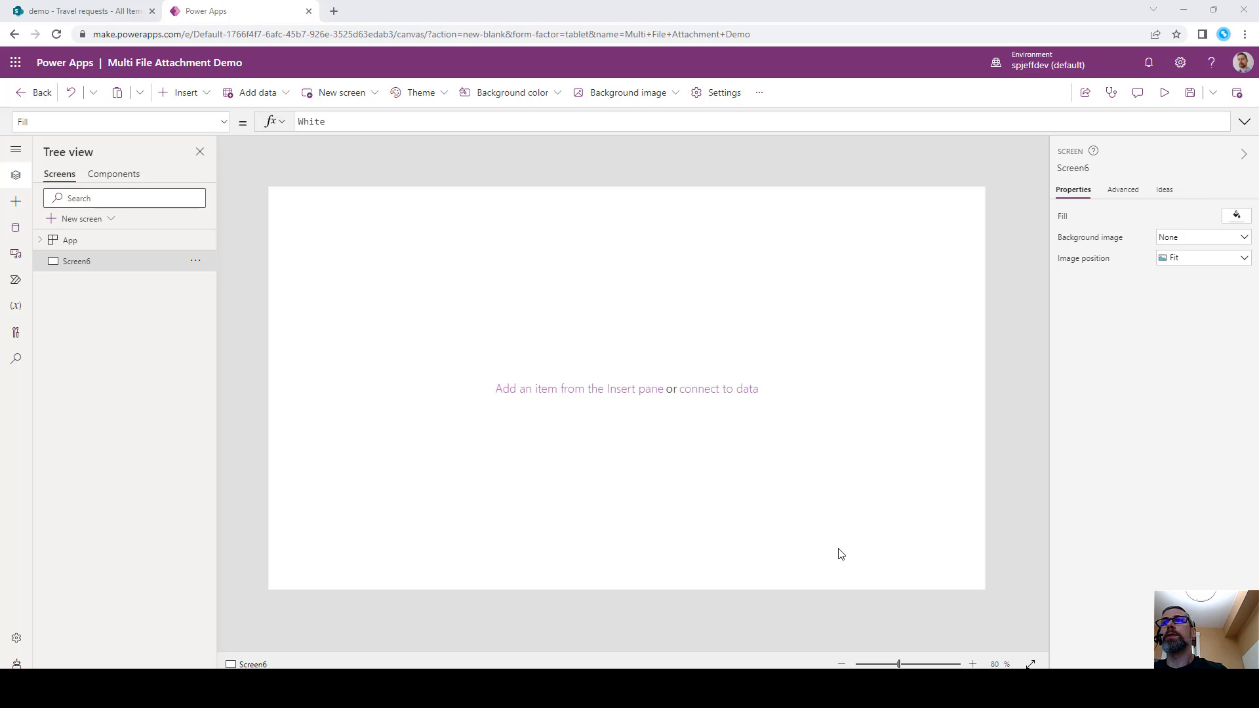
Add a screen from the template with a title header and a section canvas, and delete the blank Screen6.
left_click(971, 665)
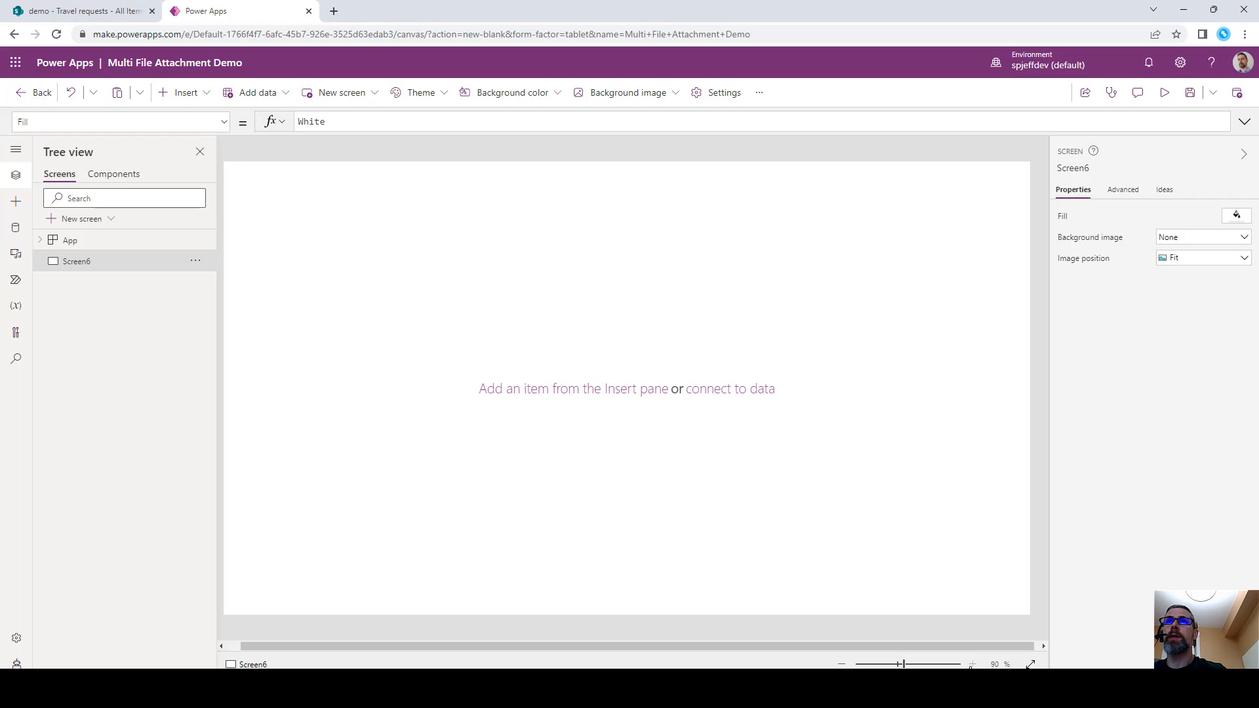
left_click(841, 664)
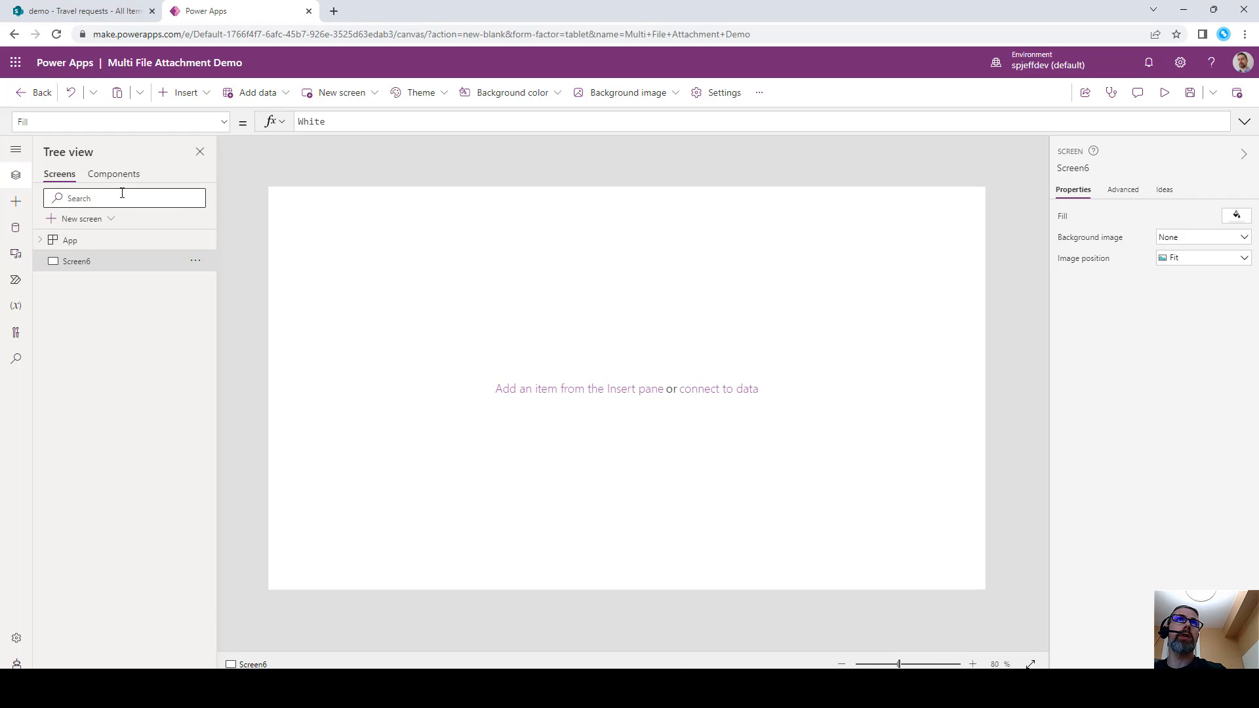
left_click(184, 96)
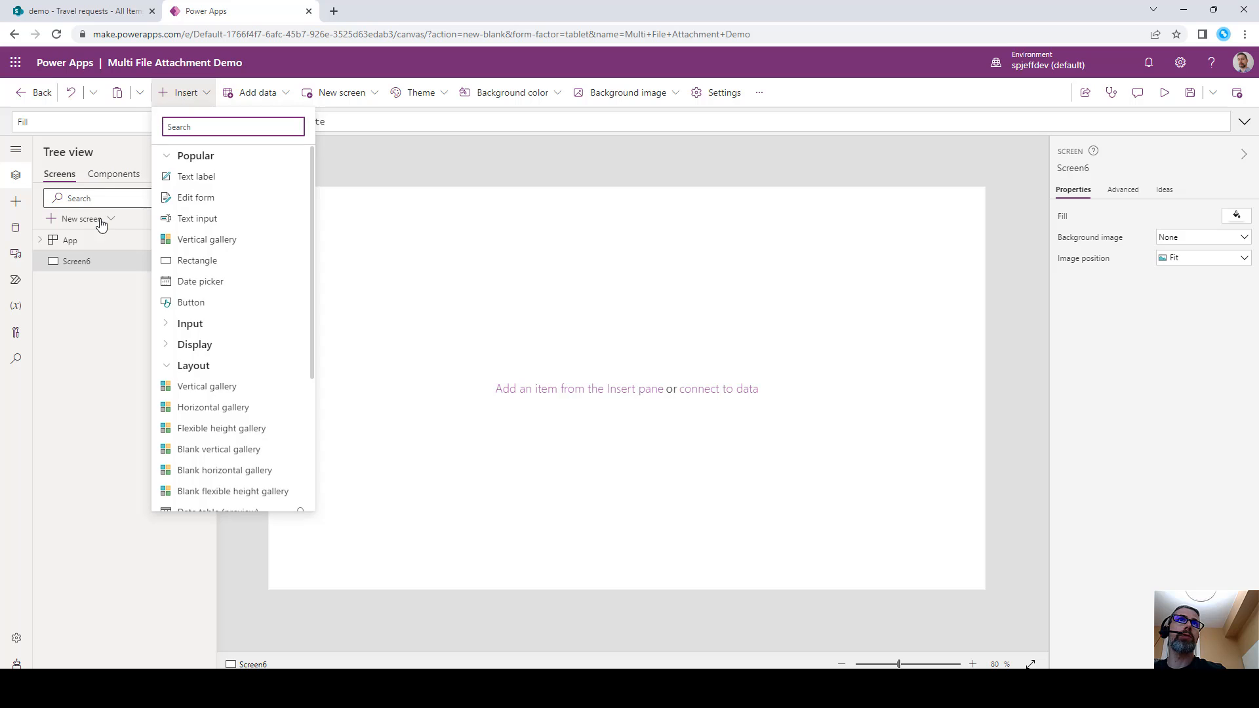
left_click(104, 219)
left_click(128, 246)
left_click(194, 298)
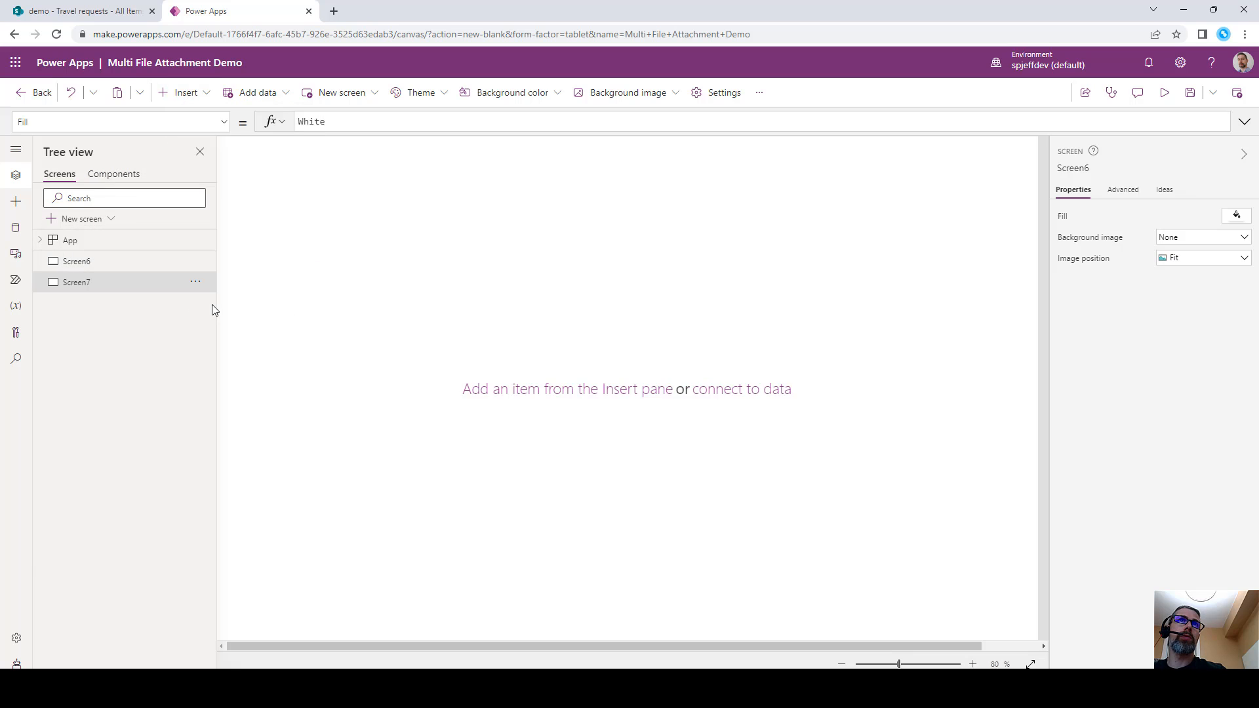
left_click(195, 261)
left_click(209, 353)
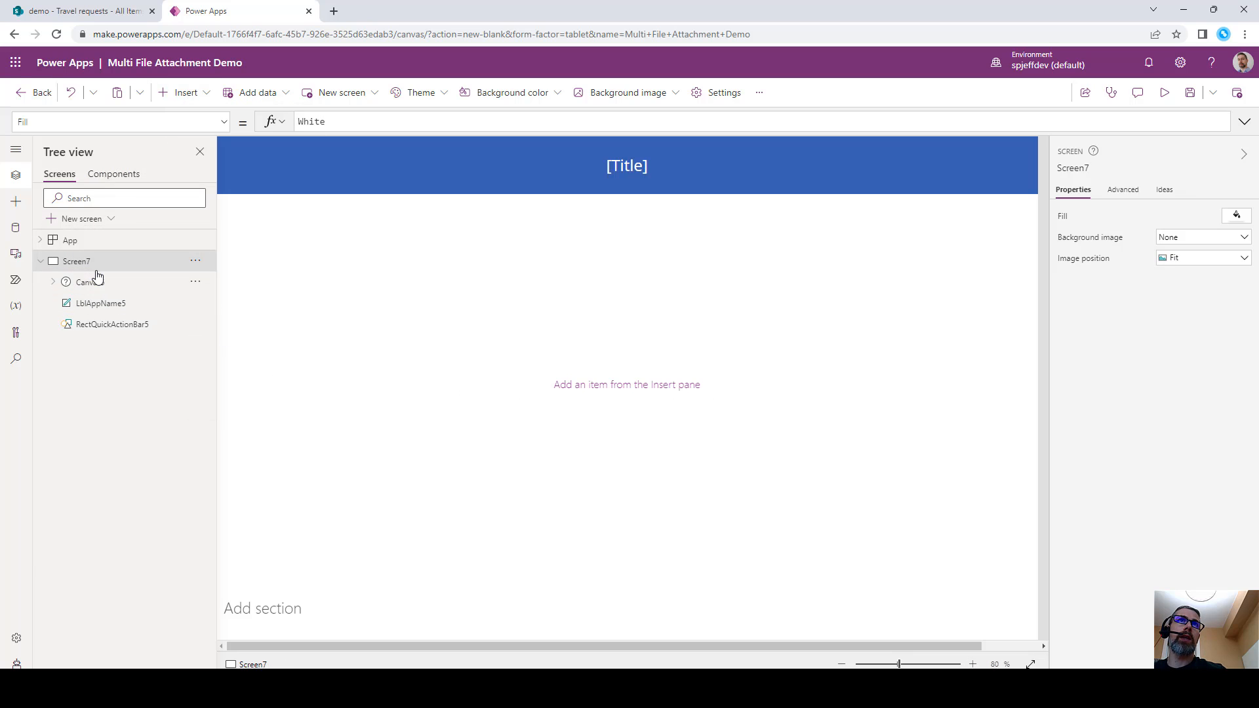
Set the header label's text to "Travel Request - Multi Attachment Demo".
left_click(638, 167)
double_click(316, 121)
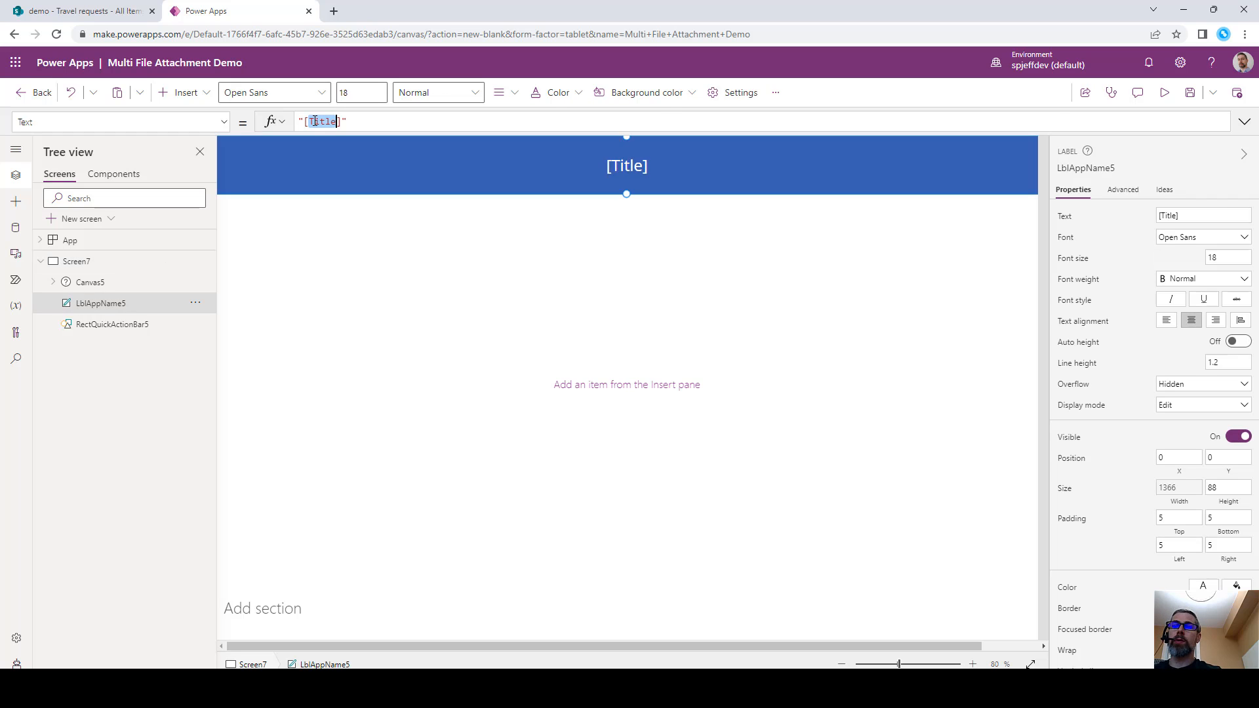
key("BackSpace")
type("Tr")
type("avel Request ")
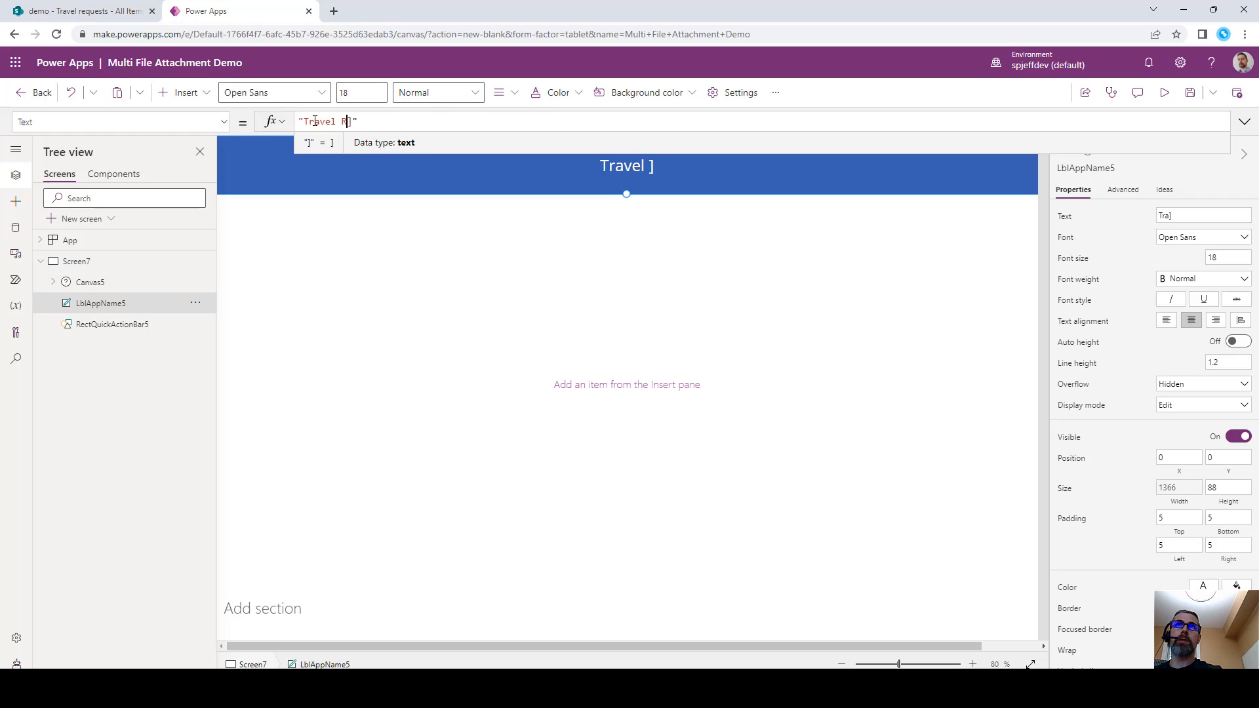
type("- Multi Attachment Demo")
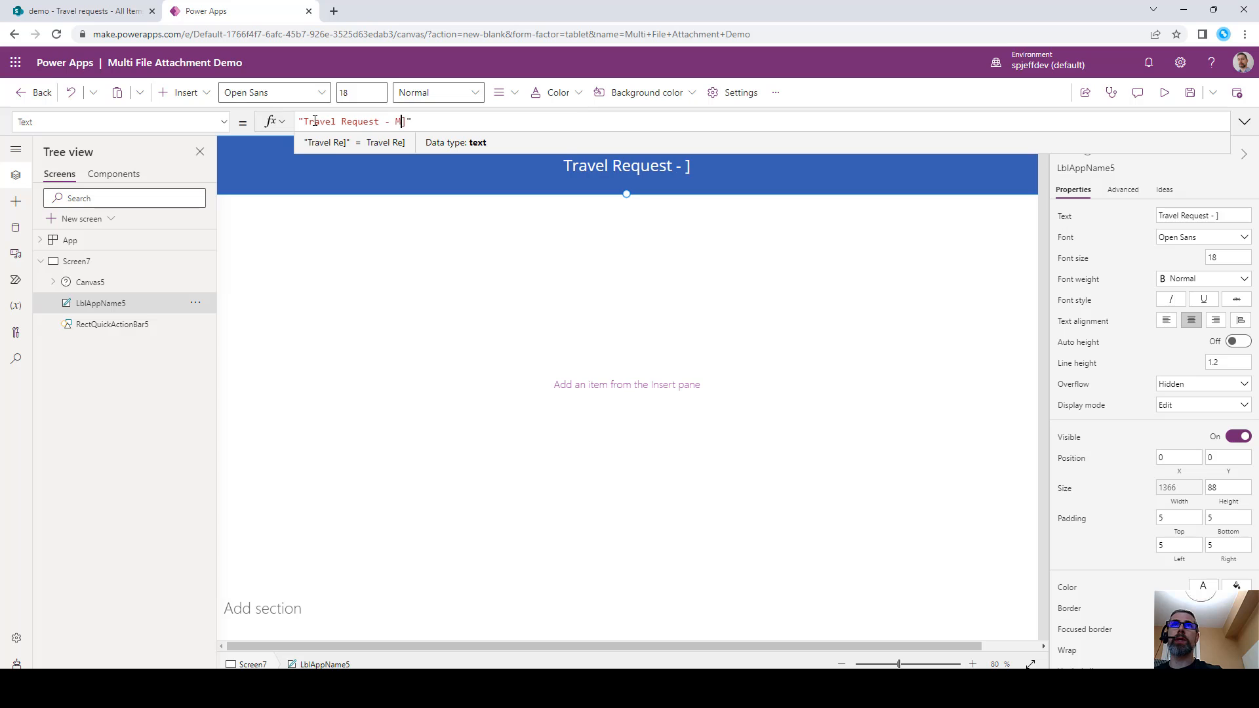
key("Delete")
left_click(437, 244)
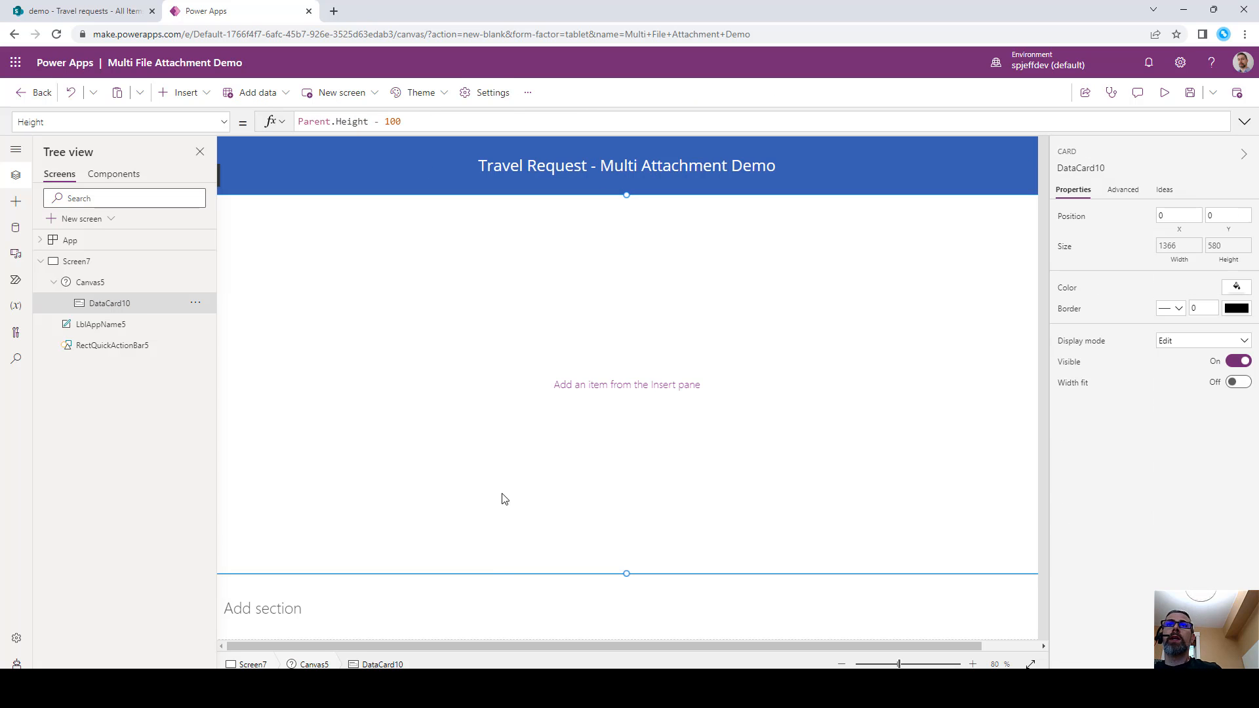
Review the Travel requests list's new item form in SharePoint and the data sources connected to the Power Apps app.
left_click(842, 664)
left_click(842, 664)
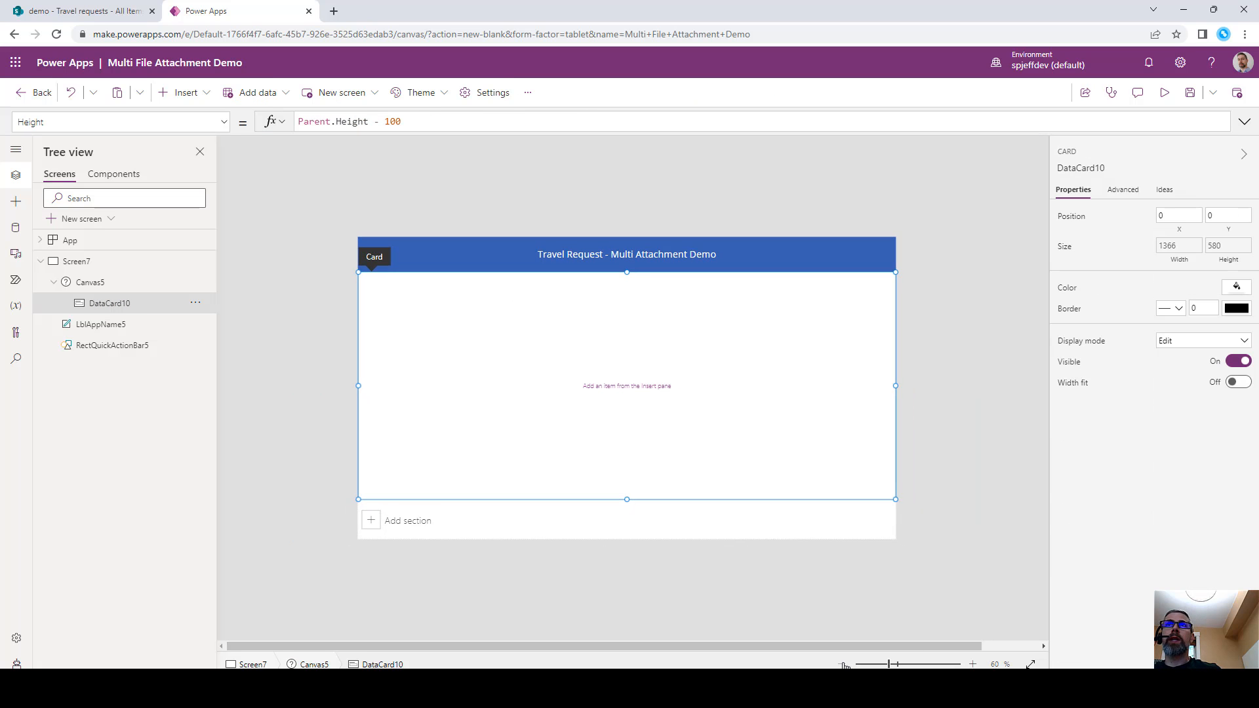
left_click(973, 664)
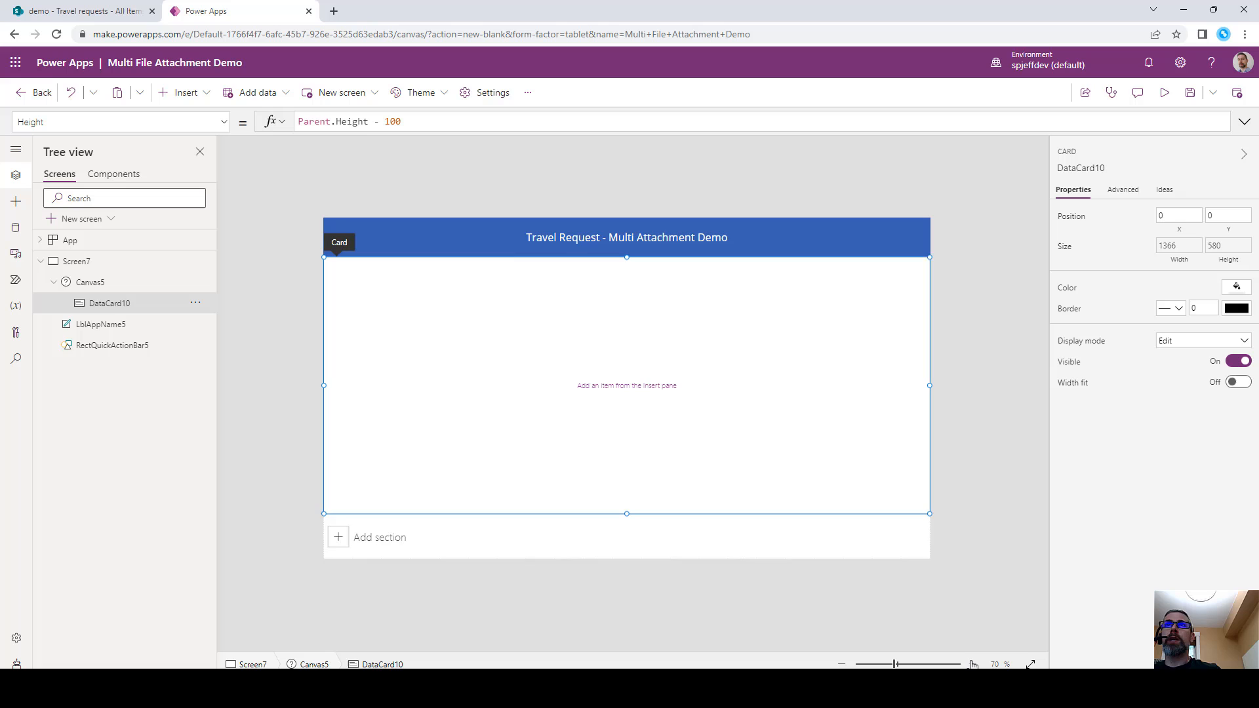
left_click(92, 11)
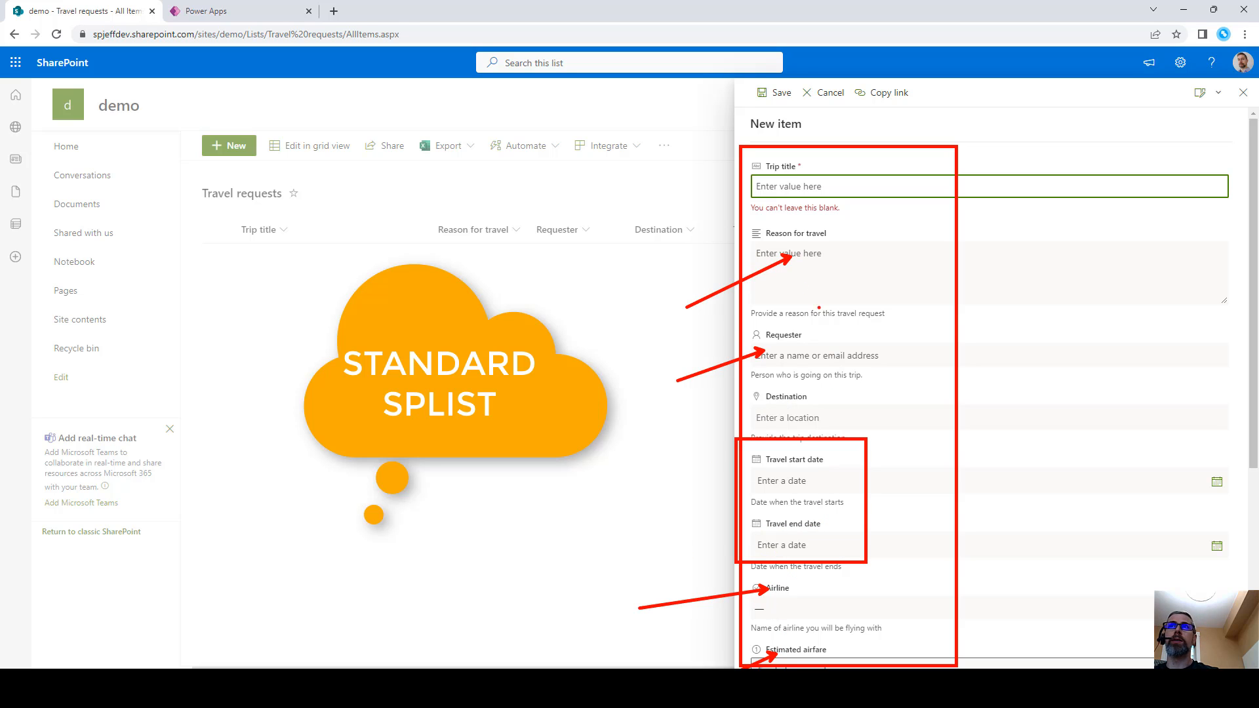
left_click(274, 17)
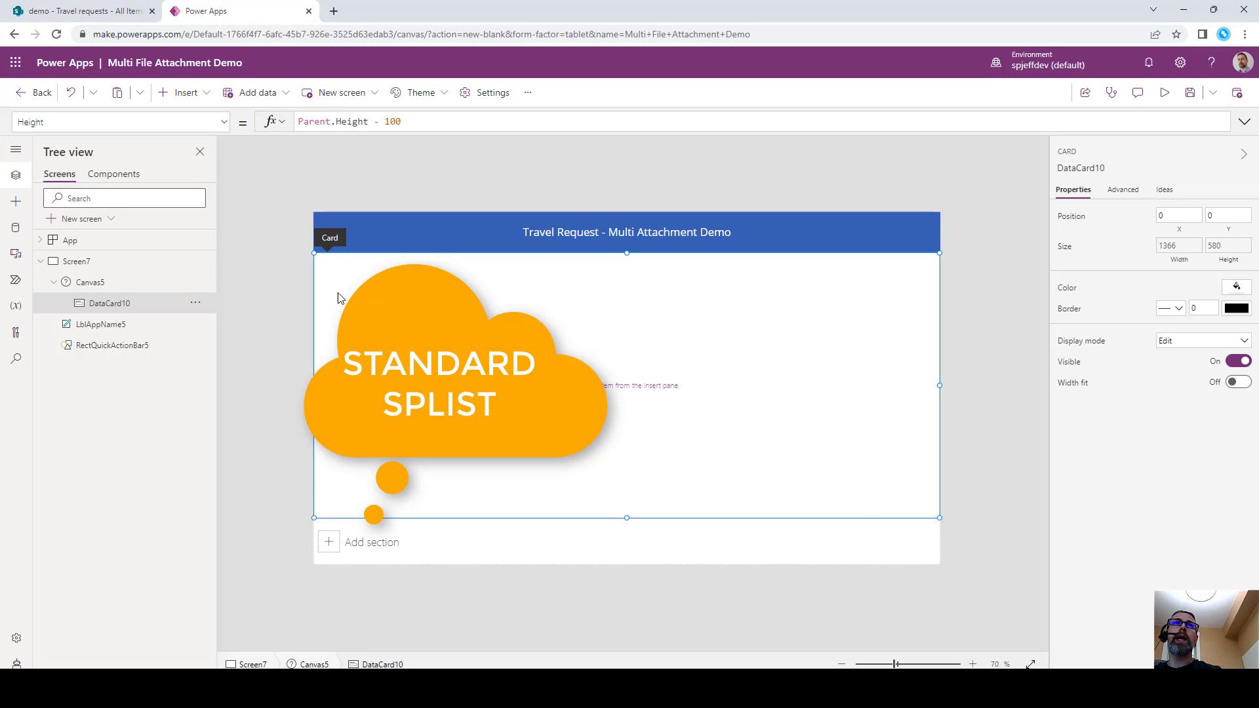
left_click(16, 228)
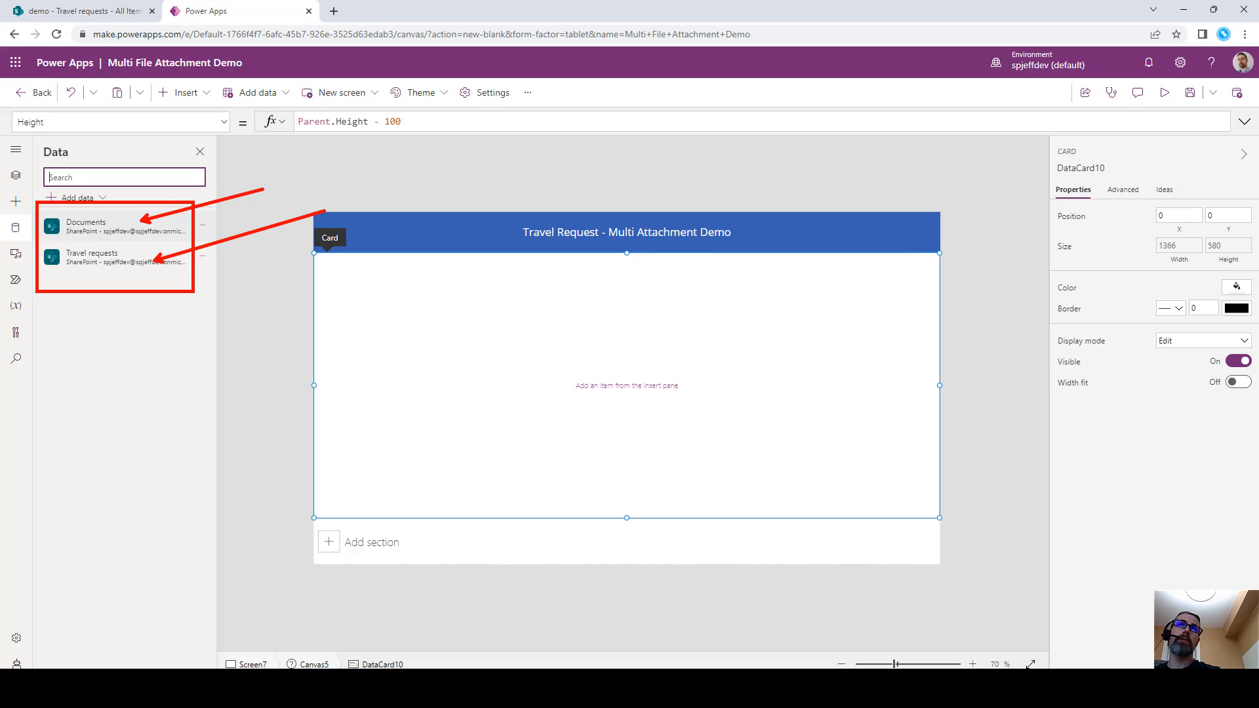
mouse_move(145, 261)
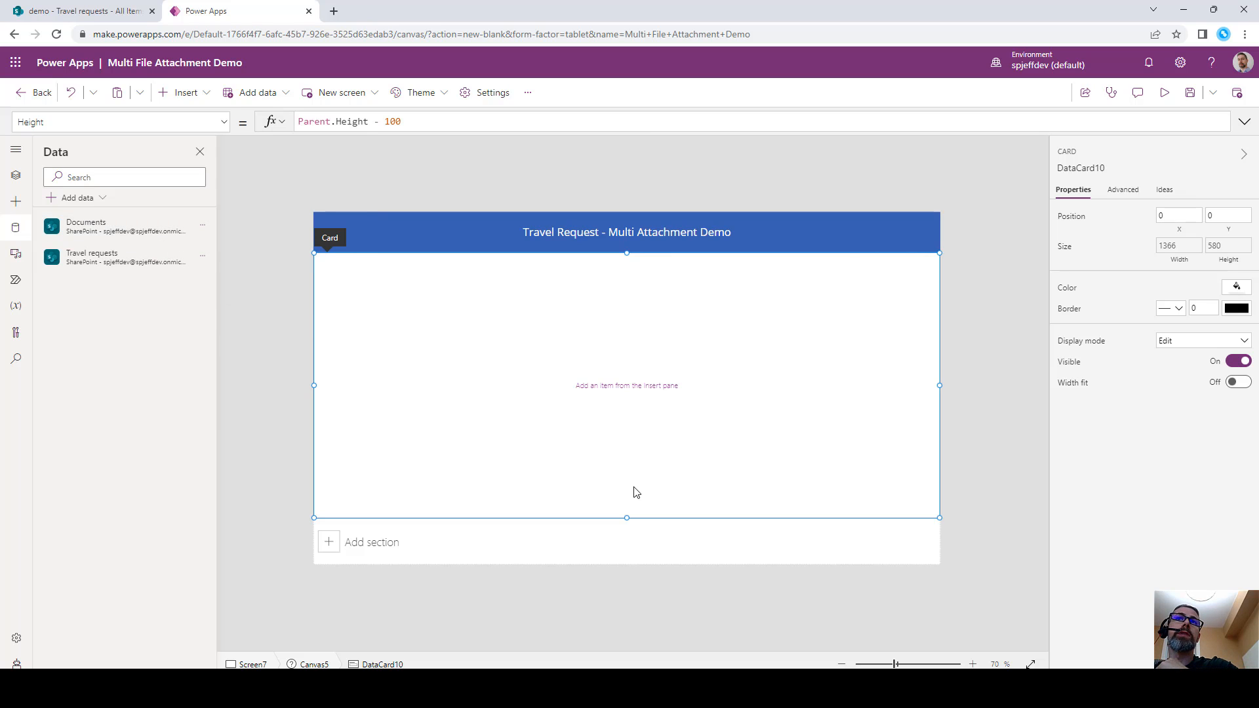
Switch to the SharePoint new item form and examine the Attachments field at its end.
left_click(483, 545)
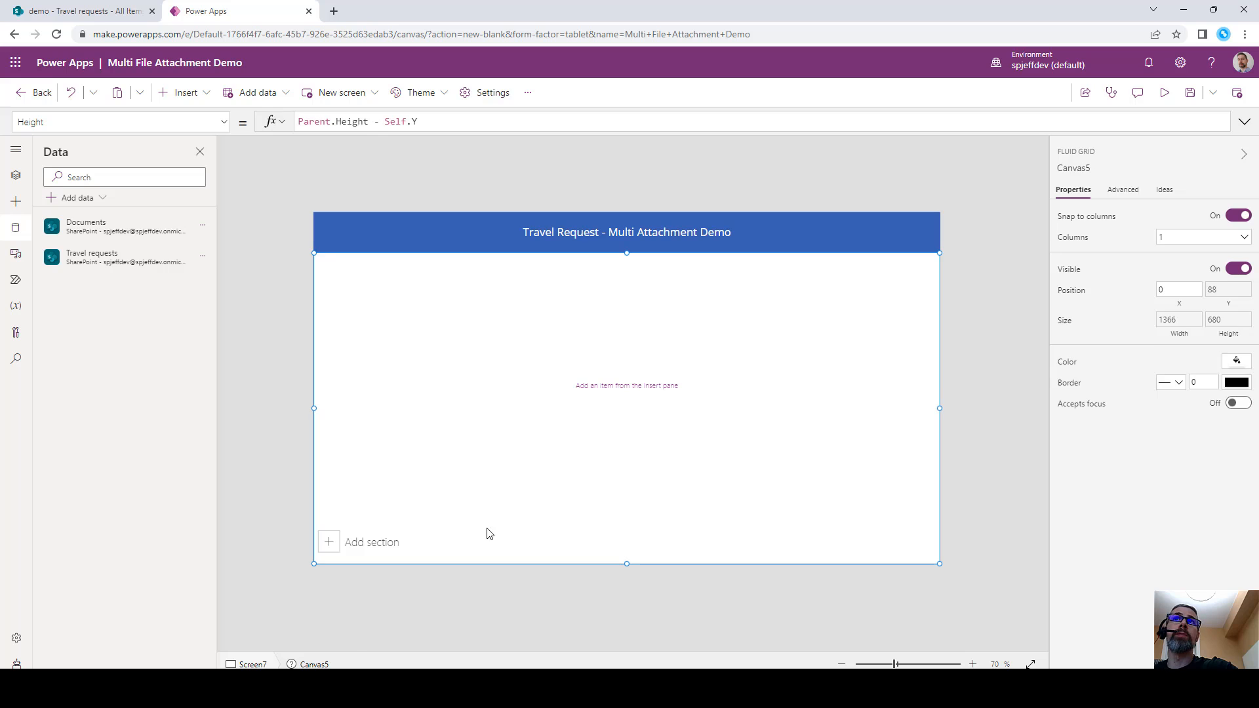
left_click(493, 404)
left_click(82, 11)
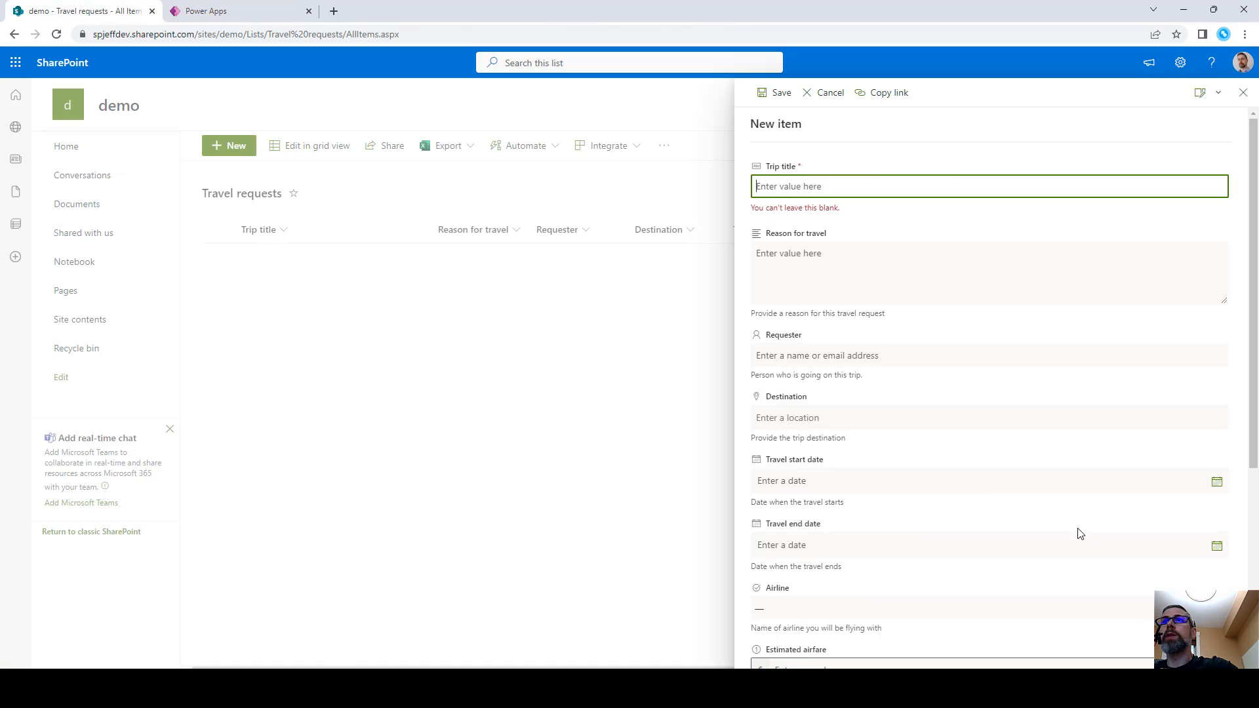
scroll(1076, 531, "down", 10)
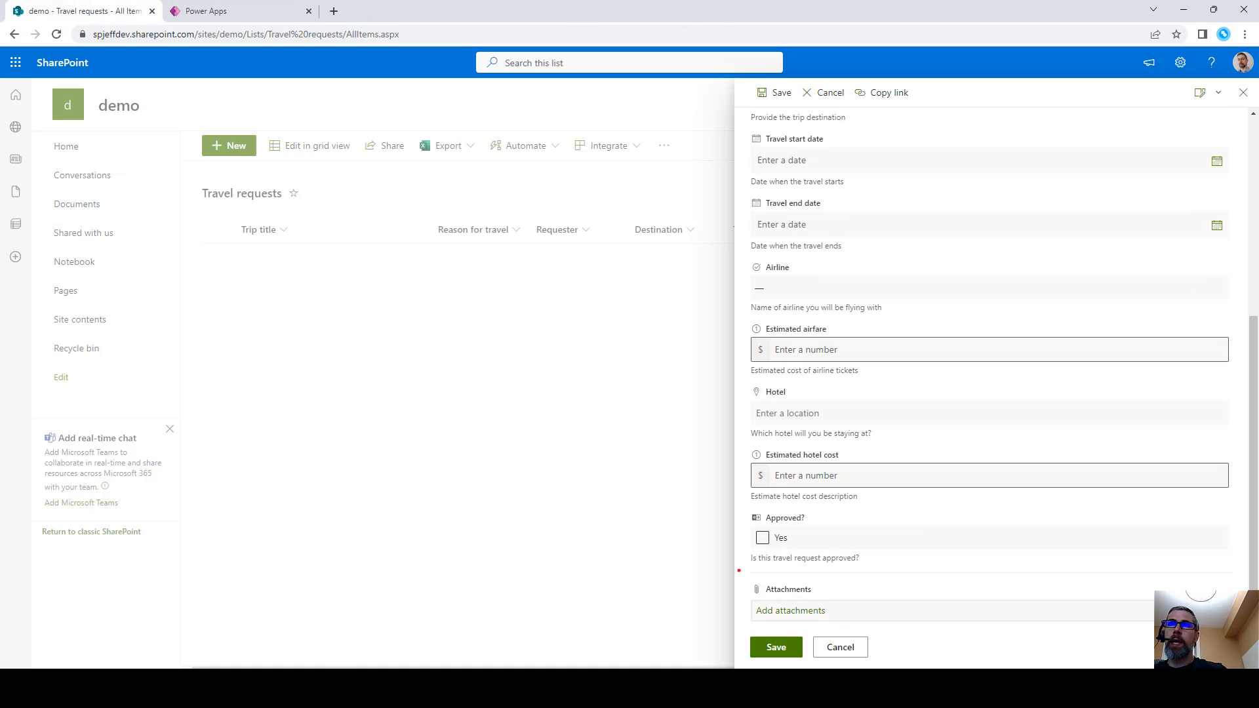
mouse_move(739, 571)
left_mouse_down()
mouse_move(870, 615)
mouse_move(890, 577)
left_mouse_up()
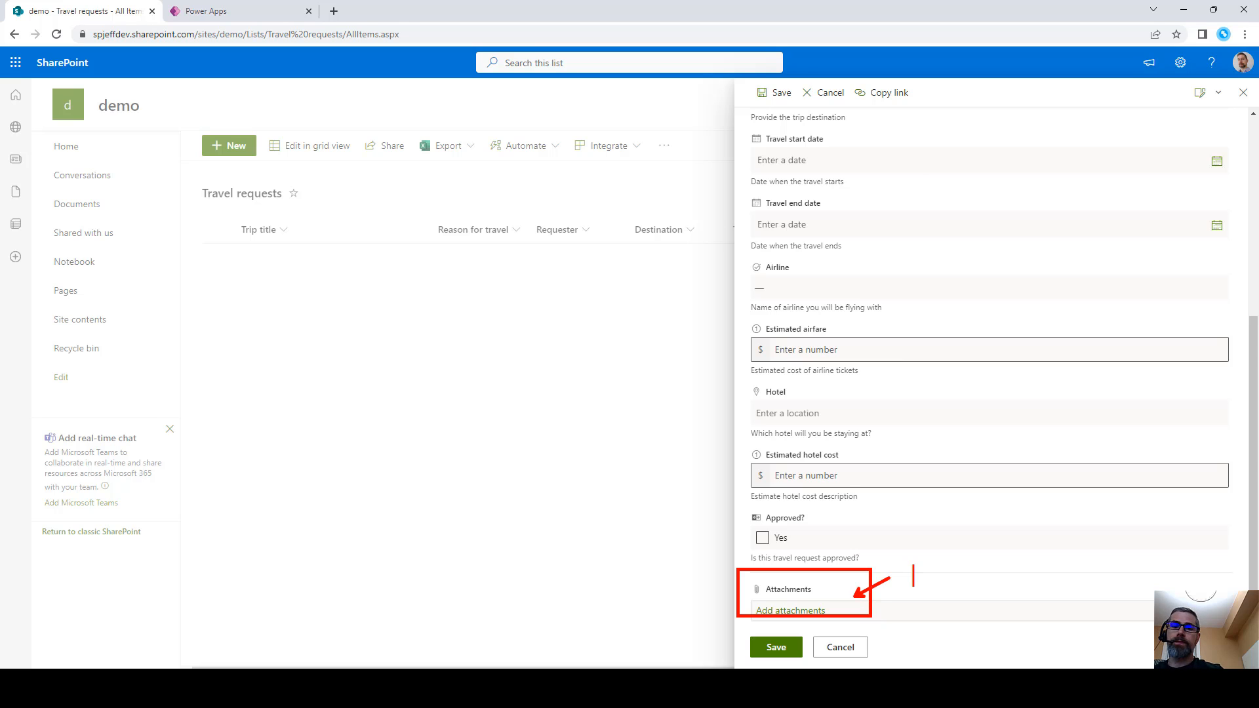
type("generic")
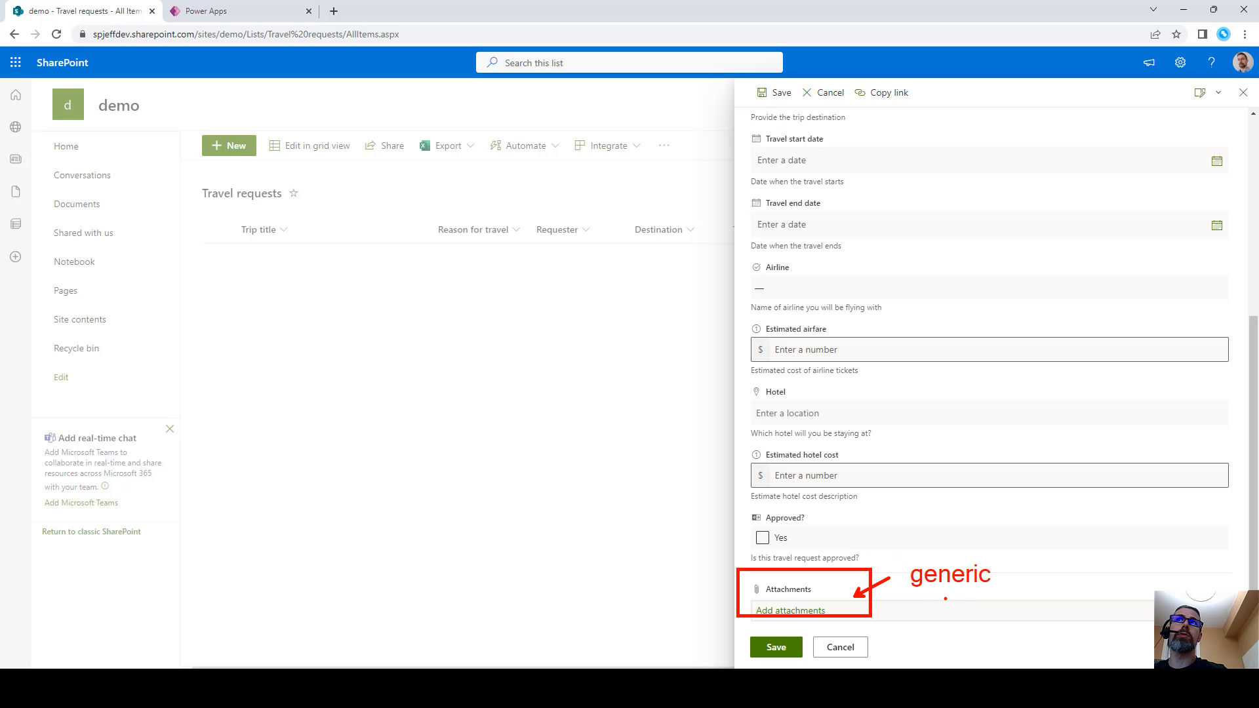
Return to Power Apps and delete the DataCard10 section from the screen's canvas.
left_click(233, 13)
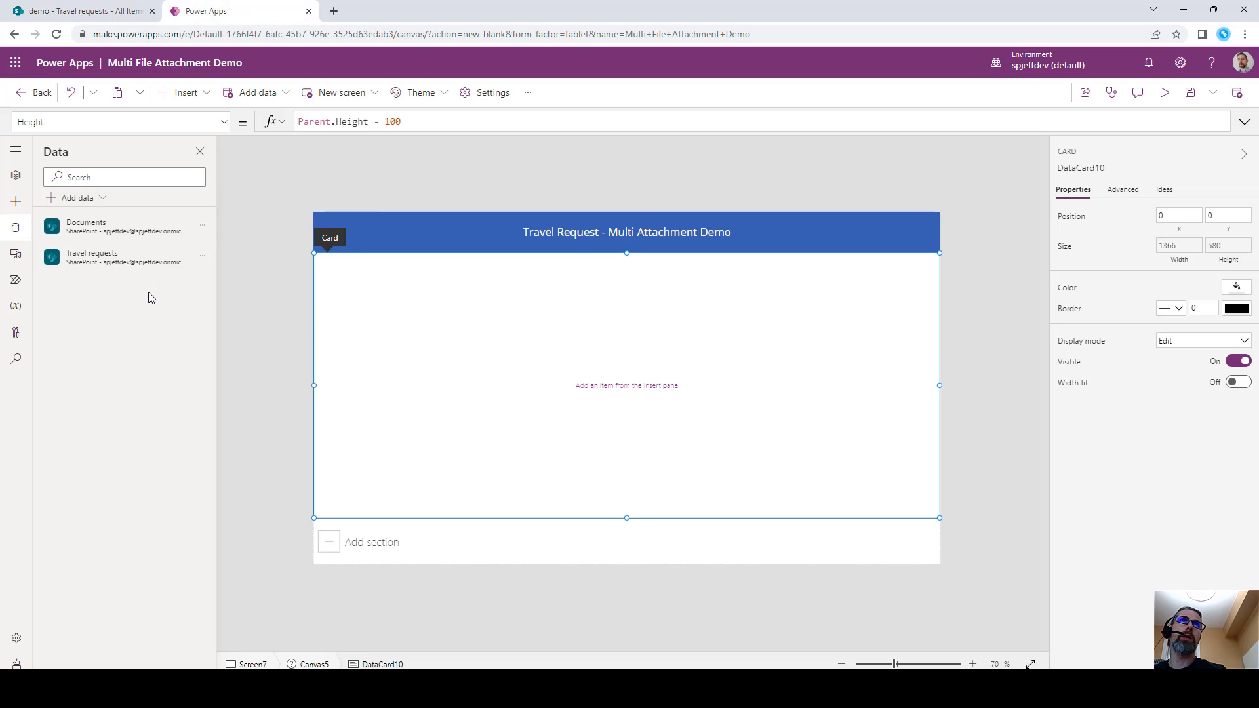
left_click(18, 178)
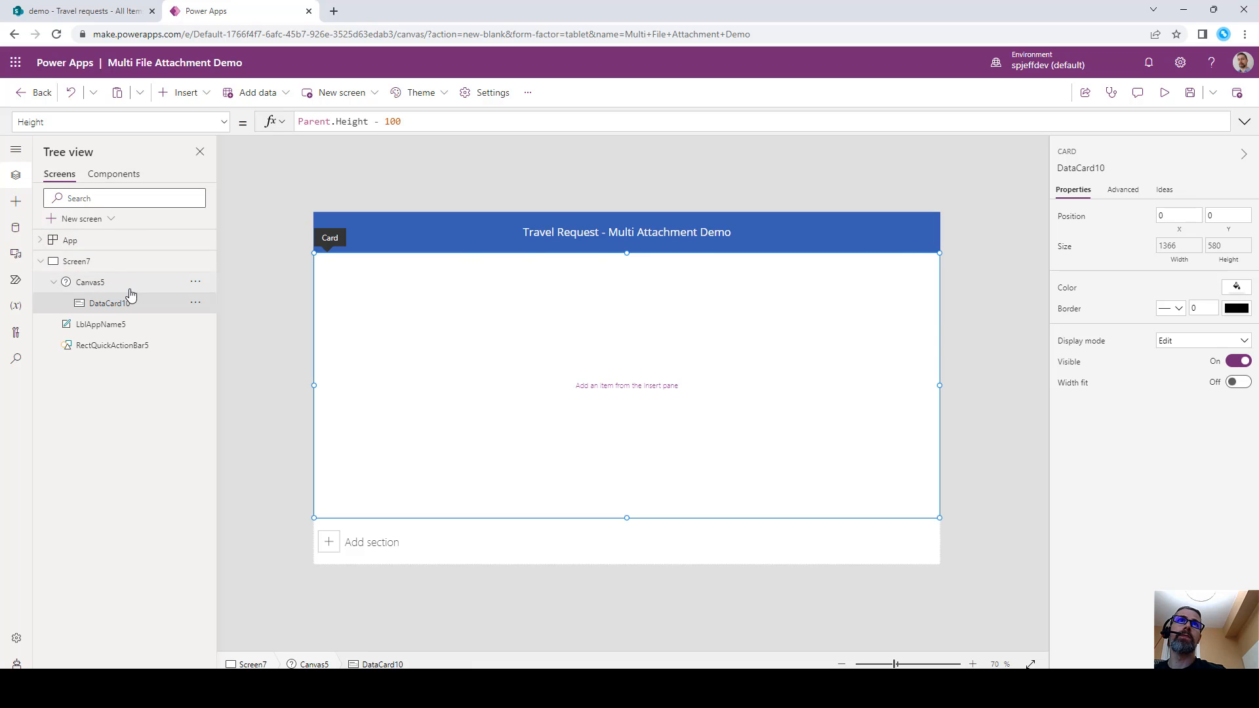
left_click(192, 304)
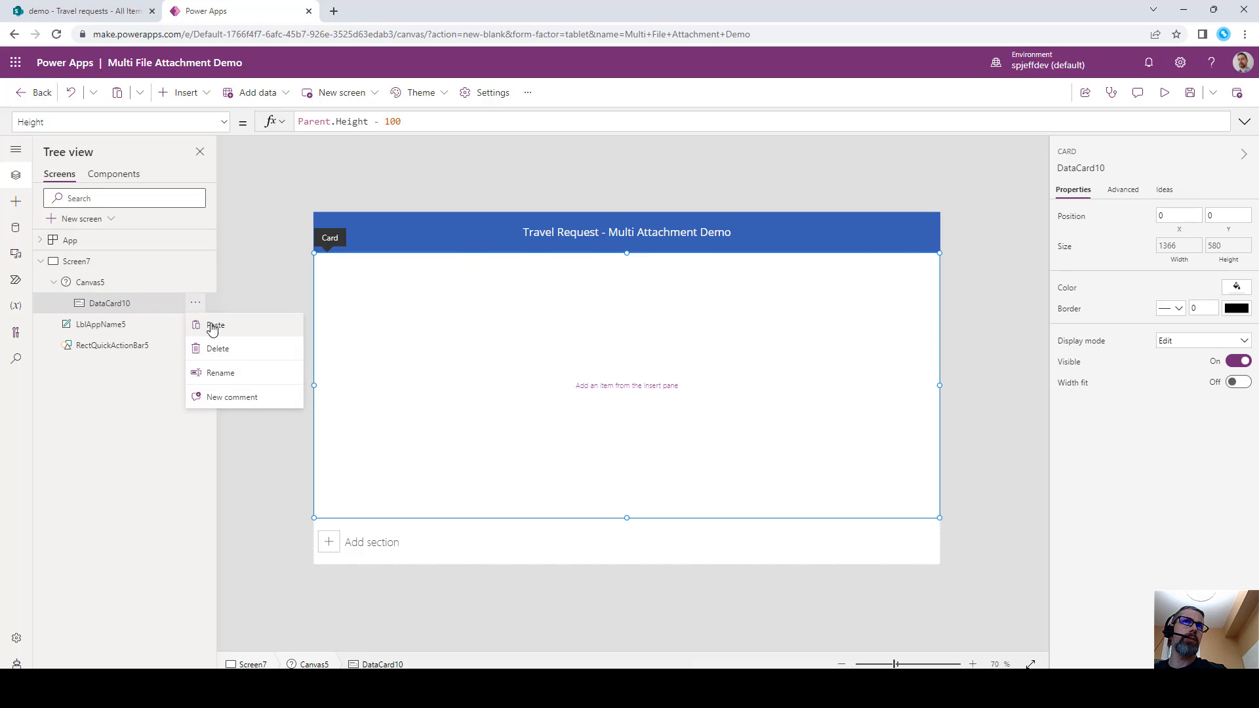
left_click(228, 348)
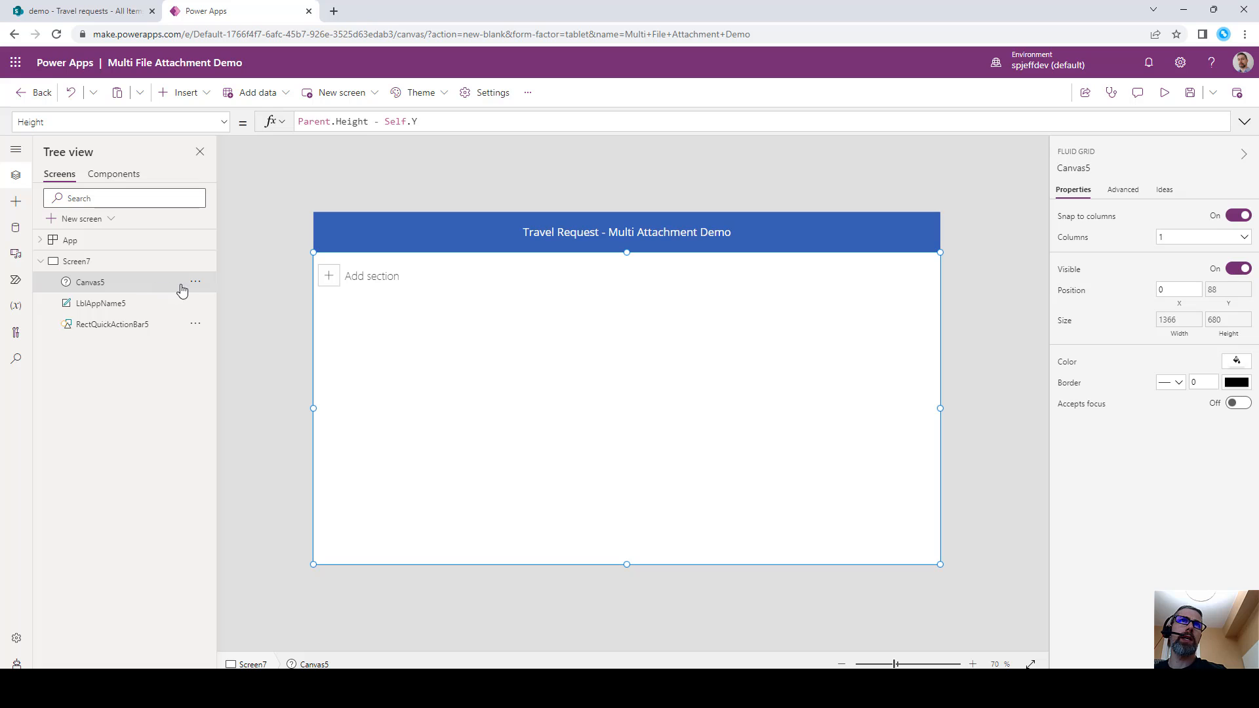
Insert a container directly beneath the title header at position 0, 88 and enlarge it to about 1350 by 621.
left_click(184, 93)
scroll(224, 341, "down", 3)
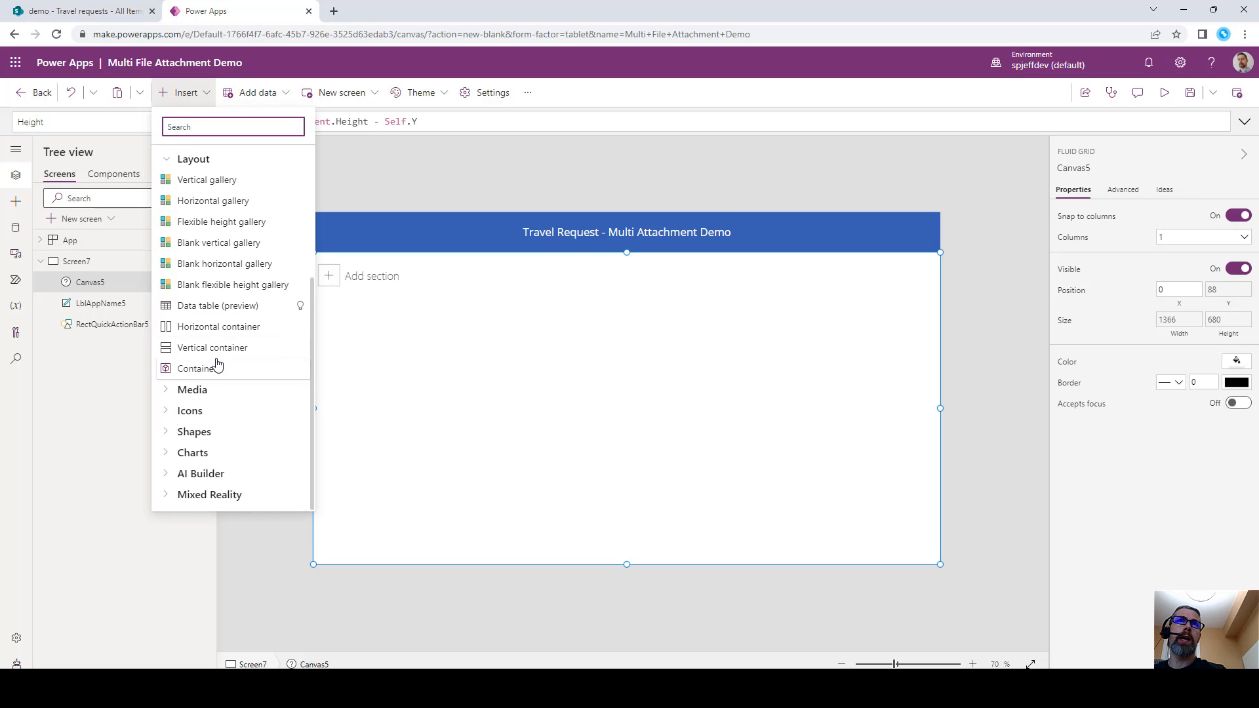
left_click(216, 364)
left_click_drag(408, 229, 390, 255)
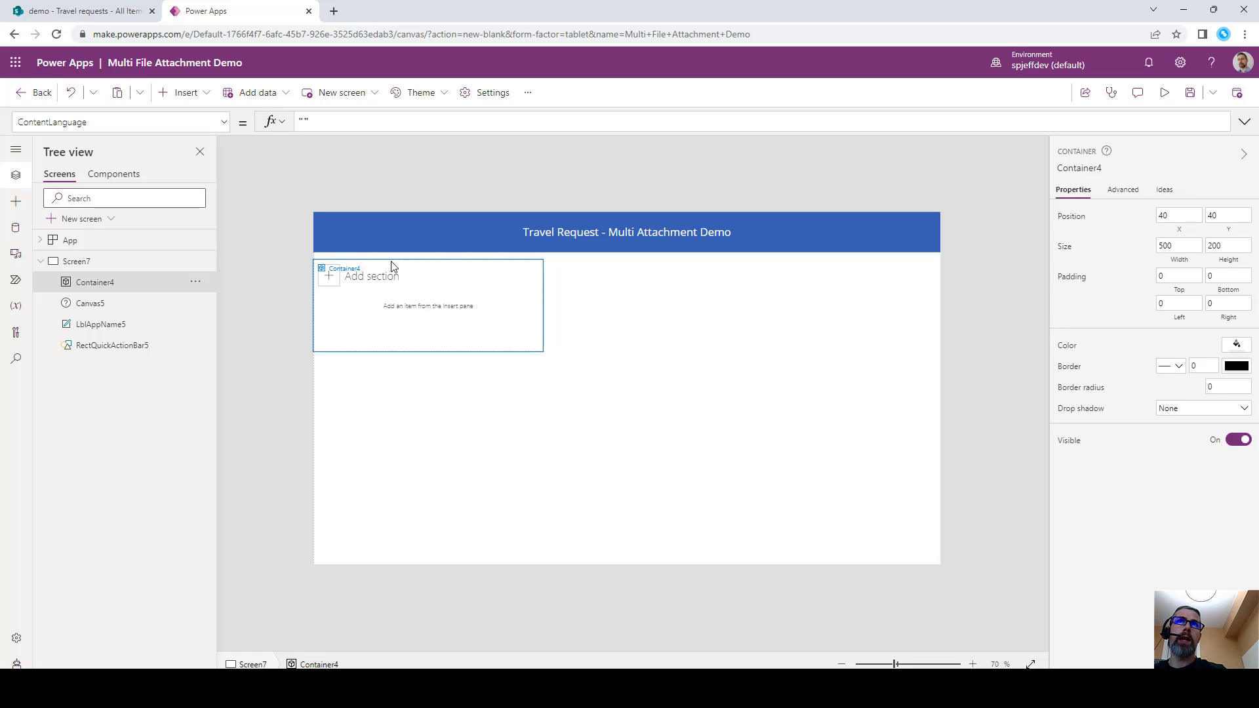
left_click_drag(541, 342, 933, 538)
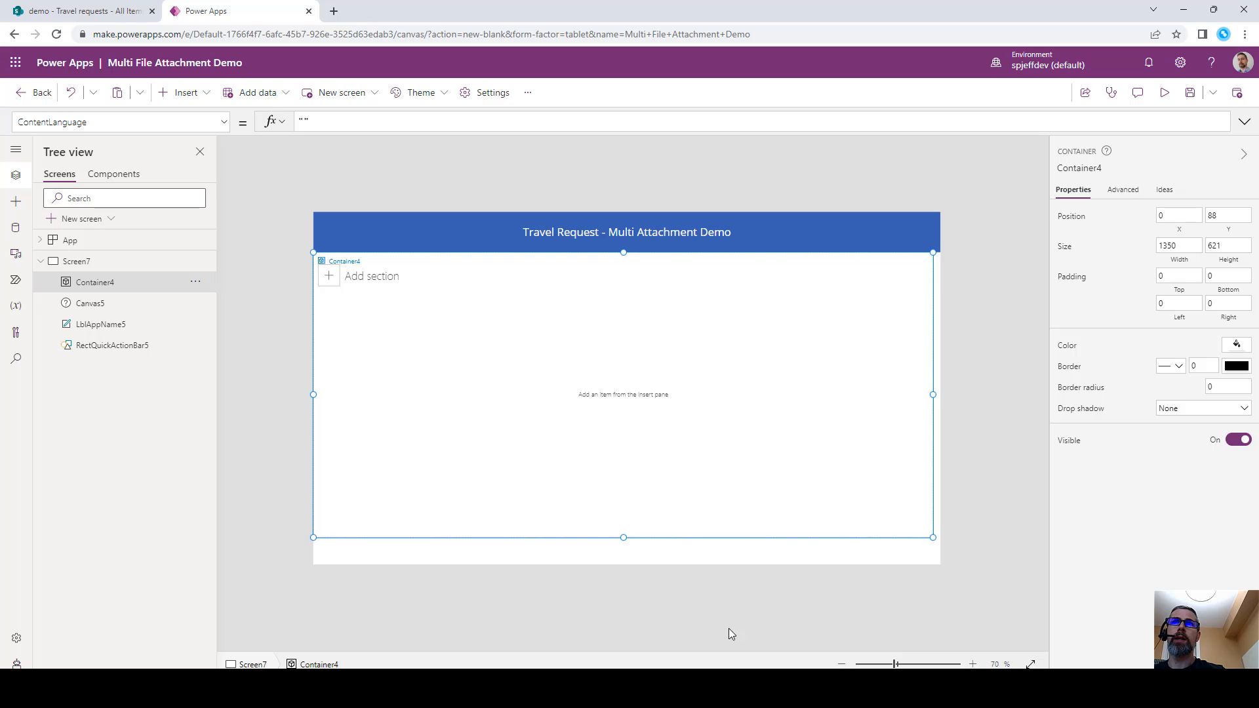
Shrink the container to about 1158 by 592 to uncover the canvas edge and add two sections to Canvas5.
left_click(335, 275)
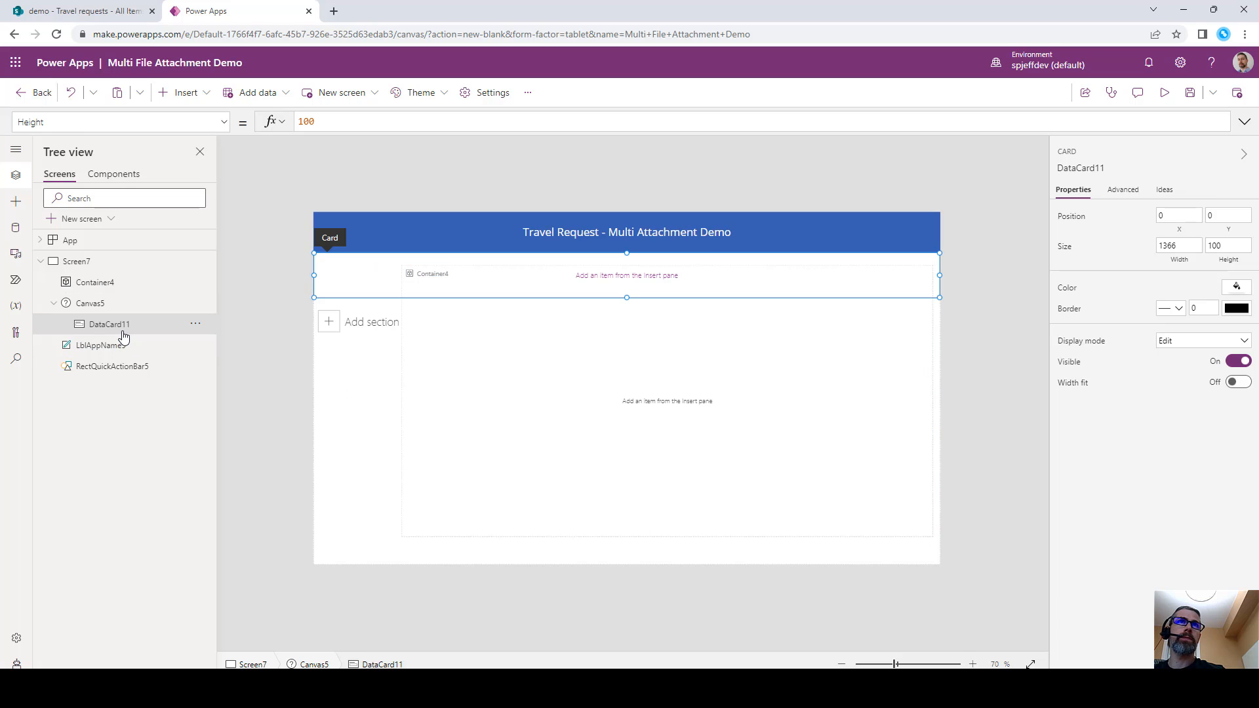
left_click(330, 323)
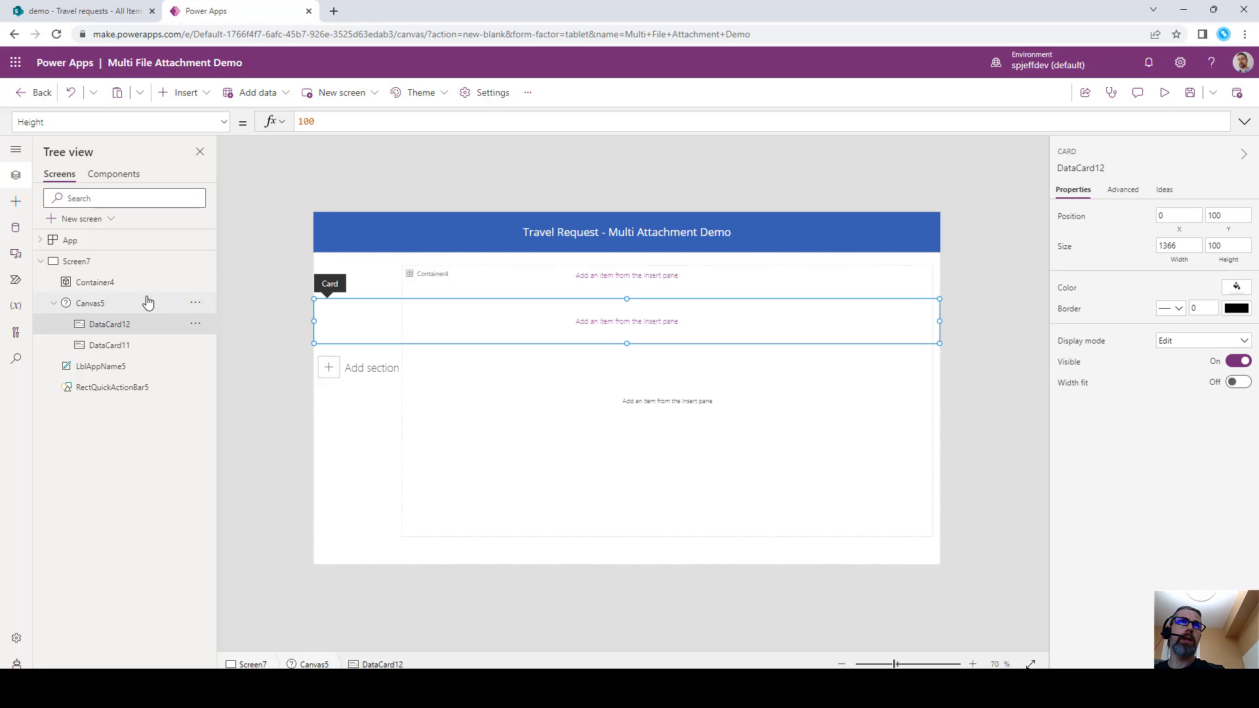
Cut Container4 from the screen, paste it into DataCard11, and place it in the card's upper-left corner at position 0, 4.
left_click(105, 283)
left_click(196, 282)
left_click(210, 309)
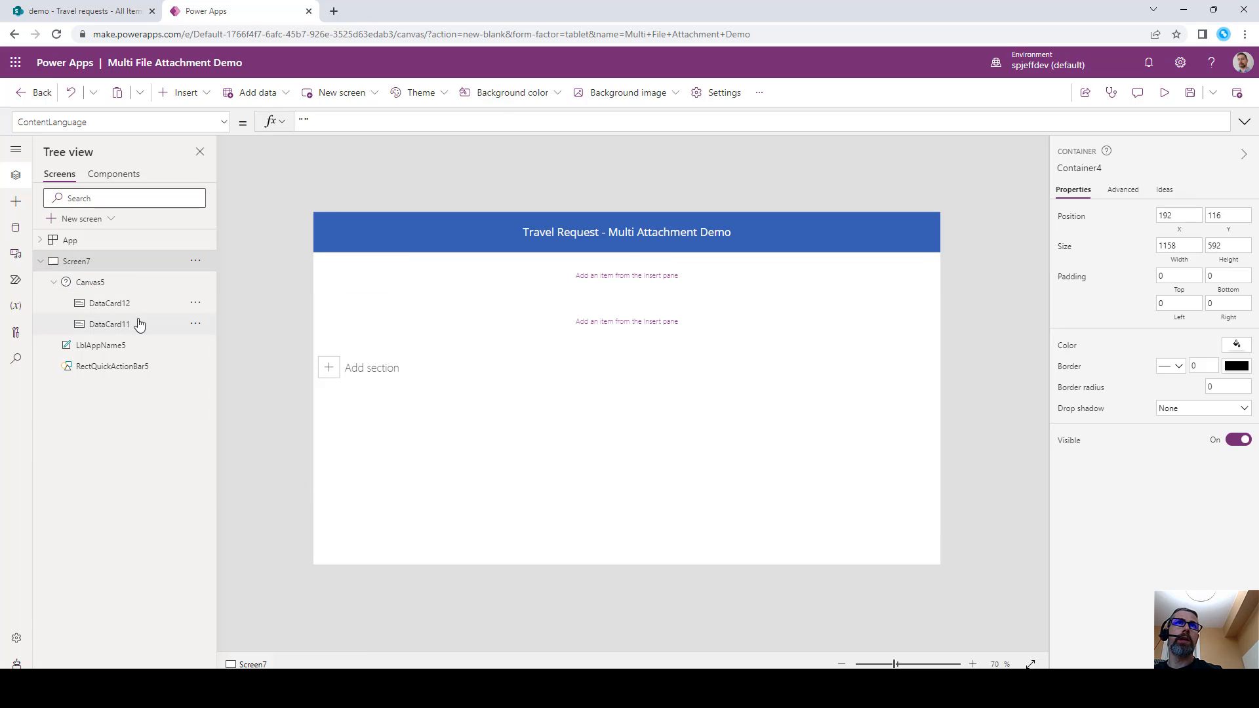
left_click(127, 324)
left_click(130, 306)
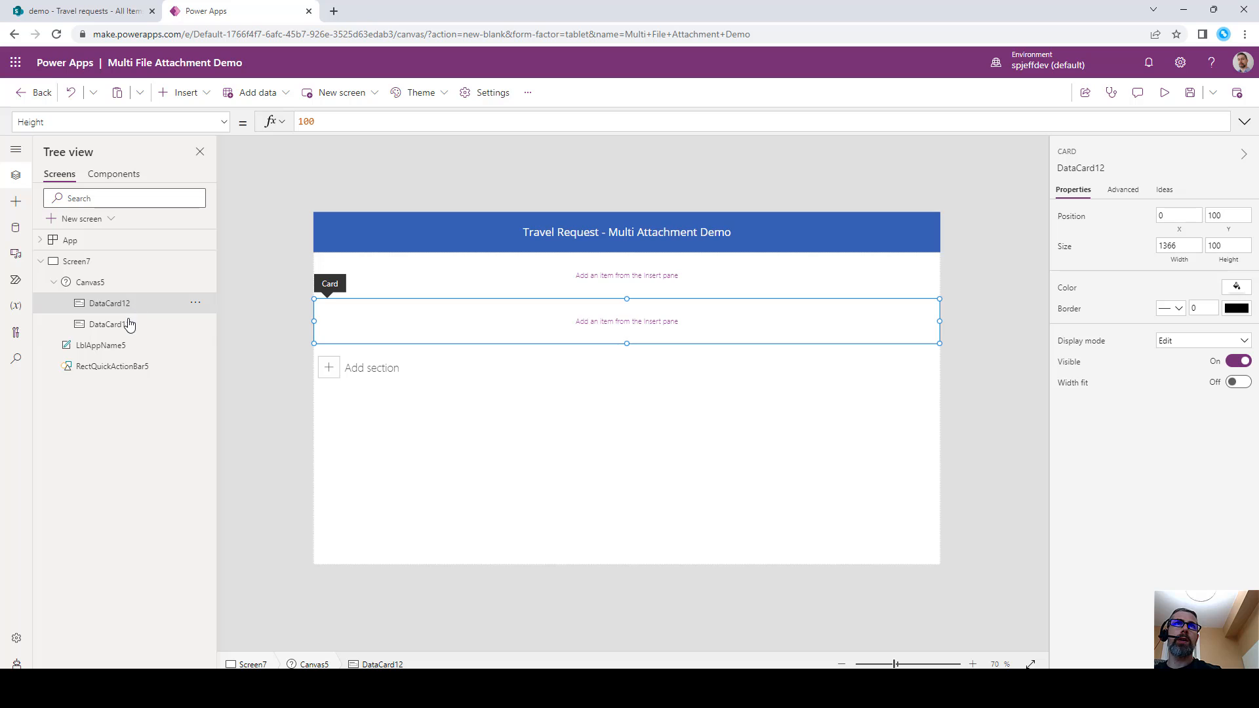
left_click(126, 324)
key("ctrl+v")
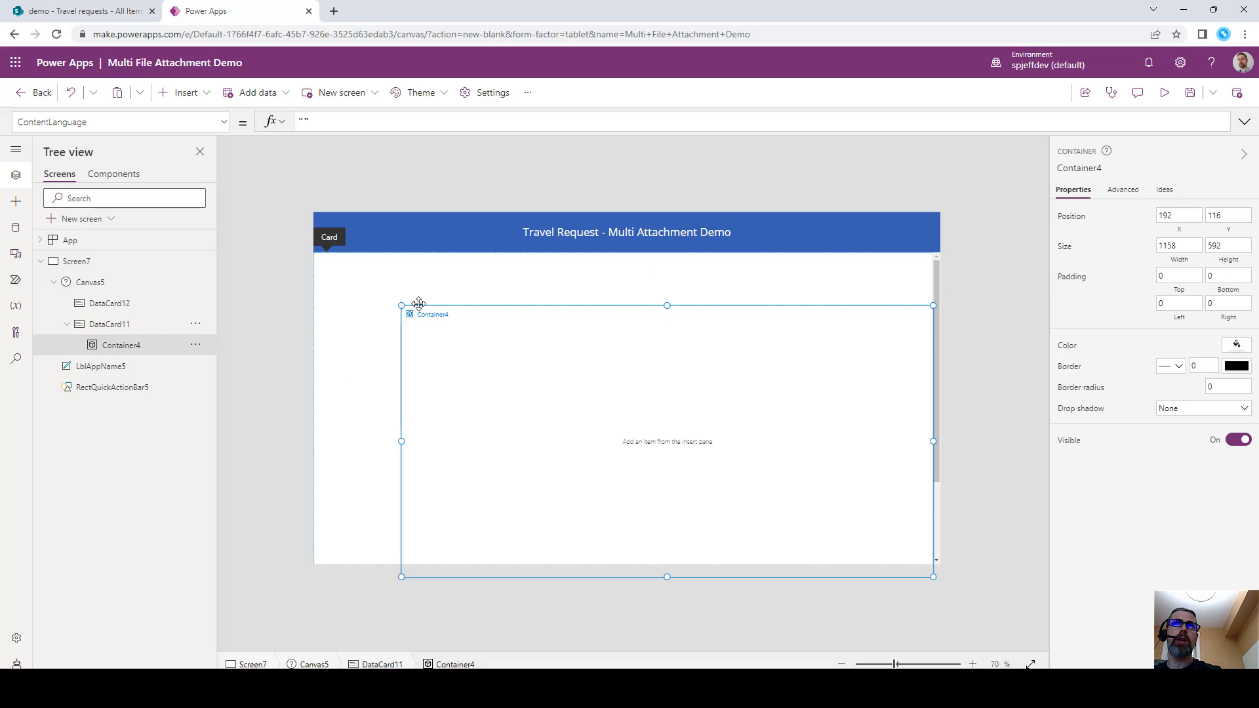
left_click_drag(419, 303, 331, 254)
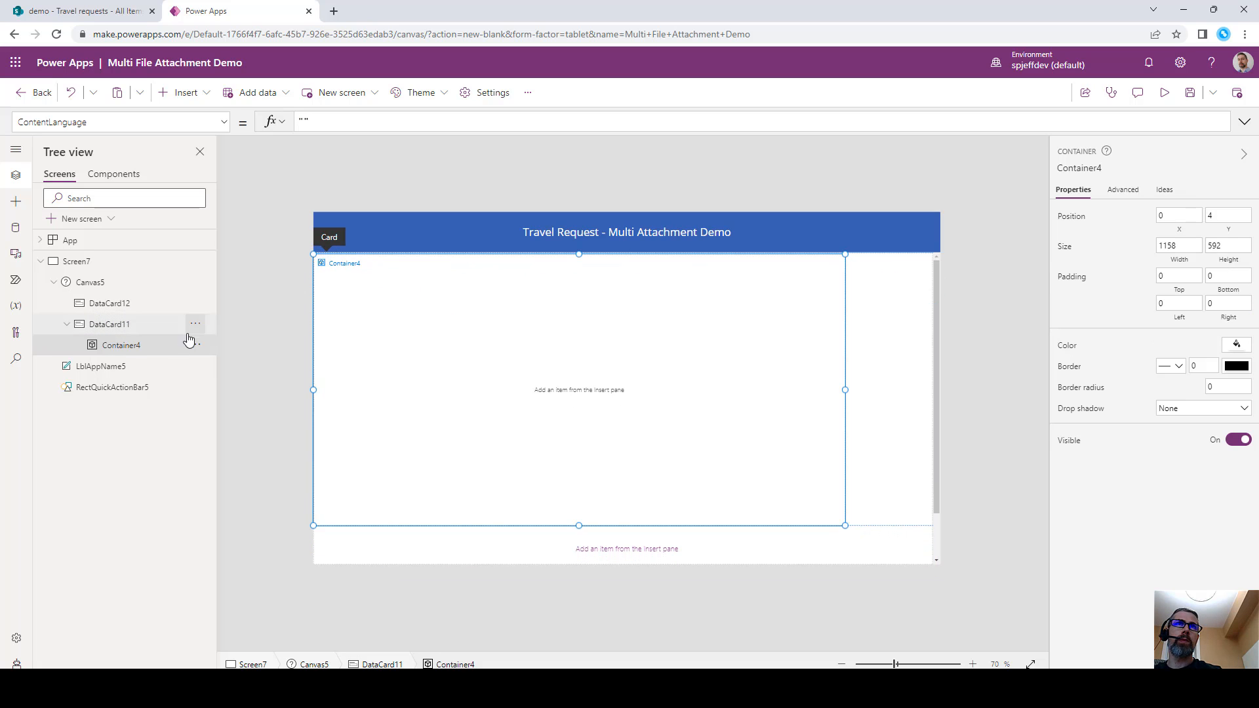
Rename the DataCard11 section, which holds Container4, as DataCardForm.
left_click(149, 324)
left_click(195, 324)
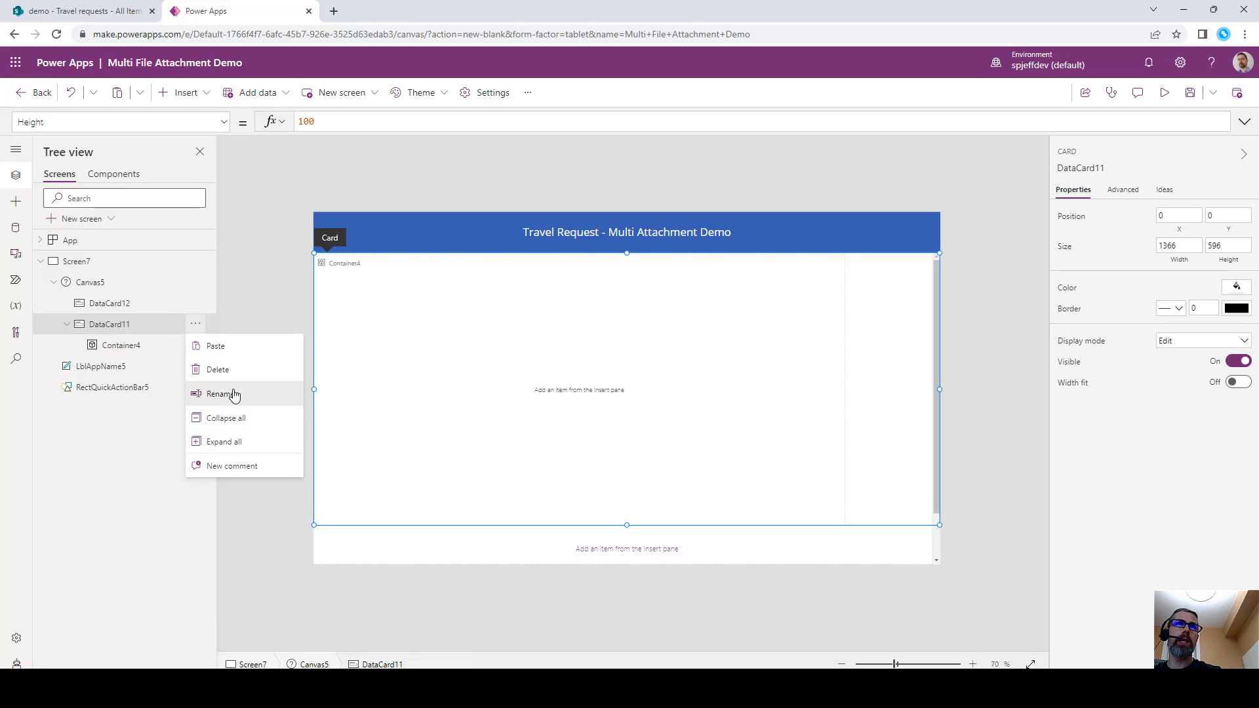
left_click(234, 394)
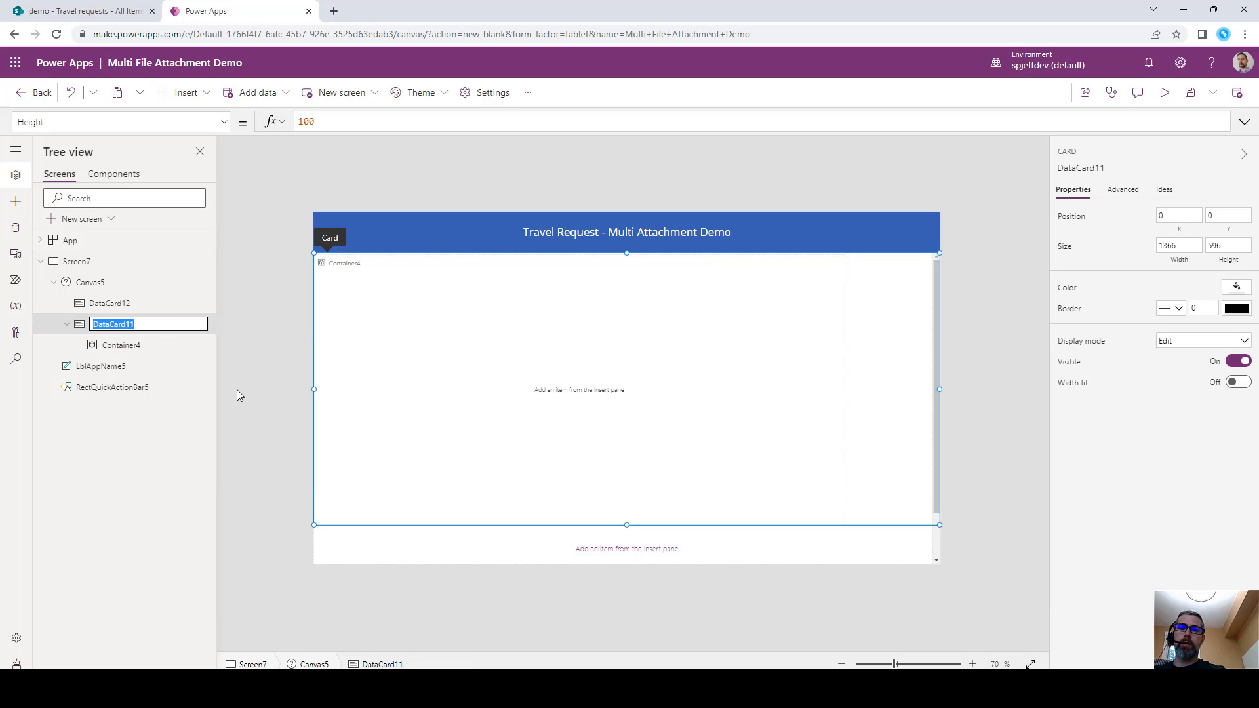
key("End")
key("BackSpace")
key("BackSpace")
type("Main")
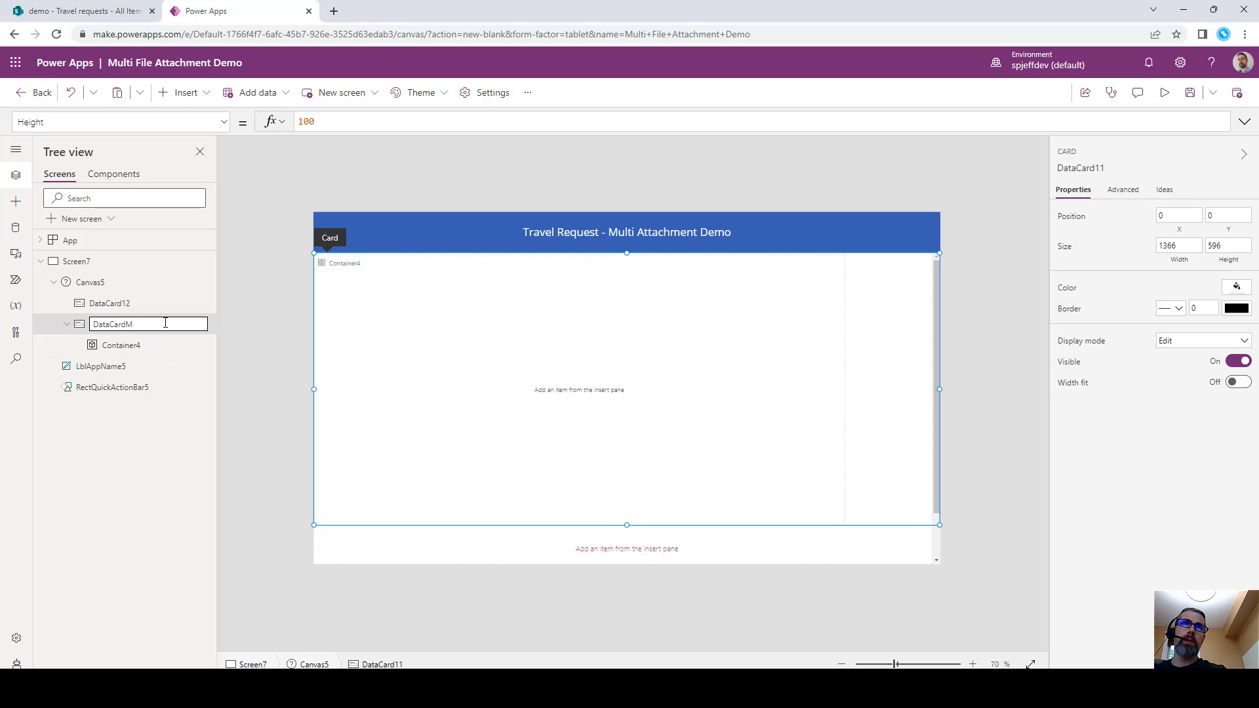
key("Return")
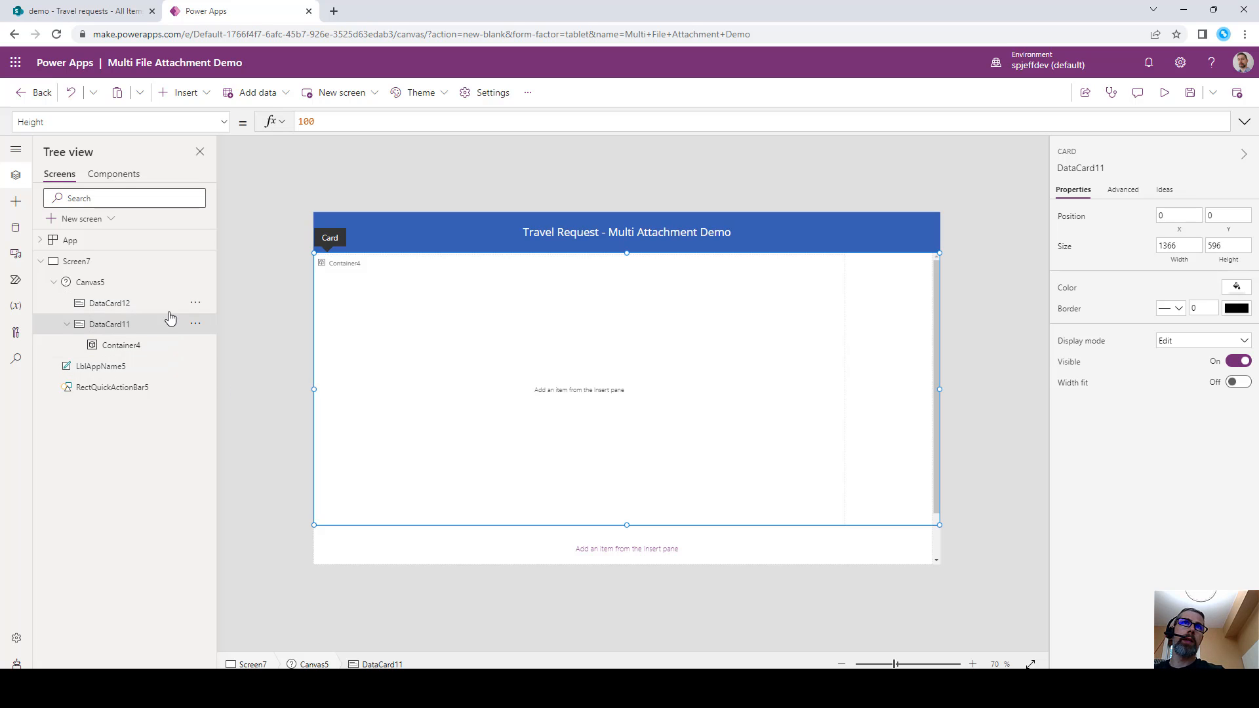
Rename the DataCard12 section as DataCardAttach.
left_click(197, 303)
left_click(210, 368)
left_click(127, 303)
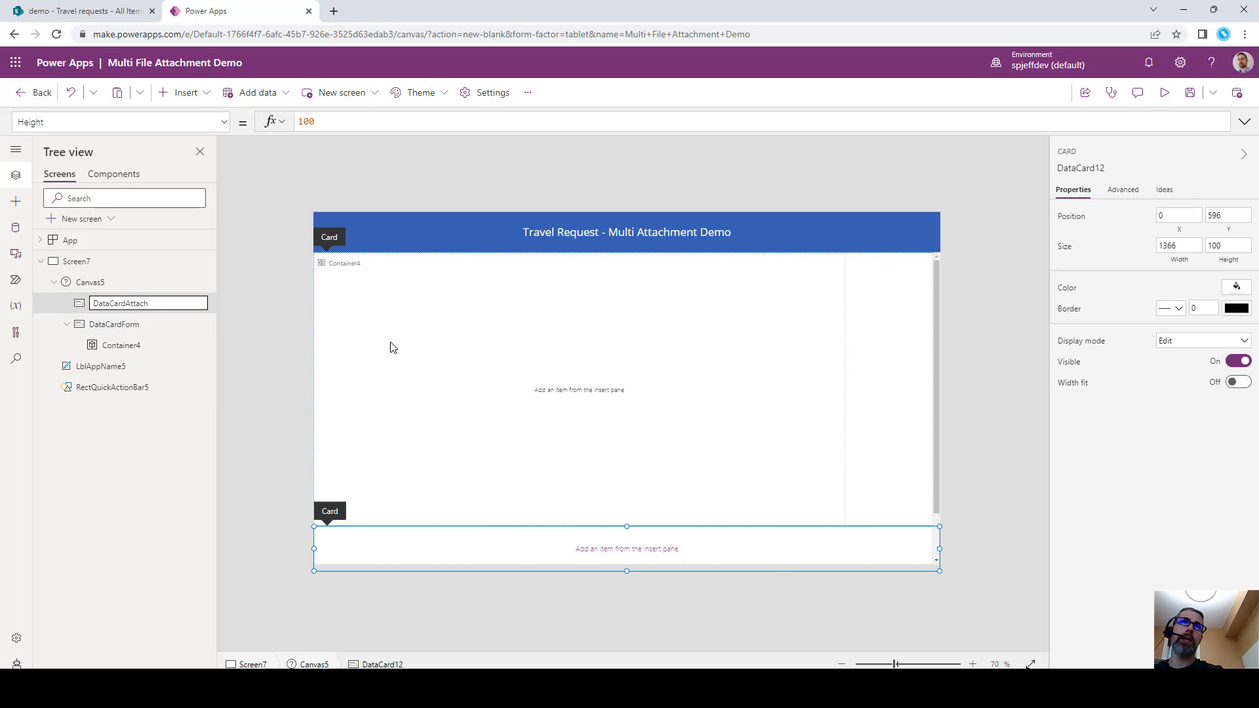
key("Return")
Rename the Canvas5 fluid grid as Canvas.
left_click(195, 282)
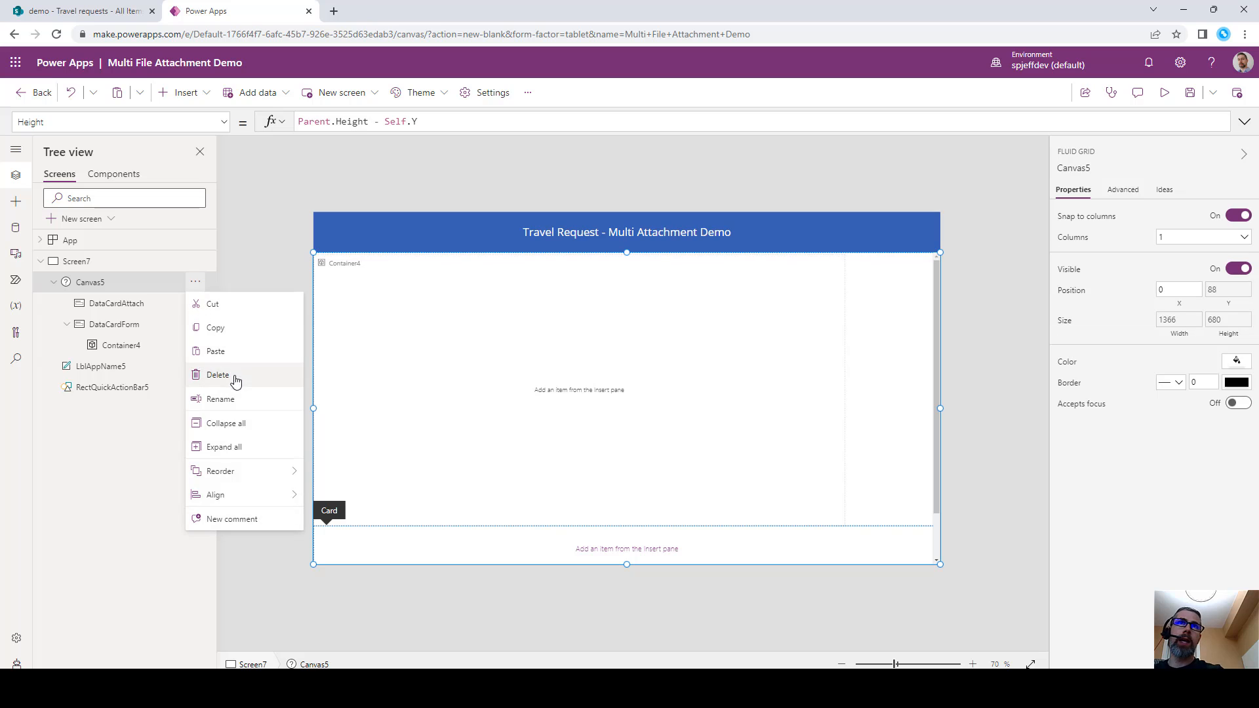
left_click(216, 396)
type("Canvas")
left_click(95, 261)
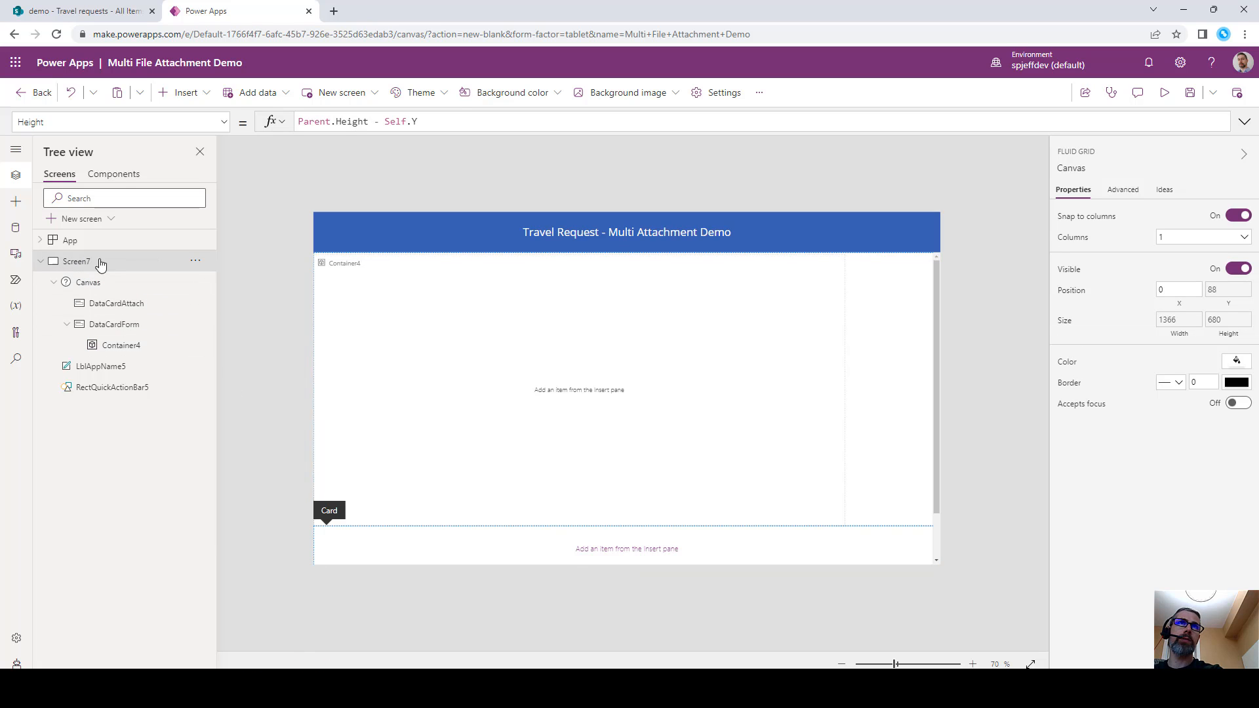
Rename Screen7 as ScreenMain.
left_click(197, 263)
left_click(234, 329)
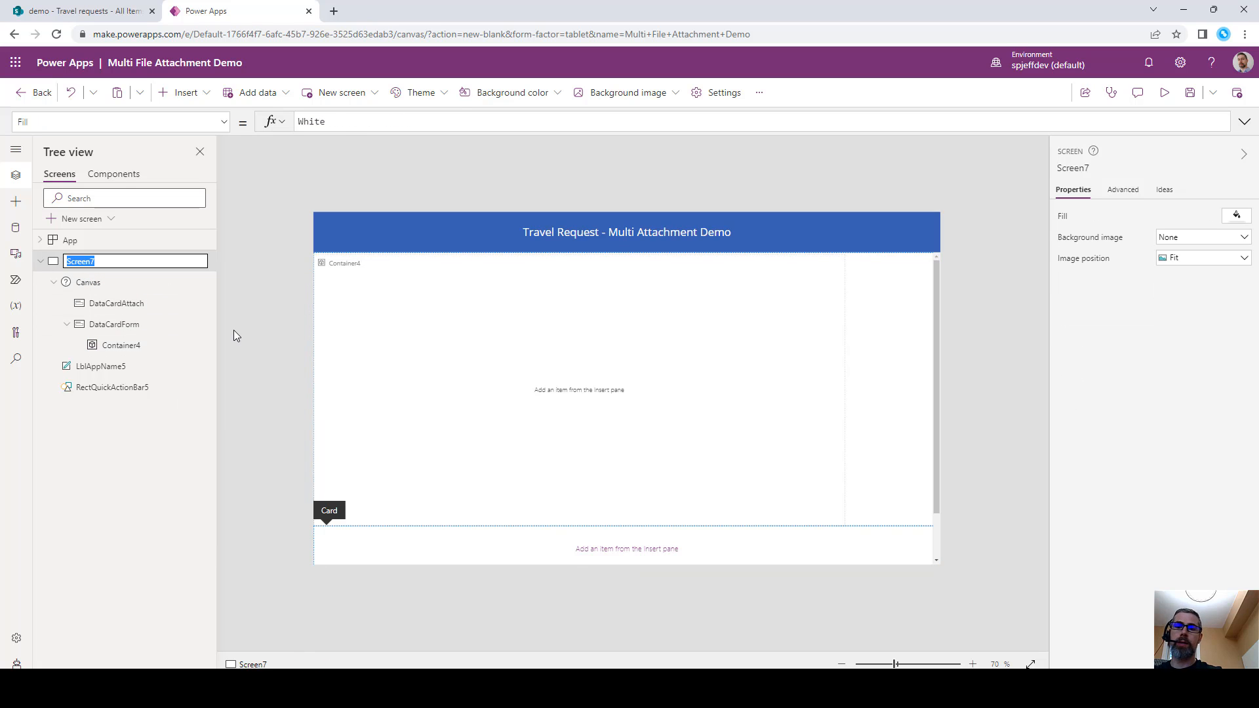
type("SCreenMain")
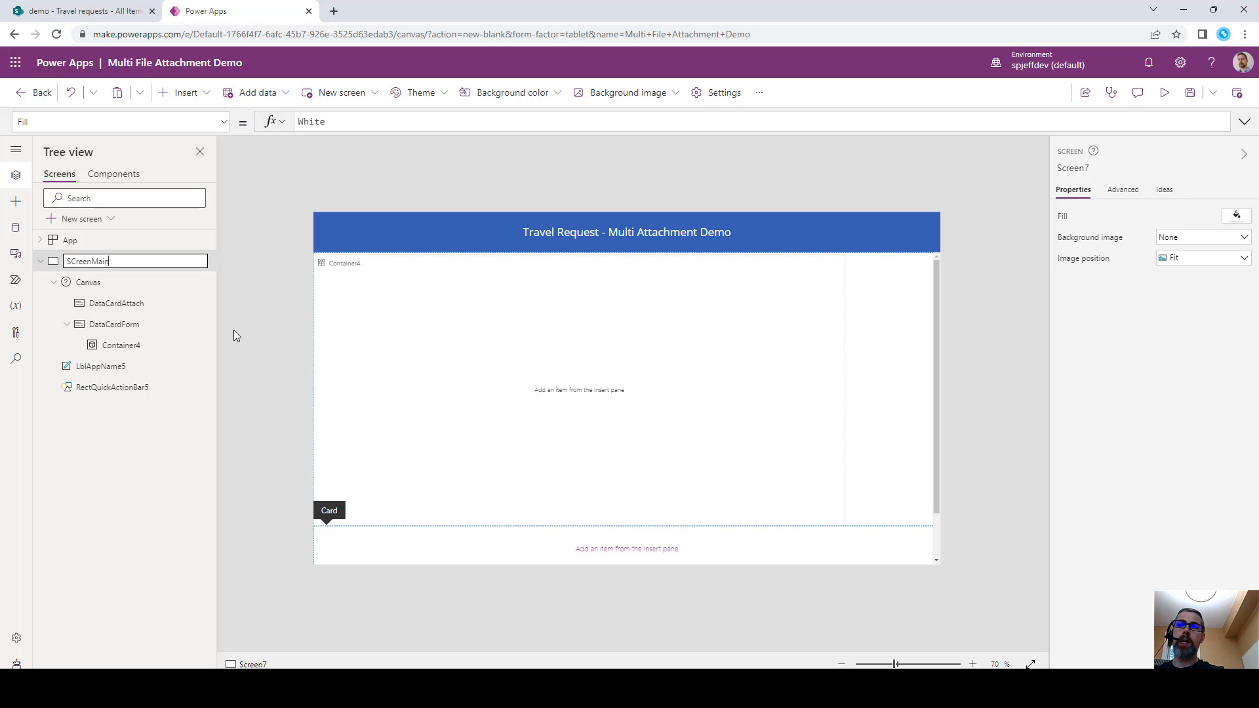
key("Home")
key("Right")
key("Delete")
type("c")
key("Return")
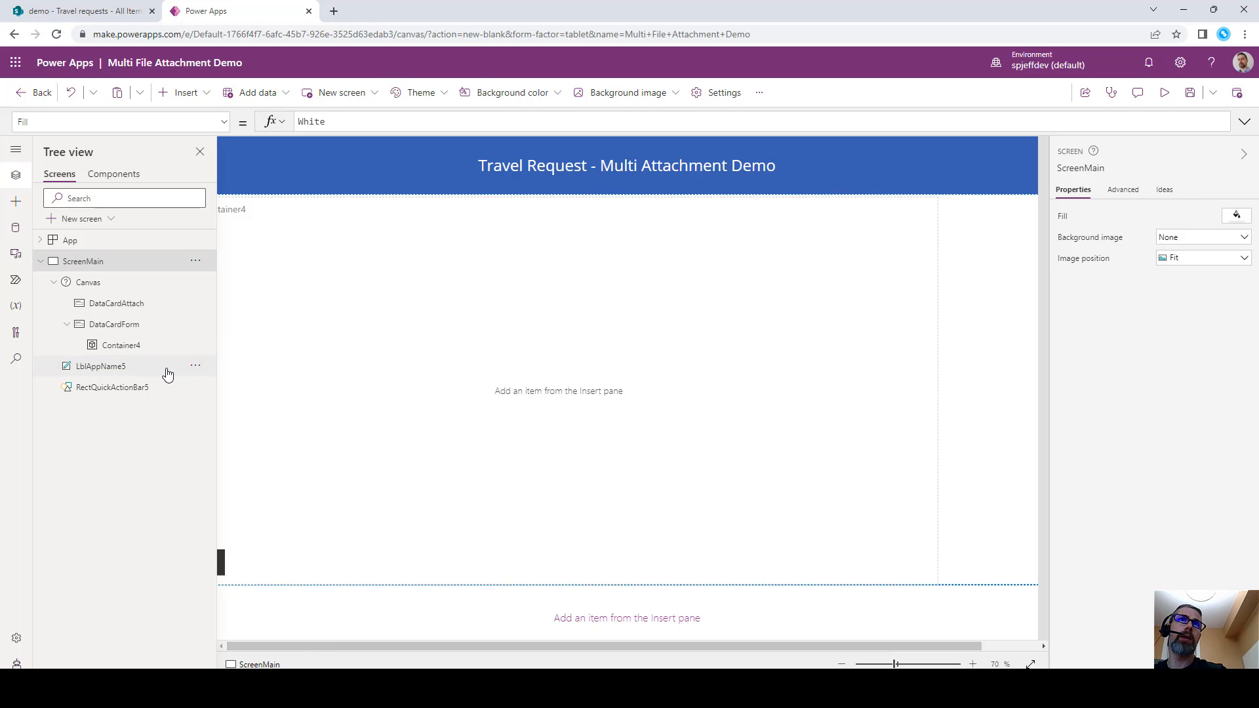
left_click(157, 368)
left_click(189, 389)
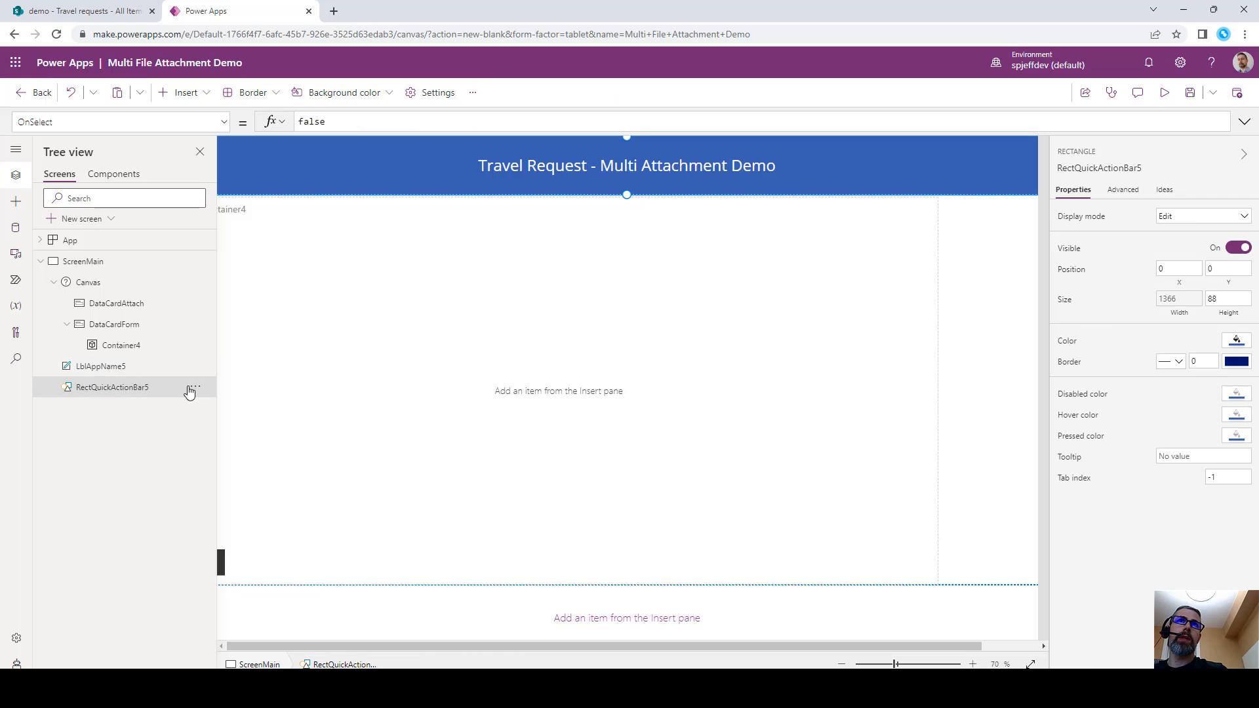
left_click(131, 345)
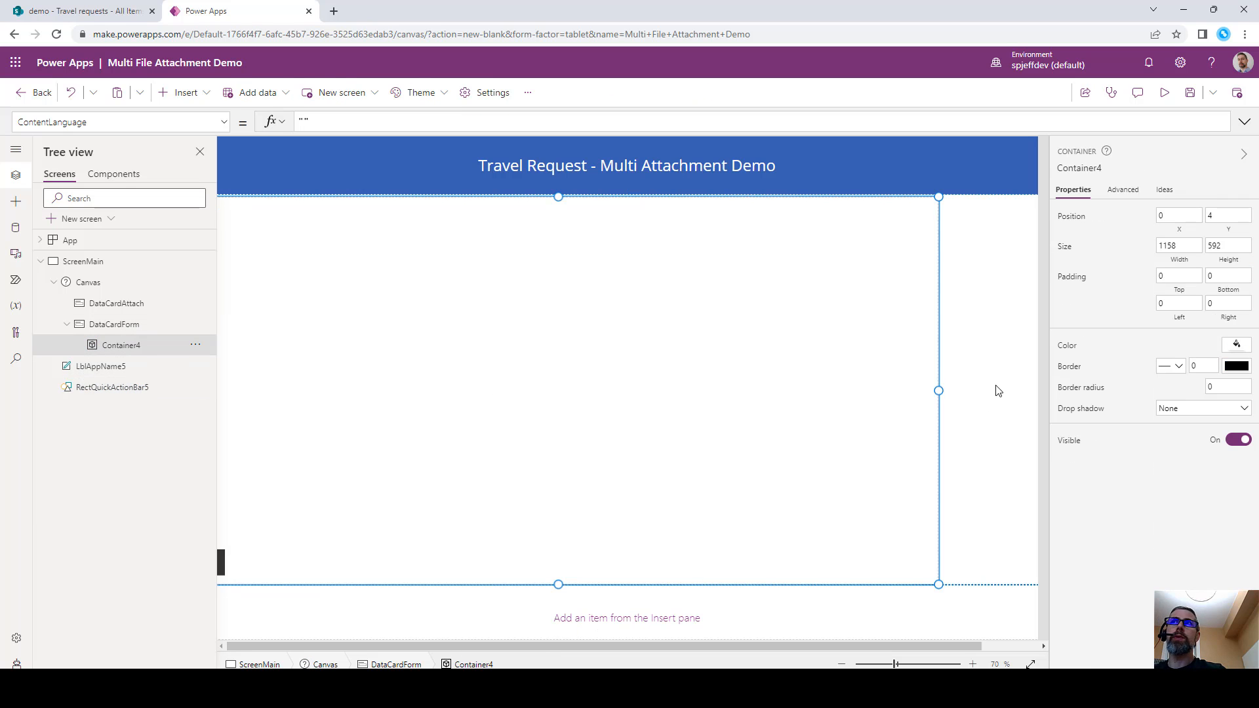
Enlarge the DataCardAttach section downward to a height of about 162.
left_click(844, 664)
left_click(844, 665)
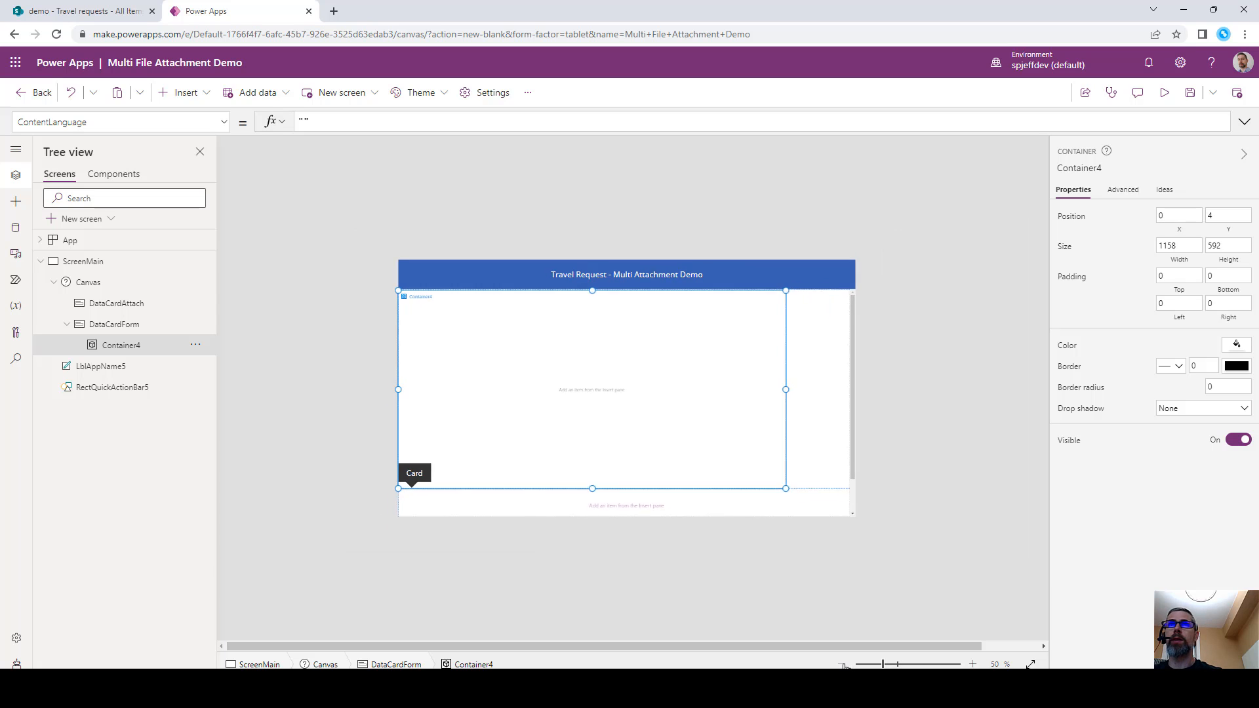
left_click(118, 303)
left_click(196, 303)
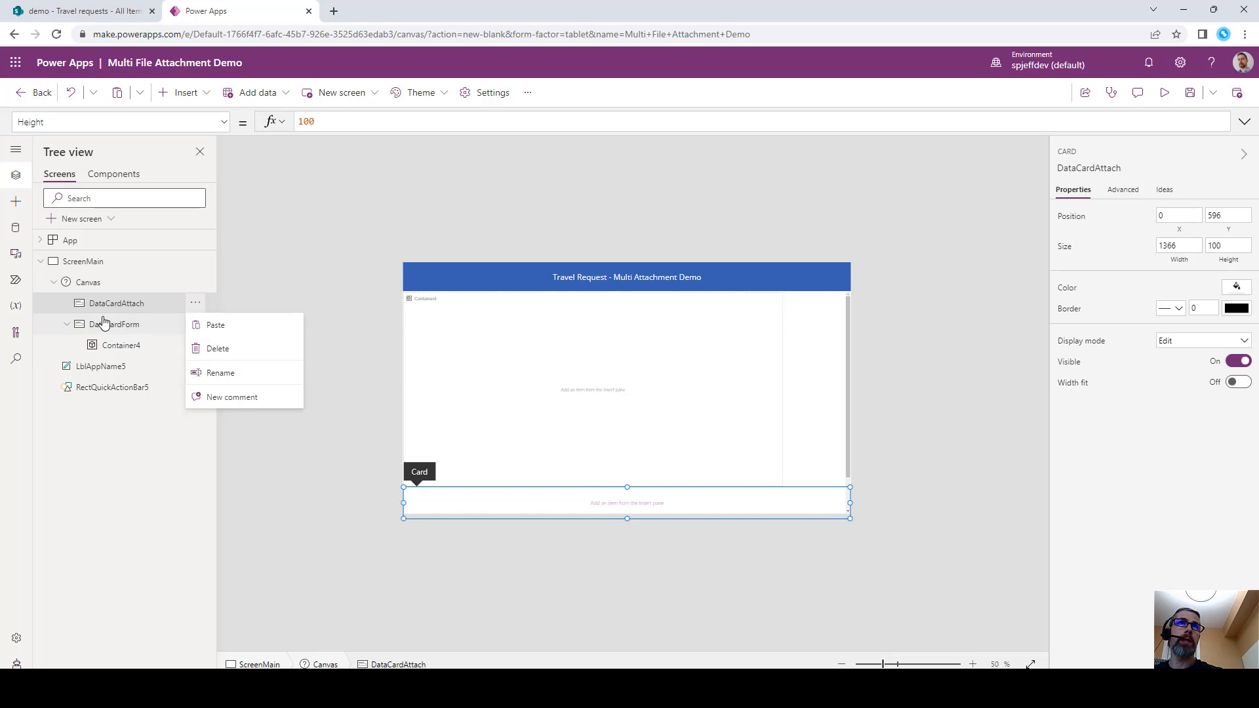
left_click(101, 323)
left_click(196, 324)
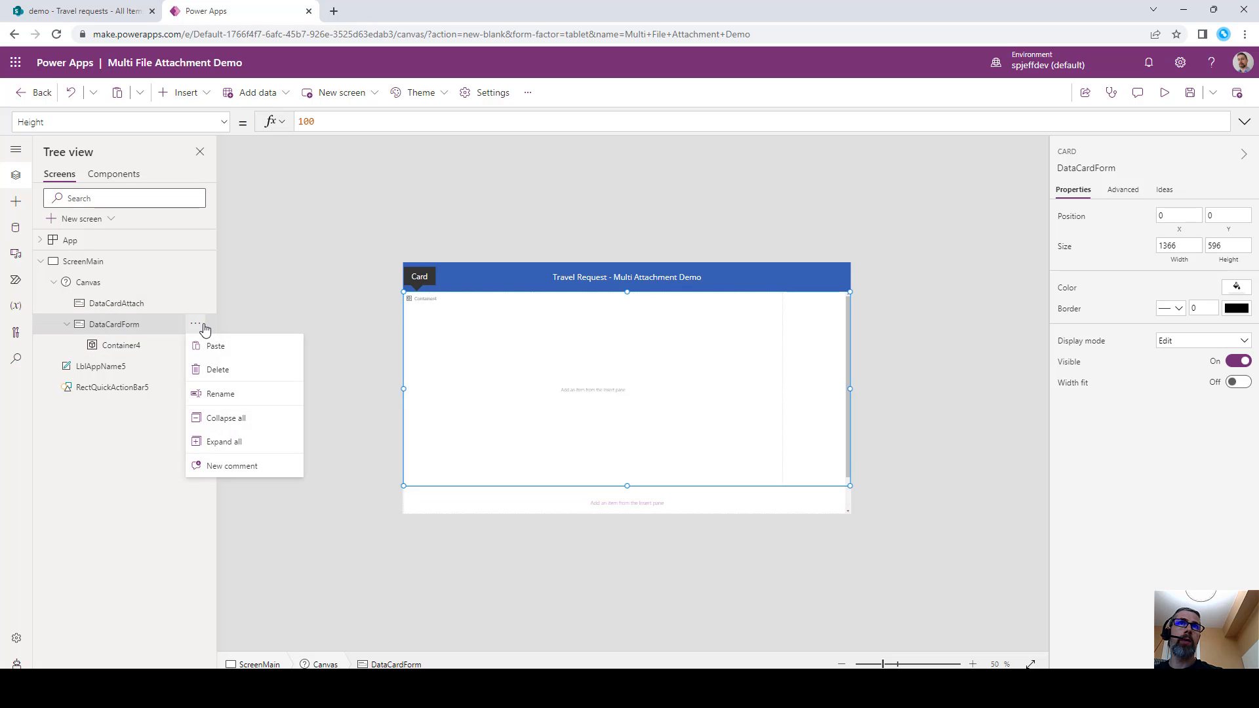
left_click(137, 303)
left_click_drag(628, 520, 622, 541)
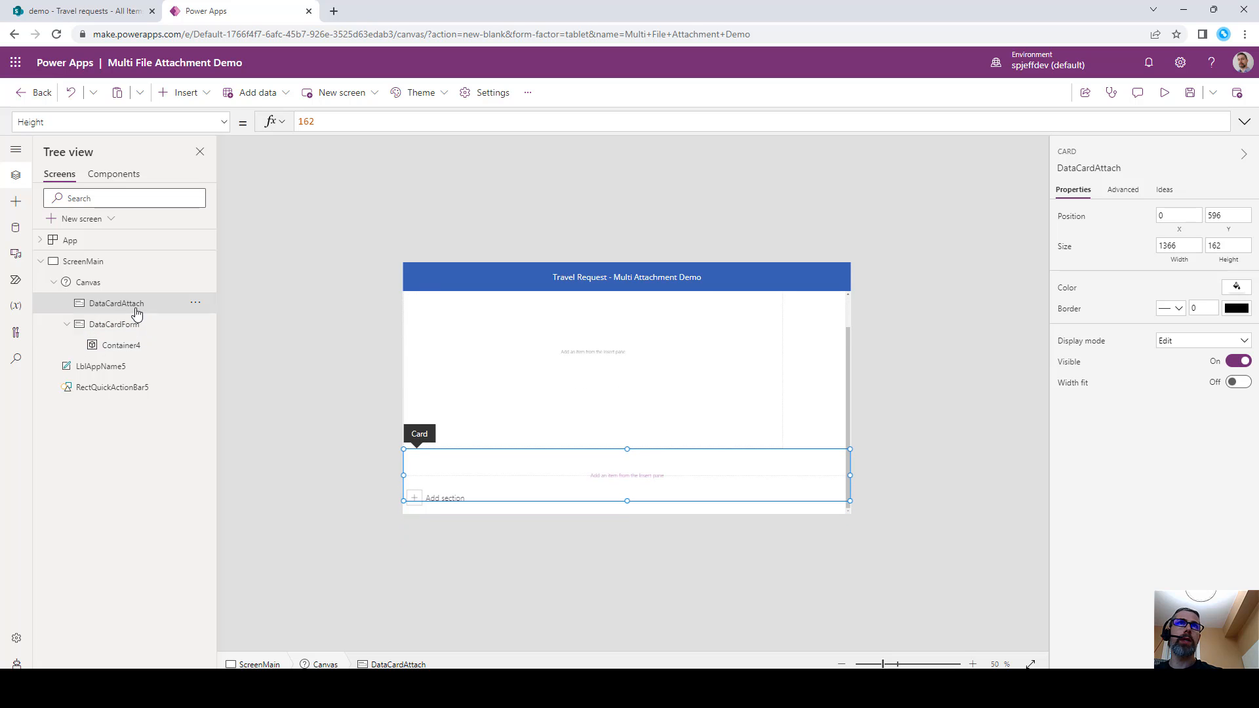
Set the Fill property of the DataCardAttach section to LightBlue.
left_click(146, 122)
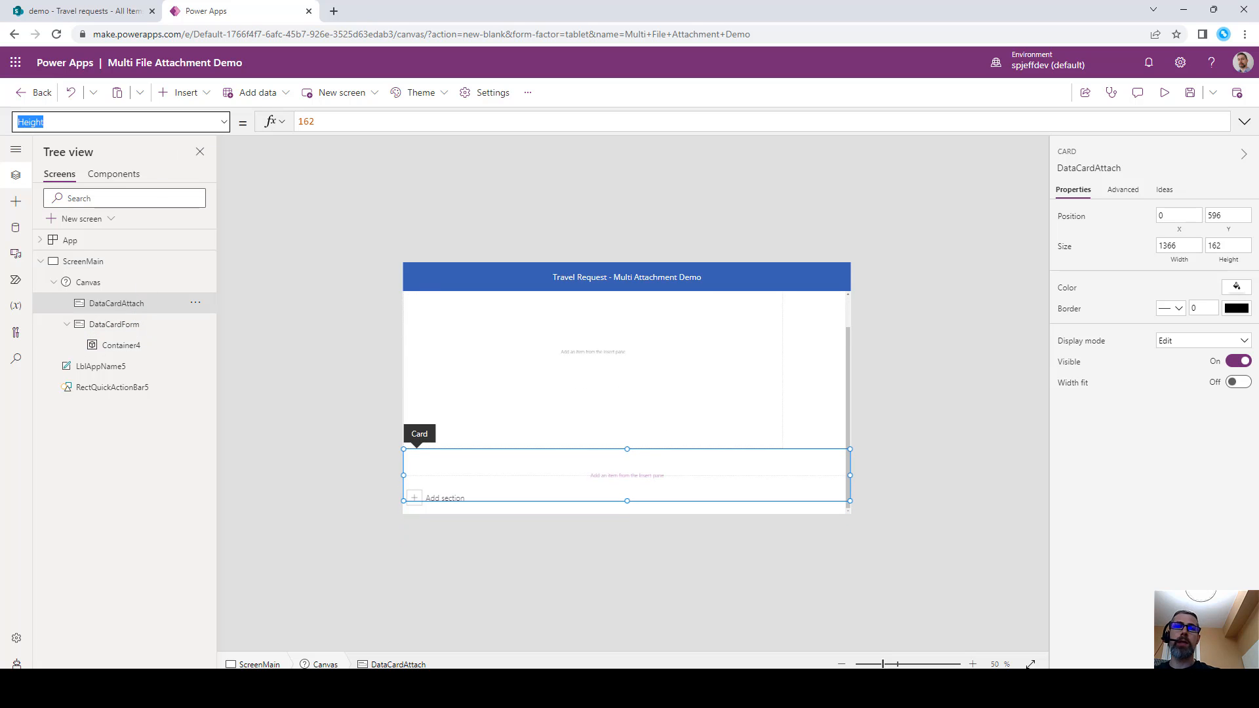
type("Fill")
key("Tab")
key("Tab")
key("ctrl+a")
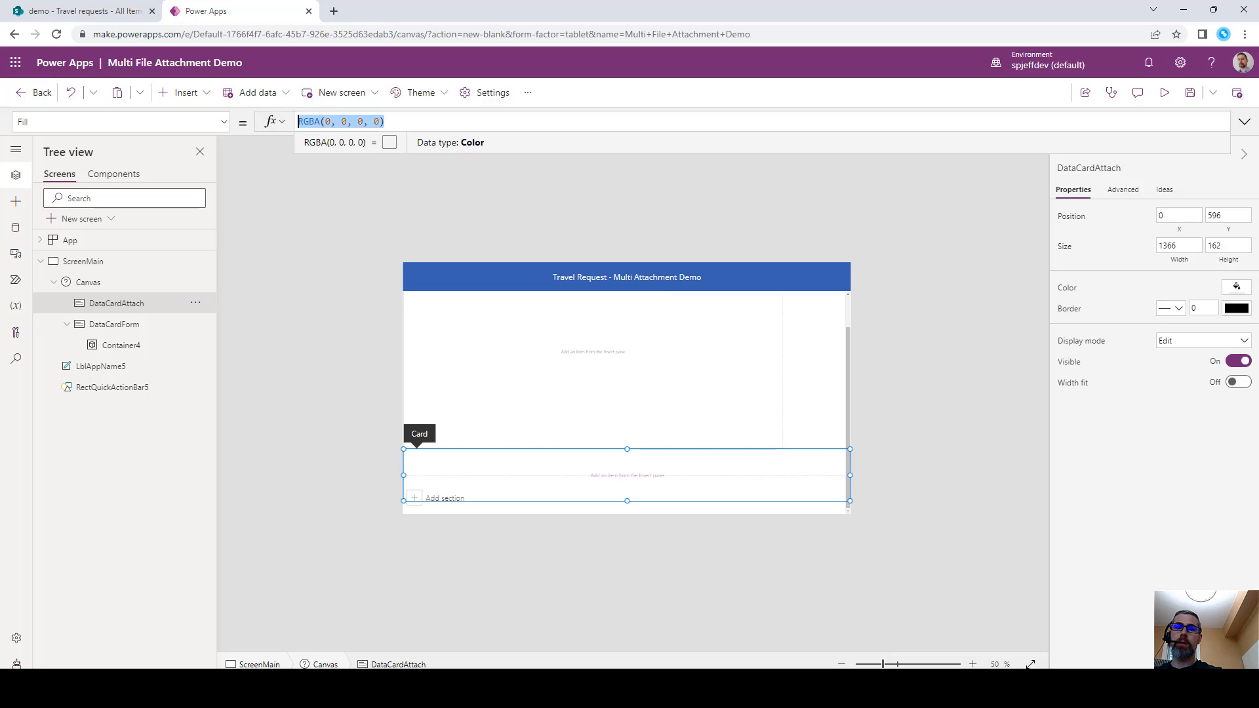
type("Color.blue")
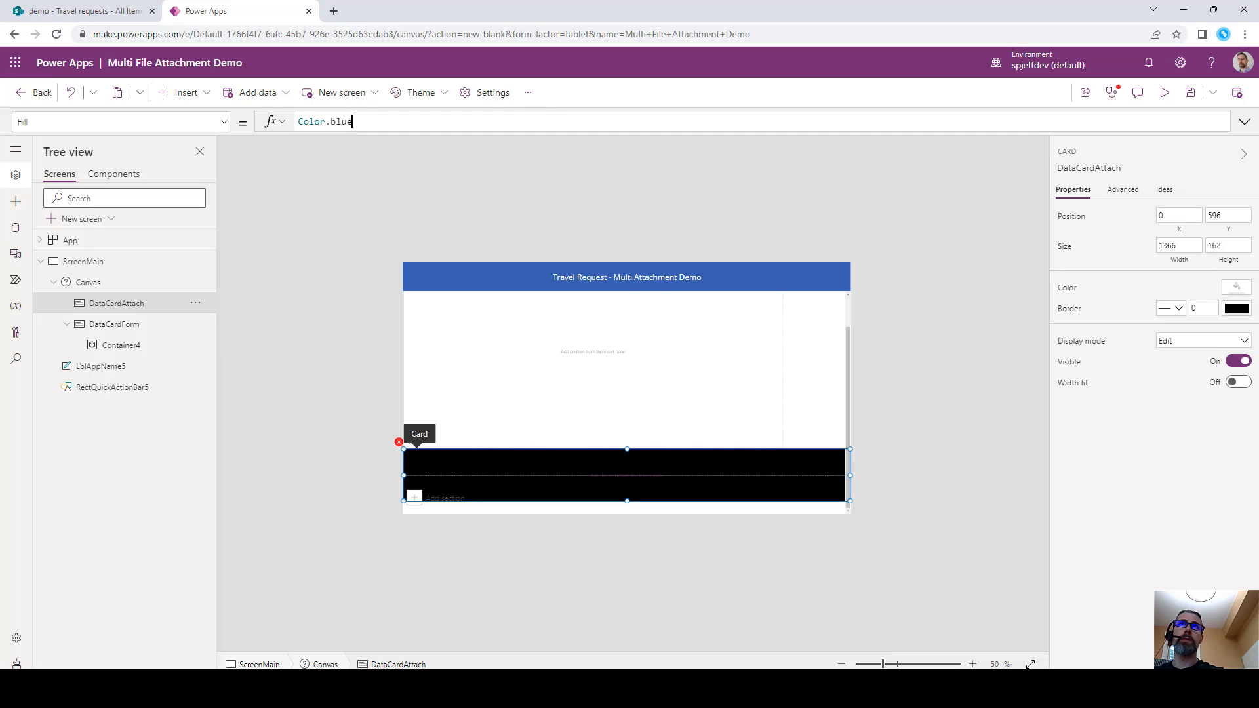
type("l")
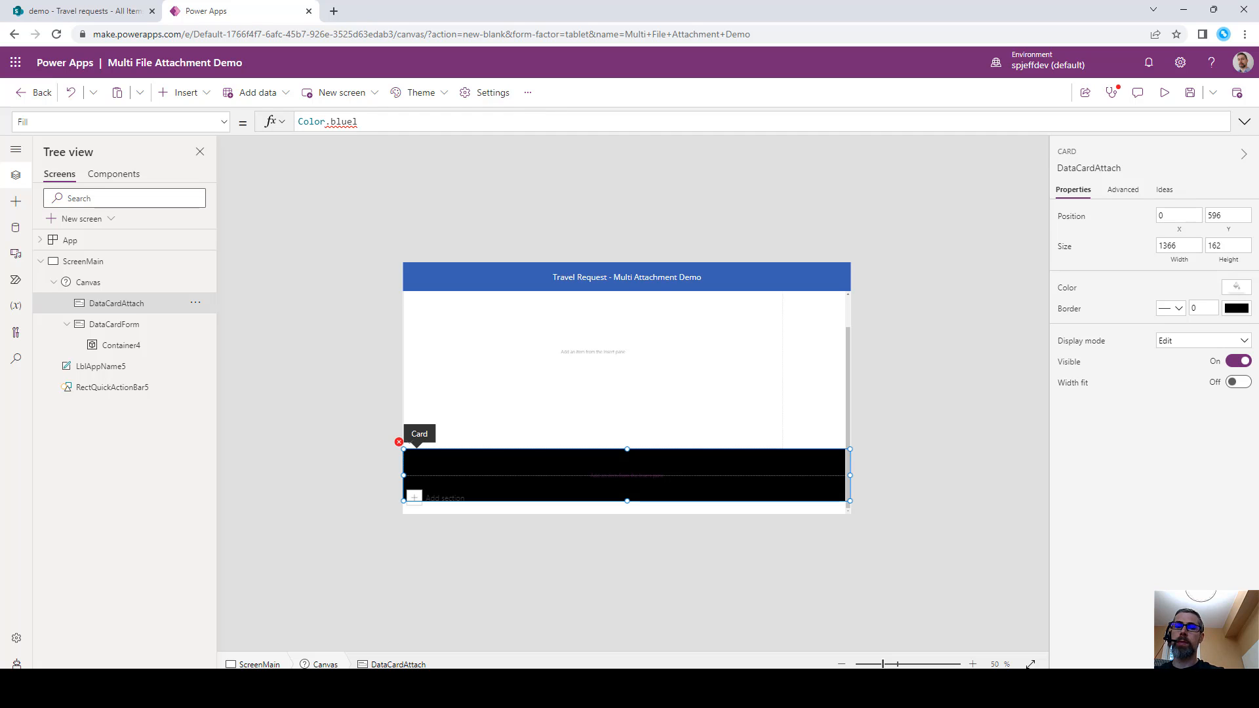
key("ctrl+a")
key("End")
key("ctrl+shift+Left")
type("light")
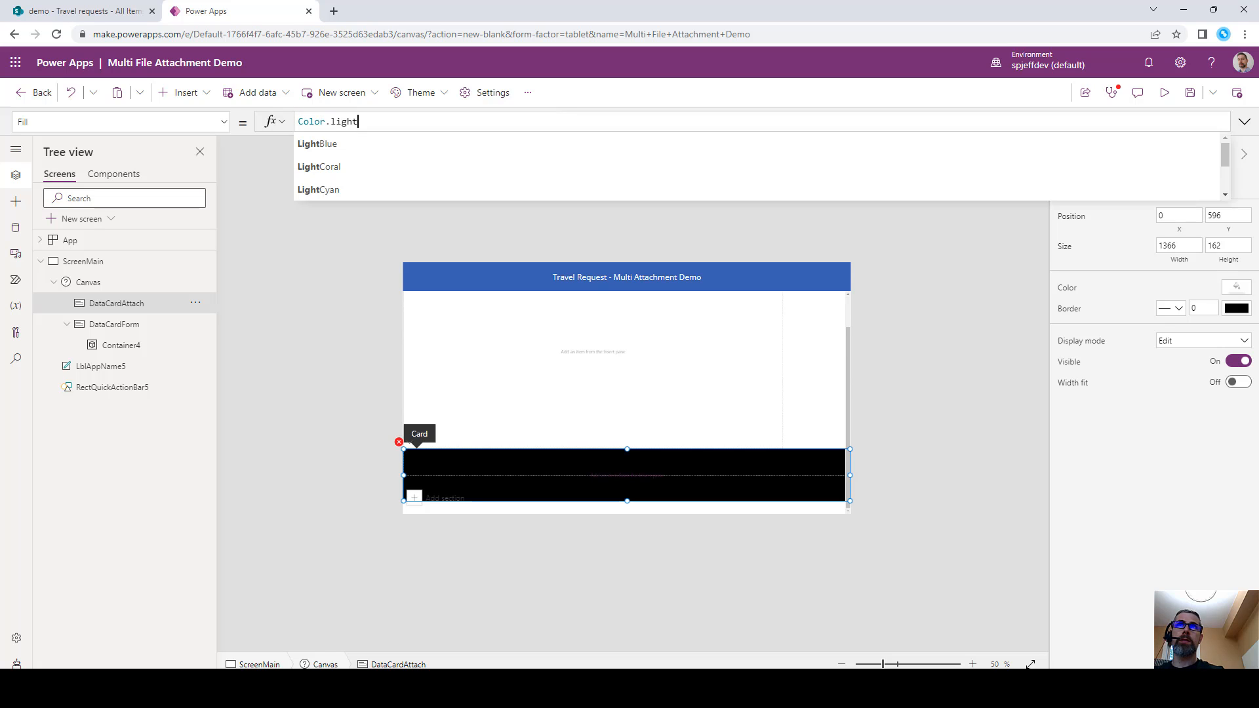
type("blue")
key("Down")
key("Return")
Widen Container4 to 1366 so it spans the full width of the DataCardForm section.
left_click(695, 414)
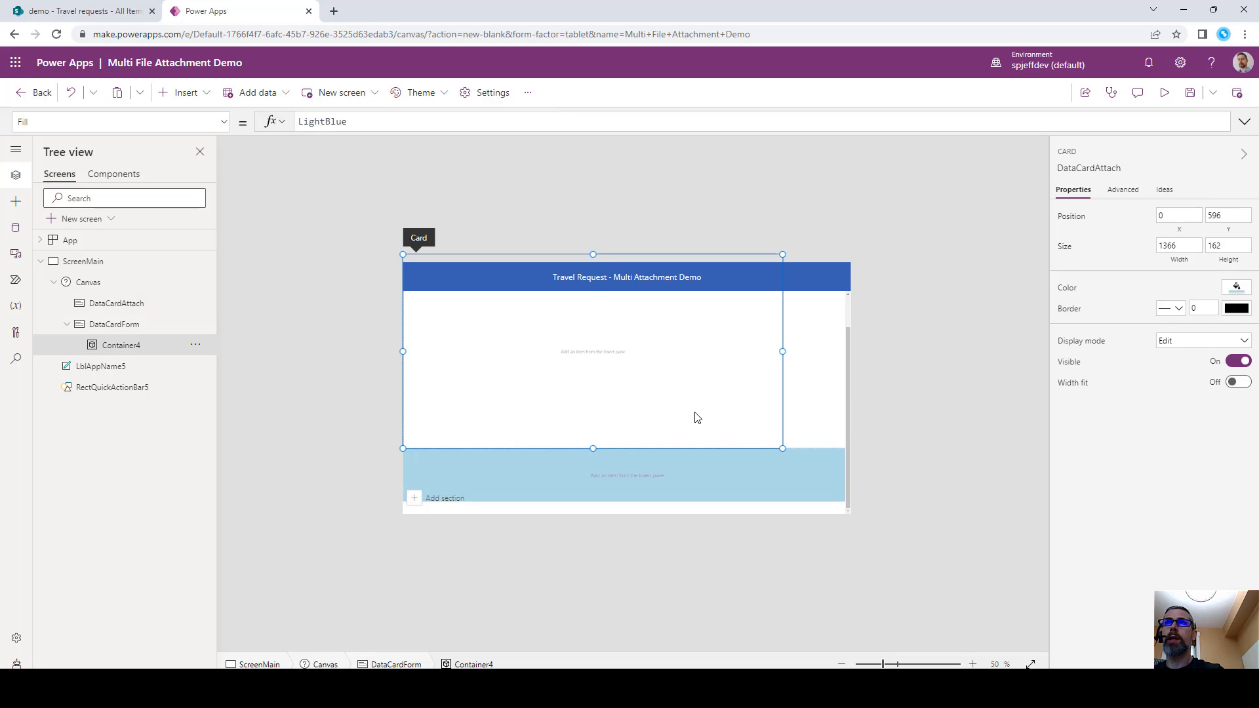
left_click_drag(785, 352, 855, 395)
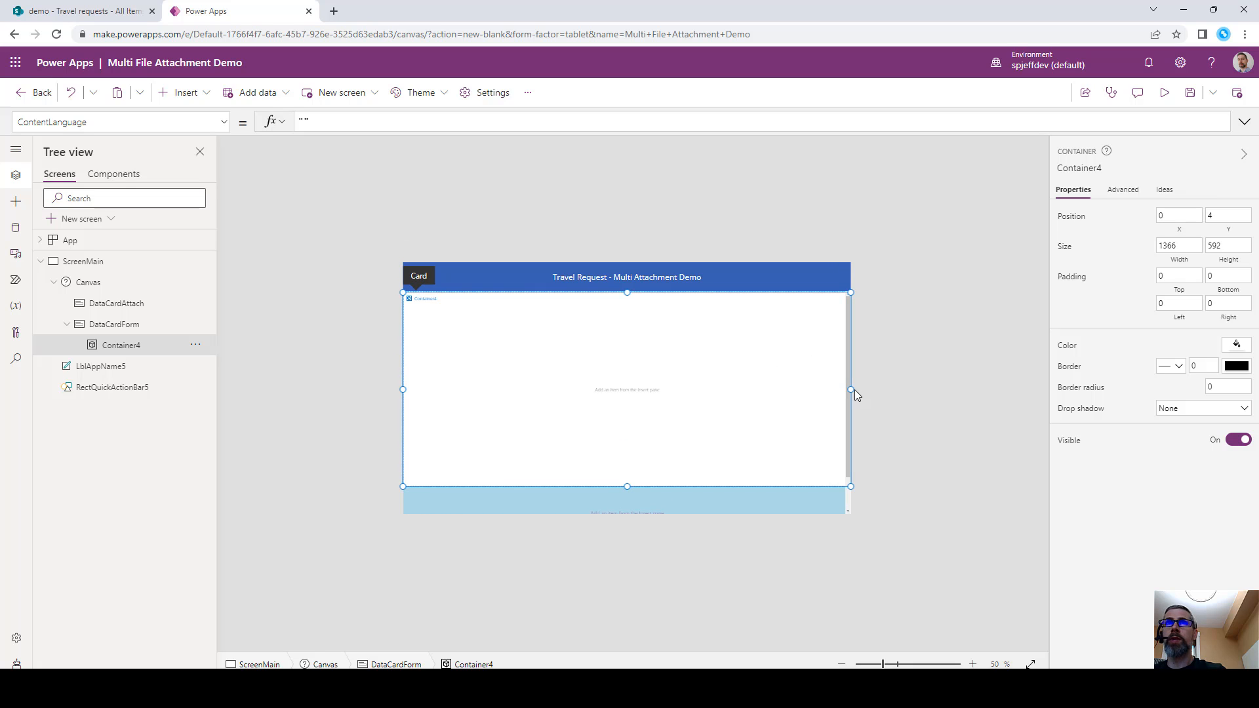
Insert an edit form on ScreenMain and connect it to the Travel requests data source.
left_click(188, 95)
left_click(207, 196)
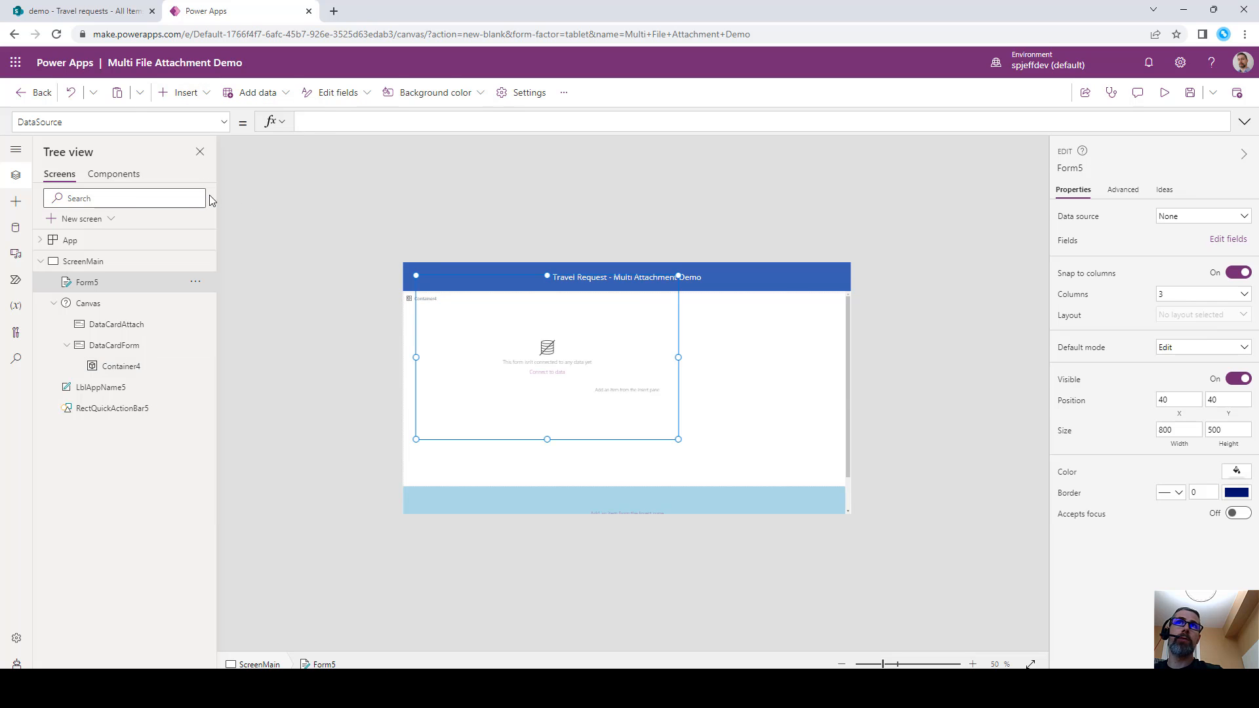
left_click(1193, 223)
left_click(1154, 348)
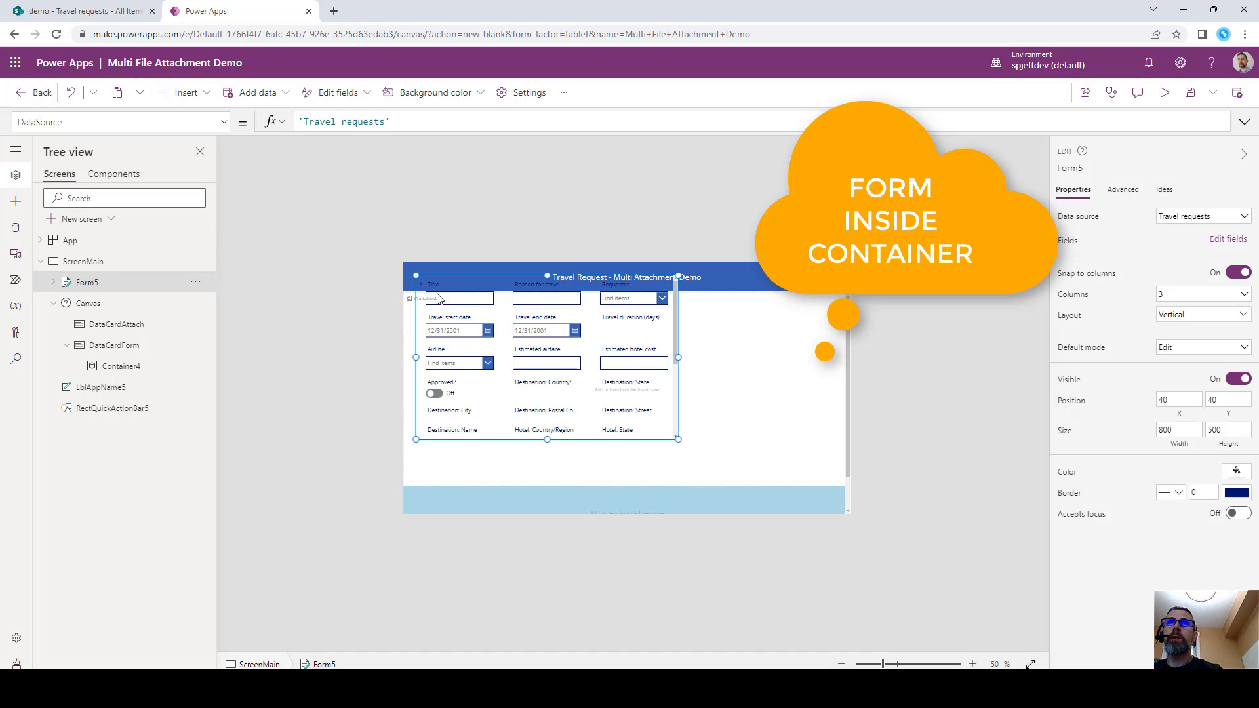
Fit the form over the container beneath the title header, at position 0, 88 and about 1366 by 598 in size.
left_click_drag(415, 276, 403, 291)
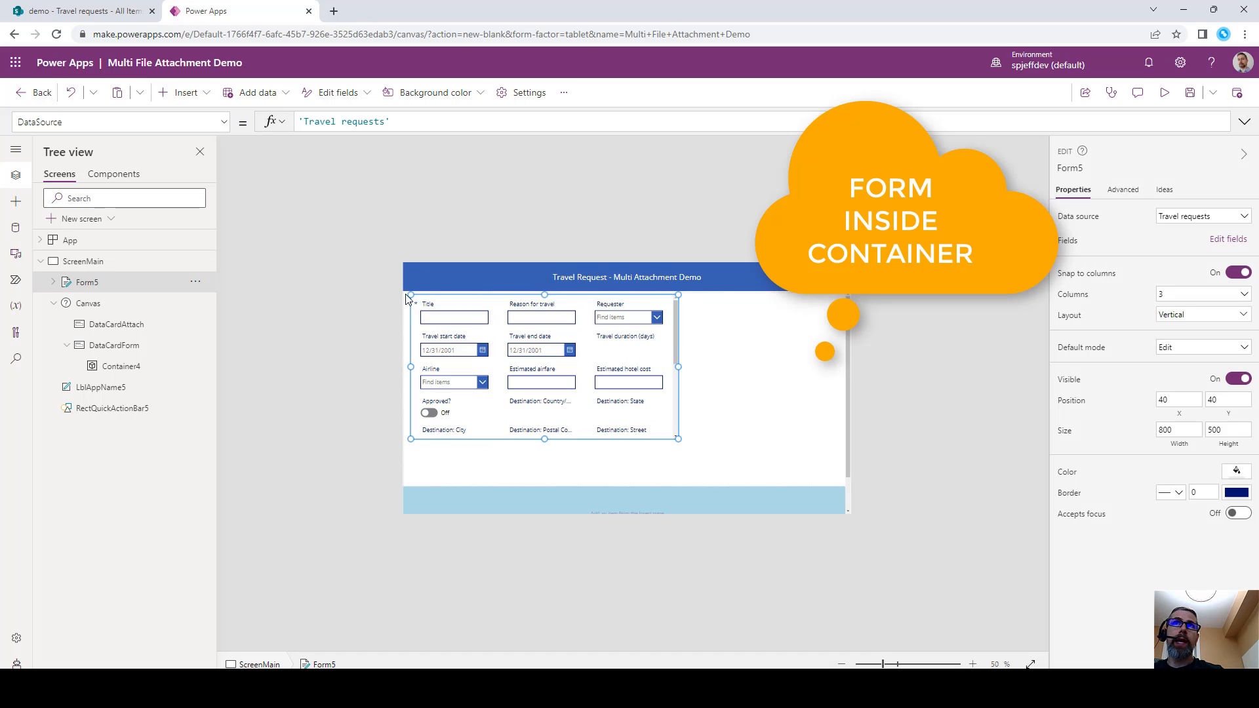
left_click_drag(678, 439, 850, 487)
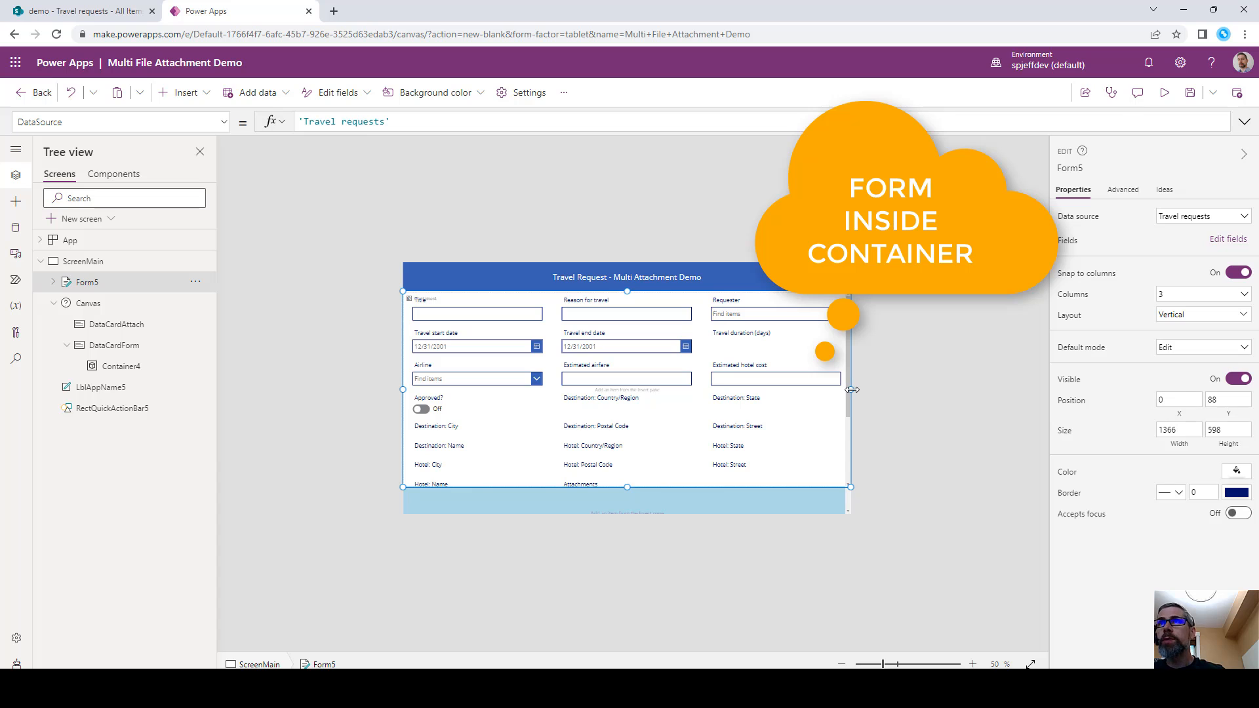
Delete the attachments control from the Attachments card near the end of Form5.
scroll(813, 417, "down", 3)
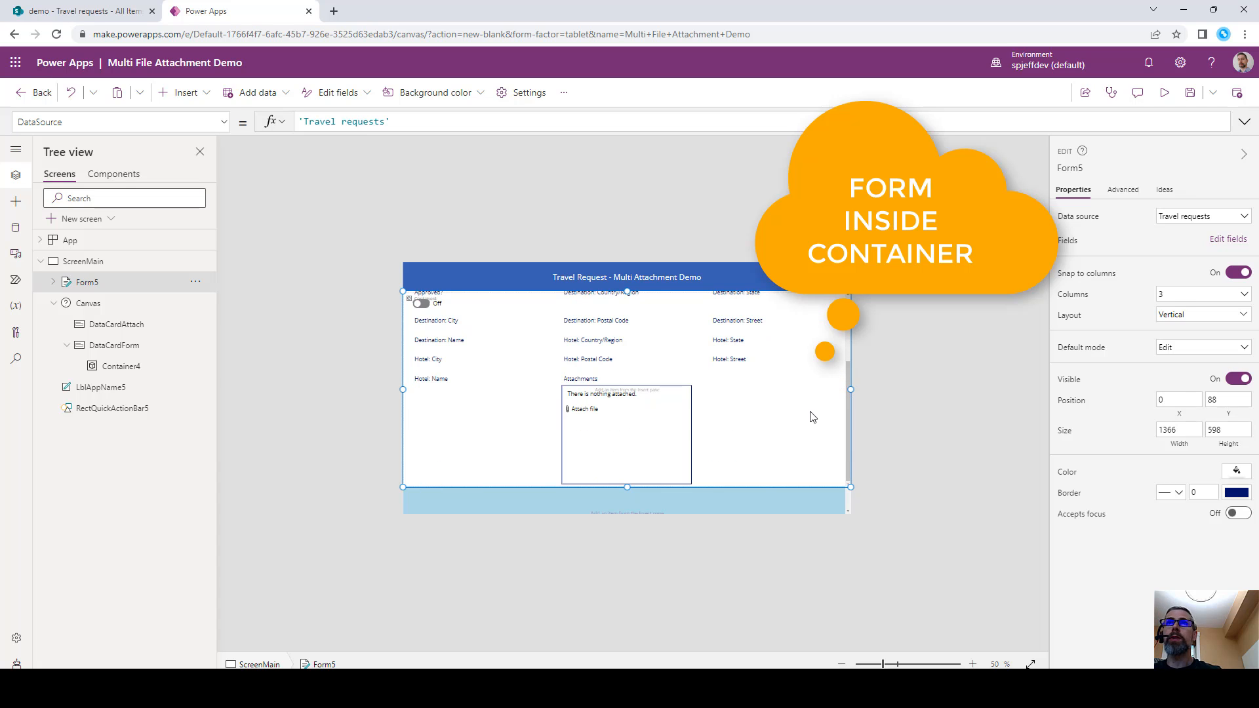
left_click(650, 411)
scroll(836, 483, "up", 3)
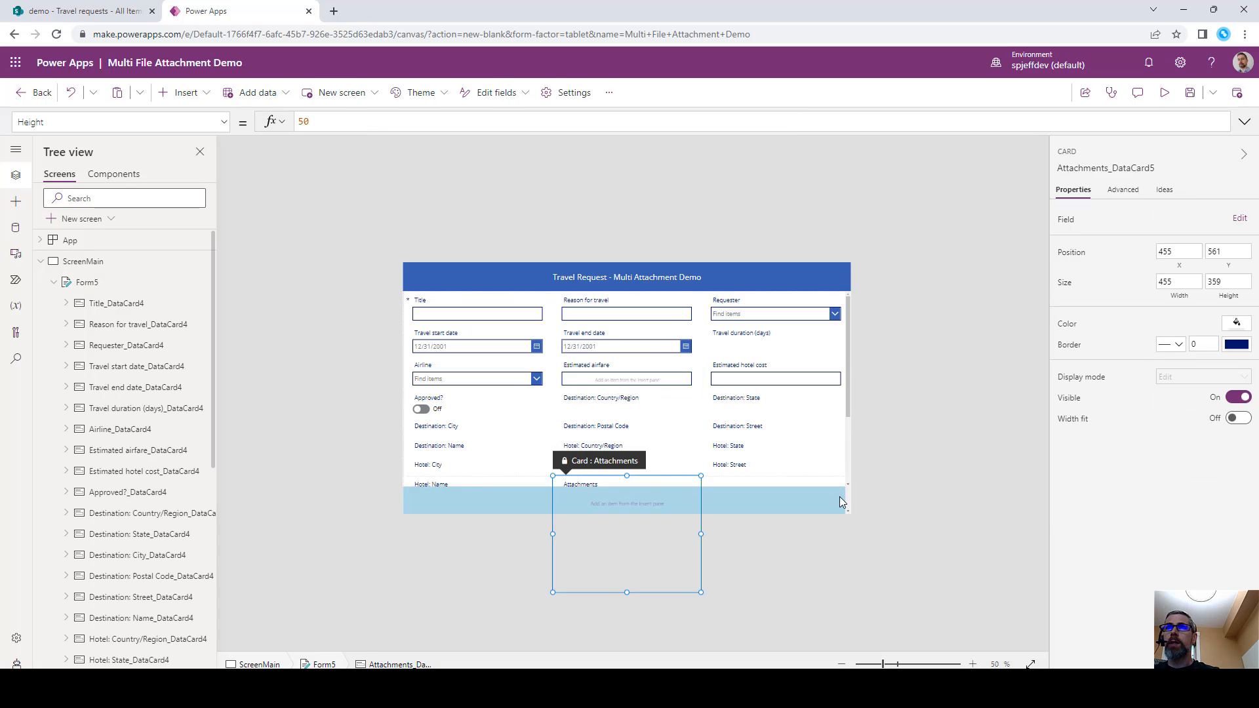
scroll(756, 436, "down", 3)
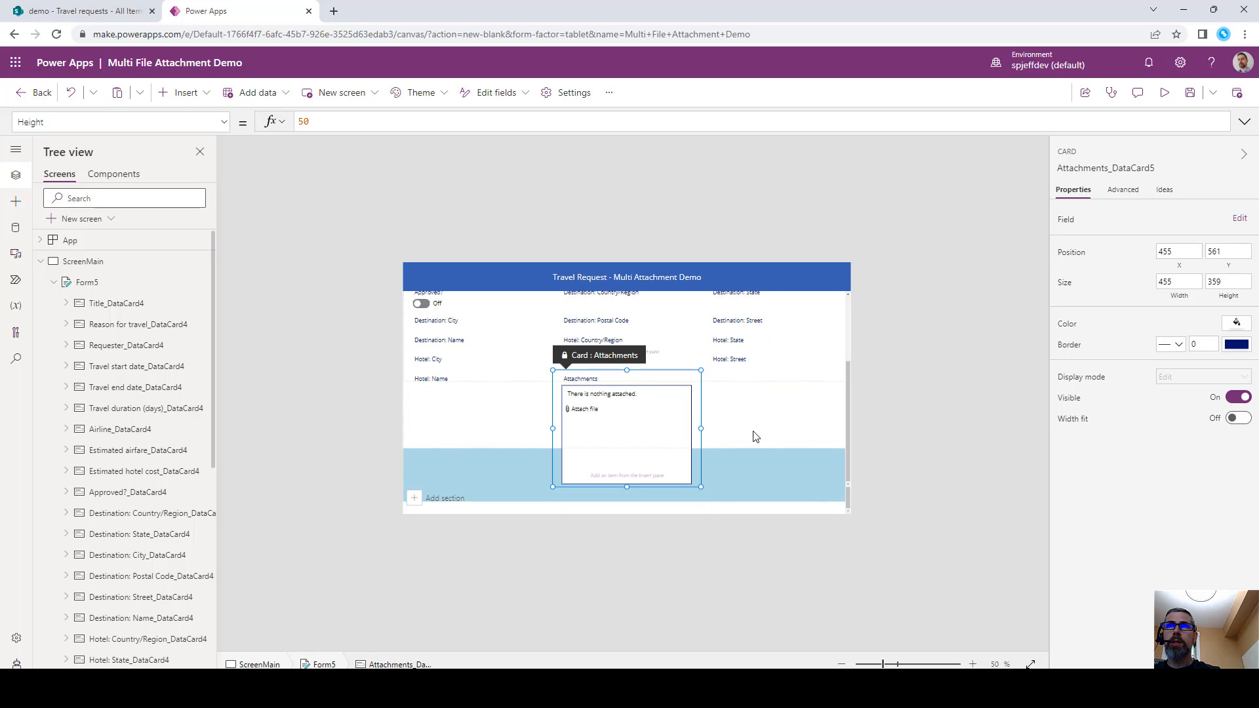
left_click(508, 419)
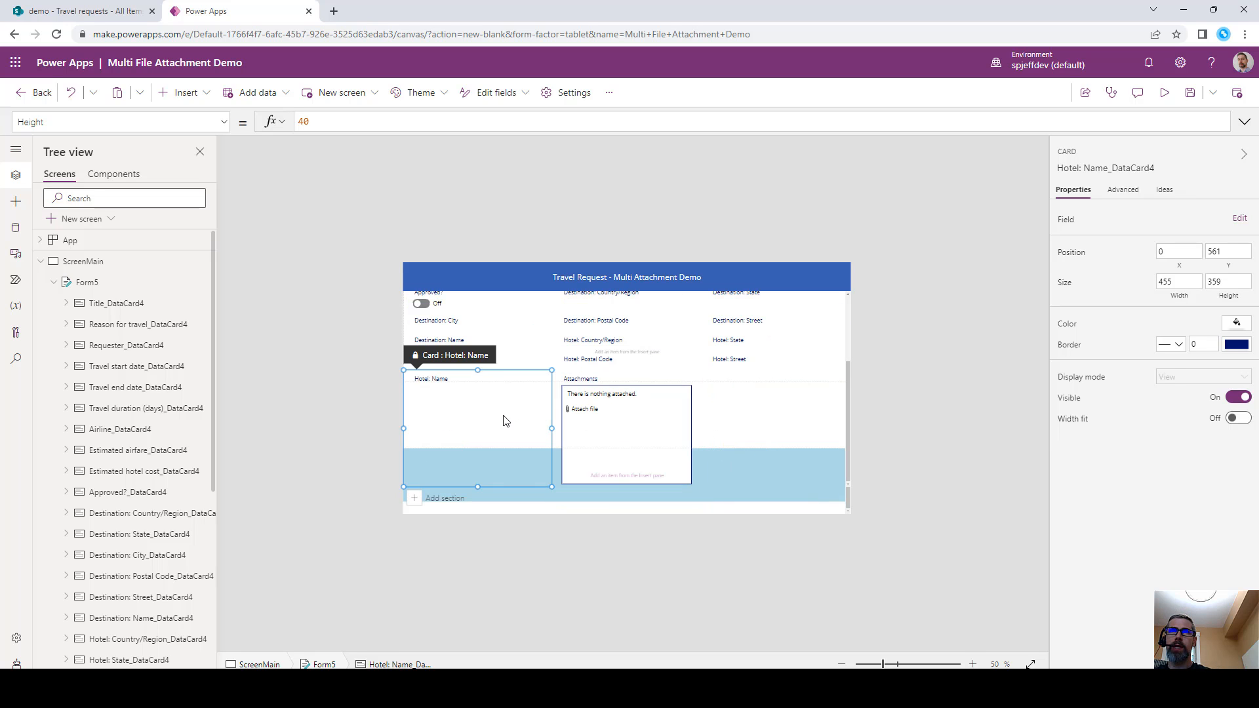
left_click(628, 387)
left_click(640, 387)
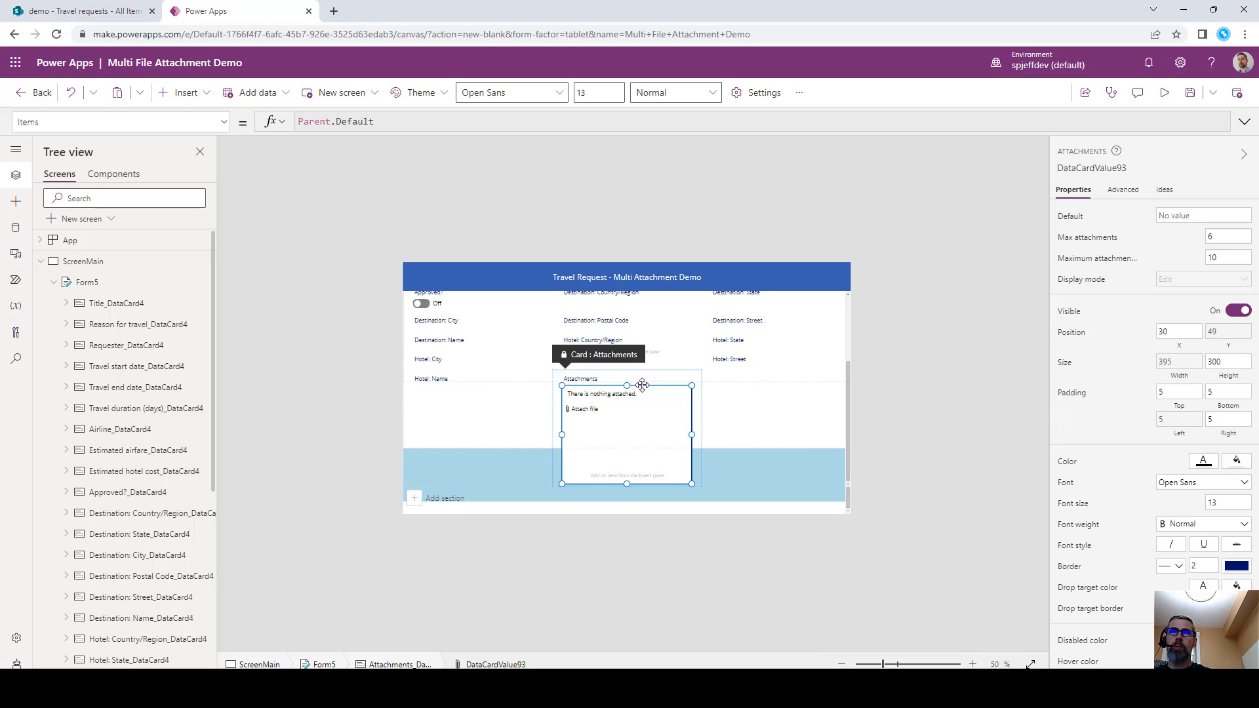
key("Delete")
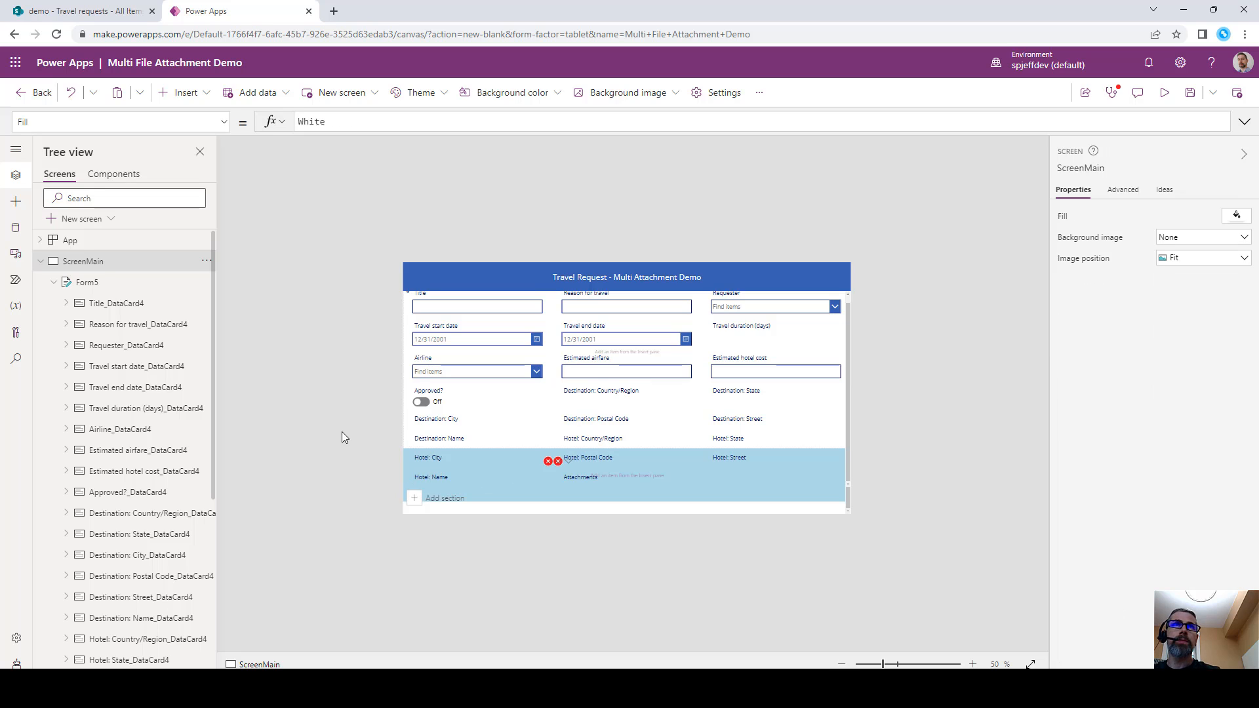
Paste the copied attachments control into the DataCardAttach card.
left_click(54, 283)
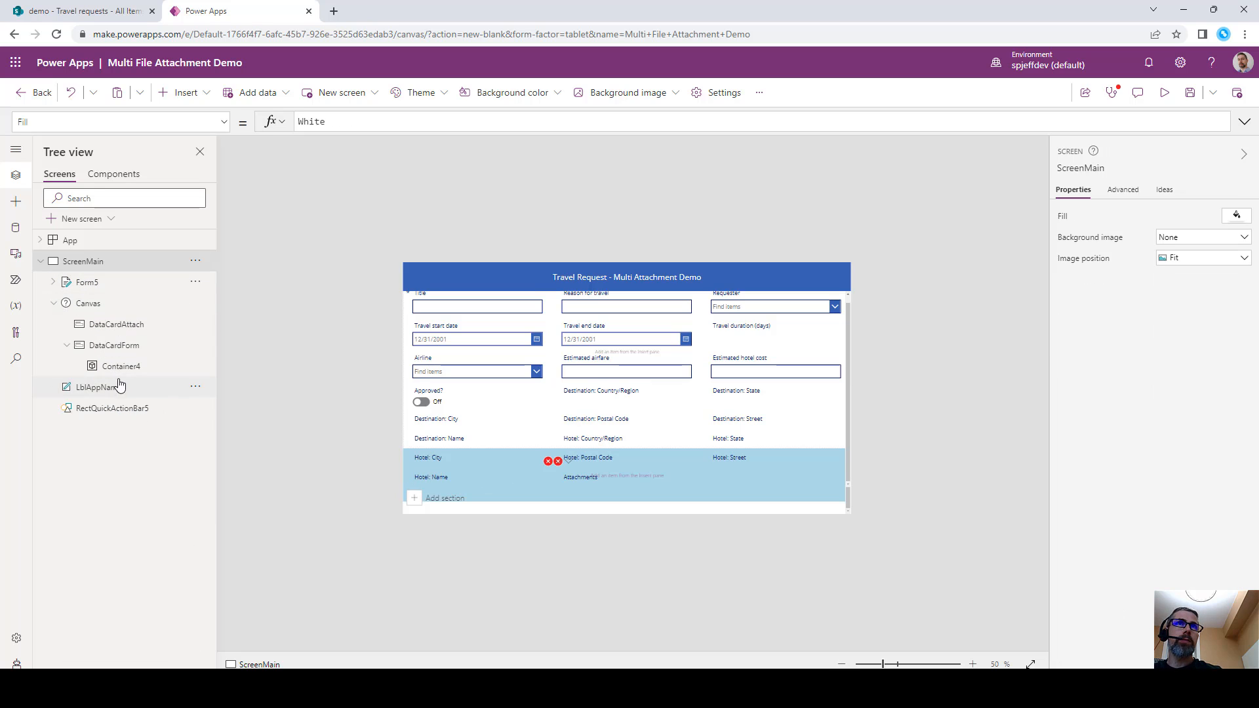
left_click(133, 327)
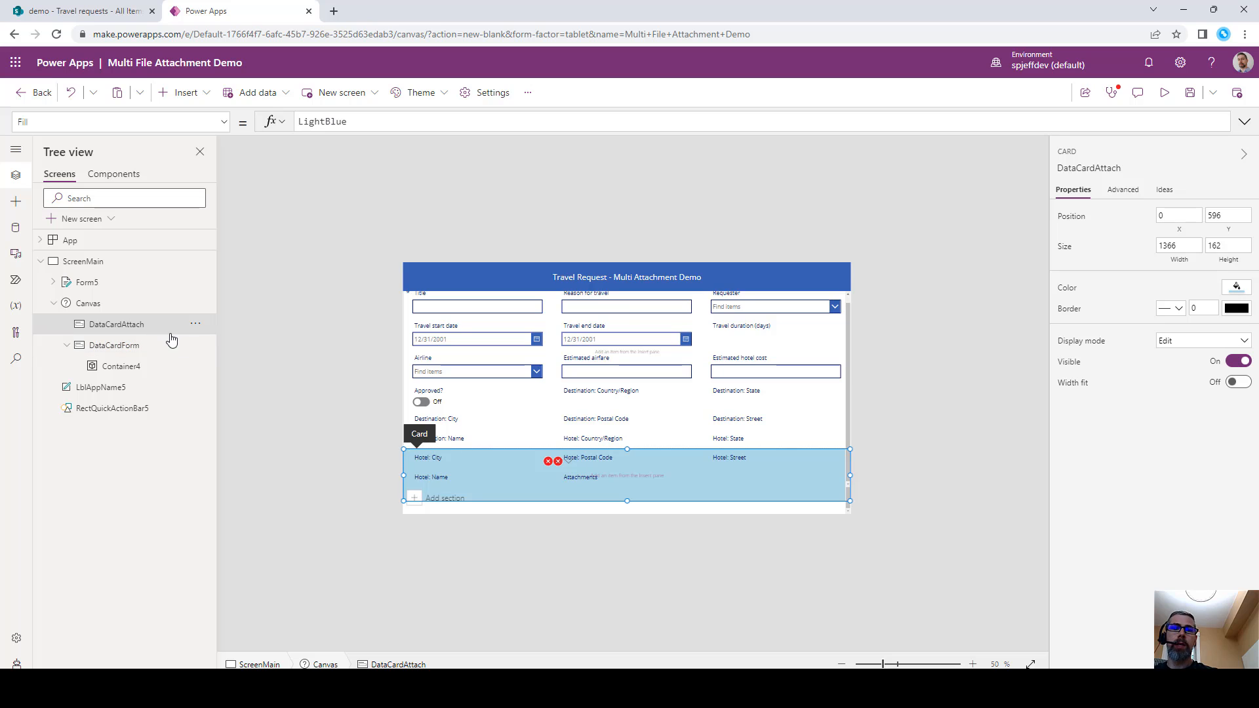
key("ctrl+v")
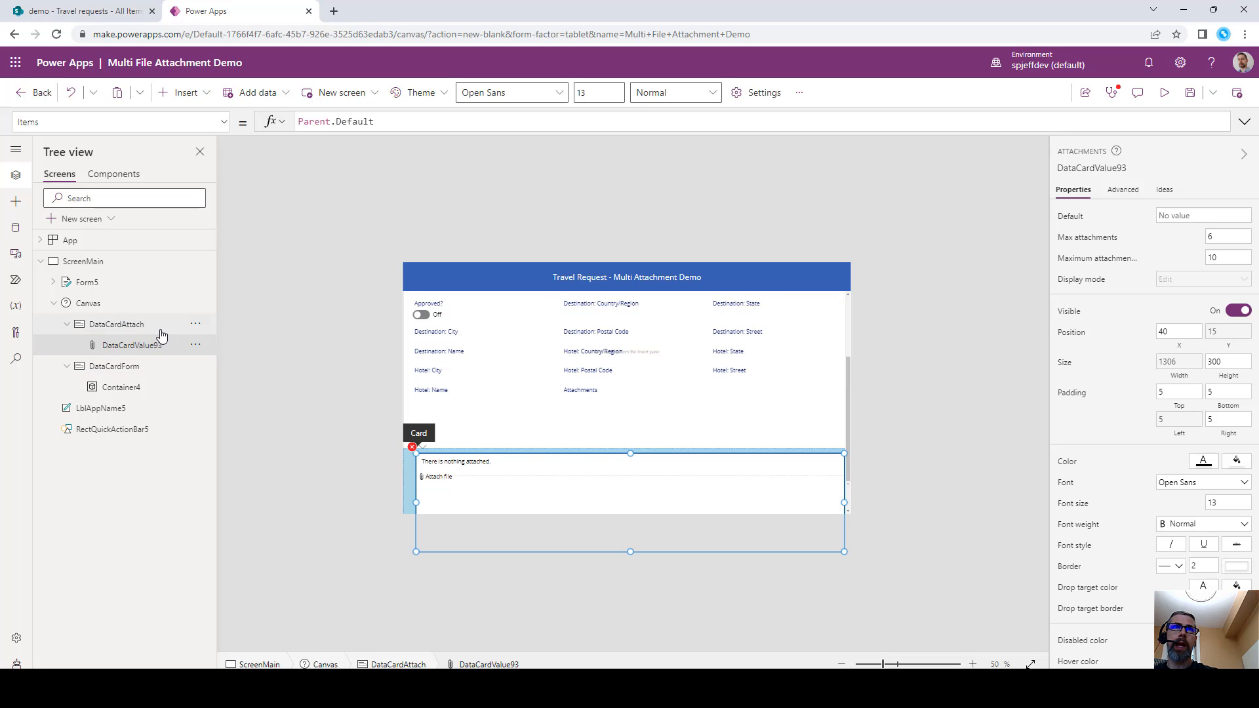
Move Form5 from the screen level into Container4 inside the DataCardForm card.
left_click(97, 288)
left_click(196, 282)
key("Escape")
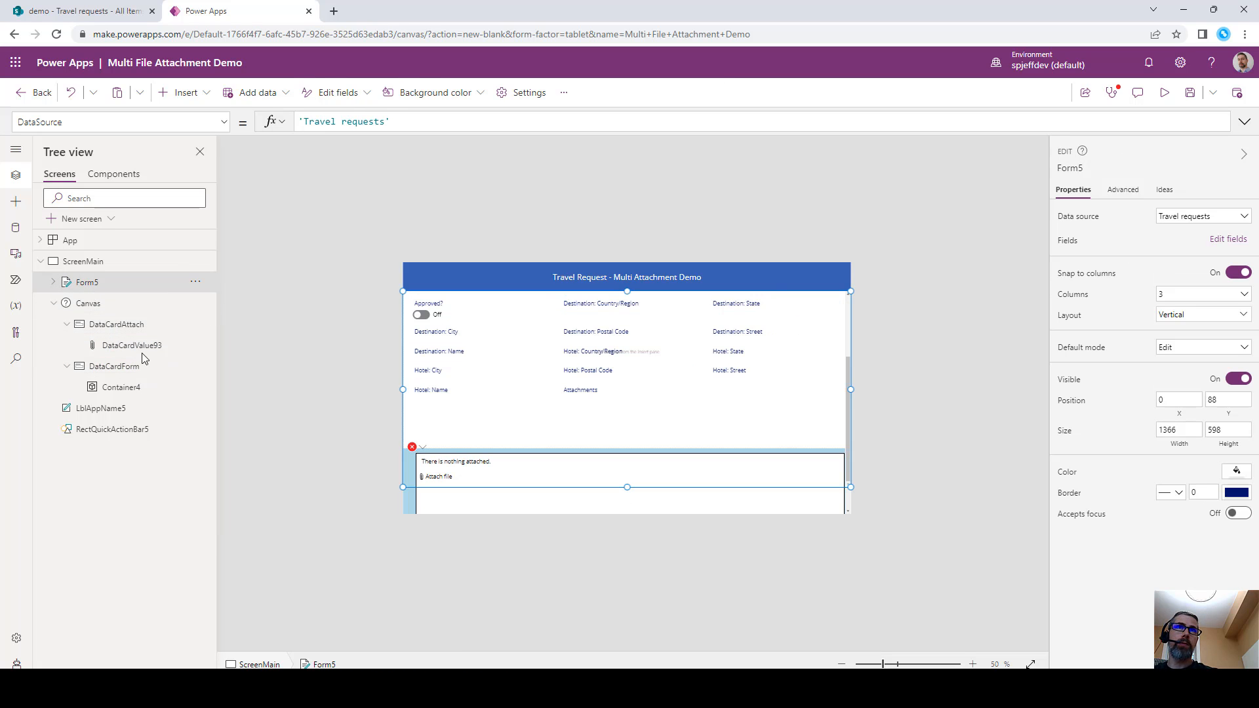
key("Delete")
left_click(132, 366)
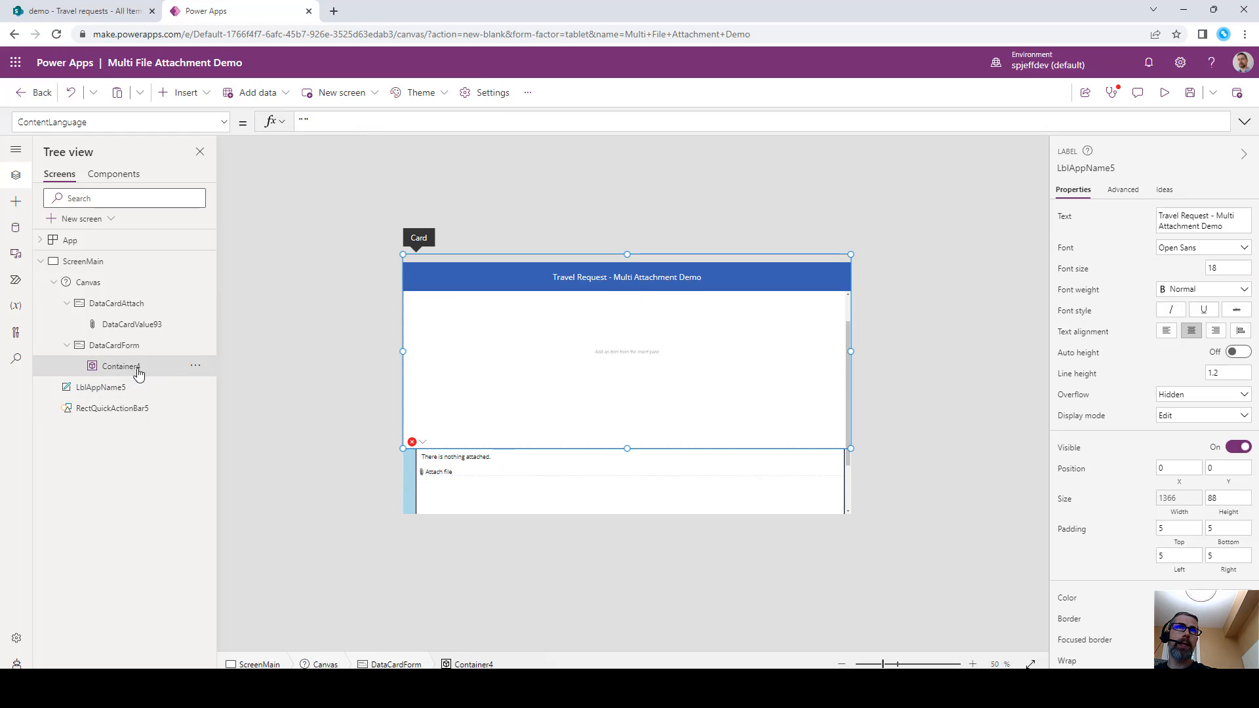
left_click(196, 367)
left_click(236, 444)
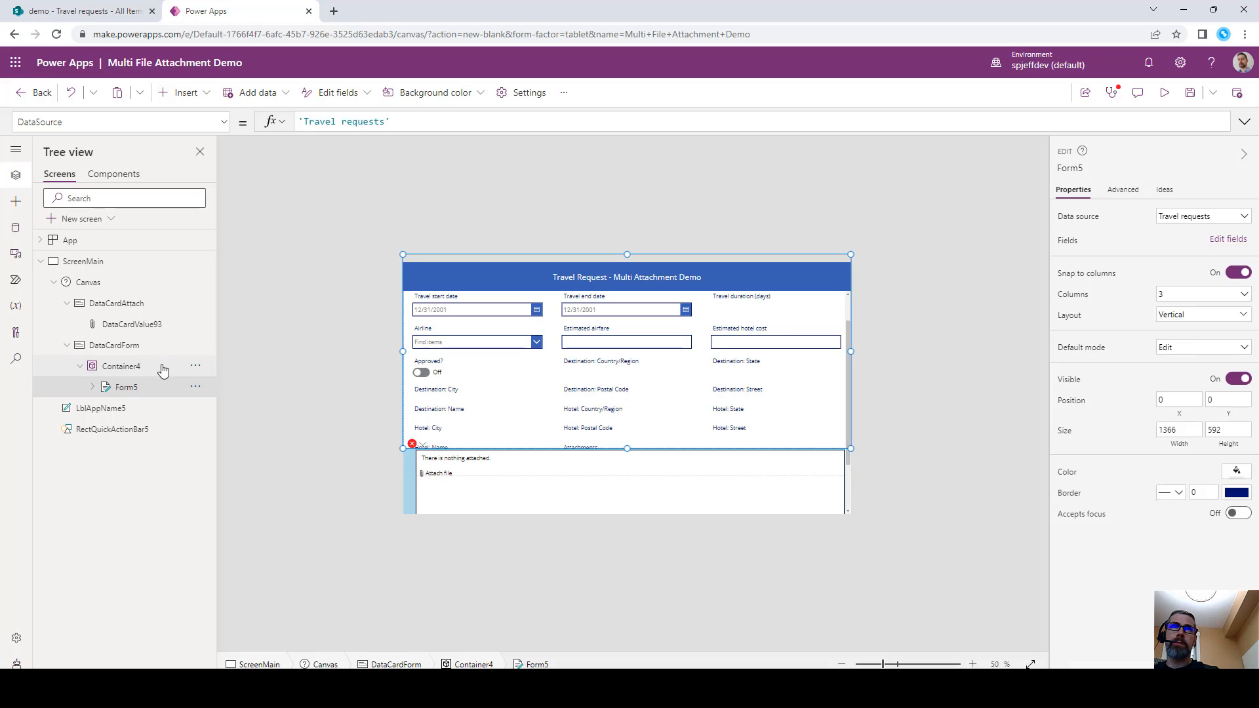
Rename Form5 as FormMain.
left_click(161, 366)
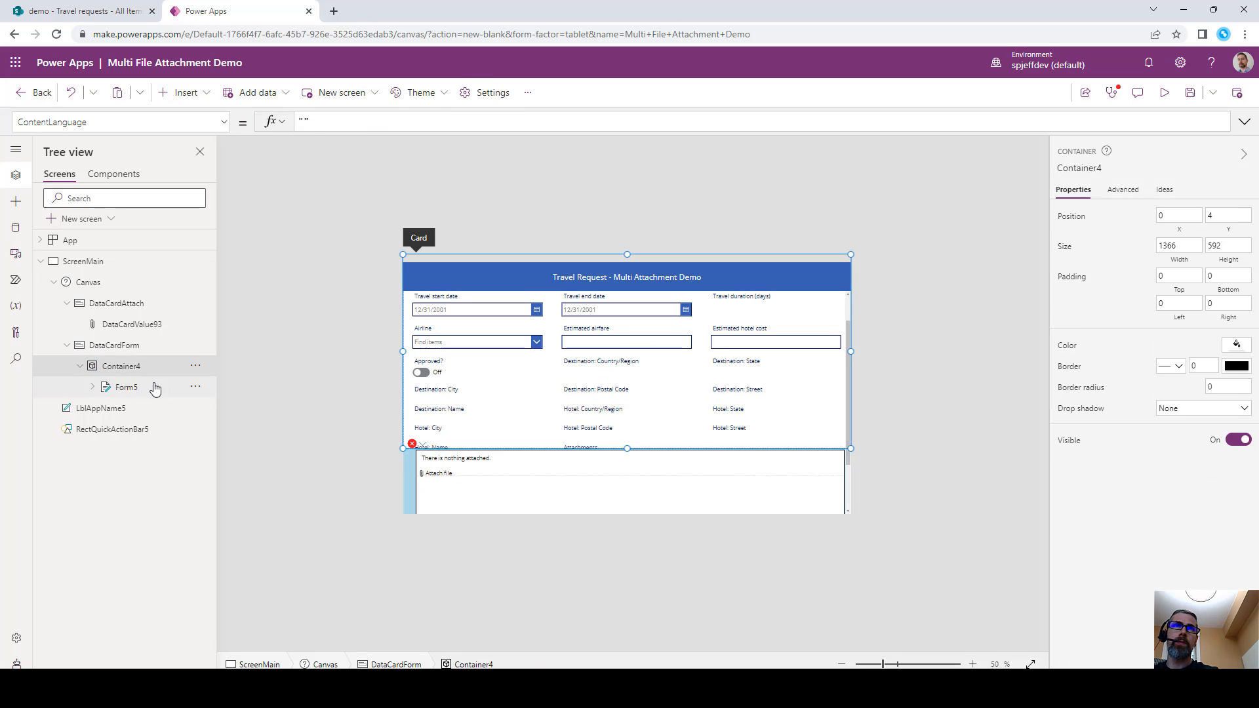
left_click(160, 387)
left_click(195, 387)
left_click(247, 503)
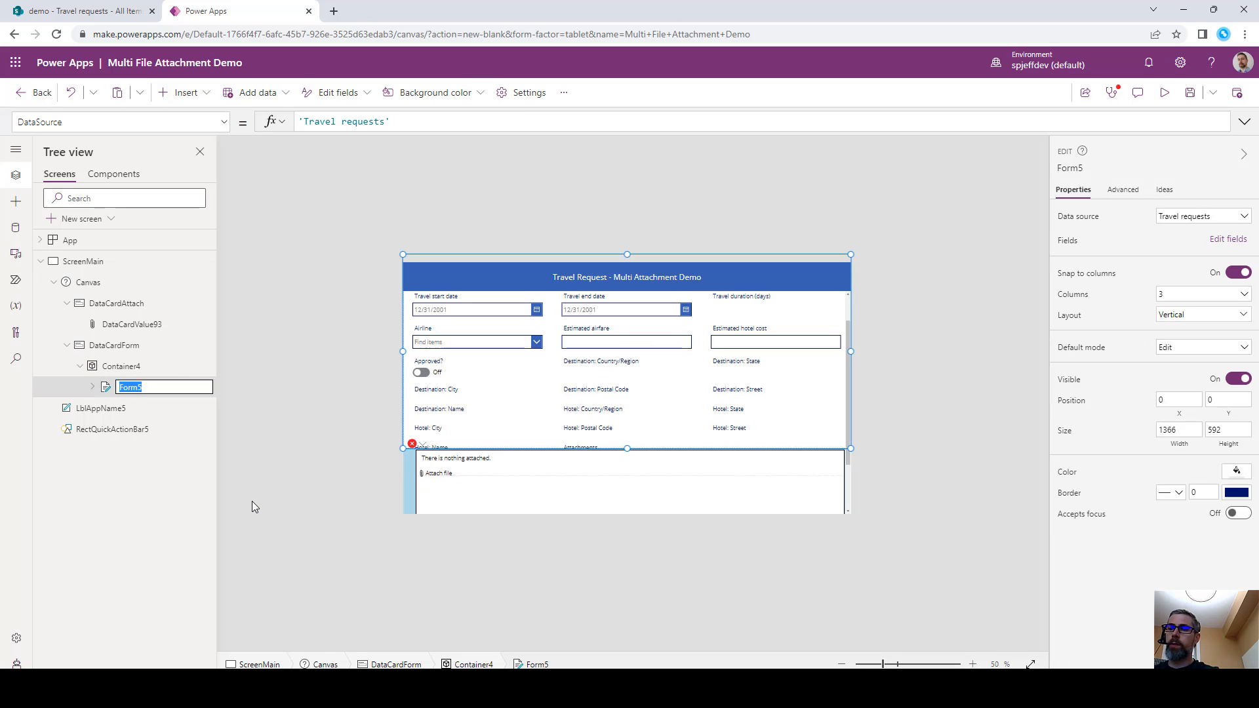
type("FormMain")
left_click(261, 454)
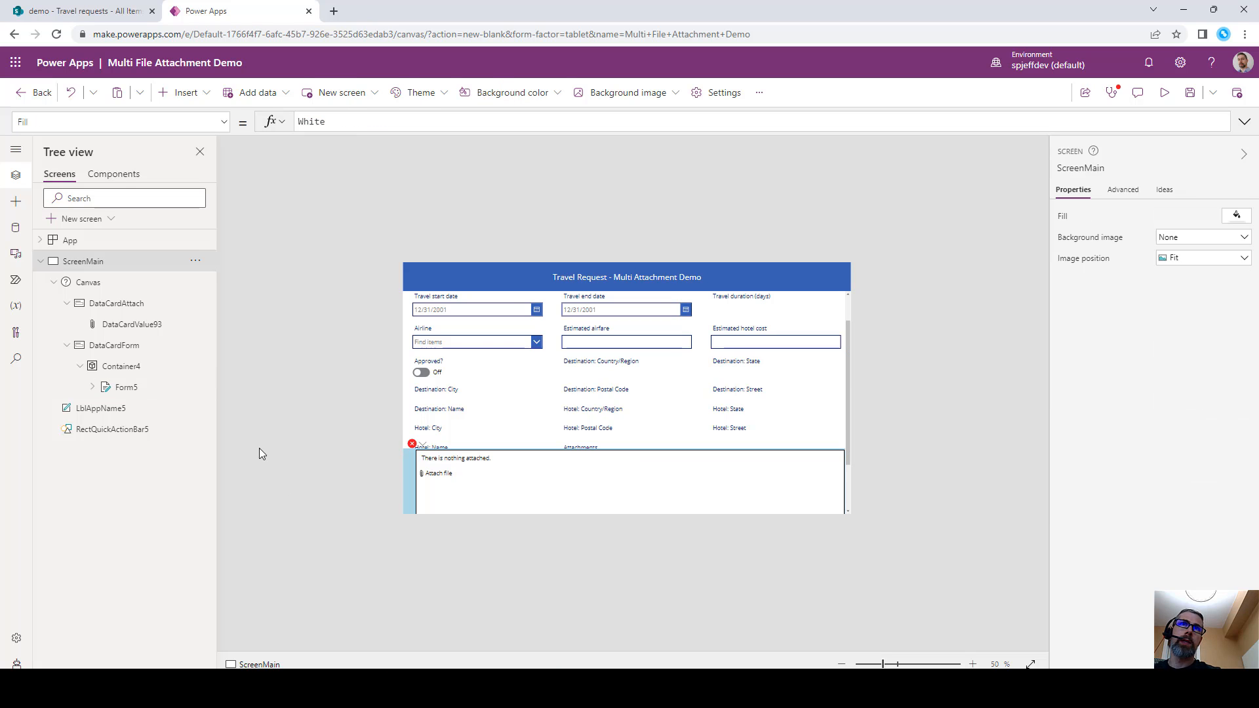
Rename Container4 as ContainerMain.
left_click(157, 368)
left_click(195, 366)
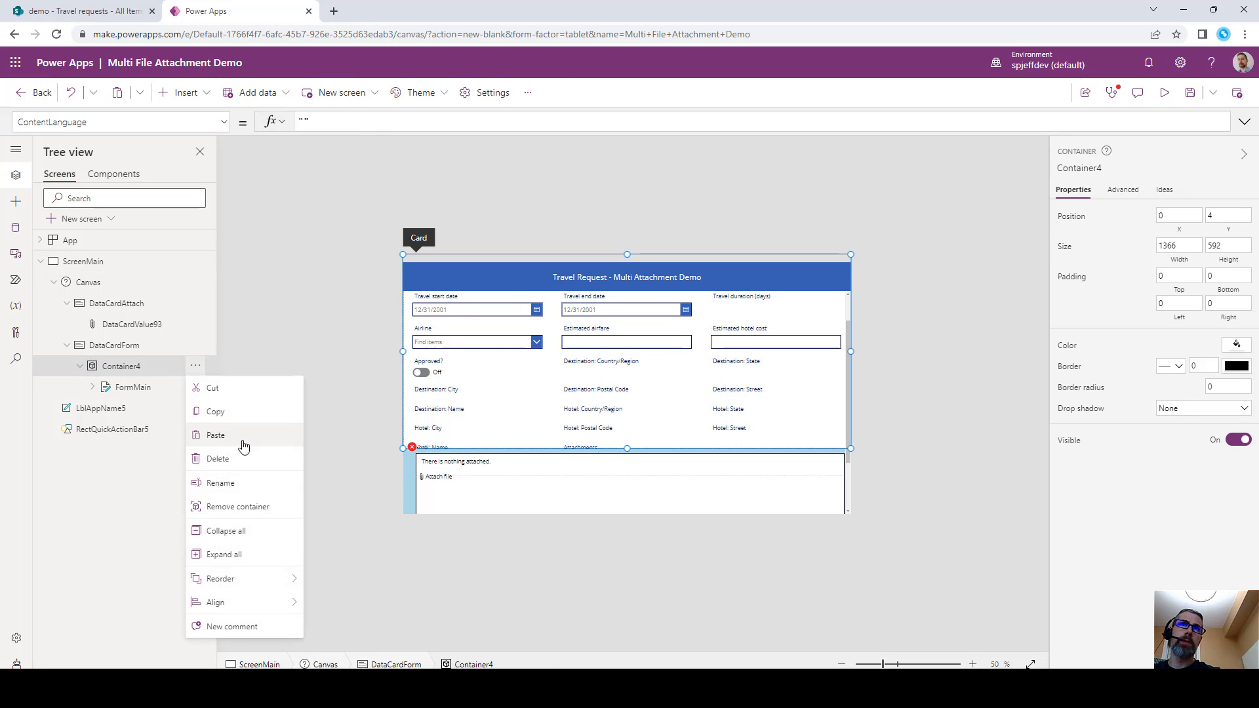
left_click(244, 486)
type("ContainerMain")
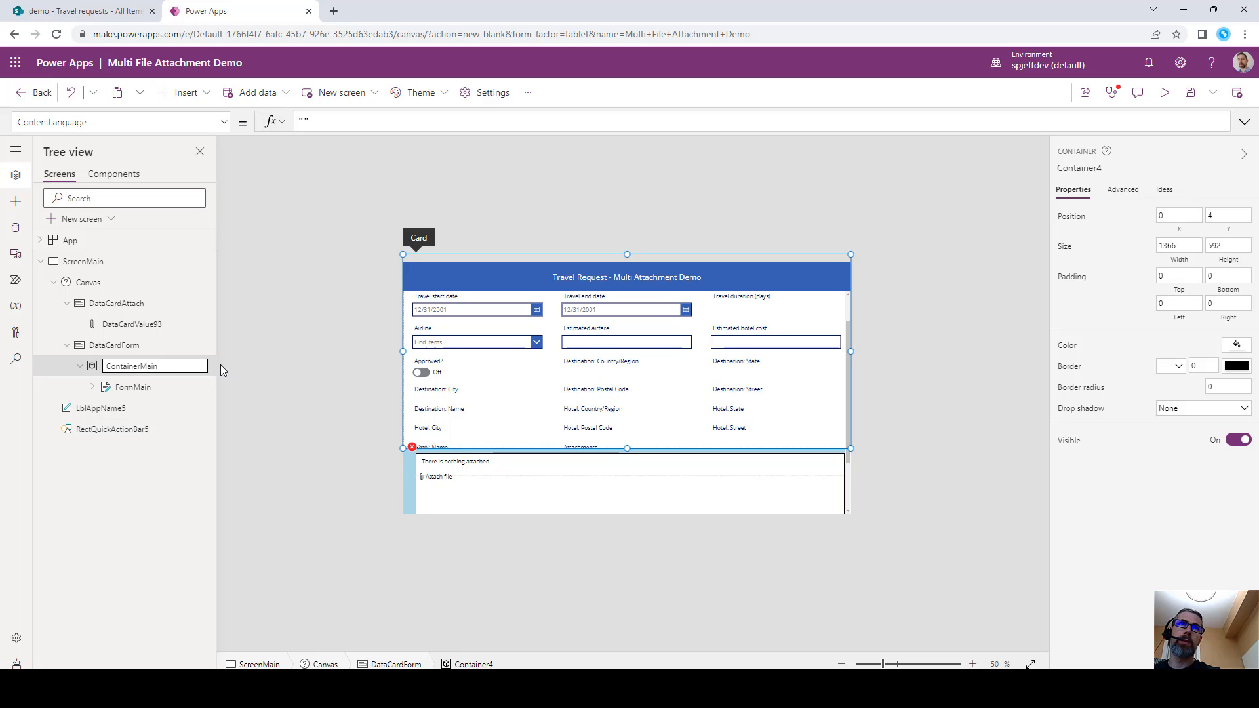
key("Return")
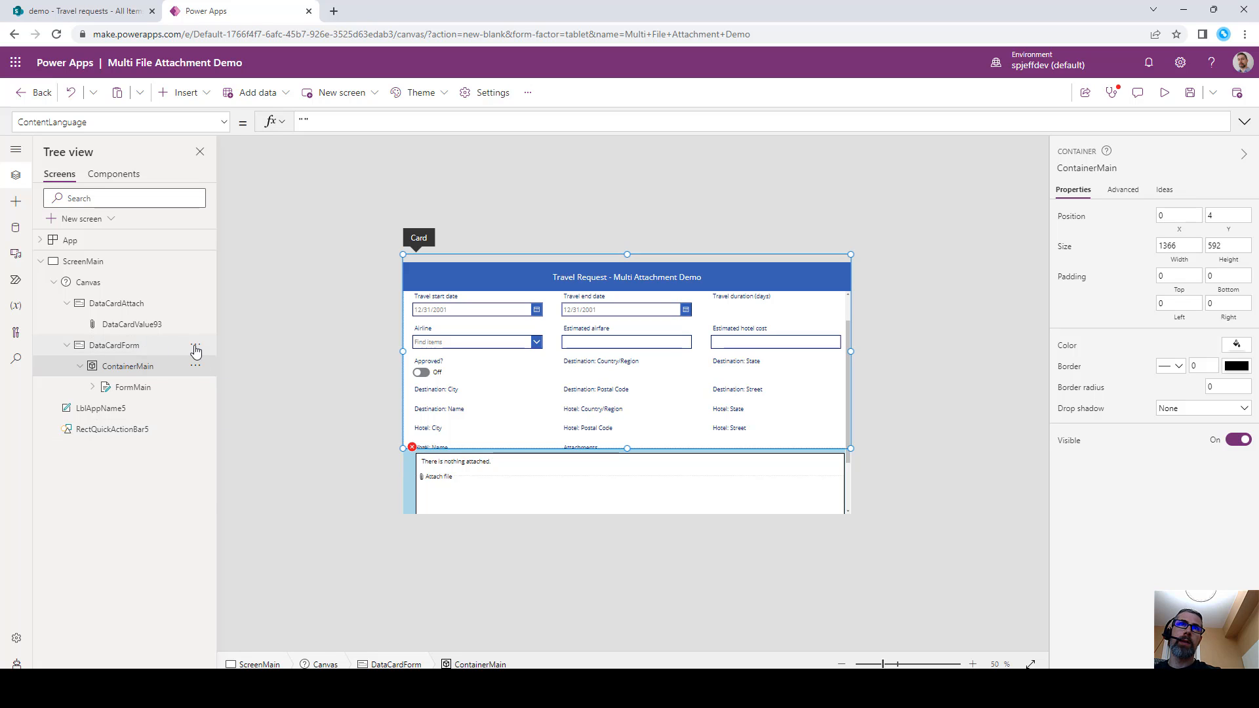
Rename the DataCardForm card as DataCardMain.
left_click(195, 346)
left_click(237, 423)
type("DataCard")
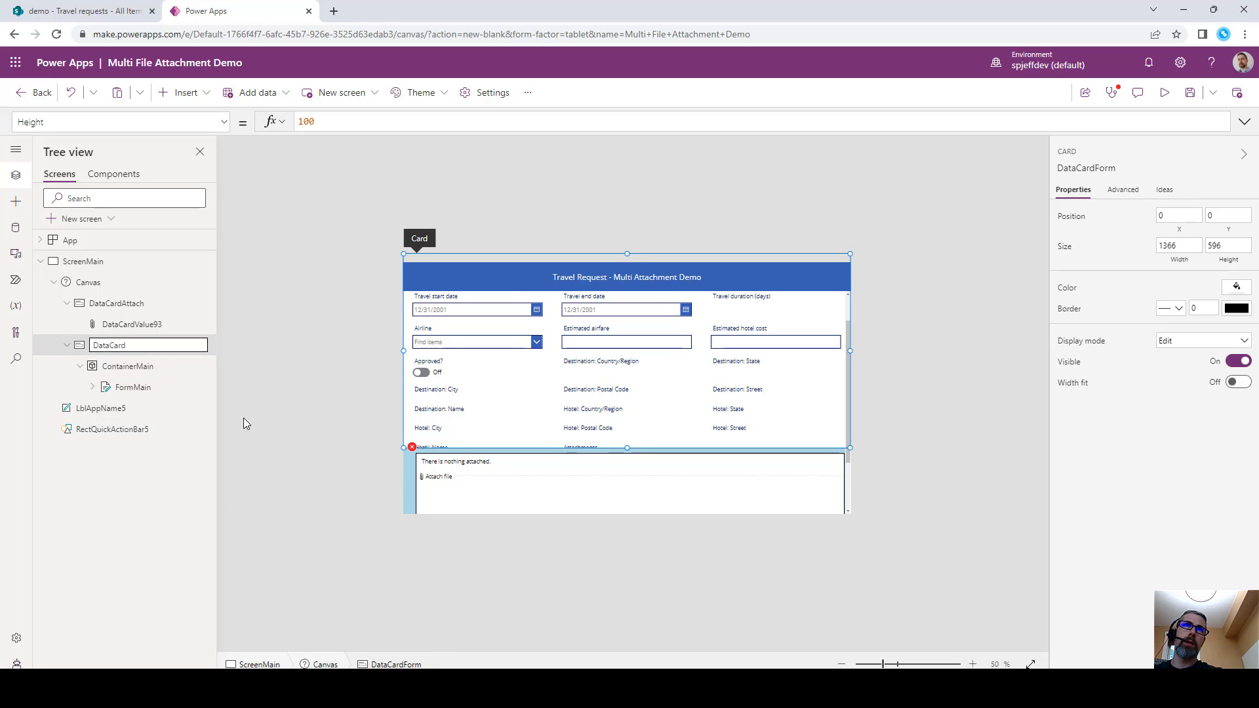
type("Main")
left_click(242, 418)
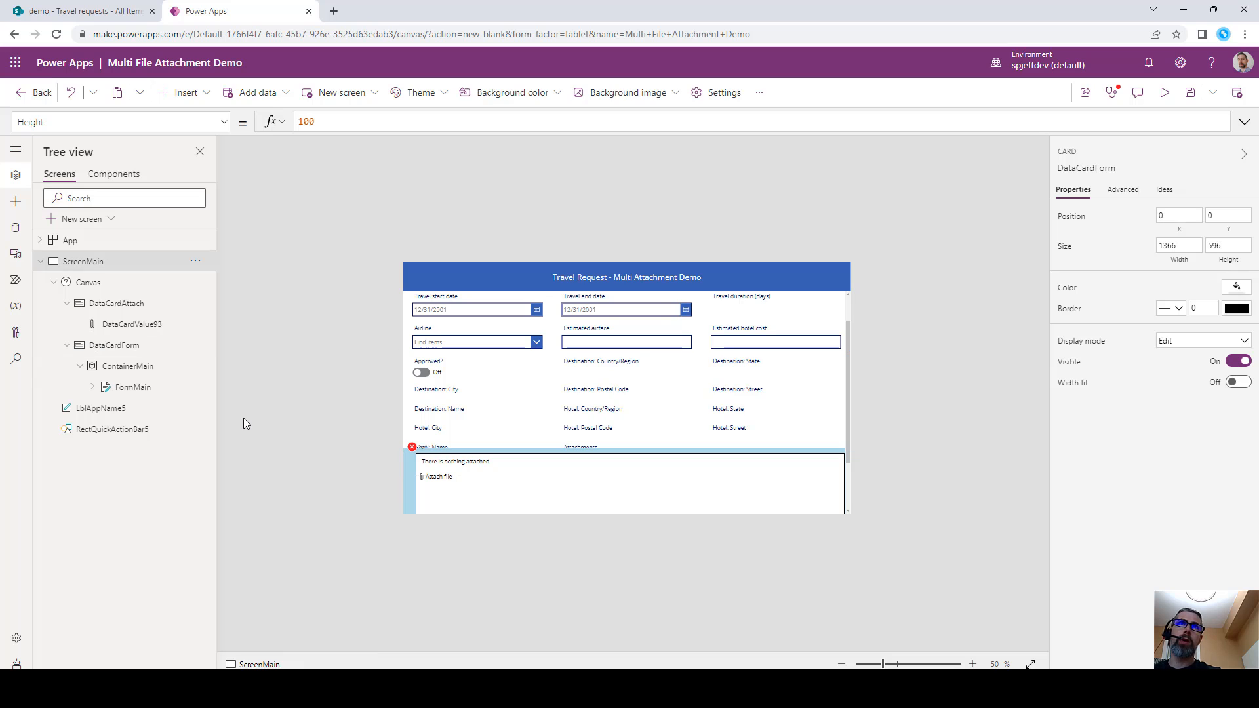
Shrink the attachments control in DataCardAttach to about 418 by 120 and resize the card to a height of about 324.
left_click(166, 329)
scroll(567, 407, "down", 3)
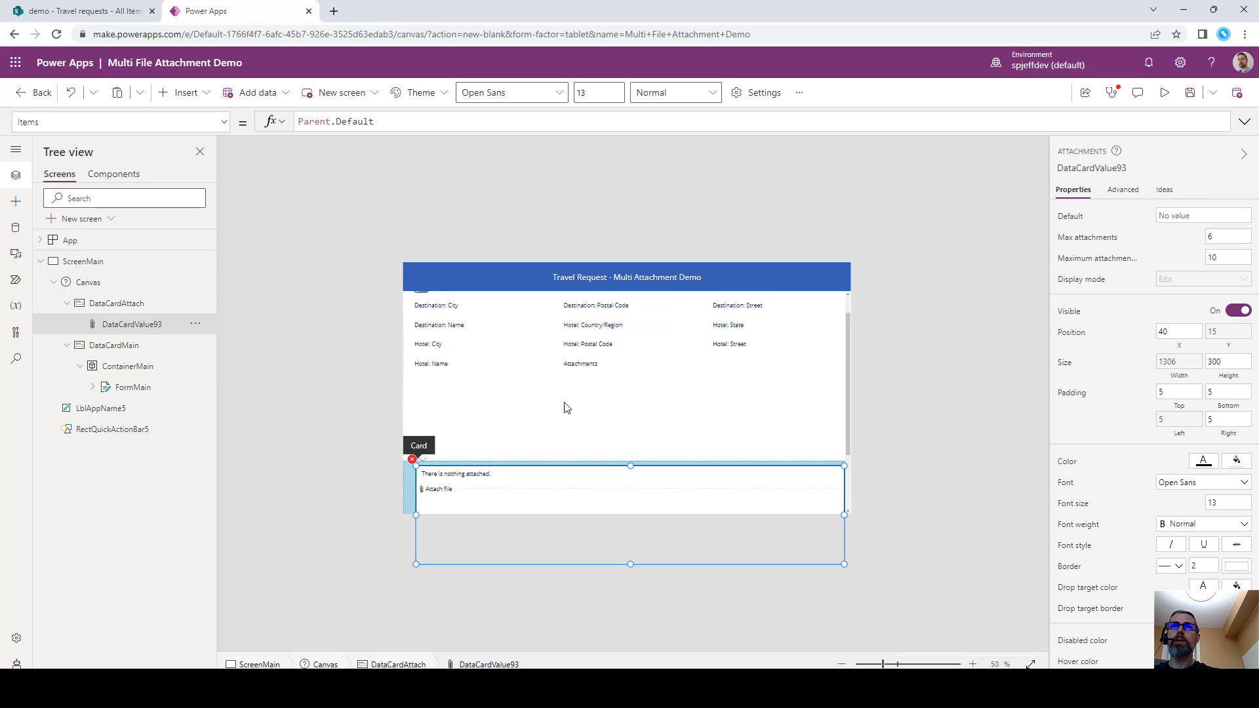
left_click(904, 424)
left_click(703, 483)
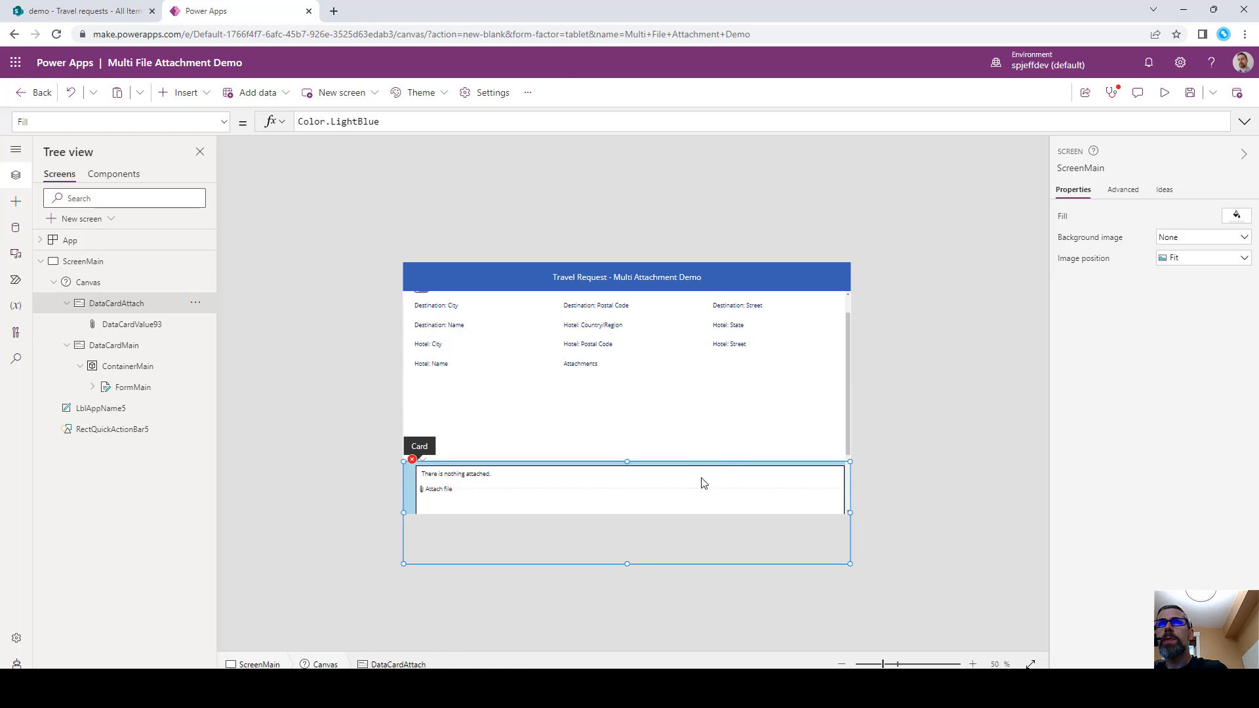
left_click(799, 547)
left_click_drag(844, 564, 528, 484)
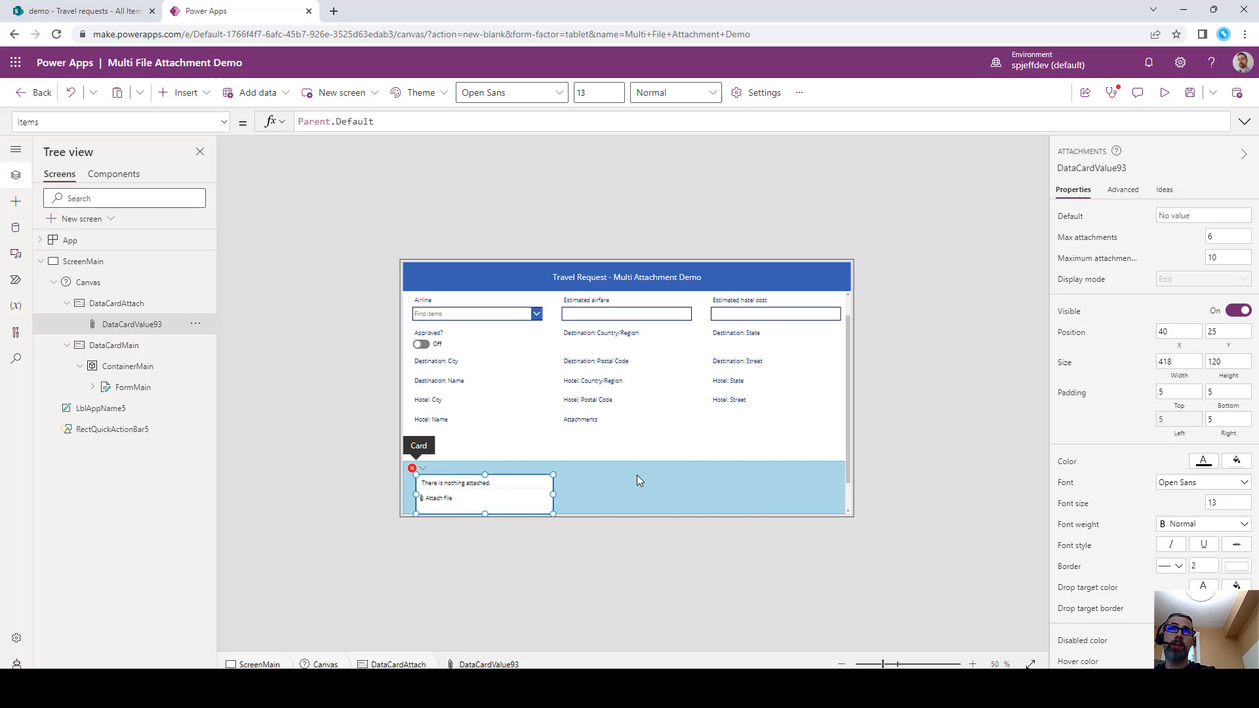
left_click(121, 312)
left_click_drag(629, 519, 627, 562)
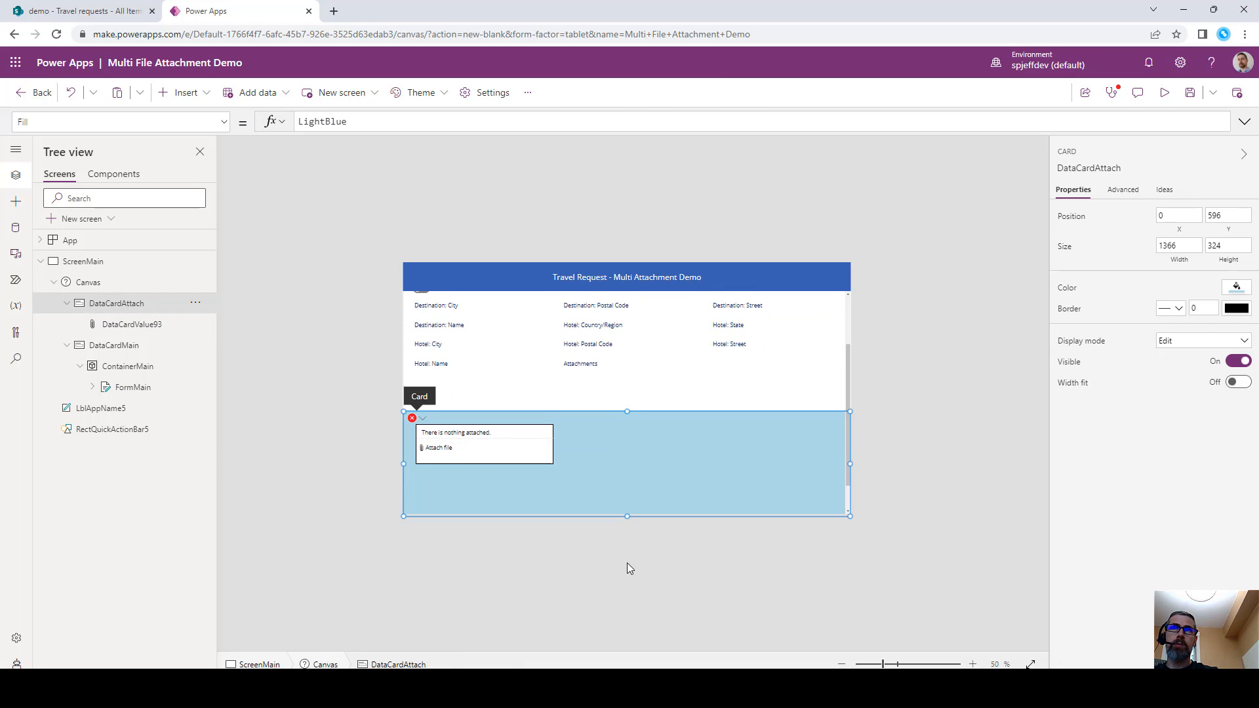
Duplicate the attachments control twice, spread the copies across the card, and fit the original at about 24, 111 with a size of 318 by 120.
left_click_drag(517, 445, 675, 509)
key("ctrl+c")
key("ctrl+v")
key("ctrl+v")
left_click_drag(514, 472, 812, 507)
mouse_move(537, 503)
left_mouse_down()
mouse_move(523, 497)
mouse_move(534, 493)
left_mouse_up()
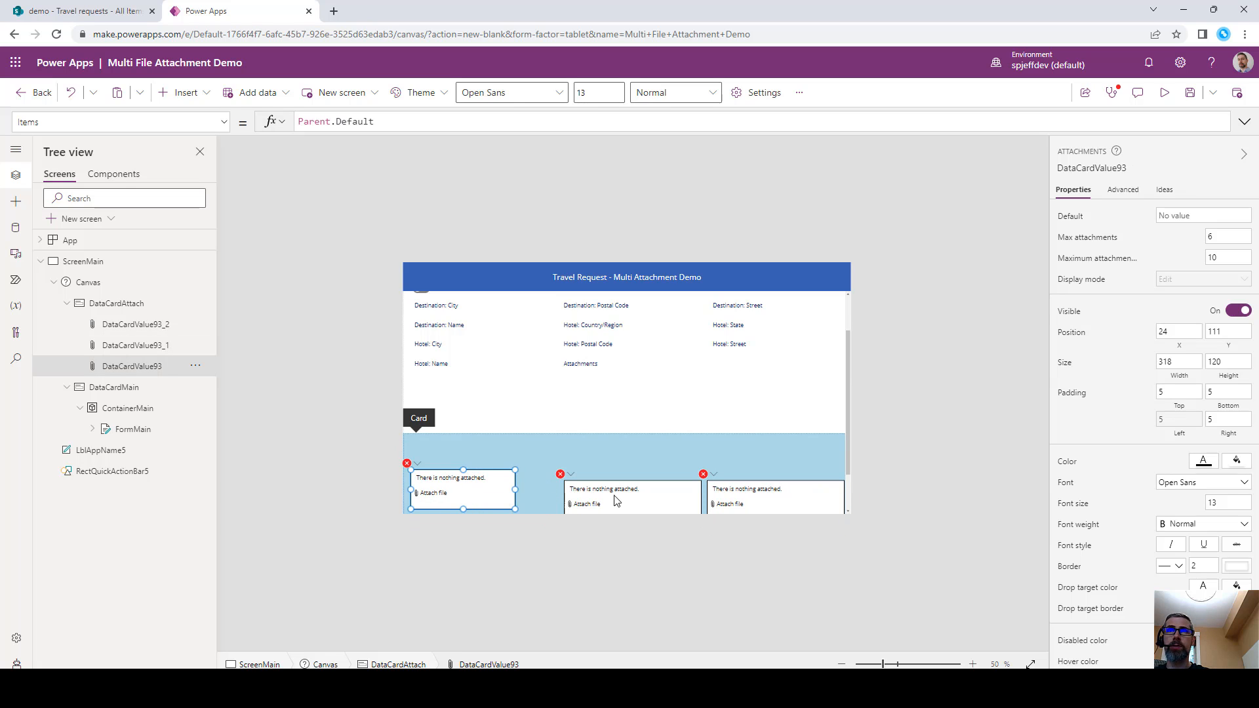
Delete the two wider copies of the attachments control, keeping only the narrowed original.
left_click_drag(618, 497, 594, 484)
left_click(748, 507, "ctrl")
key("Delete")
Duplicate the narrowed attachments control twice and align all three in one row, with the third at about 734, 111.
left_click(445, 475)
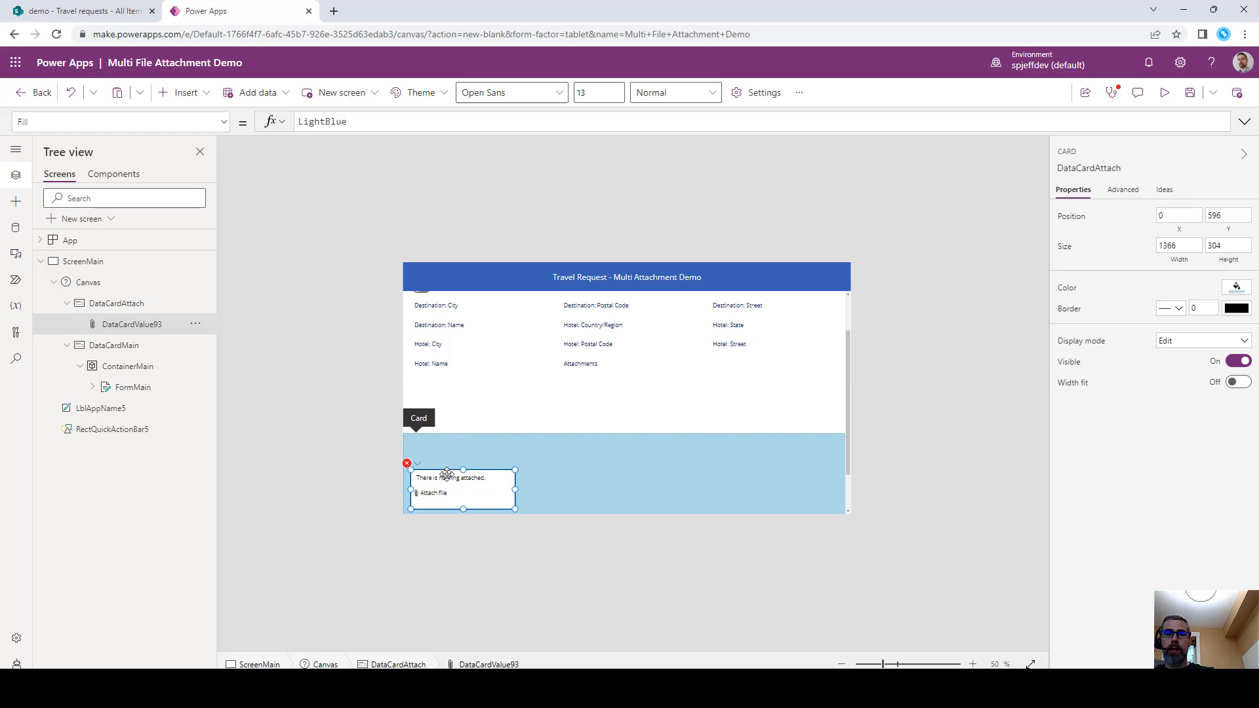
key("ctrl+c")
key("ctrl+v")
left_click_drag(499, 477, 610, 500)
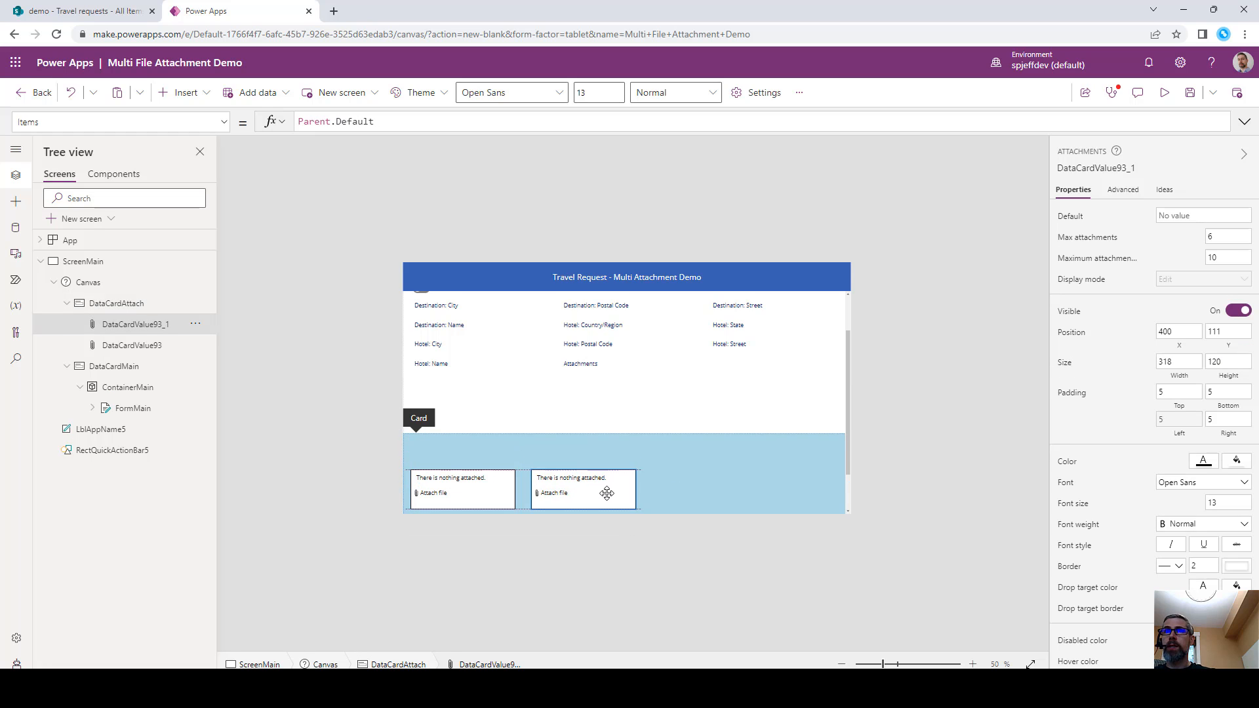
key("ctrl+v")
left_click_drag(484, 467, 712, 490)
left_click(499, 463)
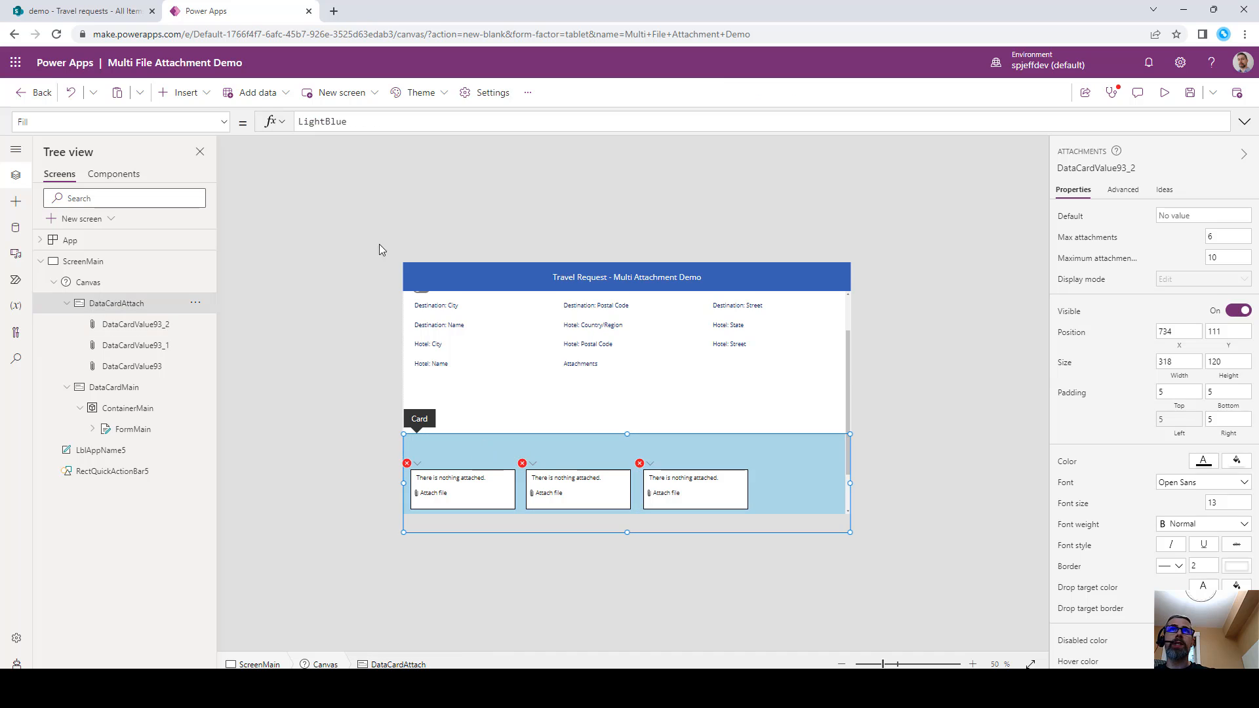
Insert a text label reading "Attach - FLIGHT" above the first attachments control in DataCardAttach.
left_click(185, 93)
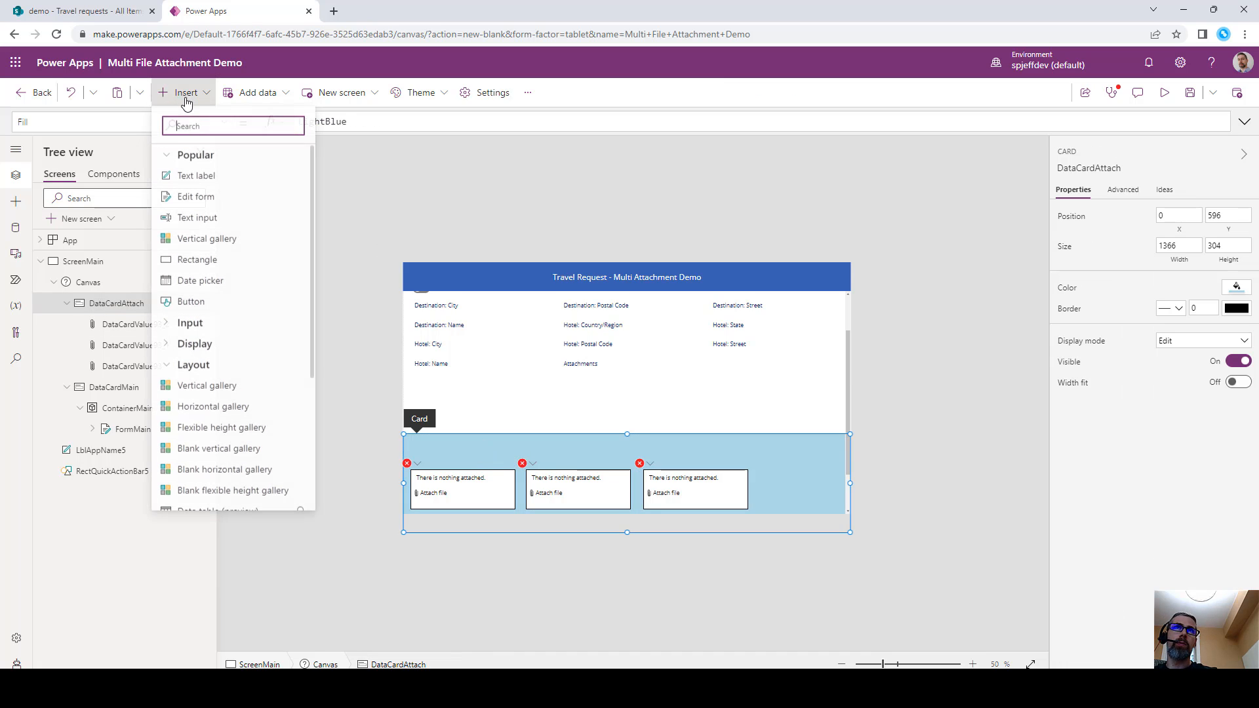
left_click(197, 176)
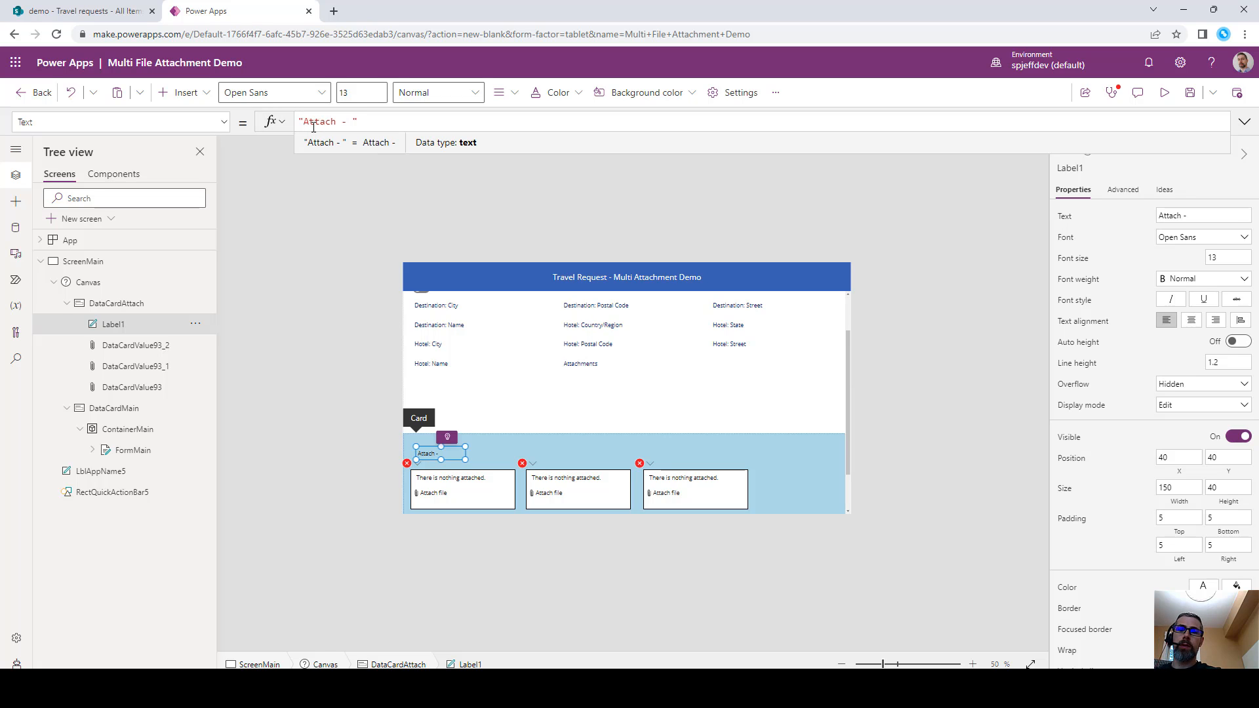
type("FLIGHT")
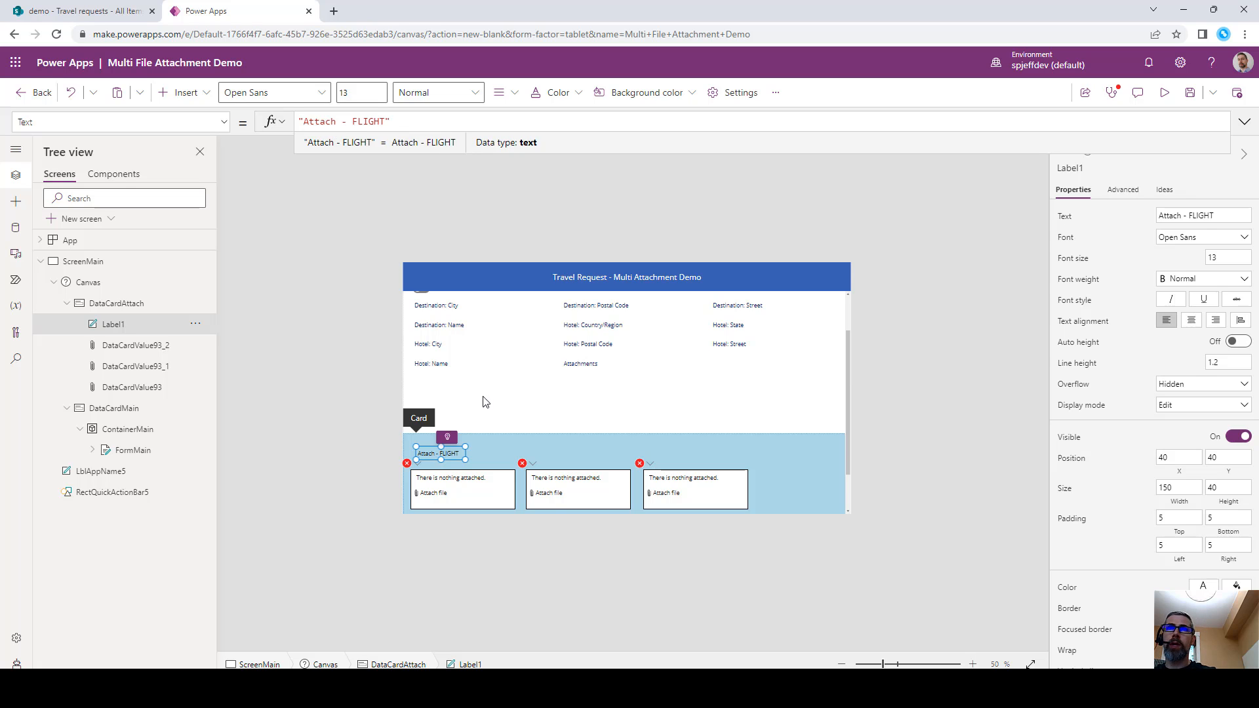
Copy the flight label above the second attachments control, at about 376, 40, and change its text to "Attach - HOTEL".
left_click(445, 454)
left_click(445, 454)
key("ctrl+c")
key("ctrl+v")
left_click_drag(458, 460, 550, 454)
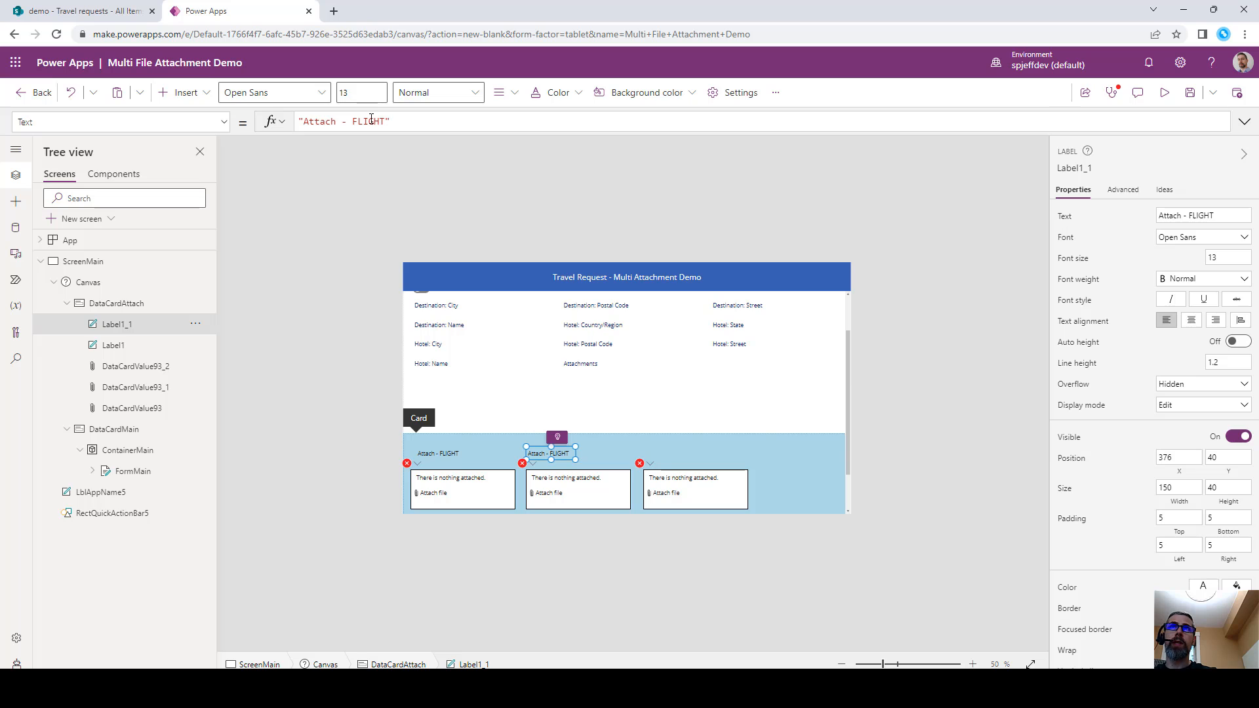
double_click(371, 121)
type("HOTE")
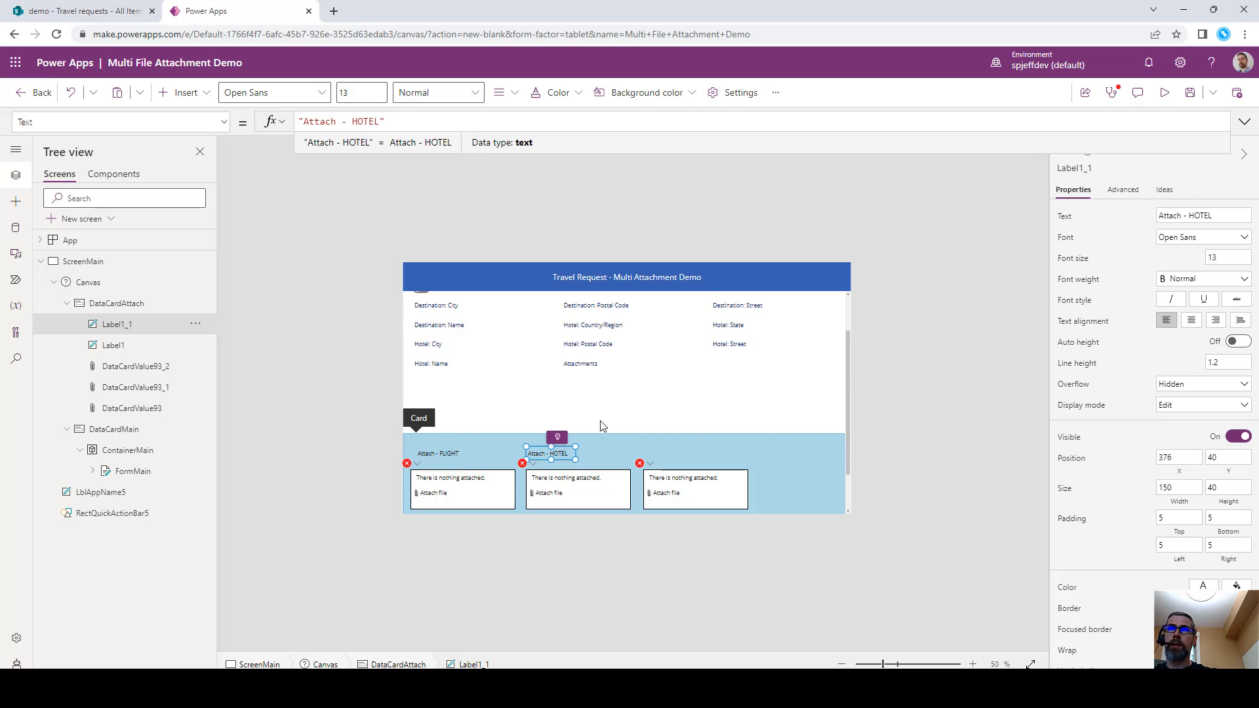
Copy the hotel label above the third attachments control, at about 734, 40, and change its text to "Attach - CAR RENTAL".
left_click(596, 453)
left_click(569, 459)
key("ctrl+c")
key("ctrl+v")
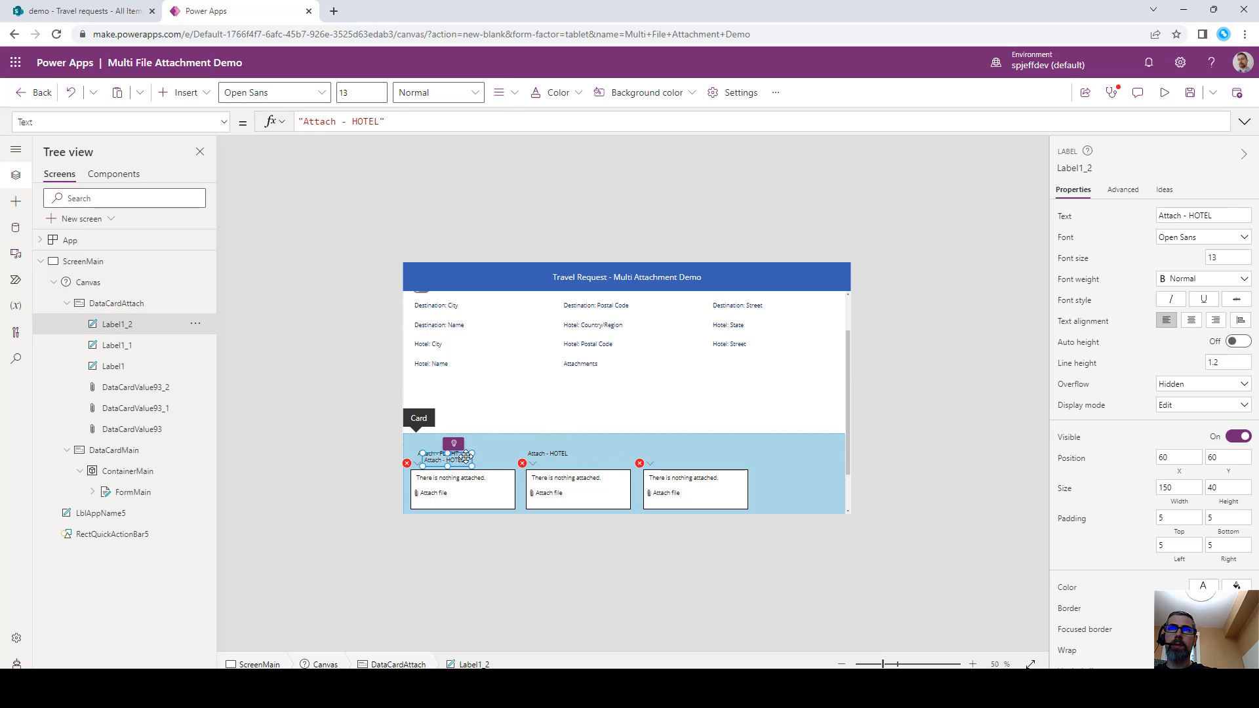
left_click_drag(461, 454, 688, 453)
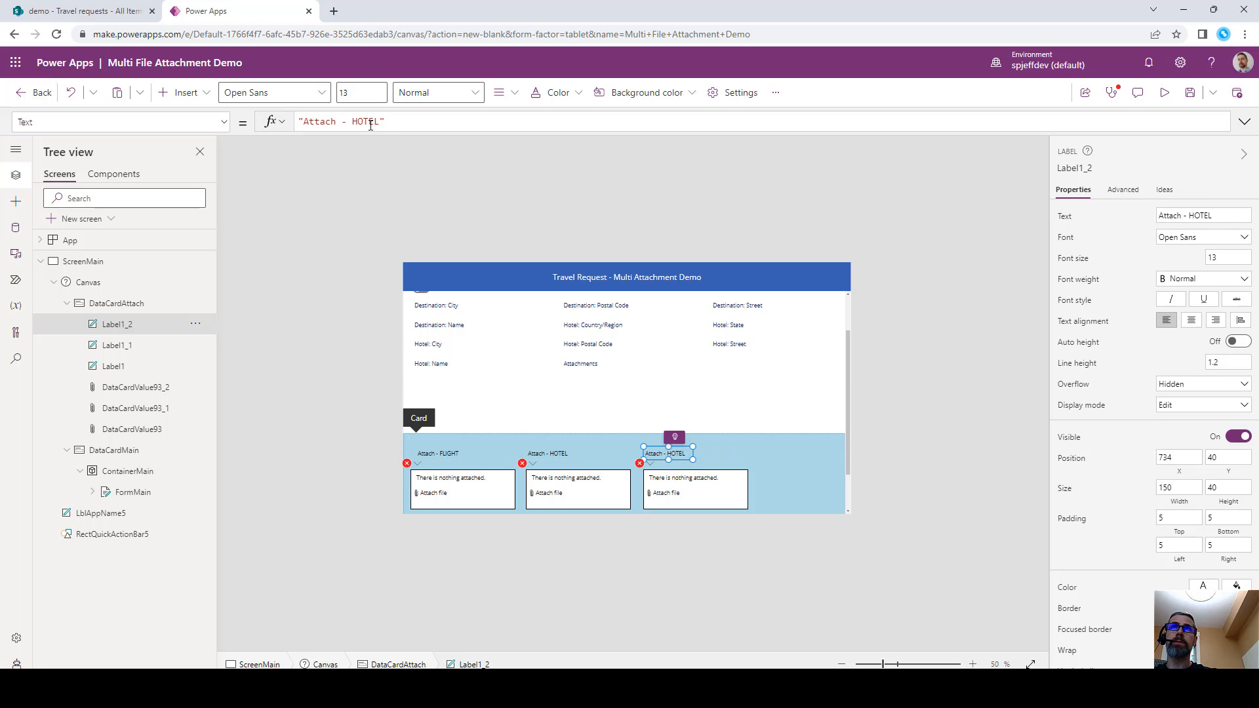
type("CAR RENTAL")
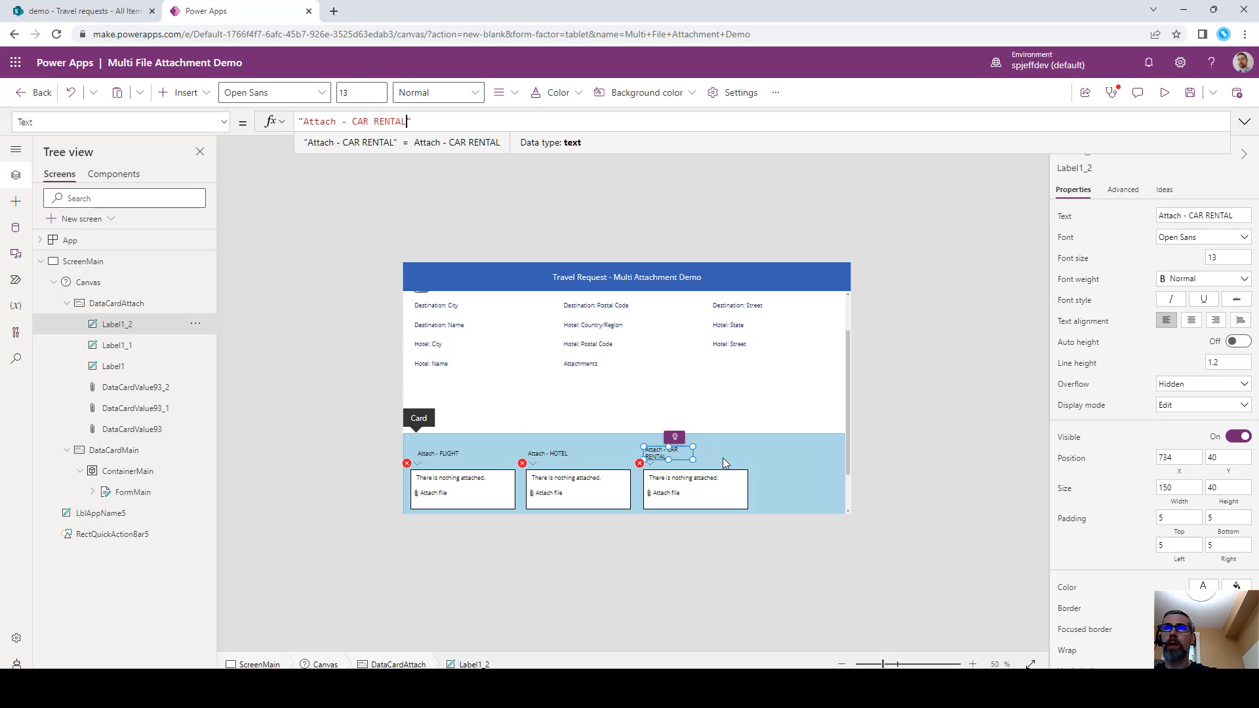
Widen the car rental label to 200 so its text fits on one line, and toggle its bold formatting.
left_click(723, 463)
left_click(669, 453)
left_click_drag(693, 453, 712, 459)
left_click(691, 455)
left_click(688, 450)
key("ctrl+b")
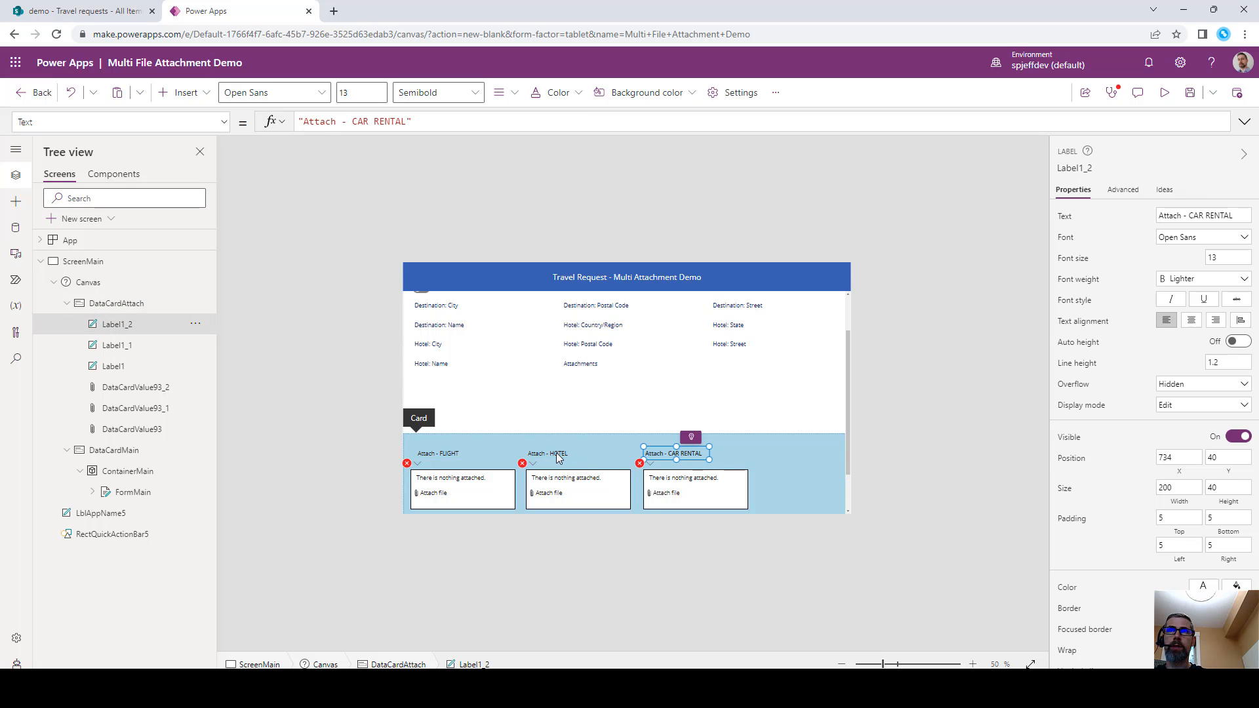
left_click(496, 449)
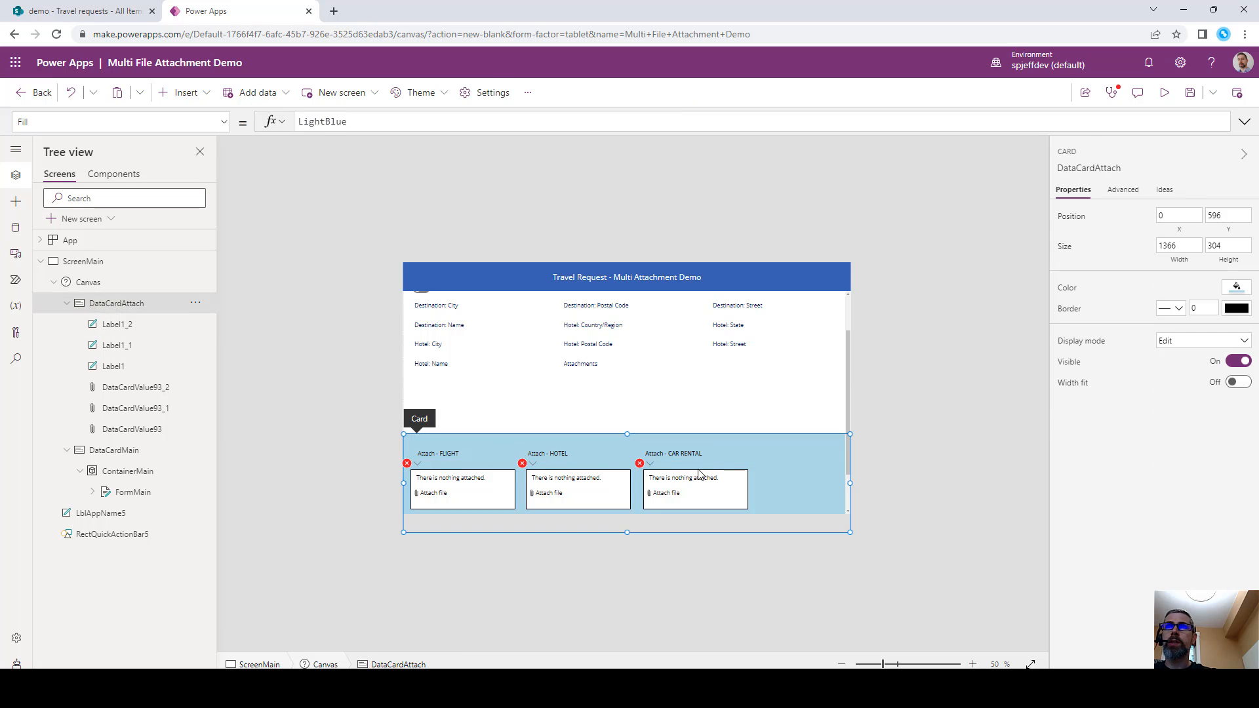
Clear the Items formula of the attachments control beneath the flight label.
left_click(418, 472)
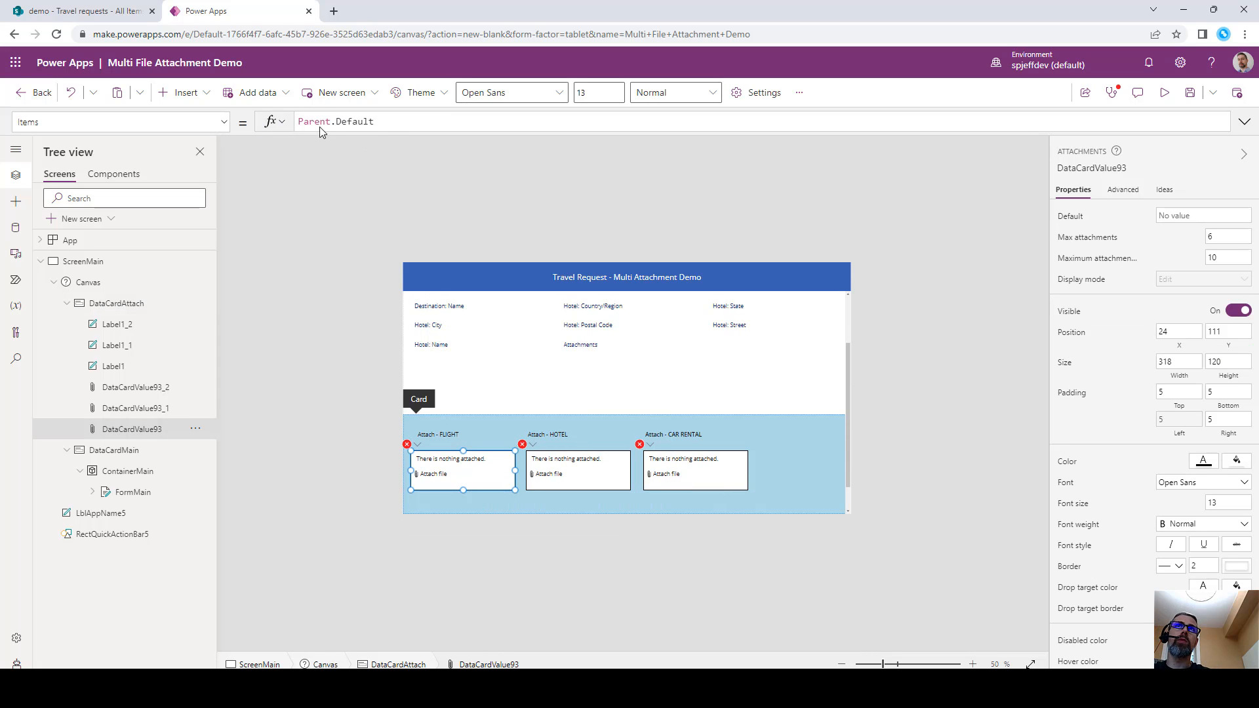
triple_click(350, 122)
key("Delete")
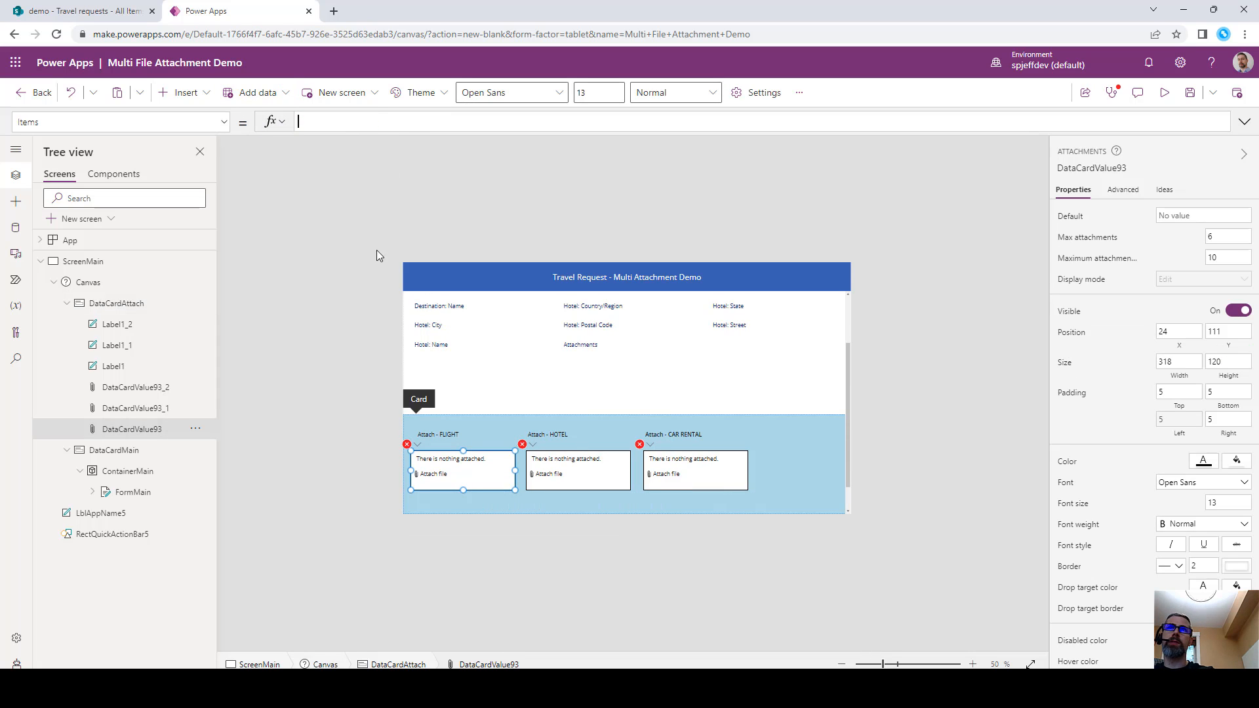
left_click(413, 449)
left_click(403, 470)
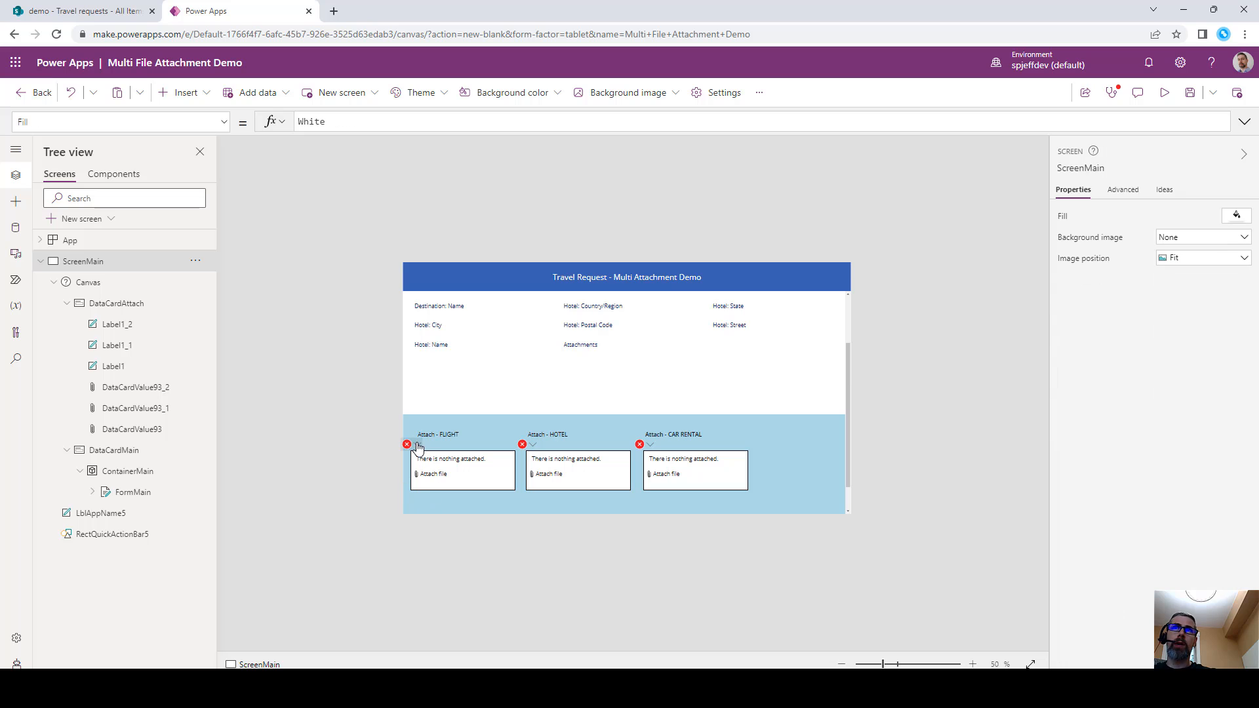
Clear the Tooltip formula of the attachments control beneath the flight label.
left_click(416, 445)
left_click(434, 473)
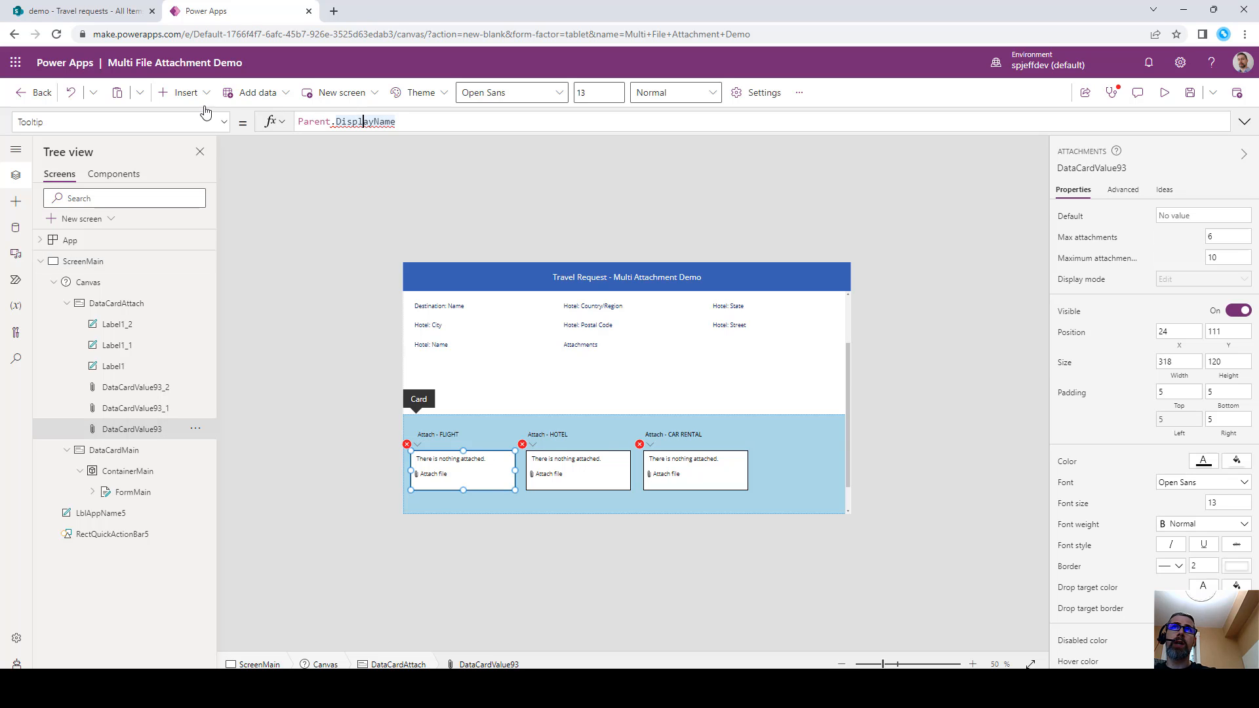
left_click_drag(394, 123, 256, 123)
key("Delete")
left_click(371, 290)
Clear the BorderColor formula of the attachments control beneath the flight label.
left_click(426, 470)
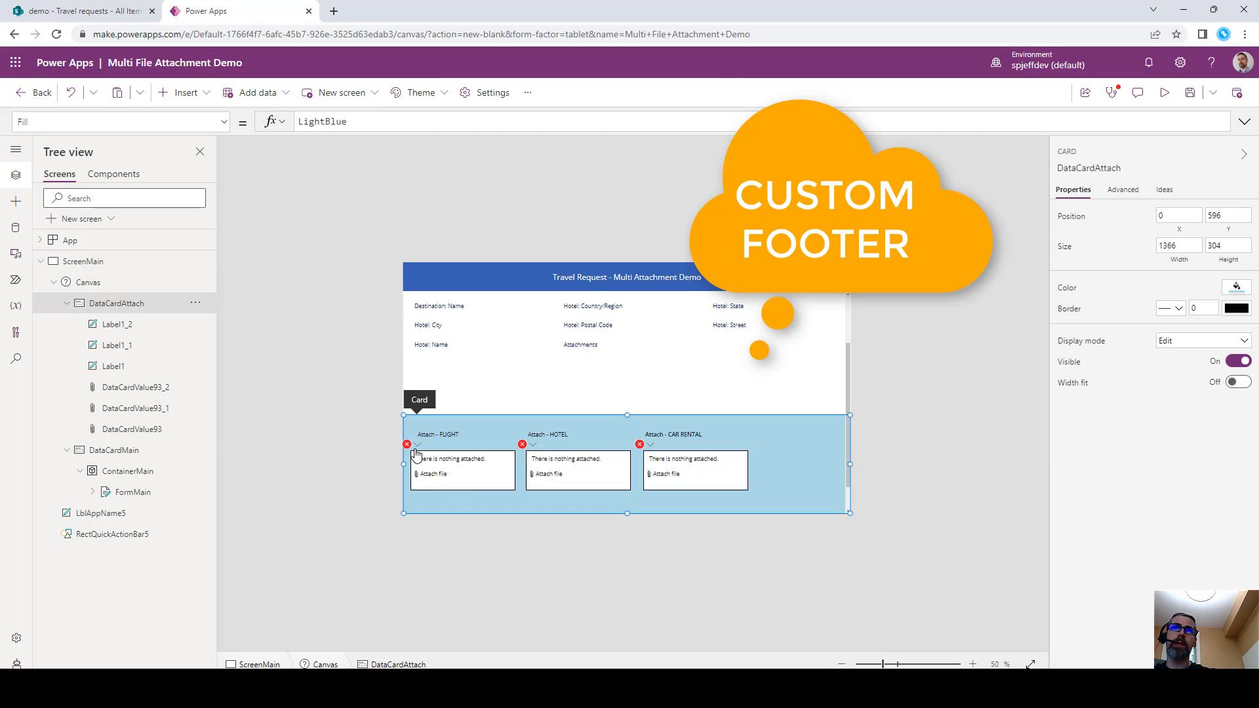
left_click(417, 446)
left_click(428, 464)
left_click(362, 124)
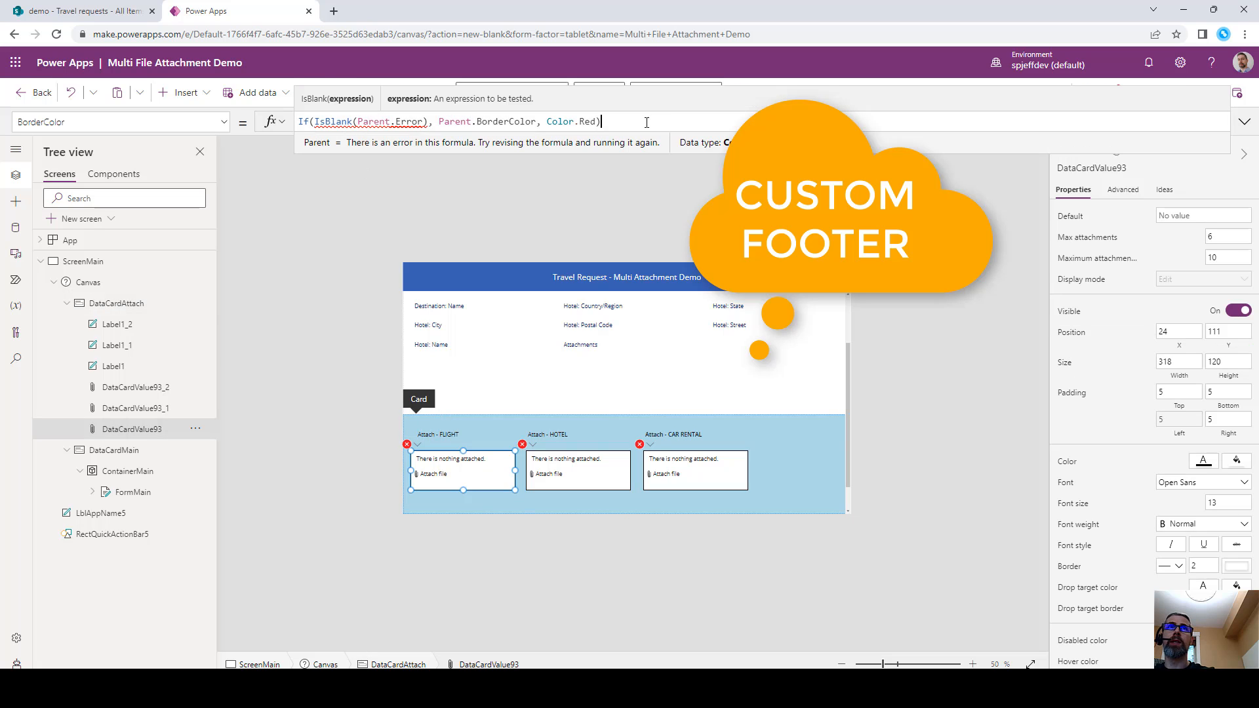
left_click(374, 252)
Clear the Items, Tooltip and BorderColor formulas of the attachments control beneath the hotel label.
left_click(540, 450)
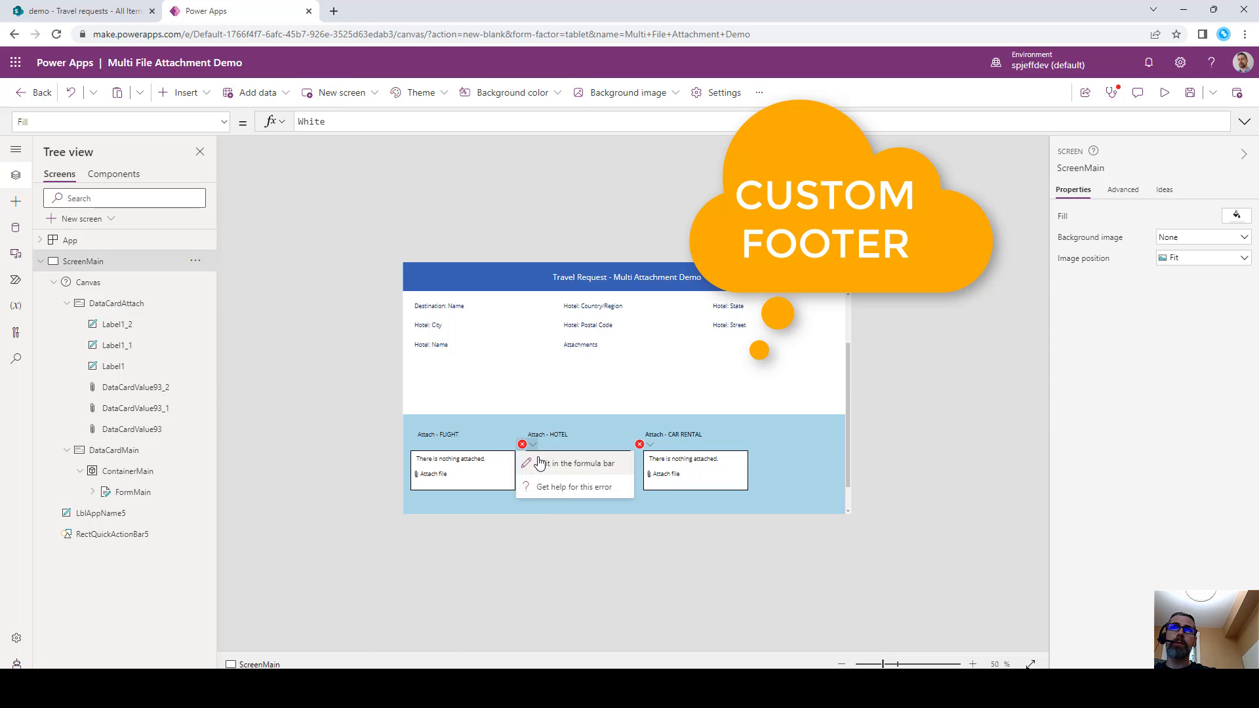
left_click(543, 463)
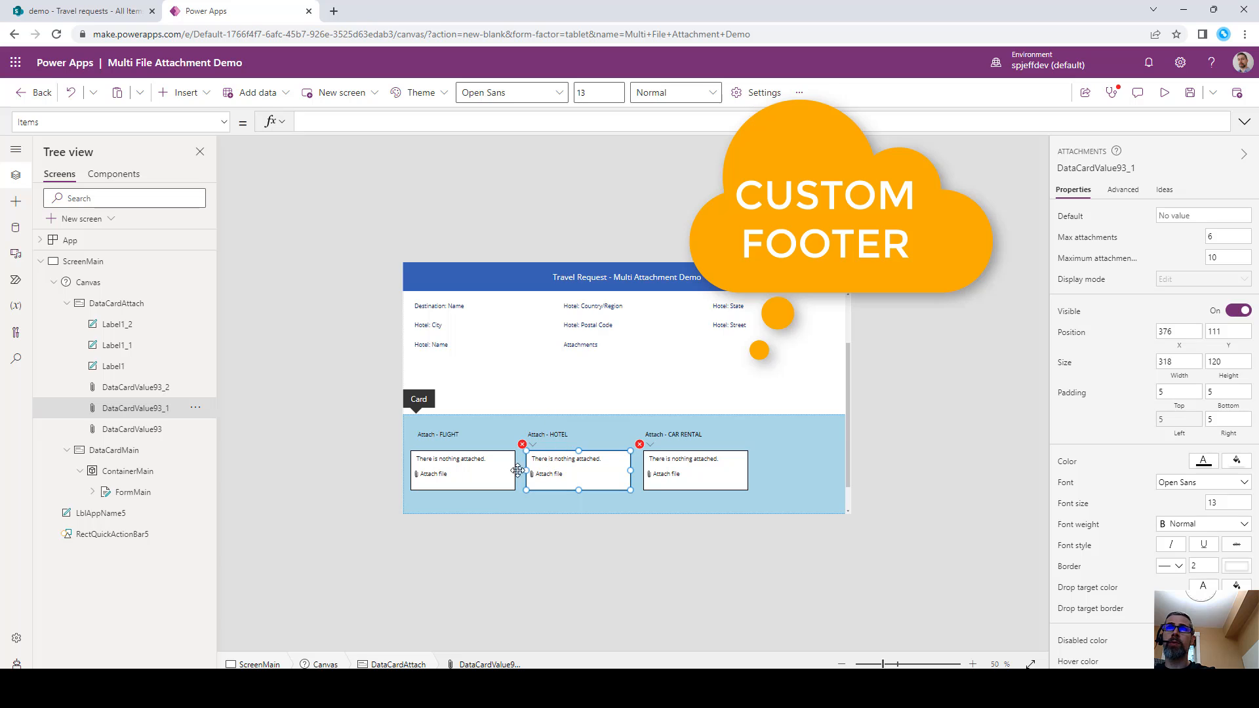
left_click(533, 451)
left_click(533, 451)
left_click(546, 459)
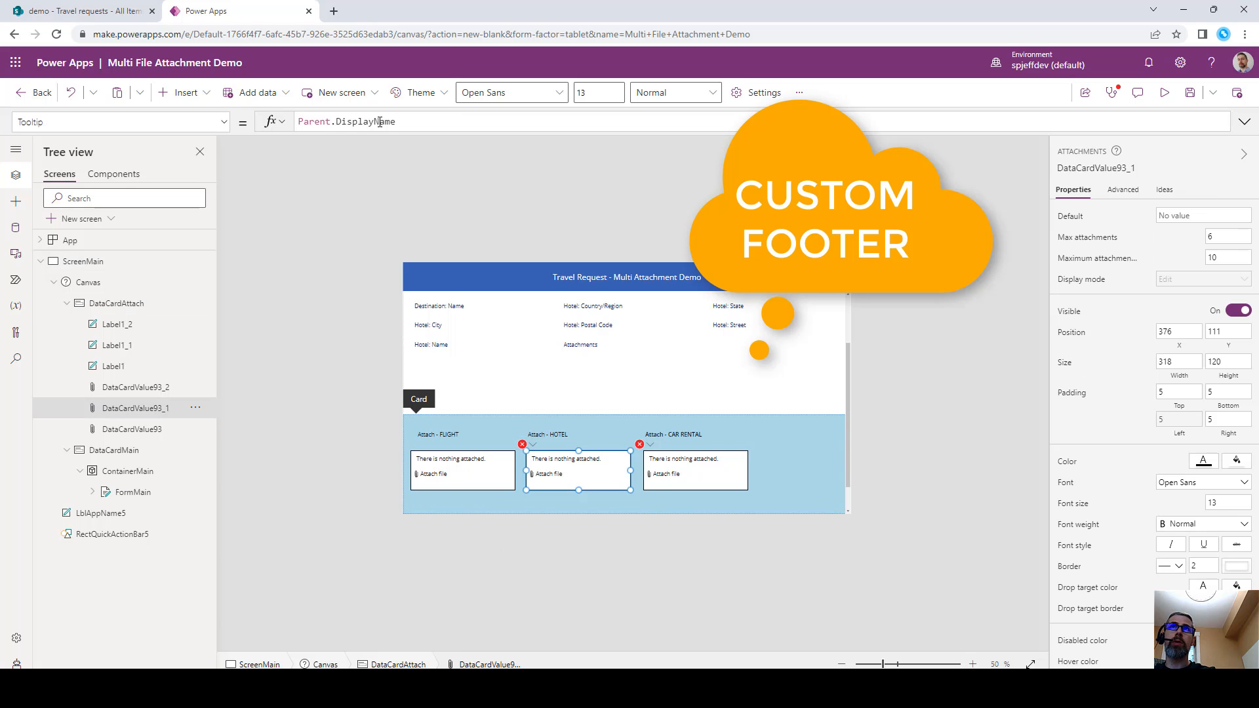
left_click_drag(397, 123, 180, 112)
left_click(362, 259)
left_click(532, 451)
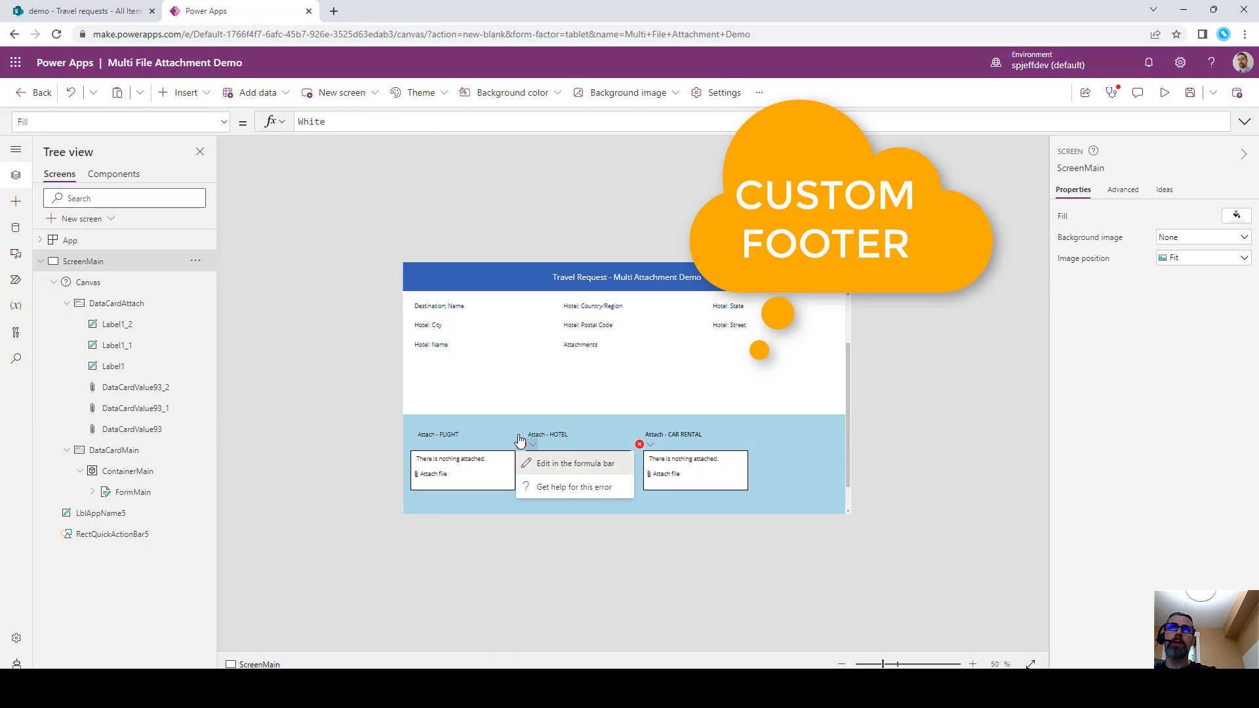
left_click(545, 461)
left_click(357, 208)
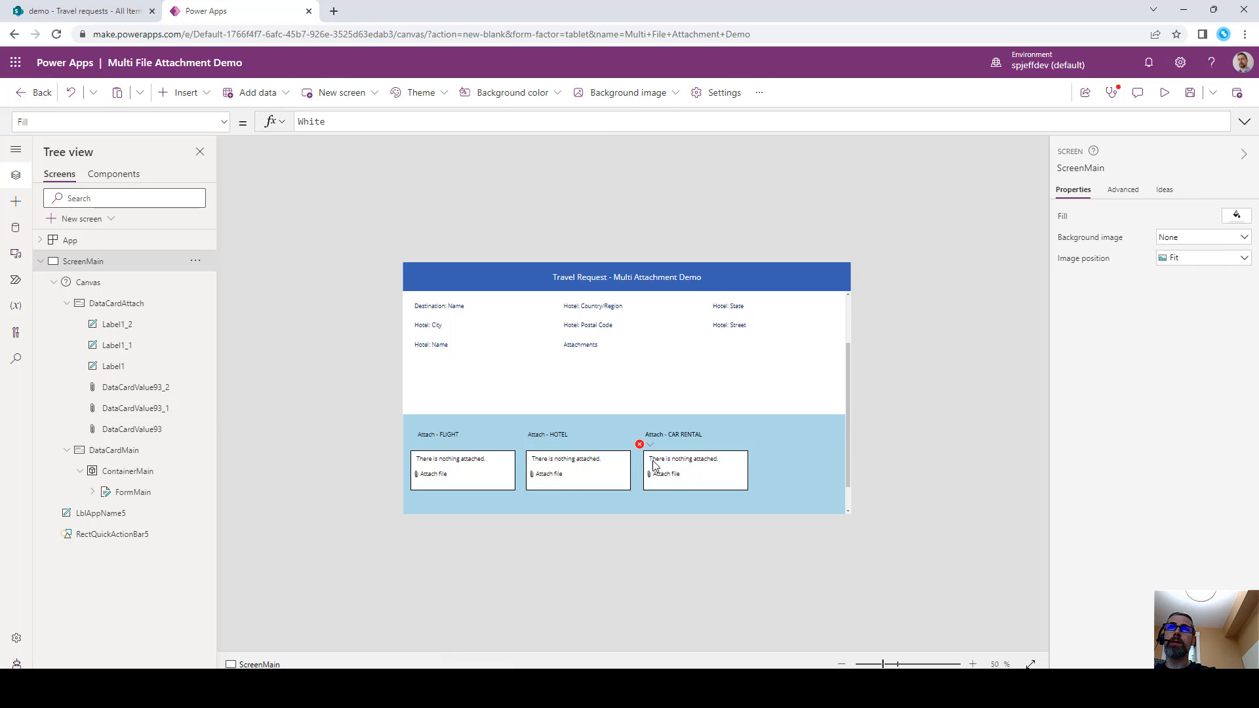
Clear the Items, Tooltip and BorderColor formulas of the attachments control beneath the car rental label.
left_click(649, 444)
left_click(655, 466)
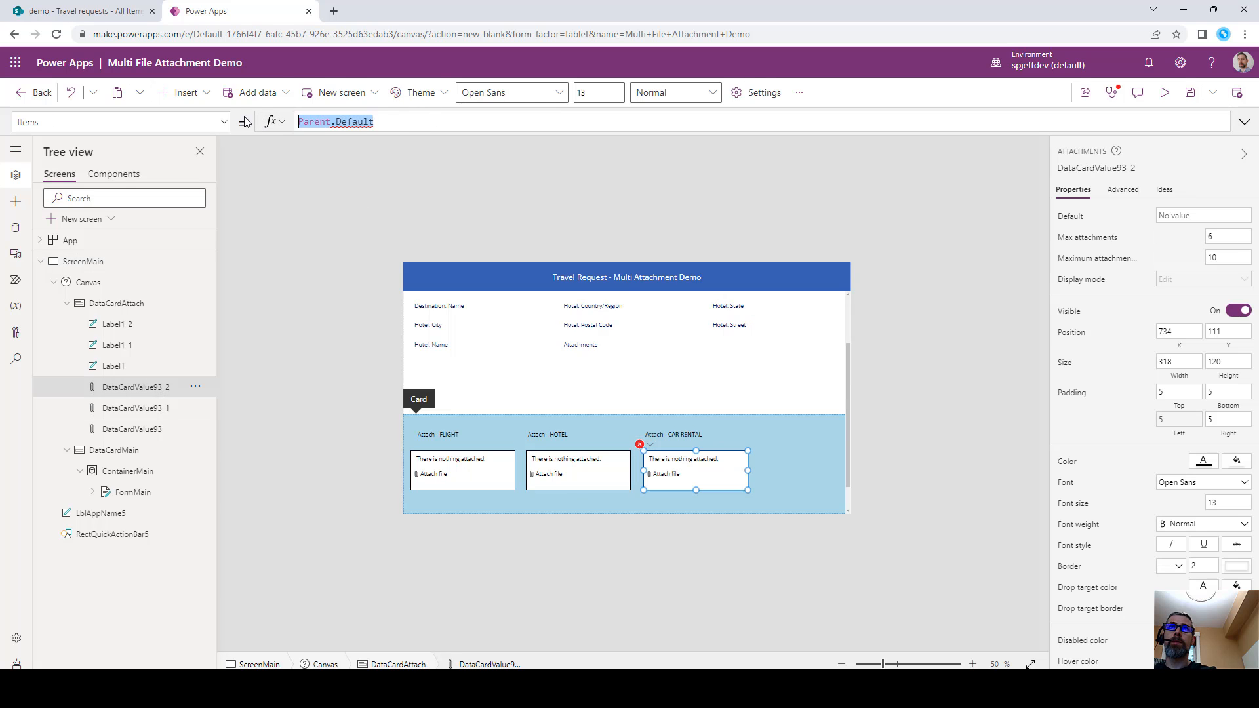
left_click(647, 456)
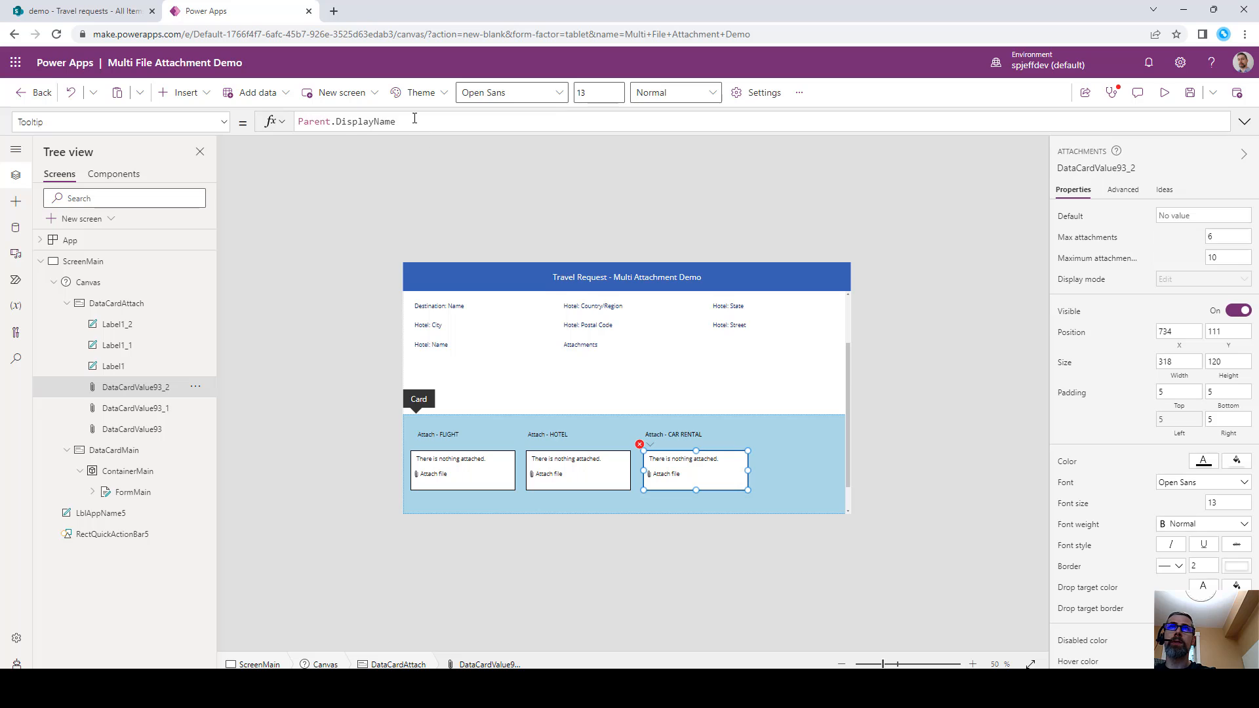
left_click(321, 273)
left_click(640, 445)
left_click(655, 459)
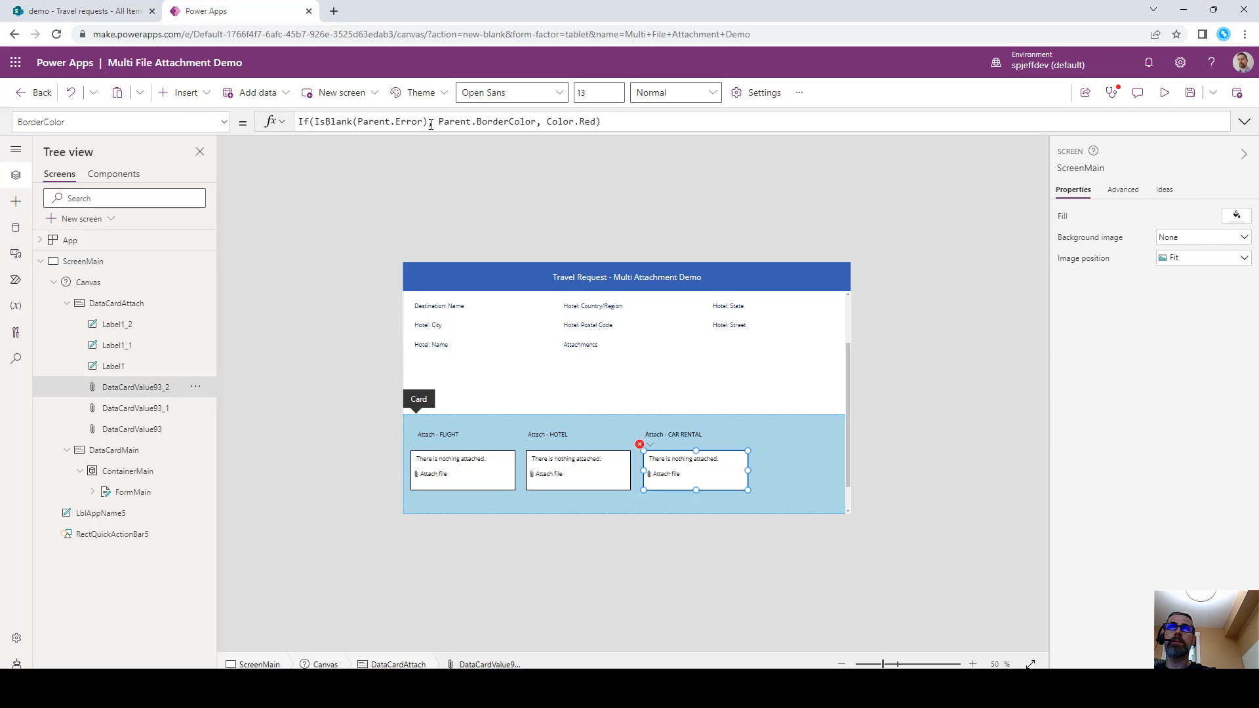
left_click(599, 122)
left_click(333, 242)
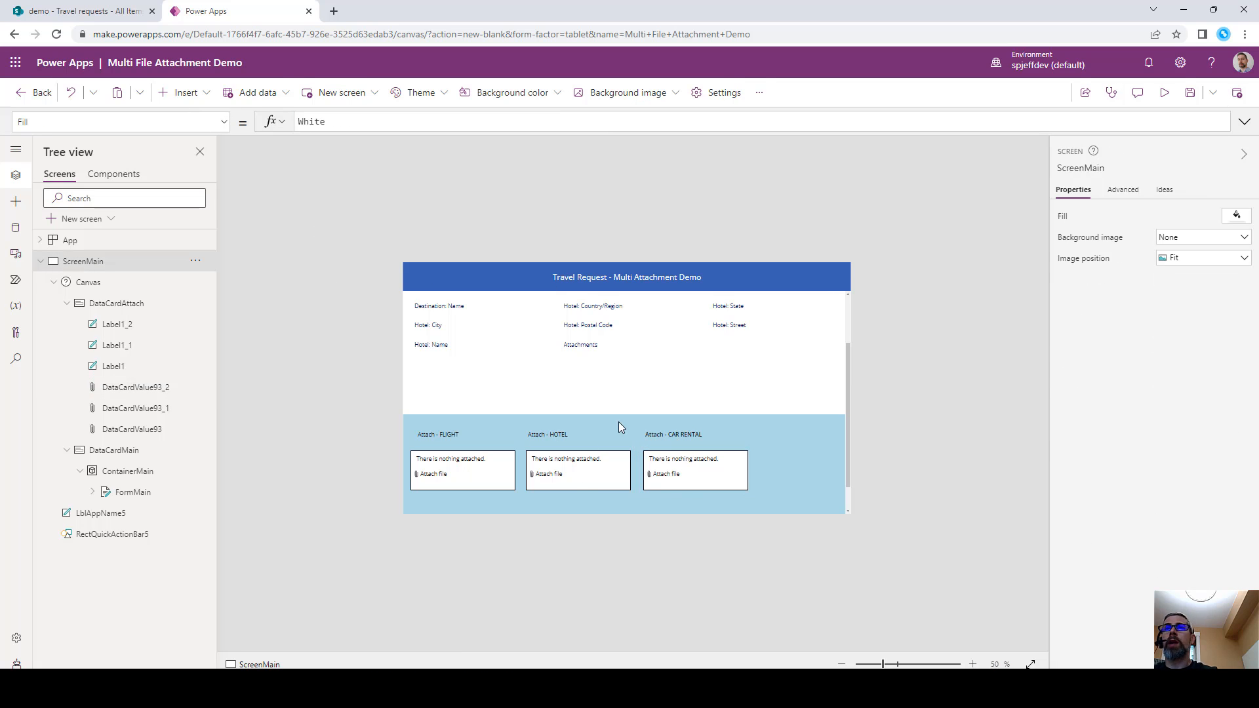
Add a new section beneath the attachments section and insert a button in it, placed at about 891, 33.
scroll(645, 402, "up", 2)
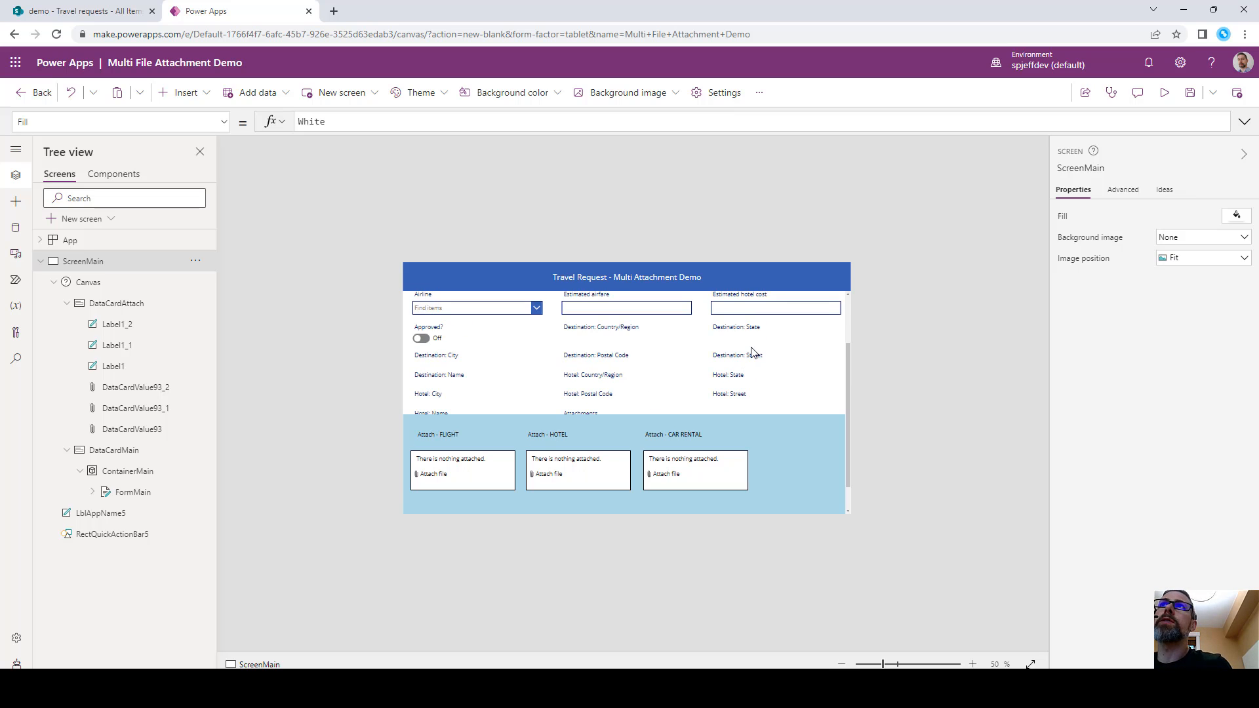
scroll(787, 344, "up", 2)
scroll(821, 394, "down", 5)
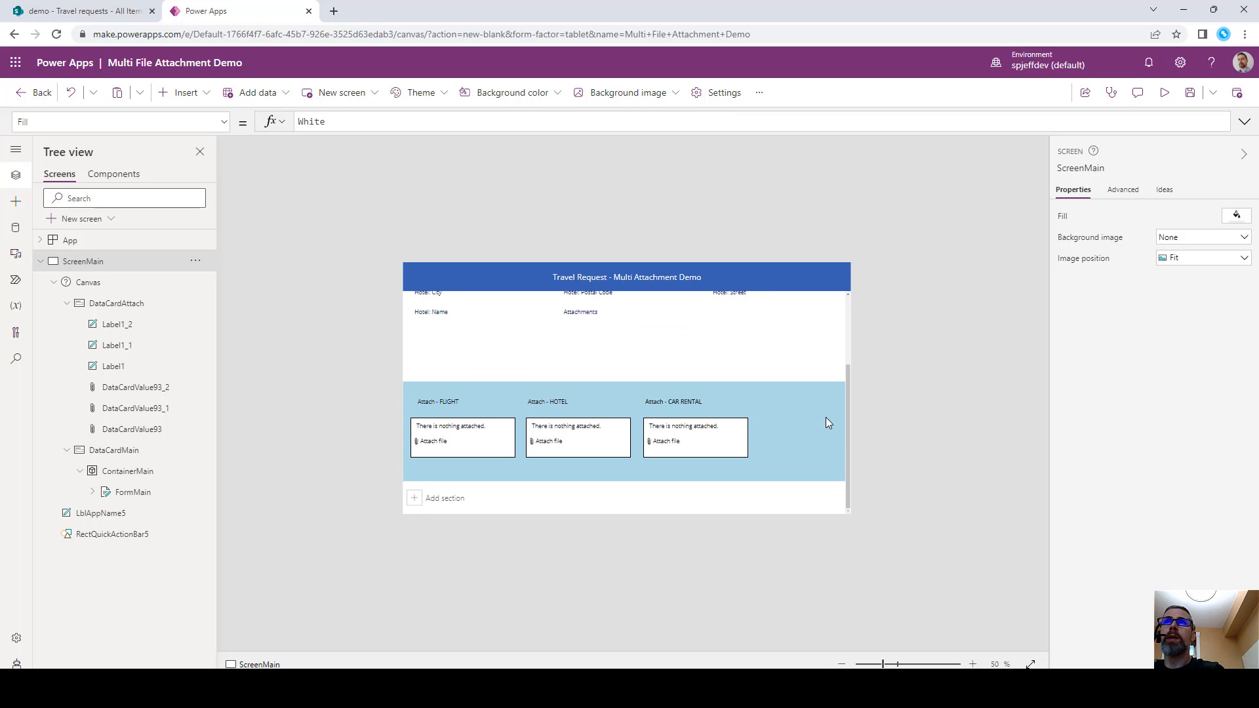
left_click(417, 500)
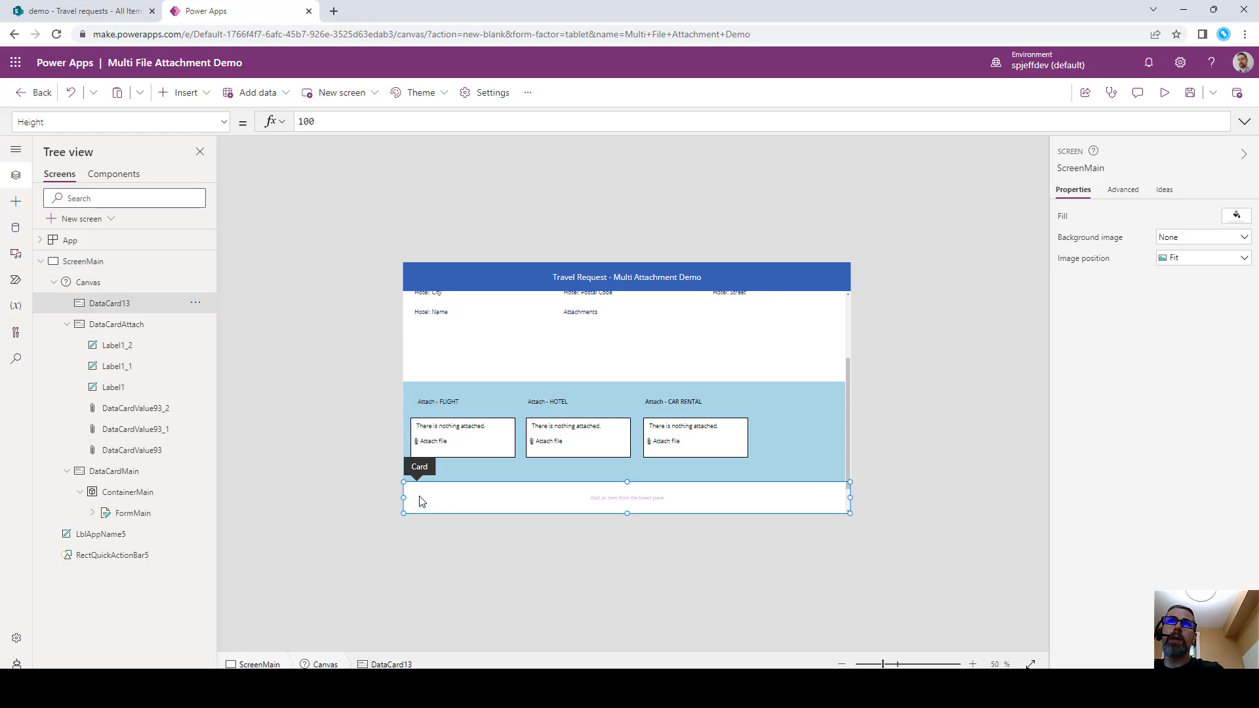
left_click(180, 96)
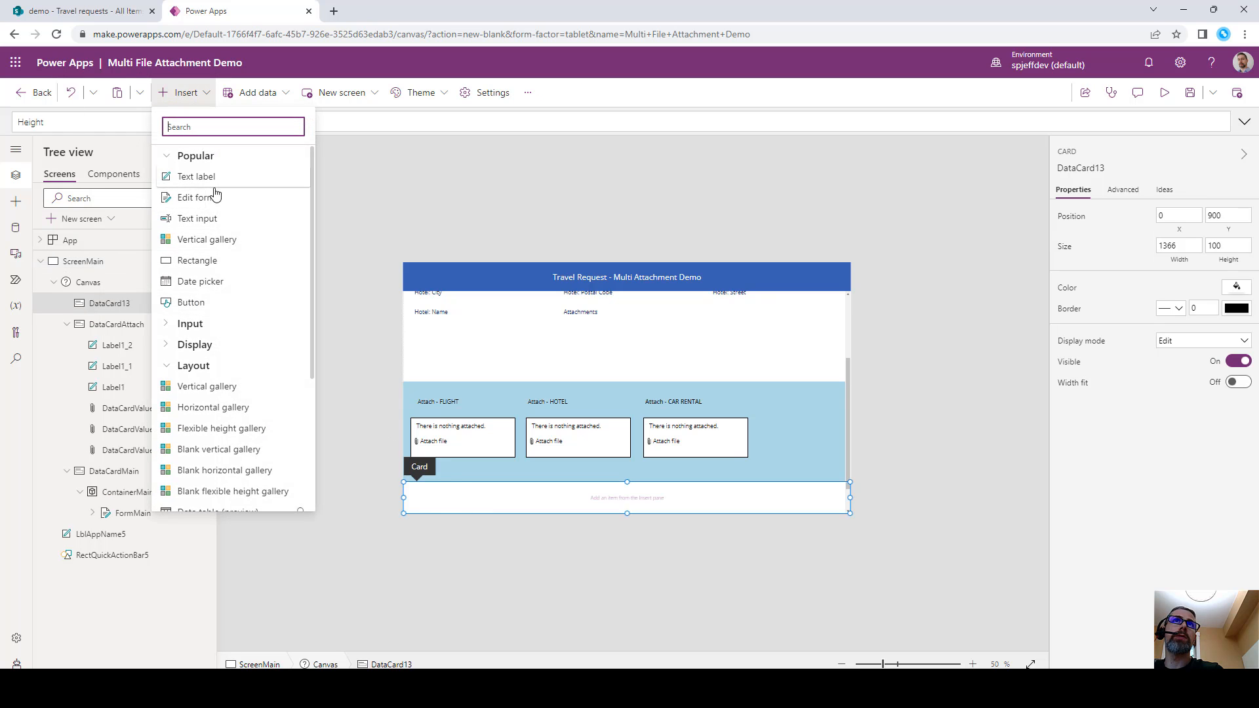
left_click(196, 304)
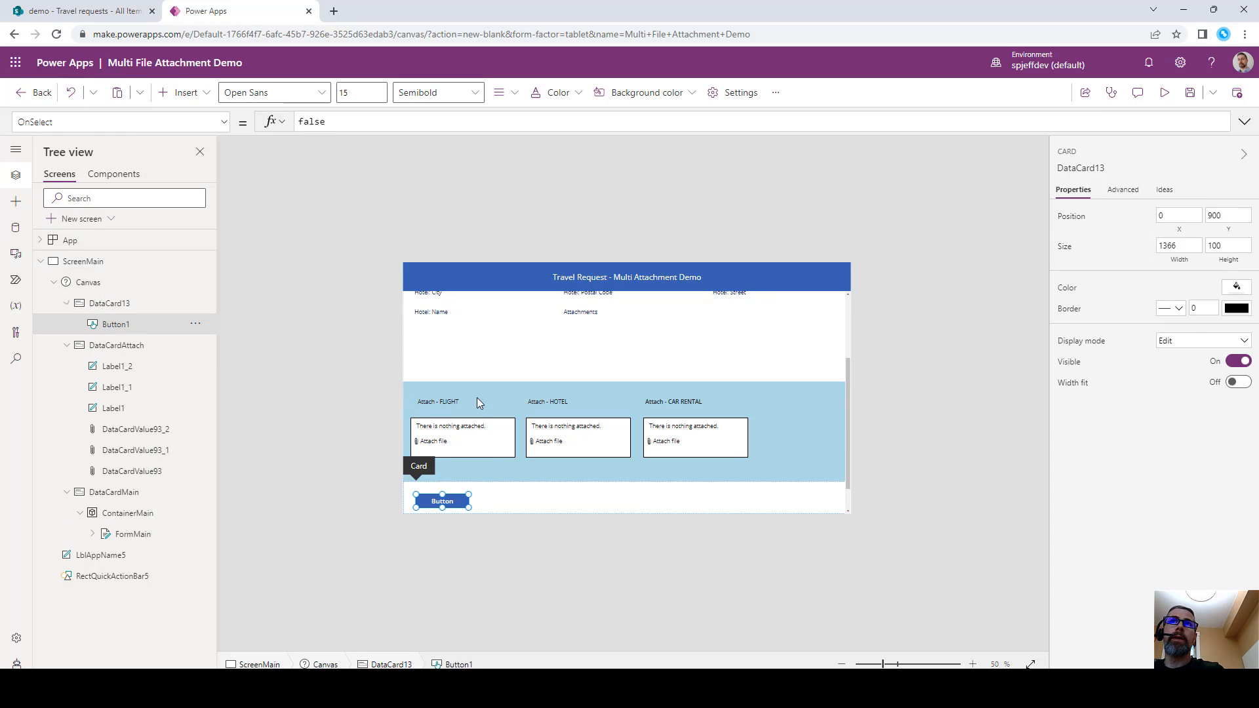
left_click_drag(452, 498, 733, 499)
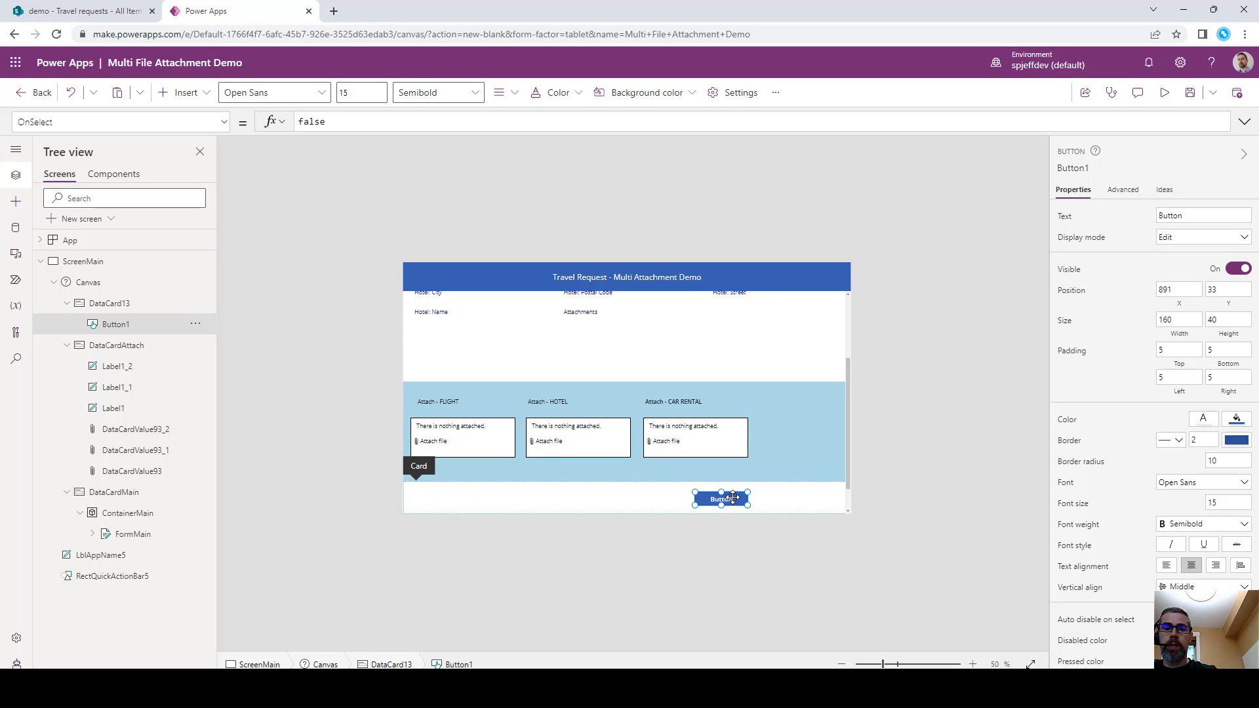
Copy the button to about 1096, 33 as "Cancel" with the OnSelect formula Exit(), and set the original button's text to "Submit".
key("ctrl+c")
key("ctrl+v")
left_click_drag(467, 498, 807, 499)
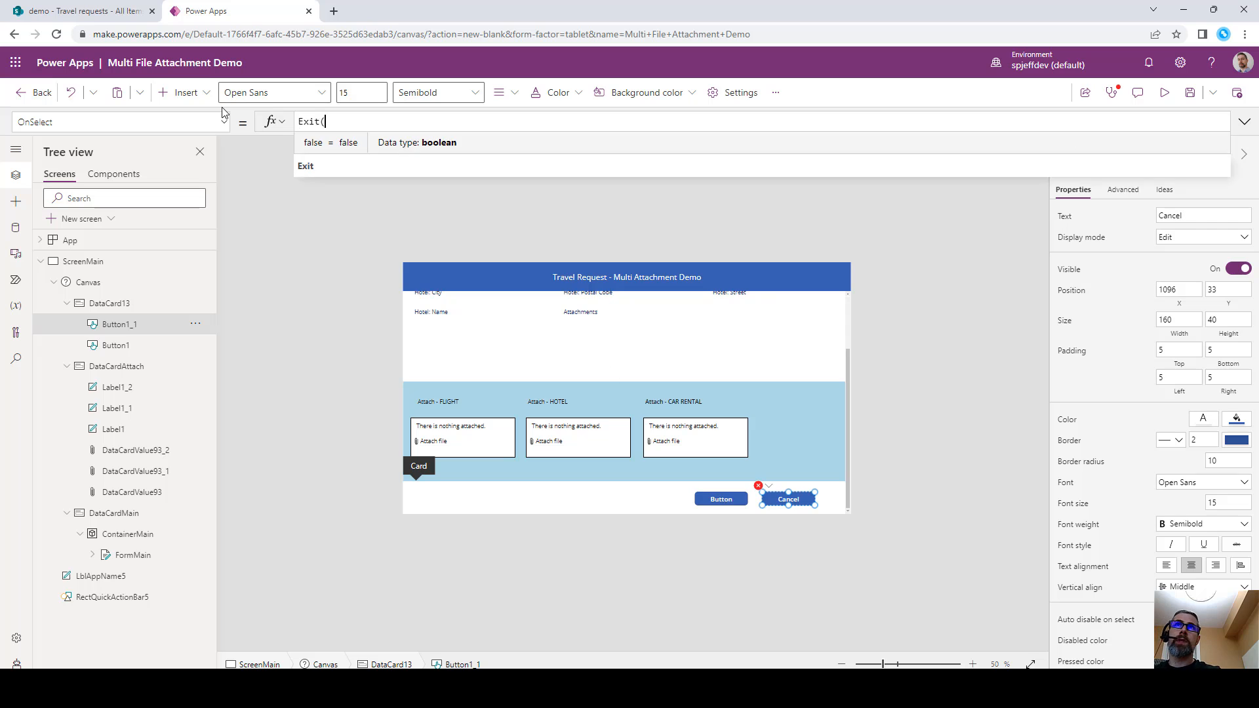
type("()")
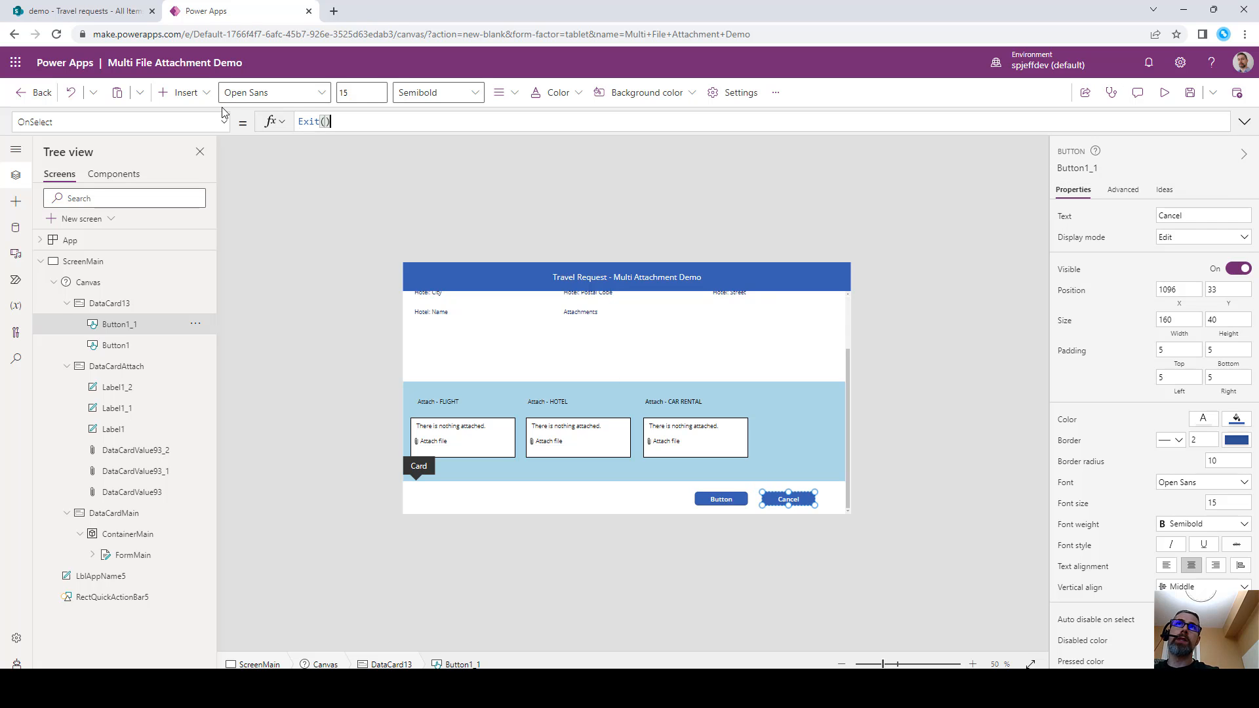
left_click(724, 501)
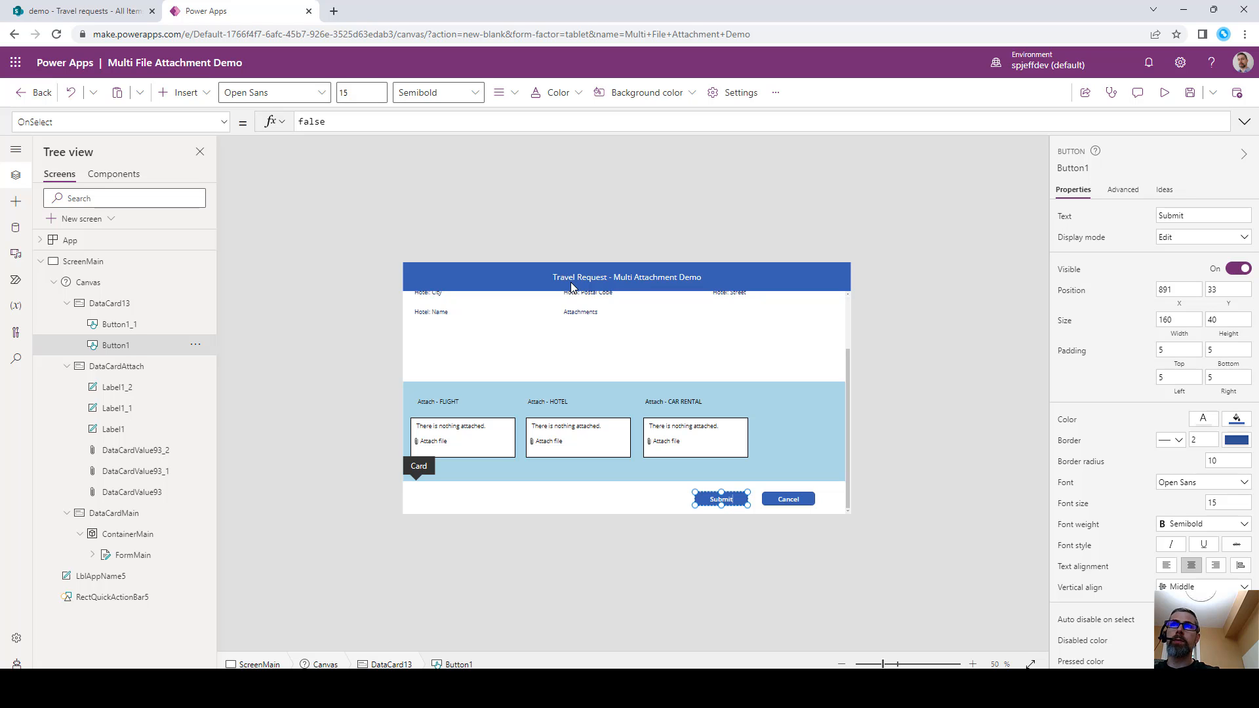
left_click(626, 500)
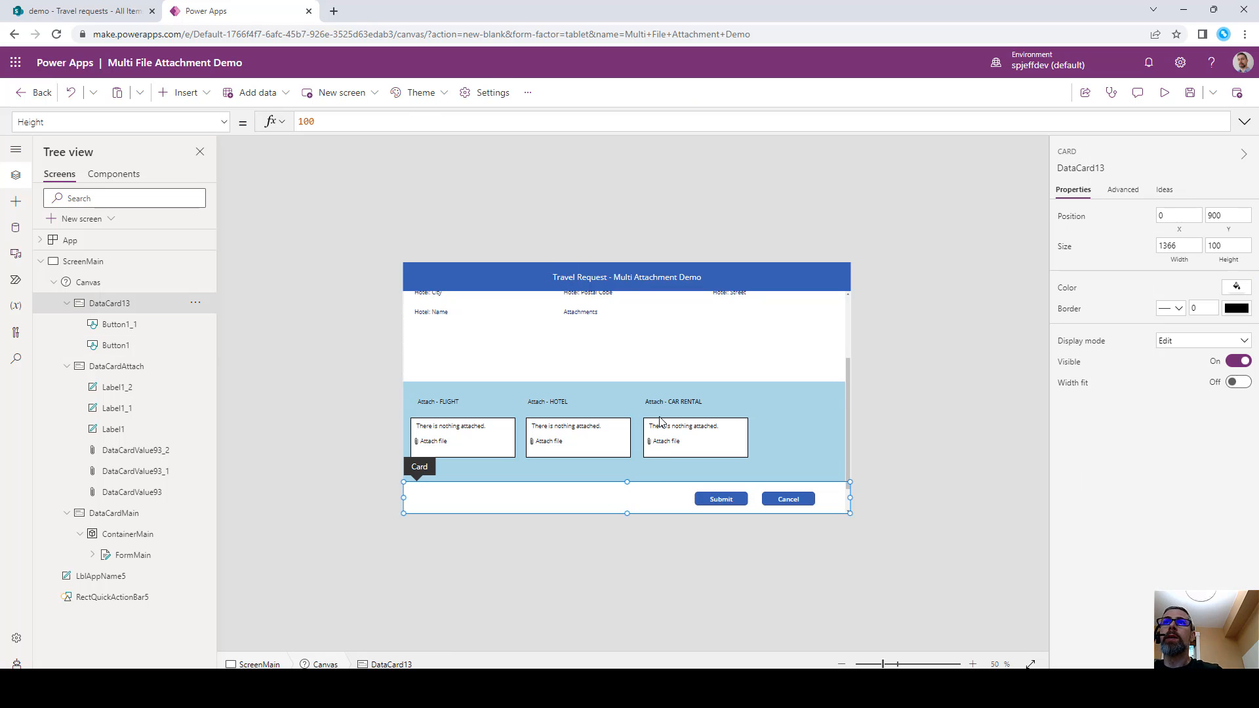
Move the car rental, hotel and flight labels up towards the upper edge of the attachments section, the flight label to 24, 0.
scroll(660, 403, "up", 3)
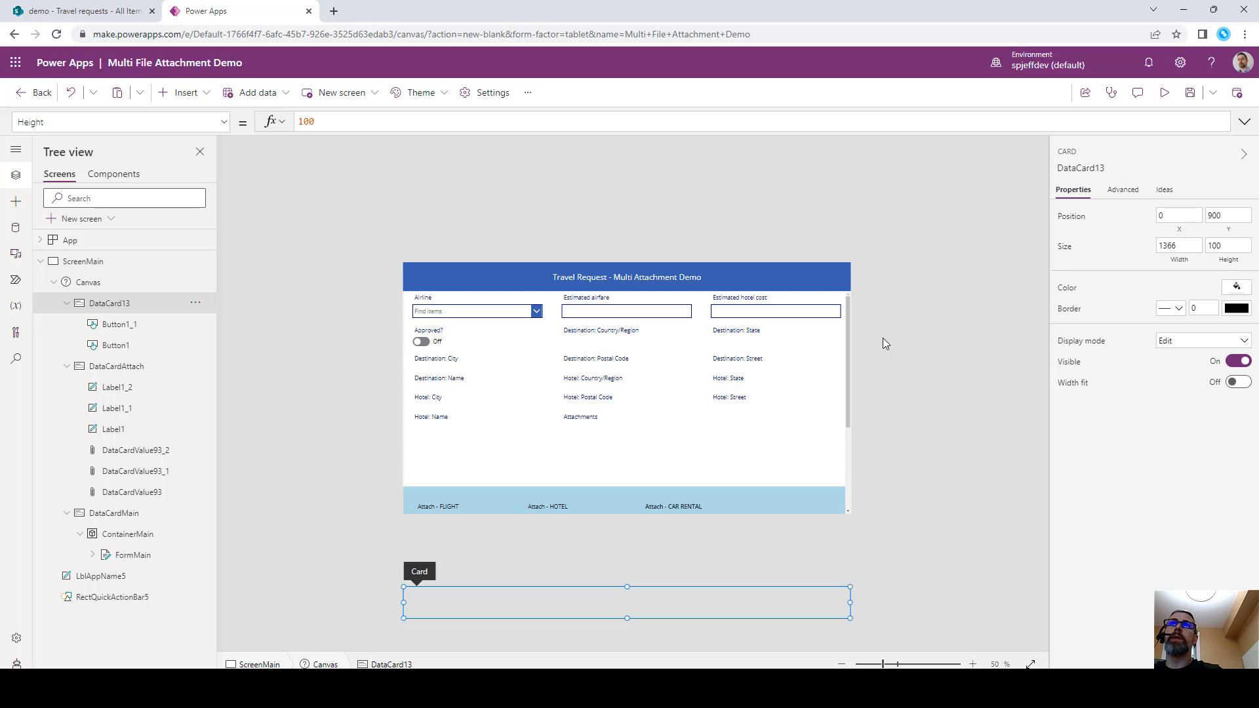
left_click(972, 664)
left_click(973, 664)
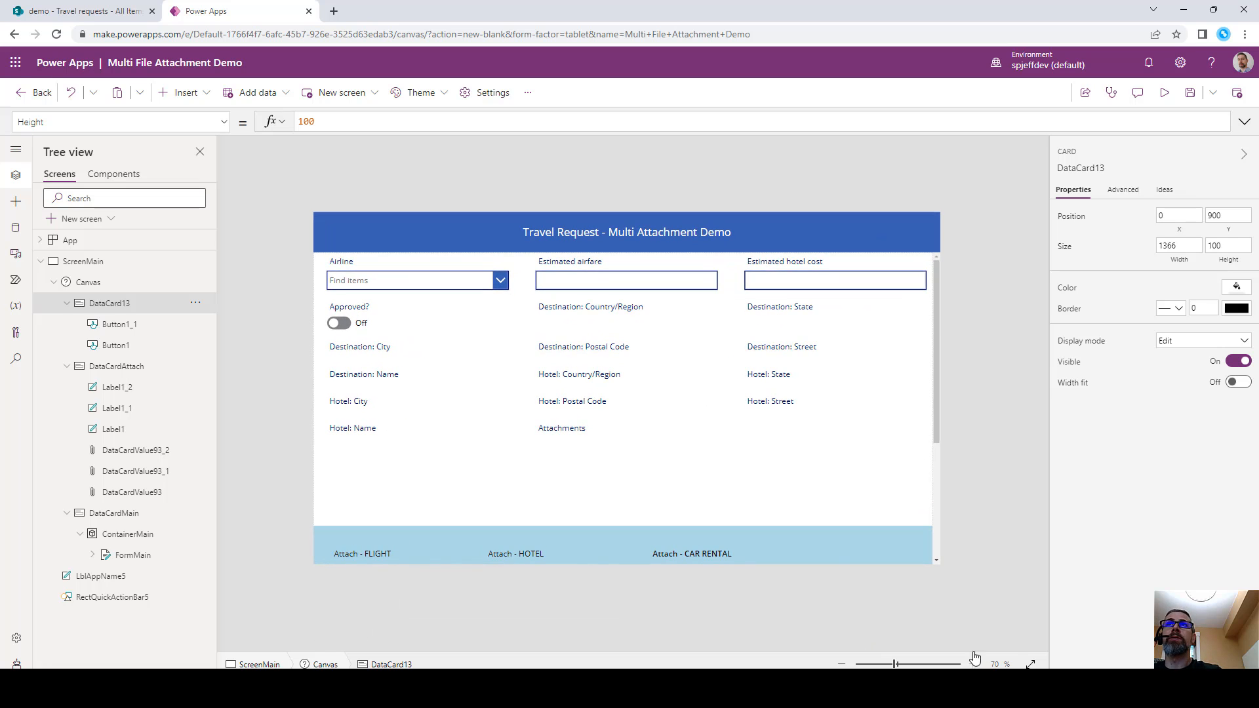
left_click_drag(937, 299, 927, 427)
left_click(933, 423)
left_click(692, 359)
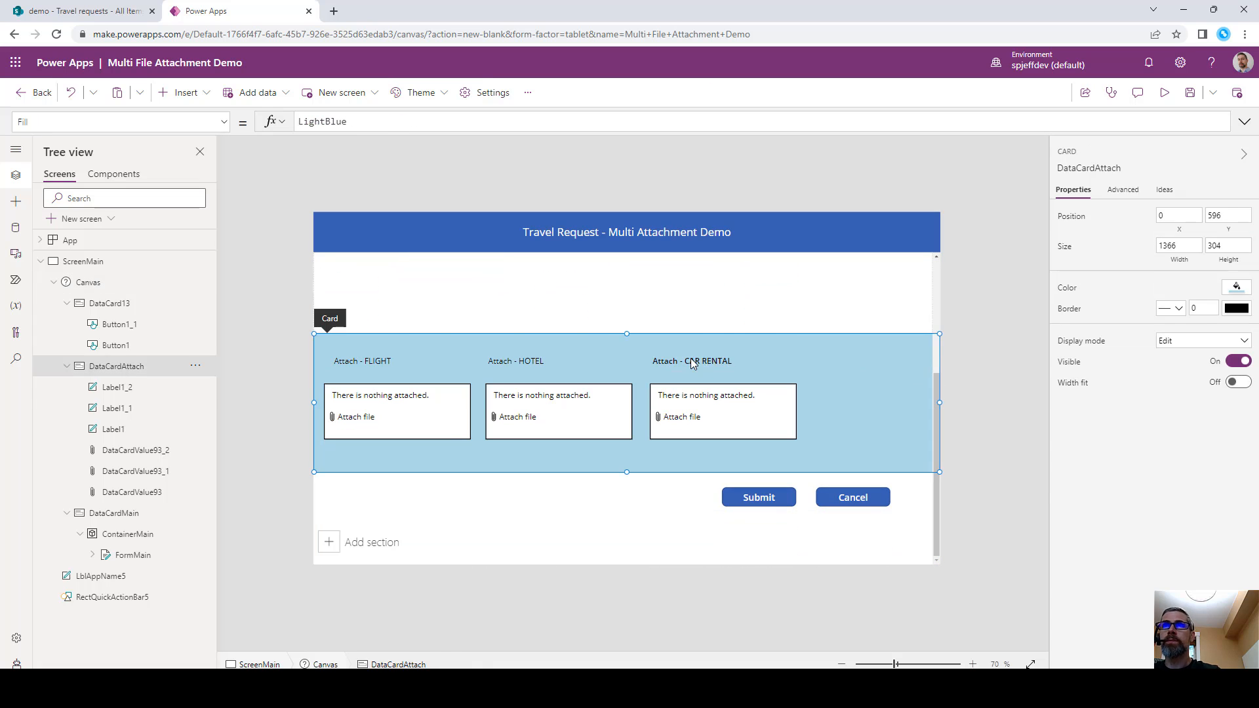
left_click_drag(692, 360, 692, 348)
left_click_drag(510, 362, 511, 342)
left_click_drag(367, 362, 350, 340)
Move the three attachments controls down together to just above the lower edge of the blue attachments section.
left_click(427, 408)
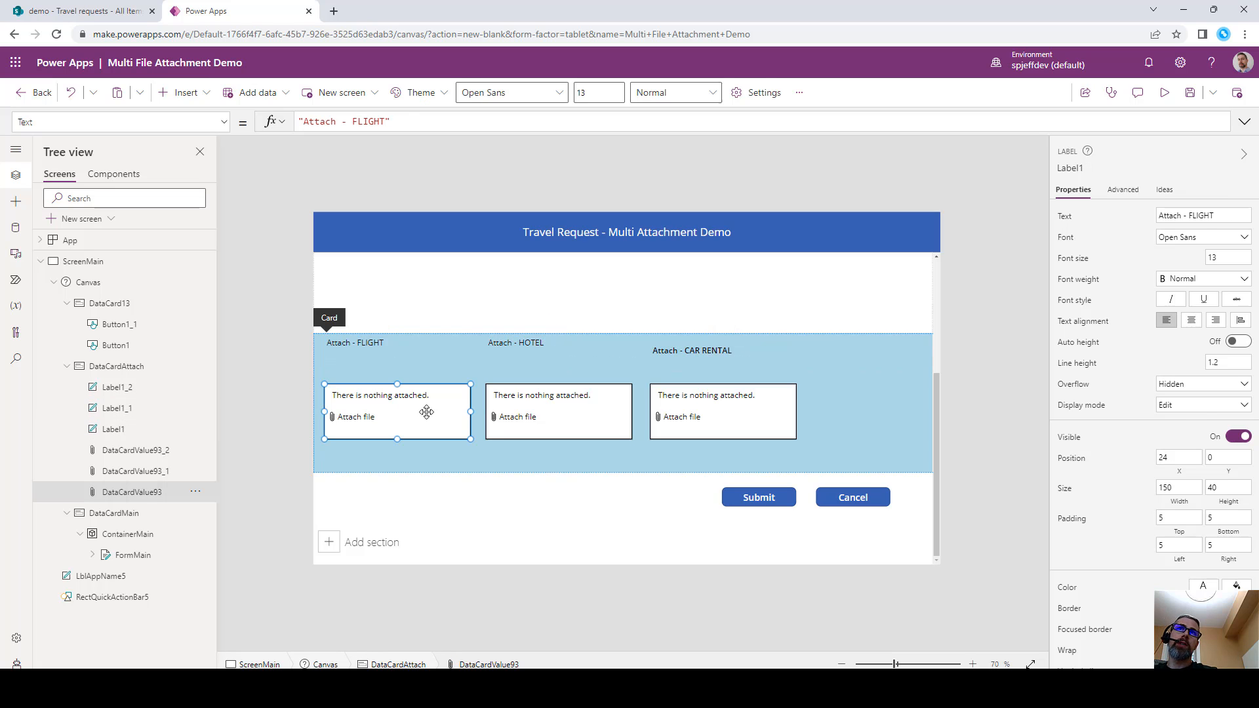
left_click(563, 413, "shift")
left_click(666, 412, "shift")
key("Down")
key("Down")
key("Down")
key("Down")
key("Down")
key("Down")
key("Down")
key("Down")
key("Down")
key("Down")
key("Down")
key("Down")
key("Down")
key("Down")
key("Down")
key("Down")
key("Down")
key("Down")
key("Down")
key("Down")
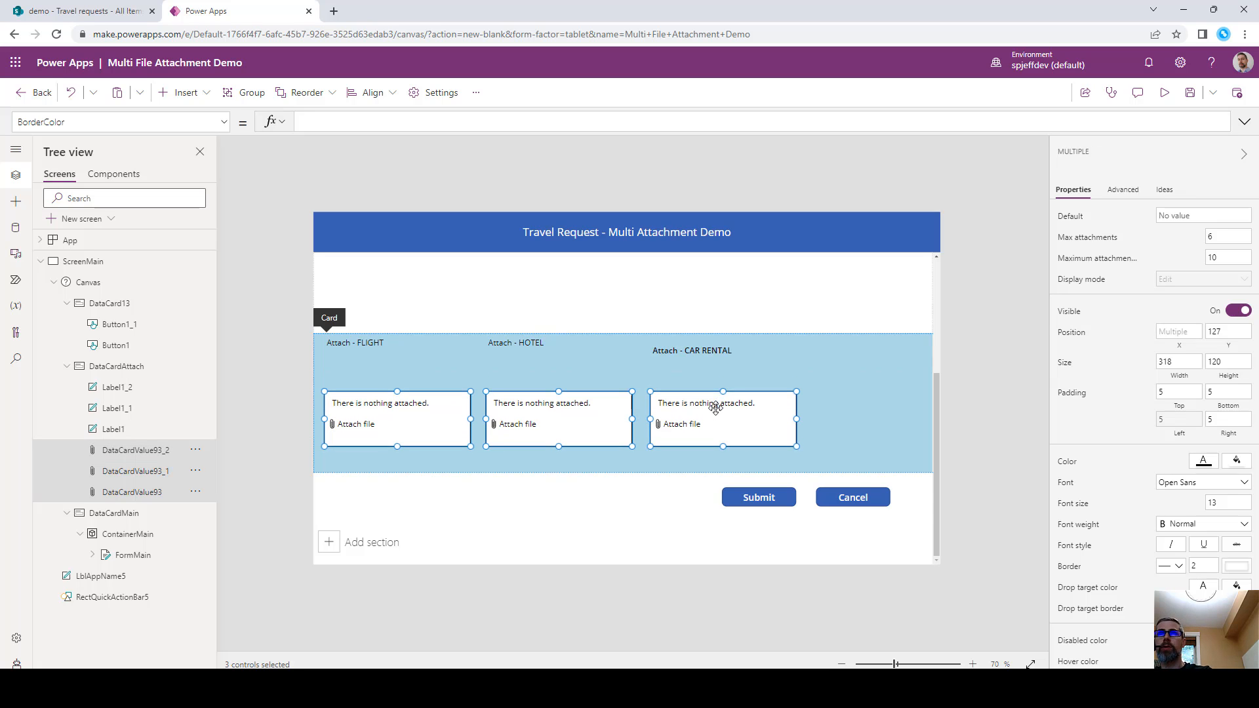
key("Down")
key("Down")
key("Down")
key("Down")
key("Down")
key("Down")
key("Down")
key("Down")
key("Down")
key("Down")
key("Down")
key("Down")
key("Down")
key("Down")
key("Down")
key("Down")
left_click(658, 391)
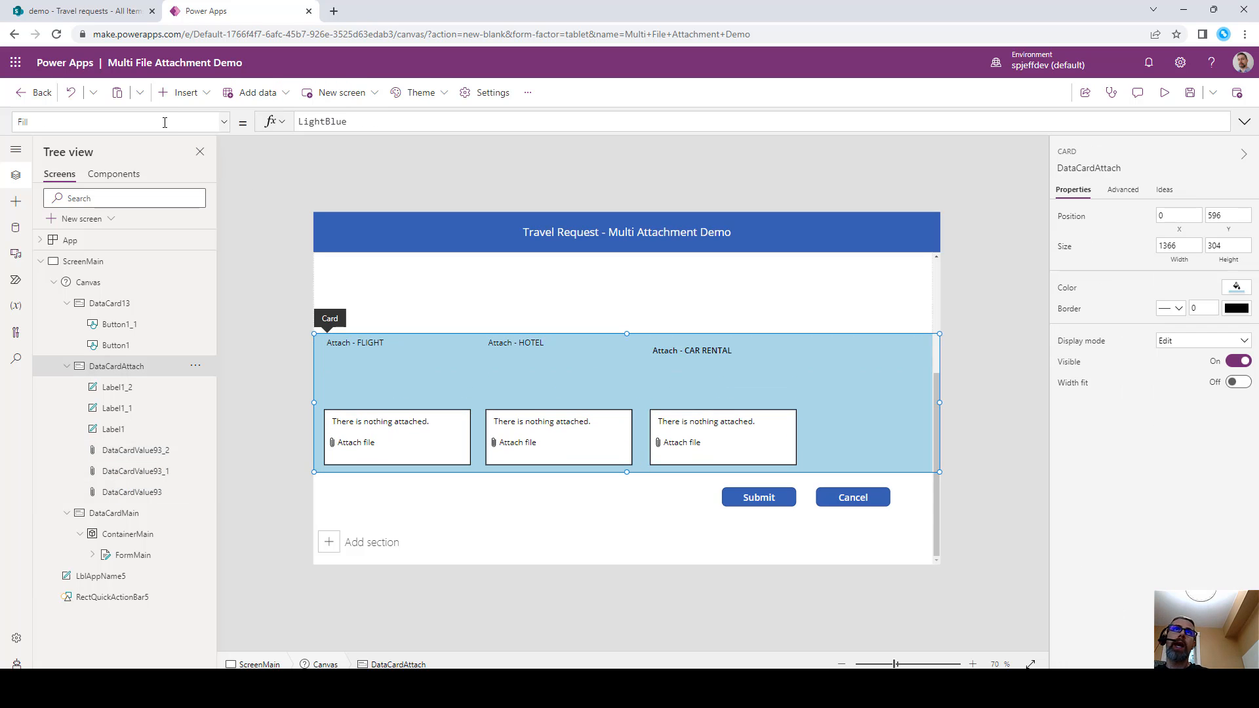
Insert a drop down between the flight label and its attachments control, at 24, 72 and 318 wide.
left_click(183, 92)
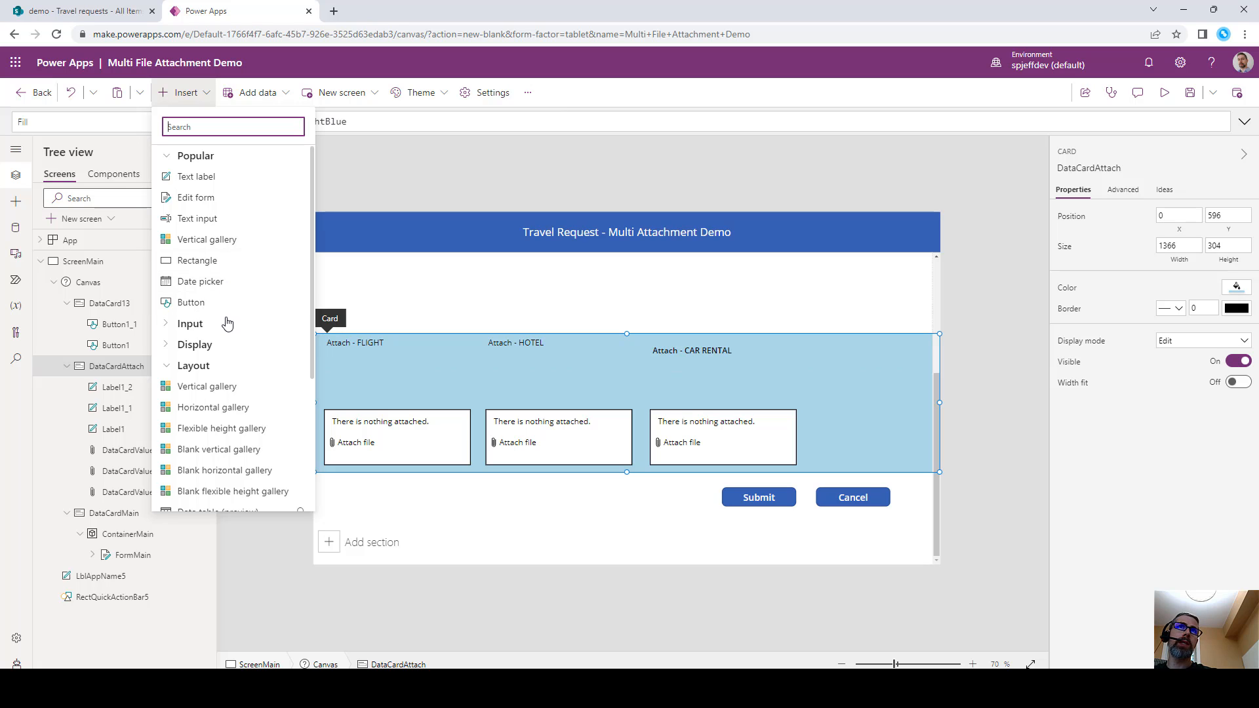
left_click(202, 327)
scroll(235, 317, "down", 1)
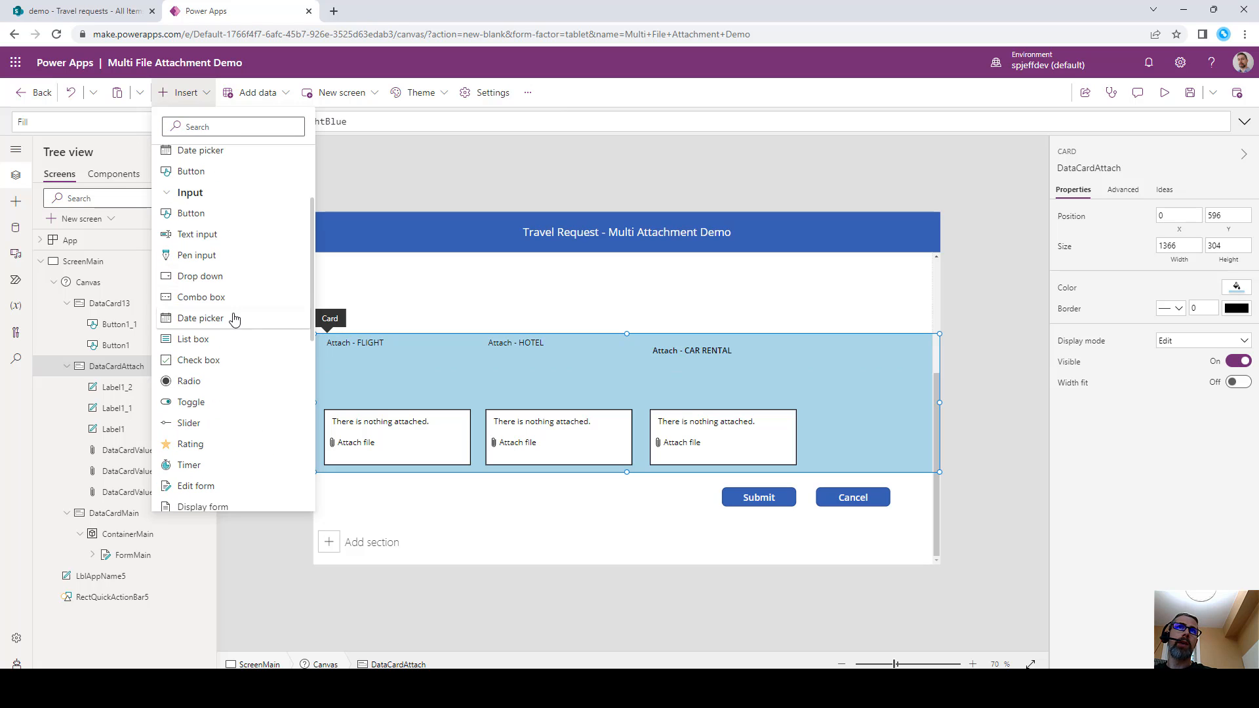
left_click(214, 273)
left_click_drag(380, 360, 375, 374)
left_click_drag(476, 385, 471, 386)
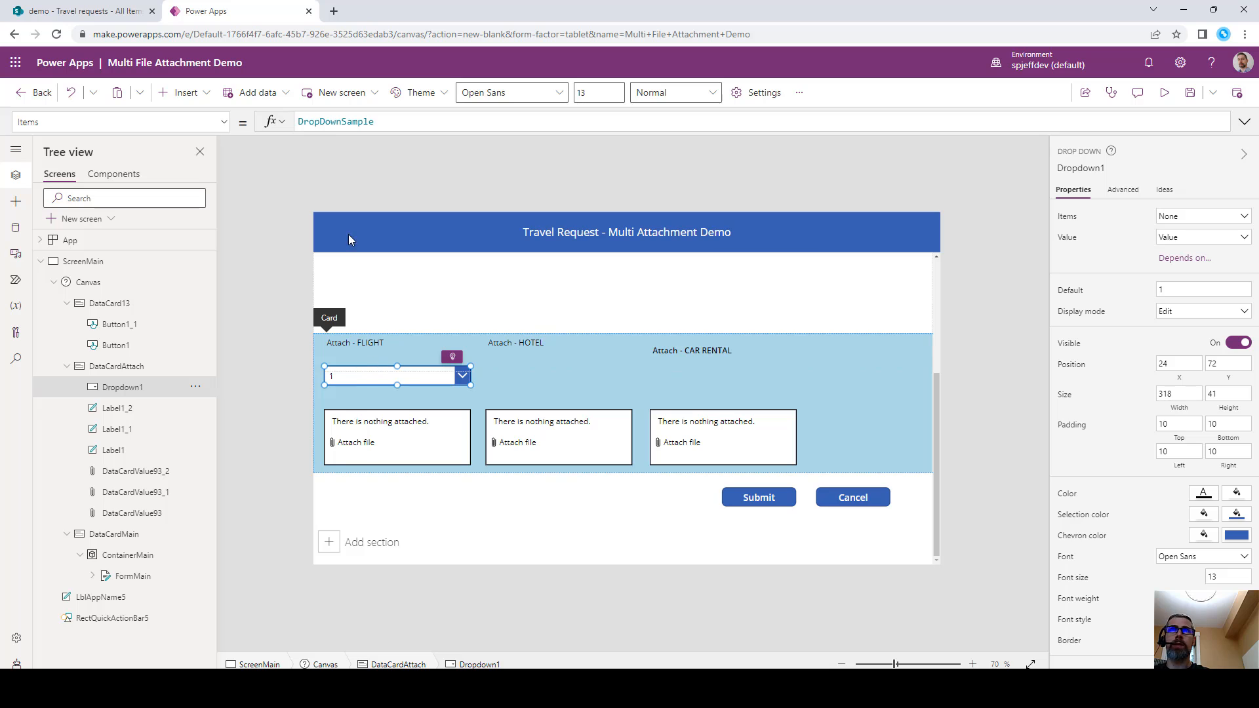
In Notepad++, turn the ten airline names into one comma-separated line with each name in double quotes, and cut it.
left_click(1123, 191)
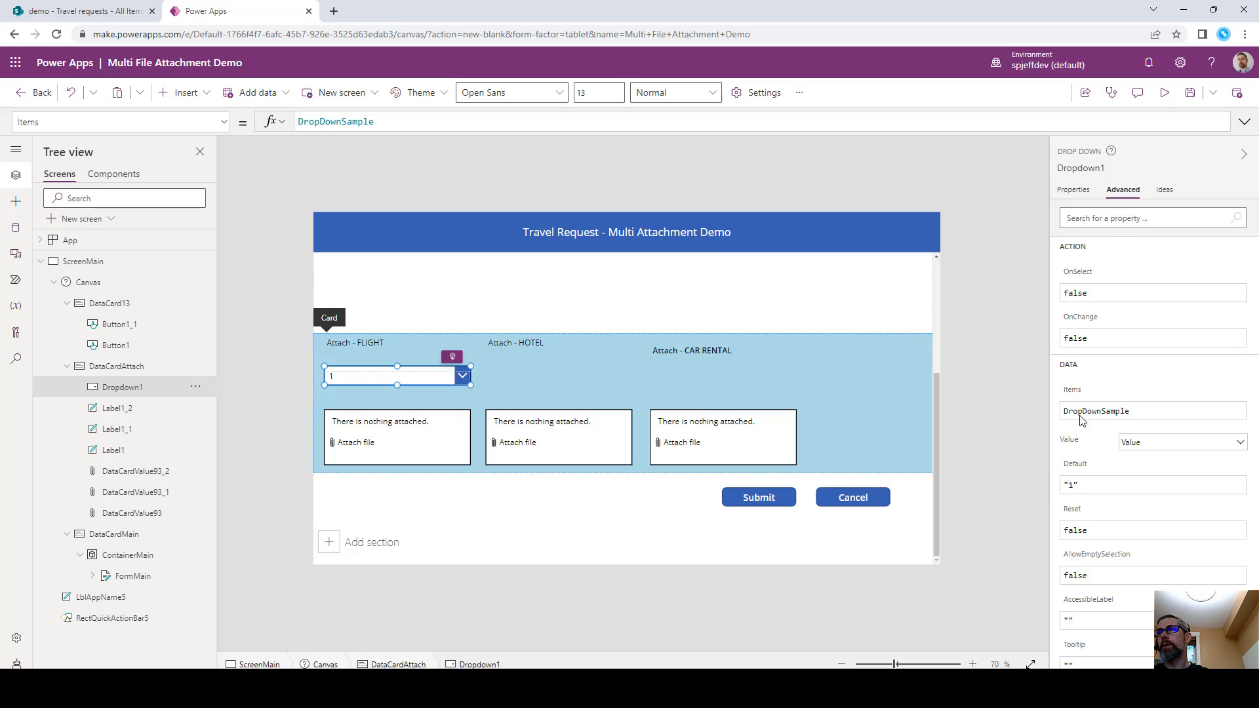
left_click(1067, 191)
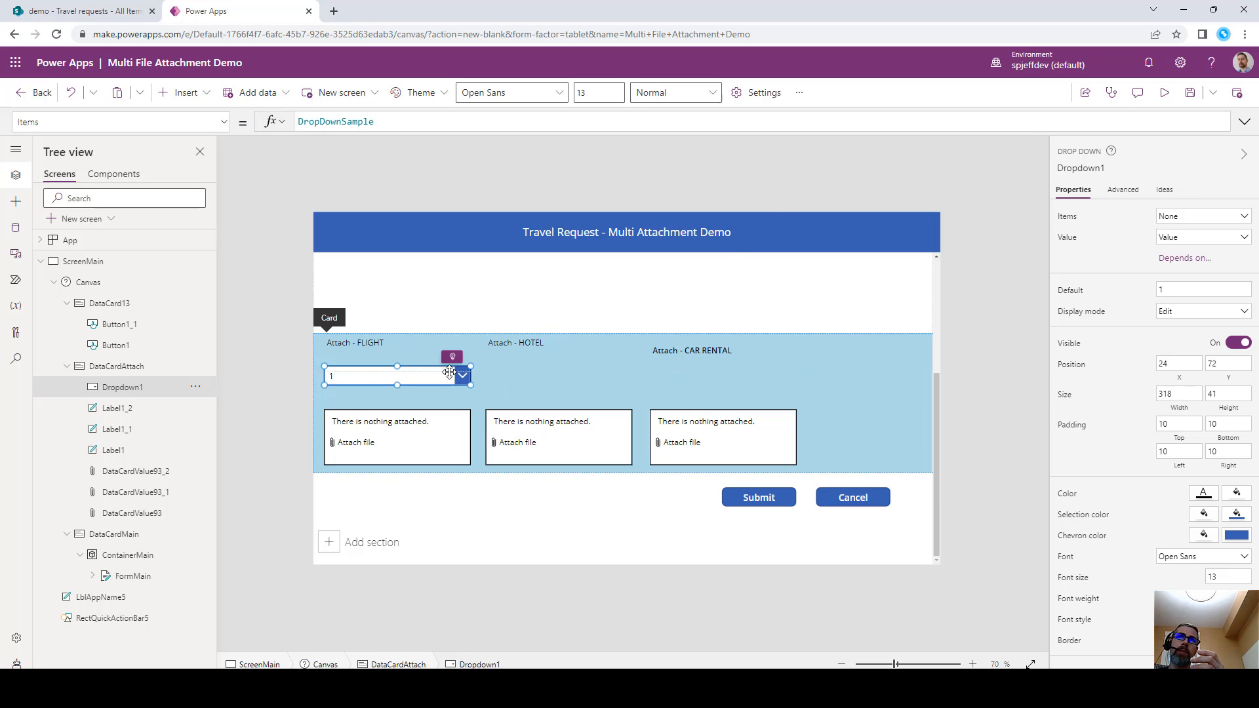
double_click(328, 123)
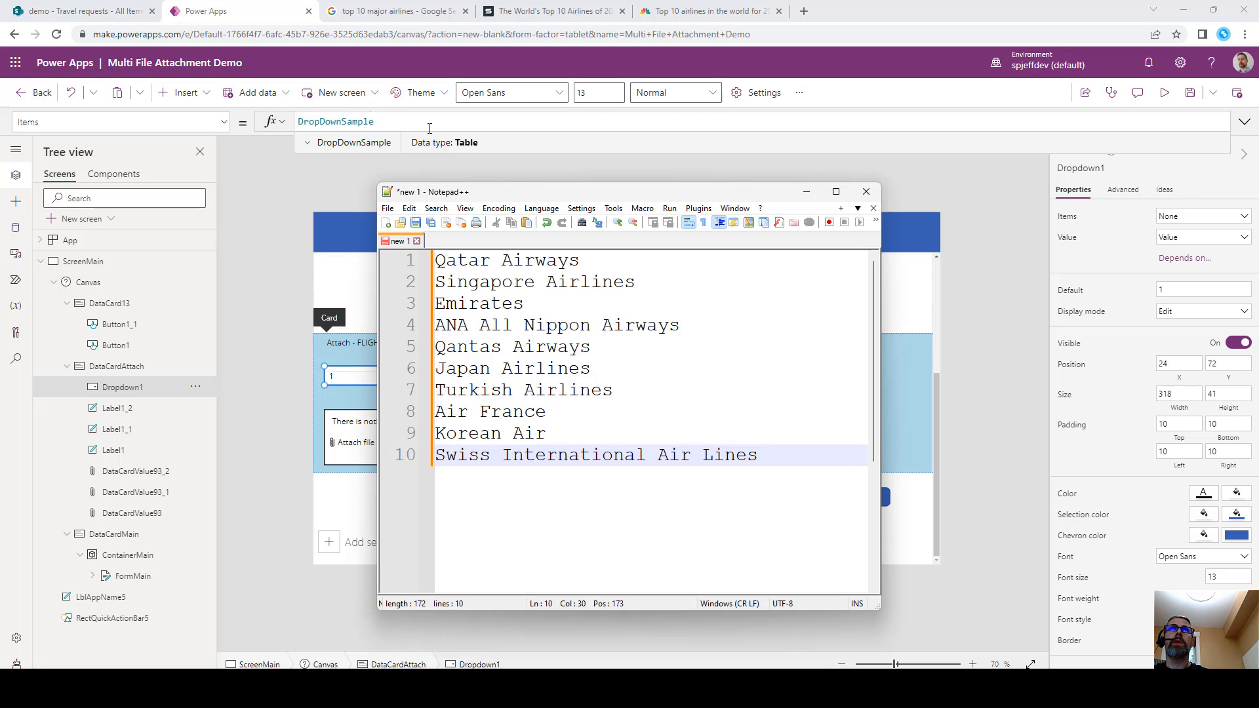
double_click(607, 322)
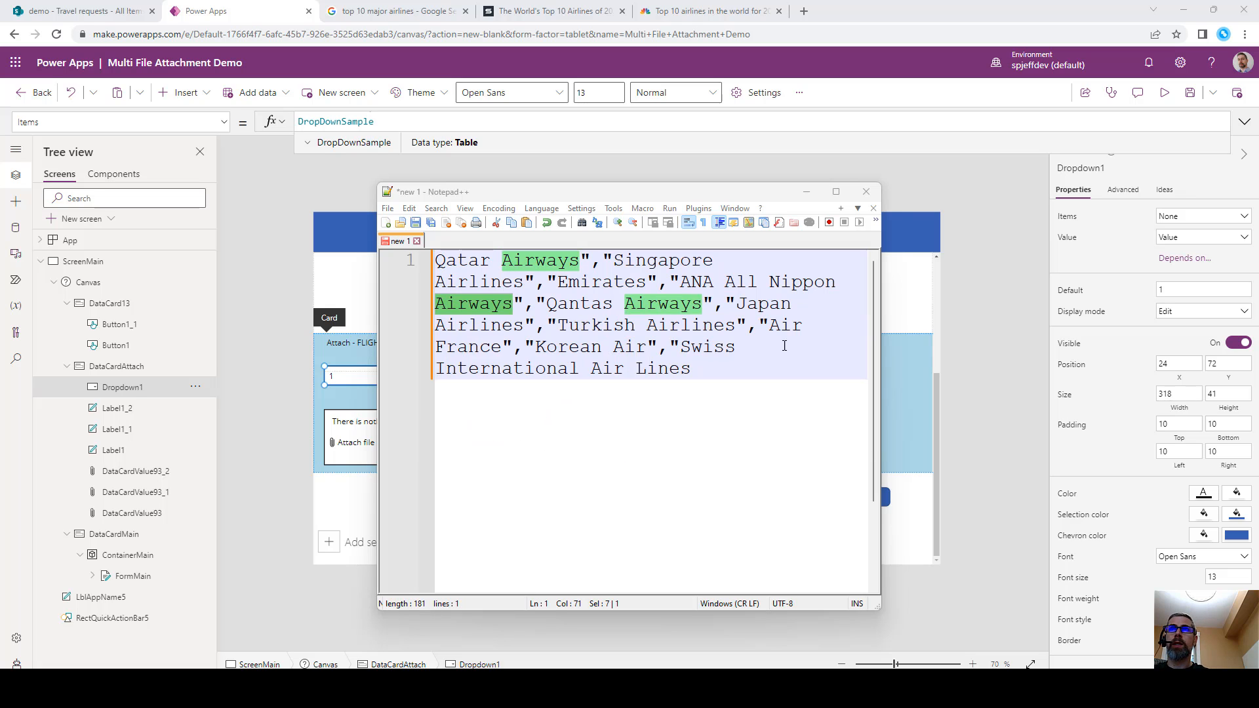
left_click(753, 368)
type("\"")
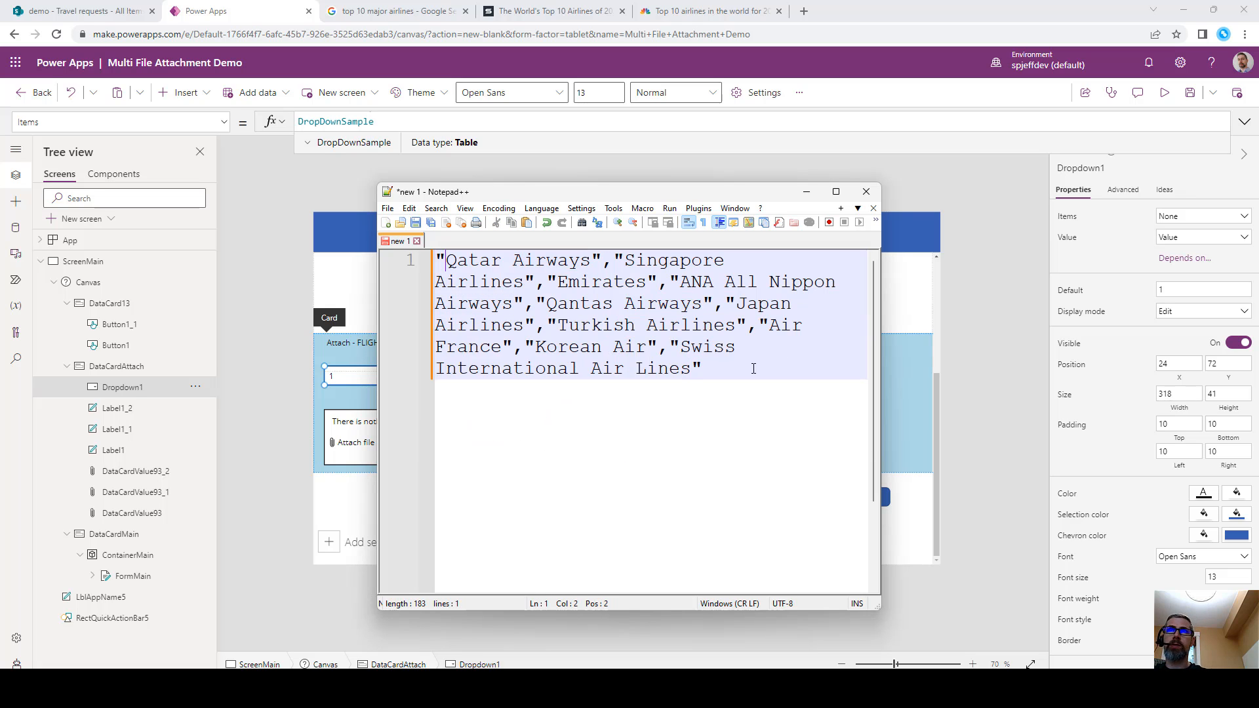
key("ctrl+a")
key("ctrl+x")
Replace the flight drop down's Items formula with the bracketed list of ten quoted airline names, from "Qatar Airways" to "Swiss International Air Lines".
triple_click(399, 122)
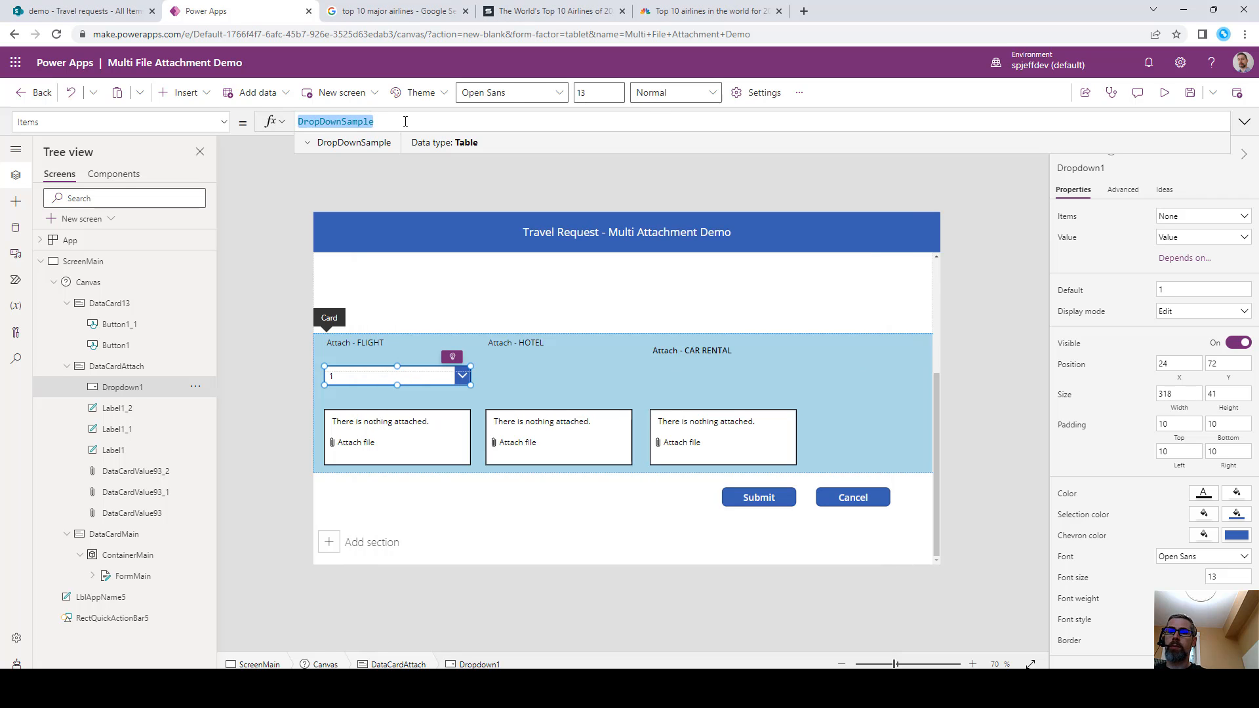
key("ctrl+v")
left_click(576, 213)
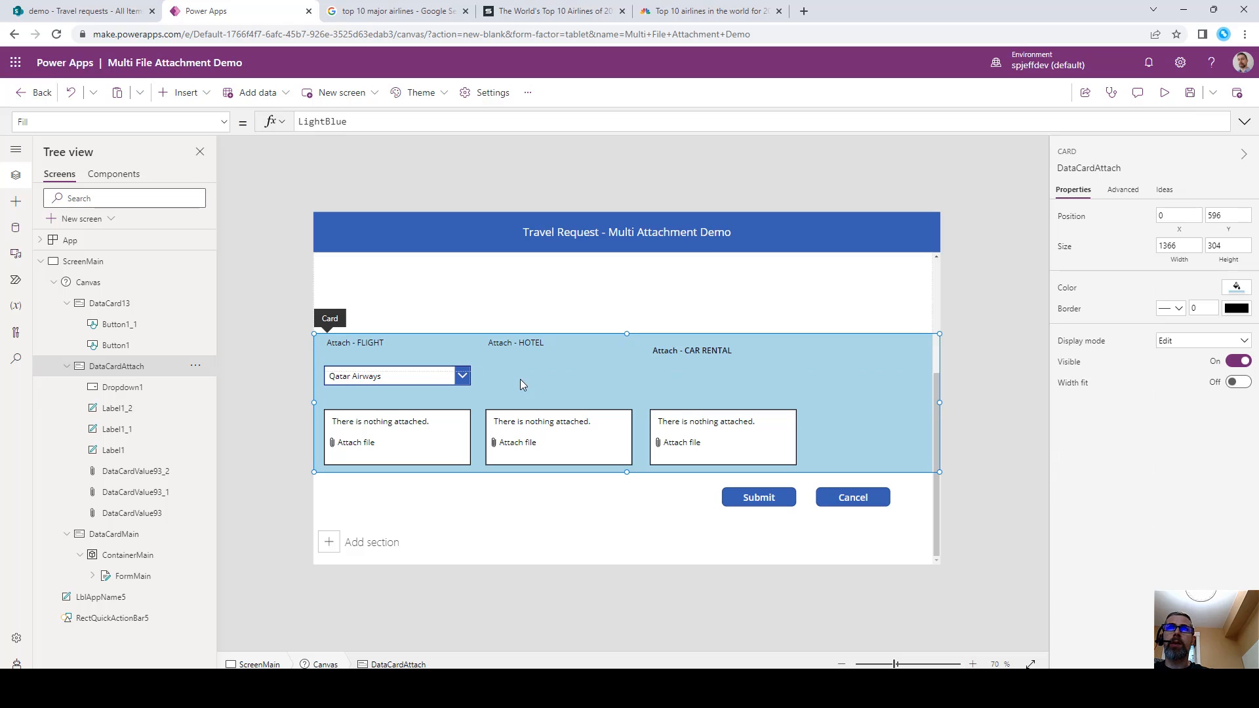
Rename the flight drop down as dropAirline.
left_click(447, 376)
left_click(1079, 169)
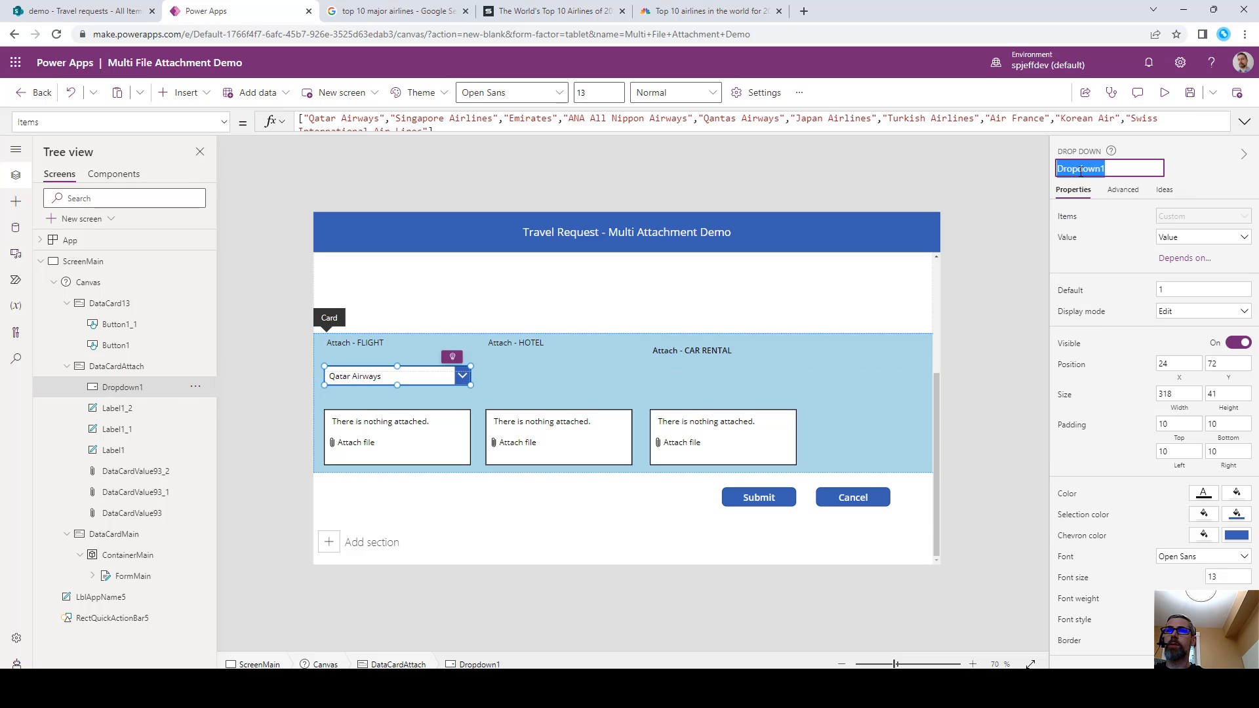
type("dropAirline")
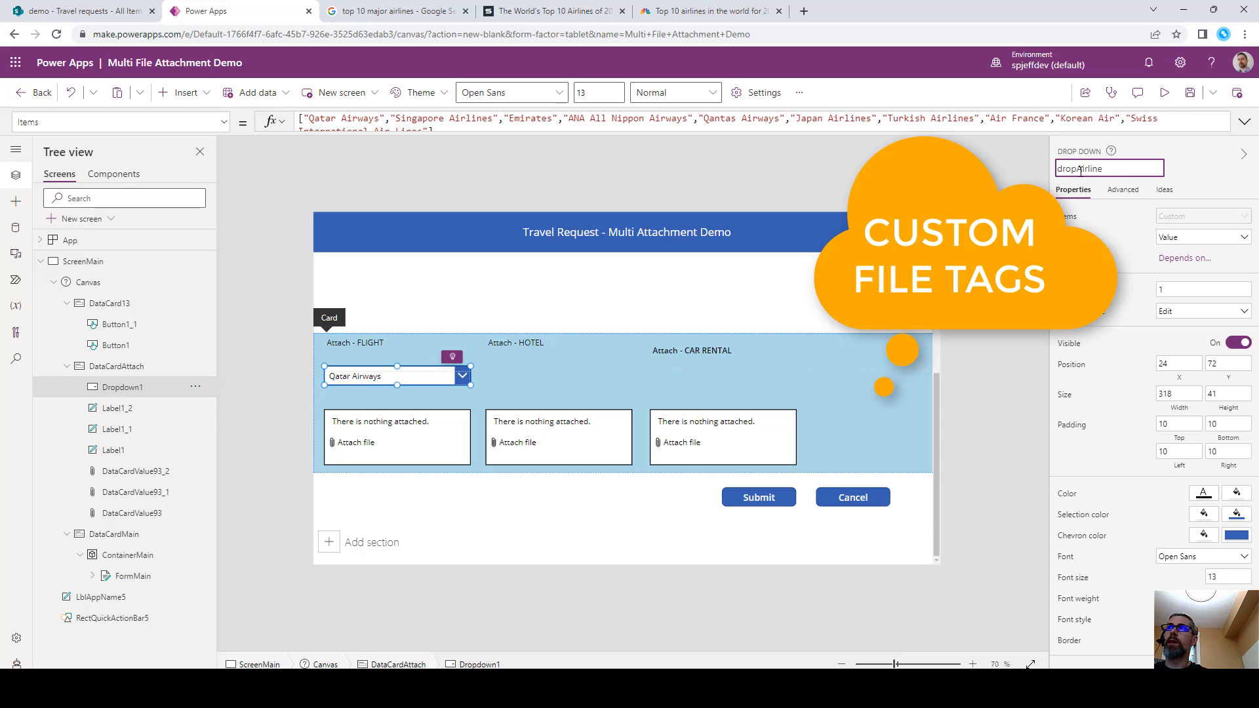
left_click(985, 164)
Copy the airline drop down twice, placing one above the hotel attachments at 379, 72 and one in line above the car rental attachments.
left_click(427, 376)
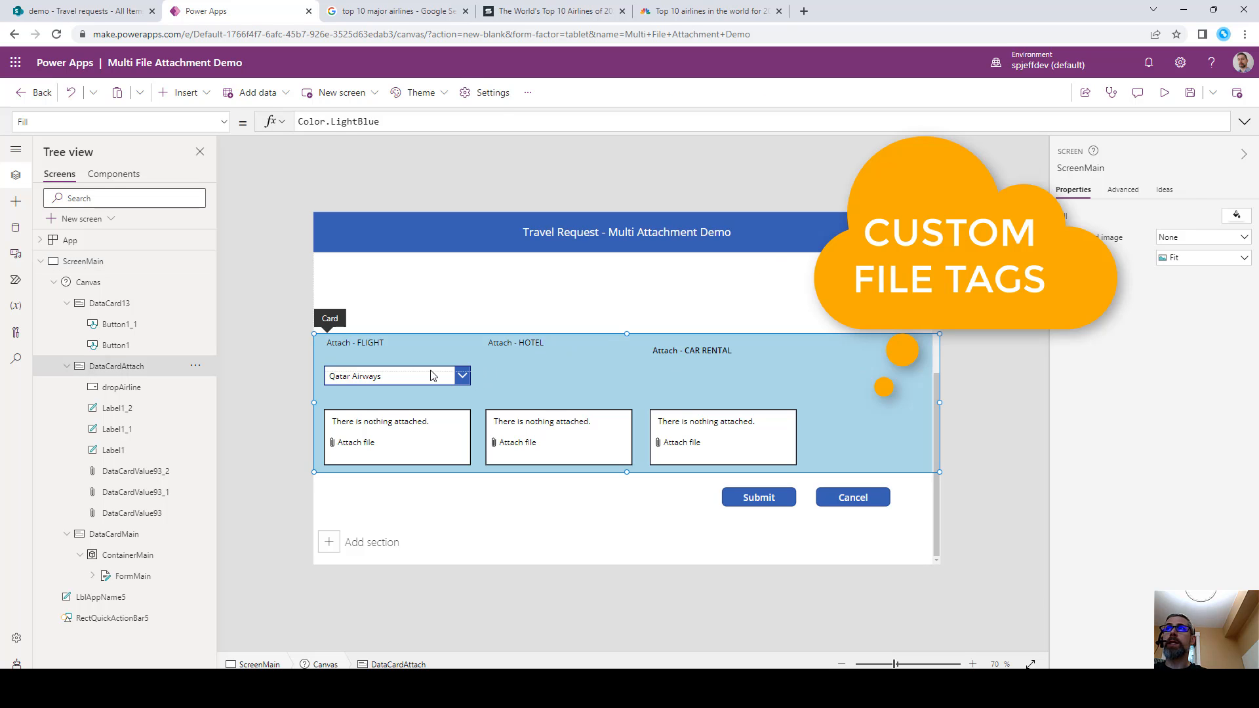
left_click(426, 377)
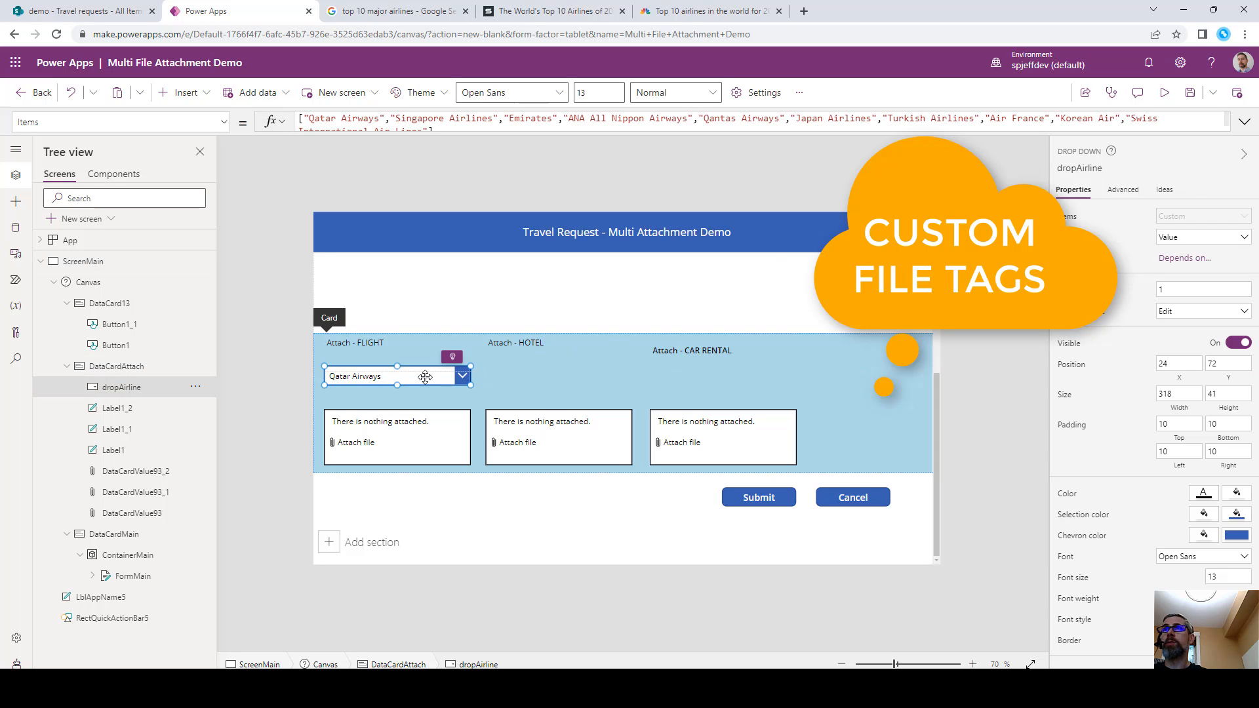
key("ctrl+c")
key("ctrl+v")
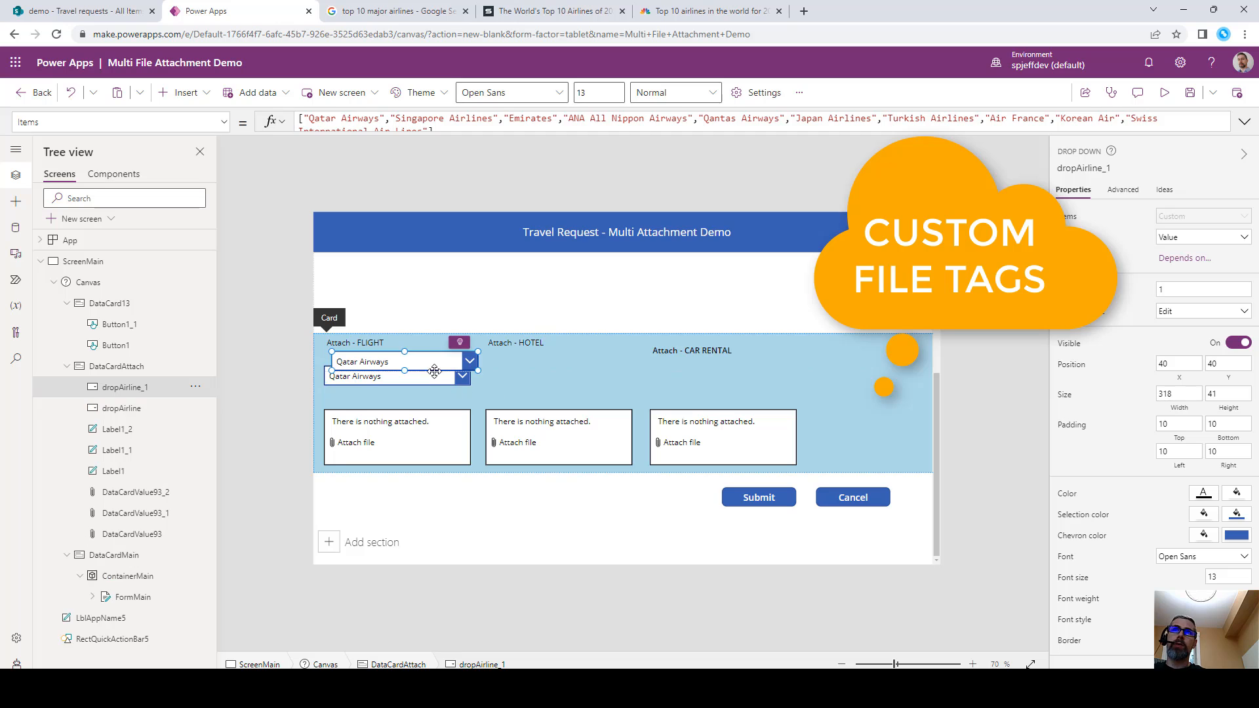
left_click_drag(436, 375, 590, 375)
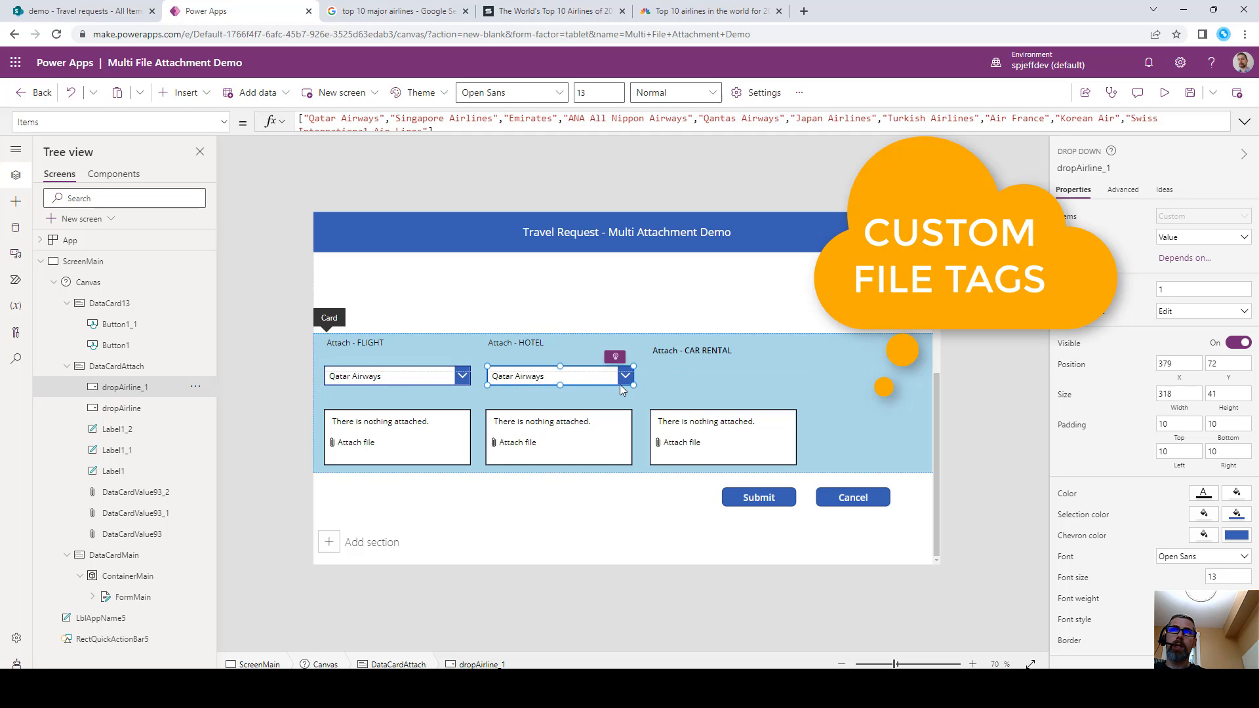
key("ctrl+v")
left_click_drag(449, 360, 744, 371)
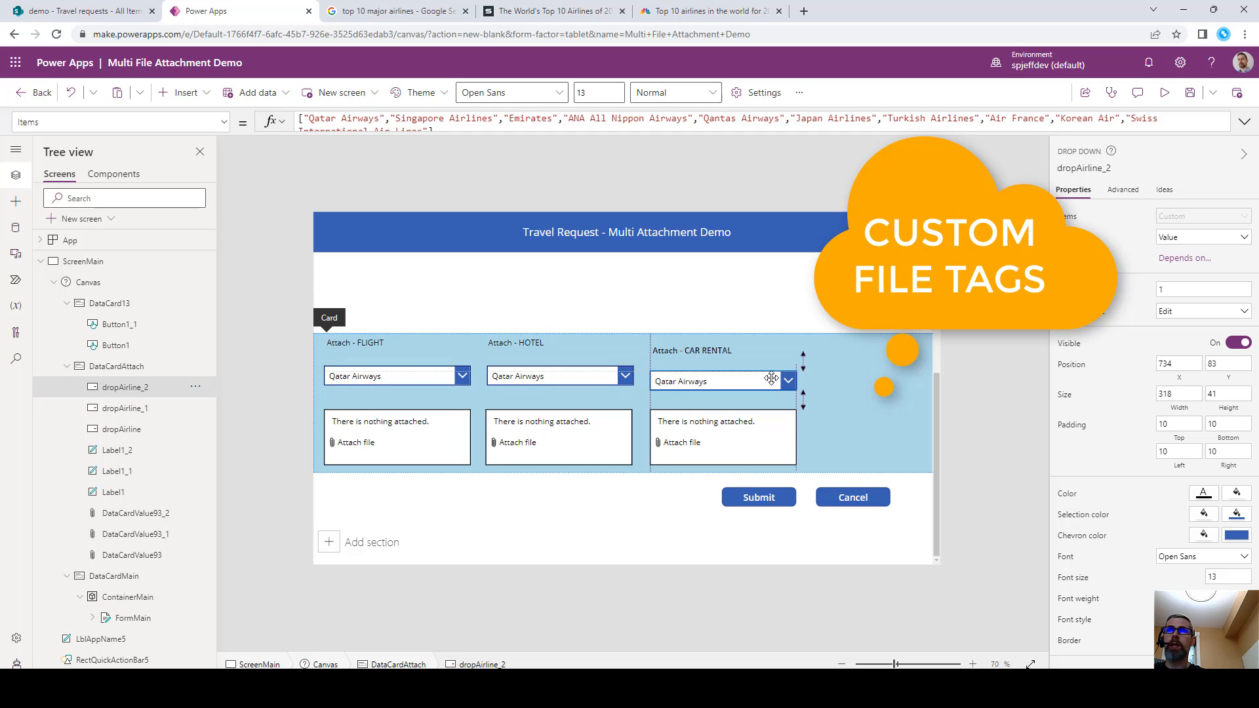
left_click(683, 392)
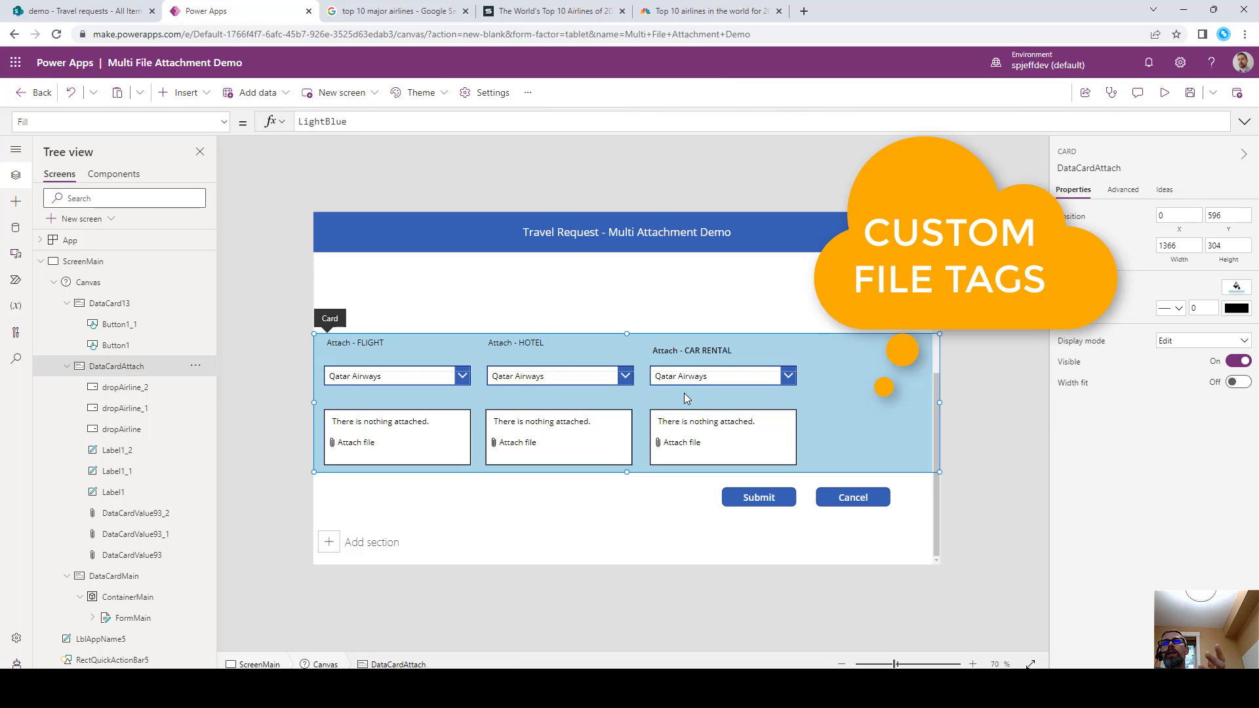
Insert a check box between the car rental drop down and its attachments control, at about 734, 117.
left_click(190, 97)
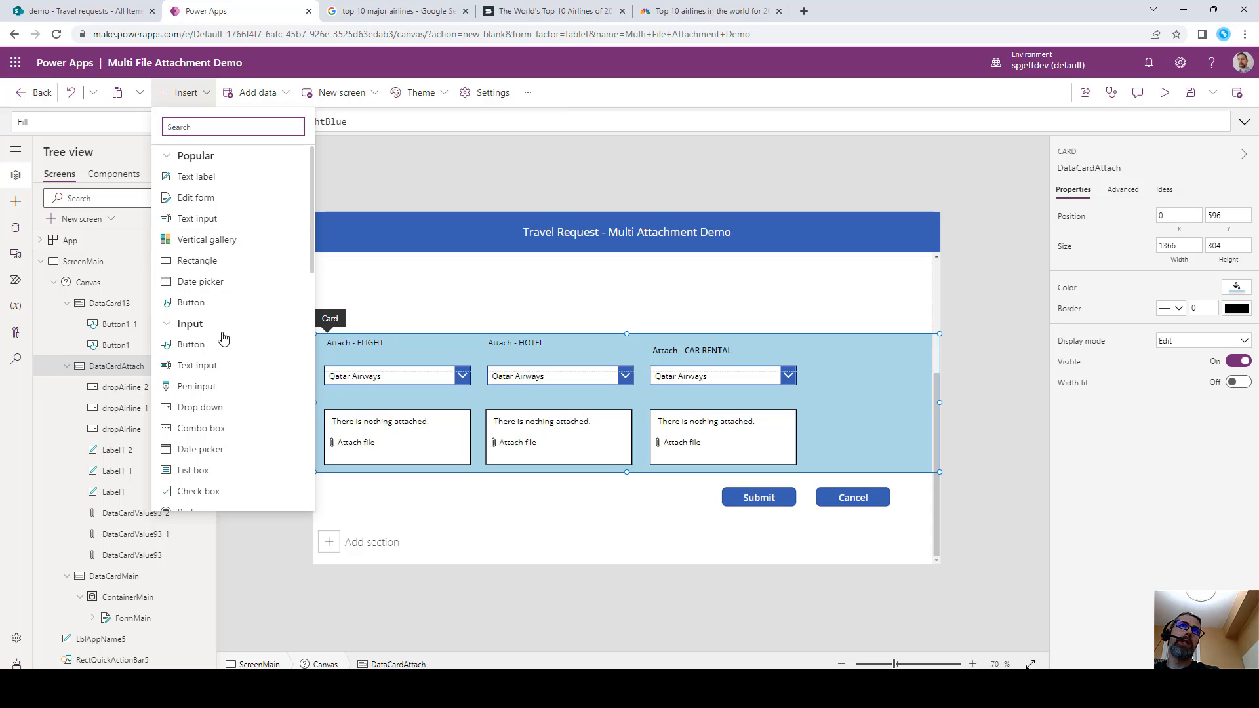
scroll(213, 332, "down", 2)
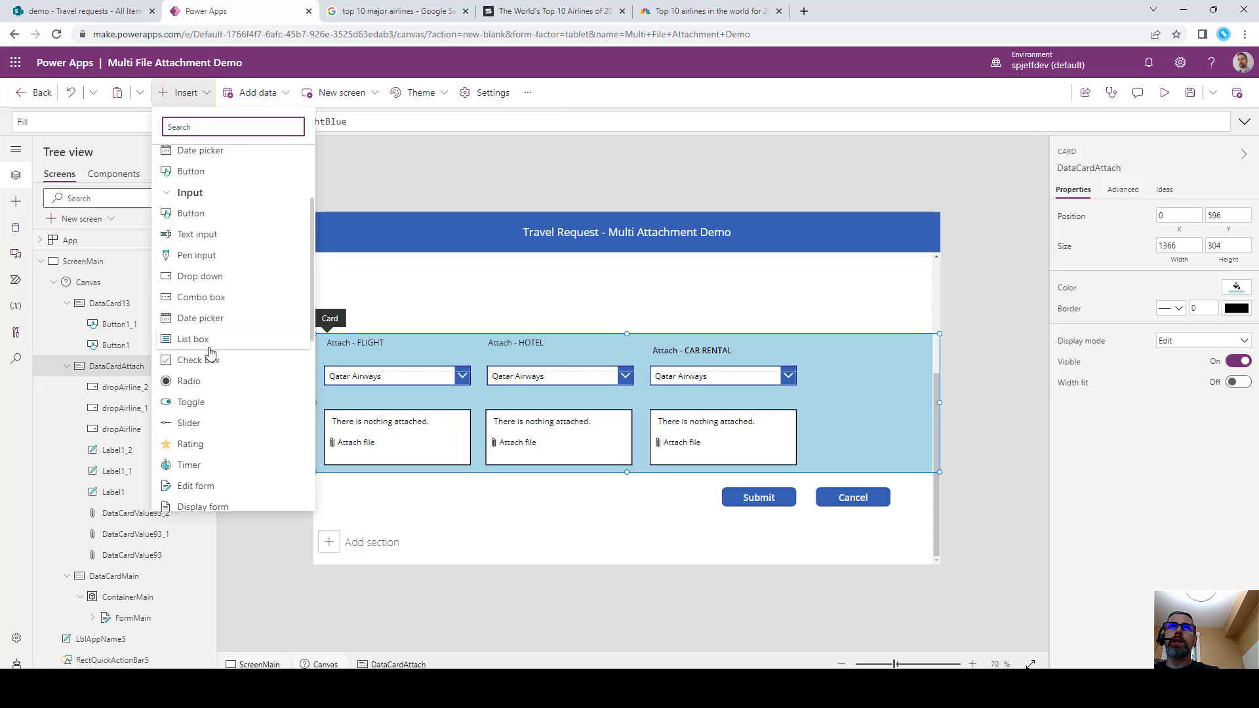
left_click(209, 359)
left_click_drag(380, 362, 697, 398)
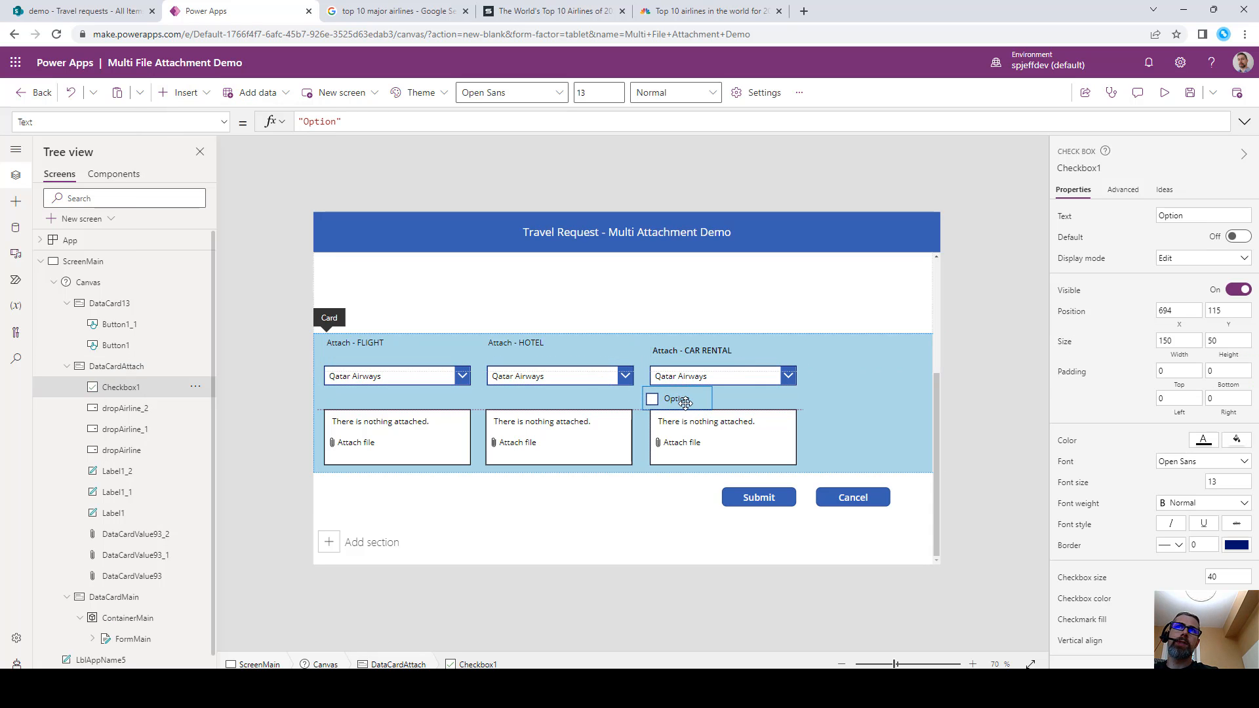
Set the check box's text to "Insurance Added" and enlarge the box to about 217 by 54.
double_click(322, 118)
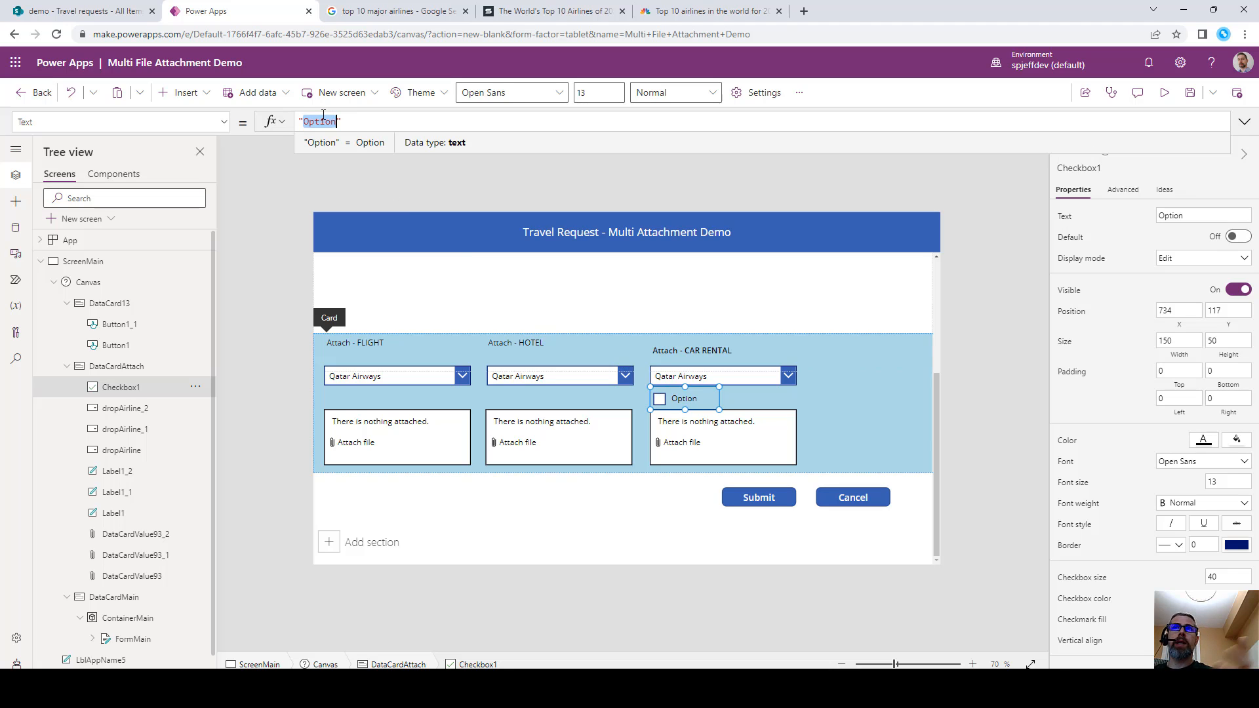
type("Ins")
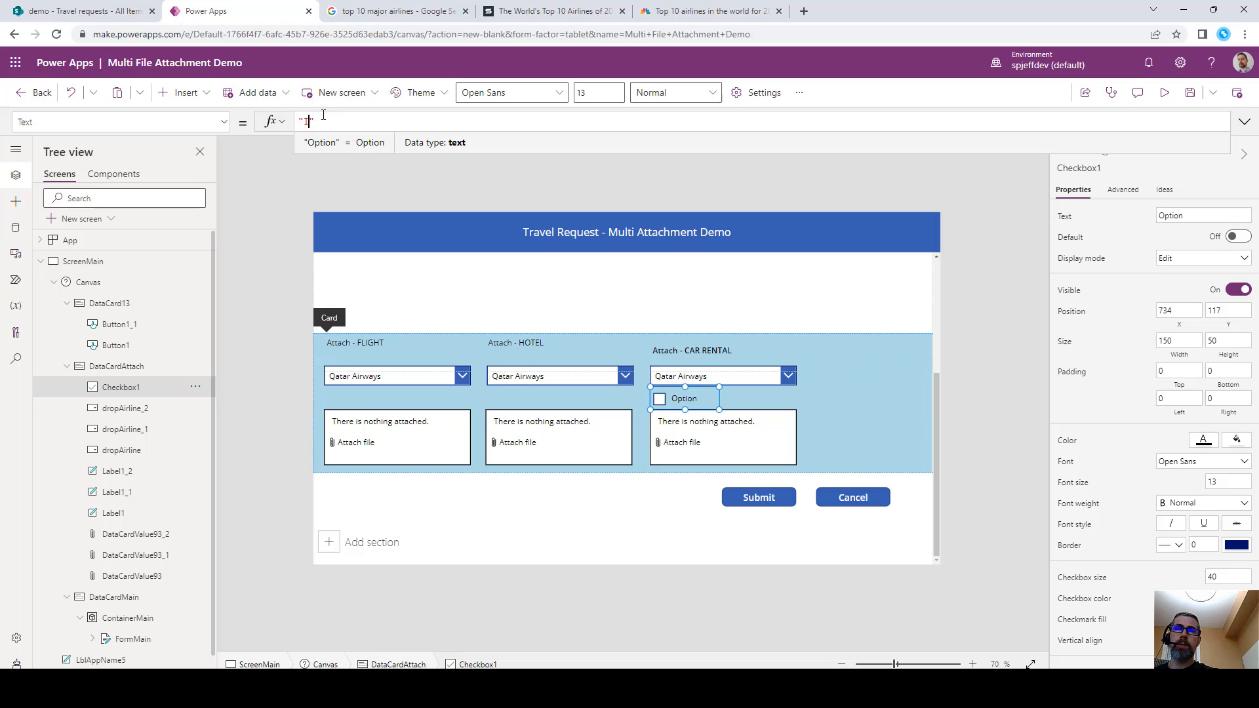
type("urance ")
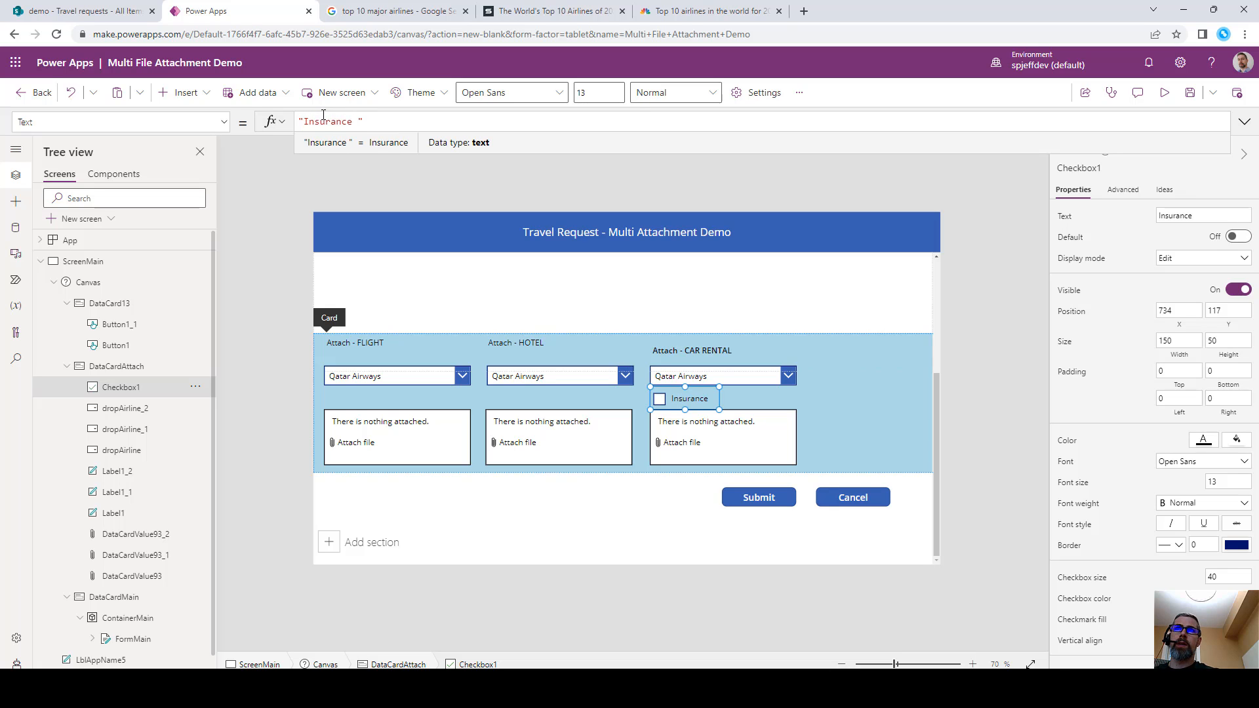
type("Added")
left_click(688, 400)
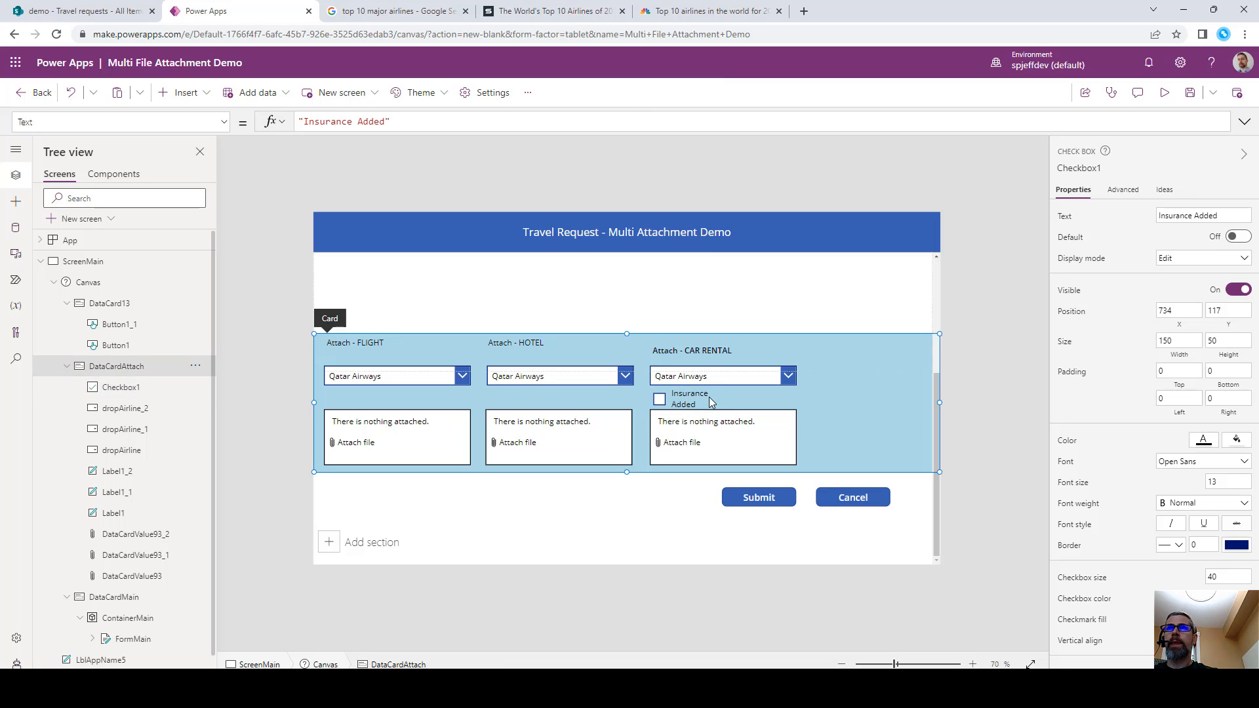
left_click_drag(719, 387, 749, 387)
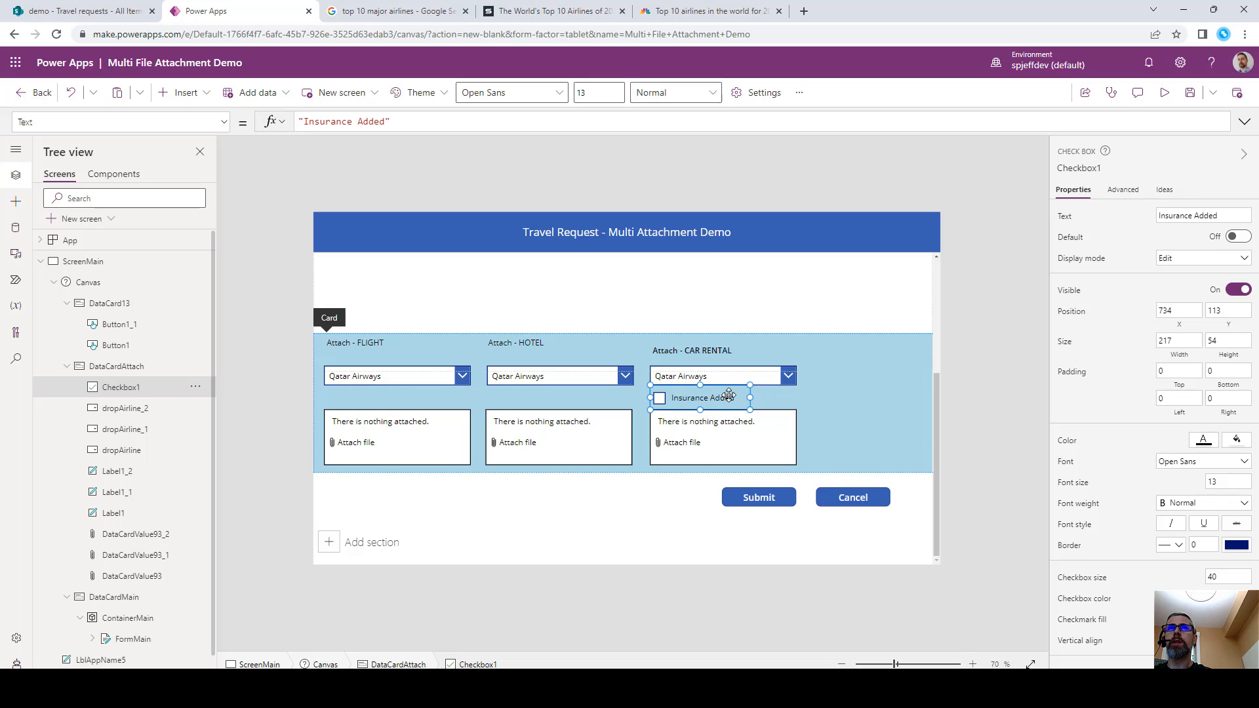
left_click(178, 93)
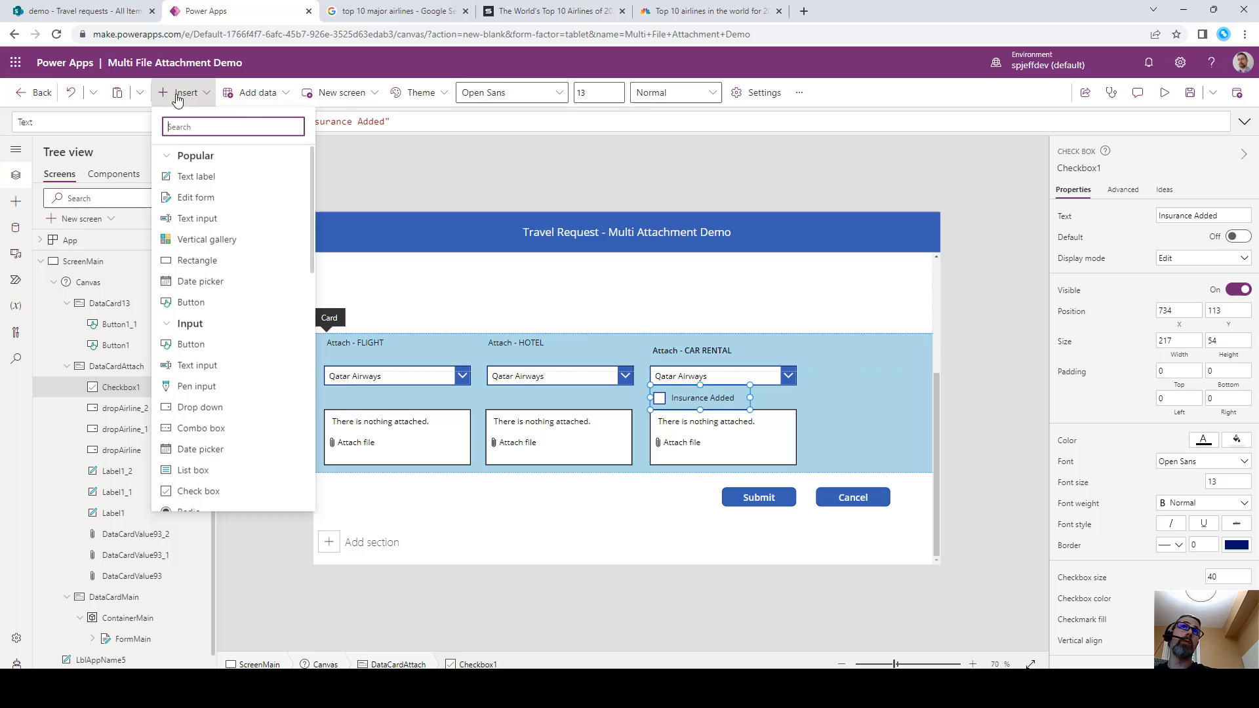
left_click(206, 175)
left_click_drag(379, 361, 371, 397)
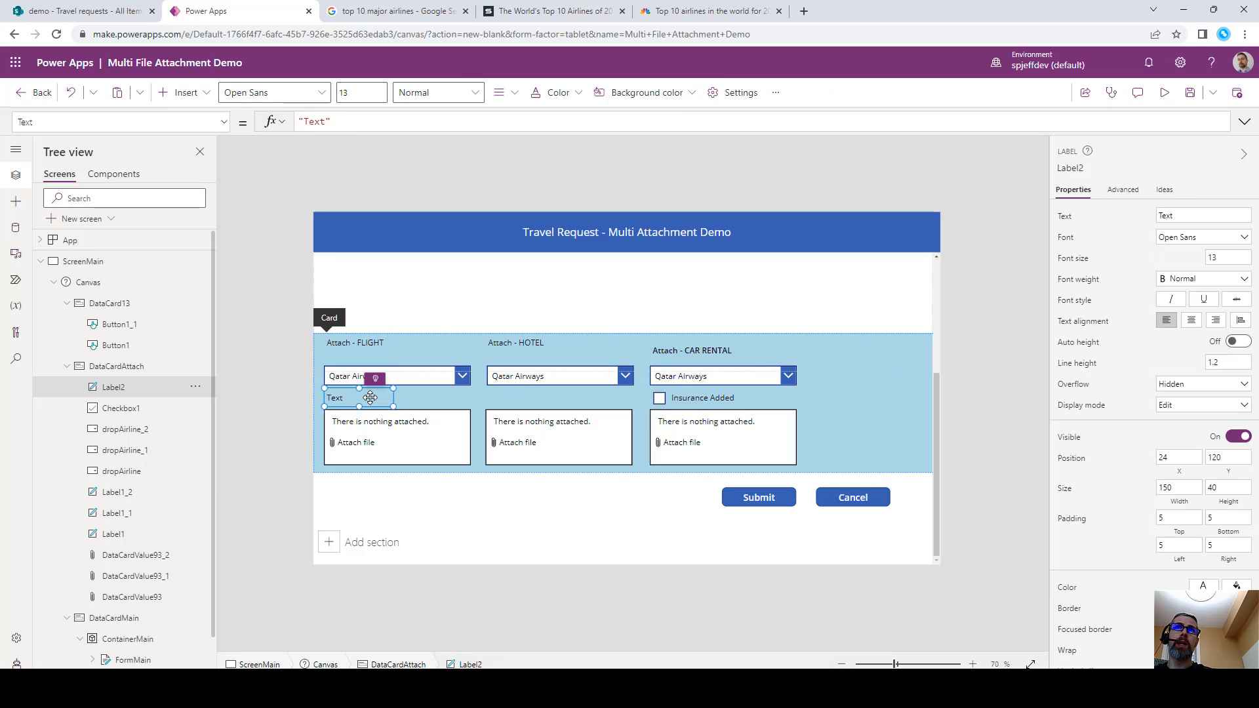
key("Delete")
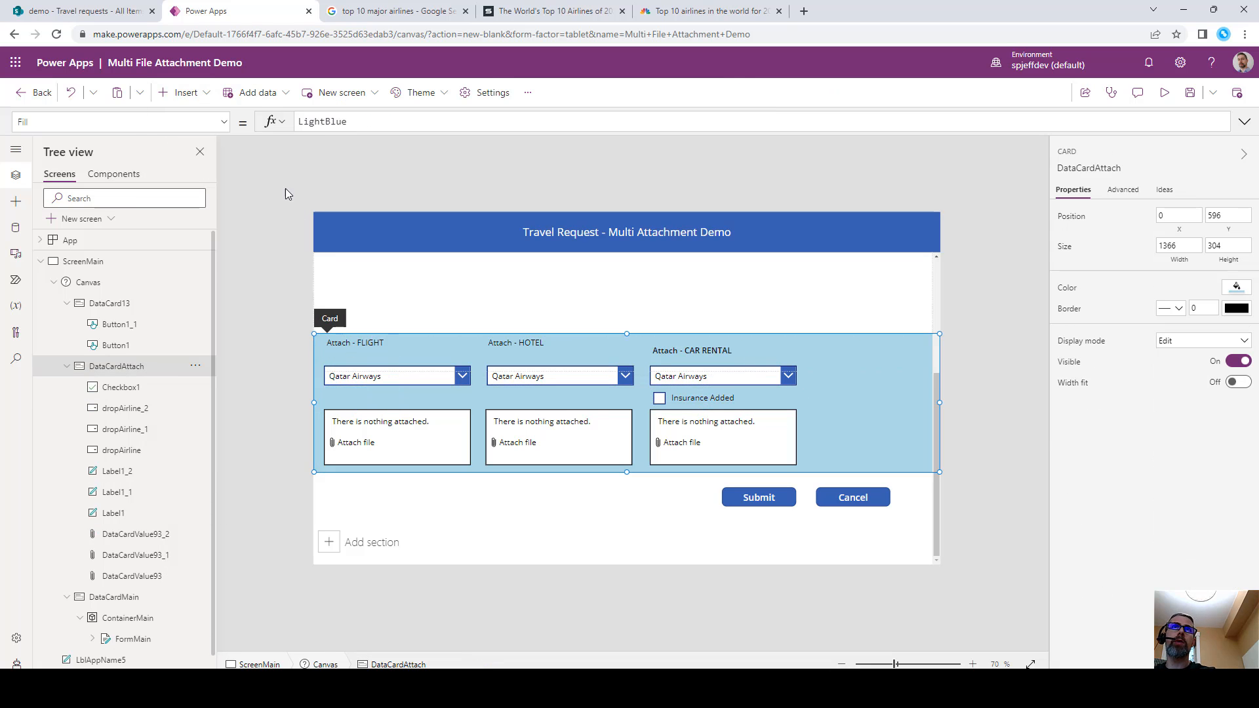
left_click(185, 93)
left_click(208, 176)
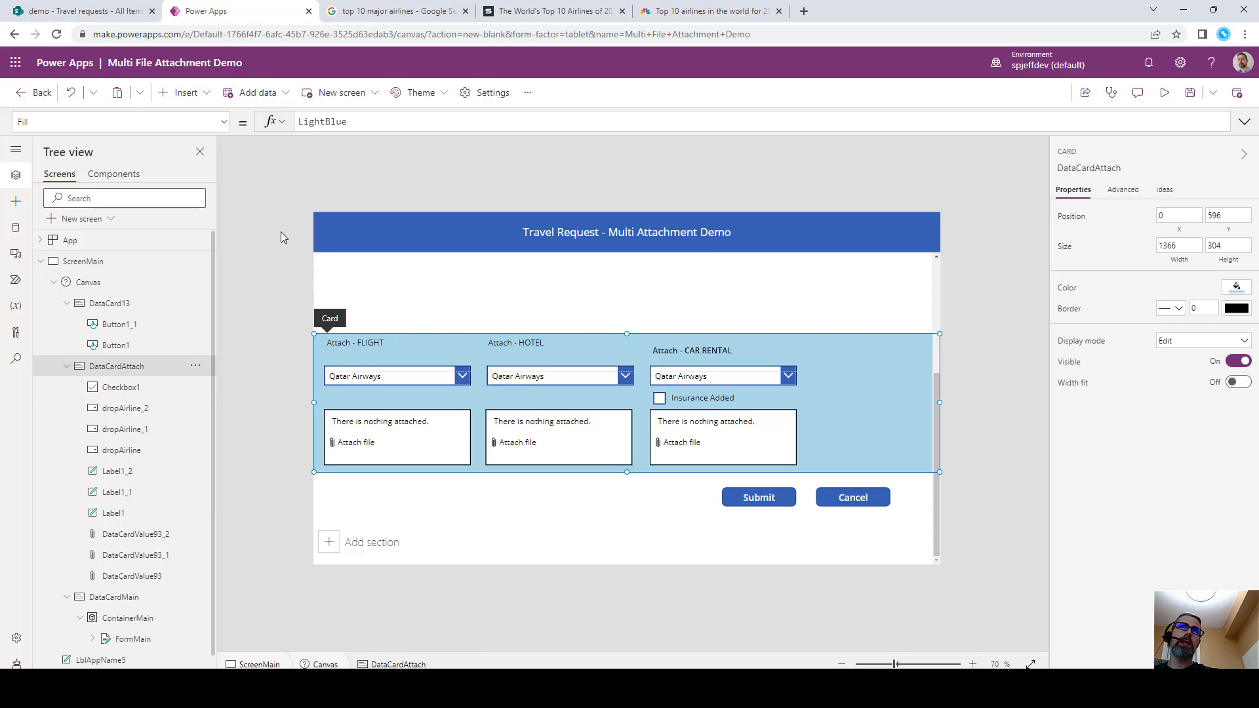
left_click_drag(380, 371, 377, 384)
key("Delete")
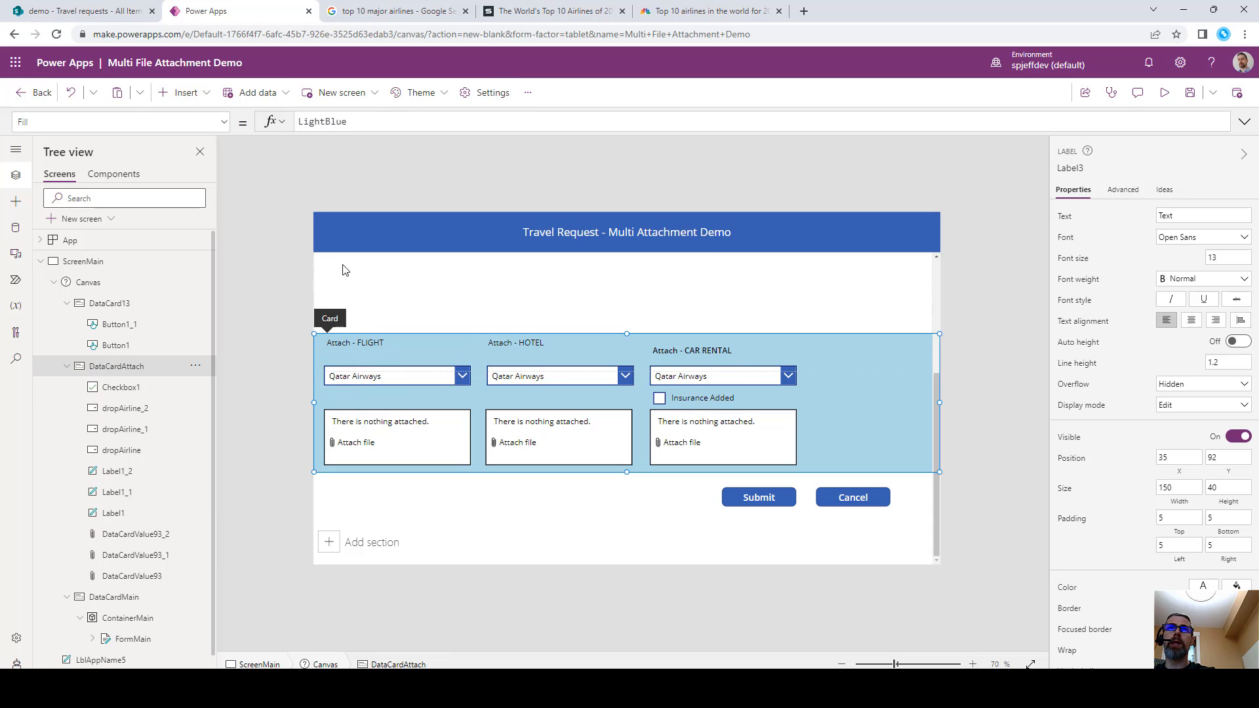
Insert a text input below the flight drop down at 24, 120, 320 wide, with the default text "Frequent Flyer #".
left_click(200, 93)
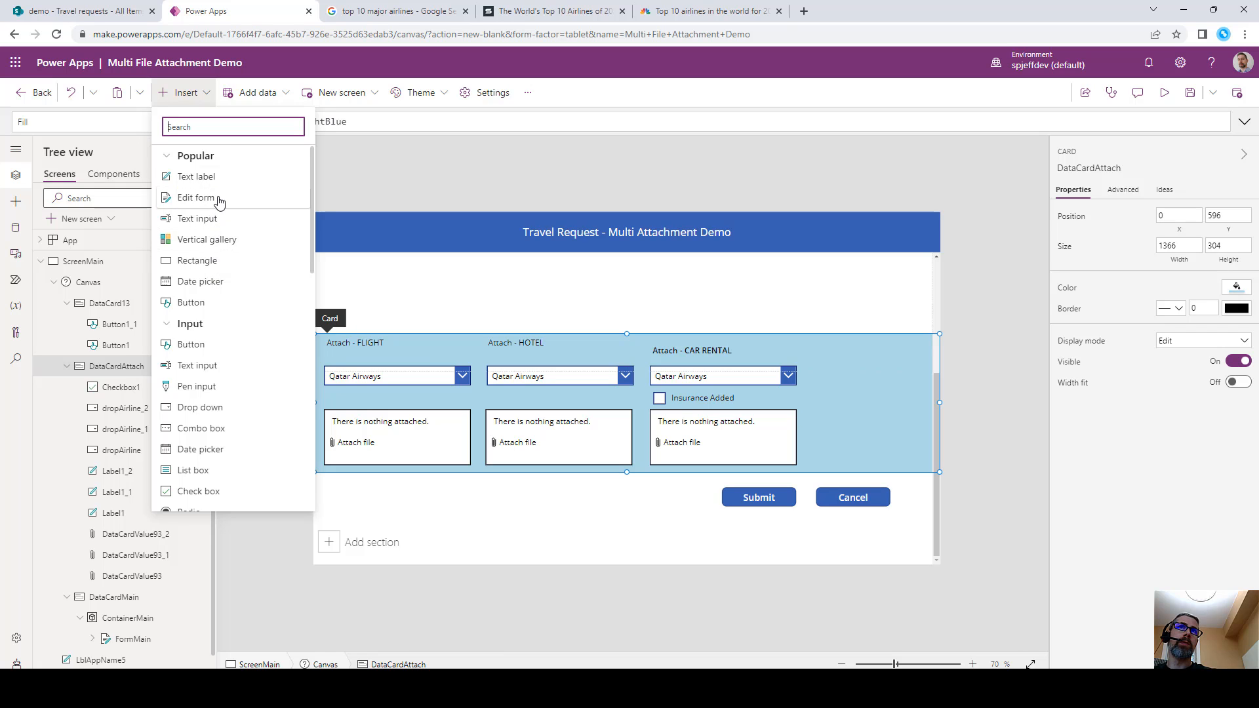
left_click(214, 218)
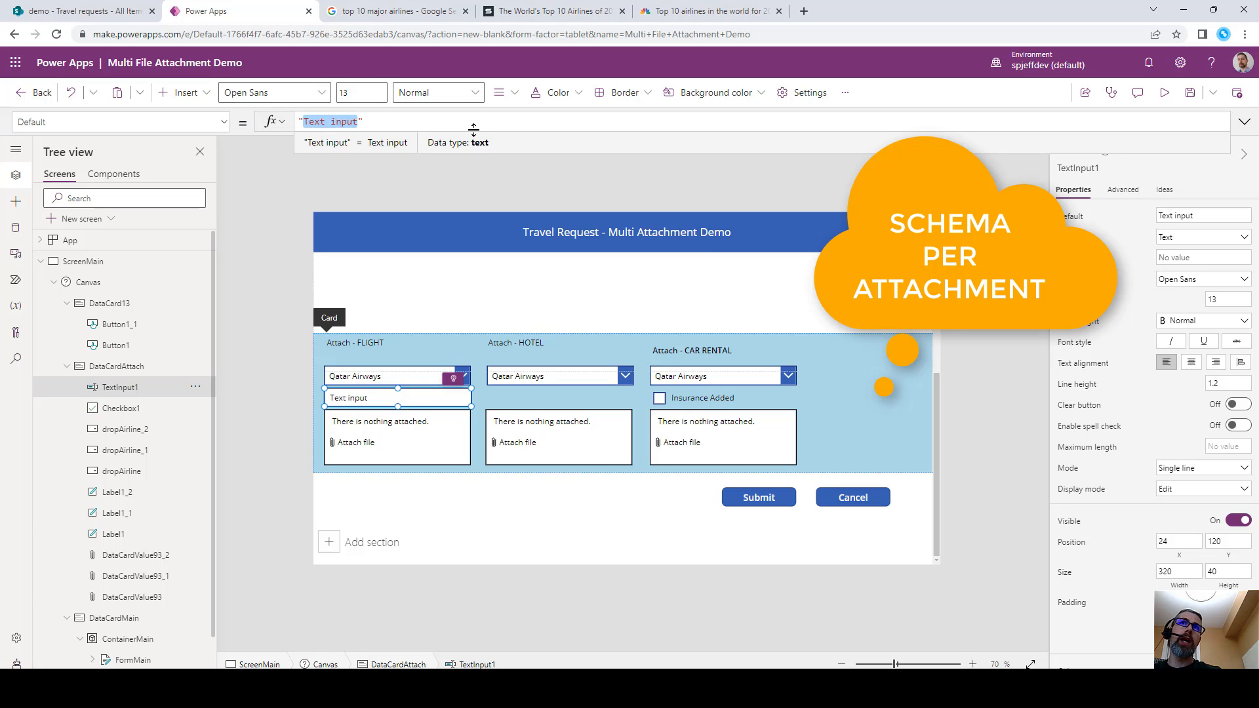
key("BackSpace")
type("Frequent")
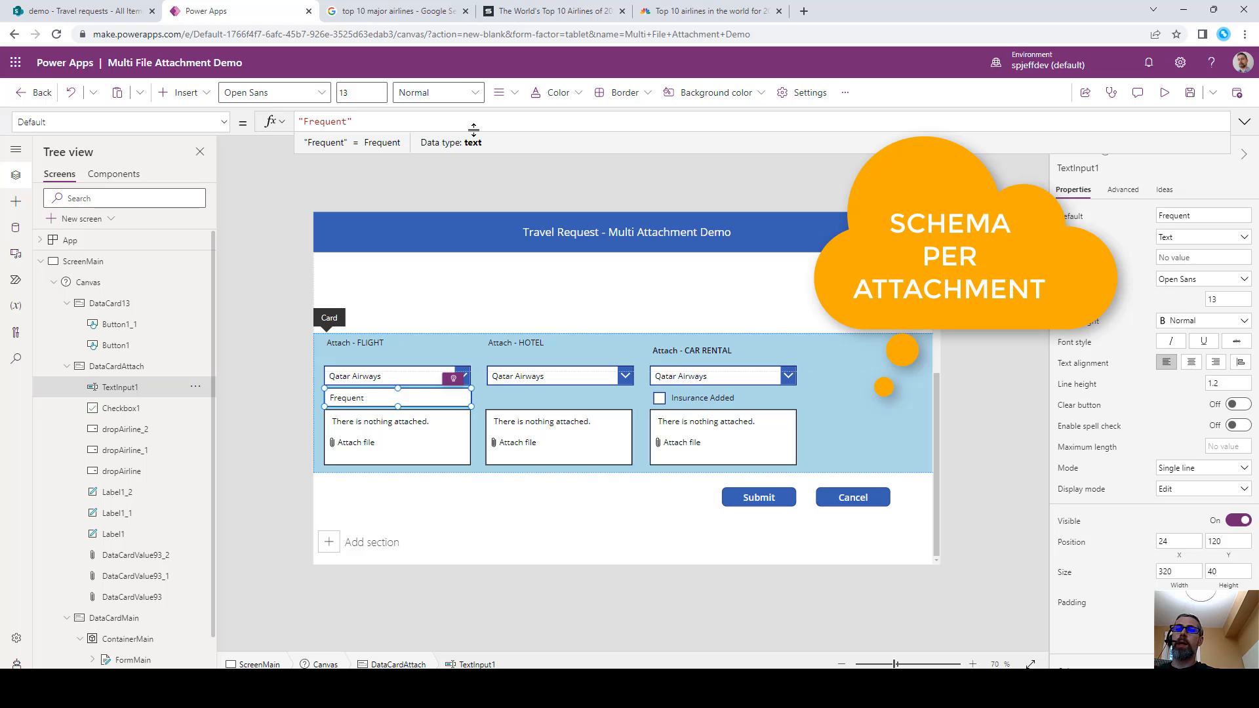
type(" Flyer #")
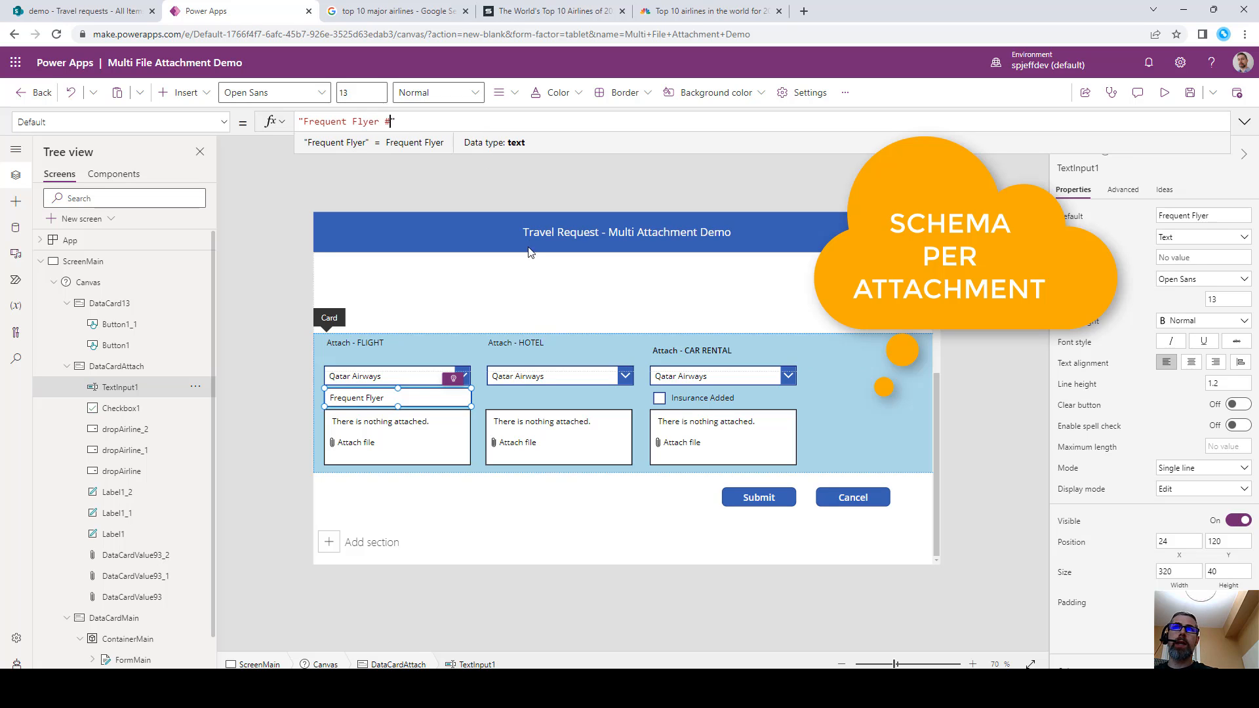
left_click(484, 375)
left_click(468, 405)
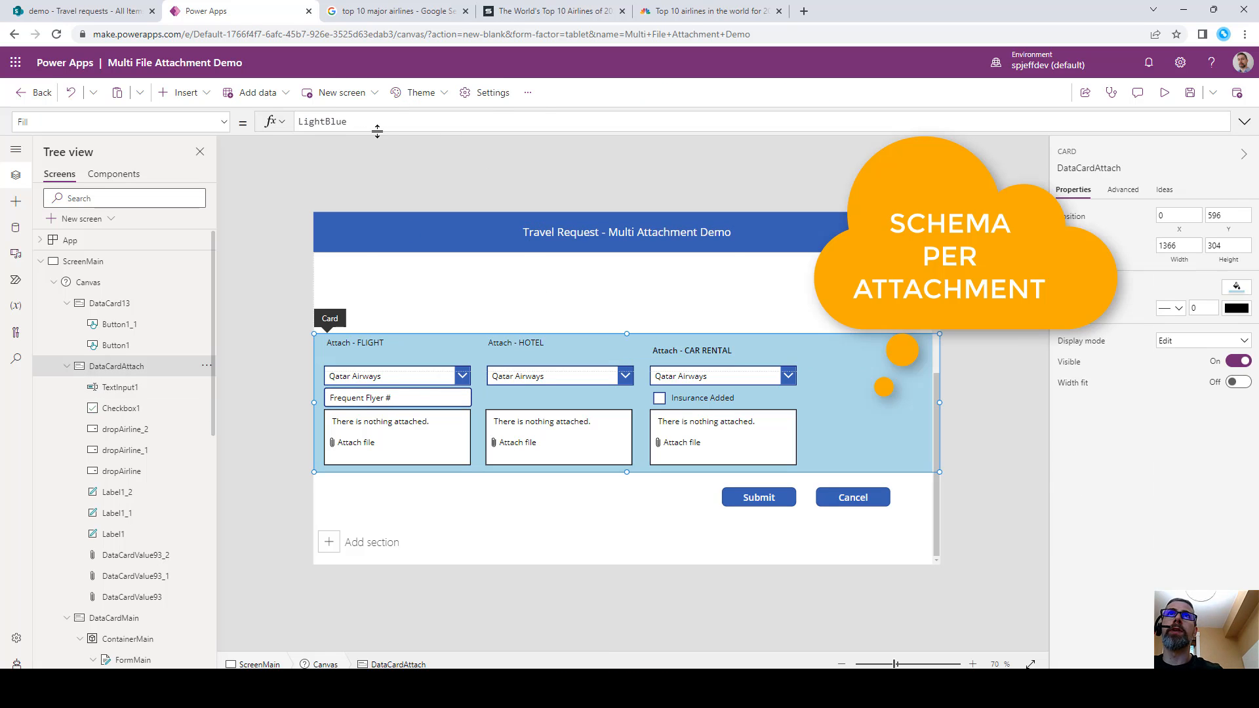
Move the three drop downs, the frequent flyer input and the insurance check box up together slightly, placing the drop downs at Y 64.
left_click(431, 391)
left_click(441, 378)
left_click(441, 379)
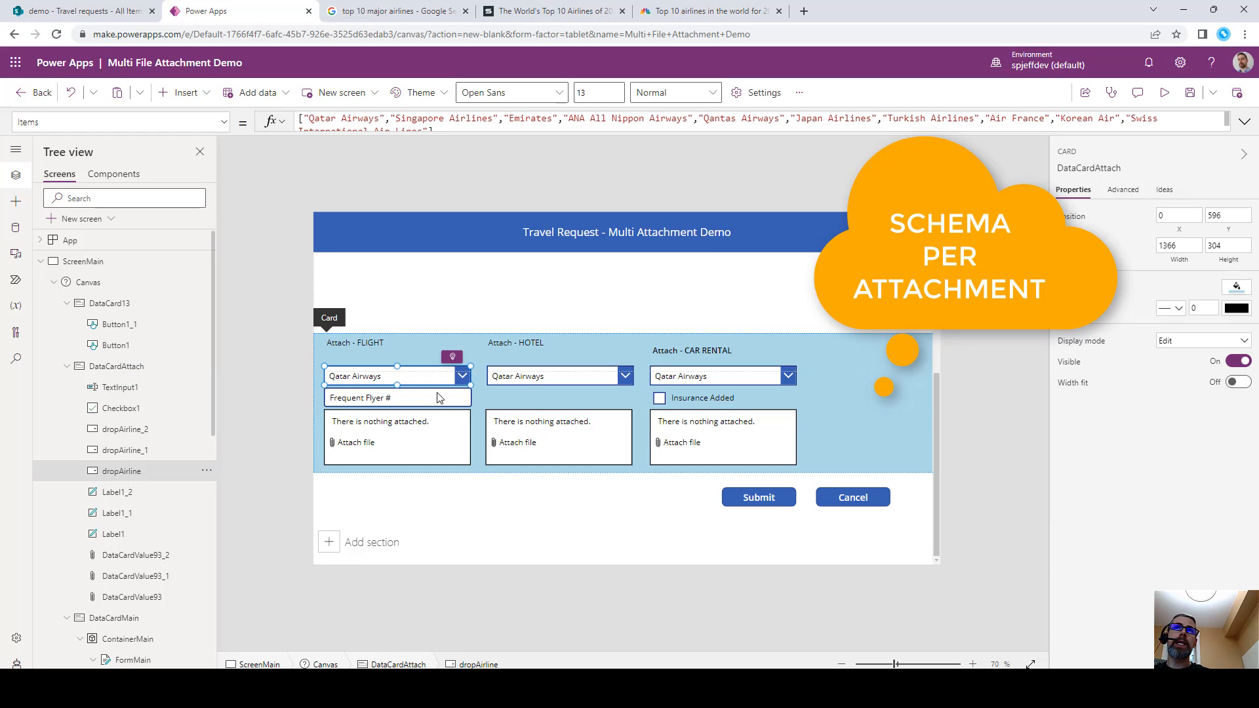
left_click(440, 395, "ctrl")
left_click(525, 379, "ctrl")
left_click(679, 378, "ctrl")
left_click(681, 396, "ctrl")
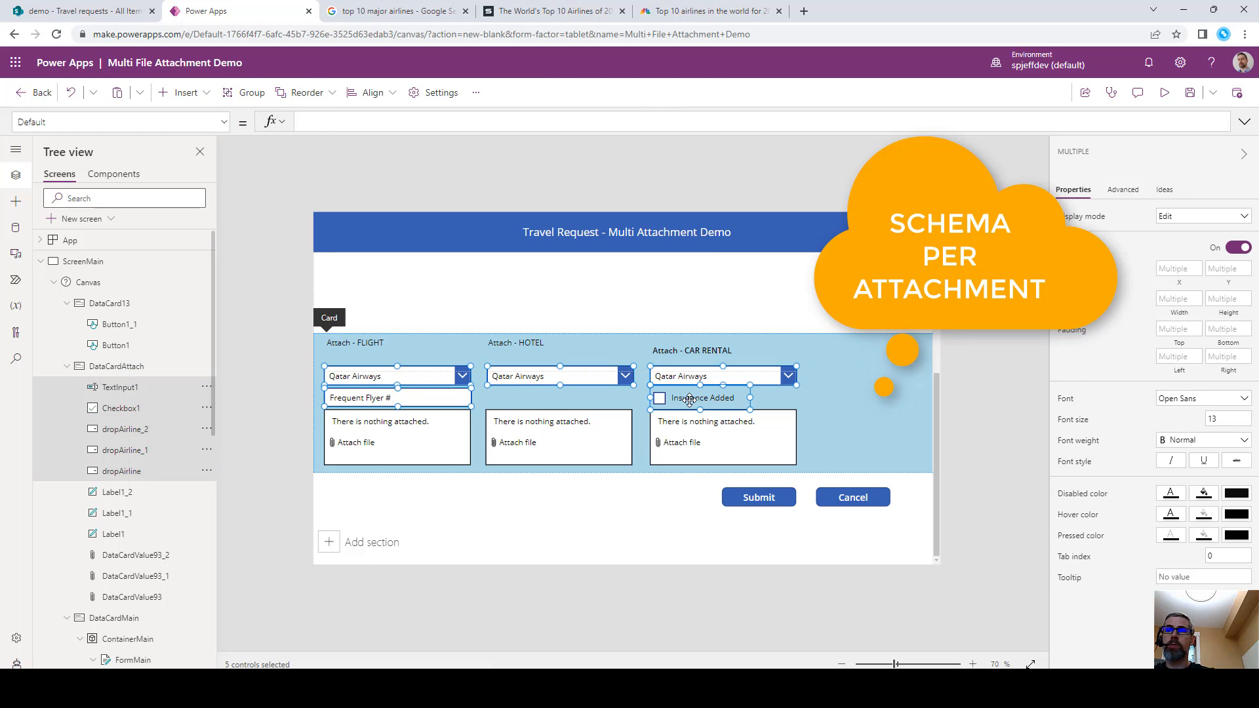
left_click(820, 393)
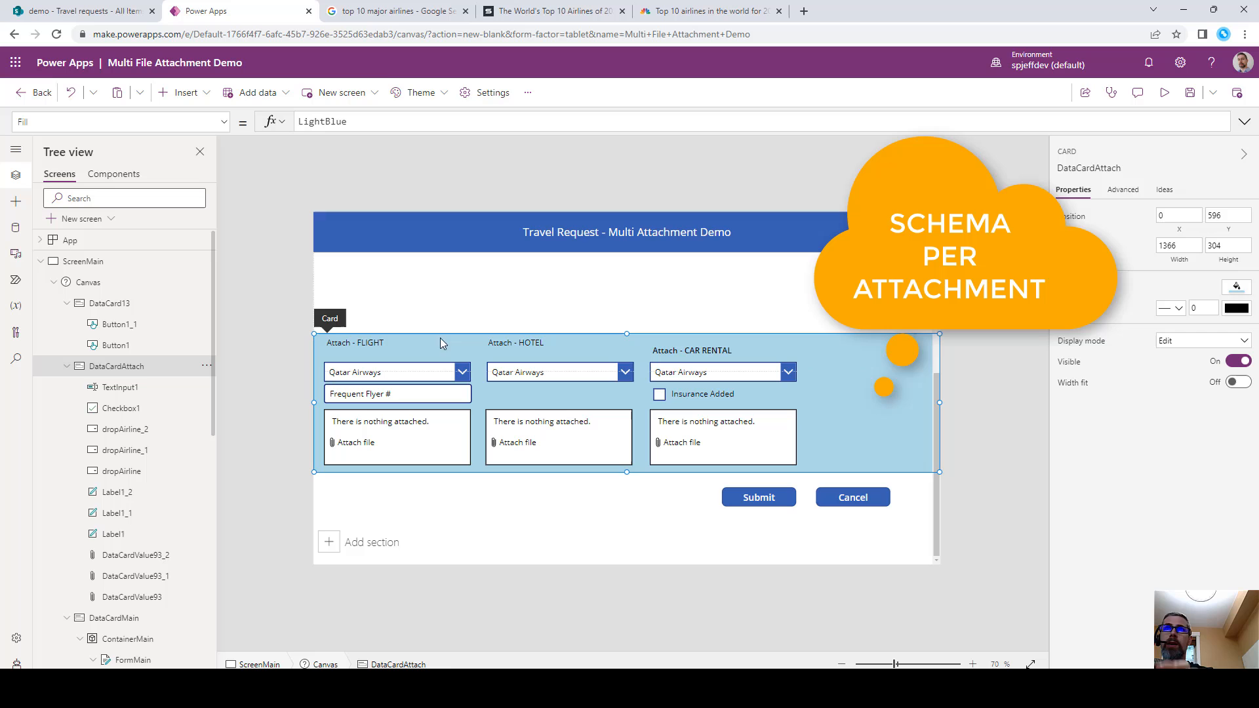
Align the FLIGHT, HOTEL and CAR RENTAL attachment labels along their top edges.
left_click(388, 340)
left_click(521, 342, "ctrl")
left_click(682, 352, "ctrl")
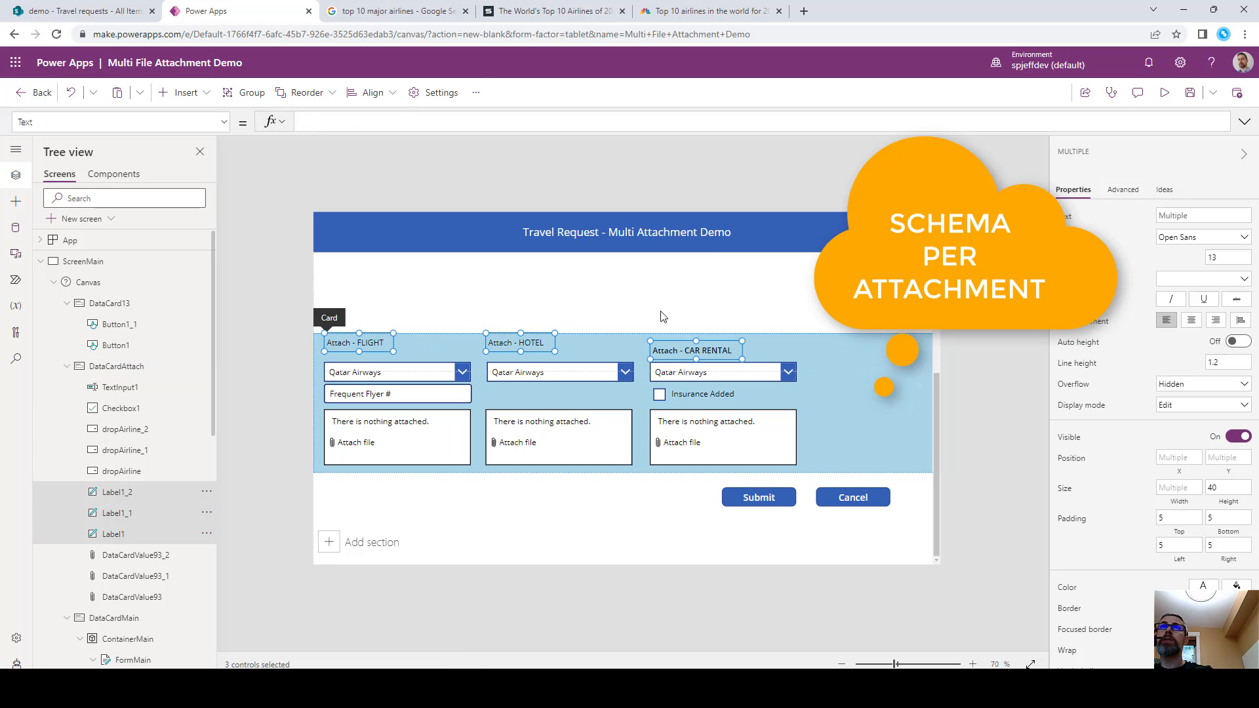
left_click(390, 93)
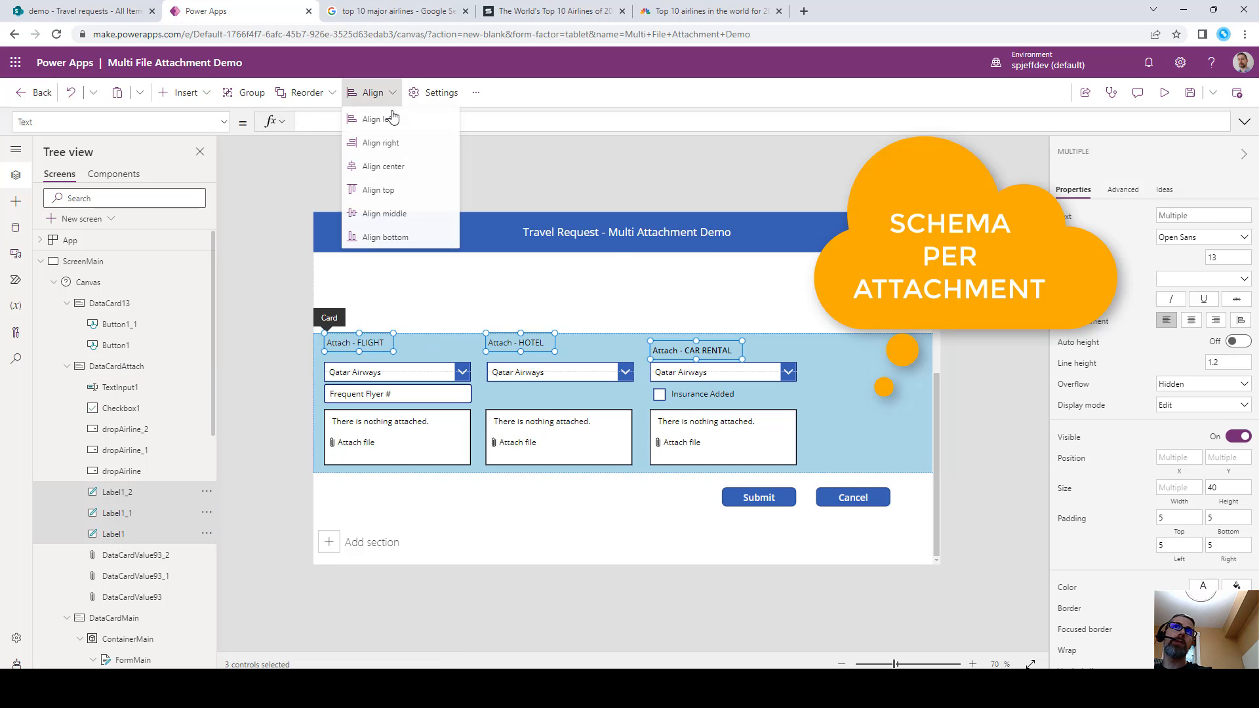
left_click(411, 192)
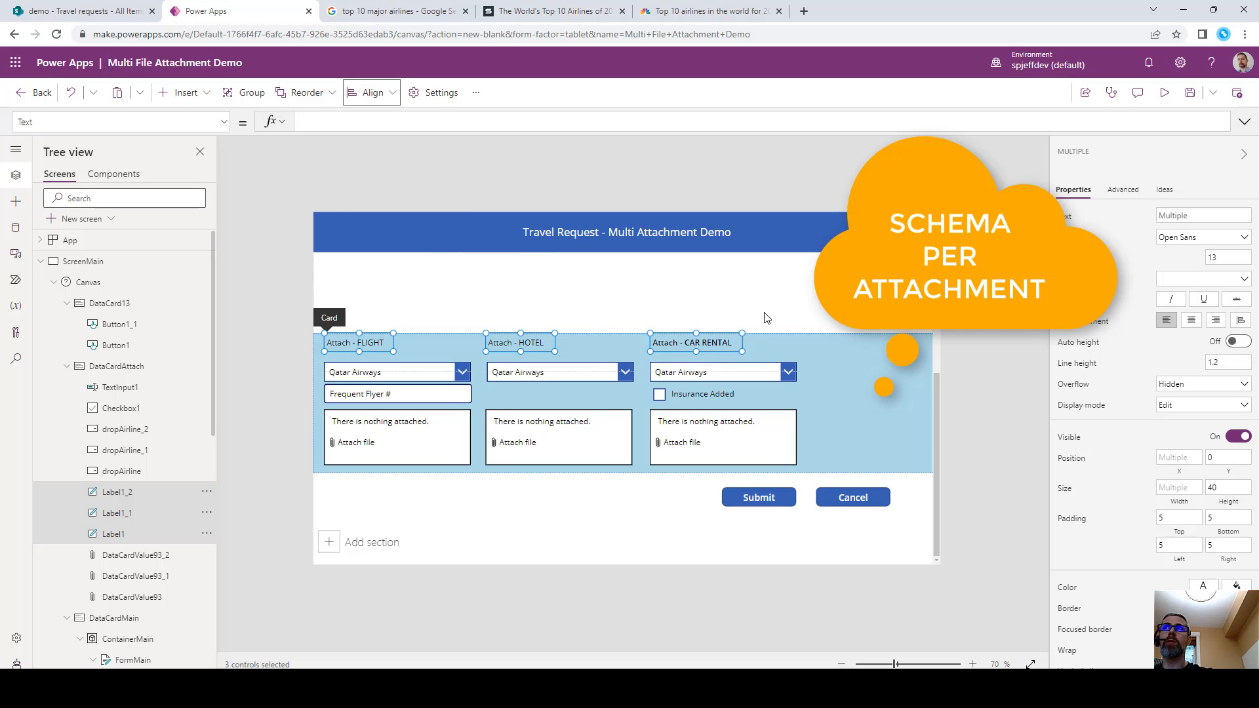
Make the three attachment labels bold and shift them slightly down toward the drop downs.
left_click(1210, 279)
left_click(1238, 293)
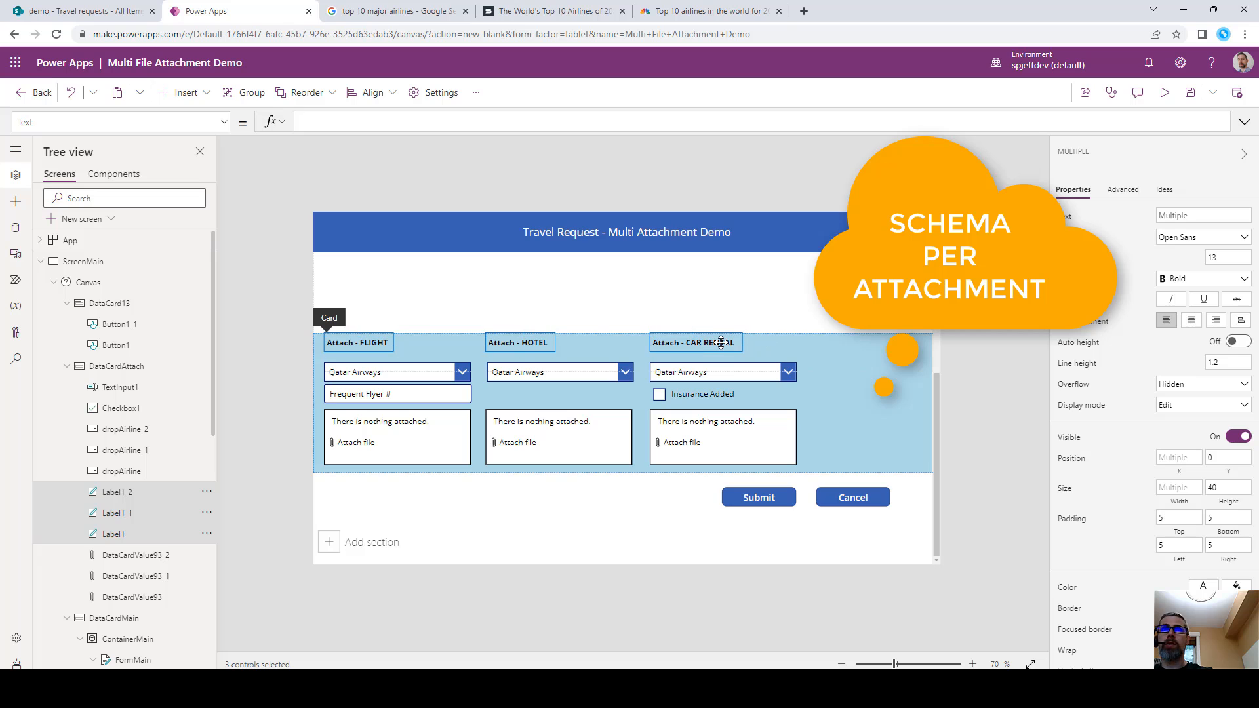
left_click(856, 360)
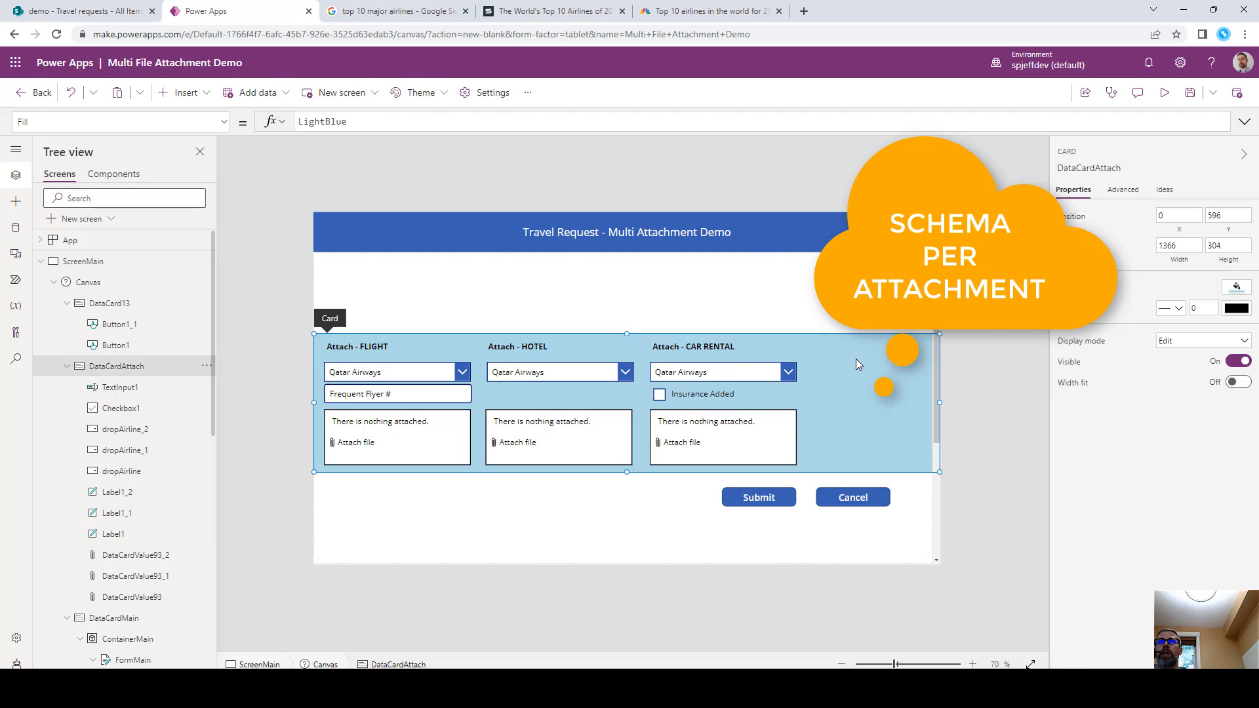
In Notepad++, convert the list of hotel companies into one comma-separated line of quoted names and copy it.
scroll(856, 359, "up", 3)
scroll(853, 360, "down", 1)
scroll(852, 407, "down", 3)
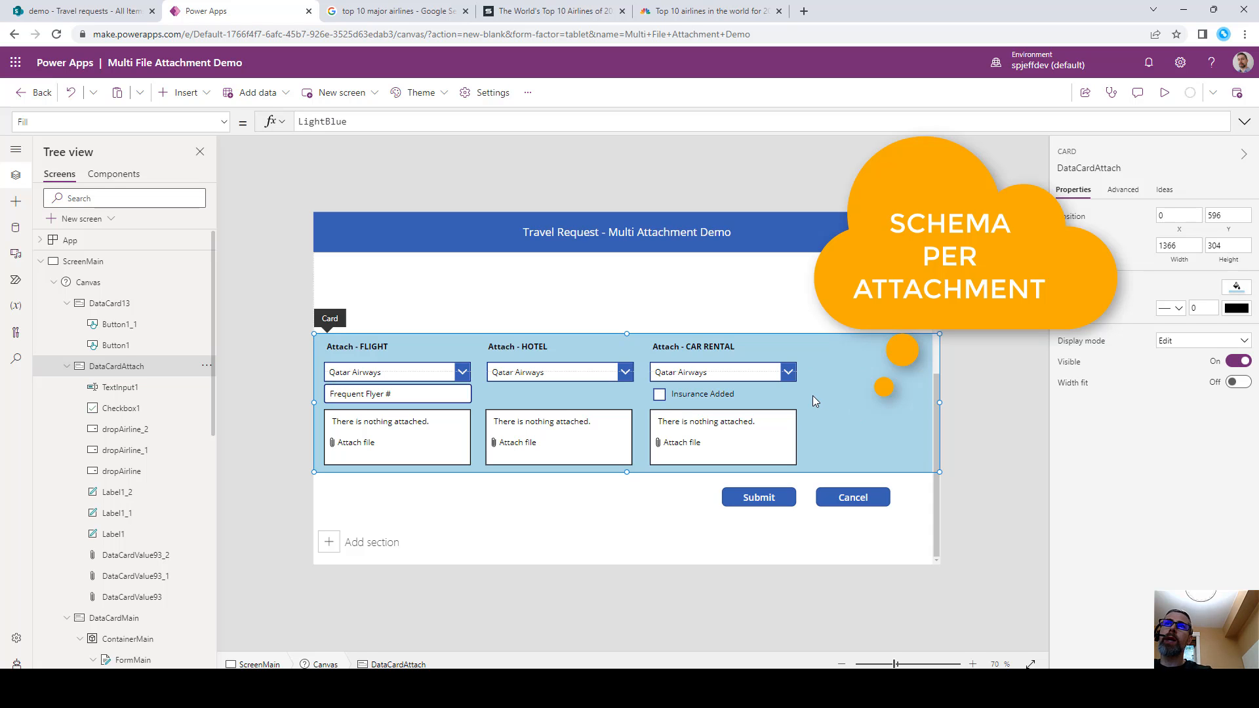
left_click(549, 372)
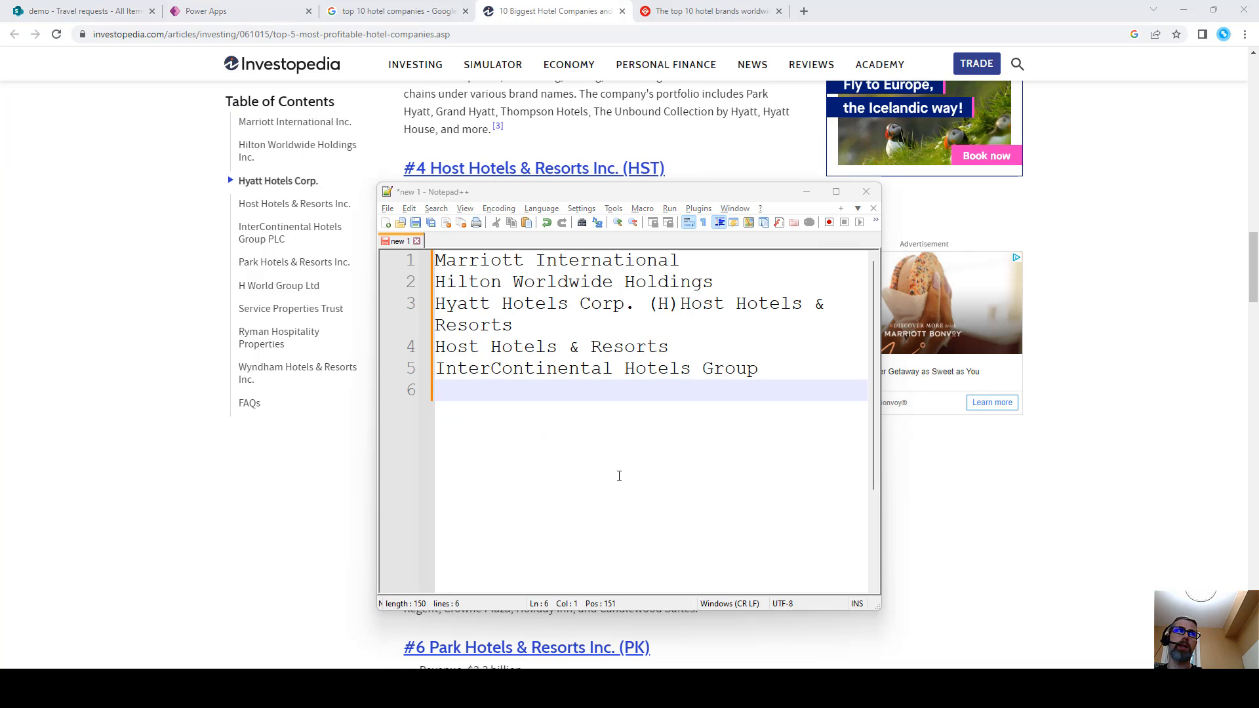
key("alt+a")
key("Escape")
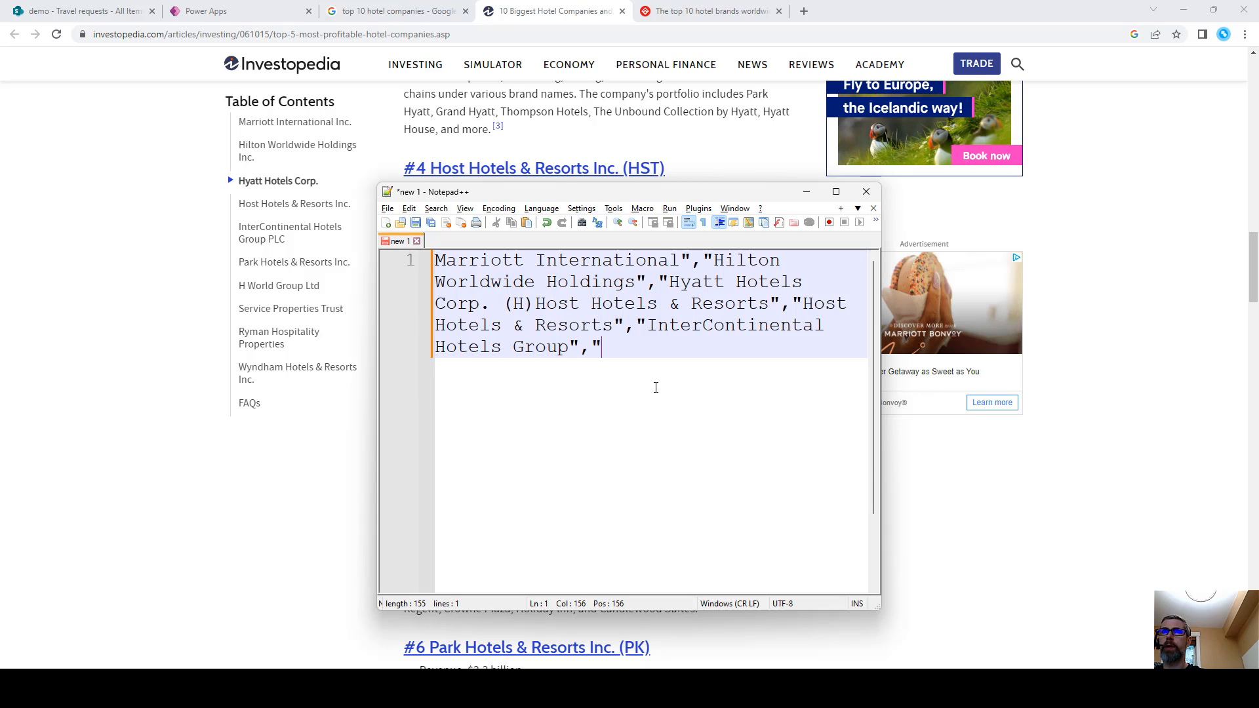
key("BackSpace")
key("BackSpace")
key("ctrl+Home")
type("\"")
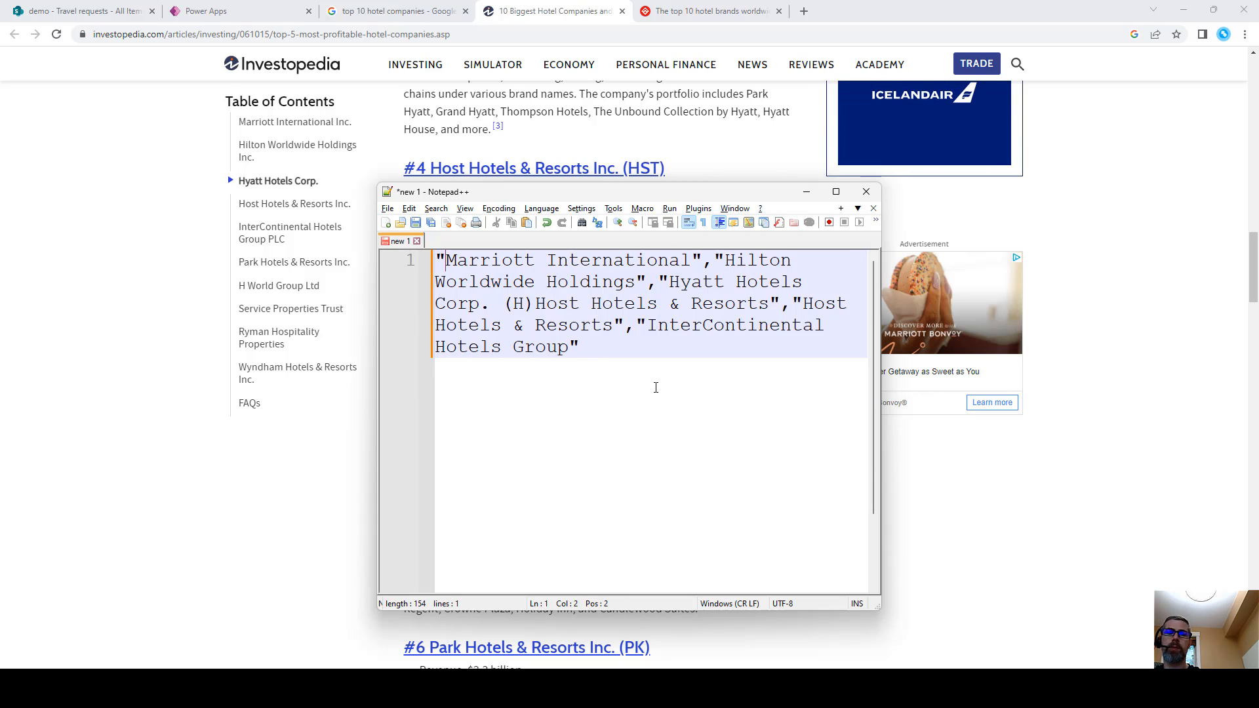
key("ctrl+a")
key("ctrl+c")
Back in Power Apps, replace the hotel drop down's Items with the copied hotel names, enclosed in square brackets.
left_click(270, 17)
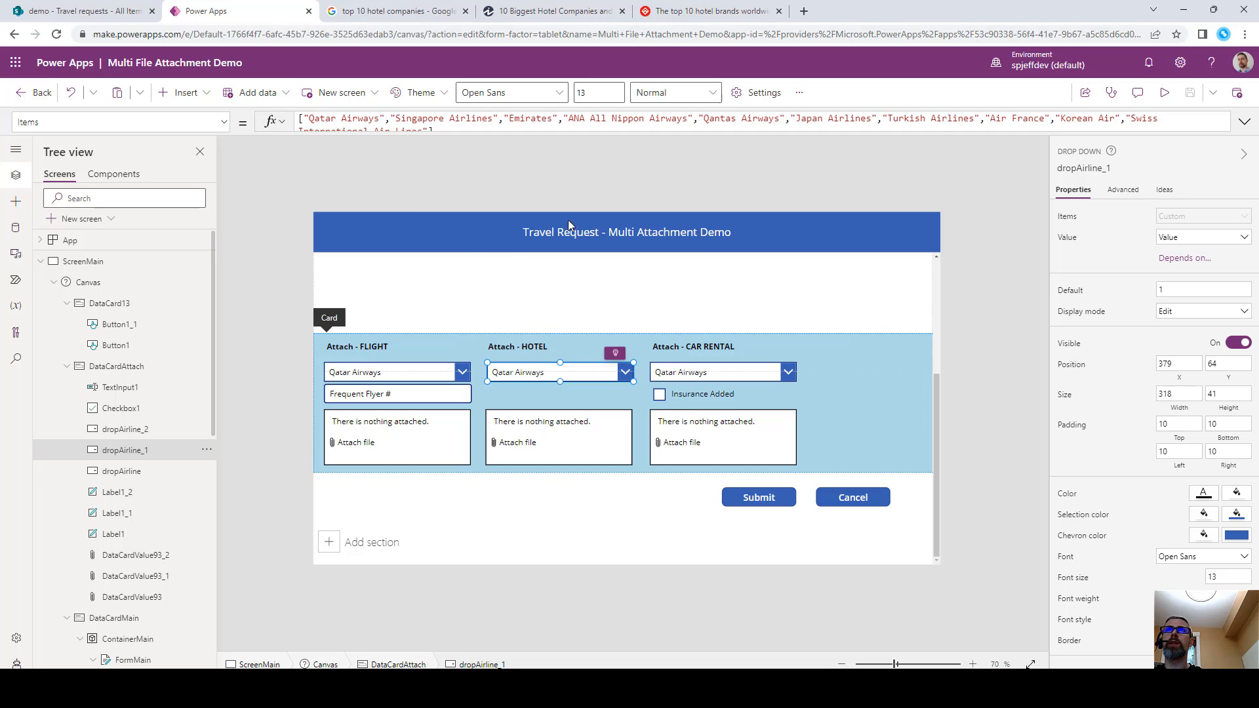
left_click(593, 120)
key("ctrl+a")
key("ctrl+v")
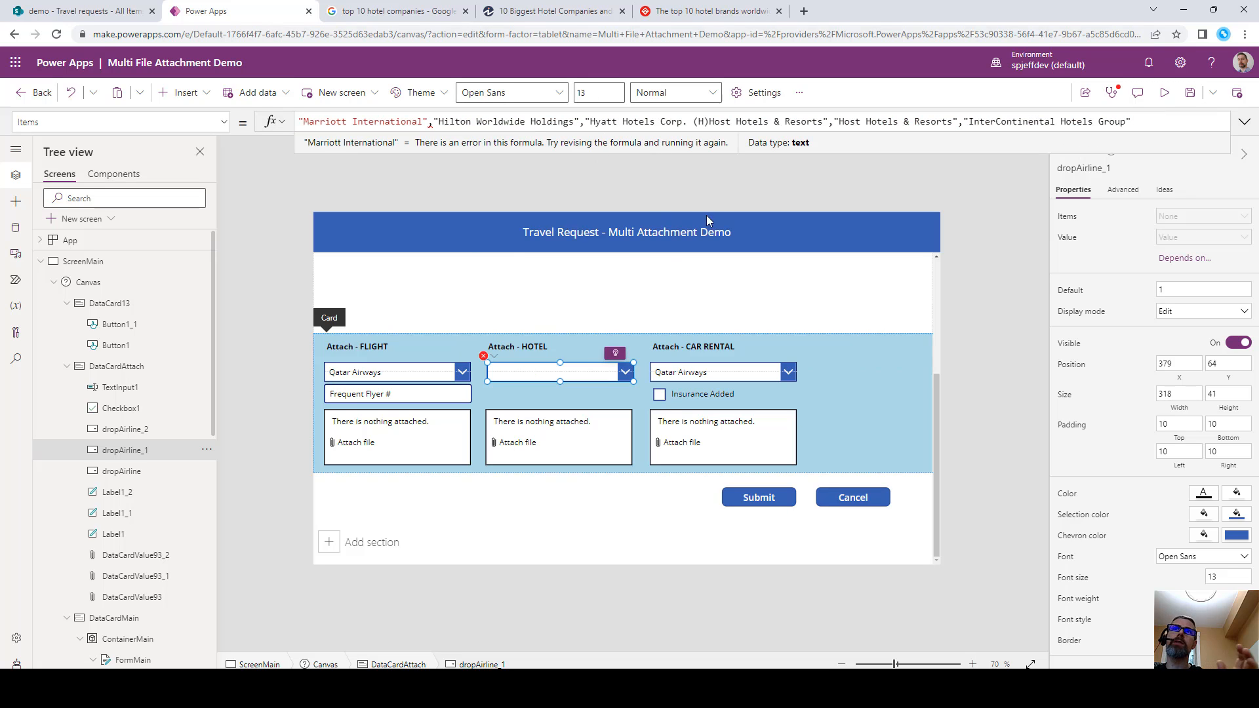
left_click(438, 122)
key("Home")
type("[")
key("End")
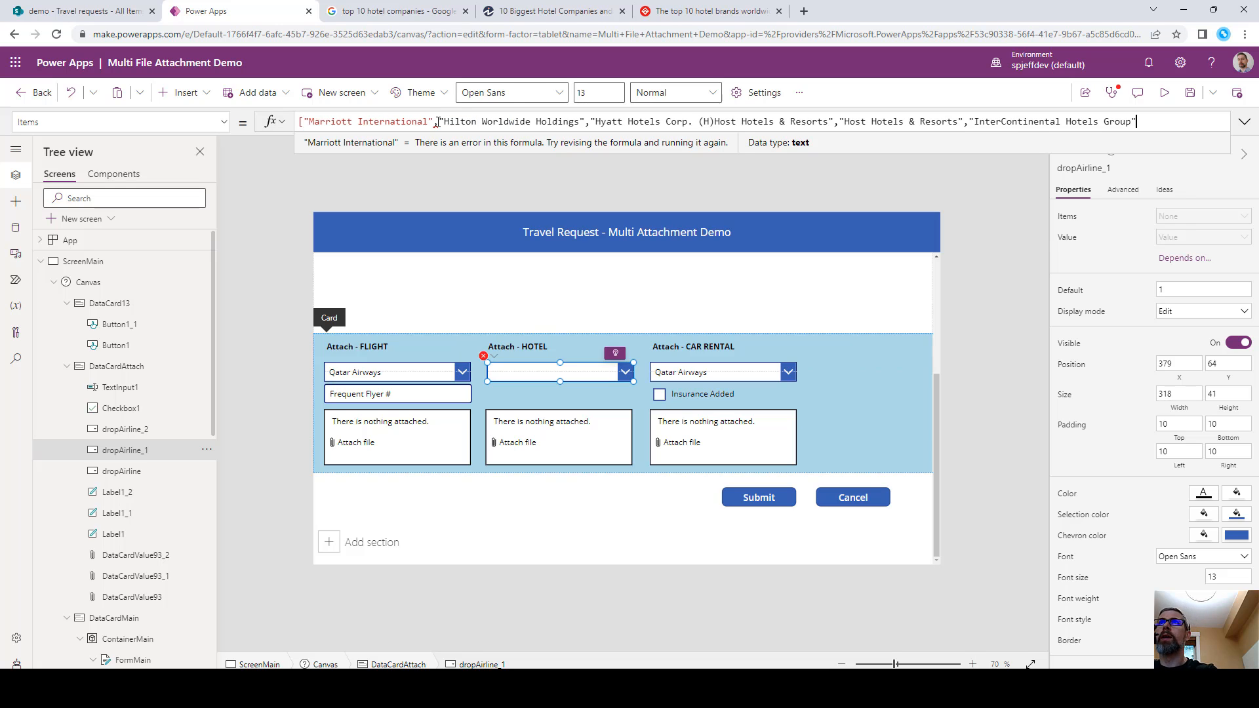
type("]")
left_click(883, 394)
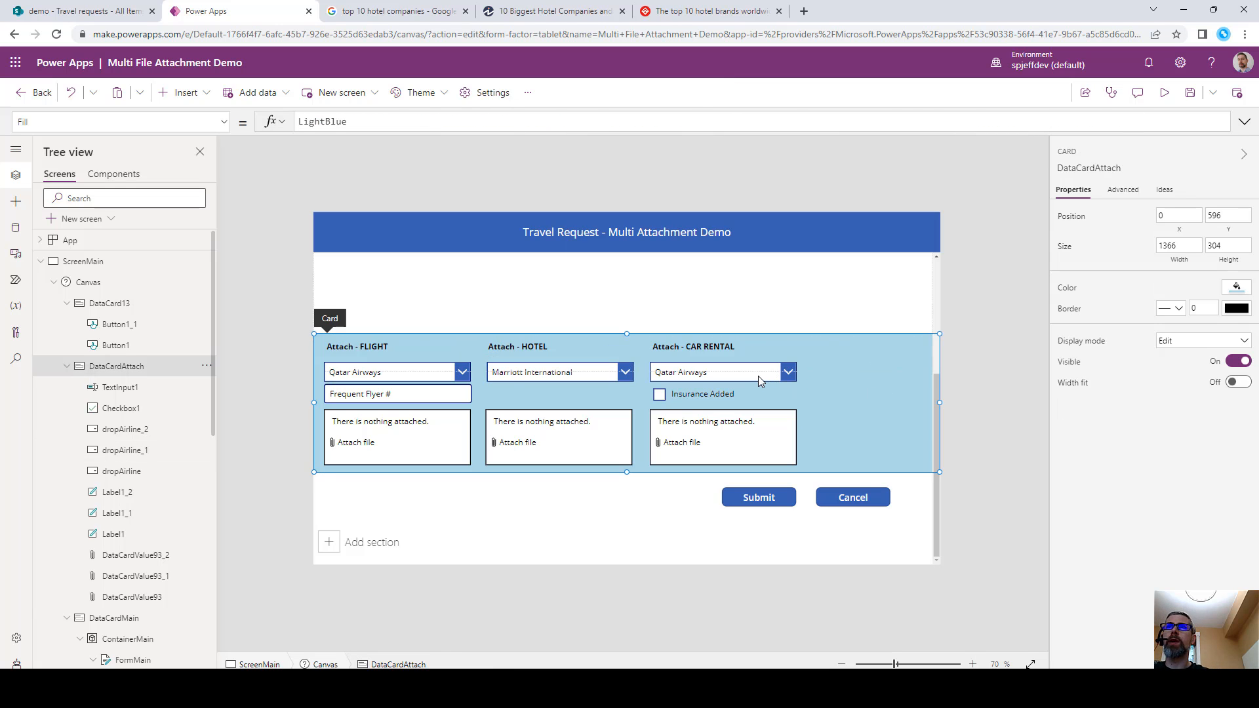
Set the car rental drop down's Items to ["Hertz","Enterprise","Budget","Other"] and save the app.
left_click(758, 376)
key("ctrl+a")
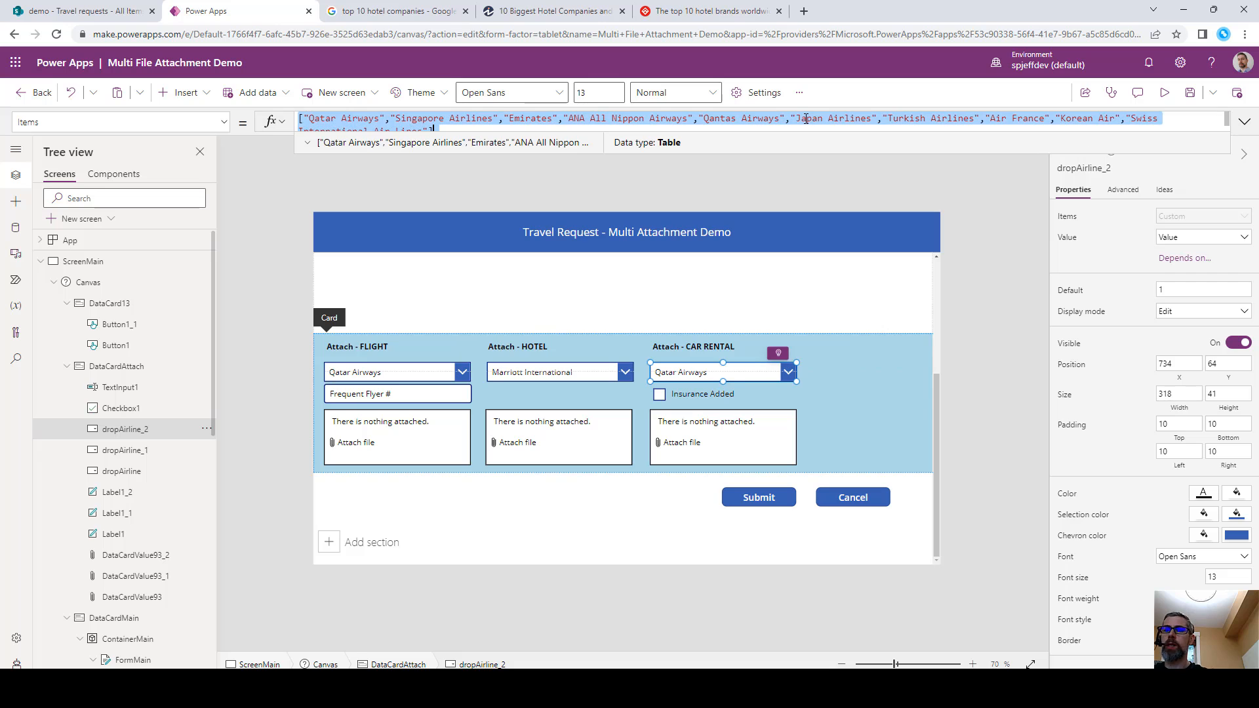
key("Delete")
type("[\"Hertz\",\"Enterprise\",\"Budget\",\"Other\"]")
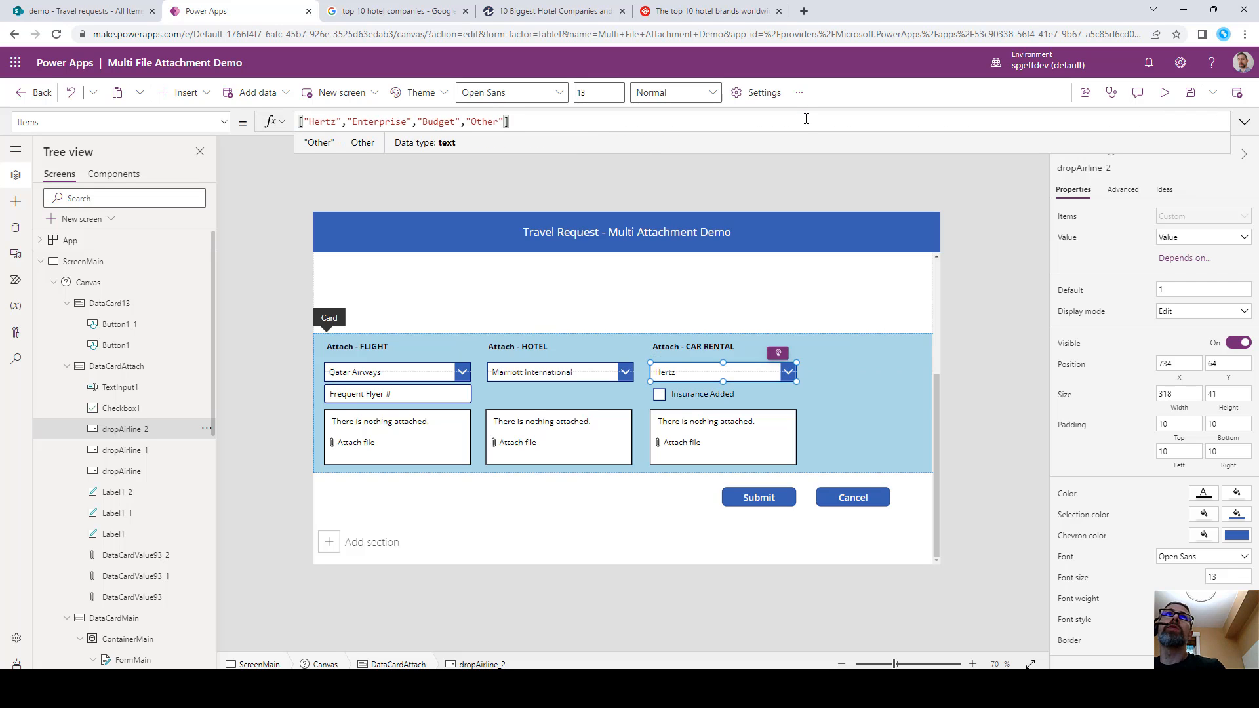
left_click(853, 392)
left_click(1190, 93)
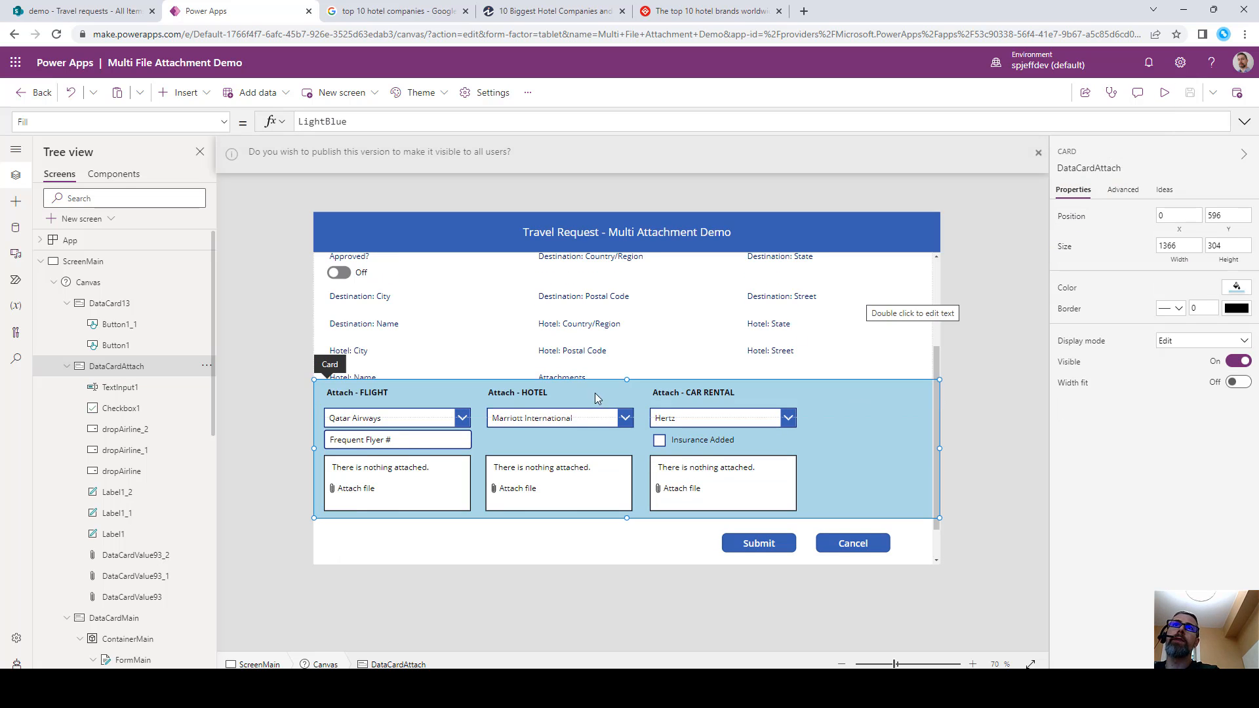
Rename the flight, hotel and car rental attachment controls as attachFlight, attachHotel and attachCar, and save the app.
left_click(392, 472)
left_click(1100, 169)
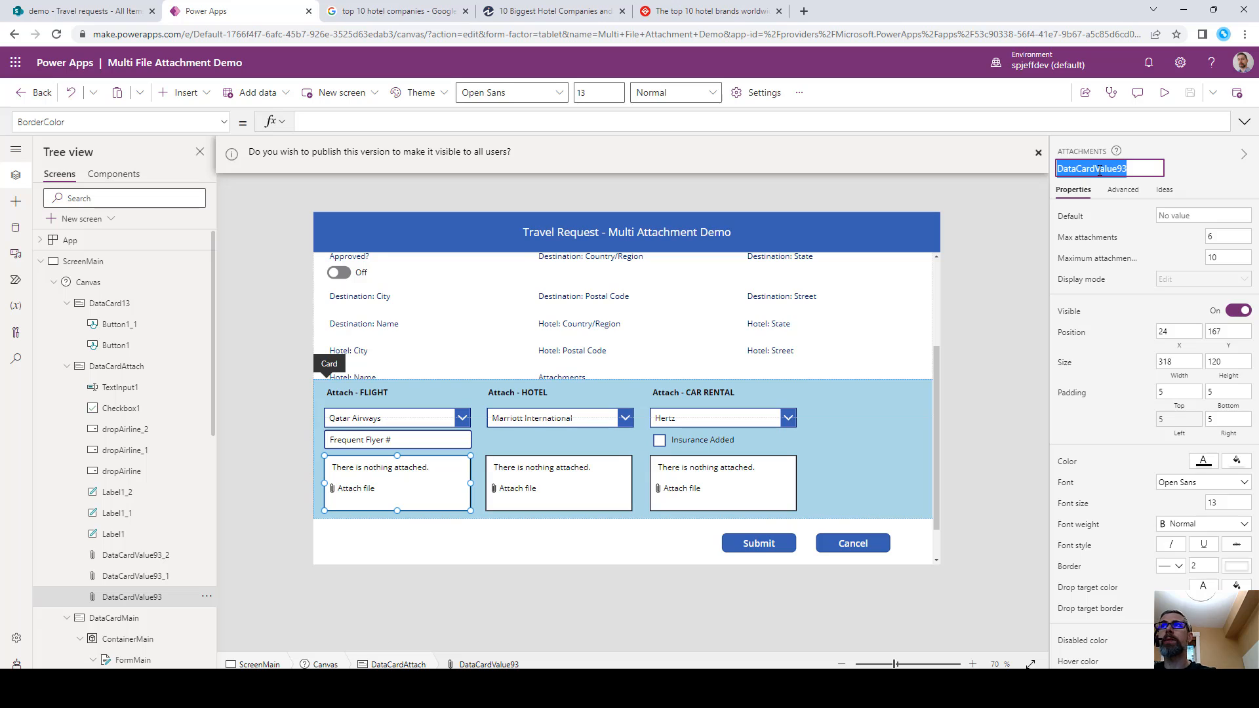
type("attachFlight")
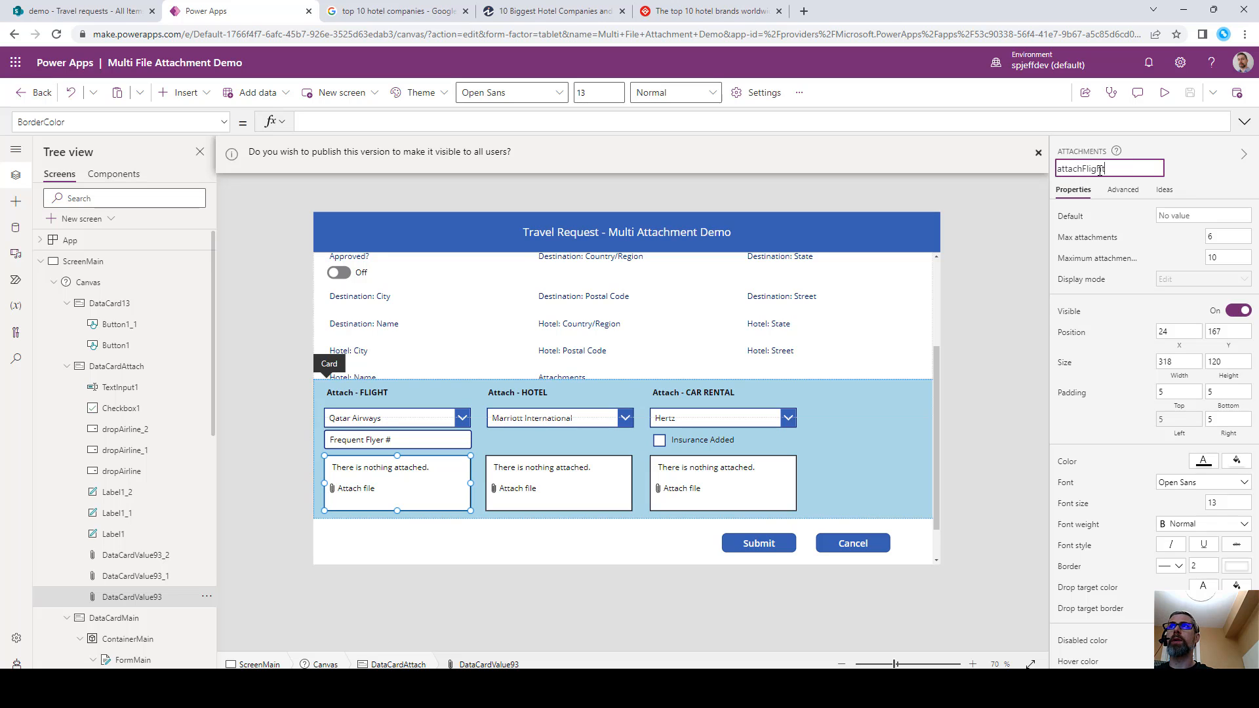
left_click(521, 471)
left_click(1096, 170)
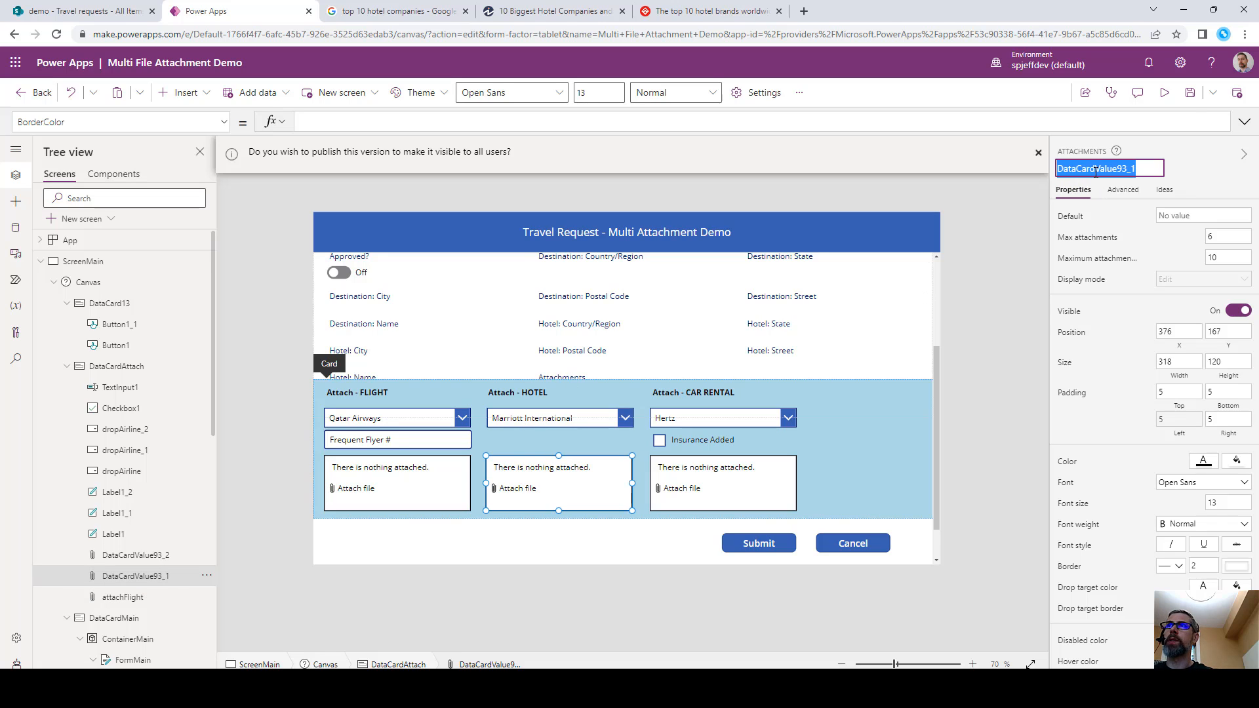
type("attachHotel")
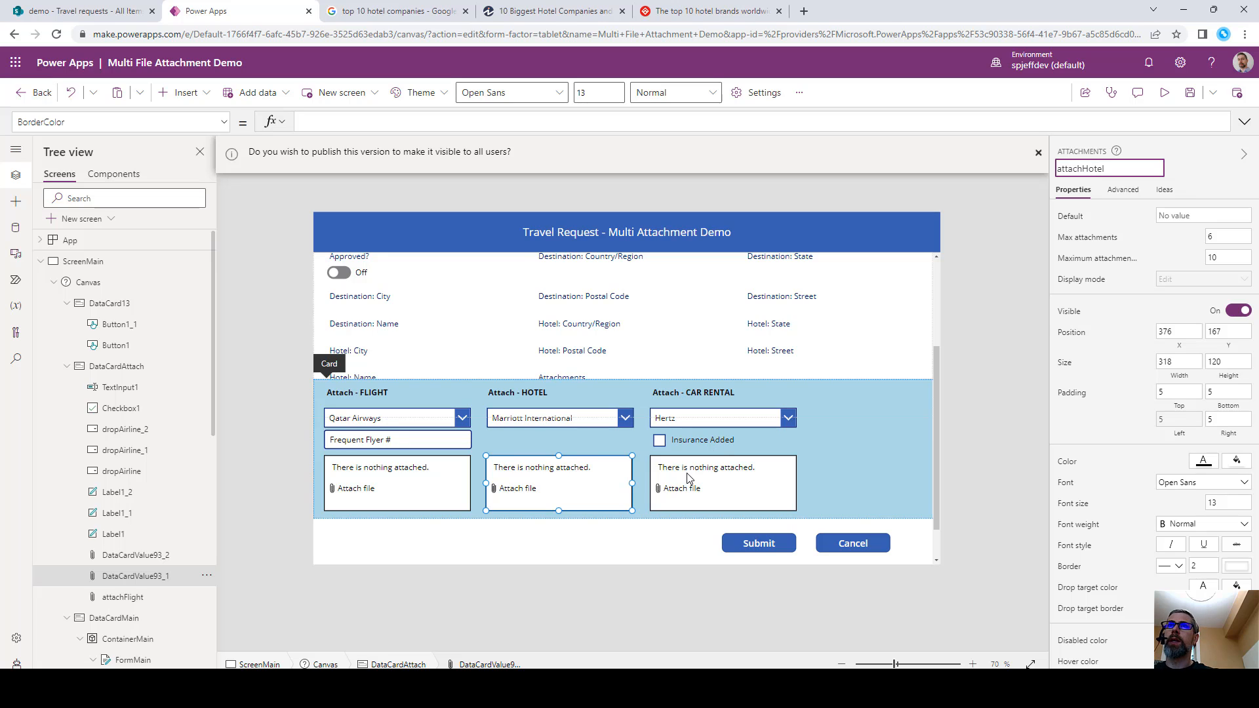
left_click(687, 473)
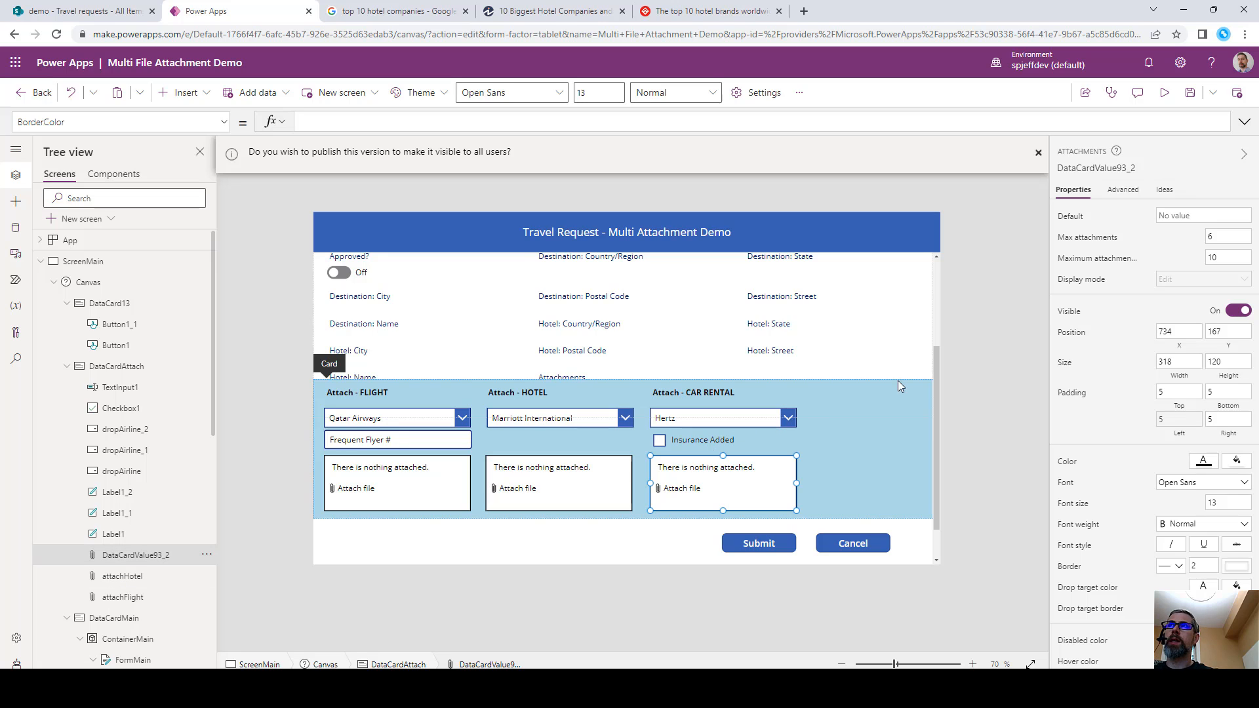
left_click(1106, 168)
type("attachCar")
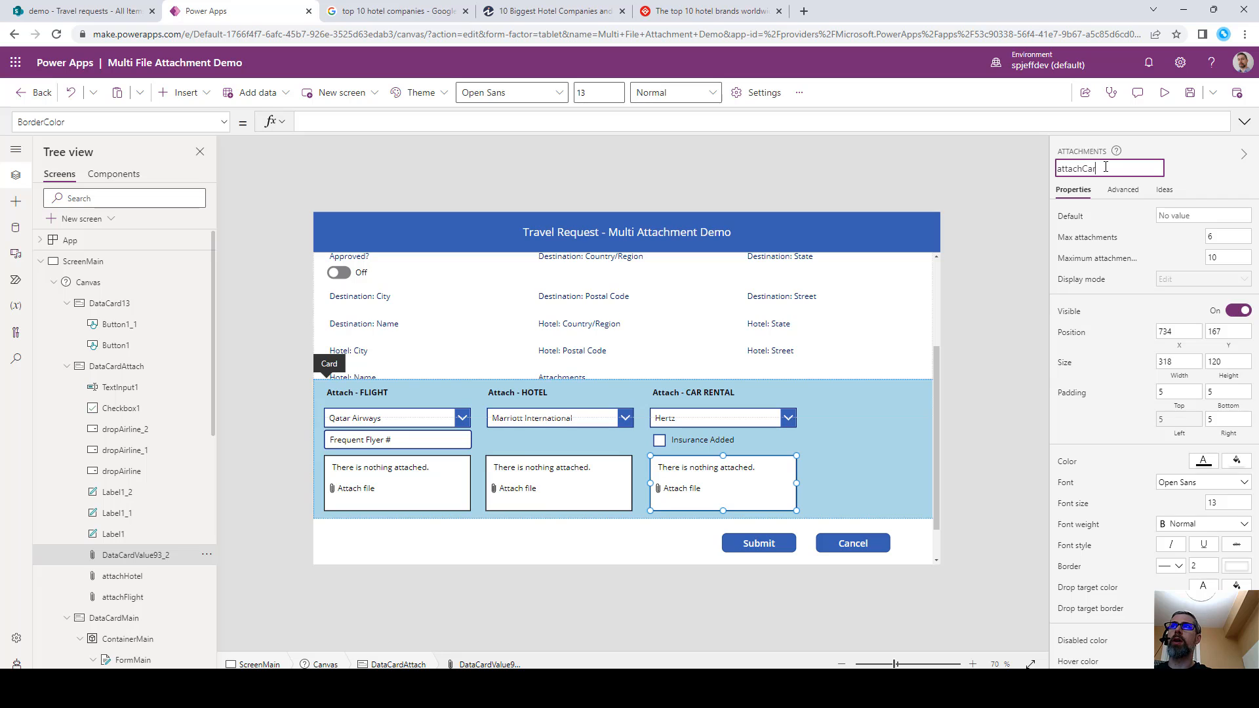
left_click(846, 464)
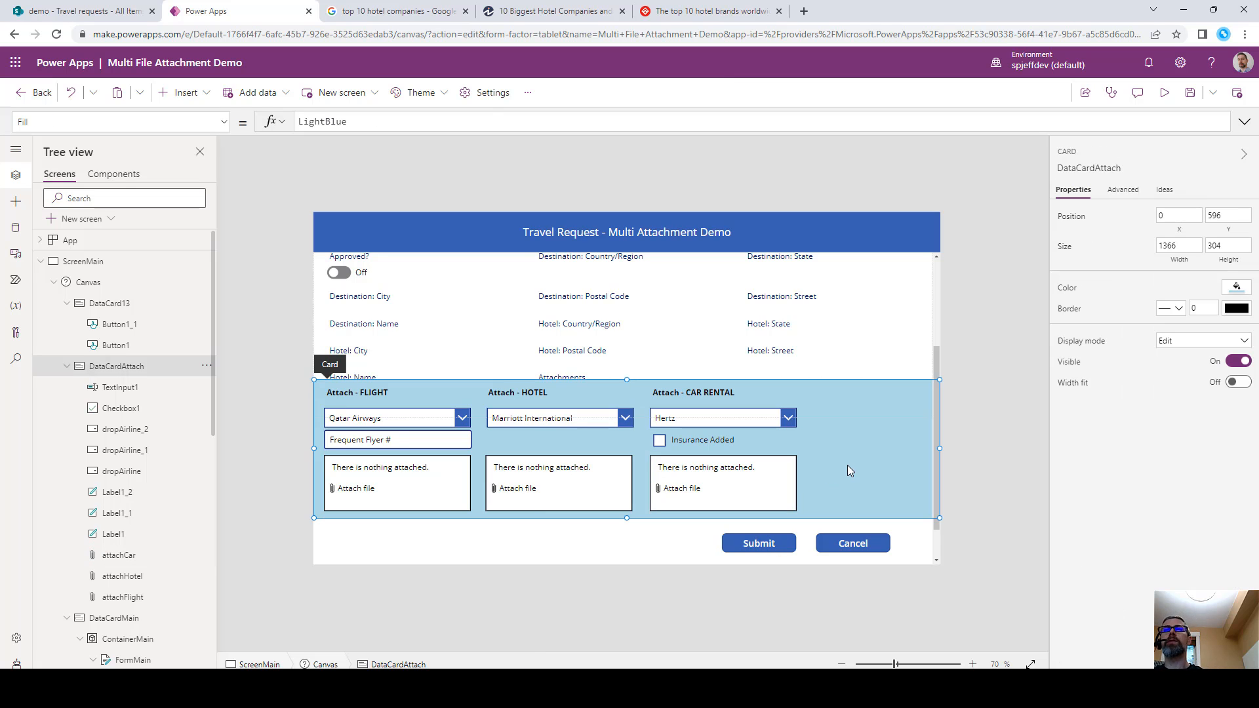
key("ctrl+s")
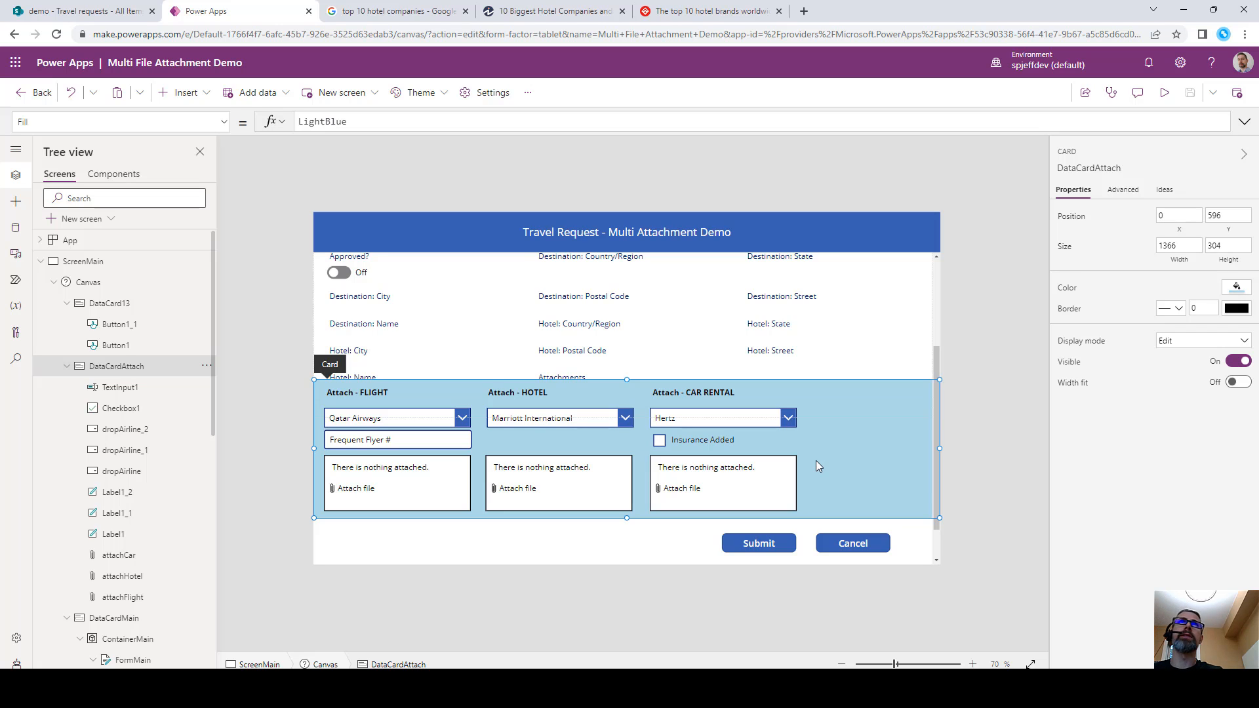
Set the Submit button's OnSelect formula to SubmitForm(FormMain);.
scroll(843, 426, "up", 3)
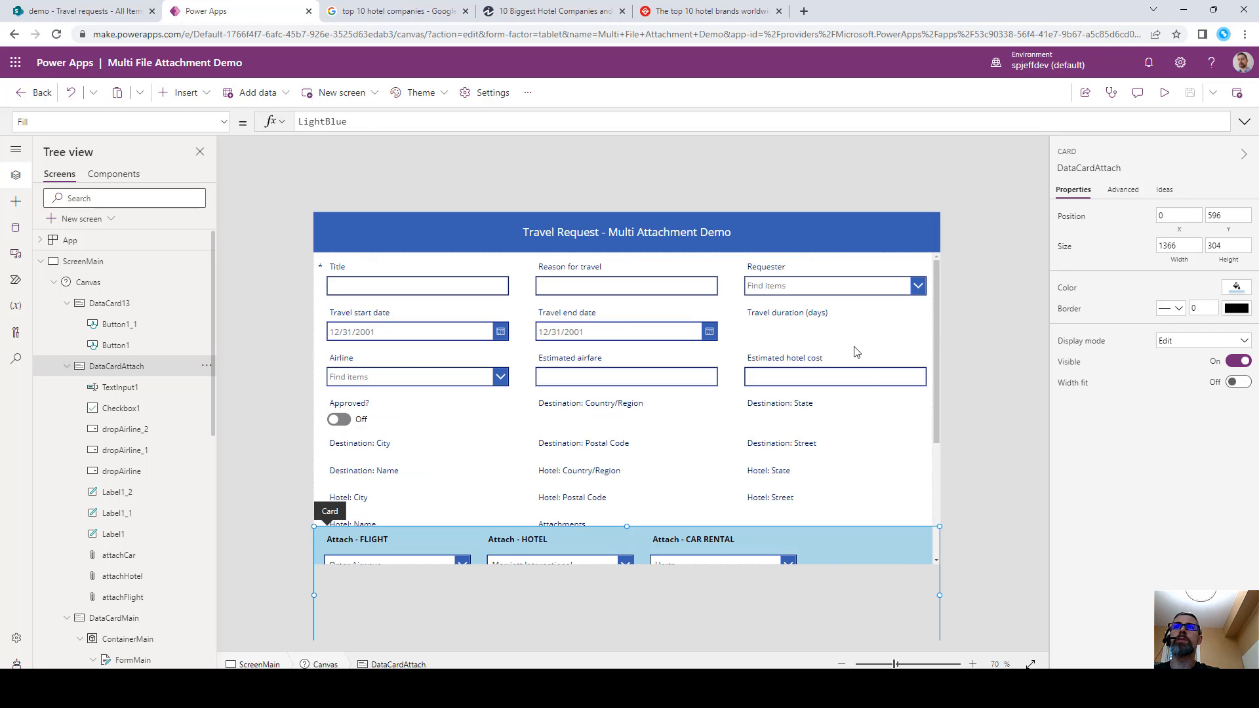
scroll(880, 426, "down", 3)
scroll(880, 430, "up", 2)
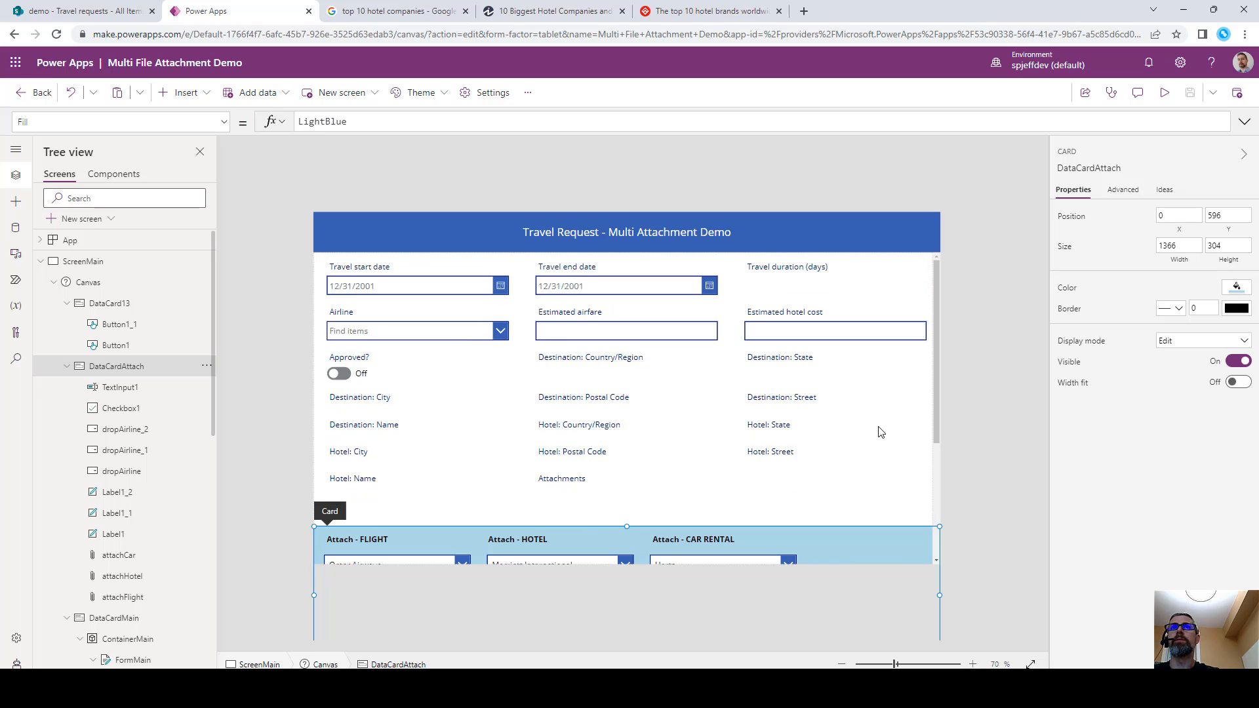
scroll(880, 432, "down", 2)
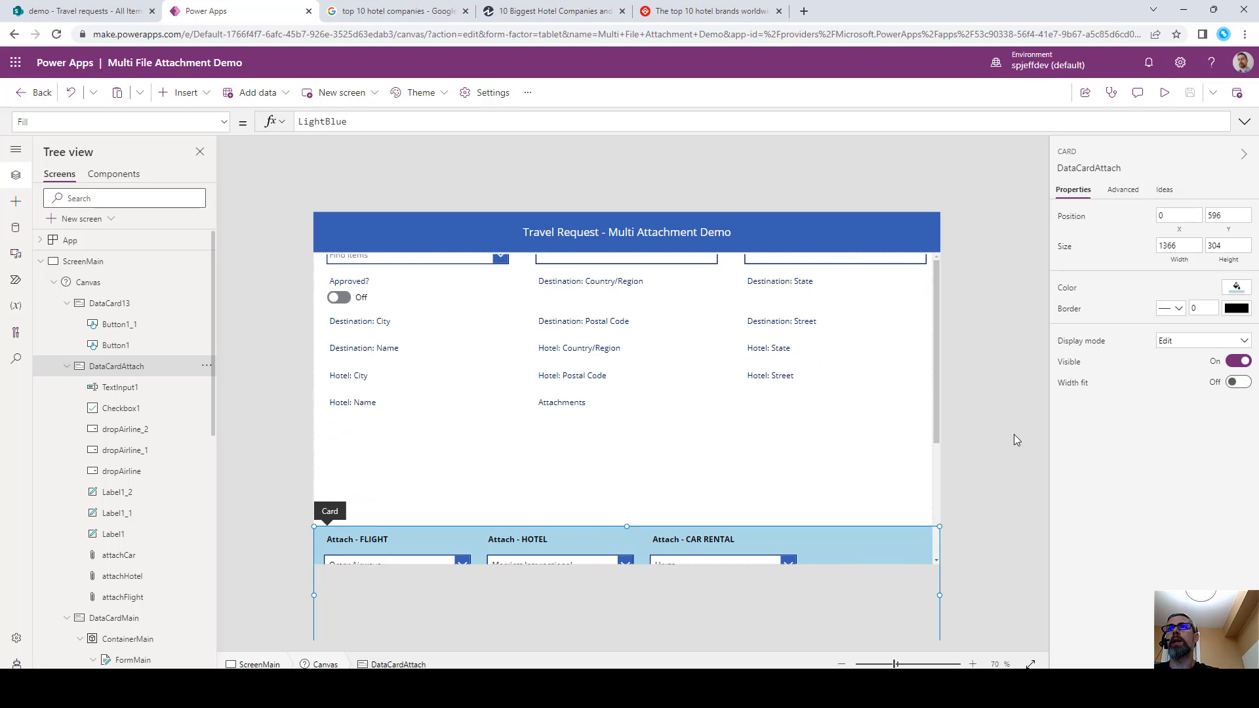
left_click(938, 485)
left_click(787, 551)
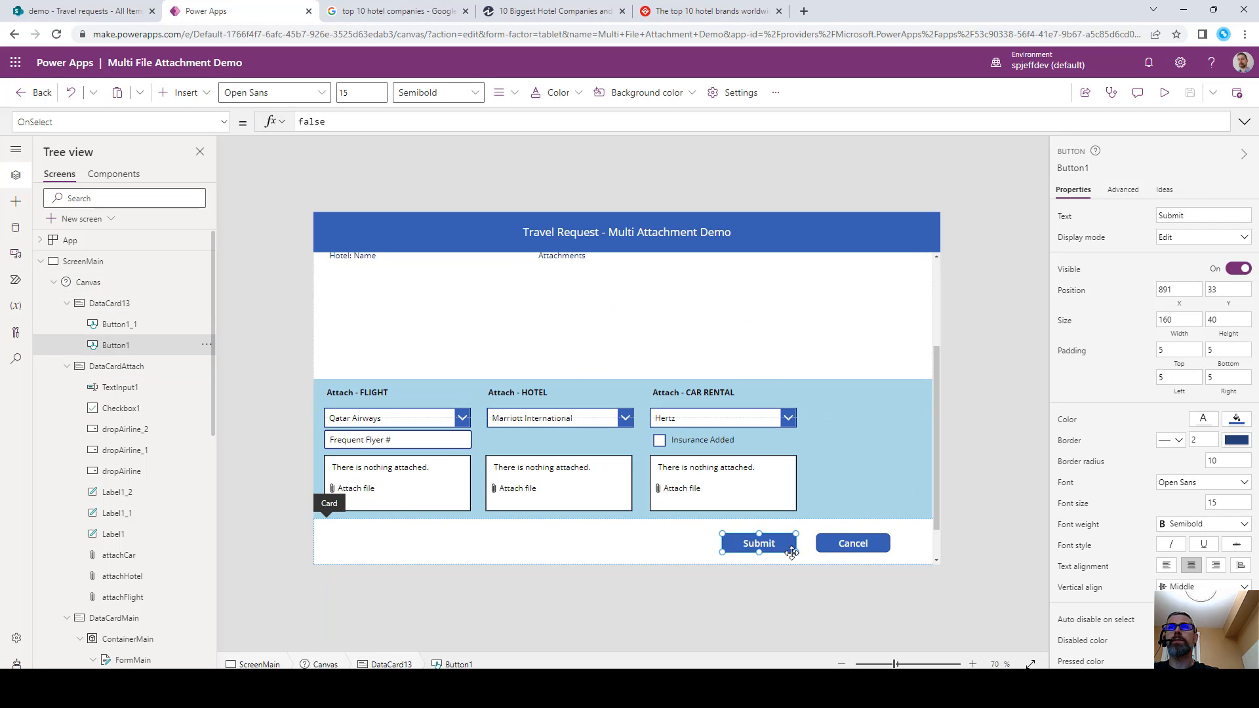
double_click(326, 122)
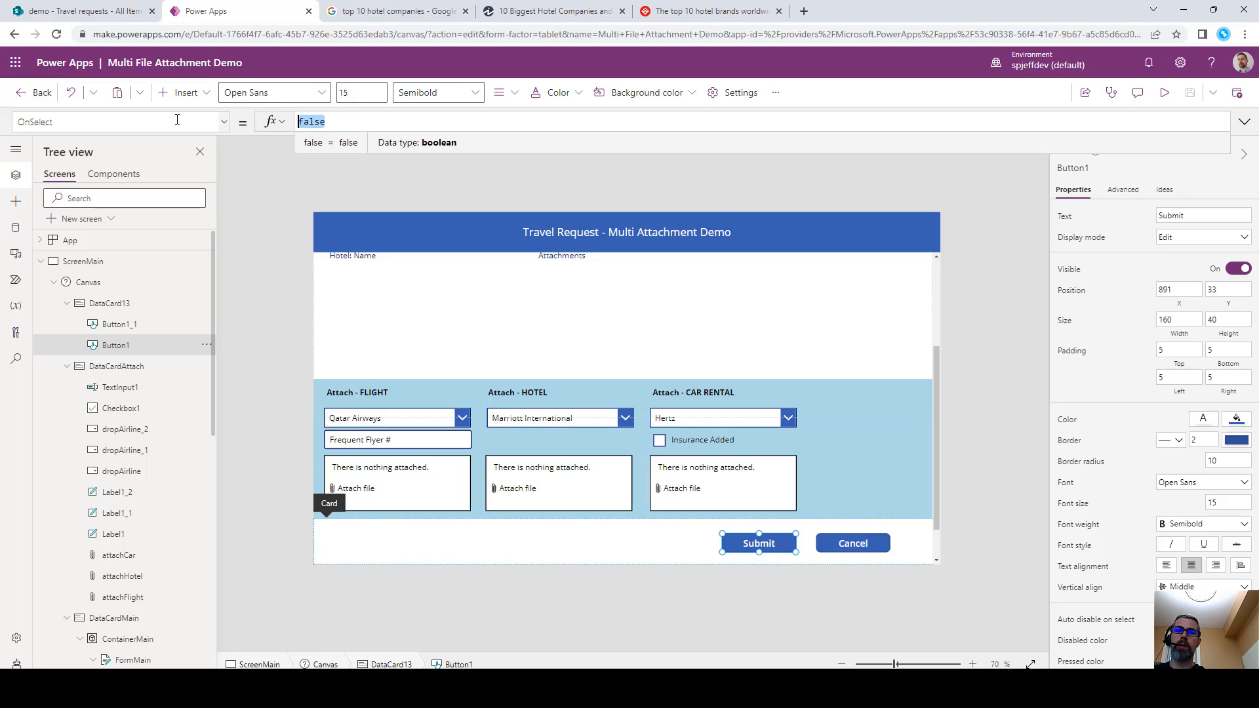
type("Submit")
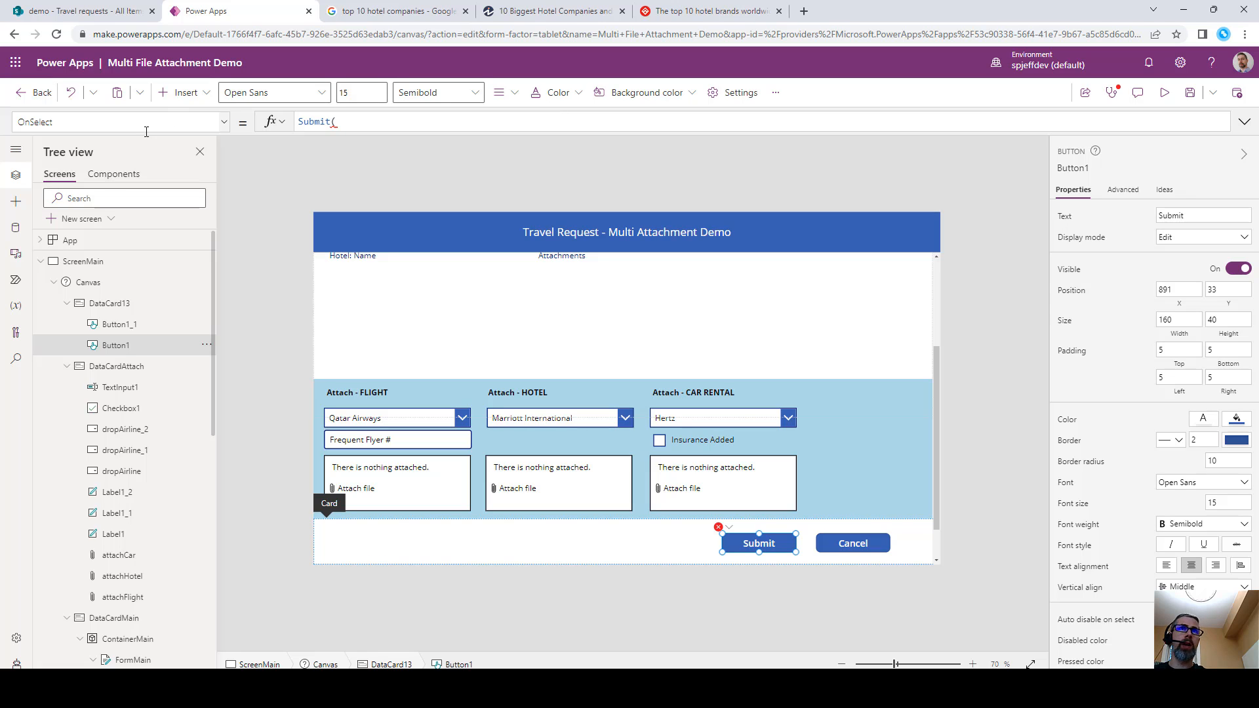
type("FormMain")
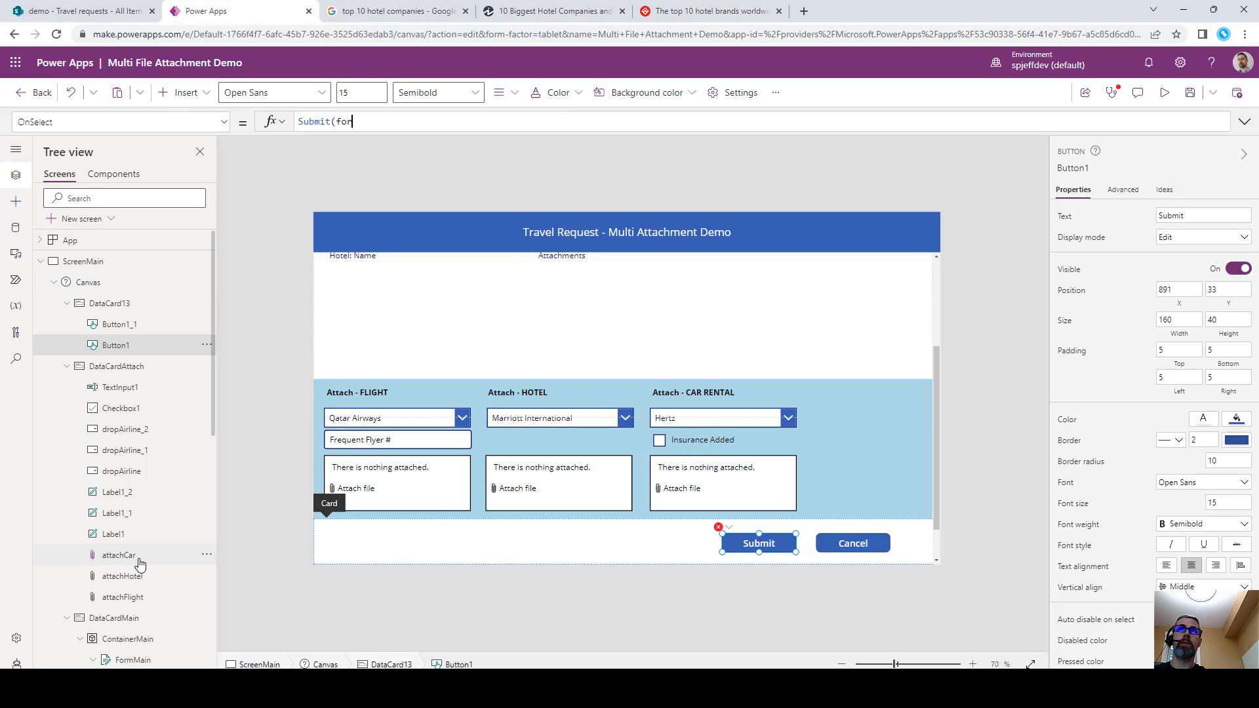
type(");")
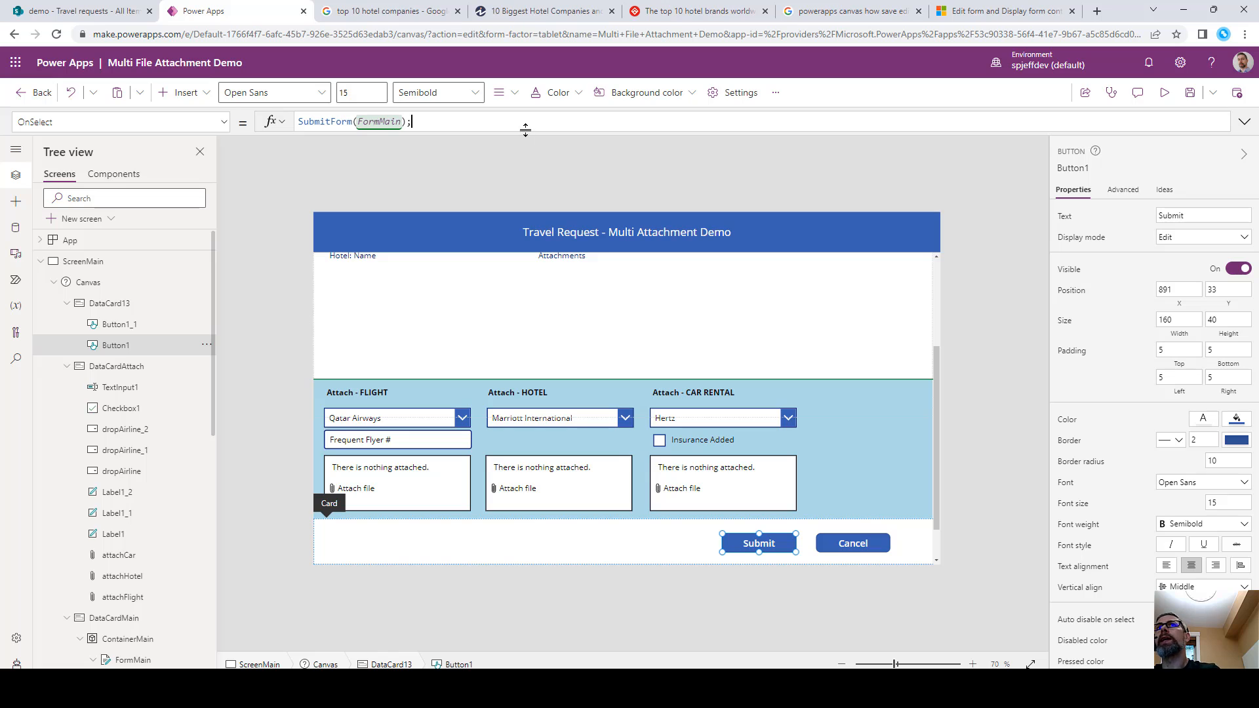
left_click_drag(525, 131, 526, 159)
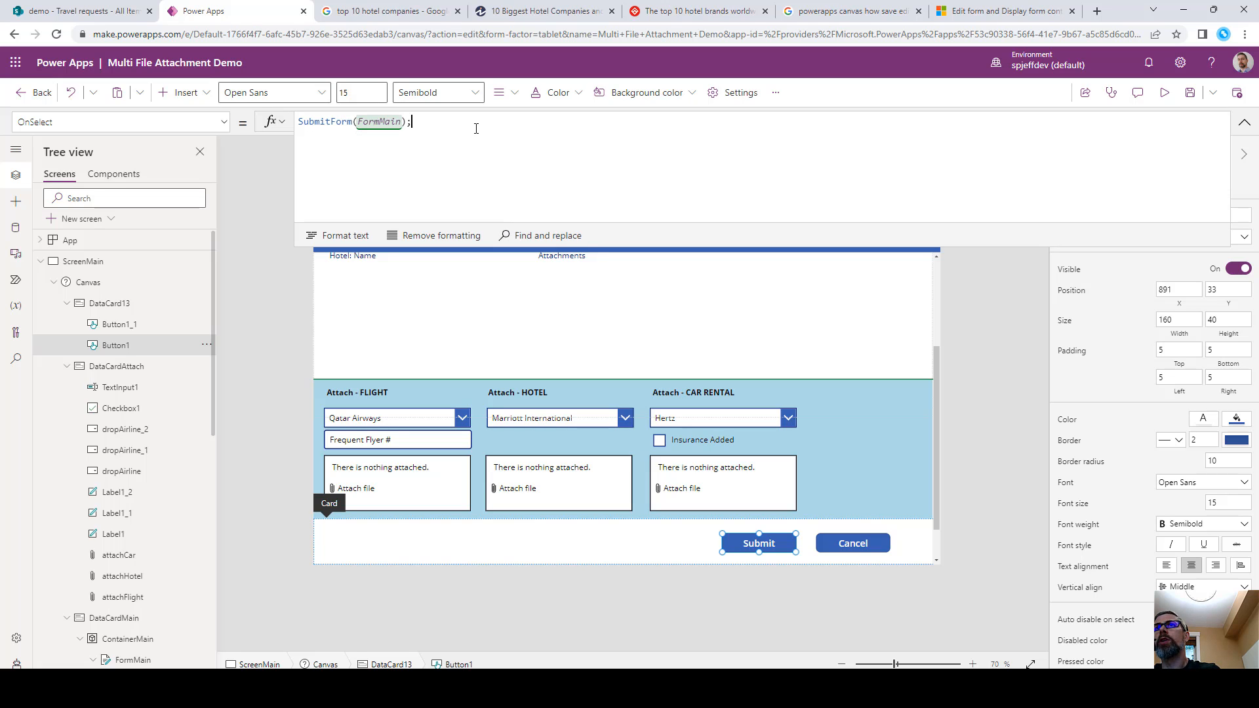
left_click(1244, 123)
scroll(708, 498, "up", 1)
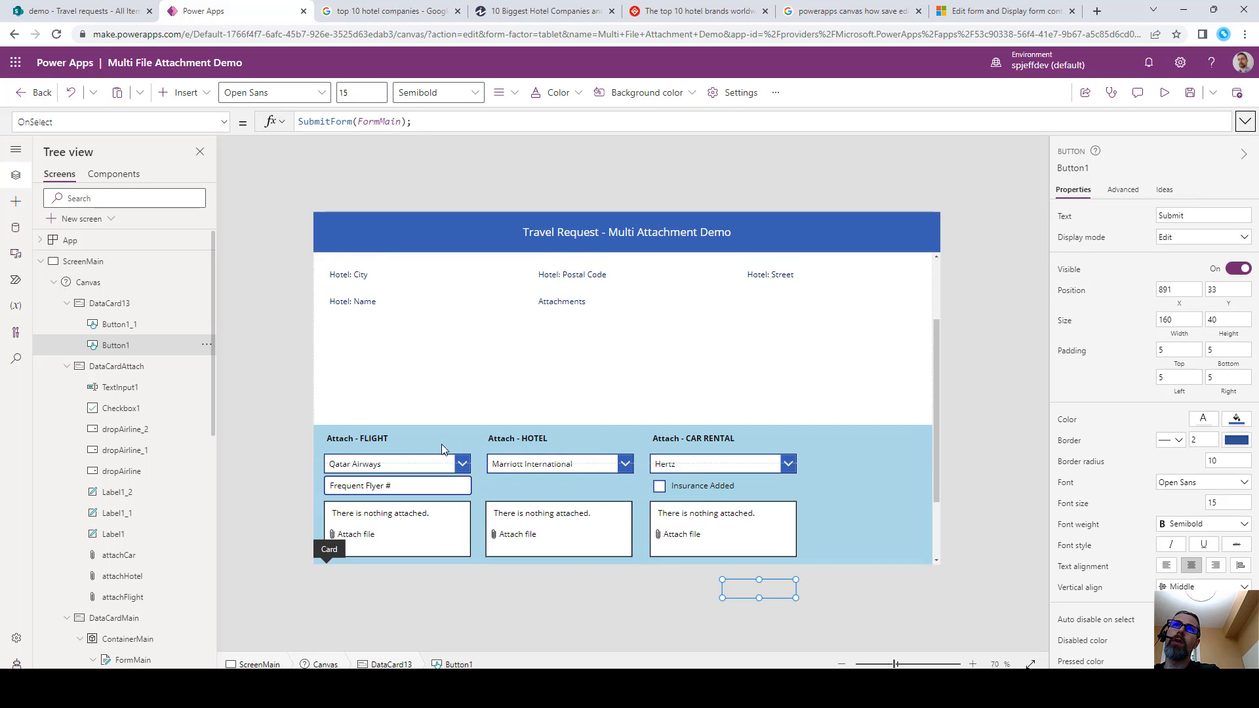
scroll(497, 482, "down", 1)
left_click(975, 454)
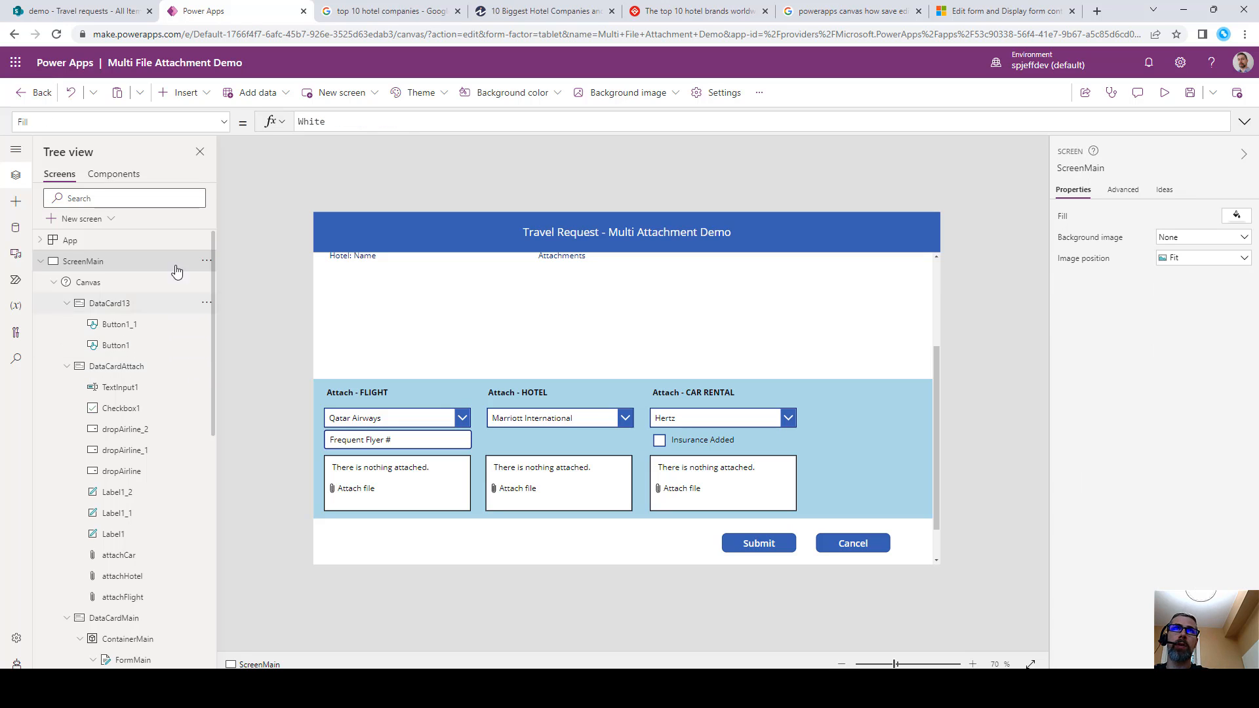
Create a new Power Automate flow from blank for the app.
left_click(15, 280)
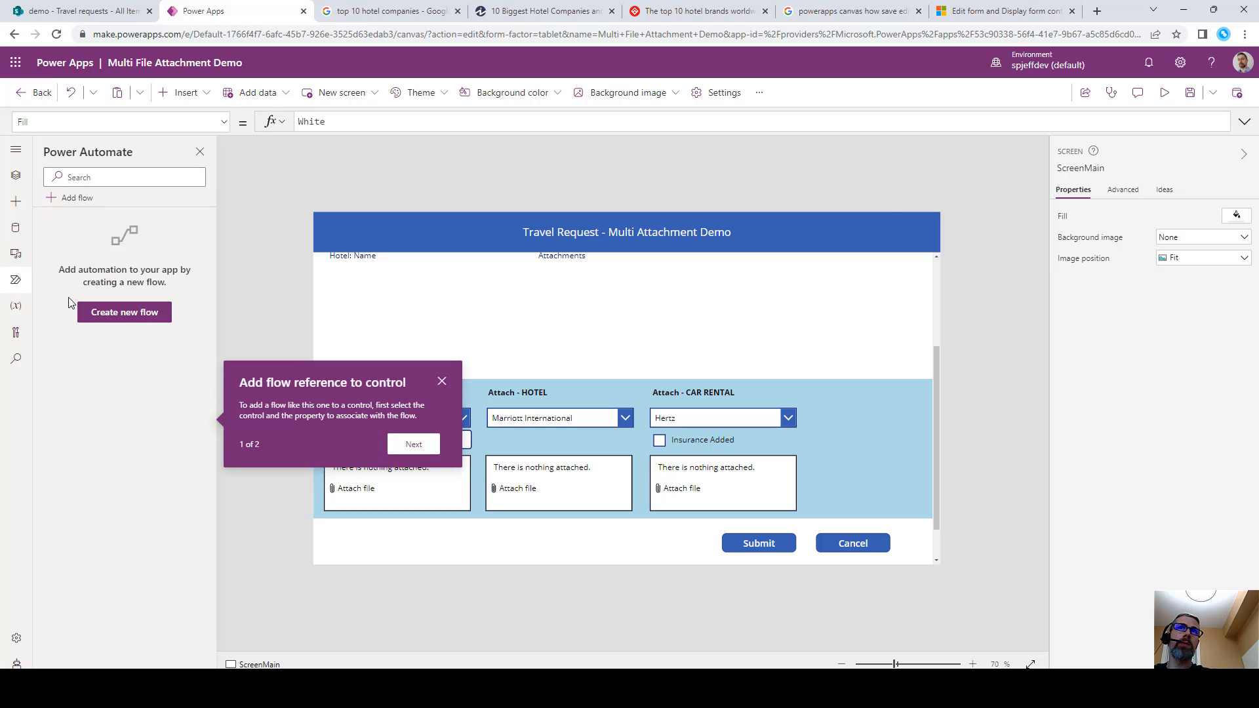
left_click(124, 313)
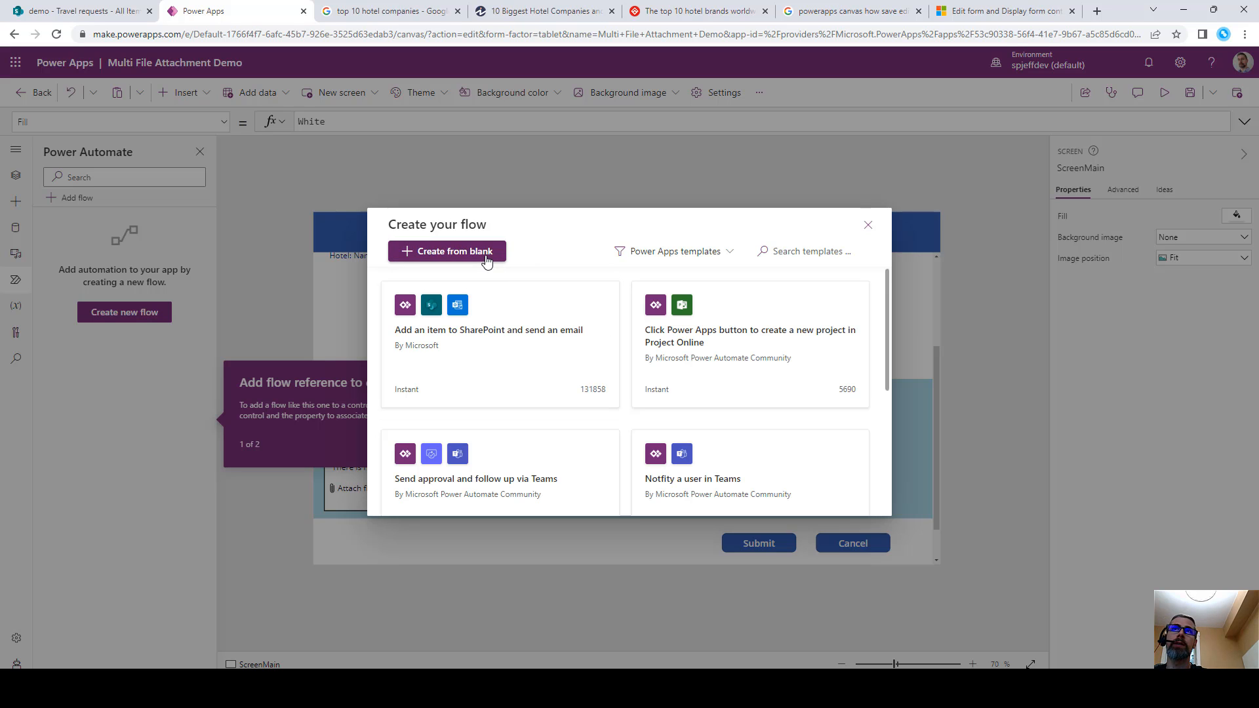
left_click(486, 257)
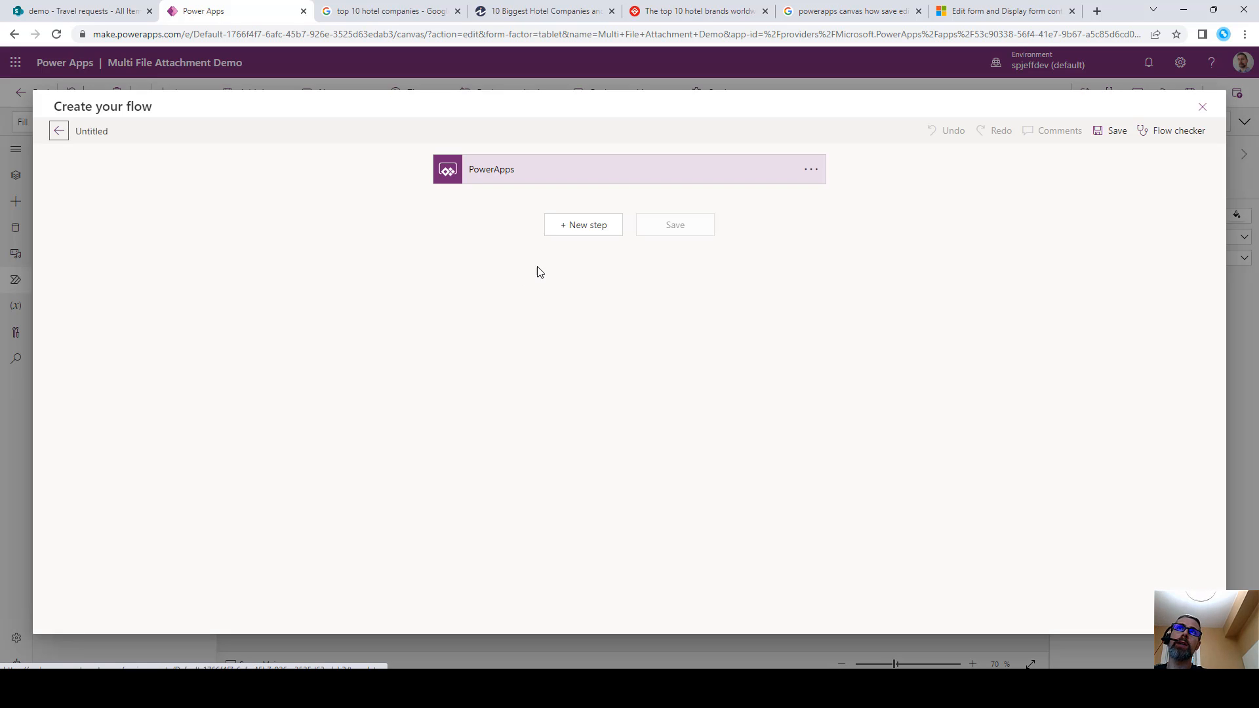
Add a Condition control after the PowerApps trigger in the flow.
left_click(584, 233)
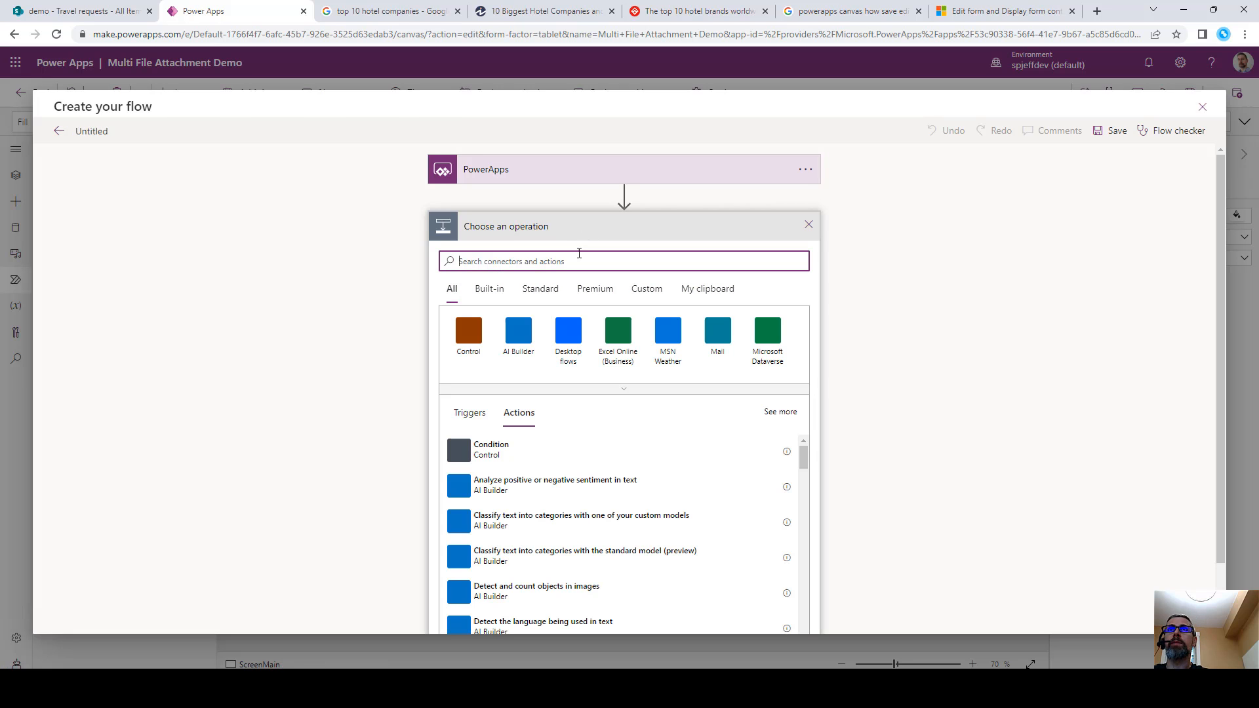
type("condition")
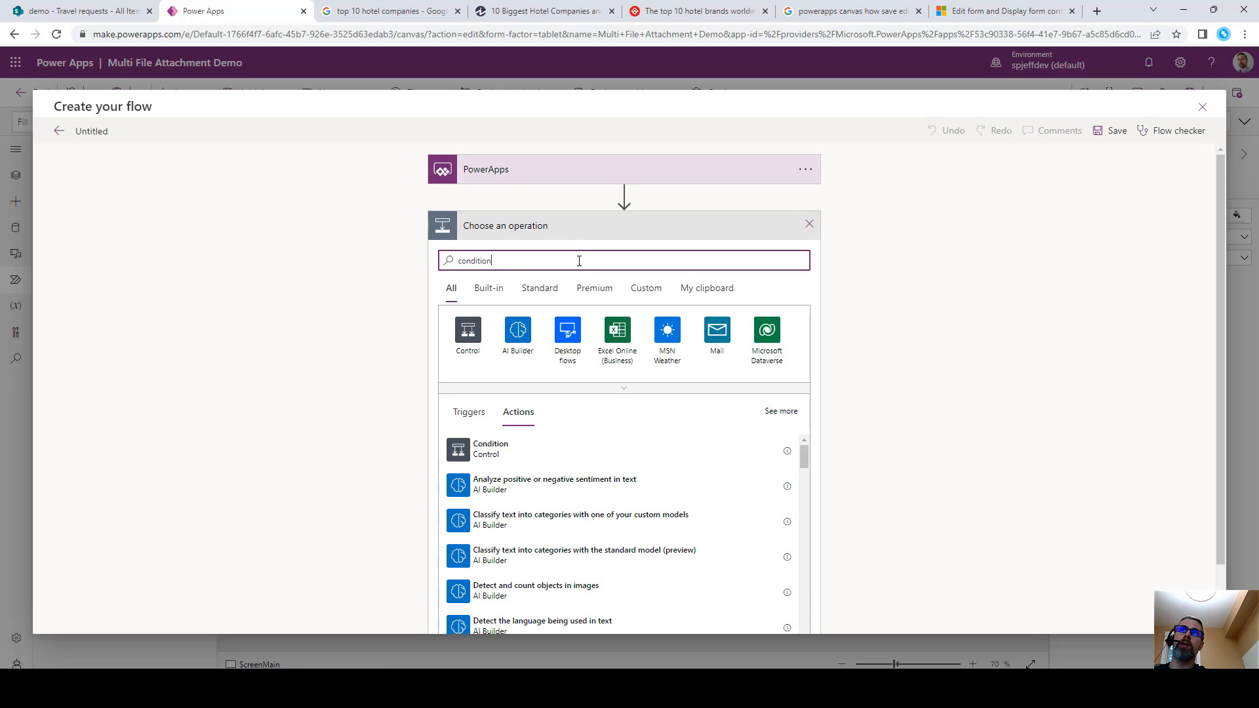
double_click(483, 261)
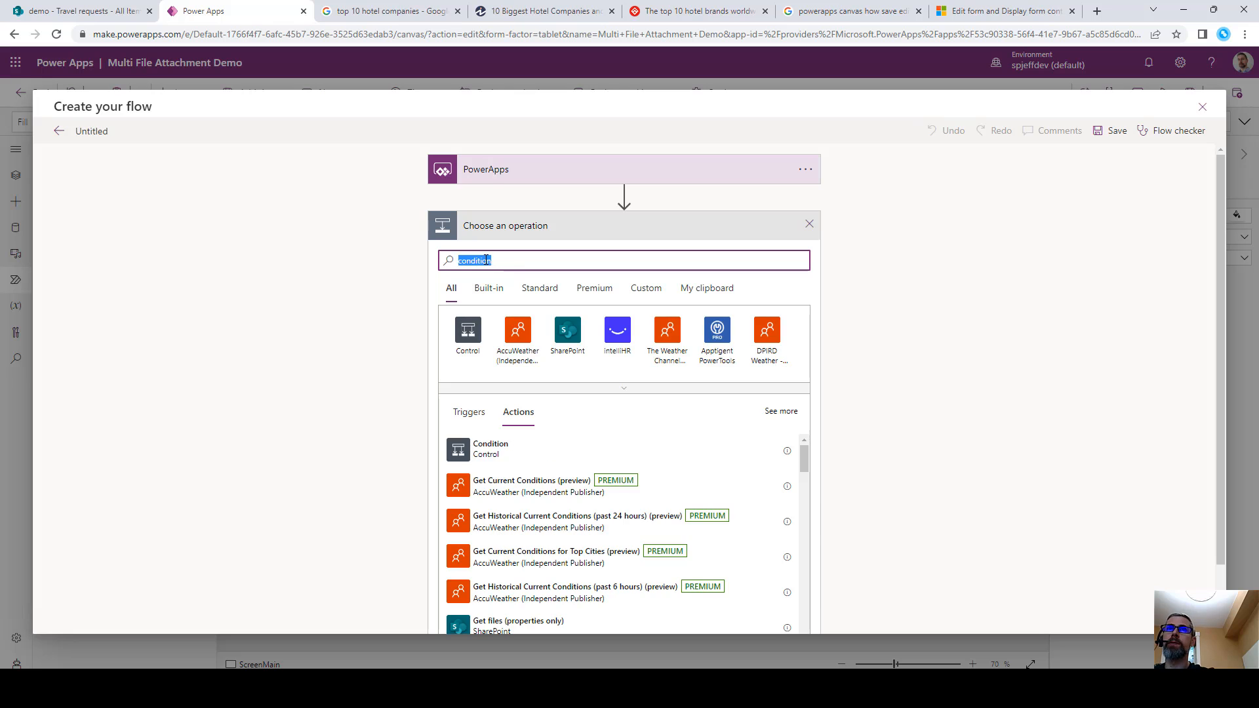
left_click(474, 447)
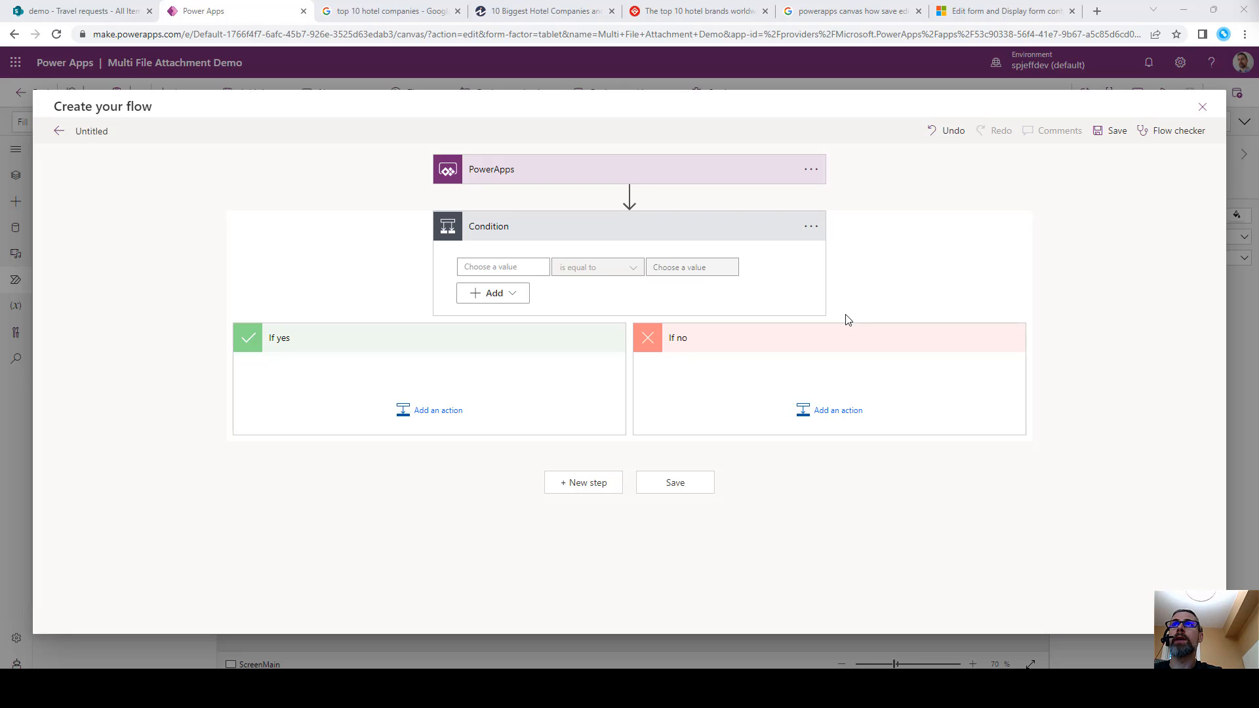
Add a SharePoint Create file action to the condition's If yes branch.
left_click(465, 411)
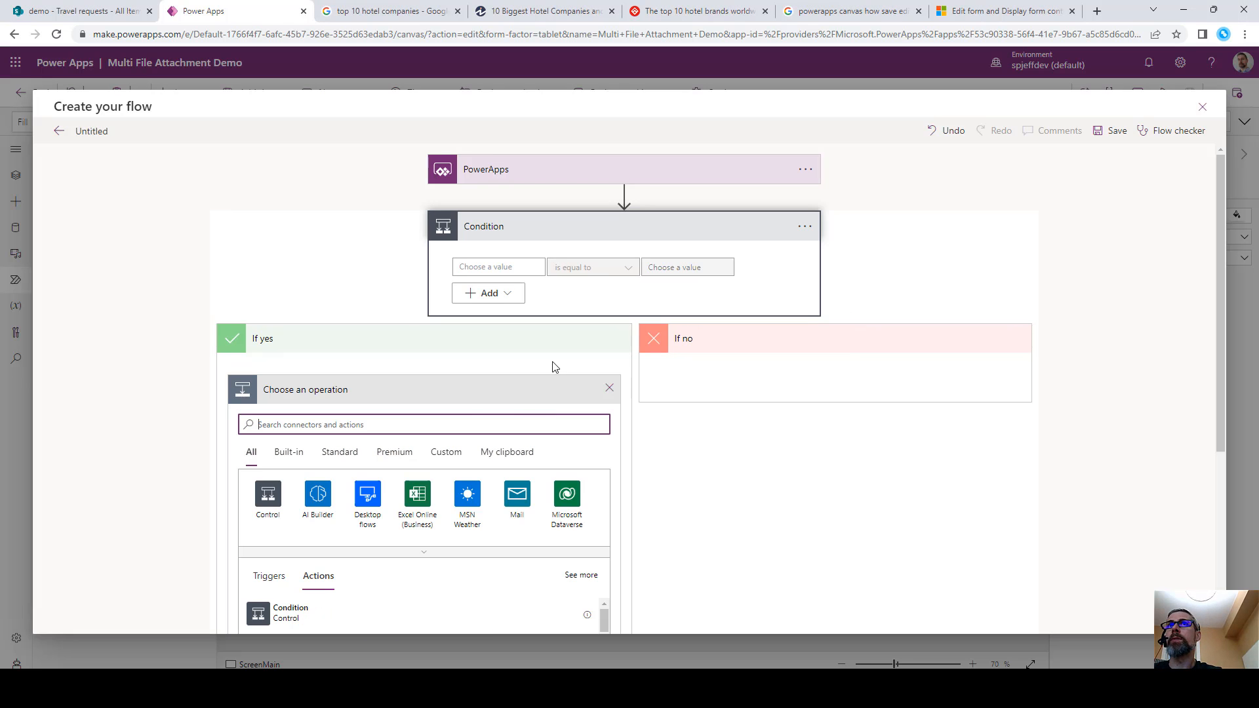
type("create file")
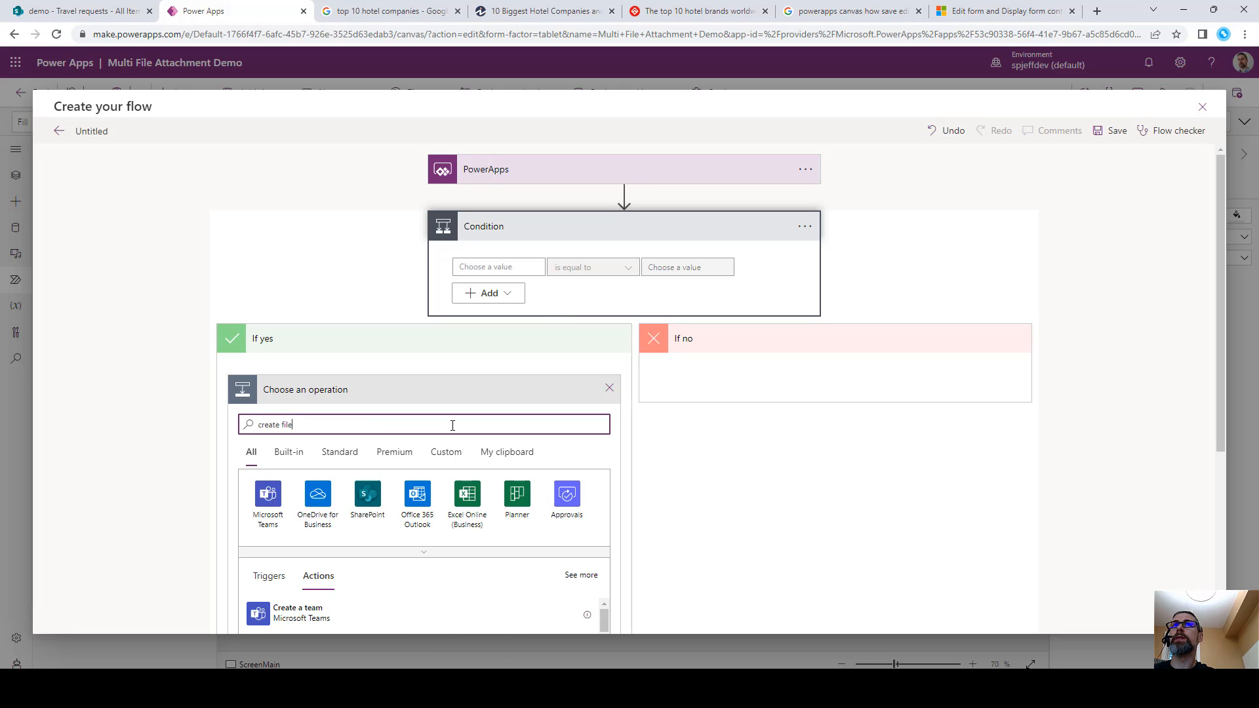
scroll(365, 511, "down", 2)
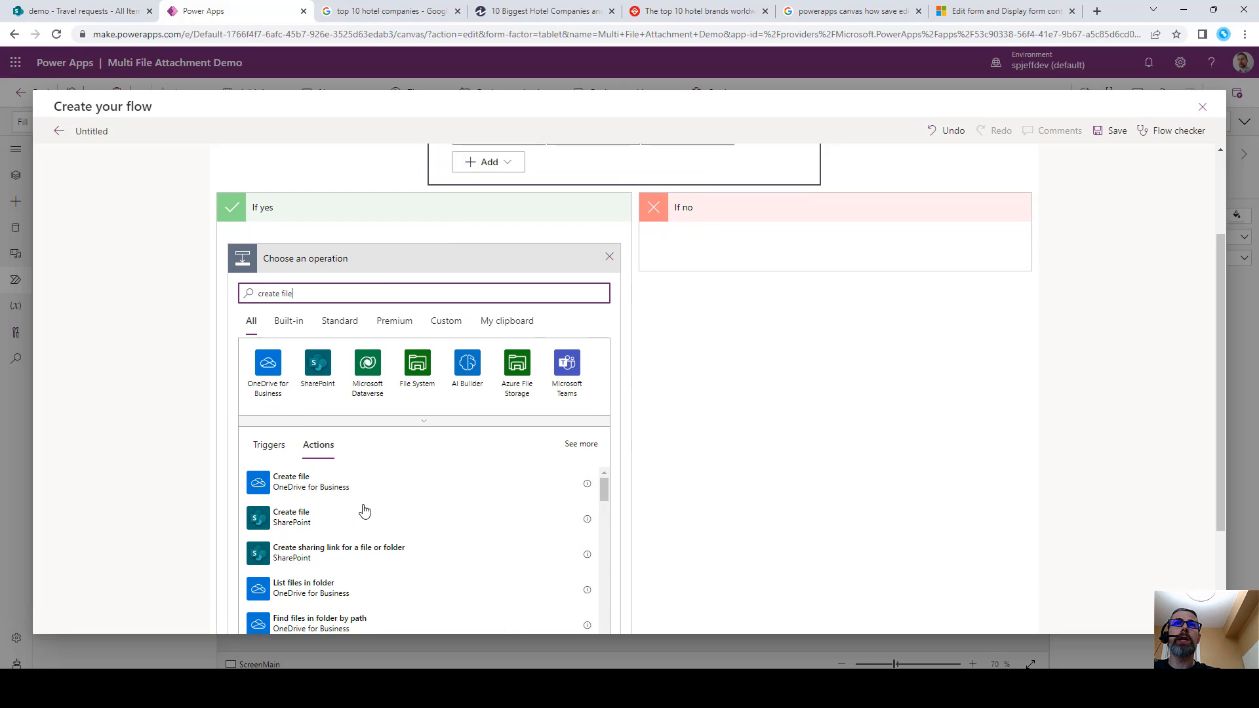
left_click(292, 520)
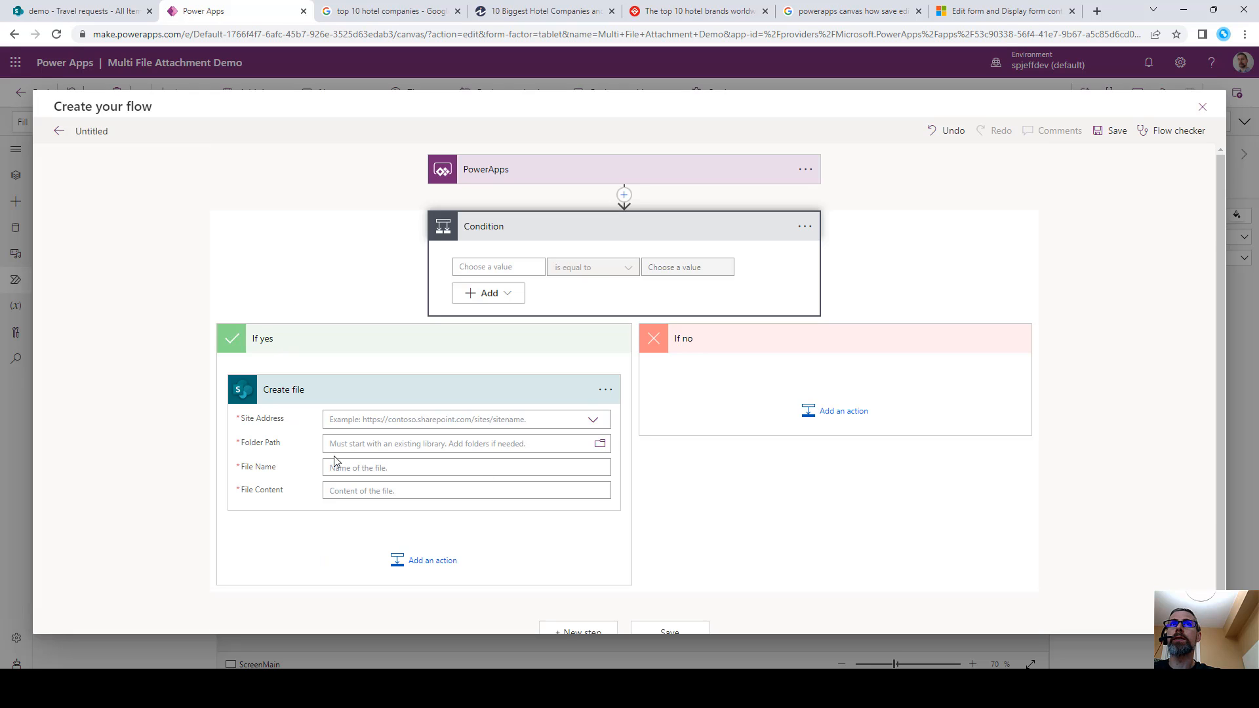
In the Create file action, choose the demo site and the /Shared Documents folder, and begin the file name with TRAVEL-FLIGHT-.
left_click(591, 422)
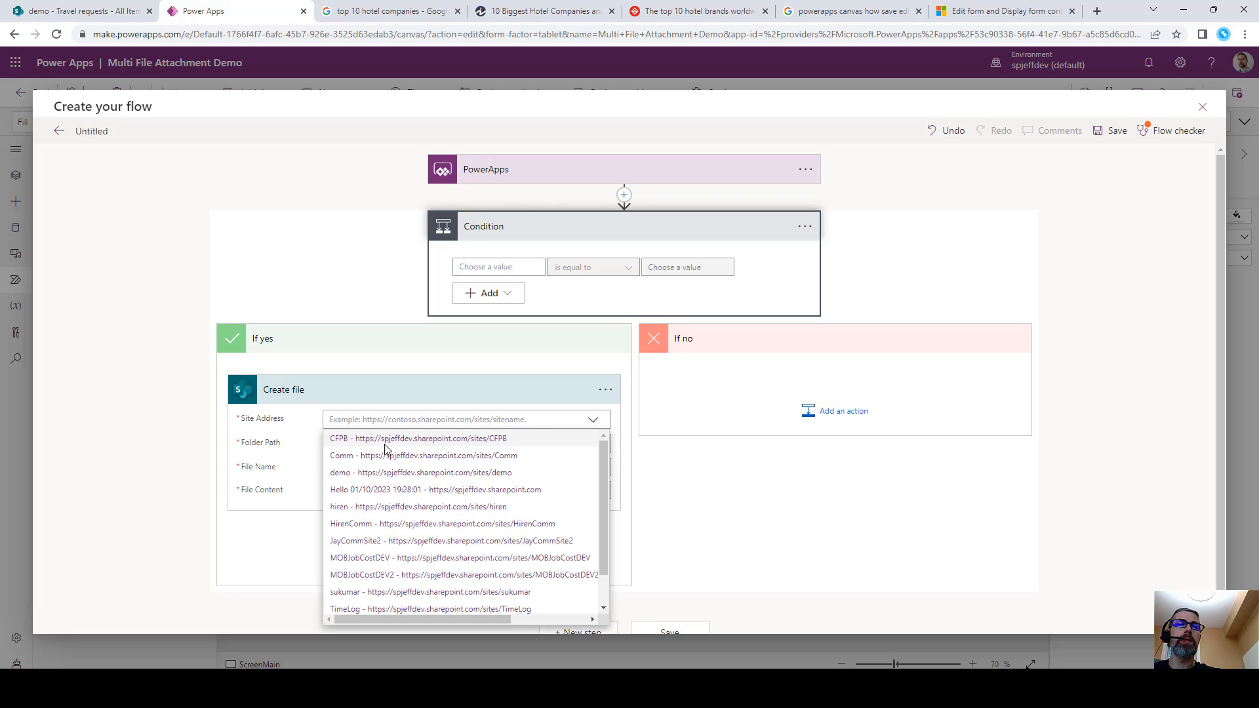
left_click(371, 473)
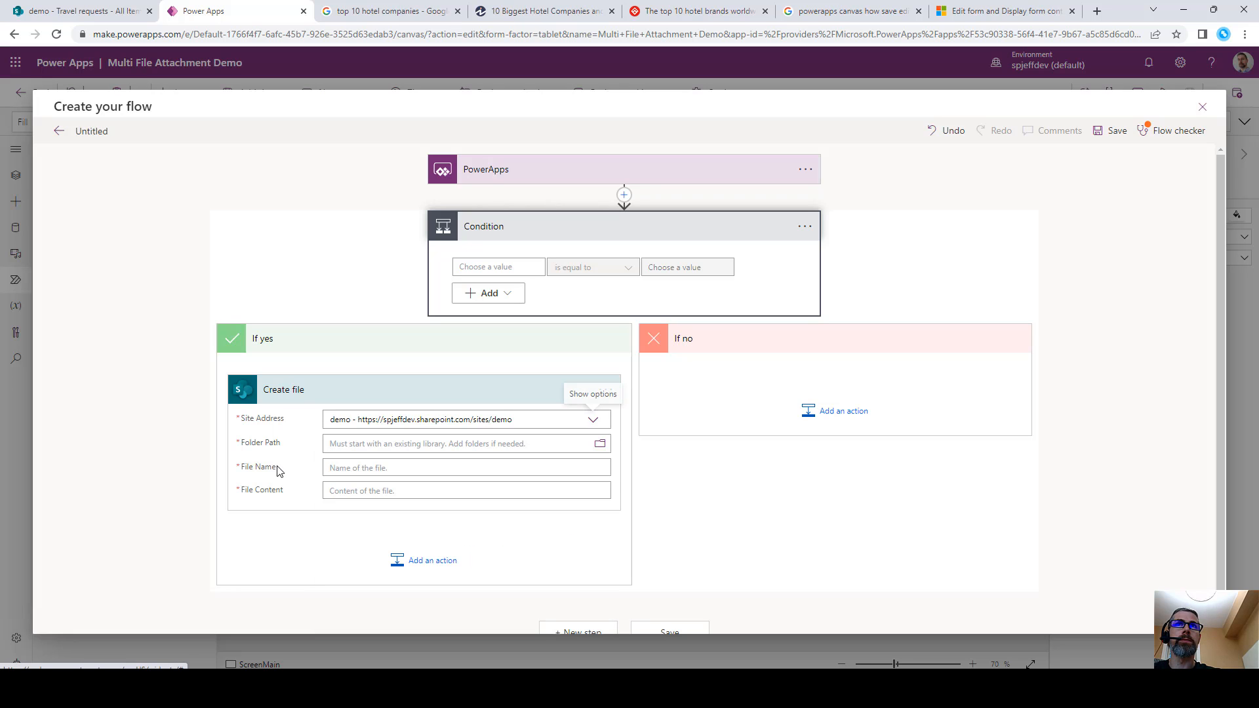
left_click(587, 444)
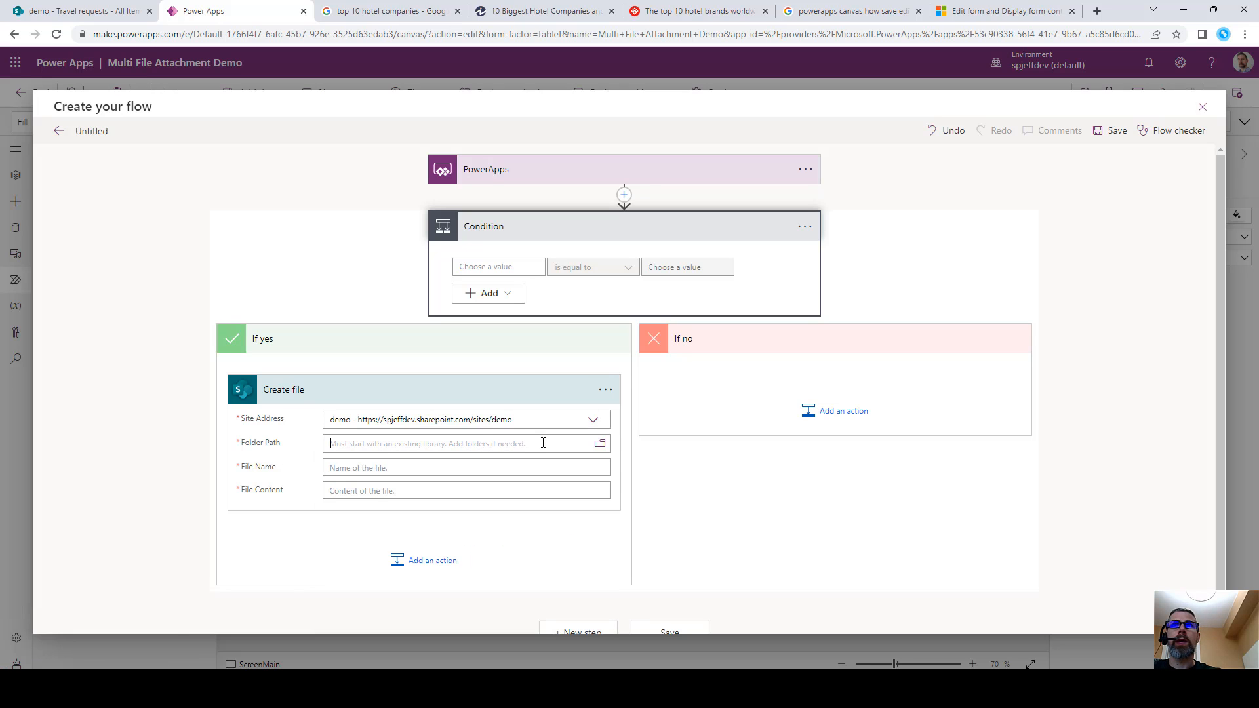
left_click(599, 445)
left_click(710, 339)
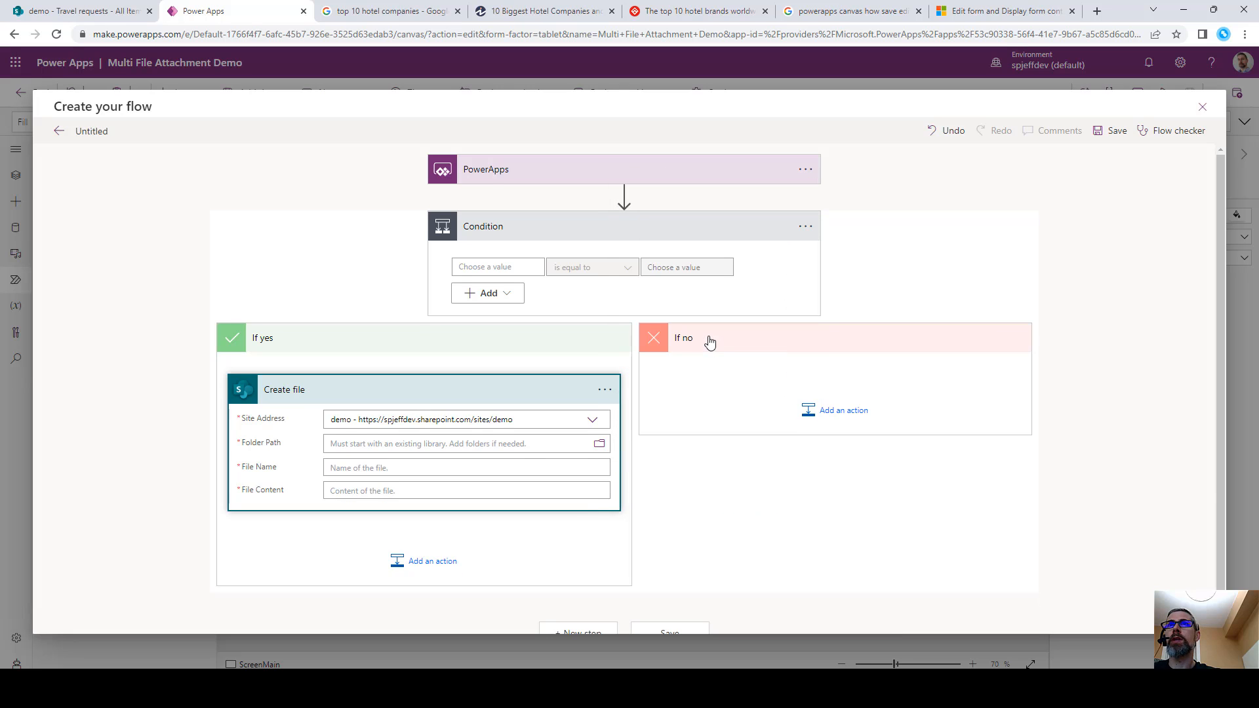
left_click(534, 442)
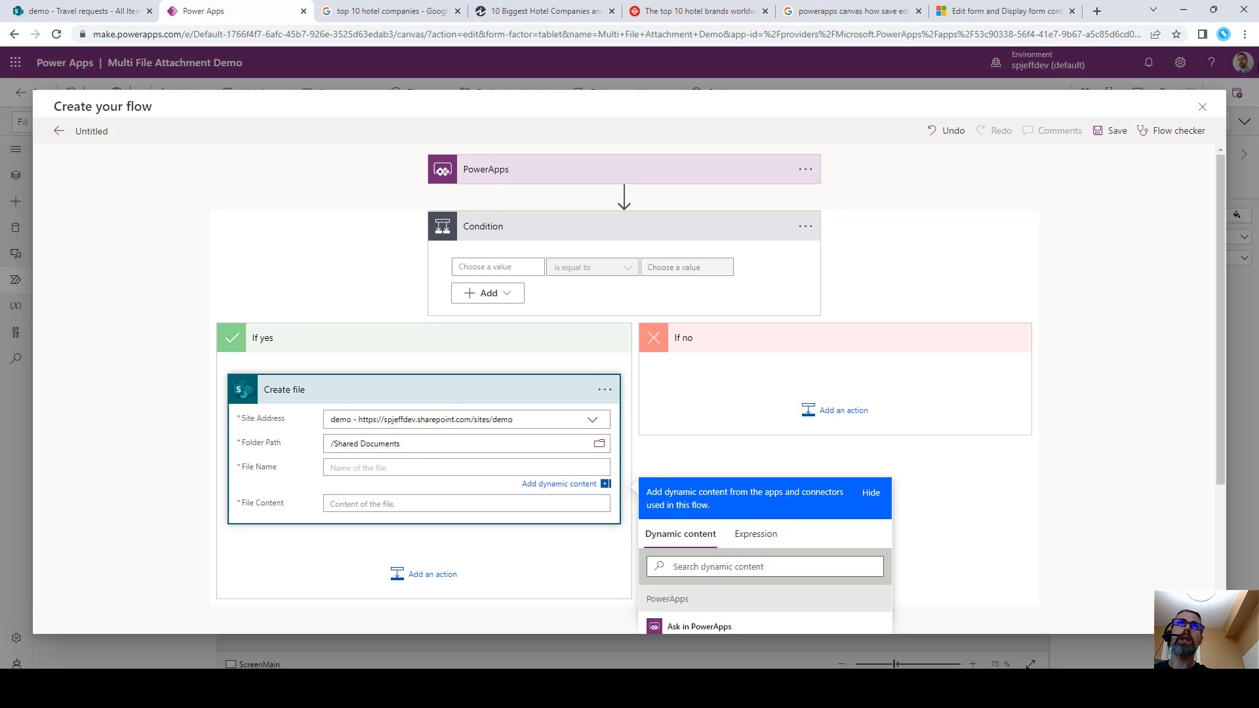
type("TRAVEL-FLIGHT-")
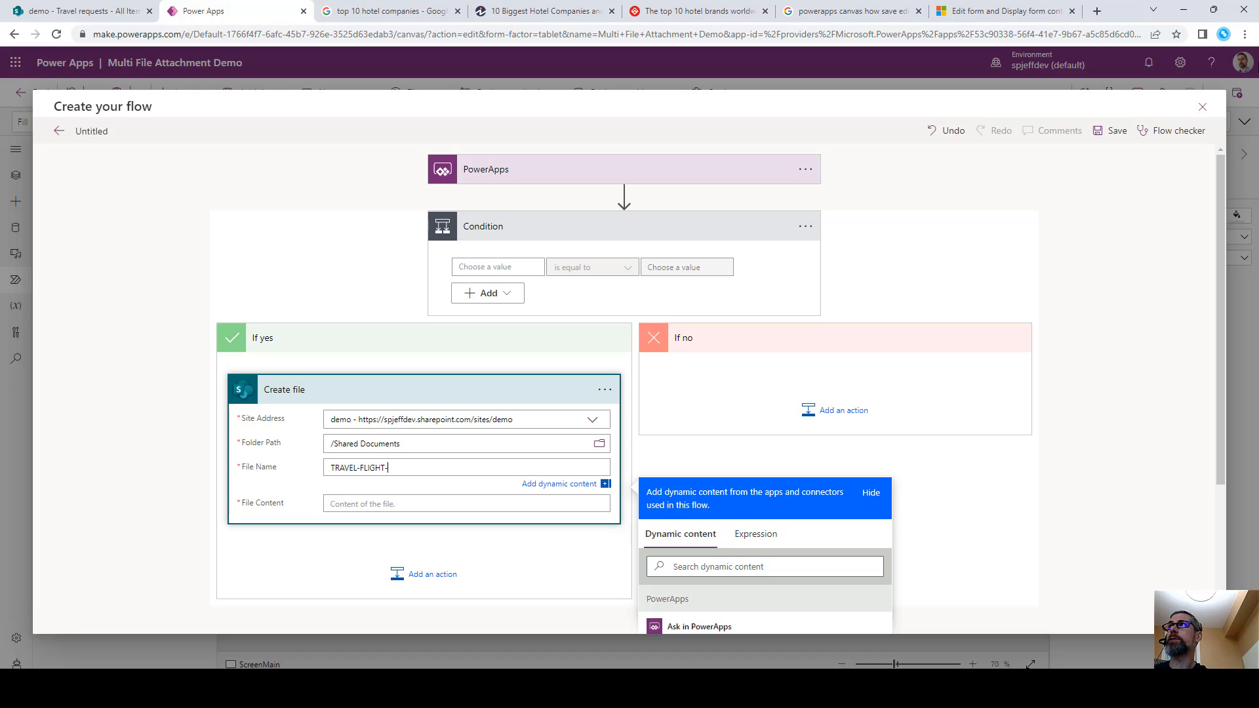
Append an Ask in PowerApps parameter after TRAVEL-FLIGHT- in the Create file action's File Name.
scroll(817, 480, "down", 1)
scroll(790, 514, "up", 1)
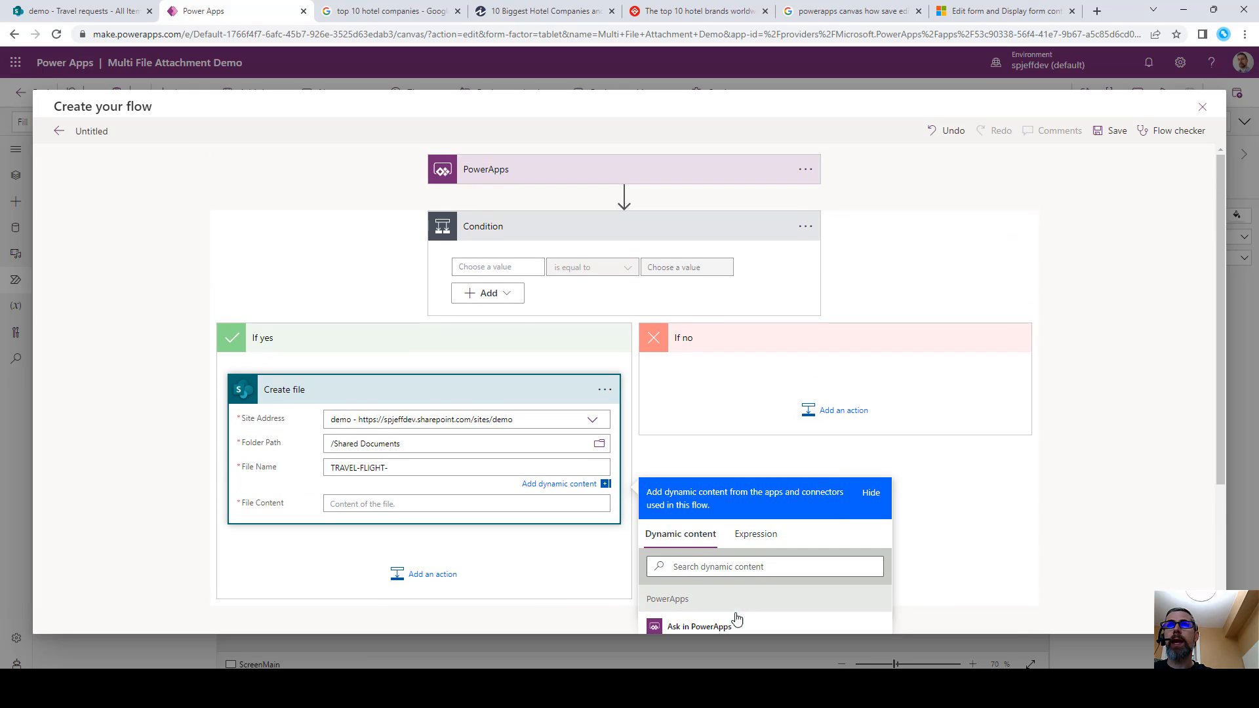
left_click(700, 627)
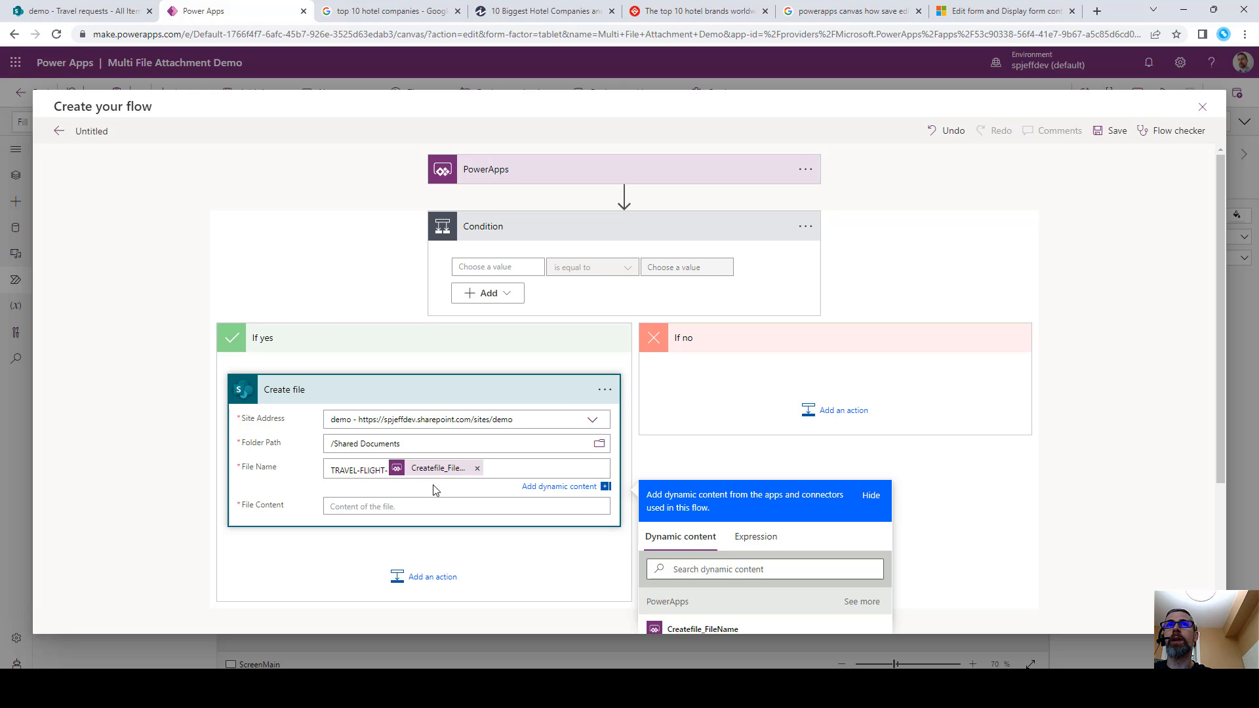
Fill the Create file action's File Content with an Ask in PowerApps parameter.
left_click(343, 505)
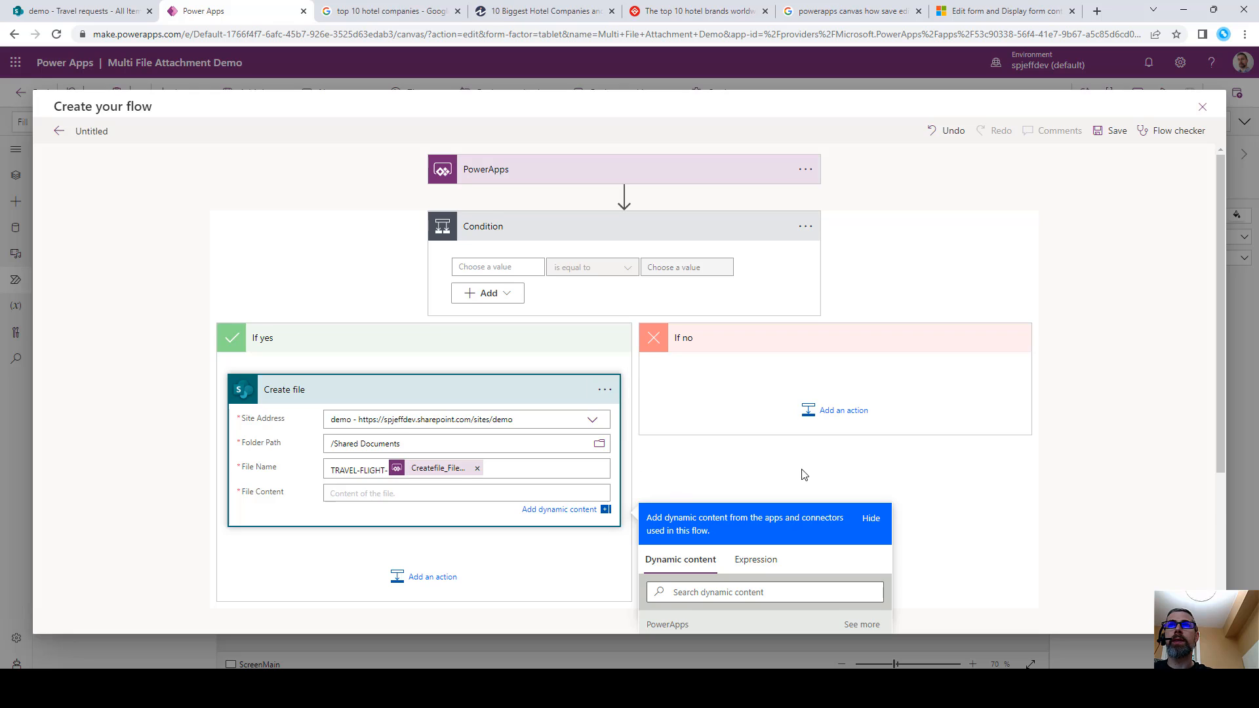
scroll(787, 486, "down", 1)
left_click(709, 528)
type("ask")
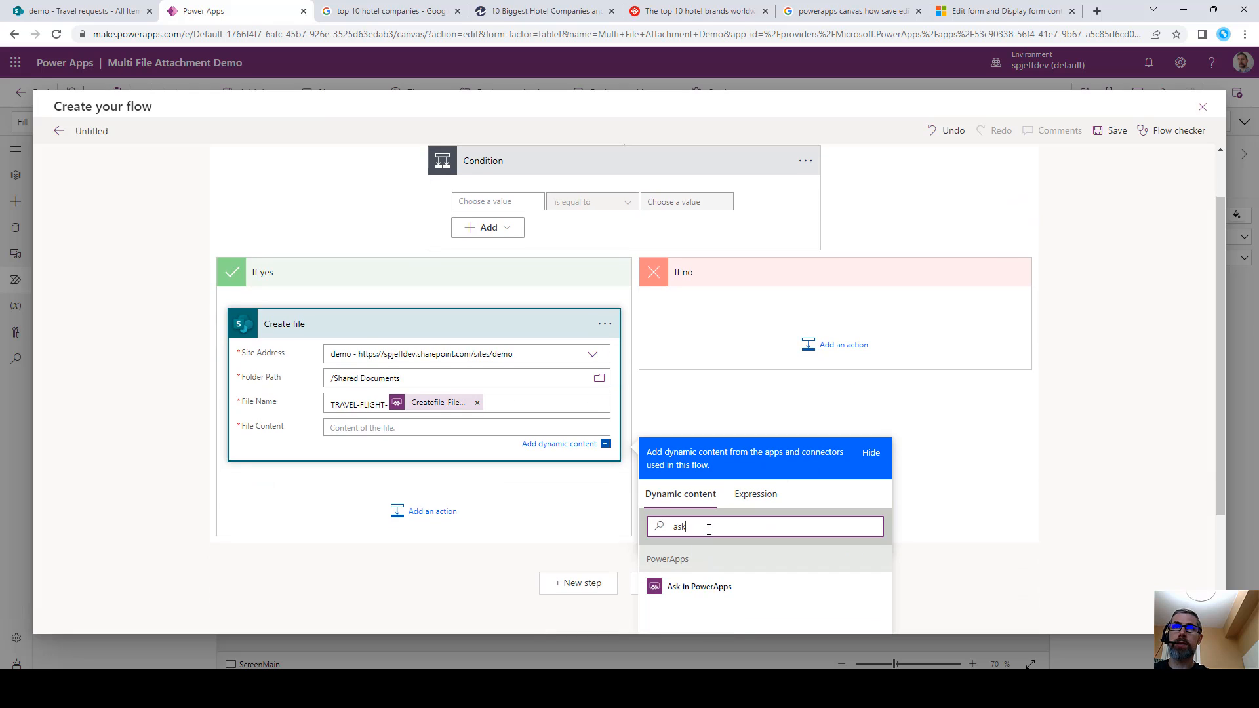
left_click(696, 587)
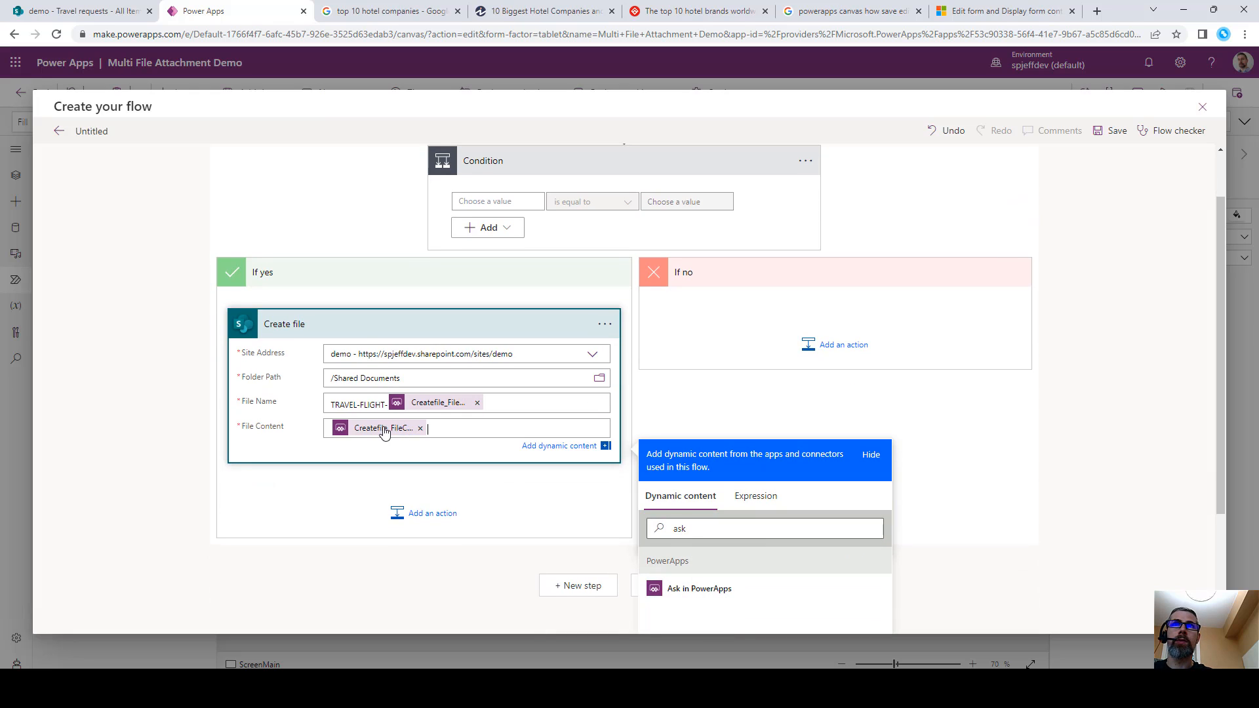
Rename the Create file action in the If yes branch to "Create FLIGHT".
left_click(605, 324)
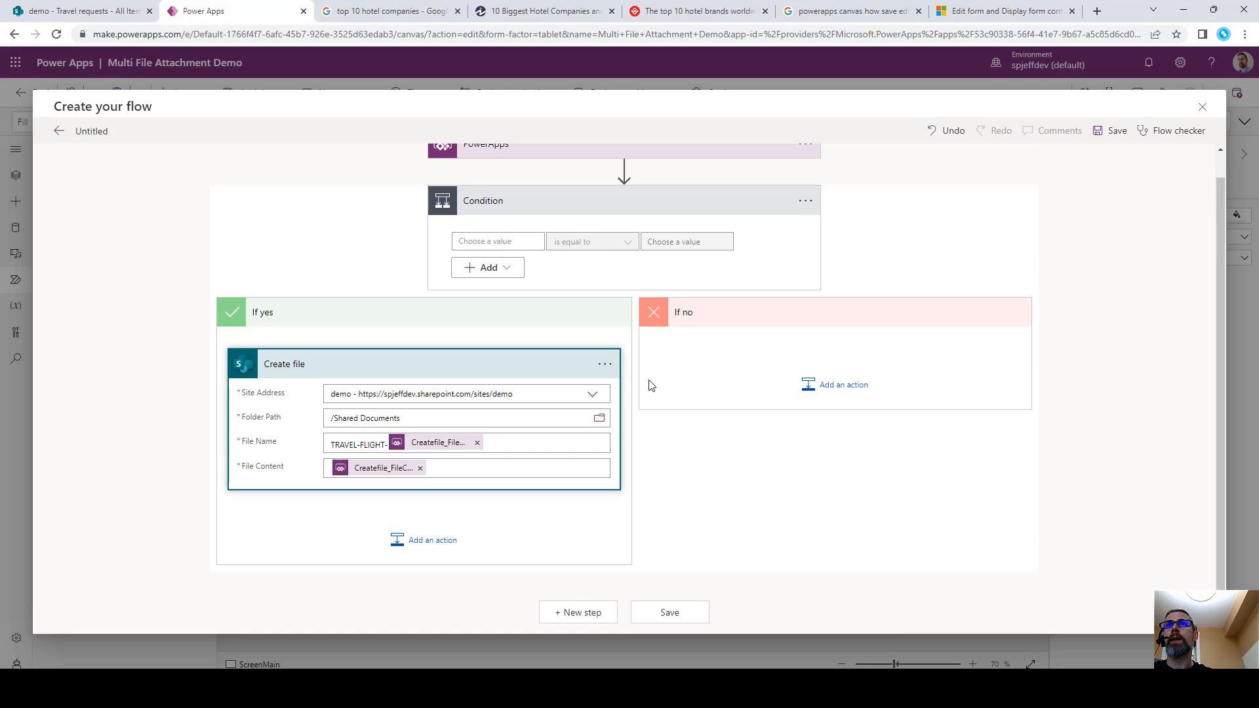
left_click(604, 363)
left_click(661, 380)
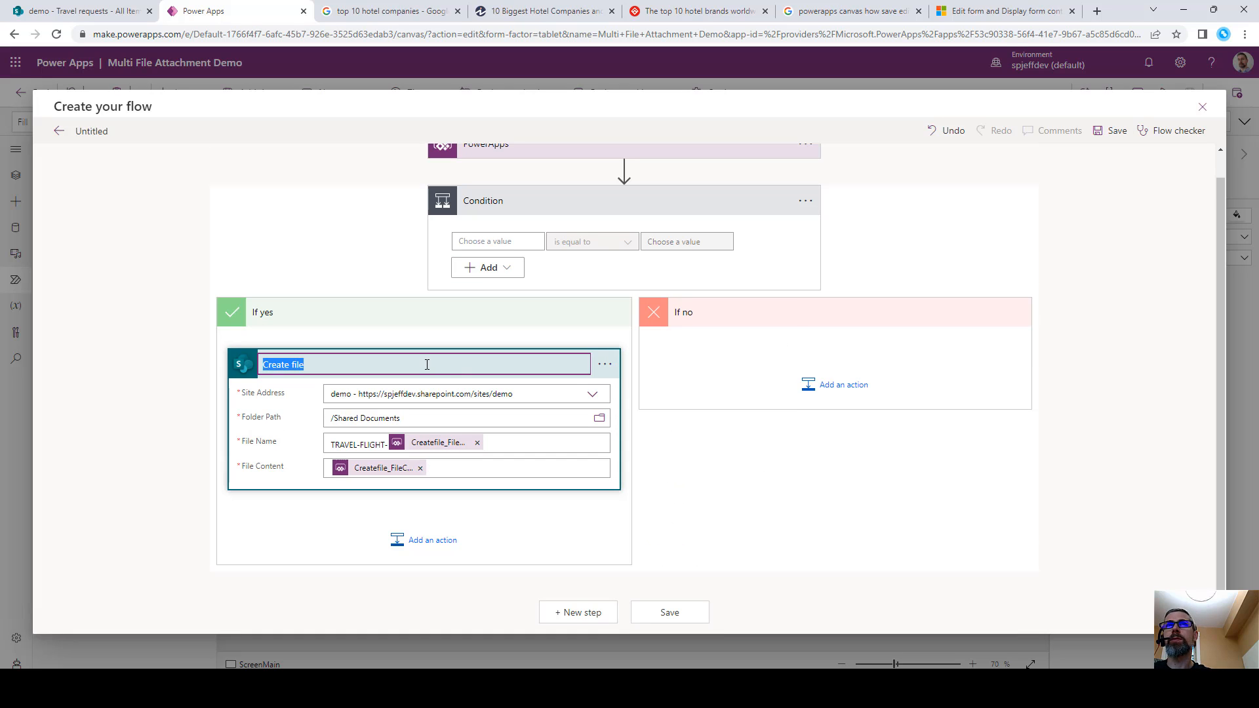
left_click(427, 365)
type("FLIGHT")
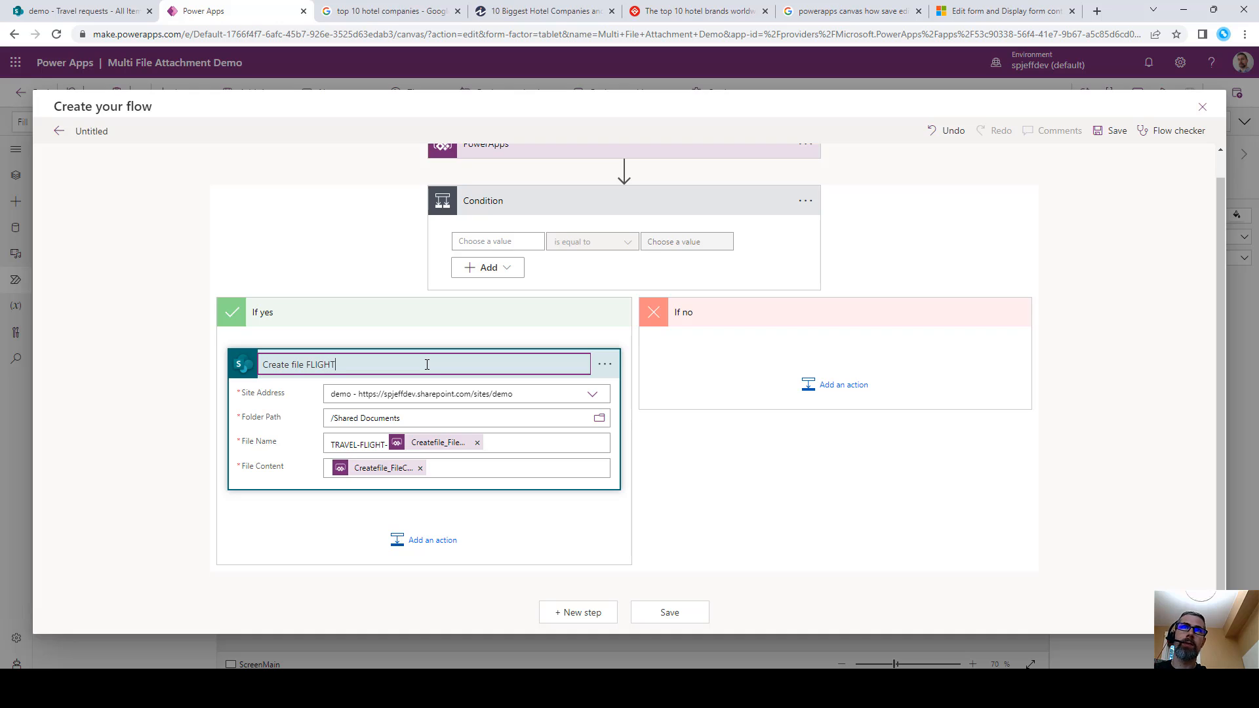
double_click(299, 367)
key("BackSpace")
left_click(719, 433)
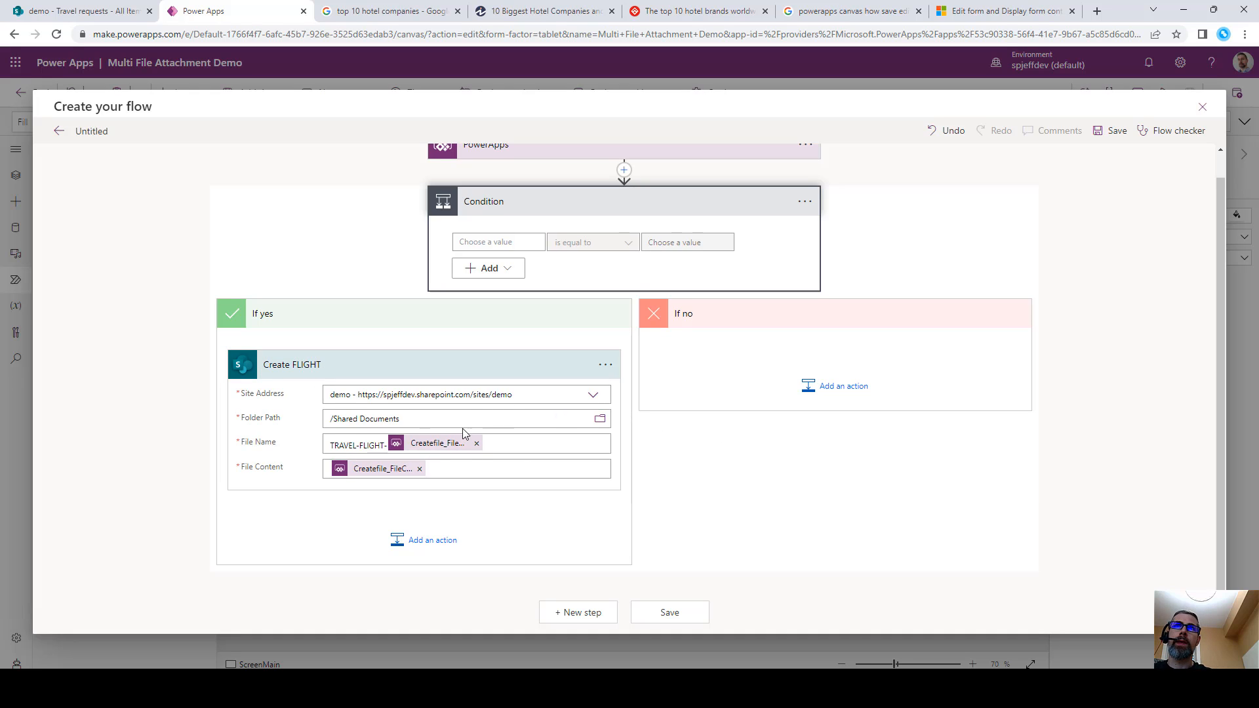
Add a second row to the Condition, joined with And.
scroll(581, 307, "up", 1)
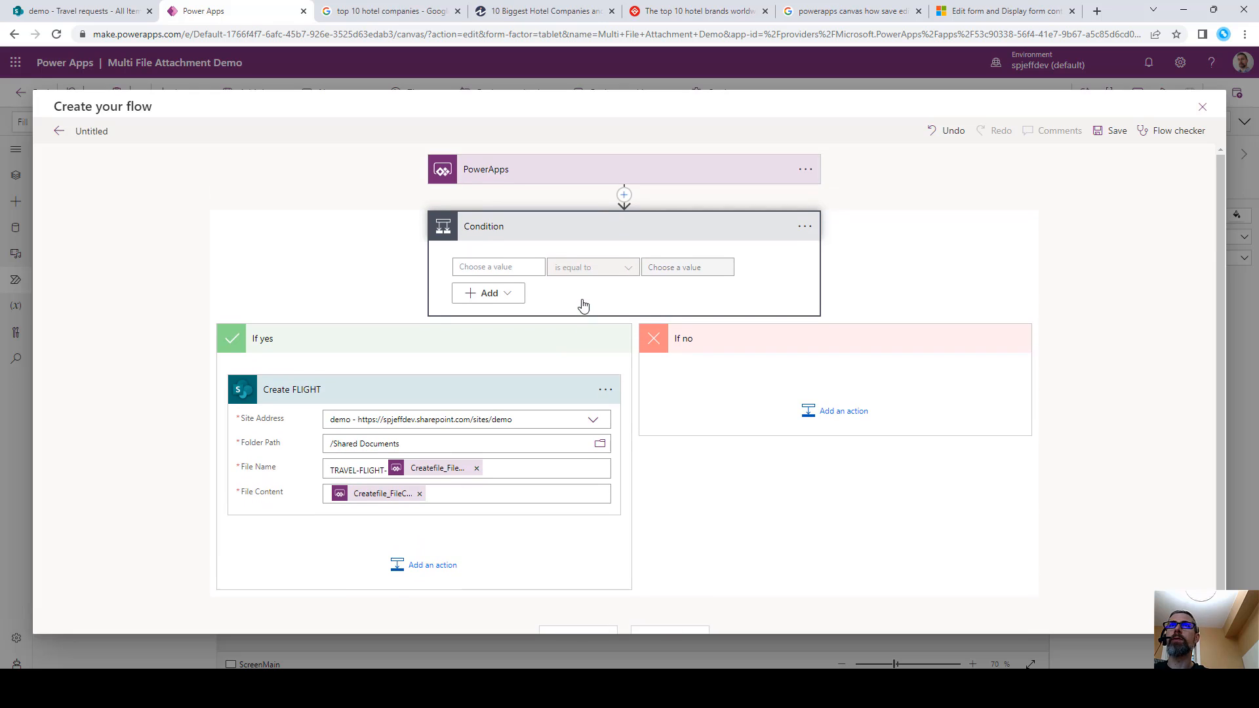
left_click(502, 294)
left_click(505, 316)
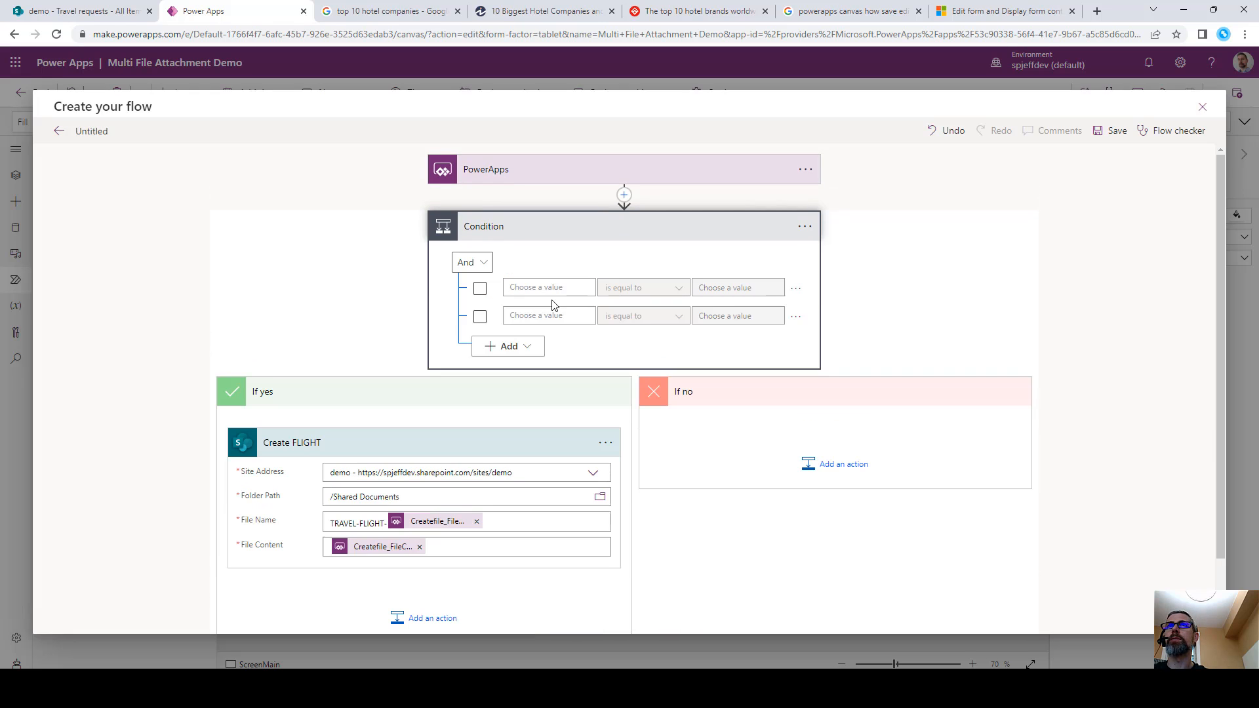
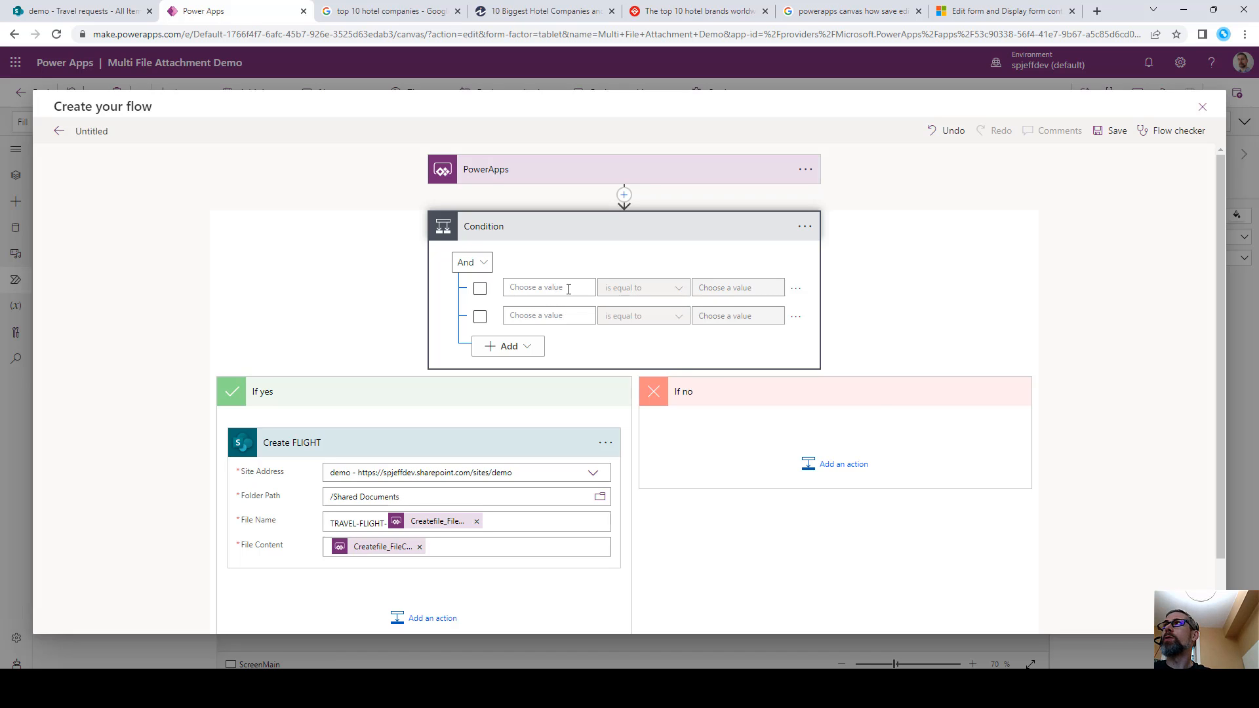
Set the first condition row's left value to an empty() expression wrapping the Createfile_FileName parameter.
left_click(568, 289)
left_click(731, 358)
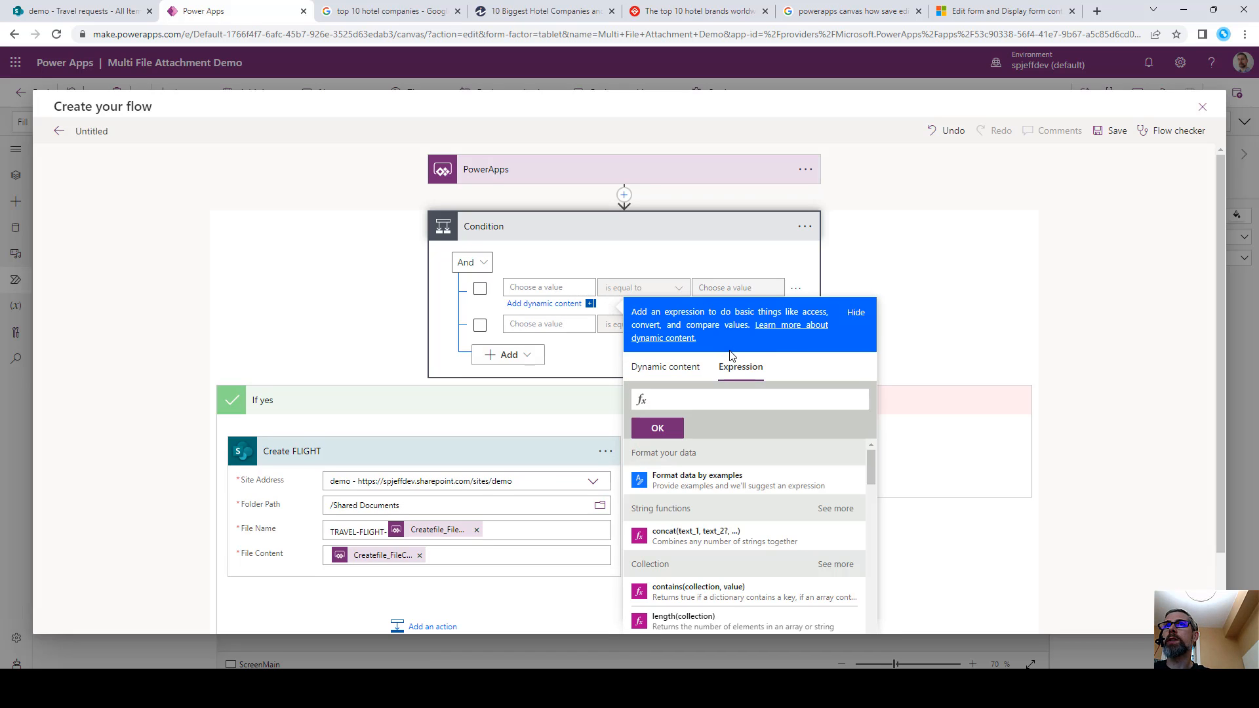
type("empty(")
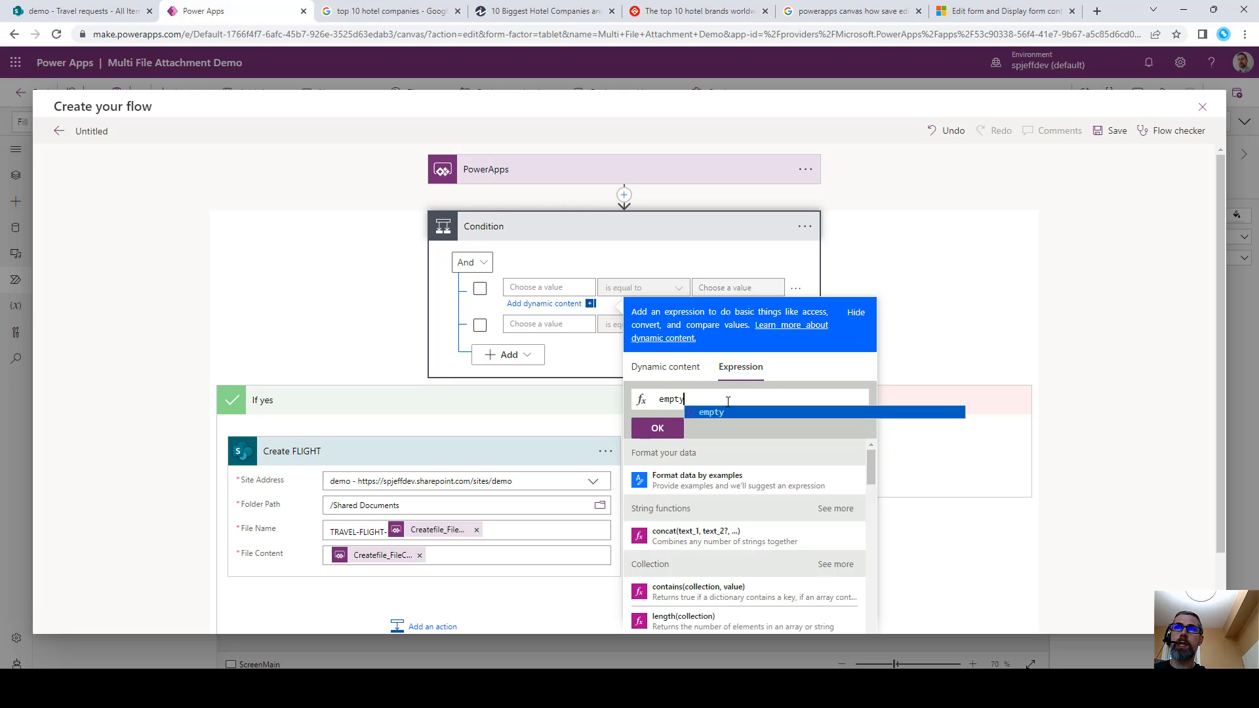
left_click(682, 365)
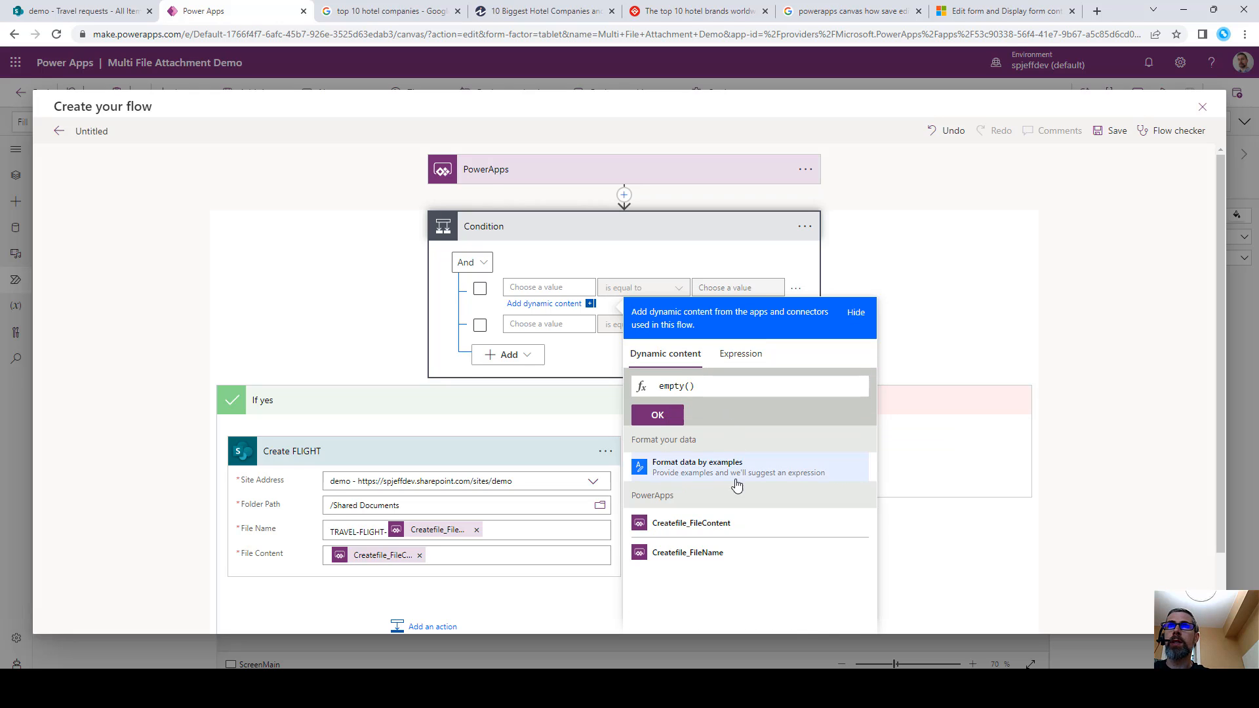
left_click(715, 551)
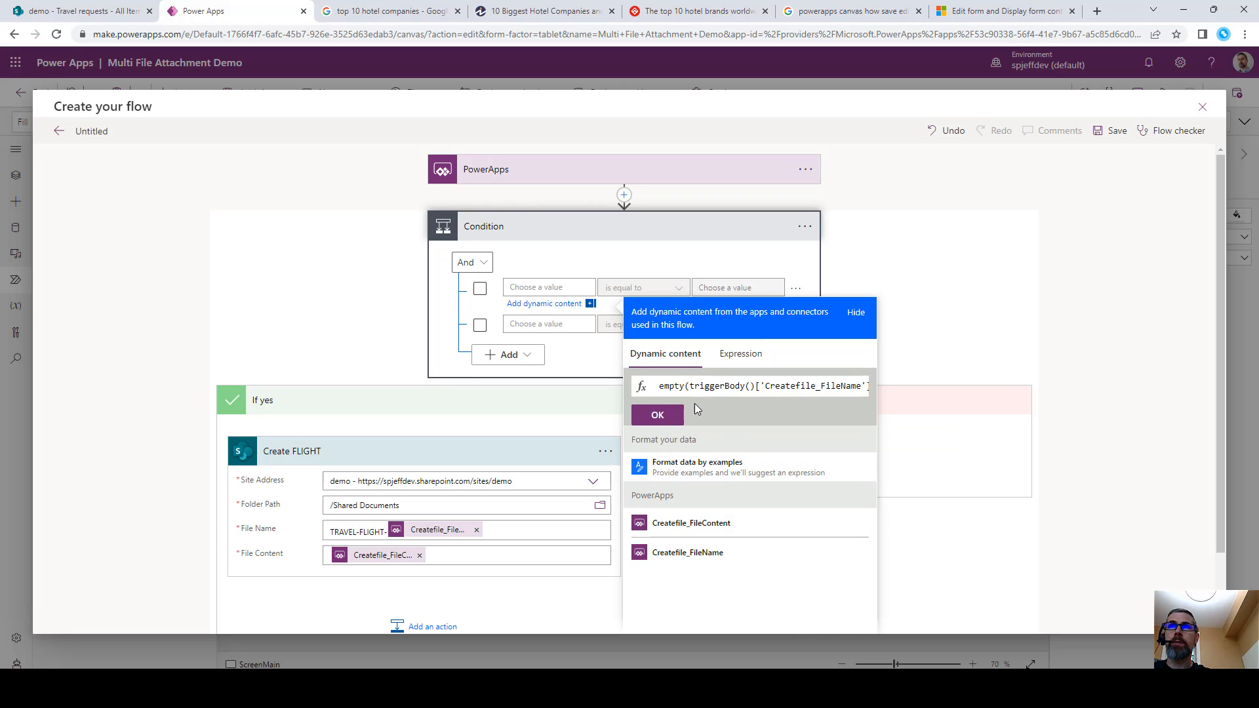
left_click(669, 415)
Complete the first condition row with the operator "is not equal to" and the expression true.
left_click(730, 282)
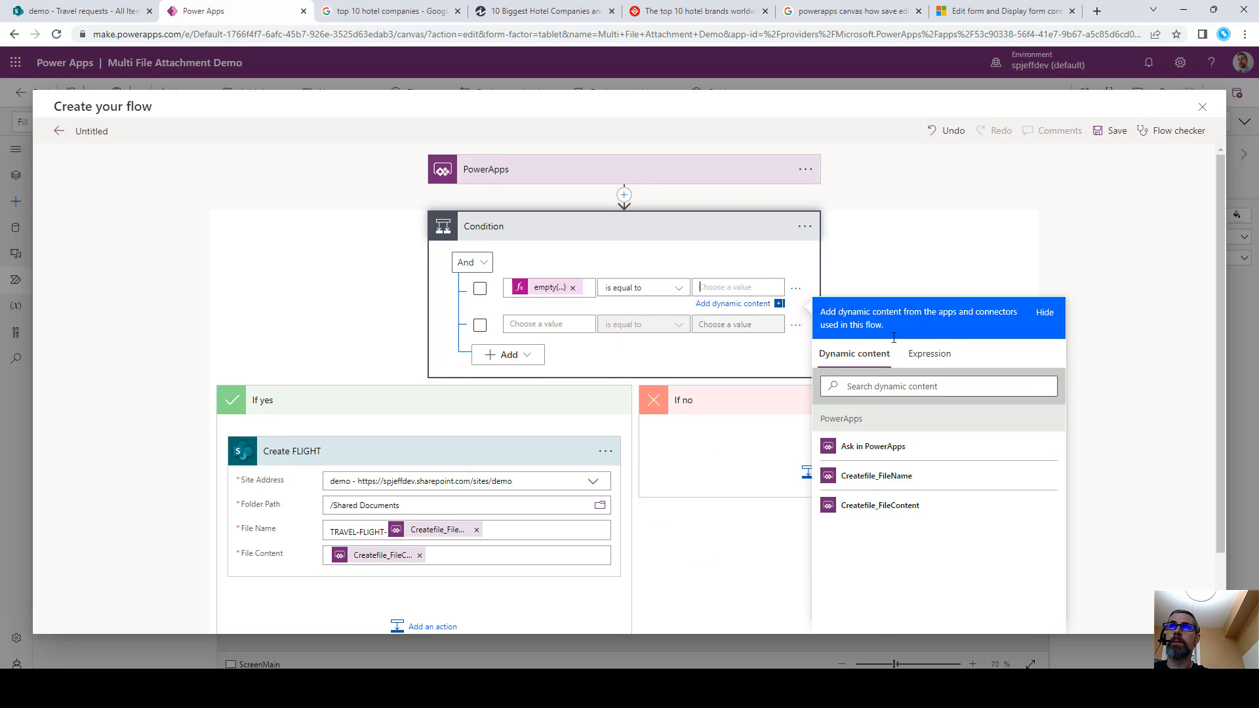
left_click(928, 367)
type("true")
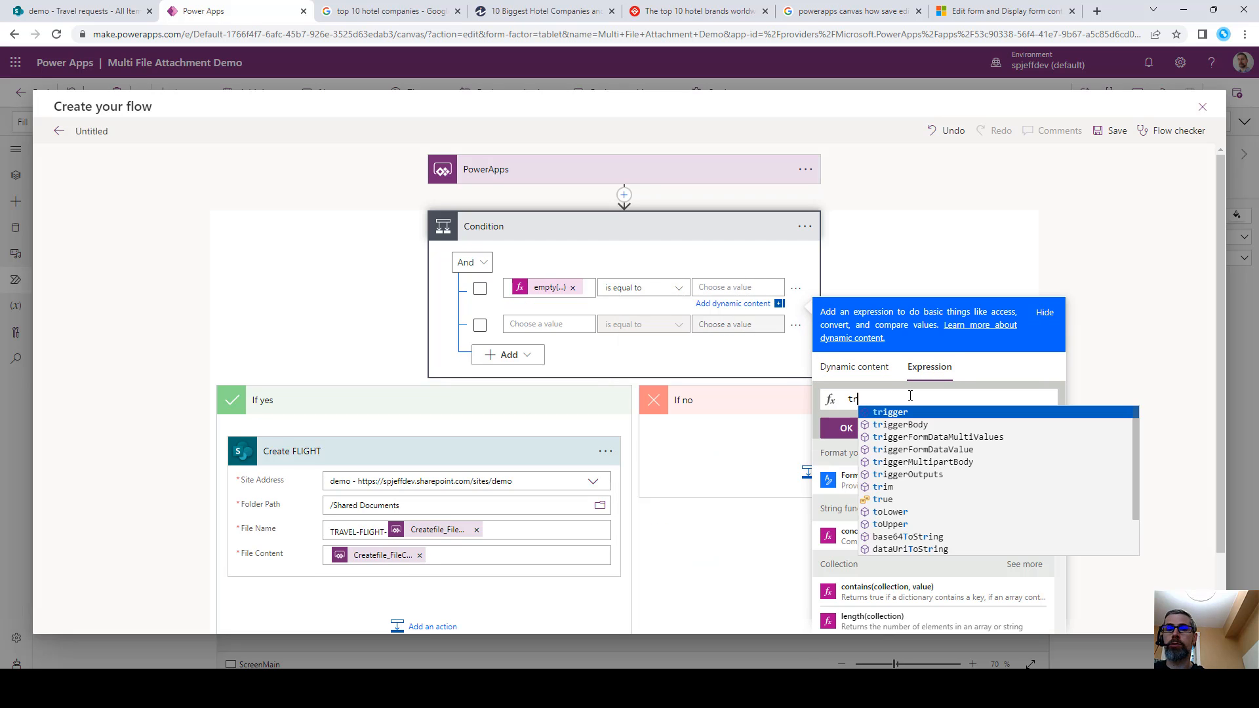
left_click(846, 428)
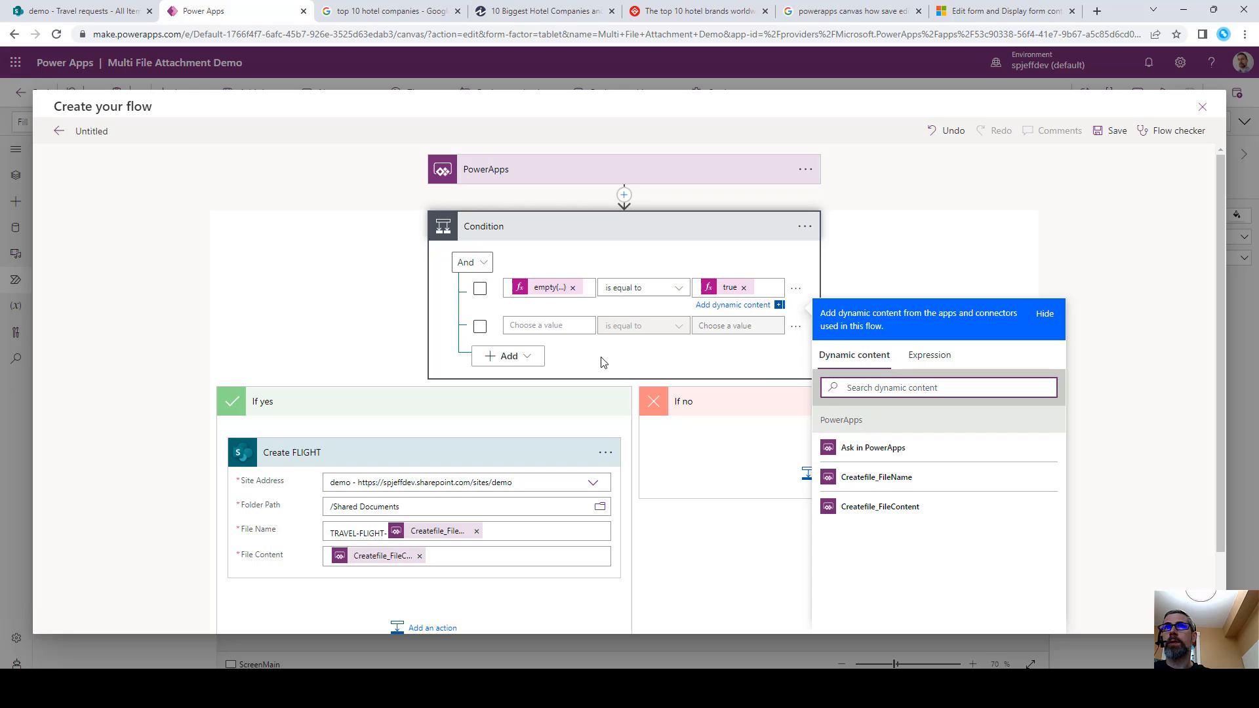
left_click(567, 326)
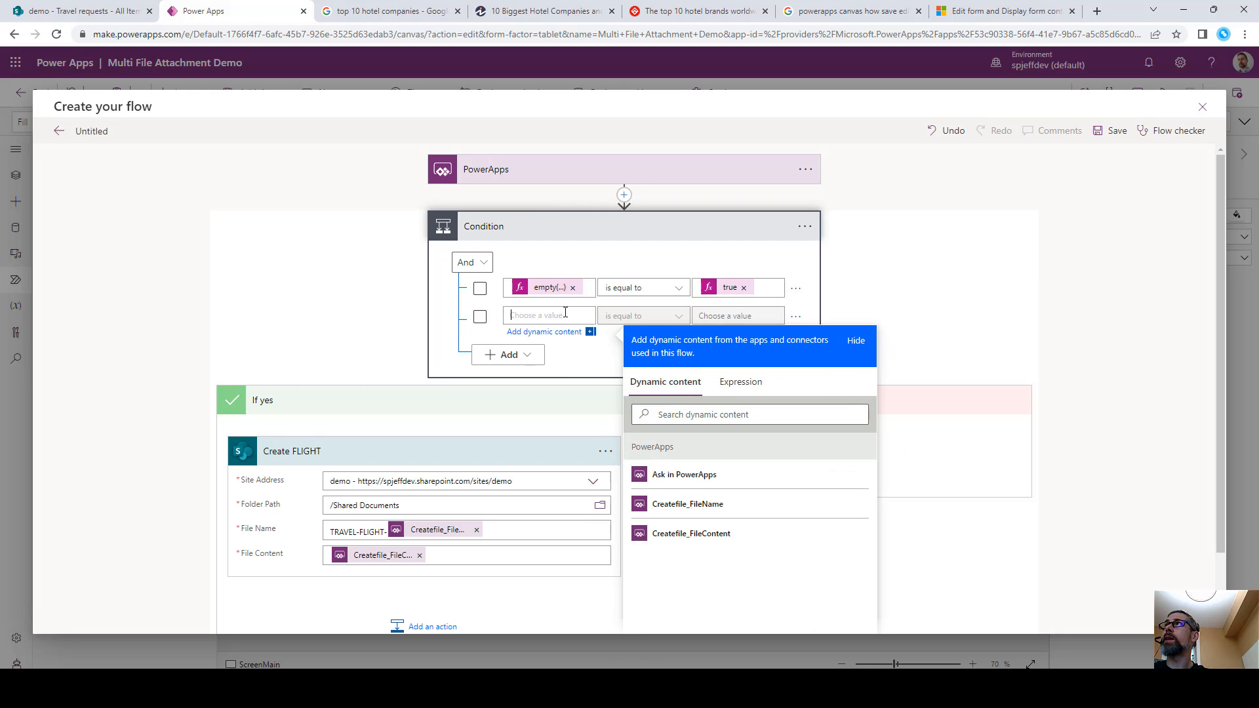
left_click(640, 287)
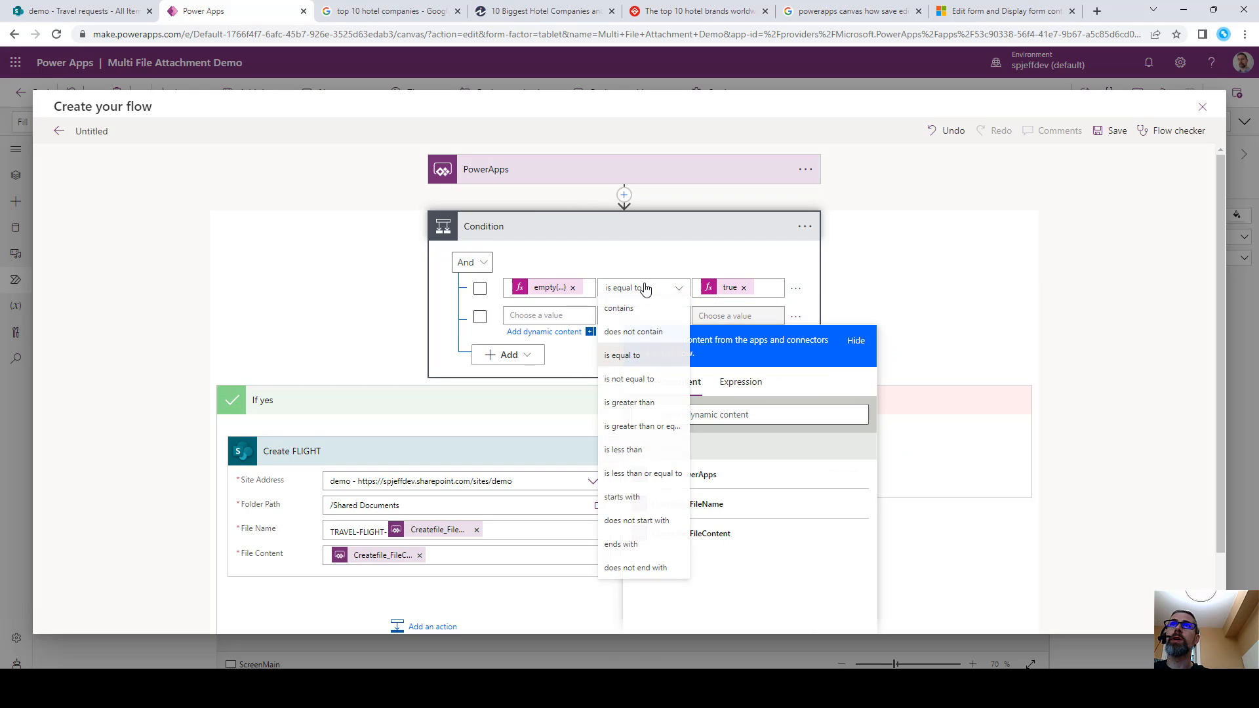
left_click(643, 367)
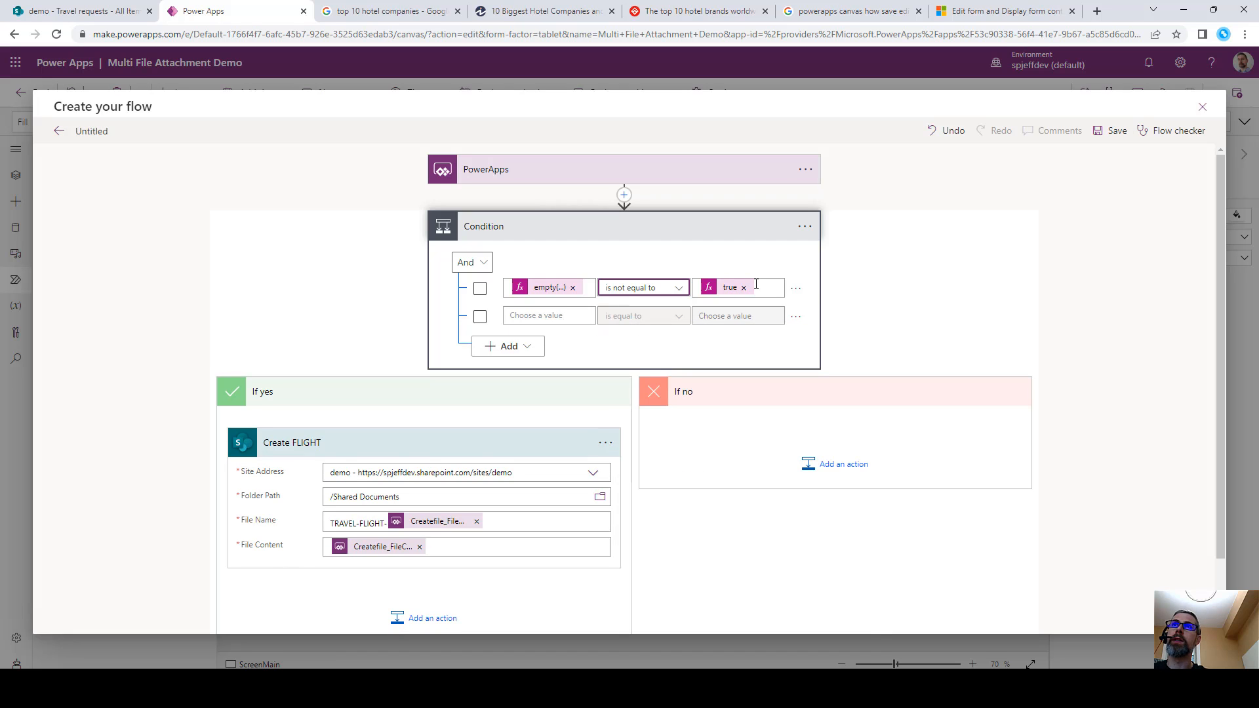
Set the second condition row's left value to an empty() expression wrapping the Createfile_FileName parameter.
left_click(545, 315)
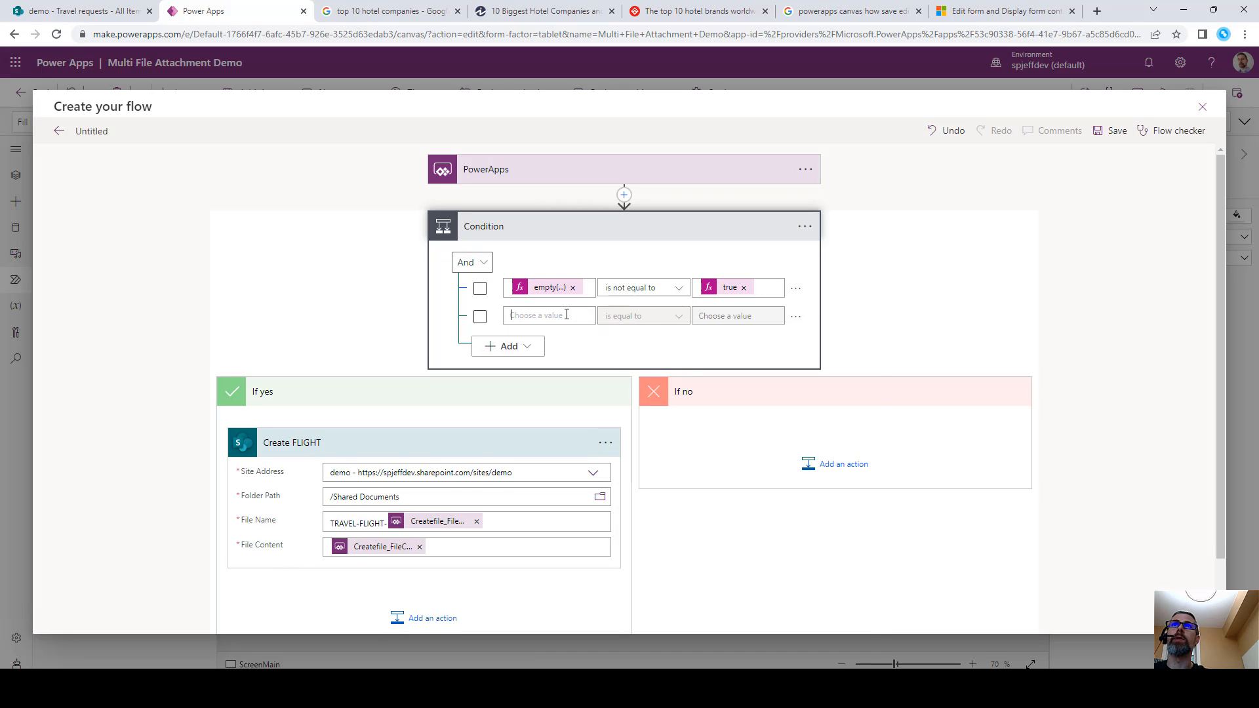
left_click(739, 394)
type("empty(")
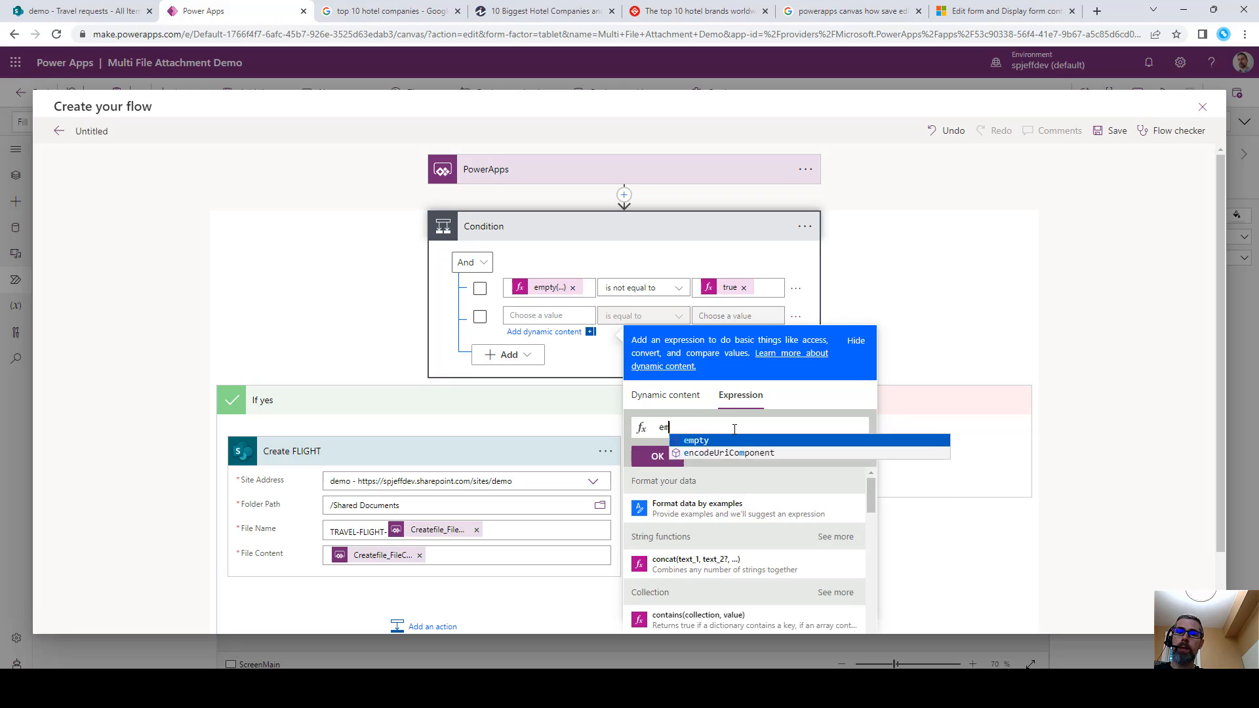
left_click(664, 395)
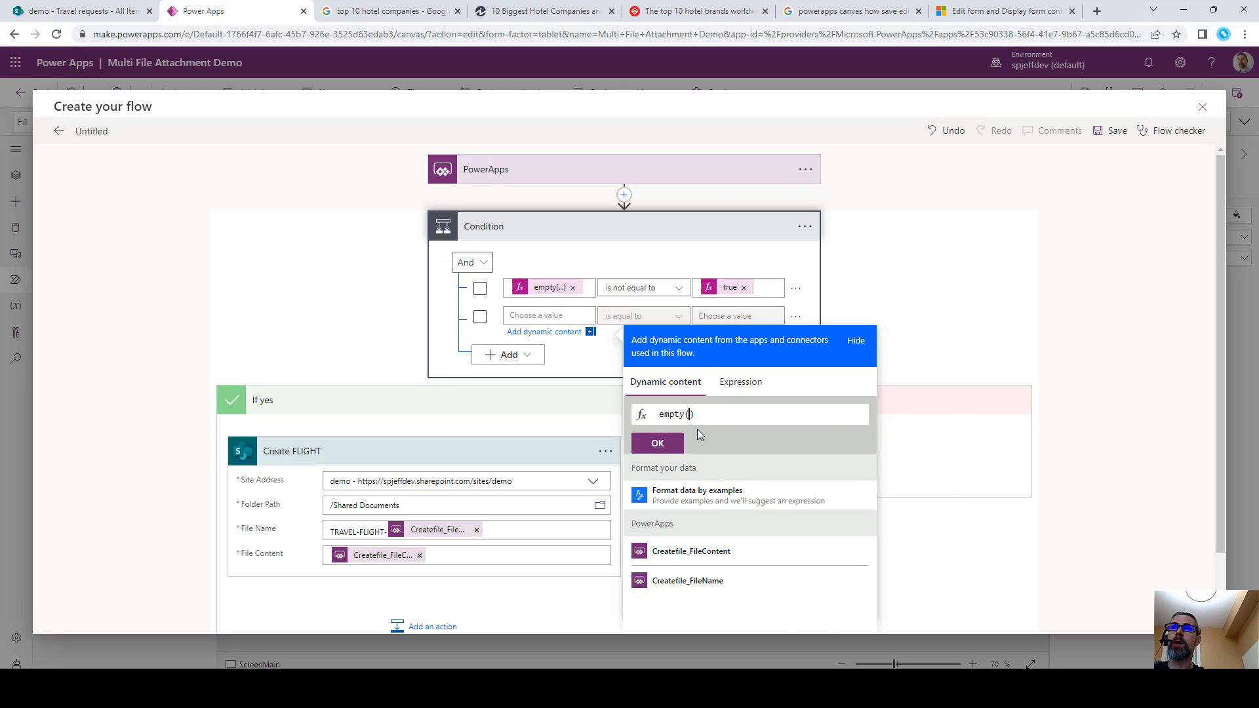
left_click(721, 577)
left_click(657, 443)
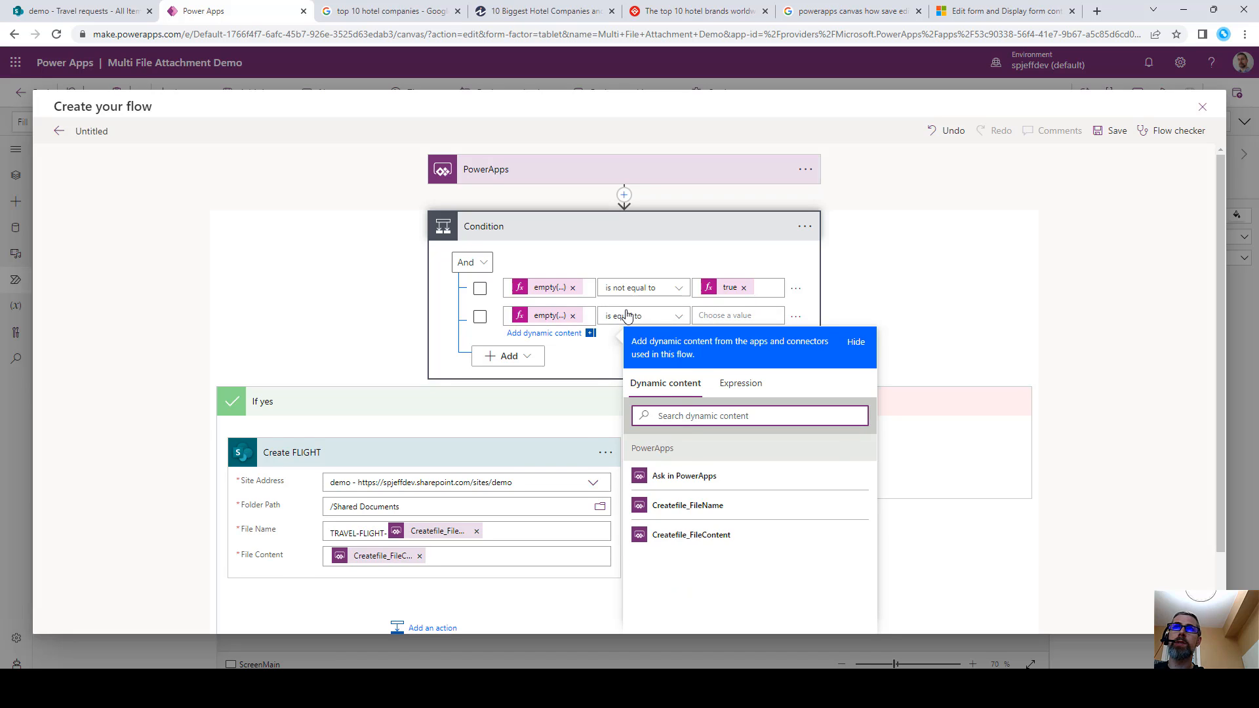
Complete the second condition row with "is not equal to" and the expression true.
left_click(626, 316)
left_click(641, 409)
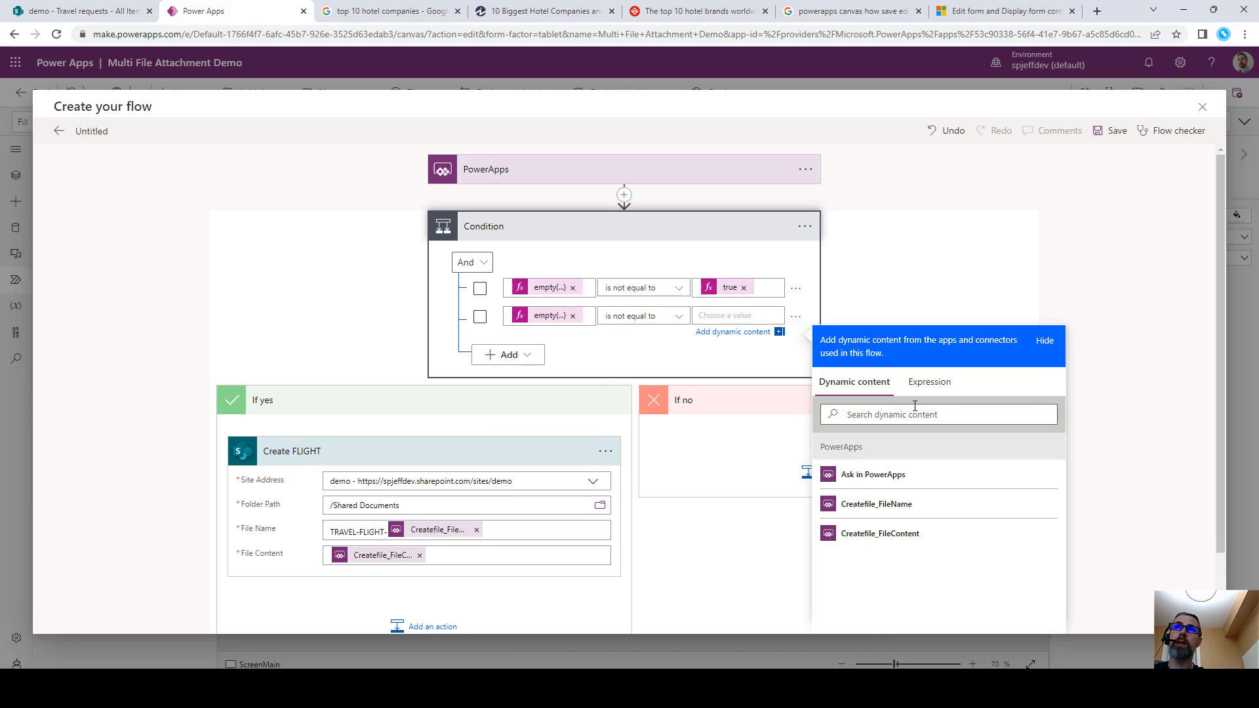
left_click(929, 382)
type("true")
left_click(852, 457)
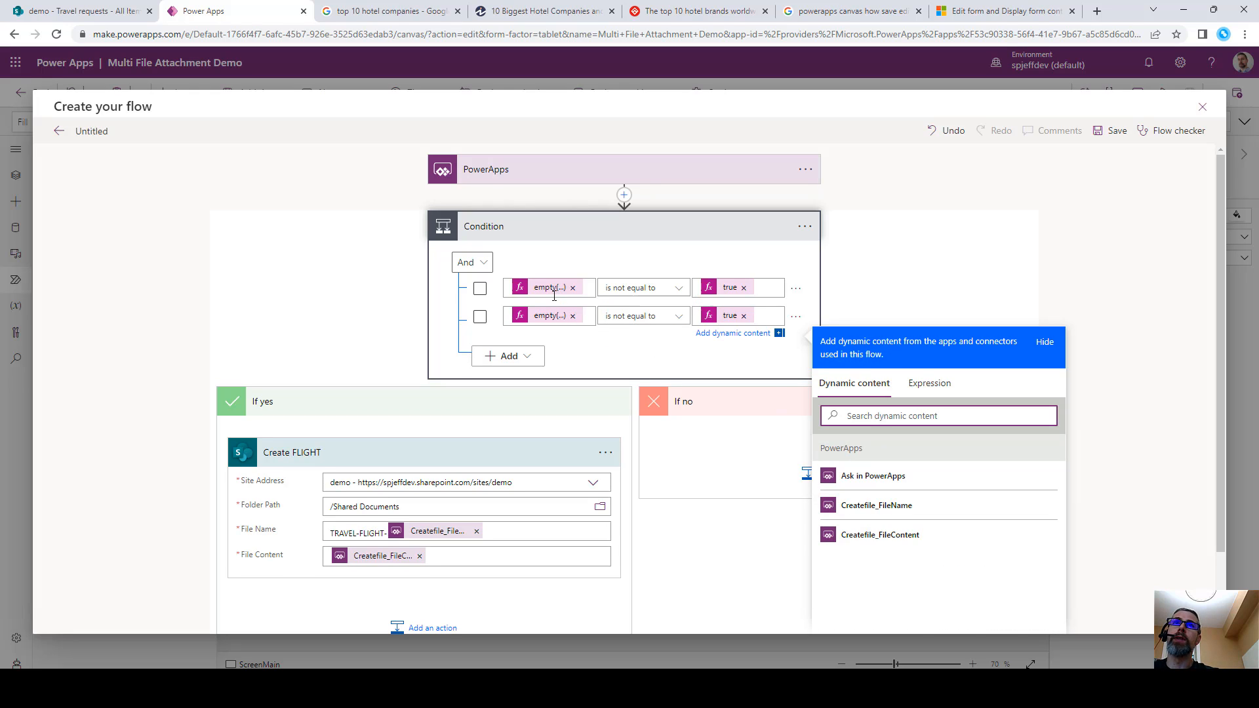
Save the flow and reopen it for editing from the app's list of flows.
left_click(1114, 131)
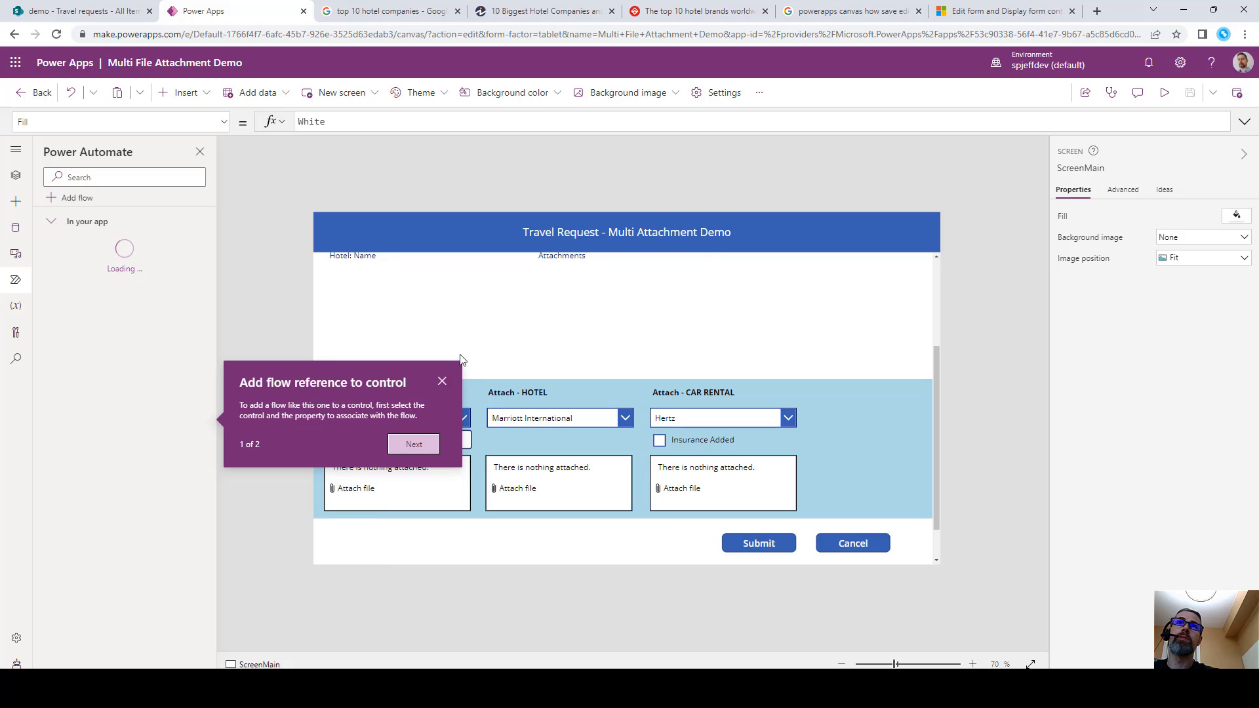
left_click(442, 379)
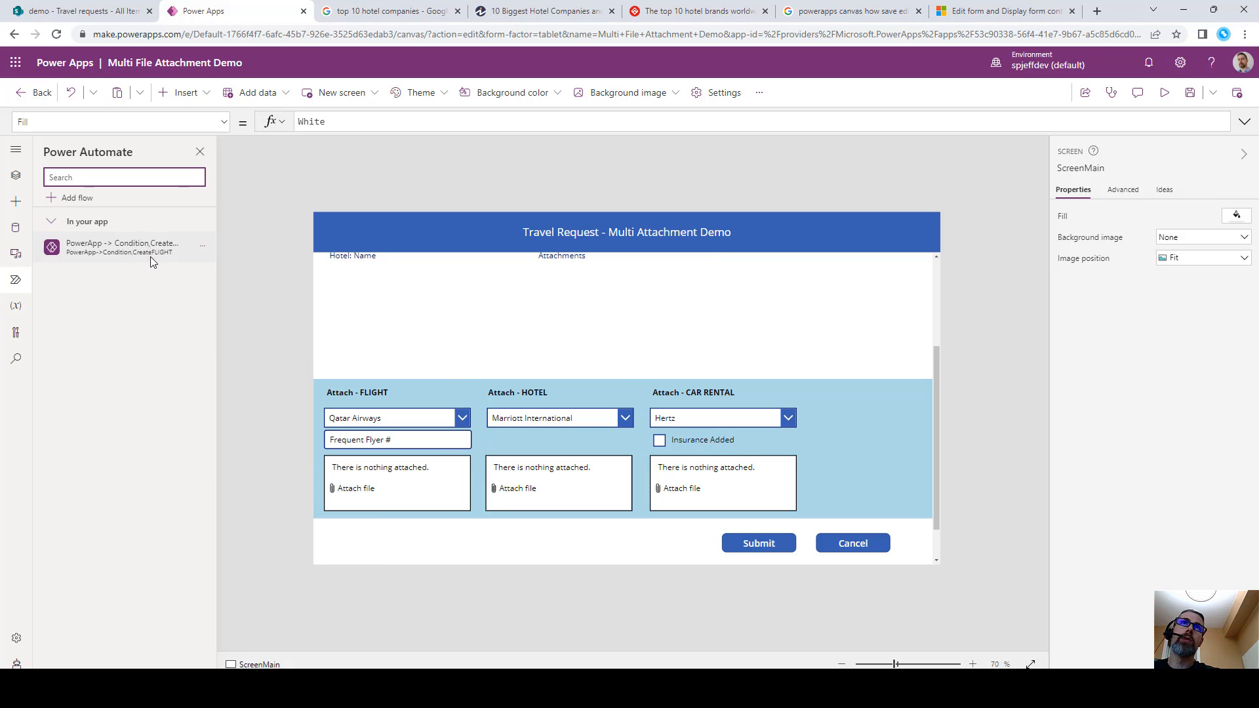
left_click(202, 250)
left_click(221, 271)
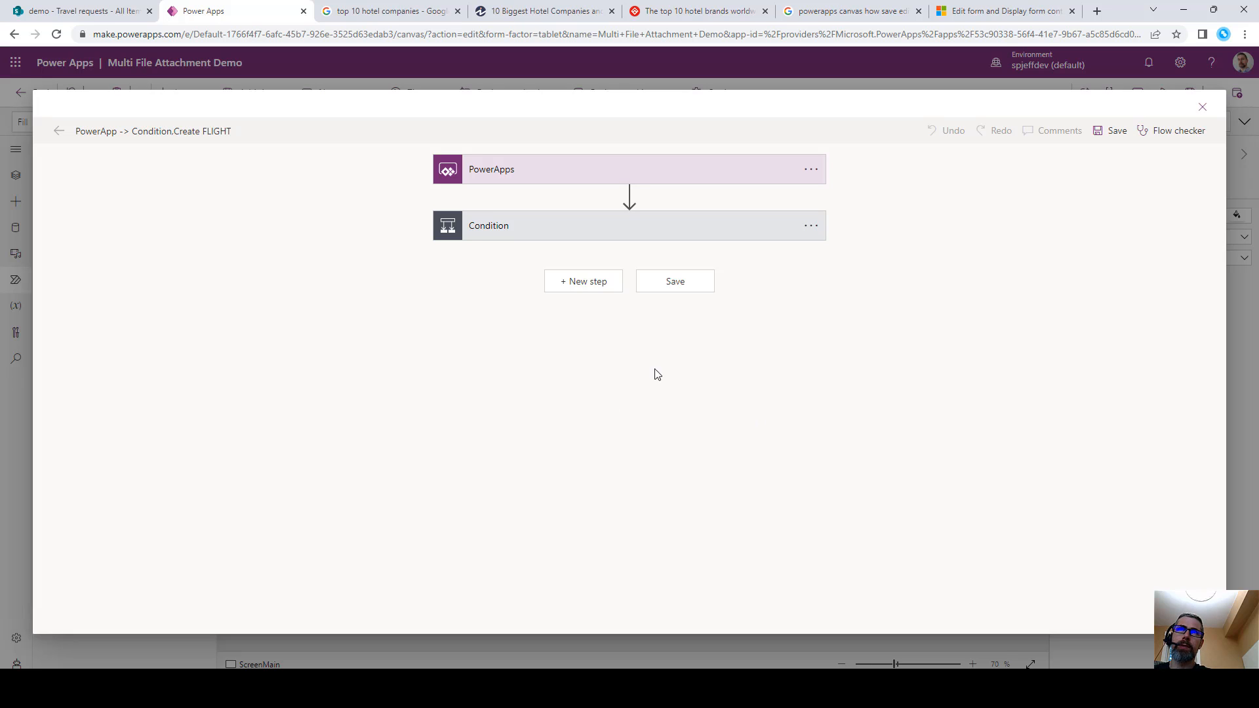
Expand the Condition and Create FLIGHT cards, and rename the condition to "Condition FLIGHT".
left_click(548, 230)
left_click(430, 443)
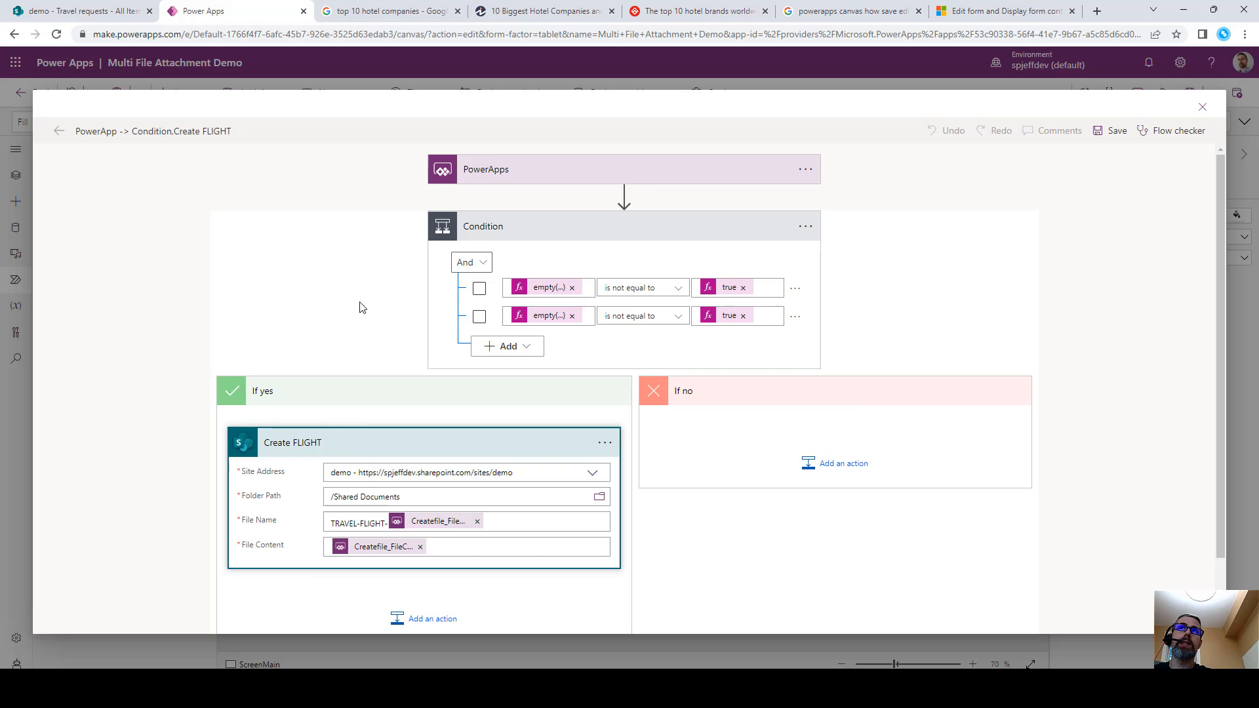
scroll(386, 498, "down", 1)
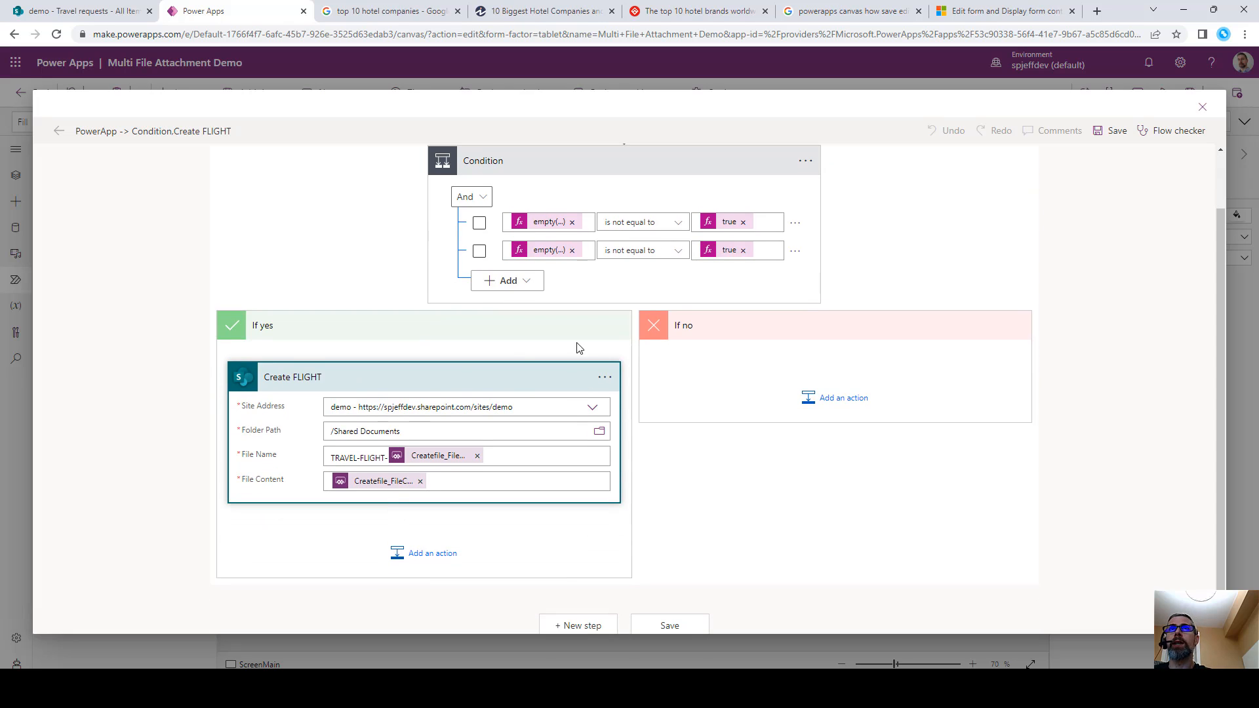
scroll(578, 347, "up", 1)
left_click(804, 226)
left_click(859, 245)
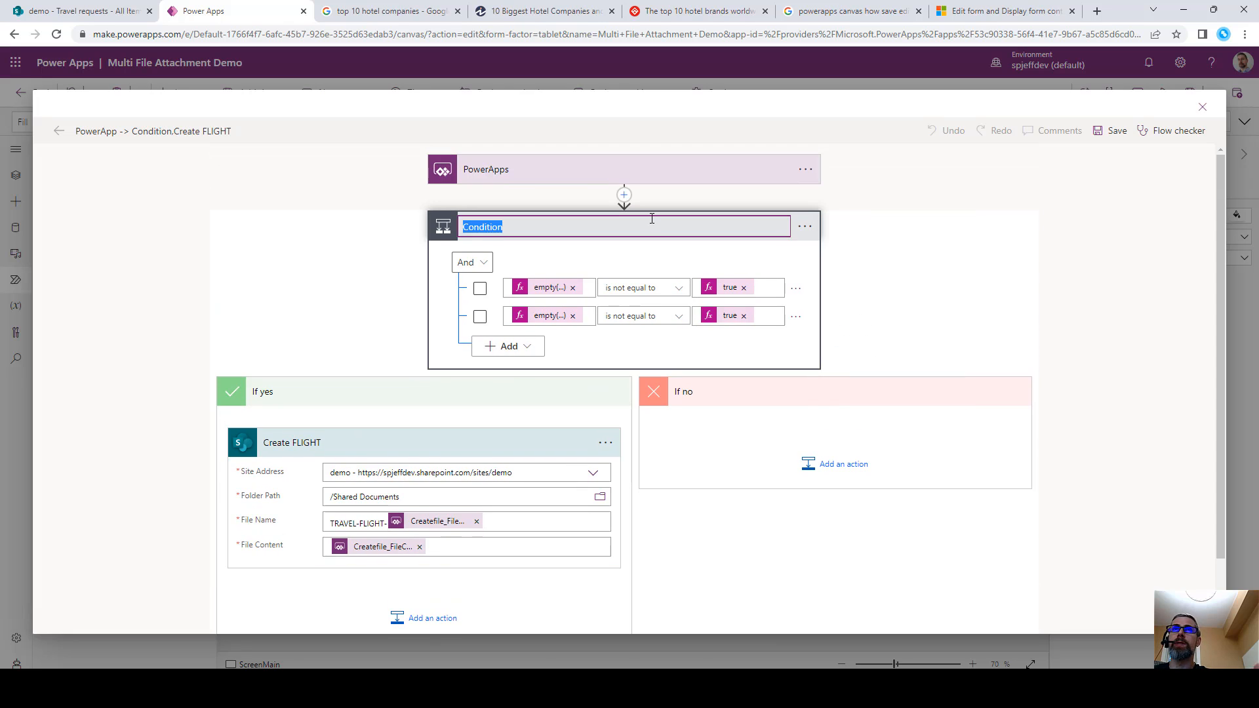
left_click(632, 221)
type("FLIGHT")
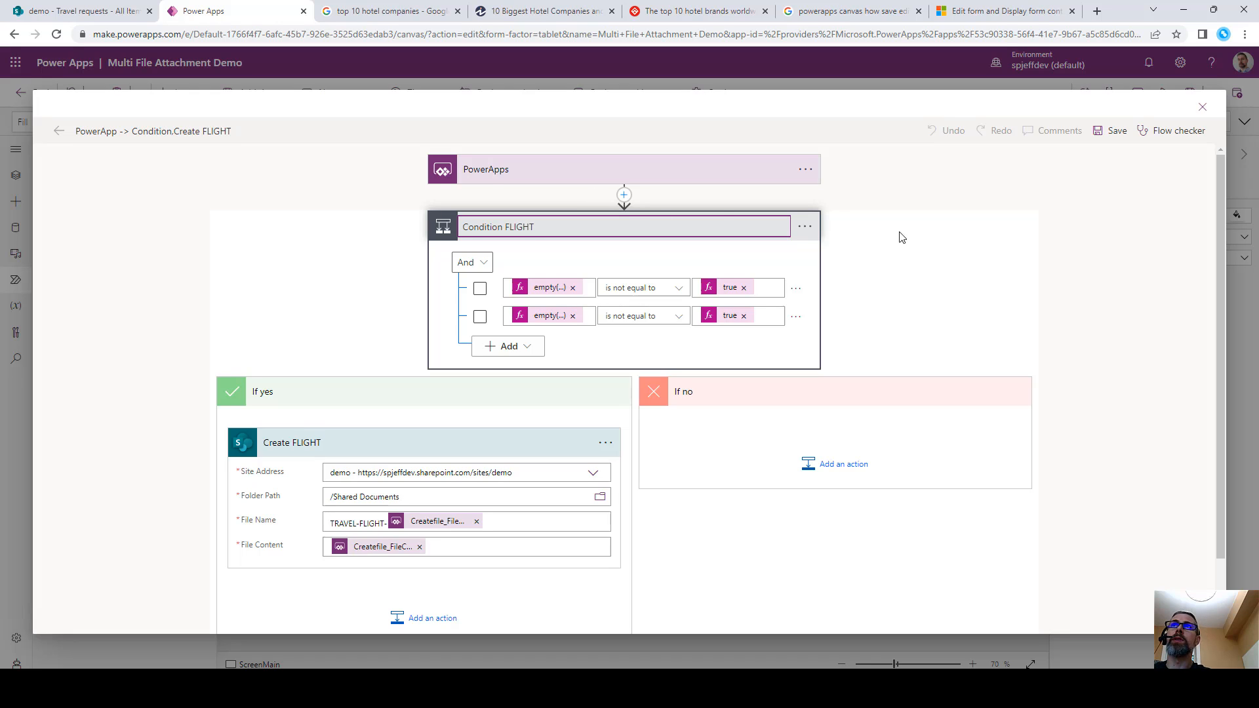
left_click(899, 237)
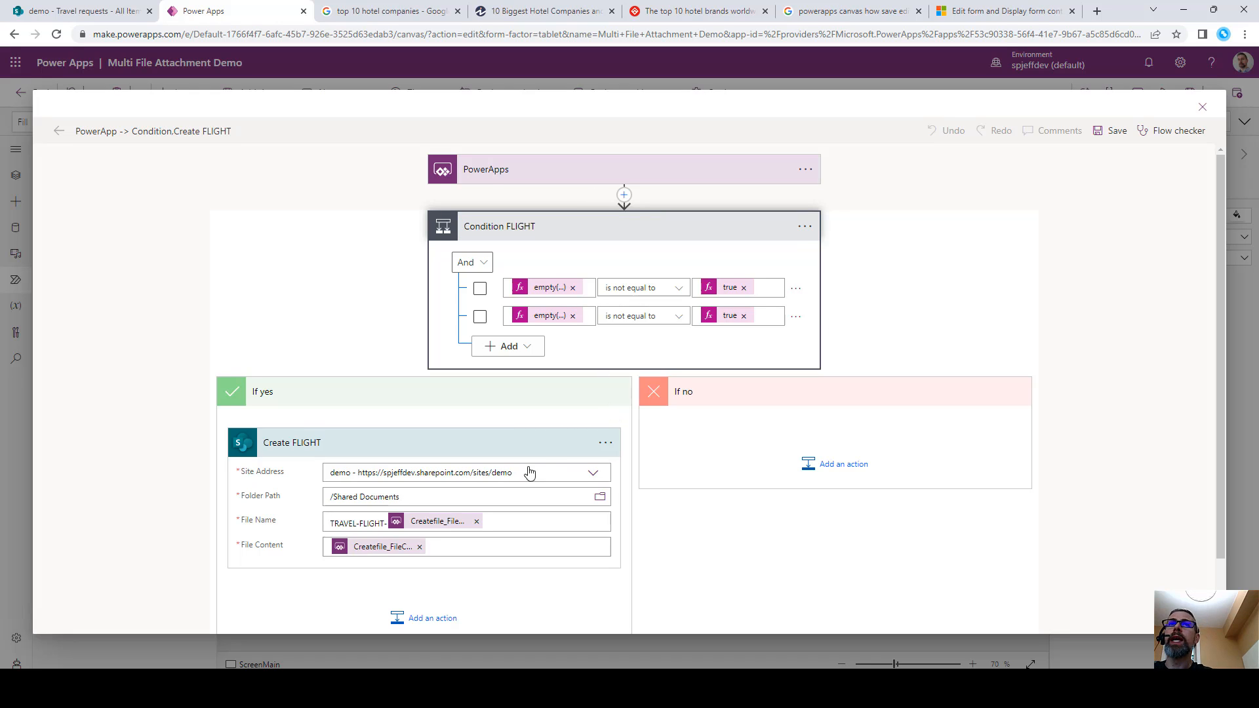
left_click_drag(219, 506, 390, 537)
left_click_drag(307, 524, 189, 380)
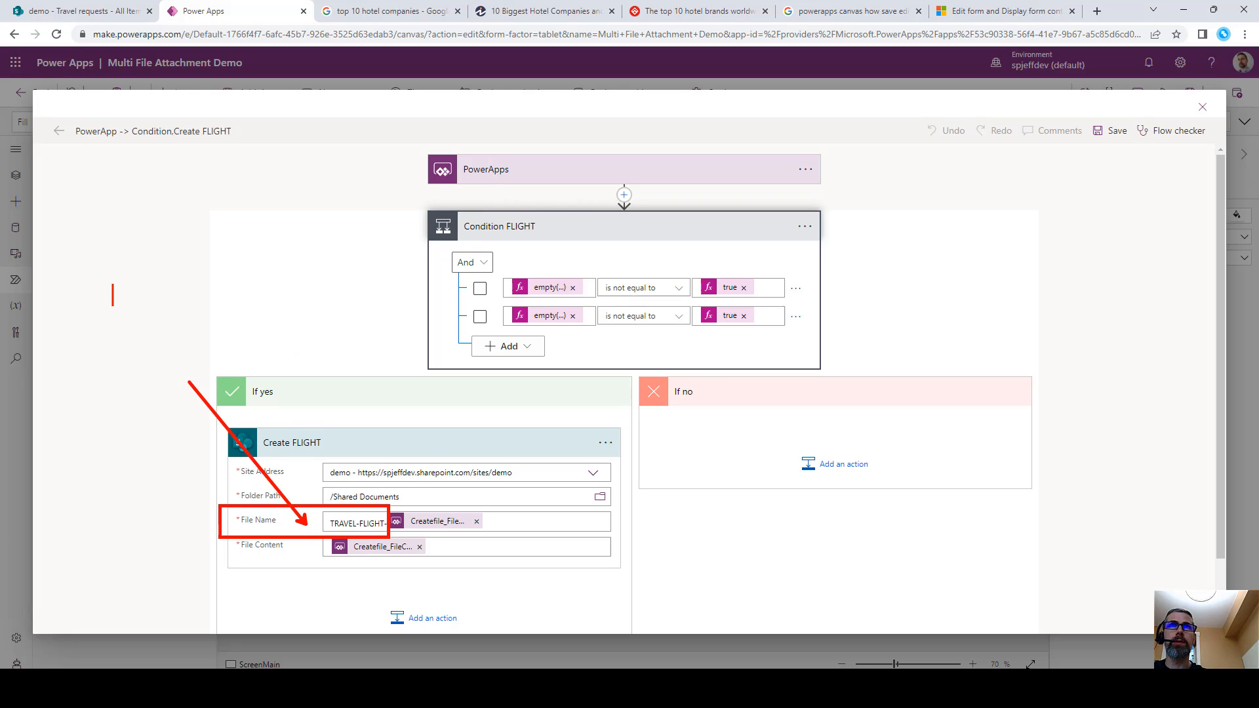
type("file name sta")
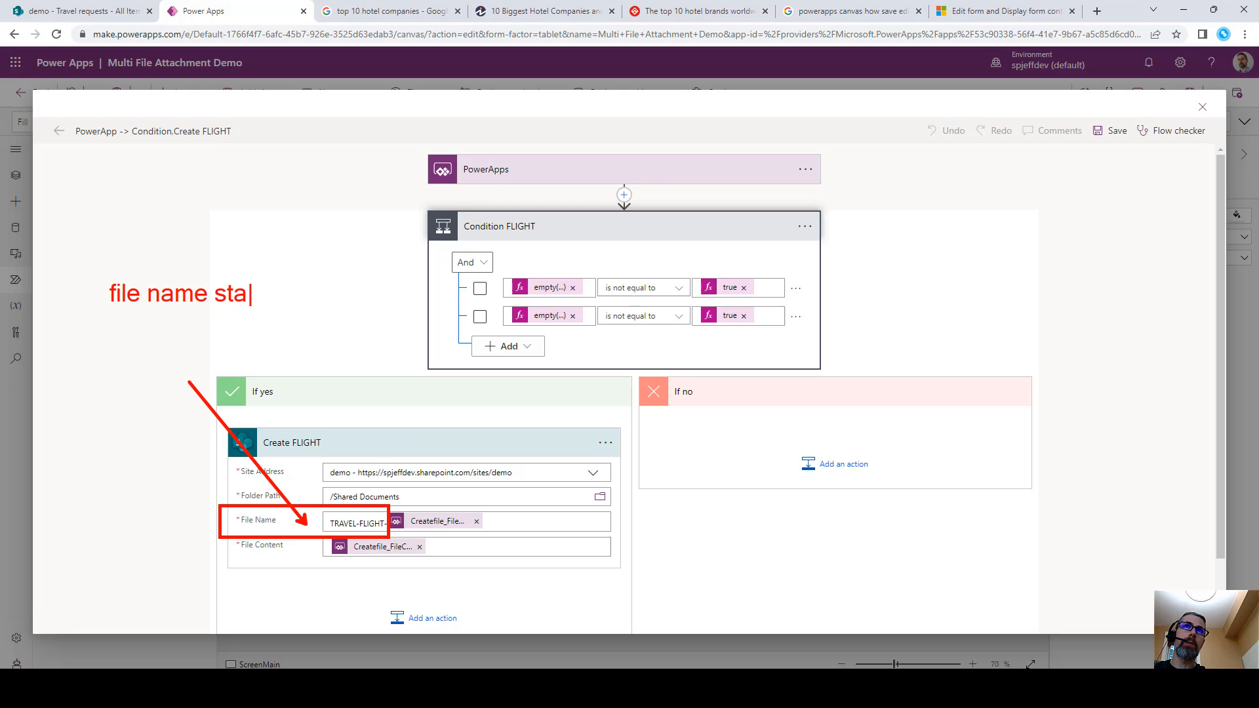
type("ndard")
key("Return")
type("prefix h")
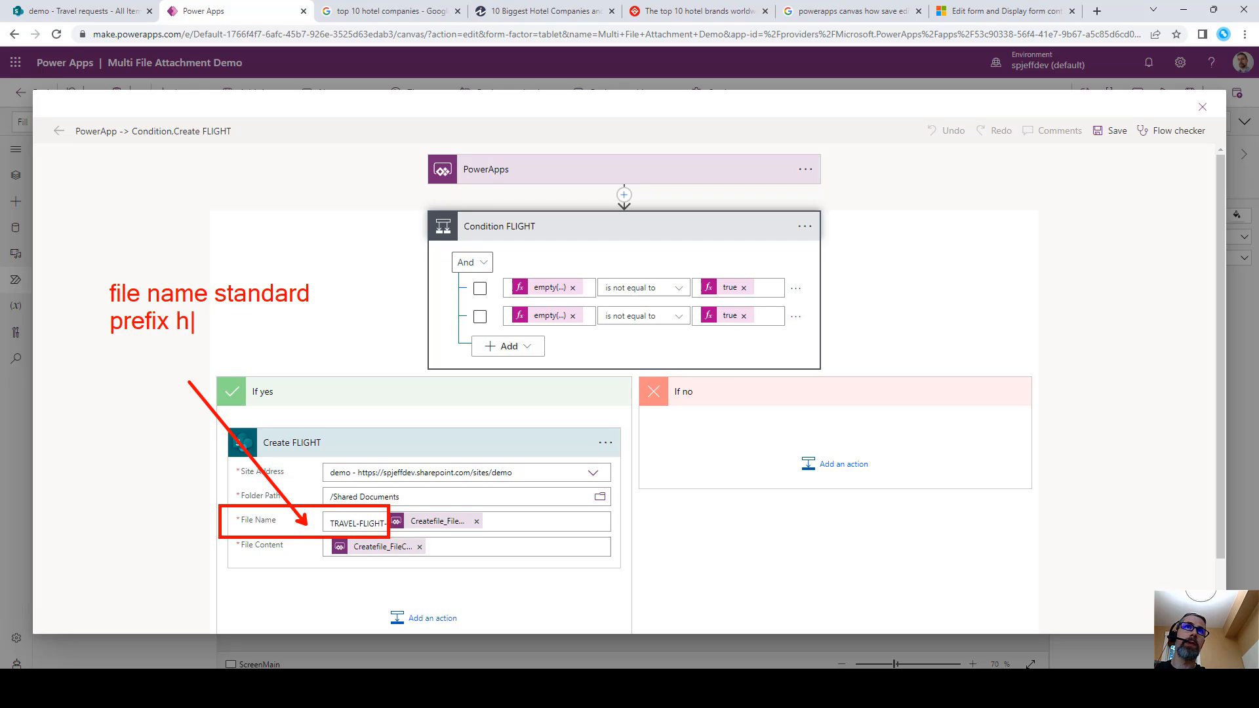
type("ard coded")
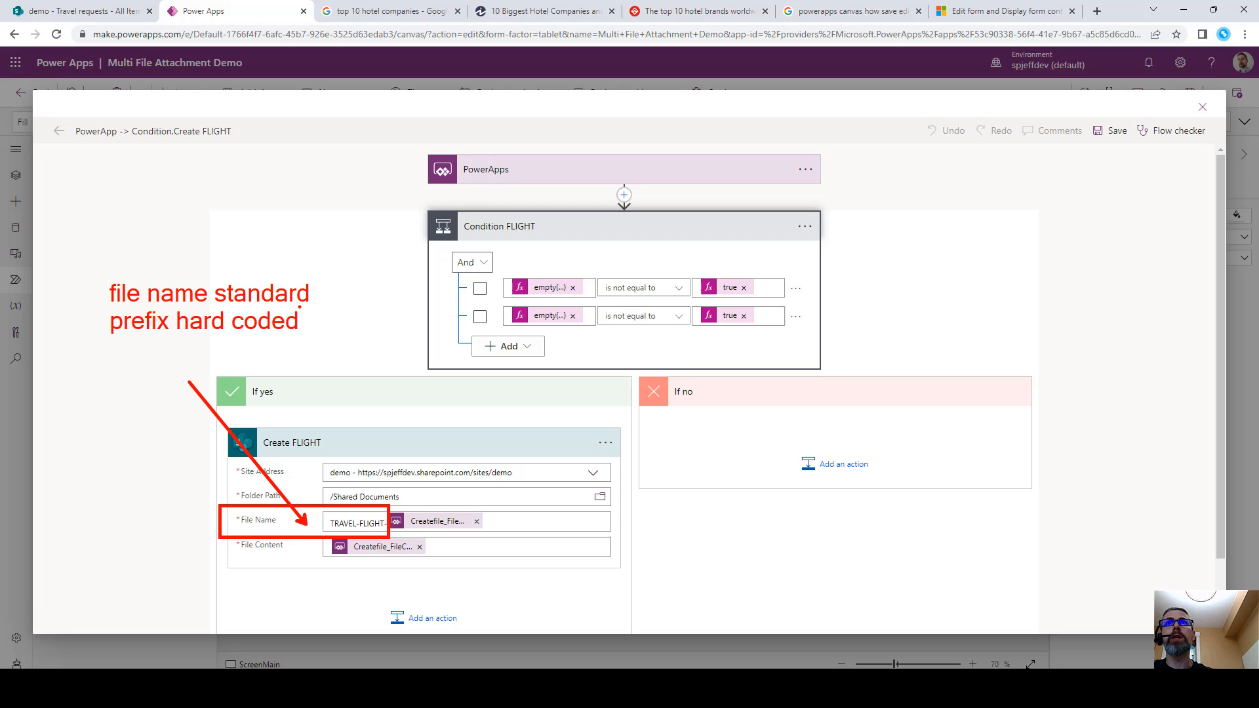
key("Escape")
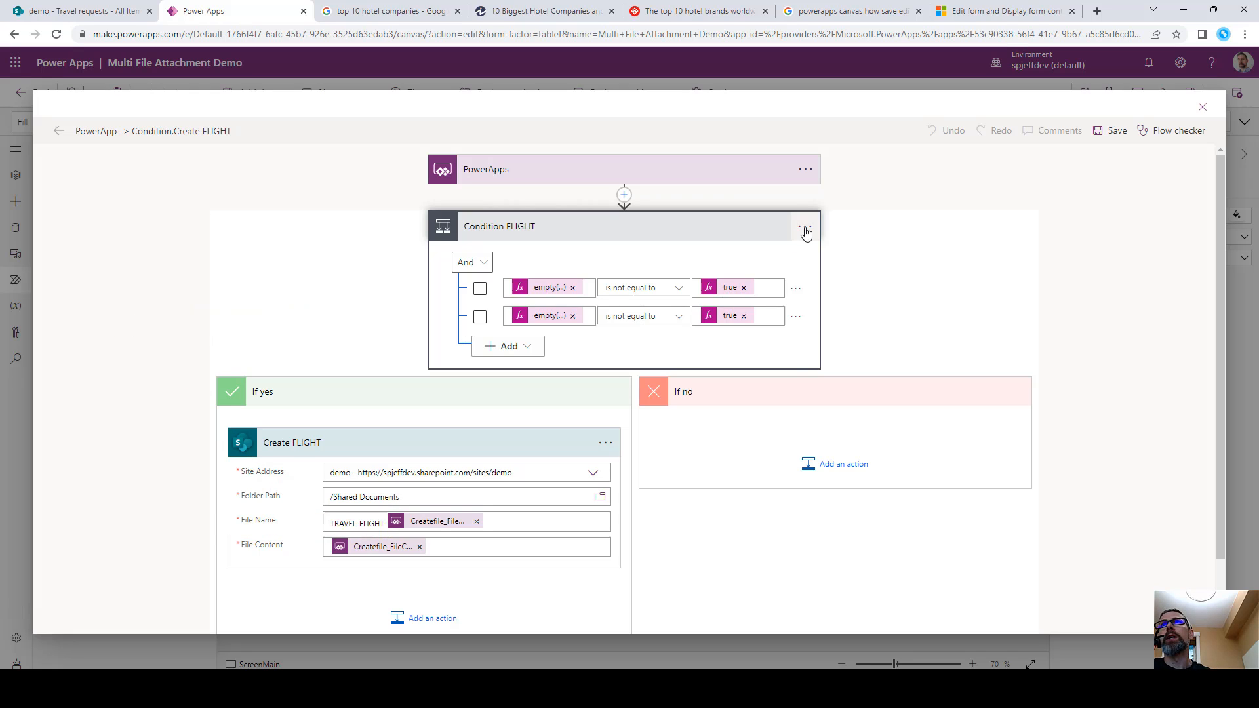
Copy the Condition FLIGHT card to the flow clipboard.
left_click(805, 227)
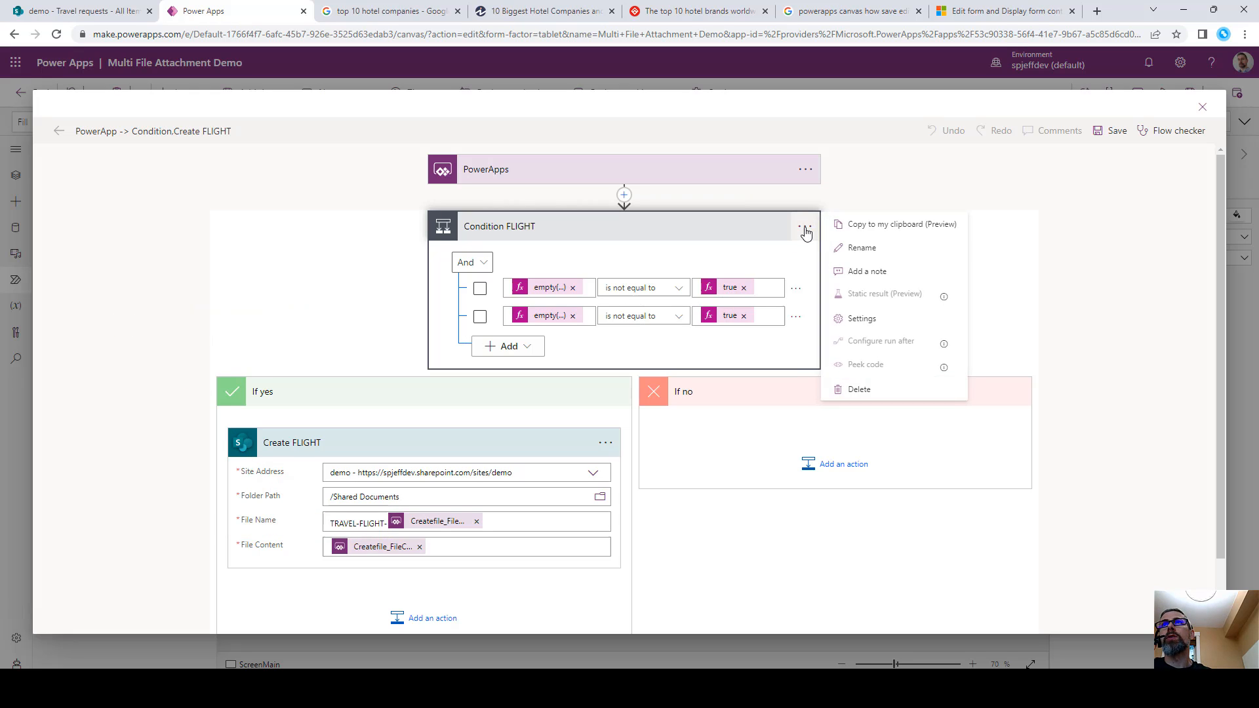
left_click(894, 226)
scroll(603, 393, "down", 1)
scroll(590, 570, "up", 1)
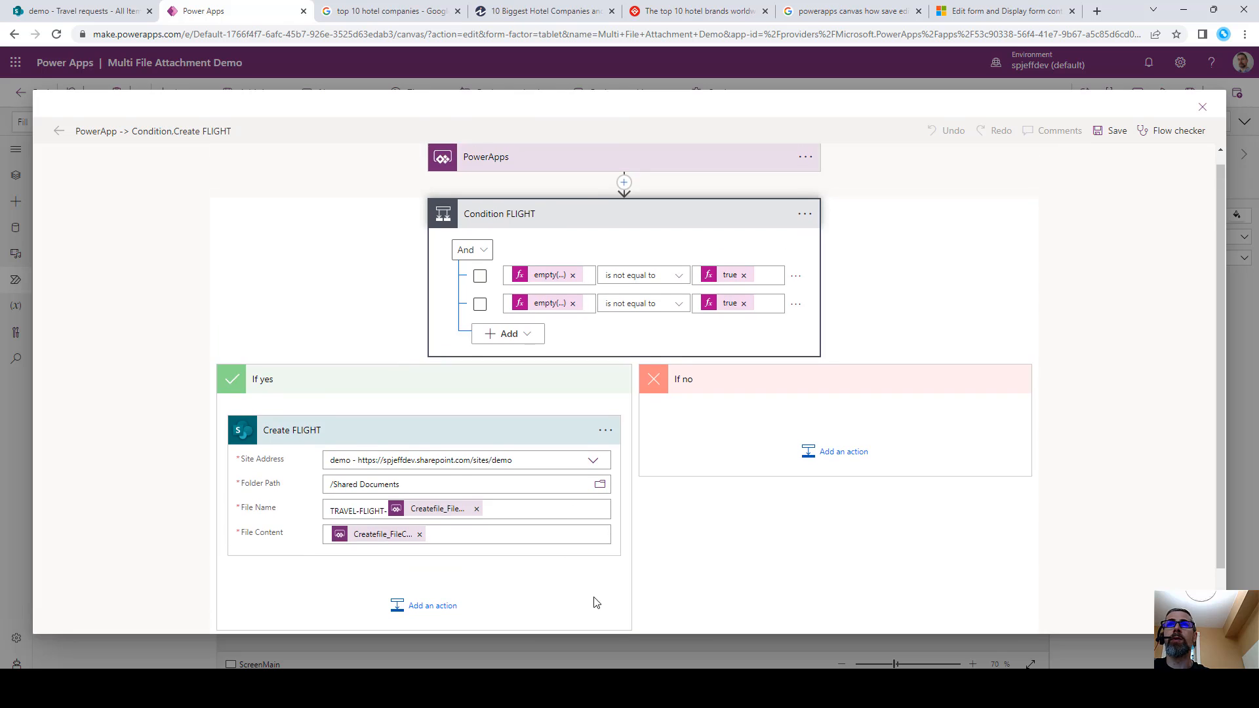
scroll(660, 427, "down", 1)
scroll(641, 281, "up", 1)
Insert a new condition between the PowerApps trigger and Condition FLIGHT, and rename it "Condition HOTEL".
left_click(624, 195)
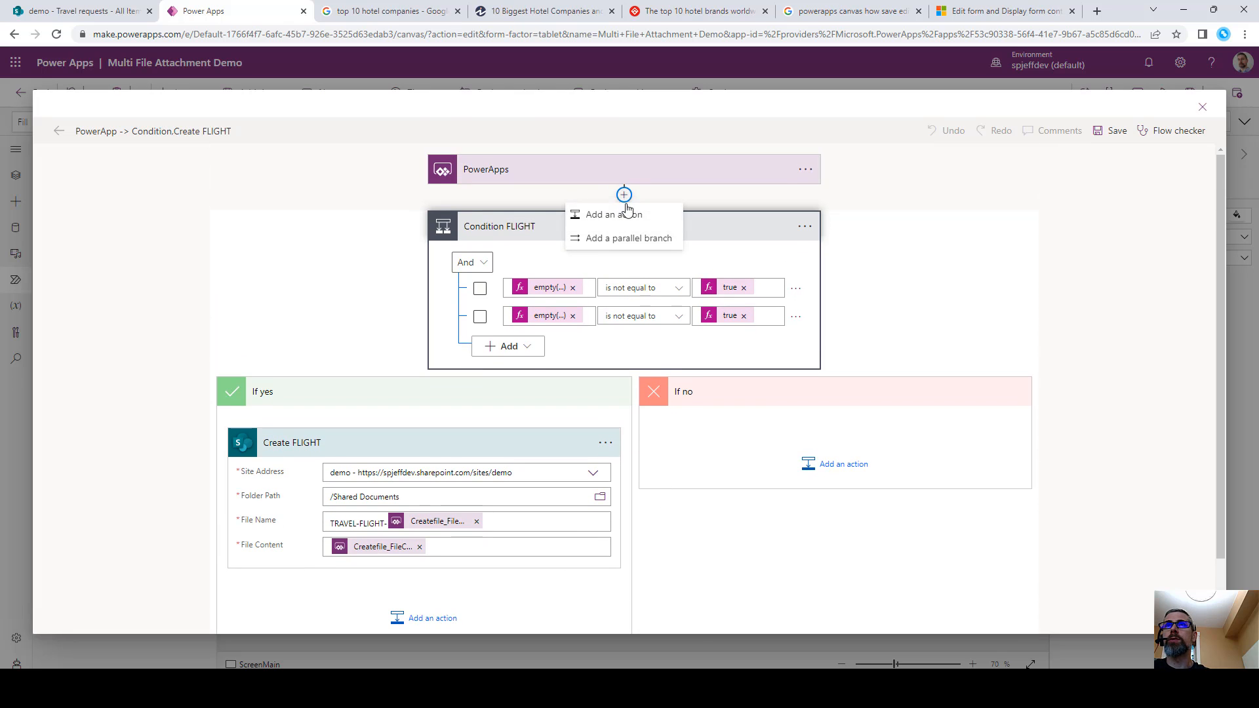
left_click(626, 214)
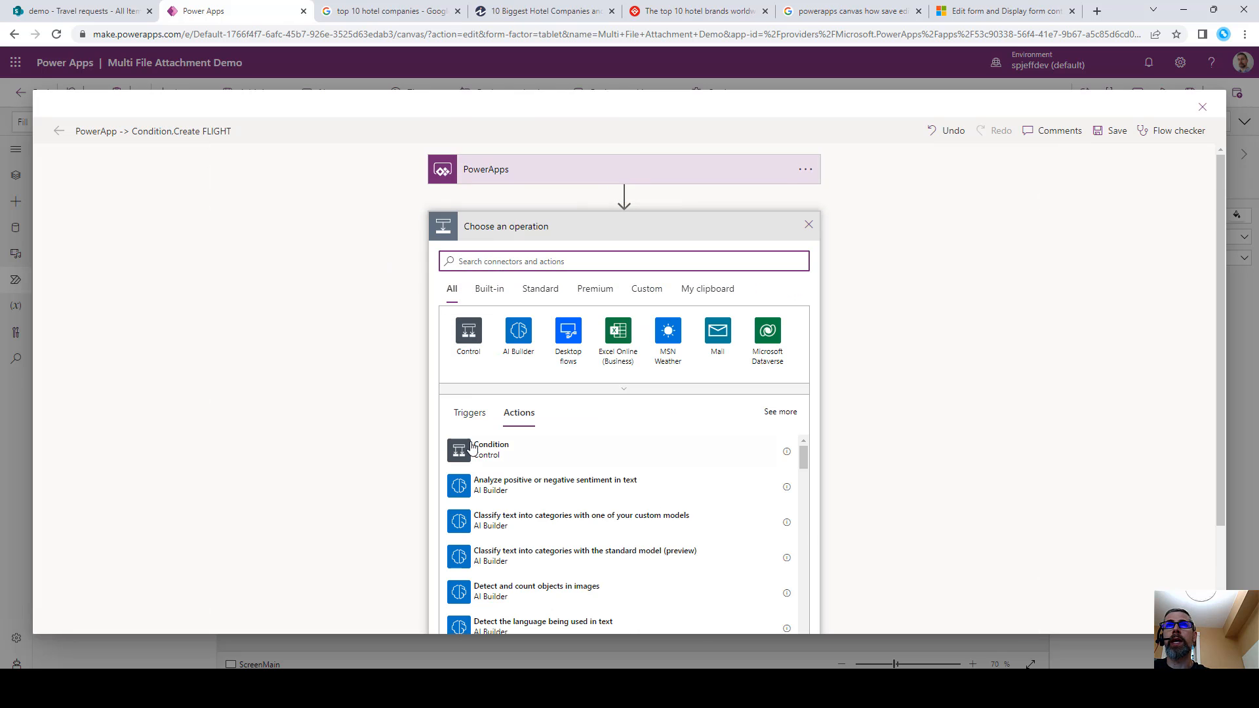
left_click(472, 448)
left_click(811, 226)
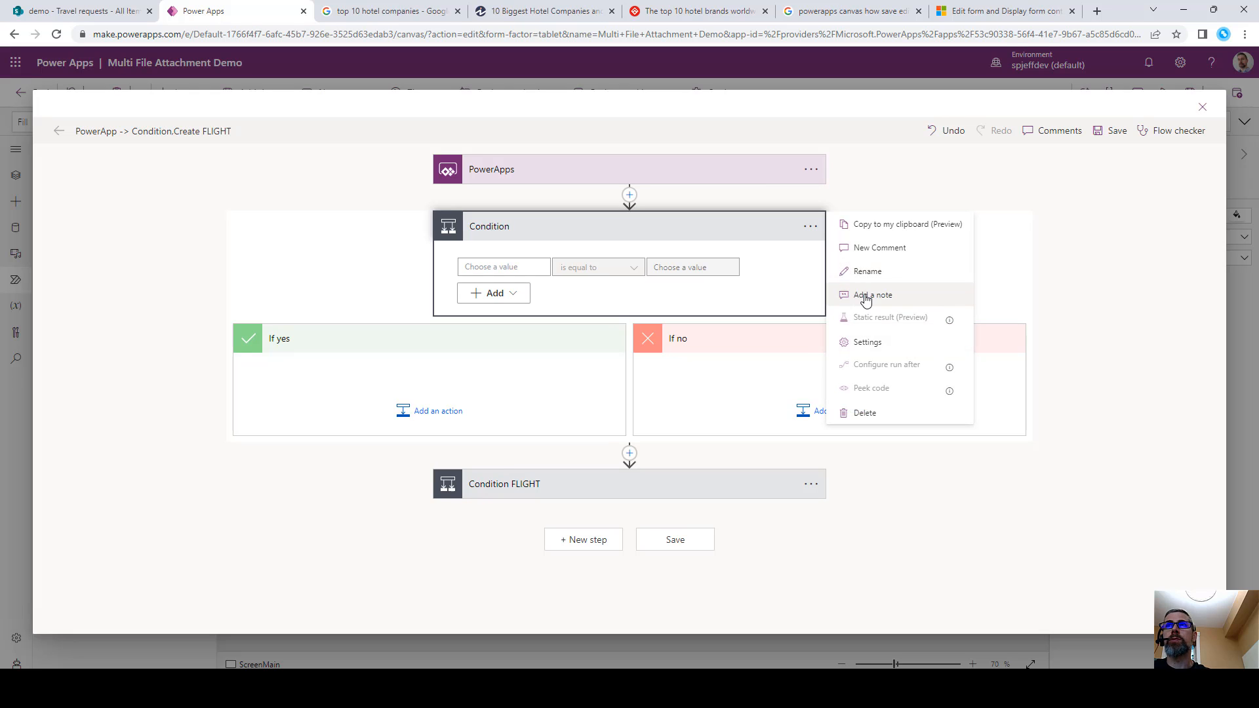
left_click(864, 293)
key("End")
type("HOTEL")
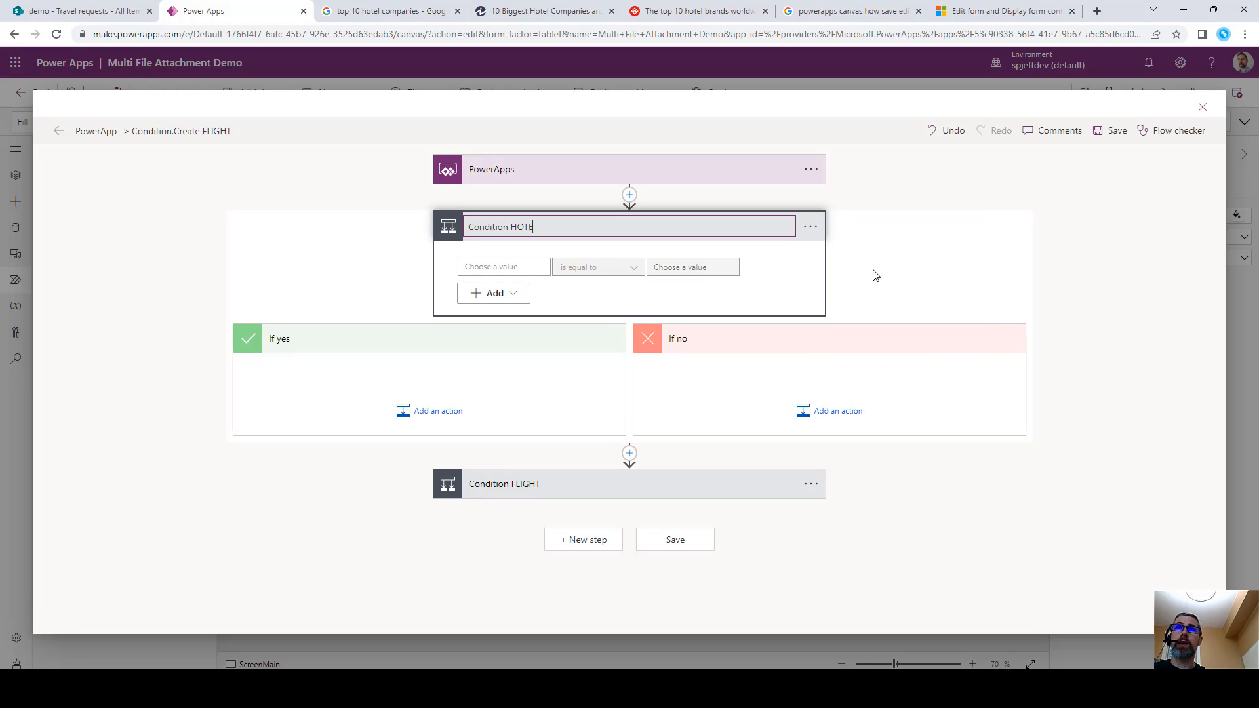
left_click(461, 411)
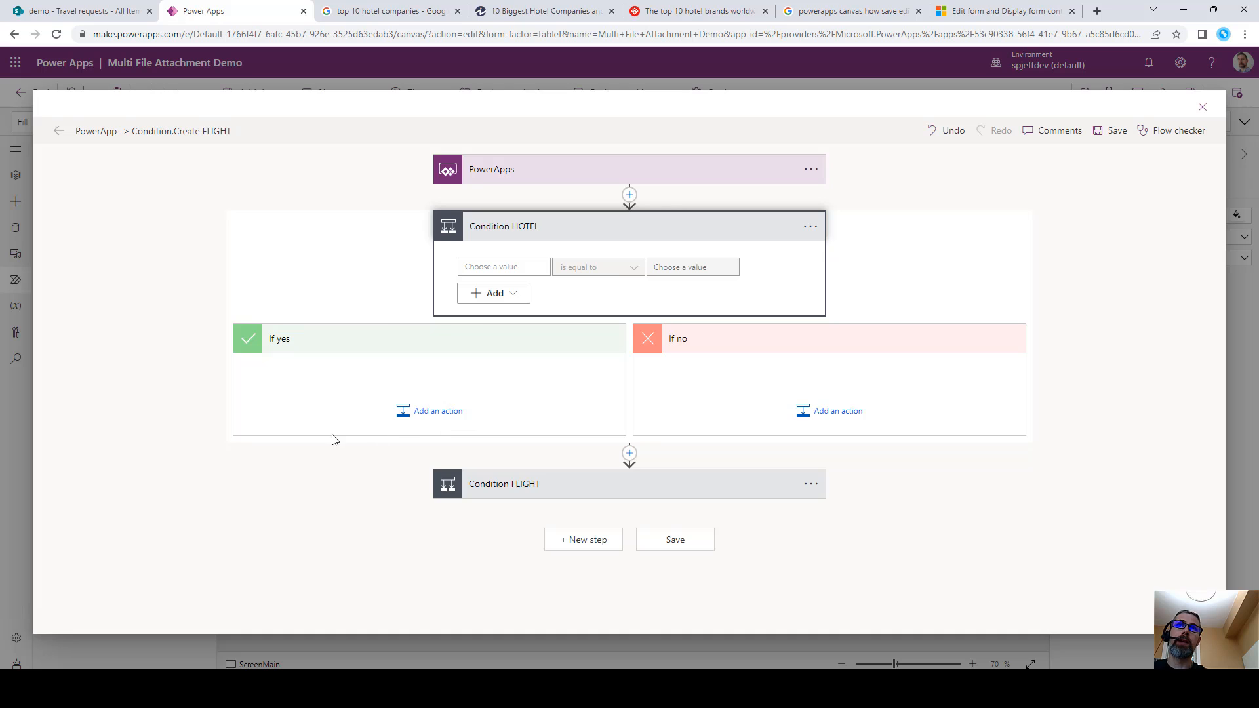
Add a SharePoint "Create file" action to Condition HOTEL's If yes branch and rename it "Create HOTEL".
left_click(400, 416)
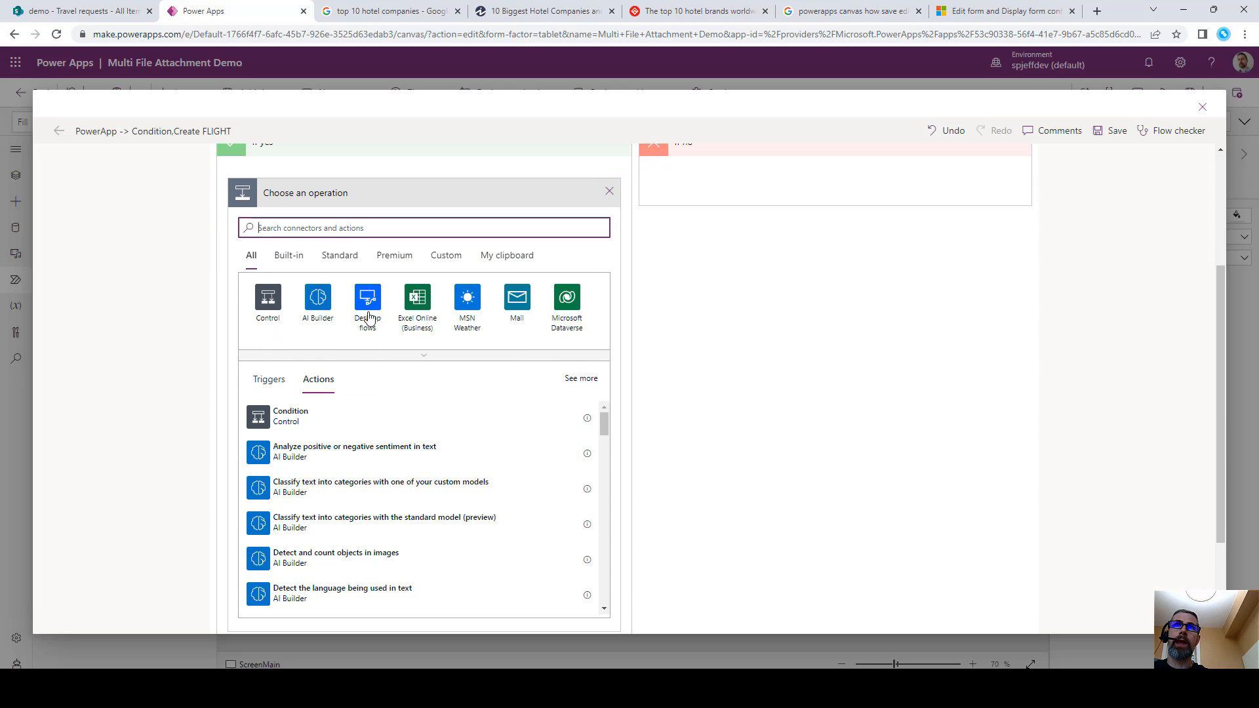
type("create f")
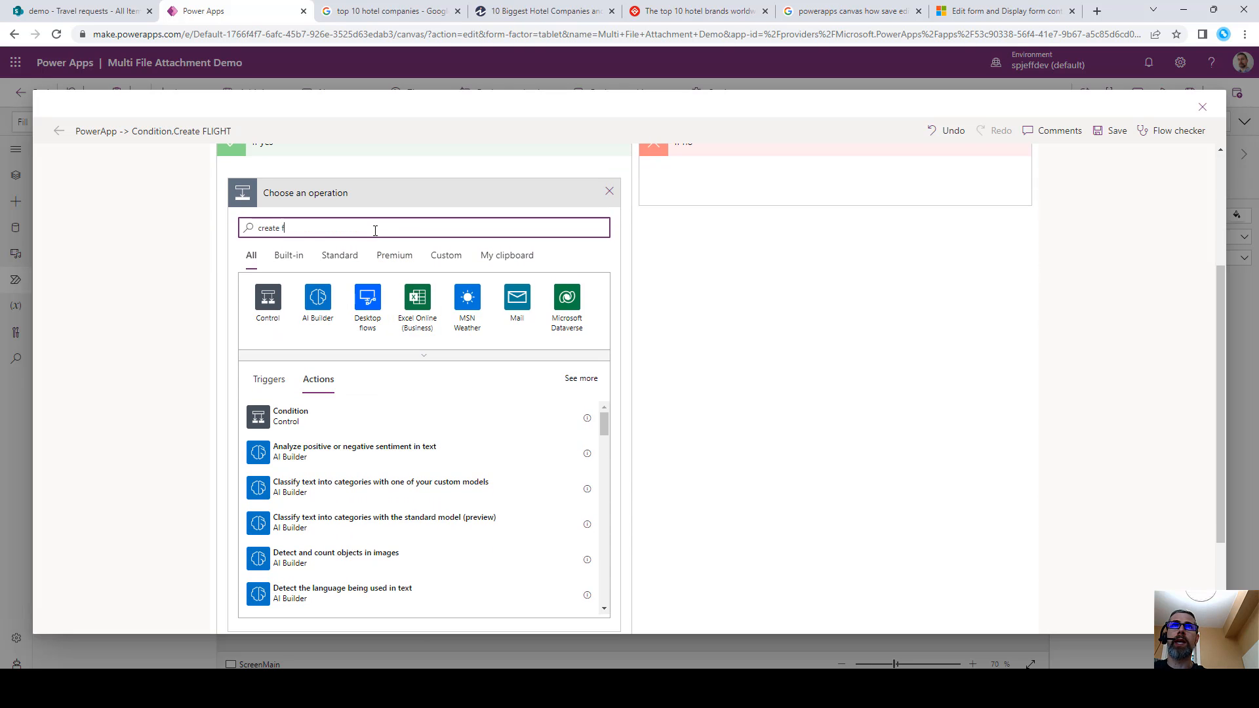
type("ile")
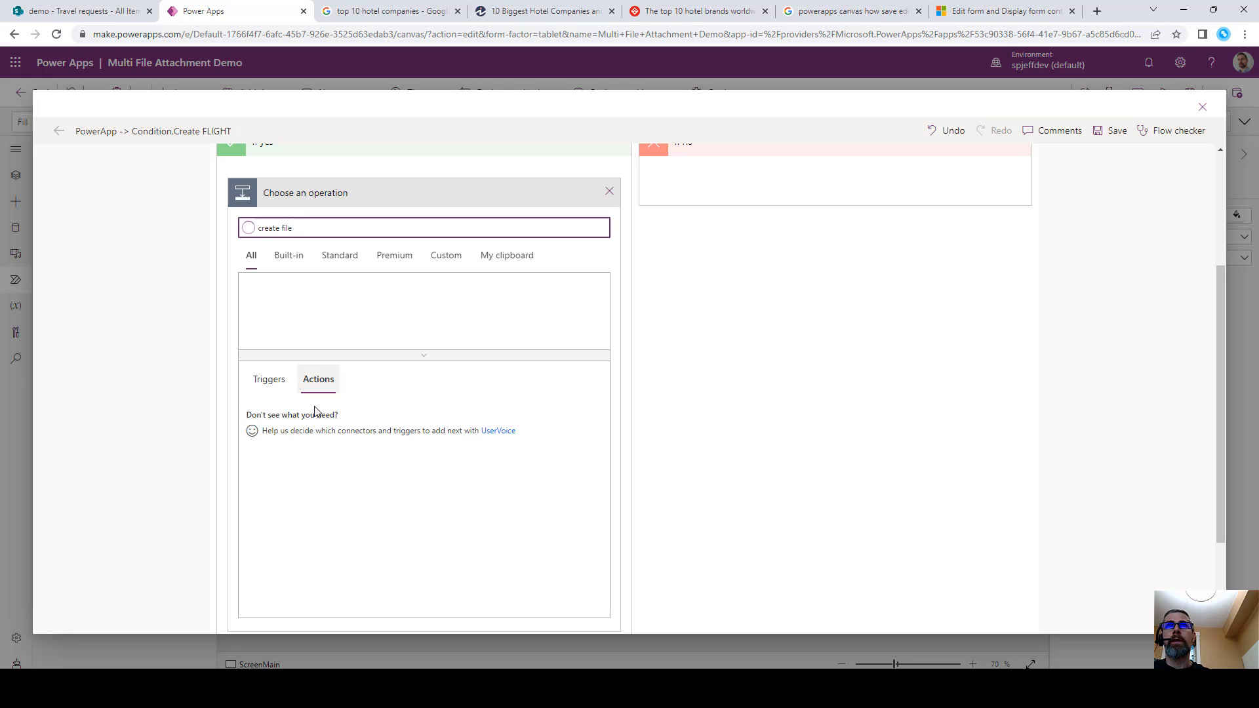
left_click(257, 440)
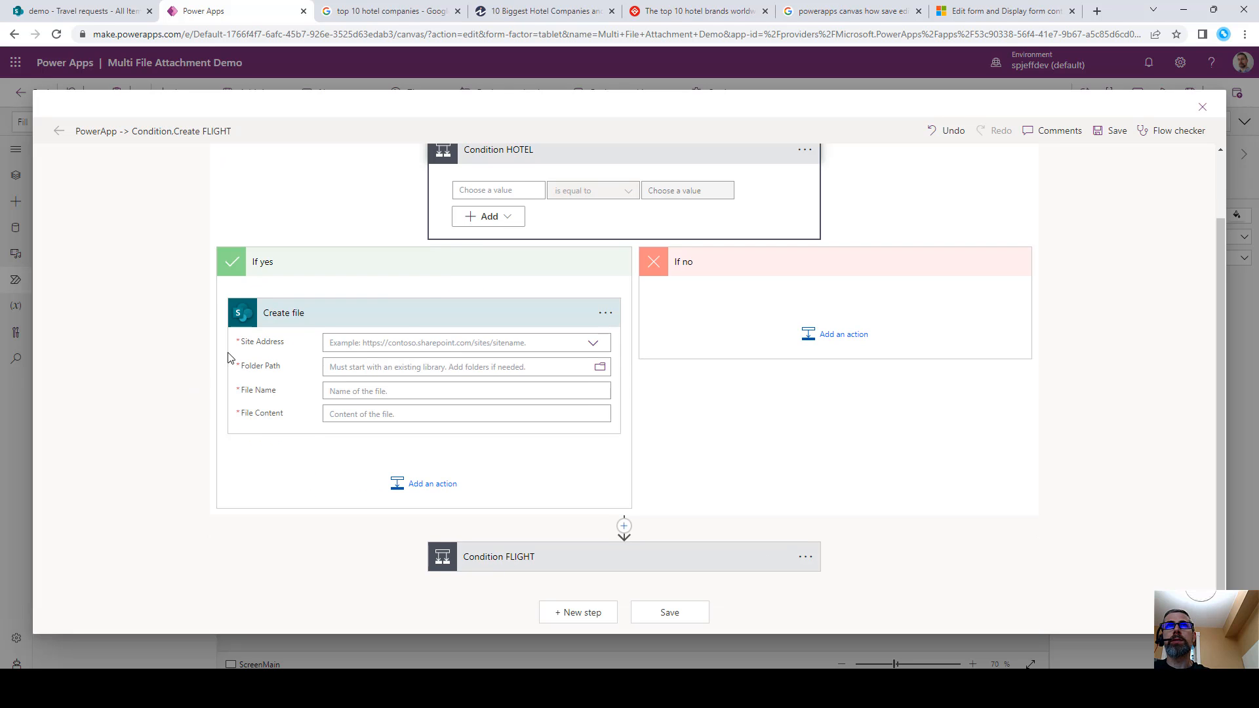
left_click(605, 324)
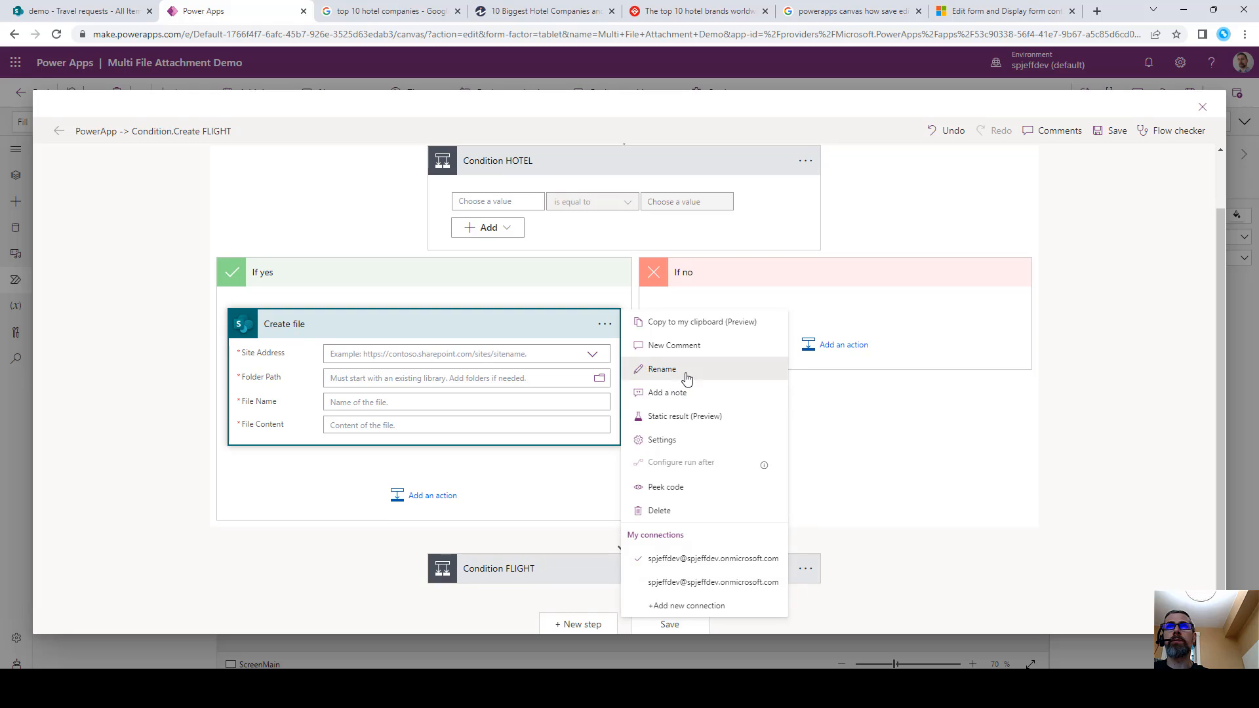
left_click(682, 371)
key("End")
key("ctrl+shift+Left")
type("HOTEL")
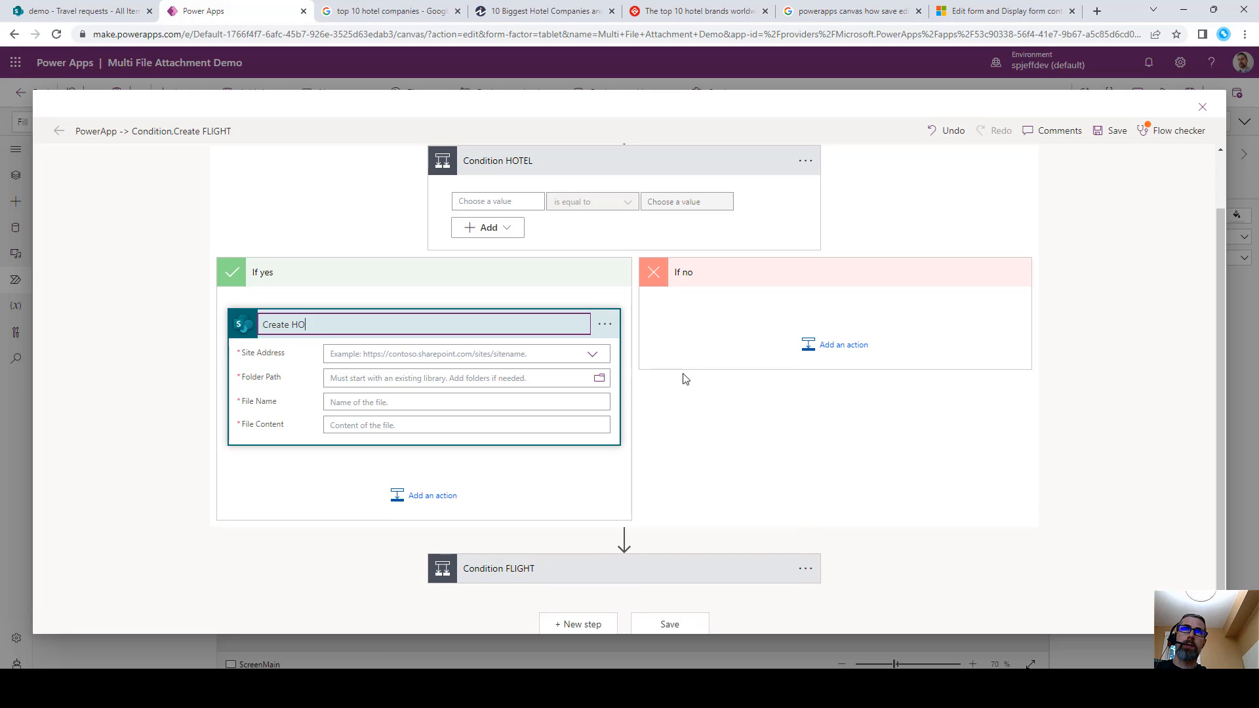
Set the Create HOTEL action's site address to the demo site and its folder path to /Shared Documents.
left_click(595, 358)
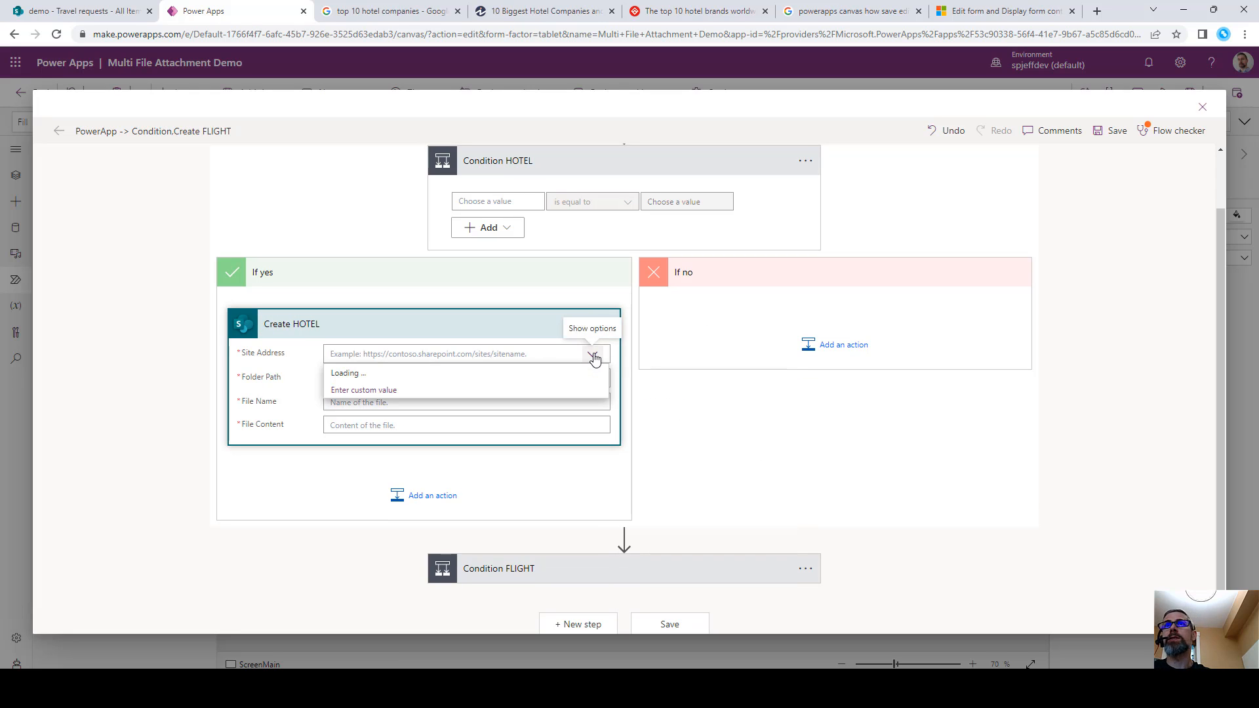
left_click(489, 407)
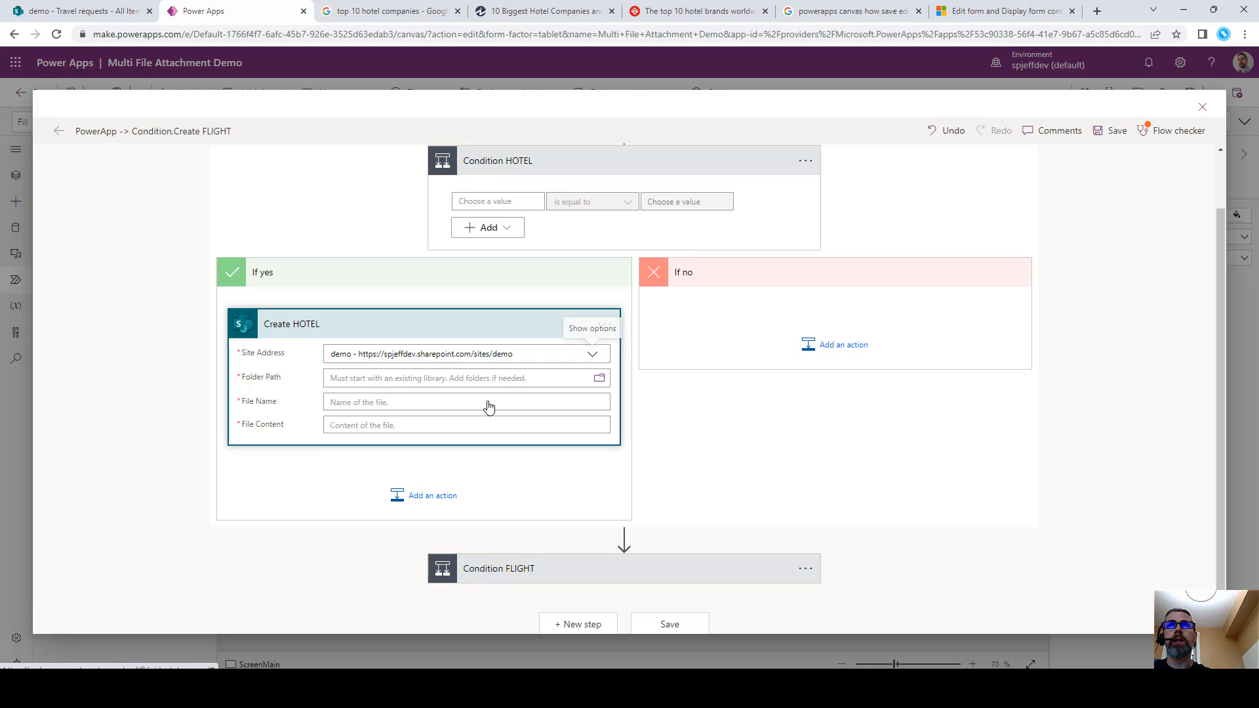
left_click(602, 379)
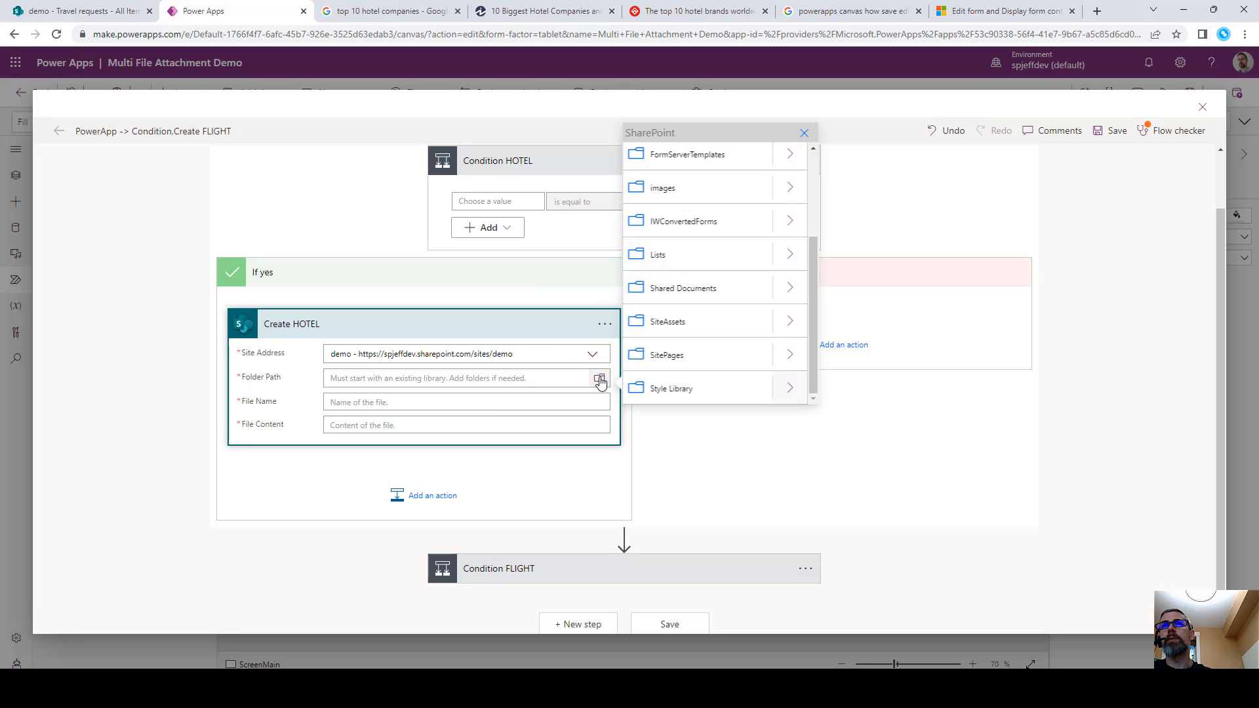
left_click(714, 293)
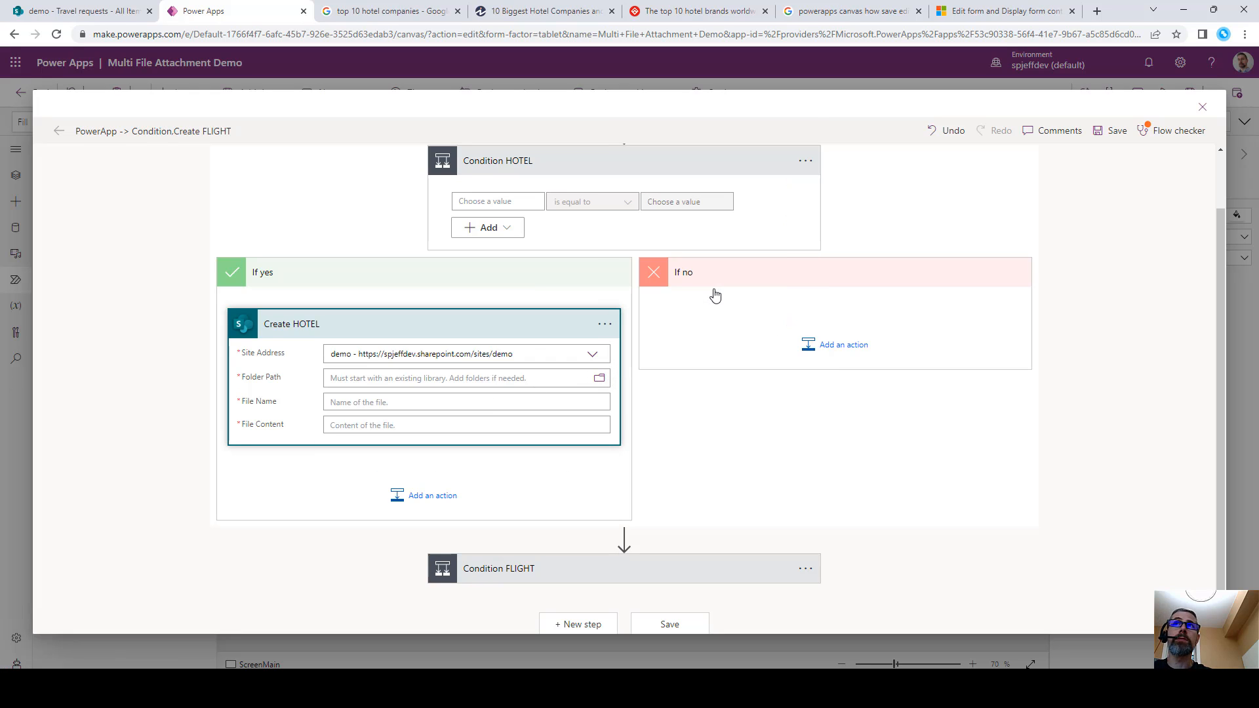
Copy the file name prefix from Create FLIGHT into Create HOTEL's file name and change it to "TRAVEL-HOTEL-".
left_click(401, 415)
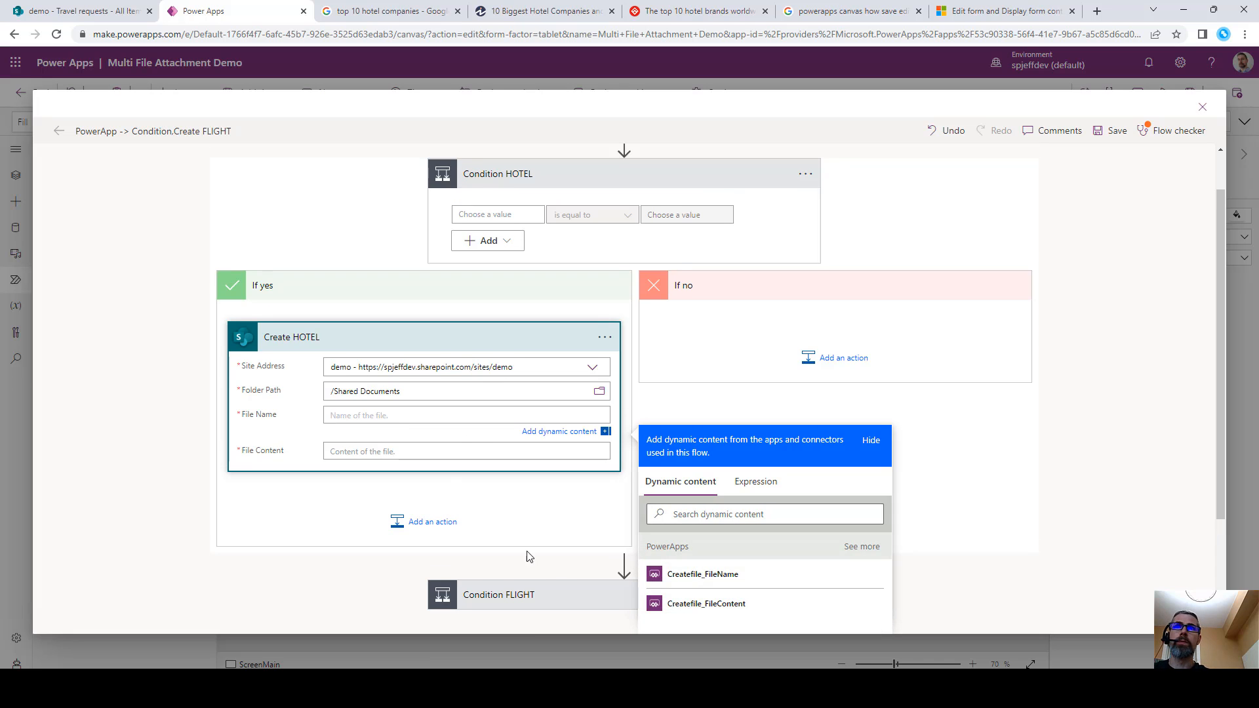
left_click(524, 593)
scroll(400, 566, "down", 3)
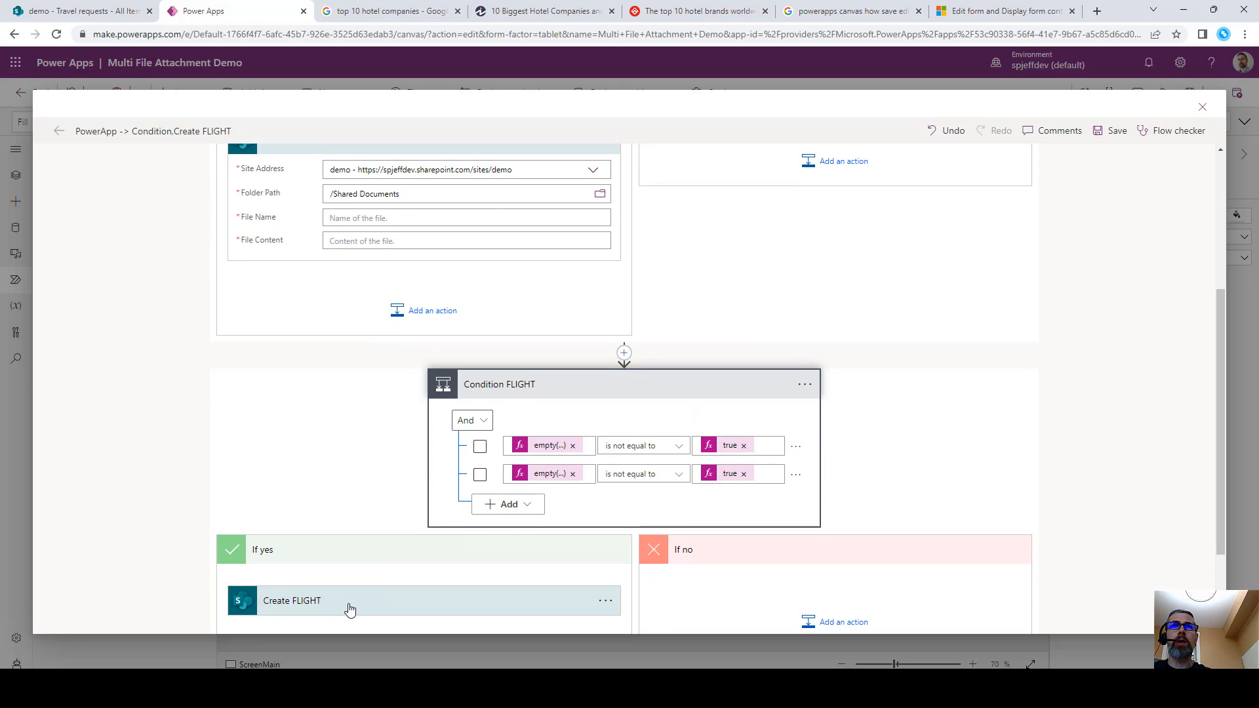
left_click(350, 609)
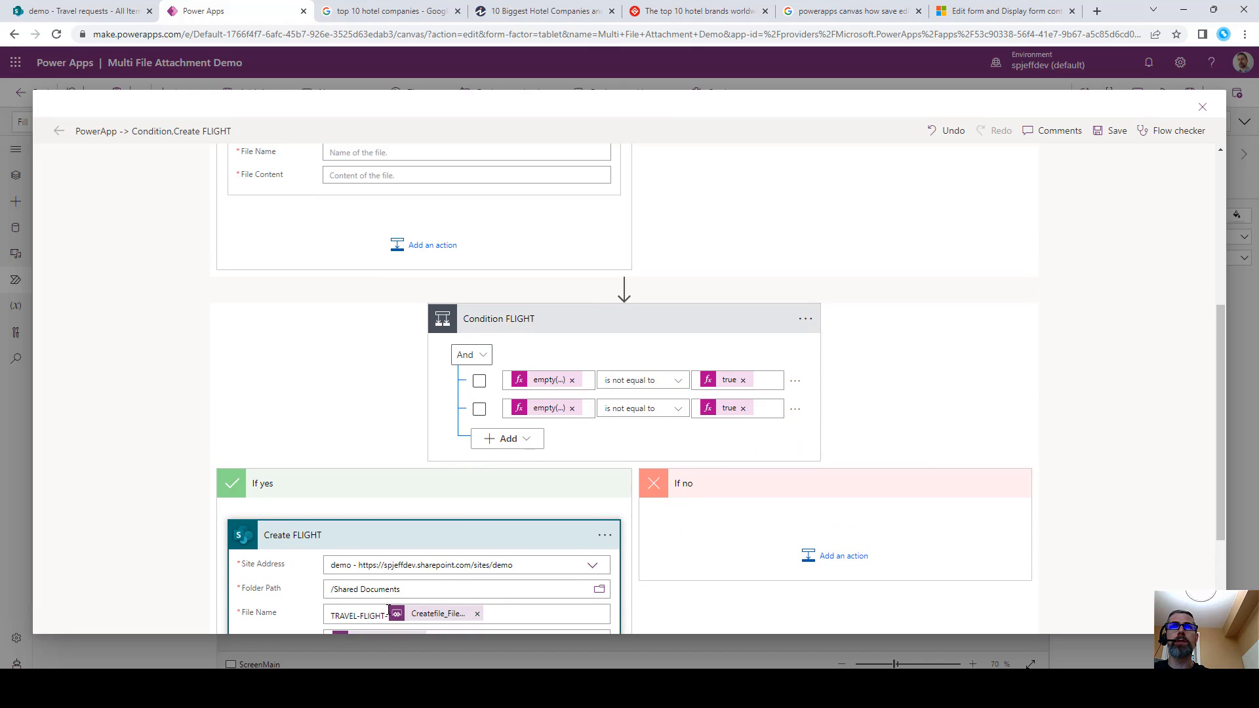
left_click_drag(388, 610, 286, 613)
key("ctrl+c")
scroll(364, 236, "up", 2)
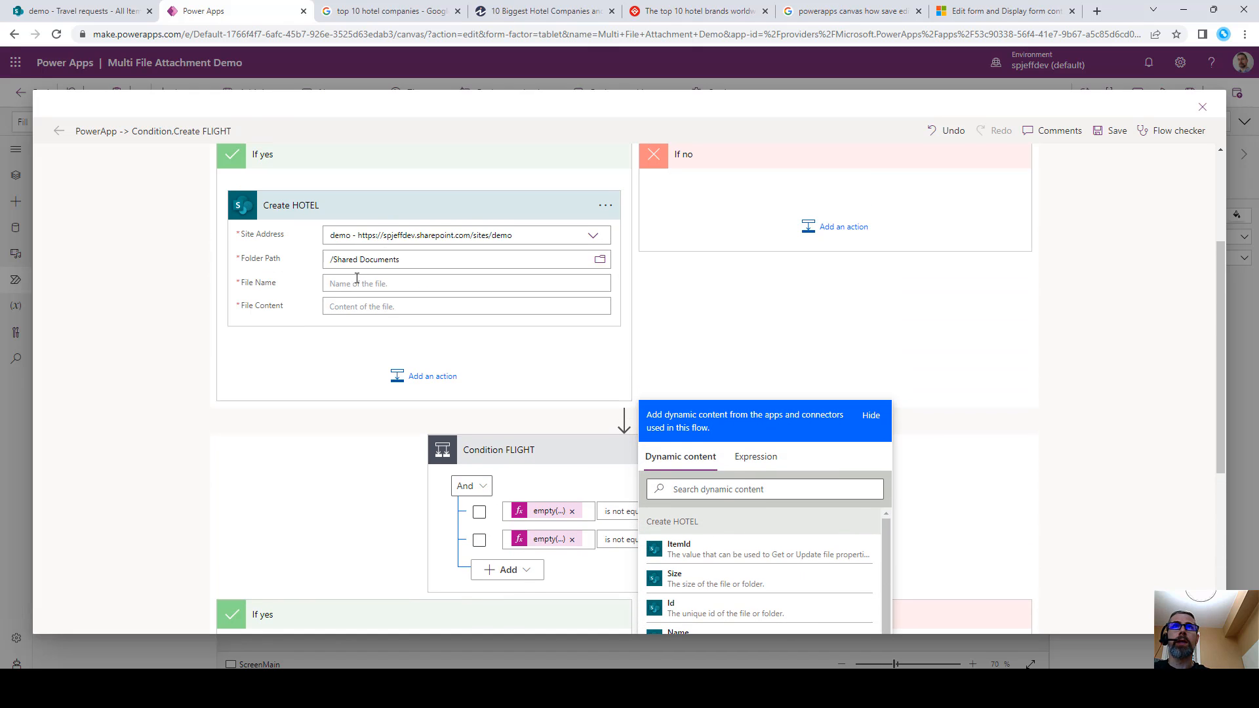
left_click(357, 282)
key("ctrl+v")
double_click(371, 283)
type("HOTEL")
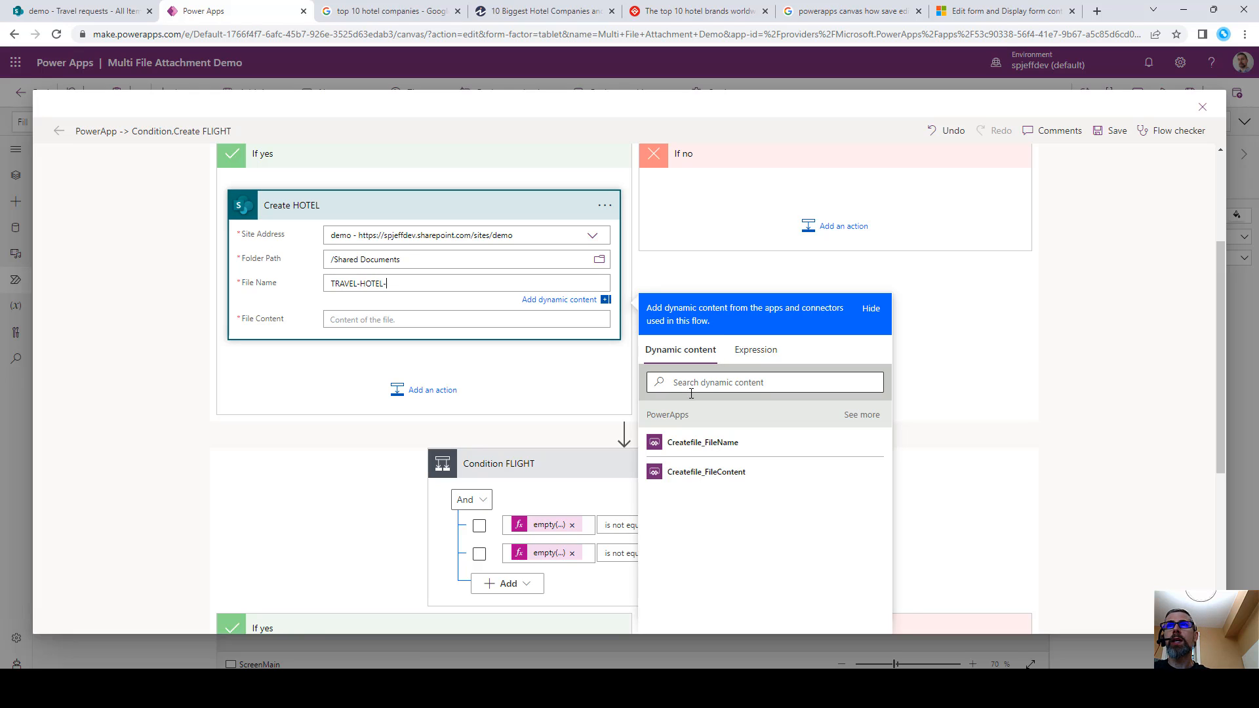
Append an "Ask in PowerApps" parameter to Create HOTEL's file name and use another one for its file content.
left_click(742, 385)
type("as")
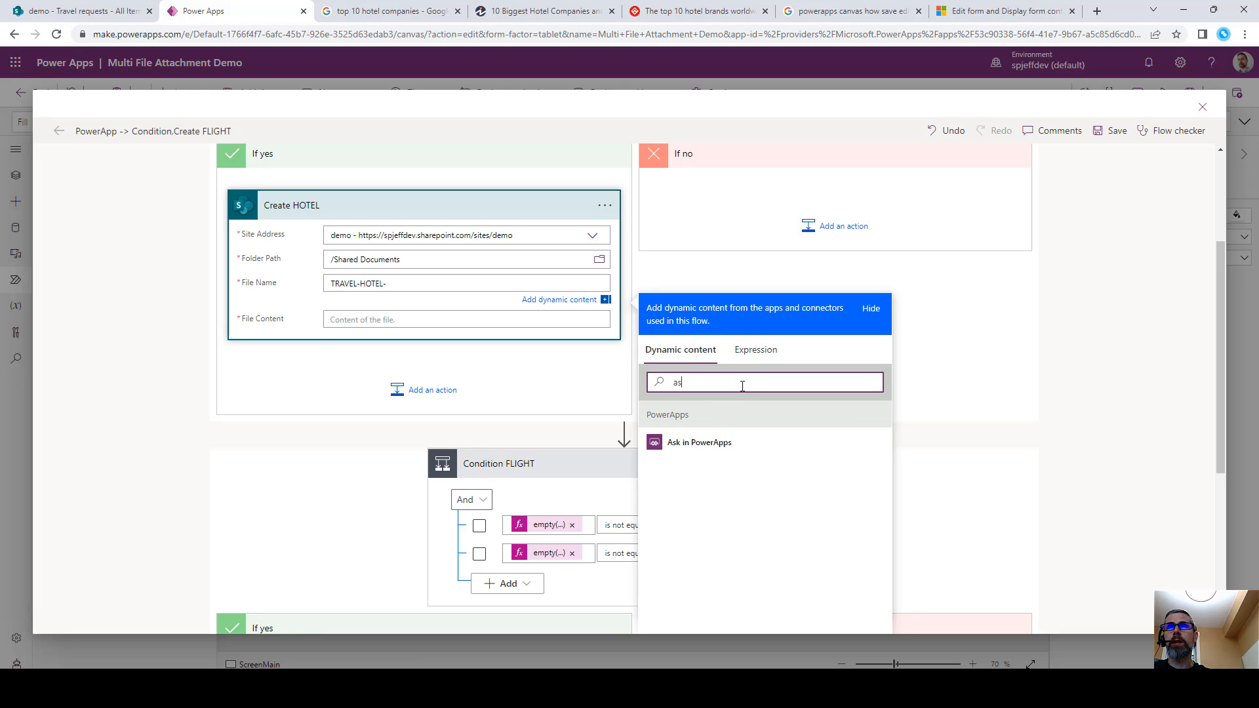
left_click(700, 444)
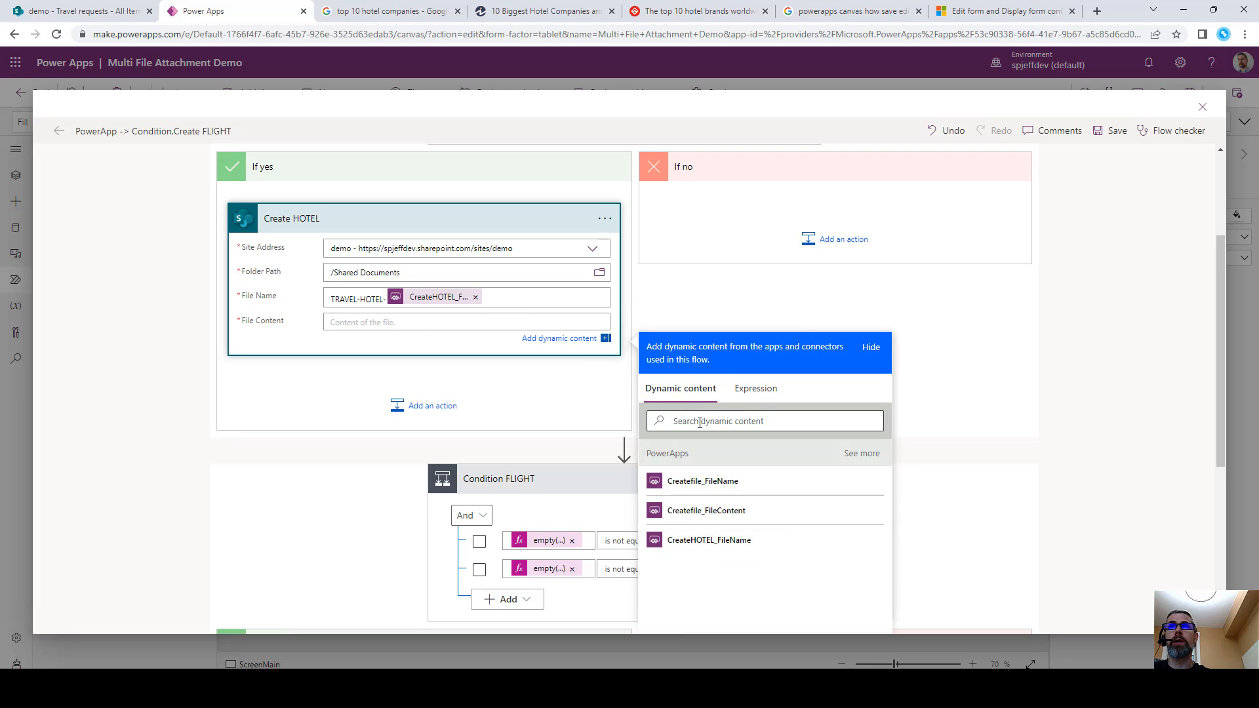
left_click(703, 422)
type("as")
left_click(700, 482)
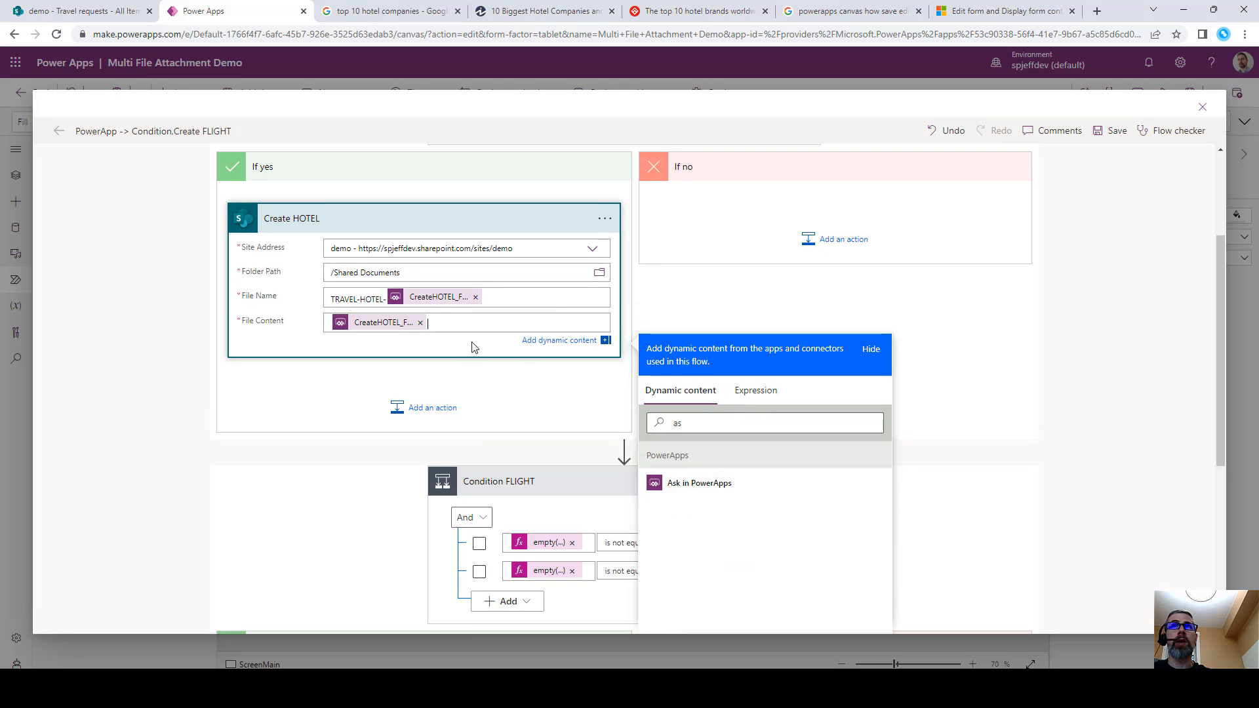
Add a second row to Condition HOTEL.
scroll(459, 361, "up", 1)
scroll(441, 366, "up", 2)
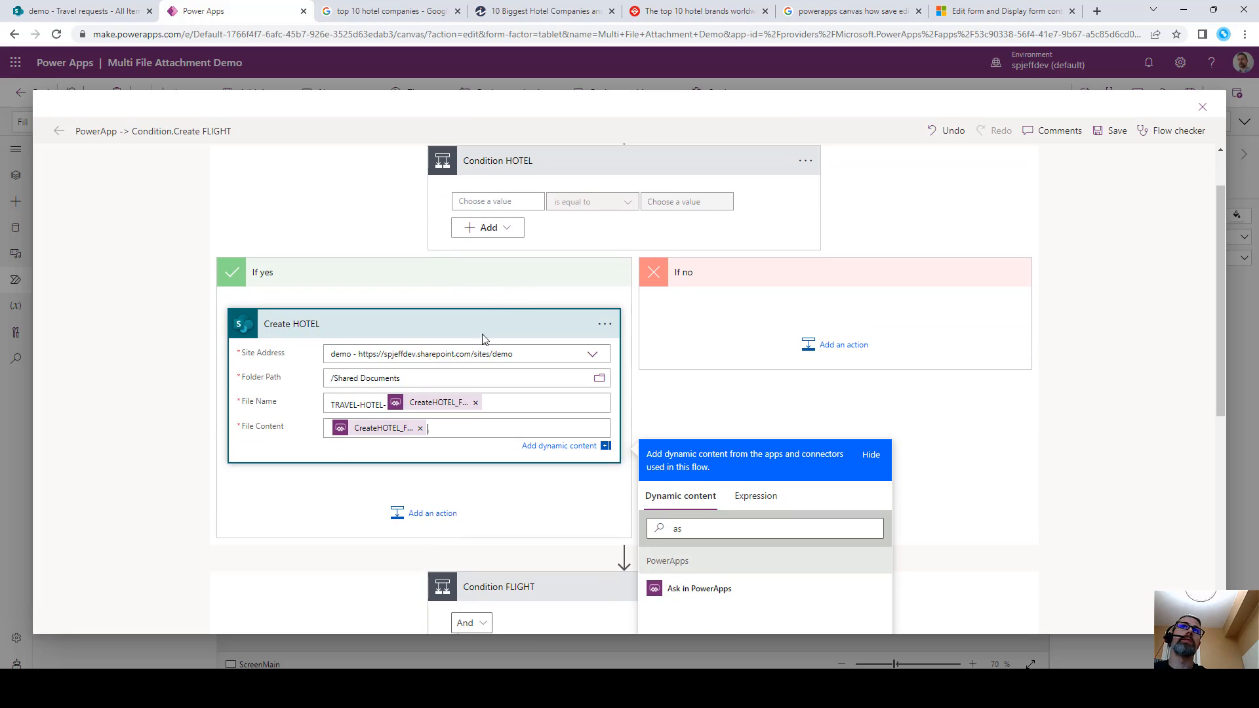
left_click(496, 294)
left_click(518, 313)
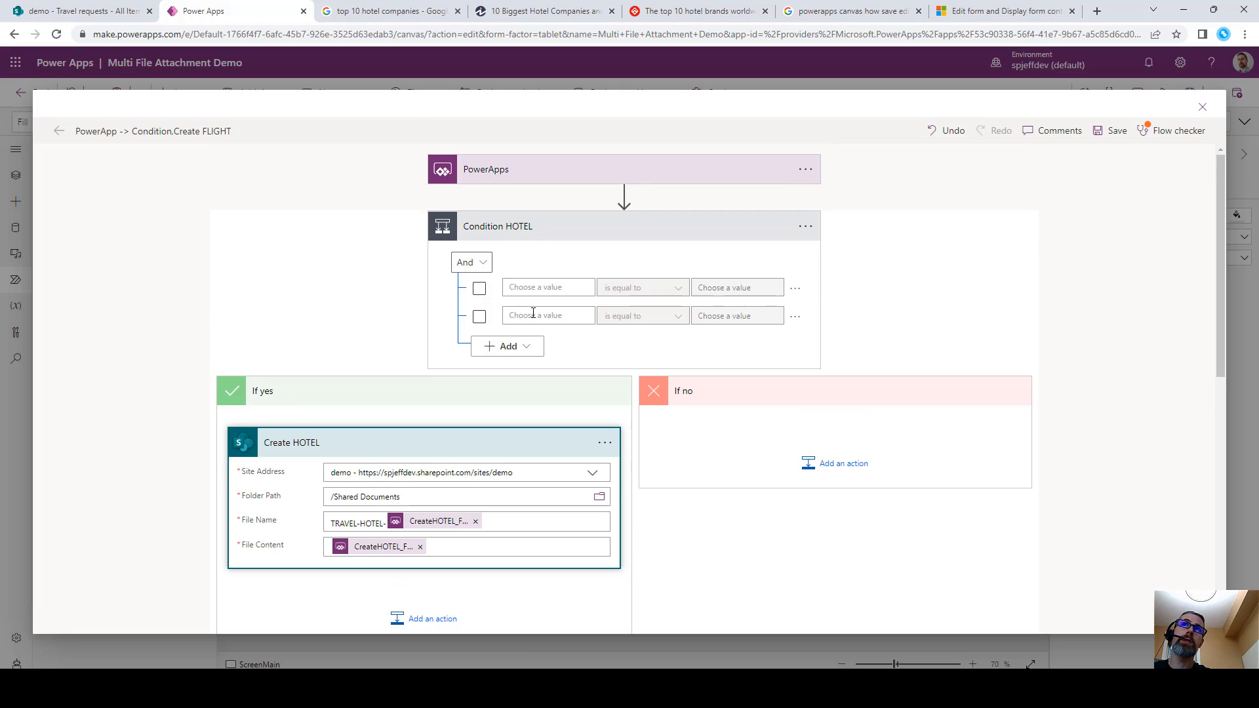
Set the left value of Condition HOTEL's first row to an empty() expression on CreateHOTEL_FileName.
scroll(642, 276, "down", 6)
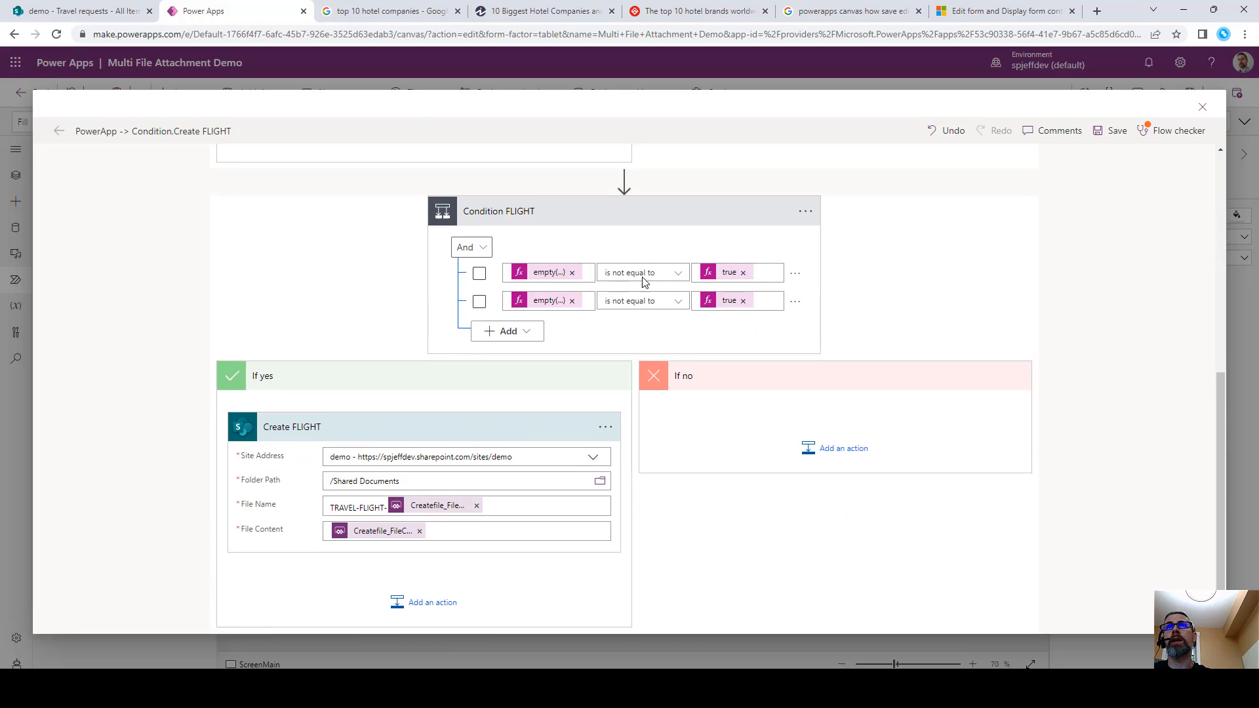
scroll(643, 276, "up", 6)
left_click(562, 289)
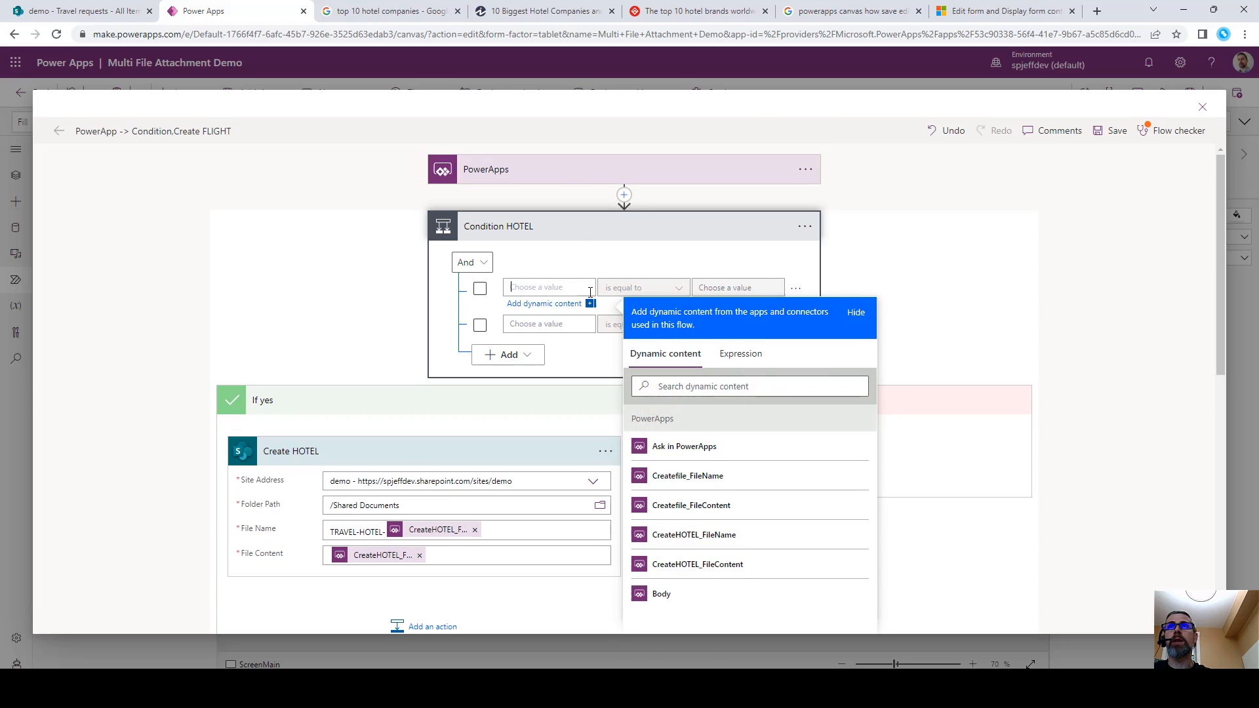
left_click(740, 366)
type("empty(")
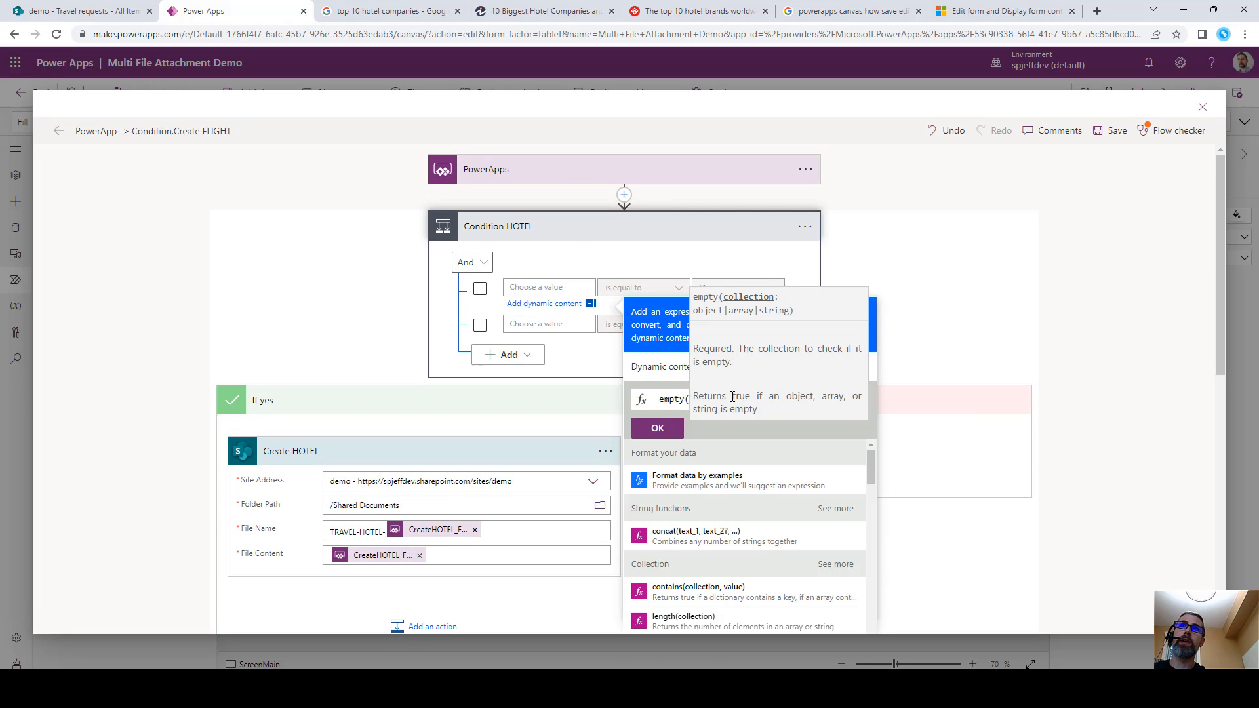
left_click(659, 372)
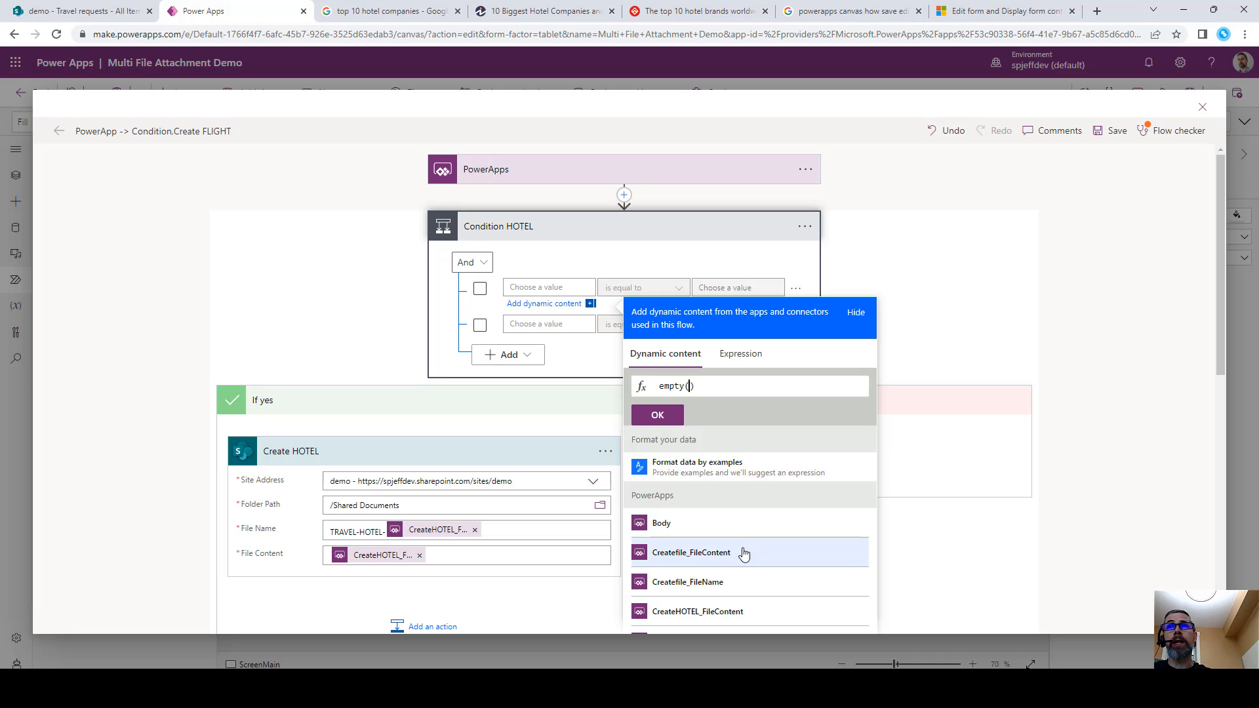
scroll(738, 600, "down", 2)
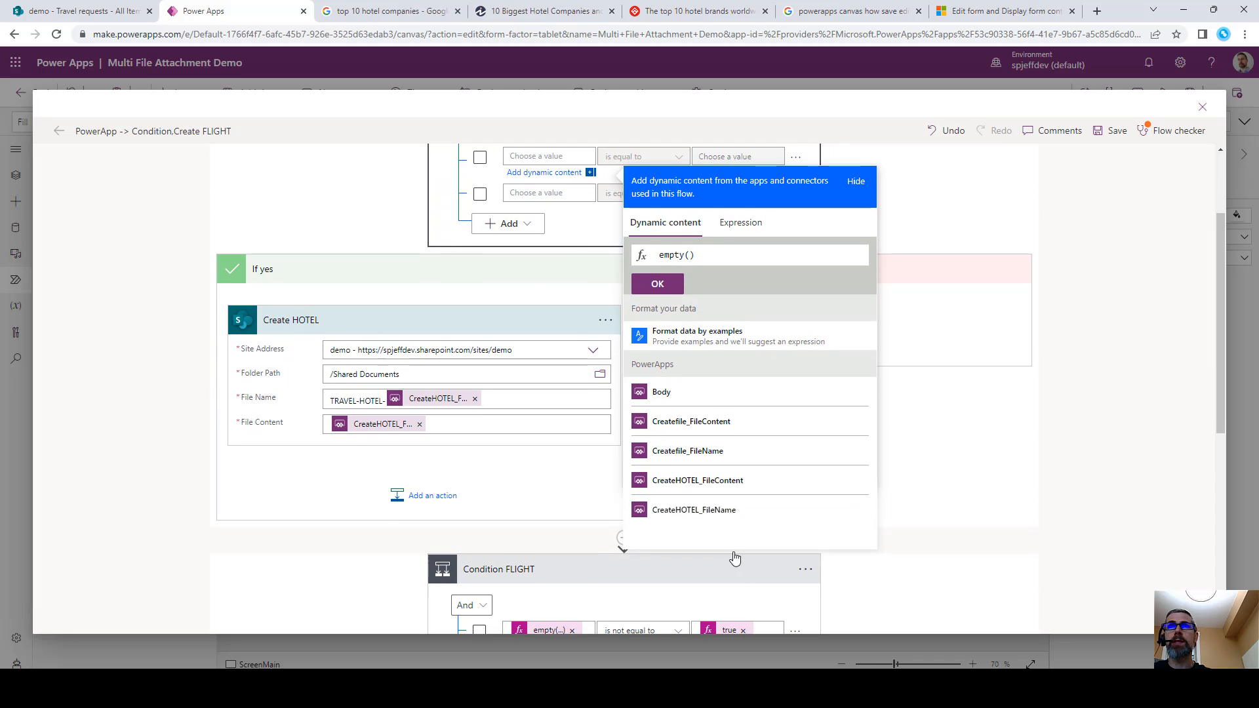
left_click(724, 511)
left_click(669, 283)
scroll(671, 281, "up", 2)
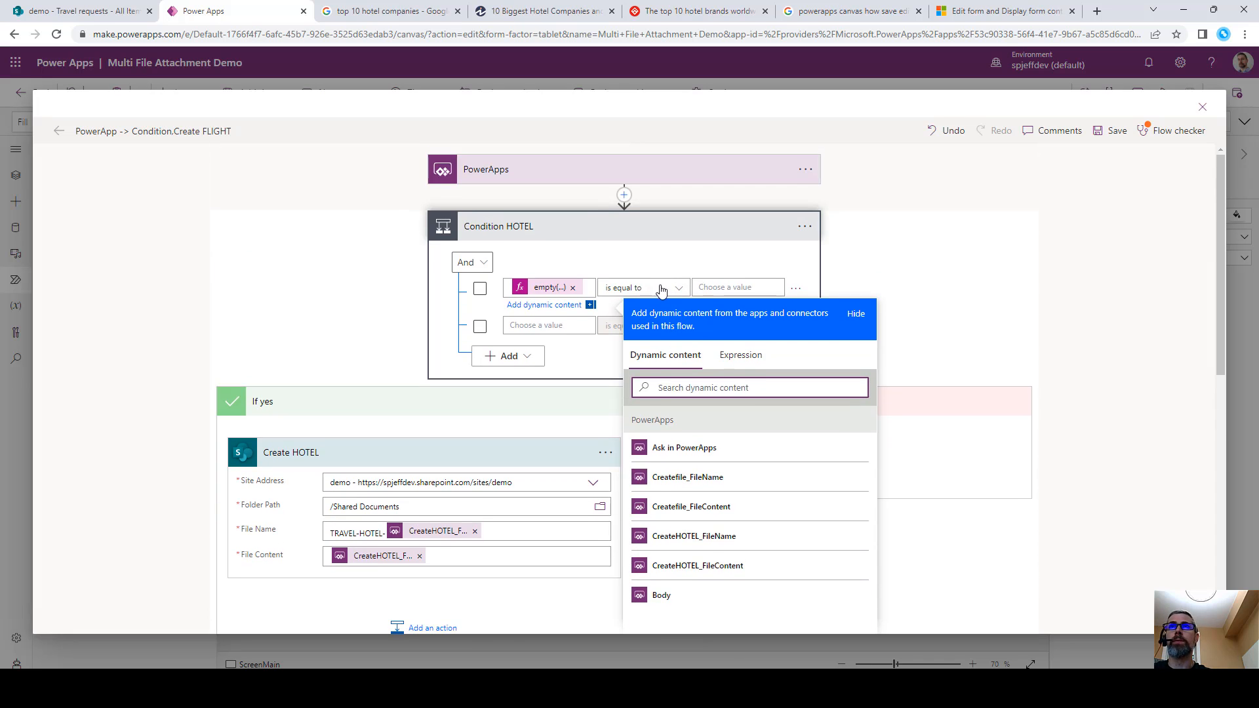
Set the first Condition HOTEL row's operator to "is not equal to" and its comparison value to the expression true.
left_click(642, 287)
left_click(646, 374)
left_click(720, 283)
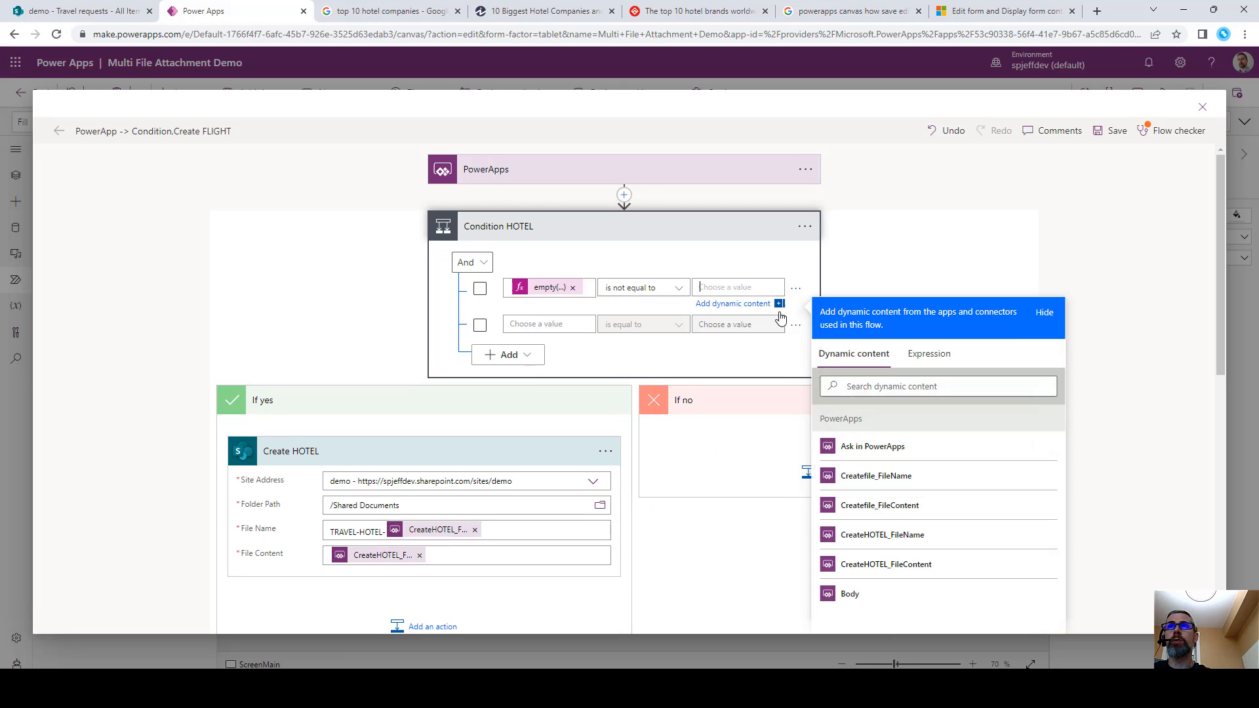
left_click(929, 367)
left_click(890, 397)
type("true")
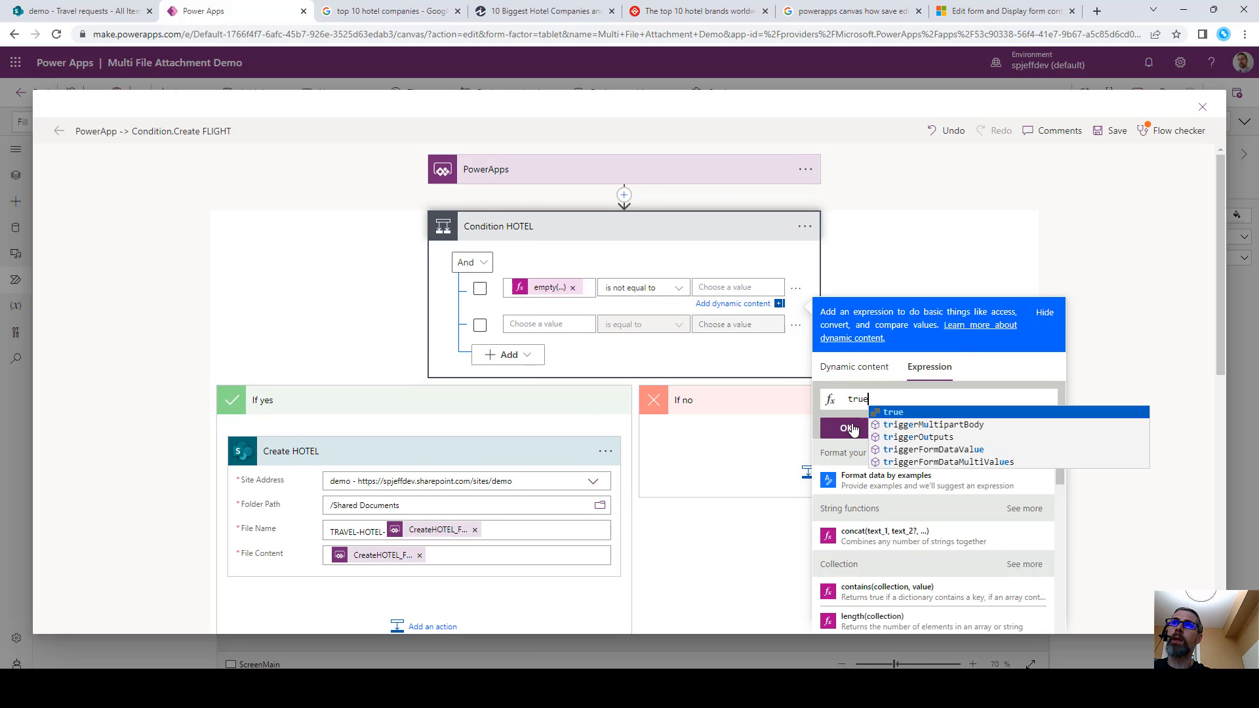
left_click(845, 428)
Set the left value of Condition HOTEL's second row to an empty() expression on CreateHOTEL_FileContent.
left_click(550, 325)
left_click(741, 382)
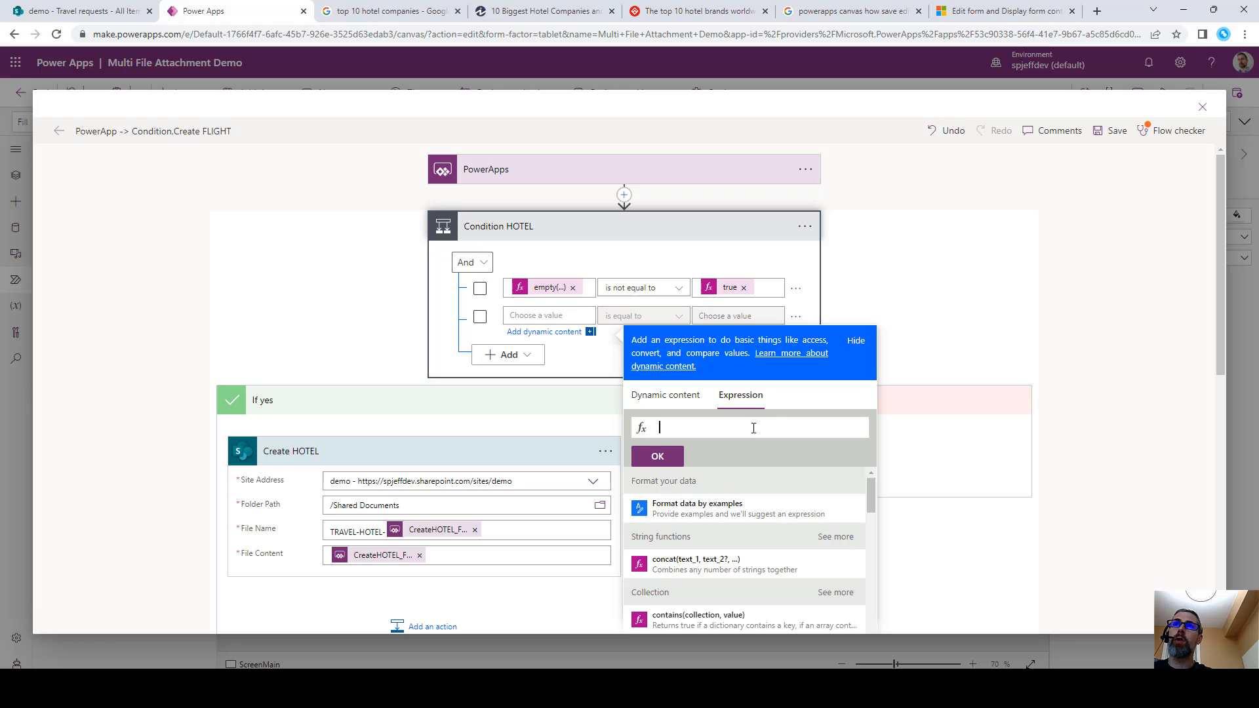
left_click(754, 428)
type("empty(")
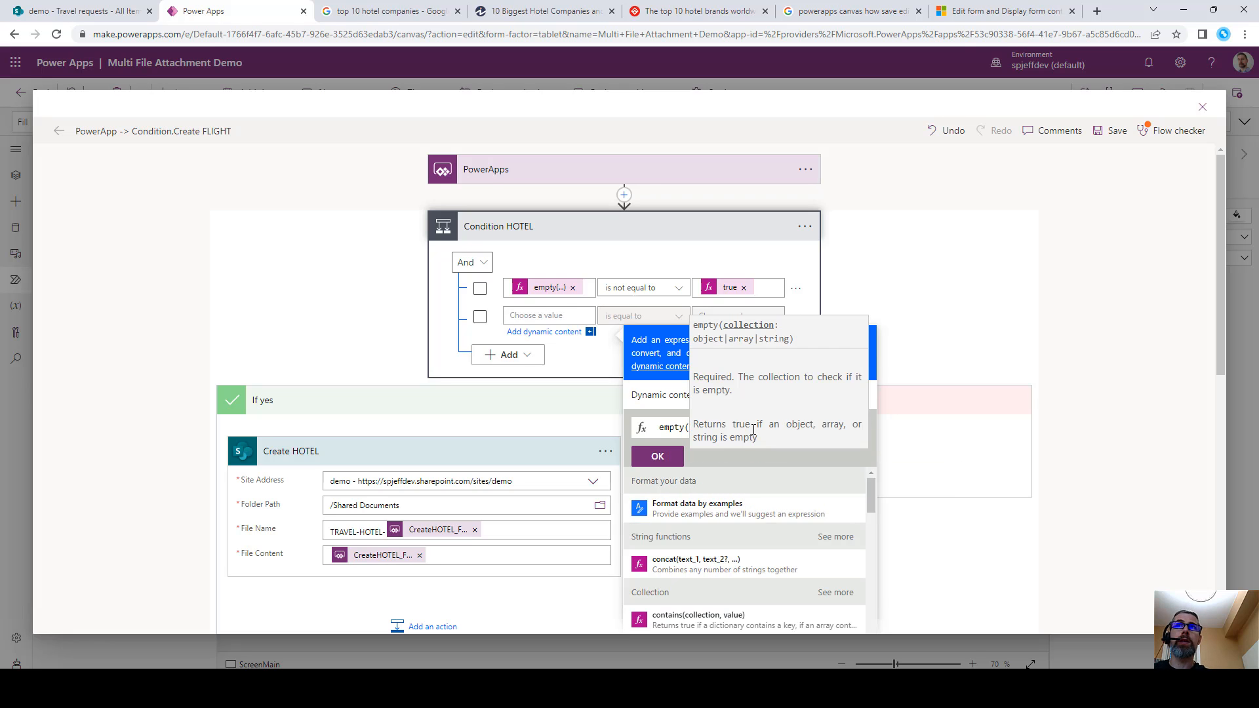
left_click(662, 397)
scroll(714, 439, "down", 4)
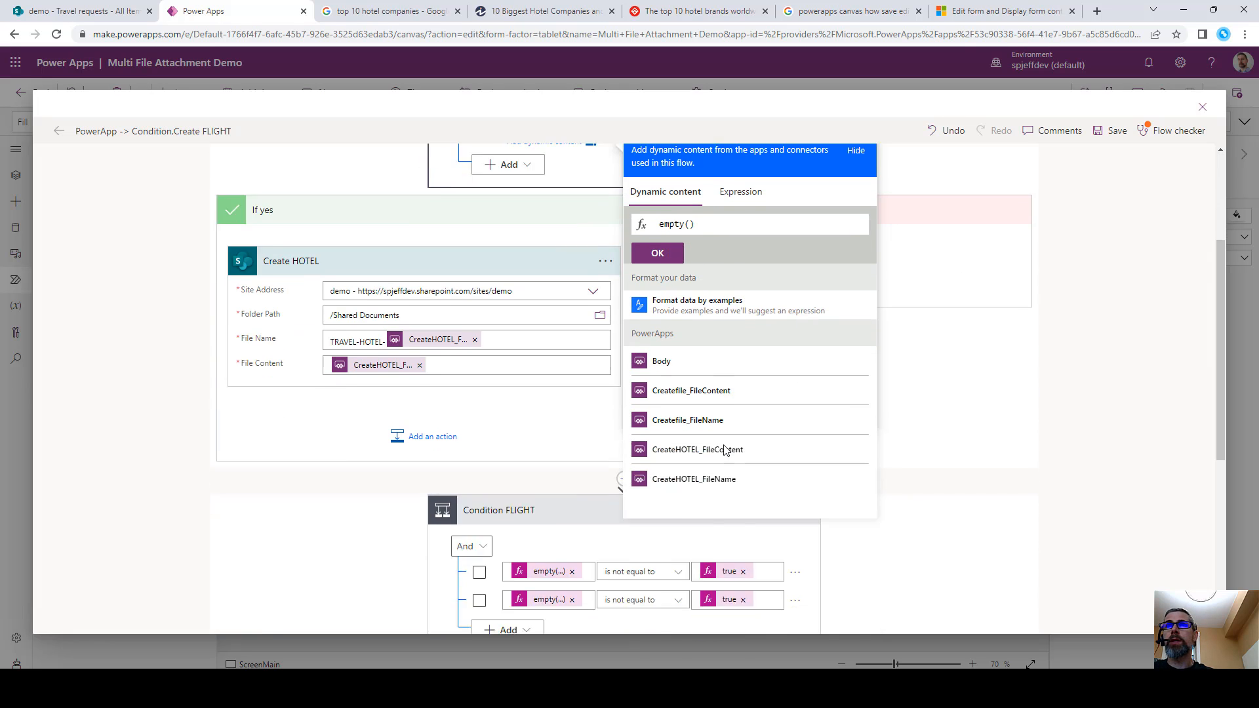
left_click(745, 378)
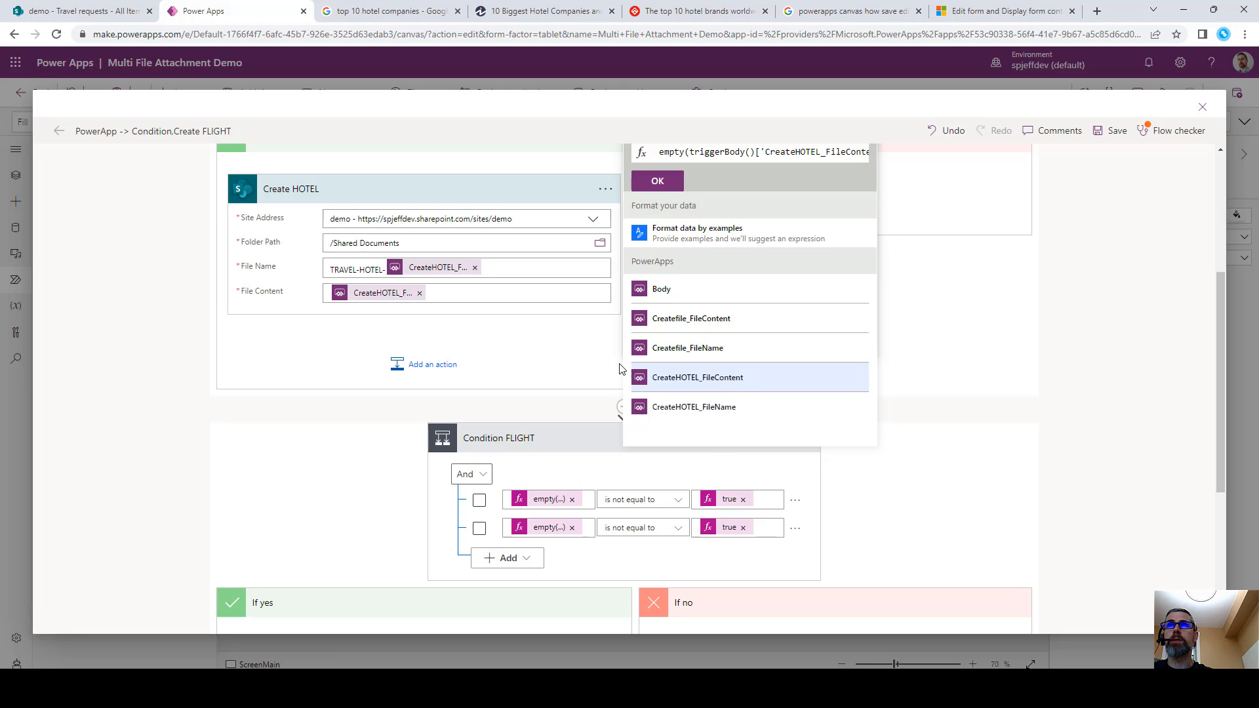
scroll(747, 380, "up", 4)
left_click(676, 452)
Make the second Condition HOTEL row compare as "is not equal to" the expression true, and save the flow.
left_click(642, 316)
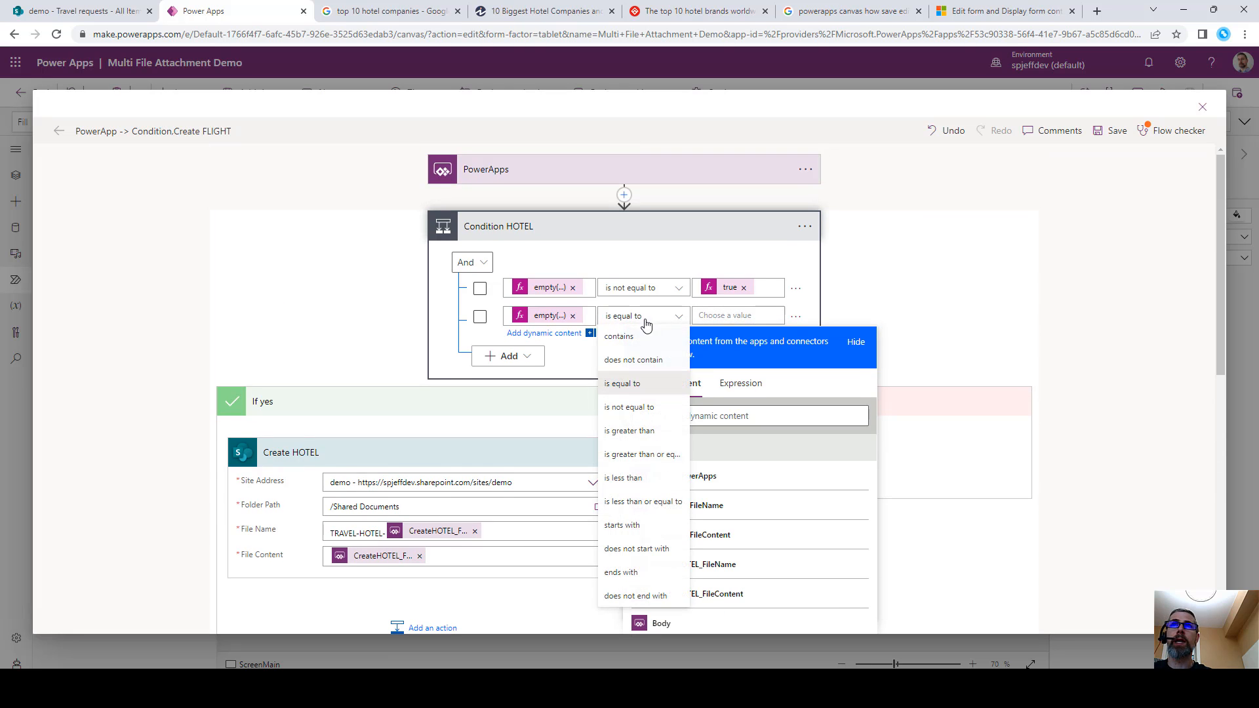
left_click(630, 407)
left_click(723, 315)
left_click(930, 395)
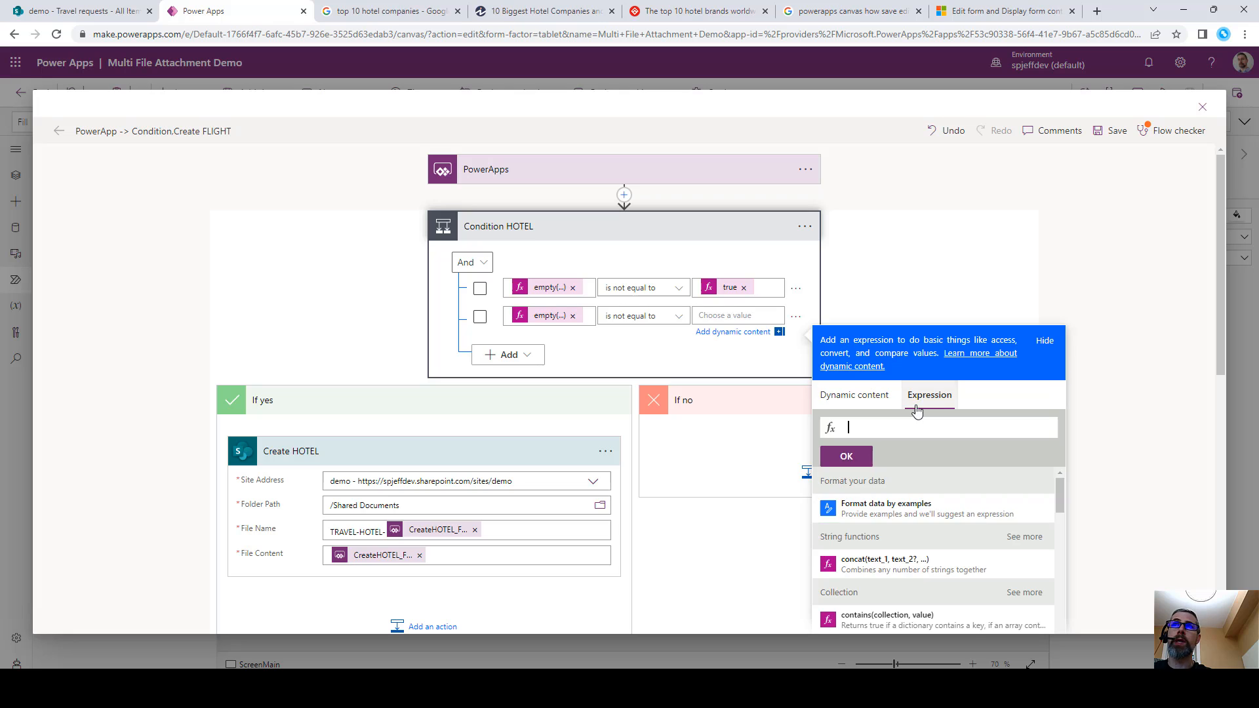
type("true")
left_click(849, 459)
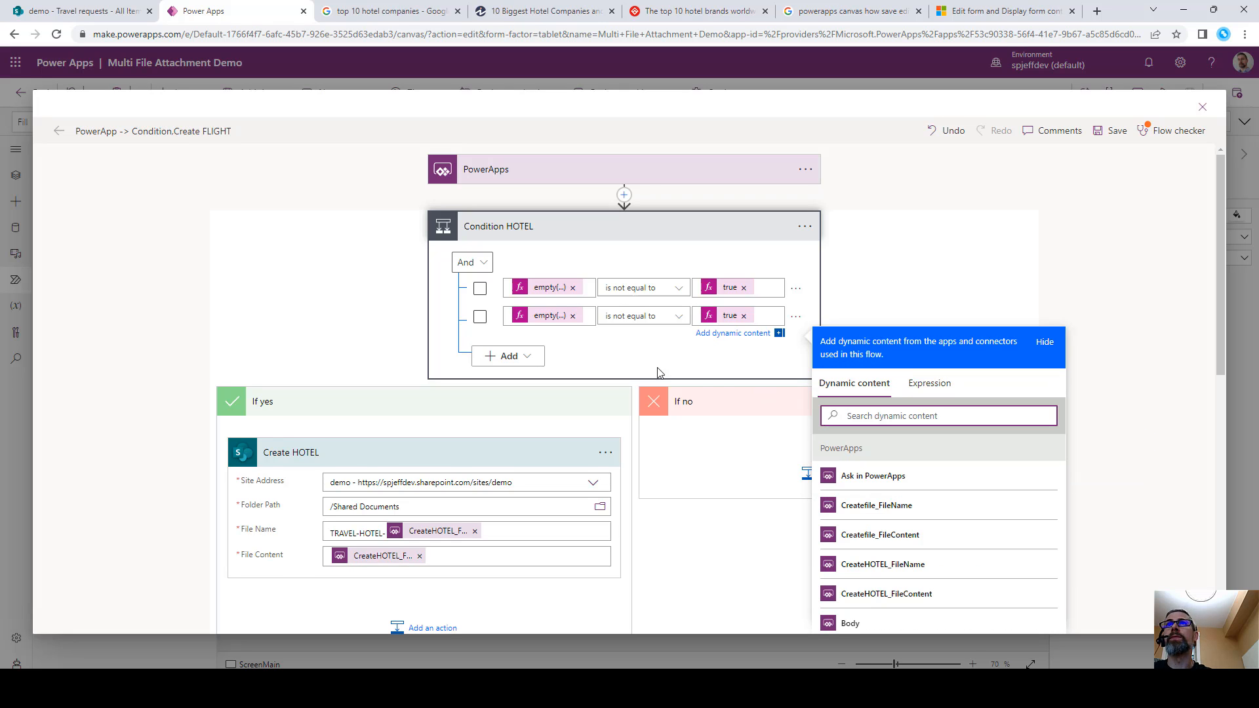
left_click(1112, 135)
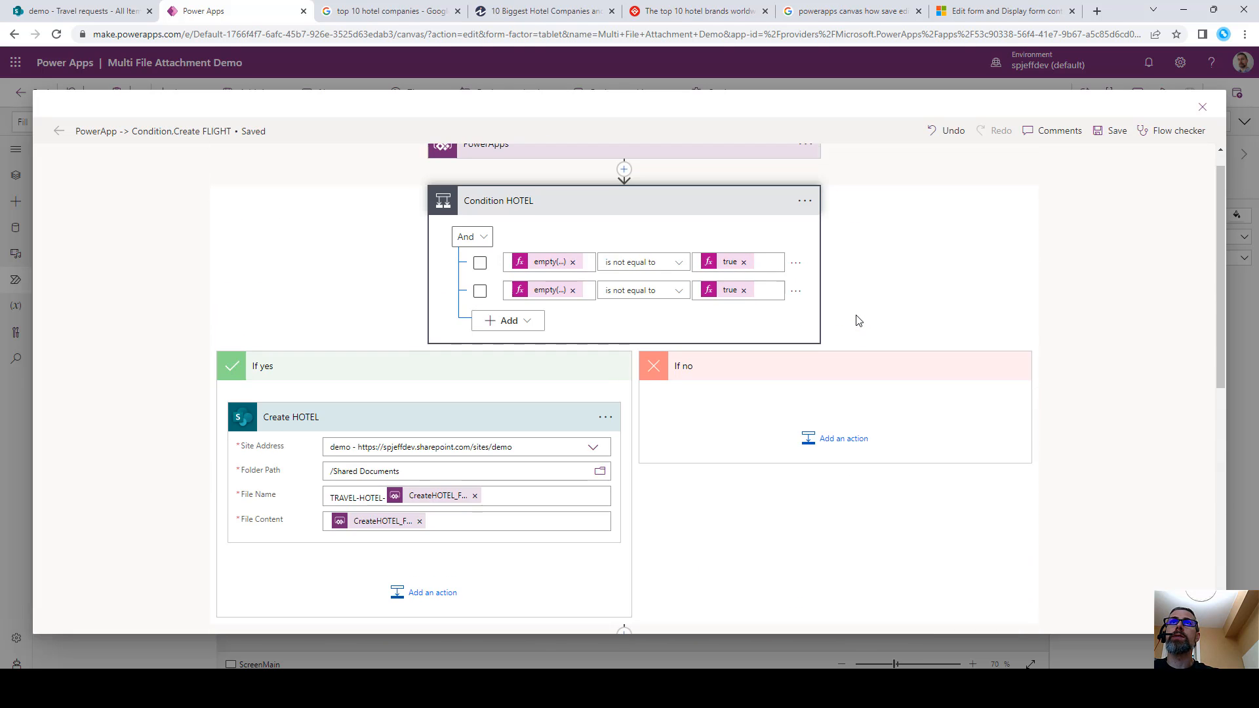
Insert a Condition between the PowerApps trigger and Condition HOTEL, and rename it "Condition CAR RENTAL".
scroll(857, 318, "up", 1)
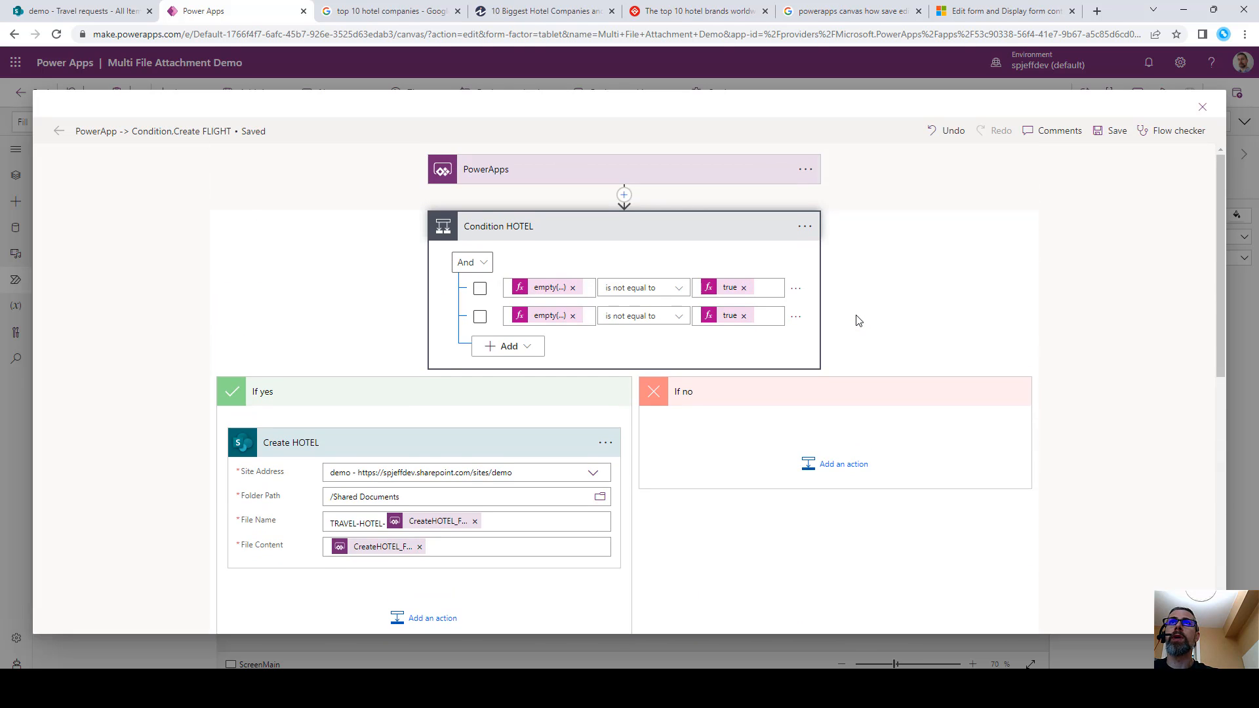
left_click(625, 195)
left_click(639, 217)
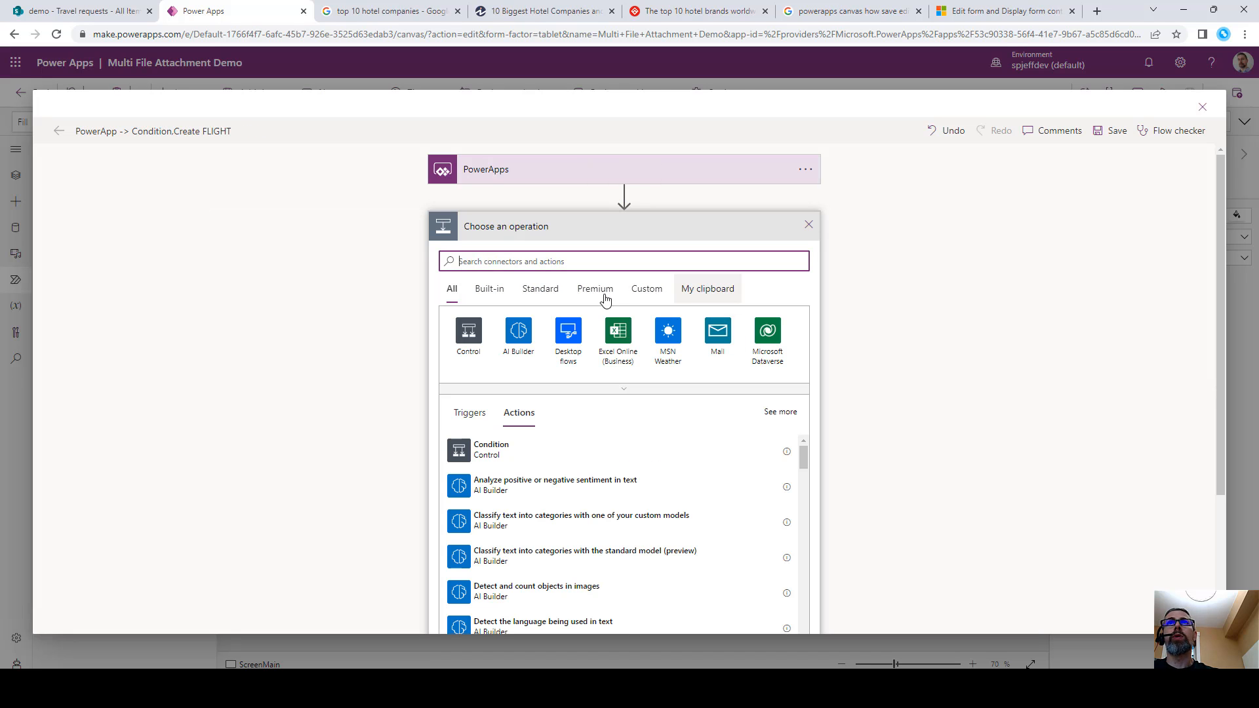
left_click(475, 455)
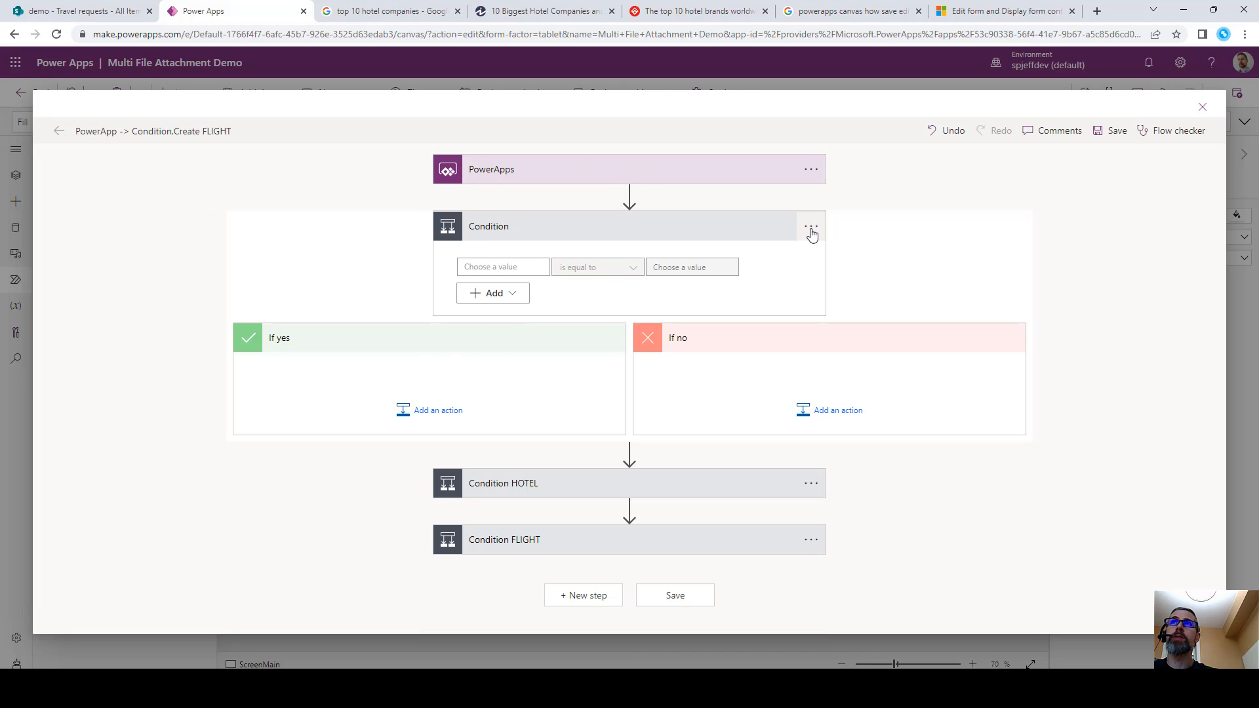
left_click(811, 230)
left_click(870, 278)
key("End")
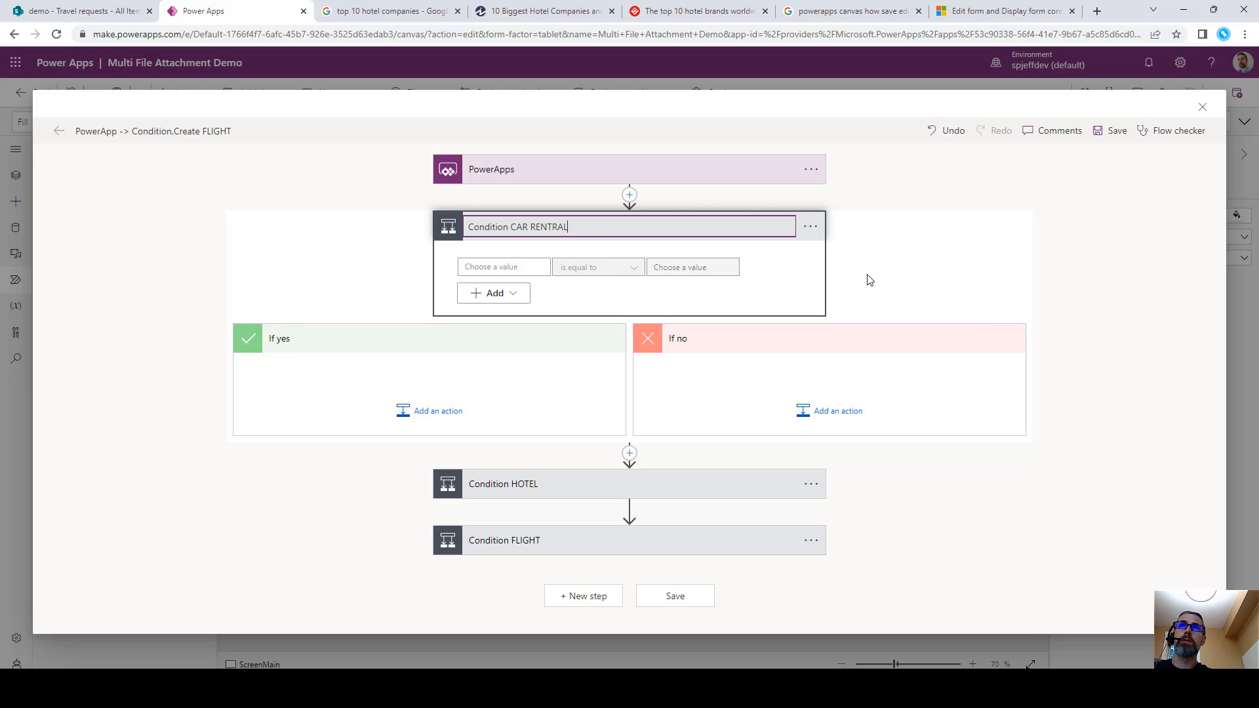
key("Return")
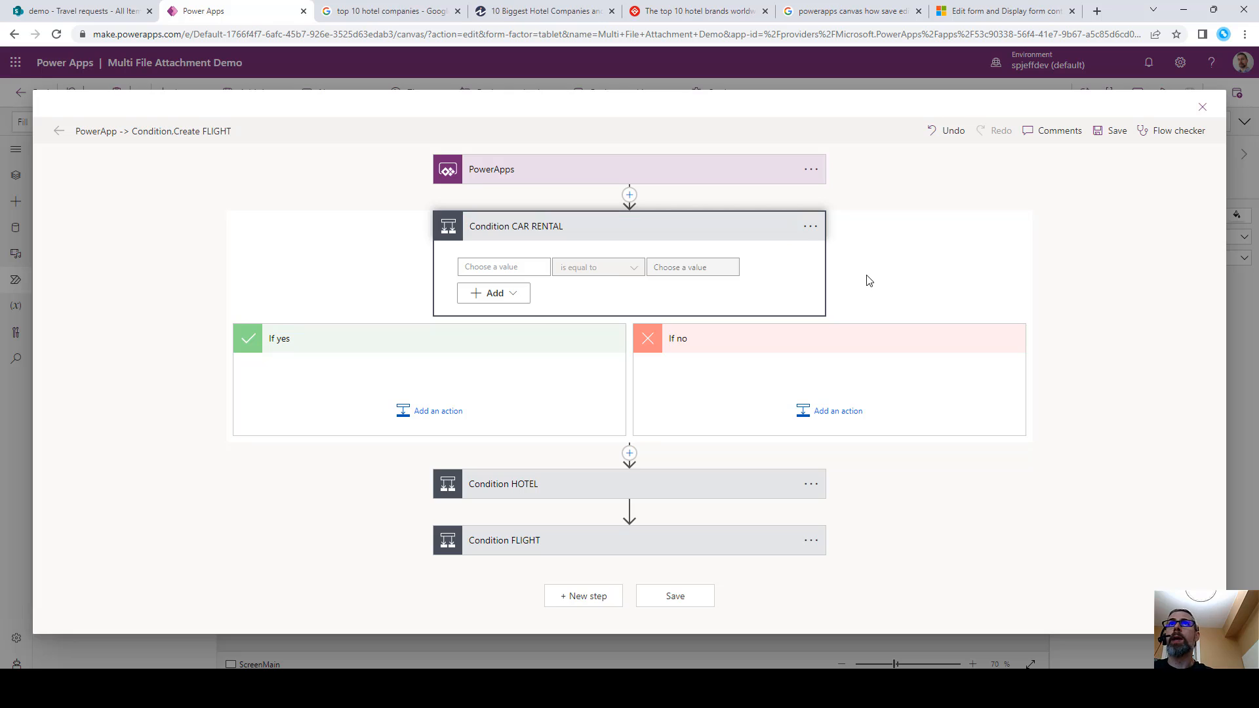
Add a SharePoint "Create file" action to the If yes branch of Condition CAR RENTAL.
left_click(447, 409)
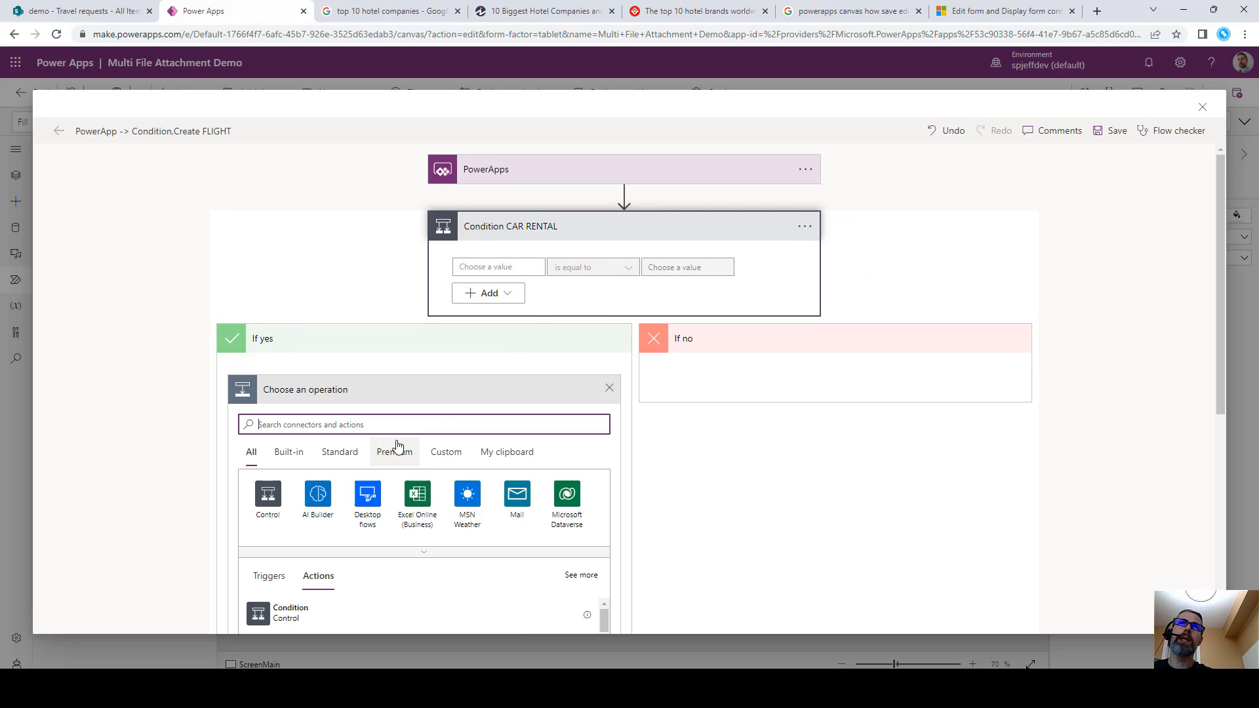
type("create f")
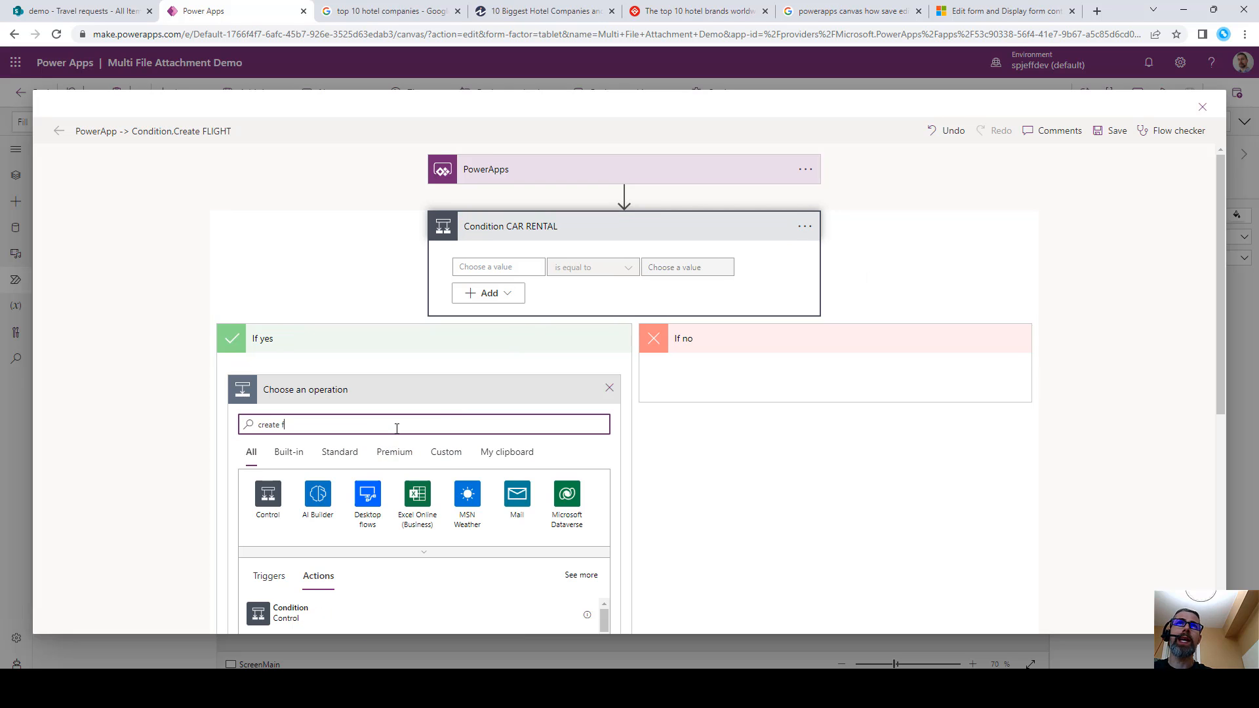
scroll(323, 489, "down", 3)
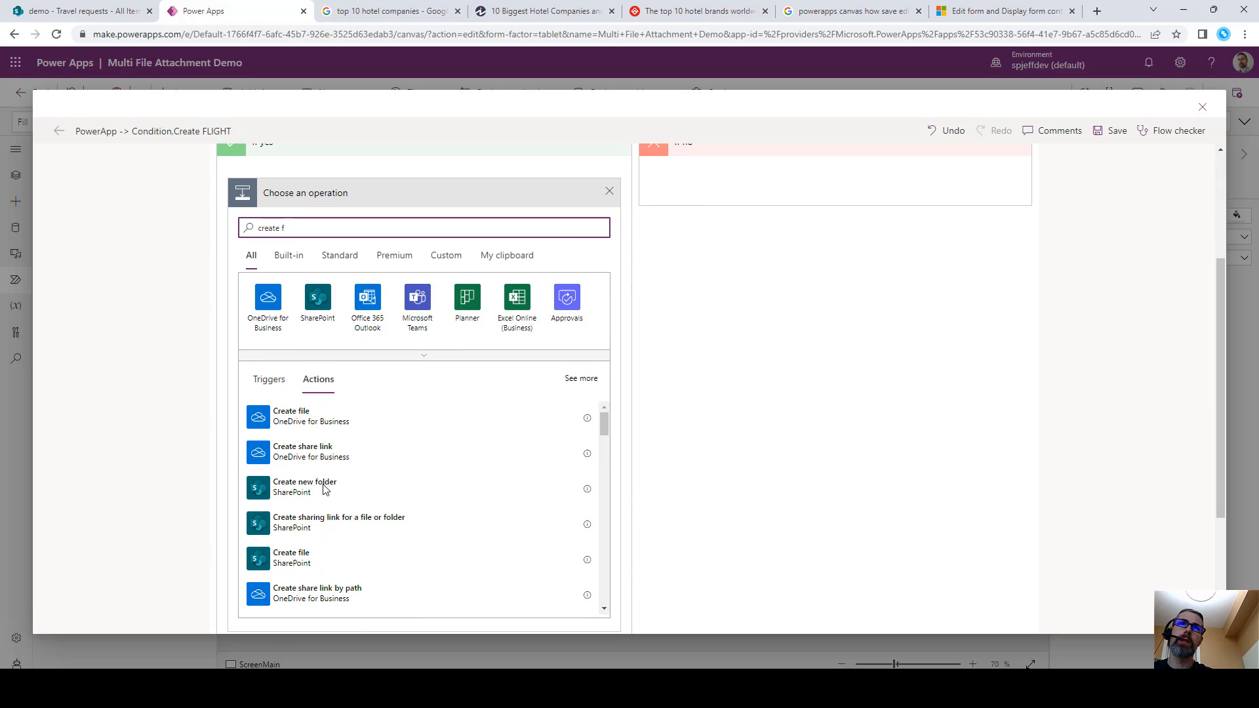
left_click(307, 556)
scroll(610, 347, "up", 1)
Rename the new Create file action in Condition CAR RENTAL as "Create file CAR RENTAL".
left_click(607, 324)
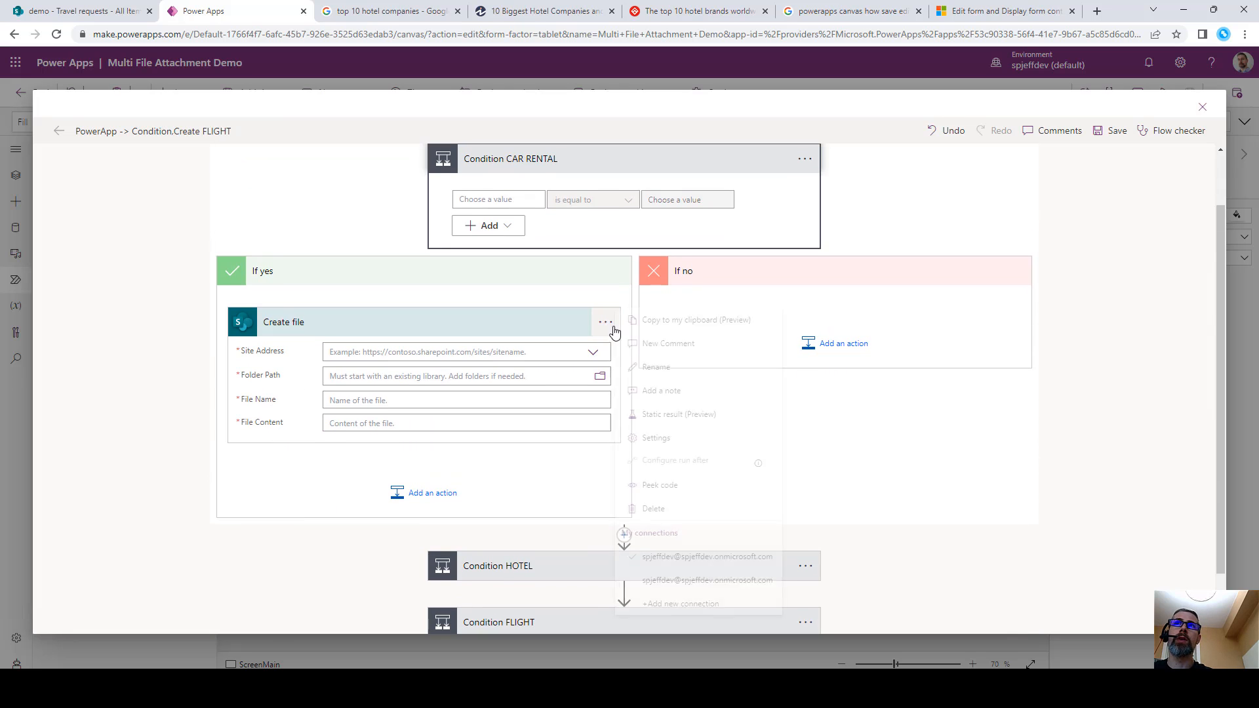
left_click(604, 322)
left_click(649, 367)
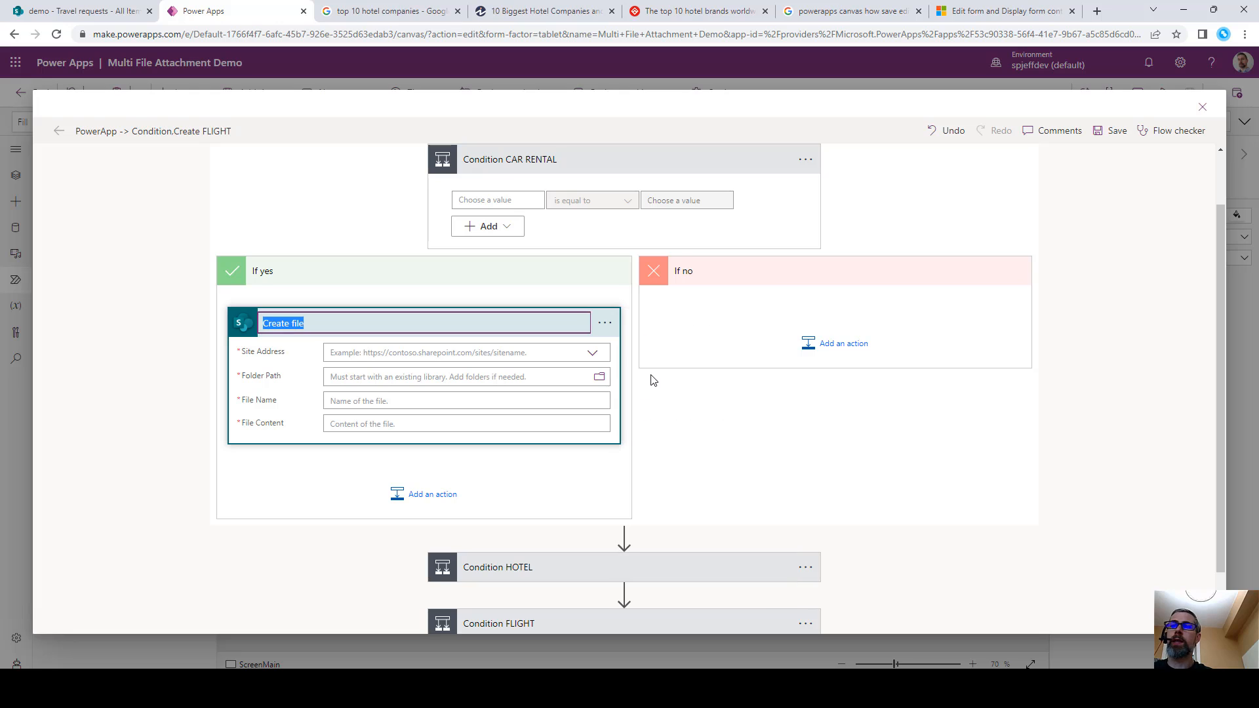
key("End")
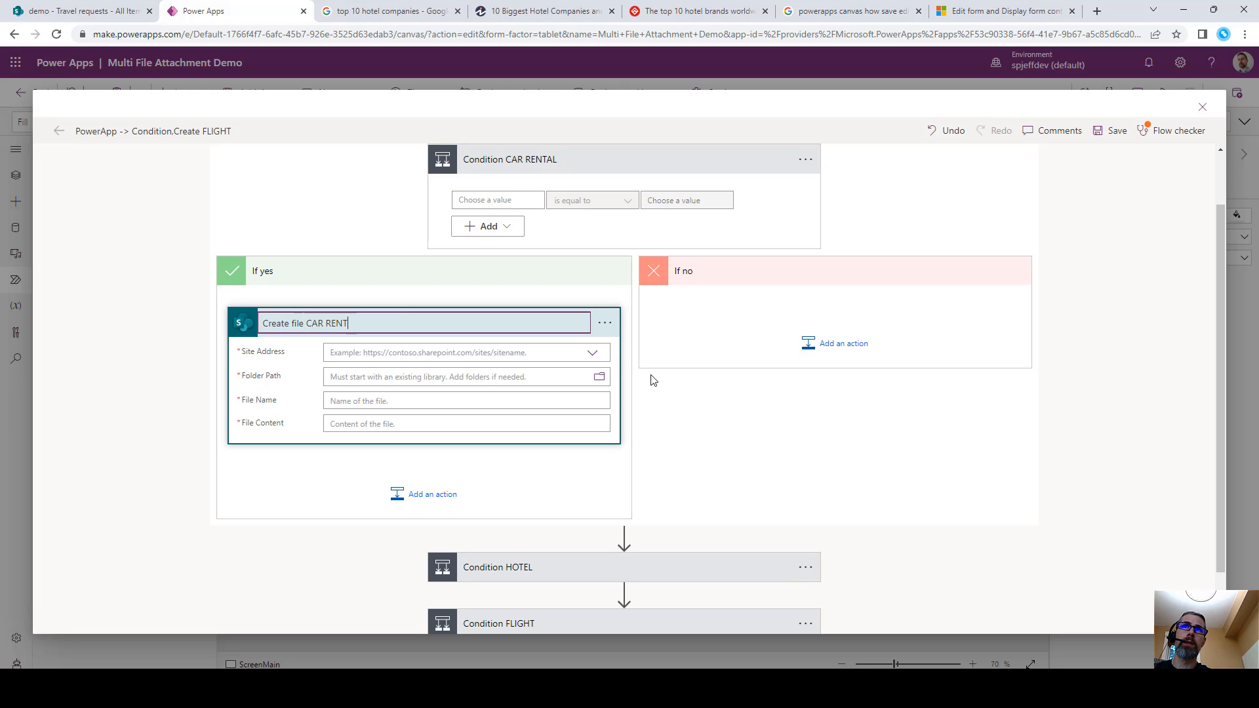
type("CAR RENTa")
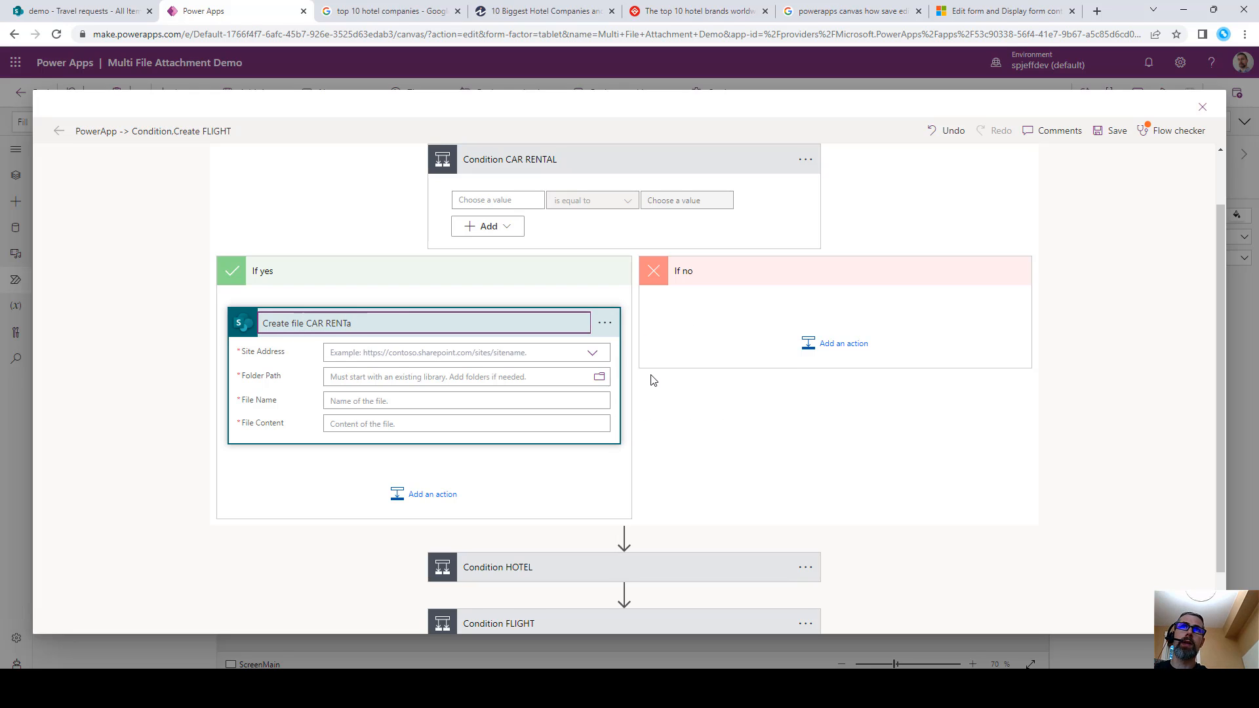
key("BackSpace")
type("AL")
Set Create file CAR RENTAL's site address to the demo site and its folder path to /Shared Documents.
left_click(593, 354)
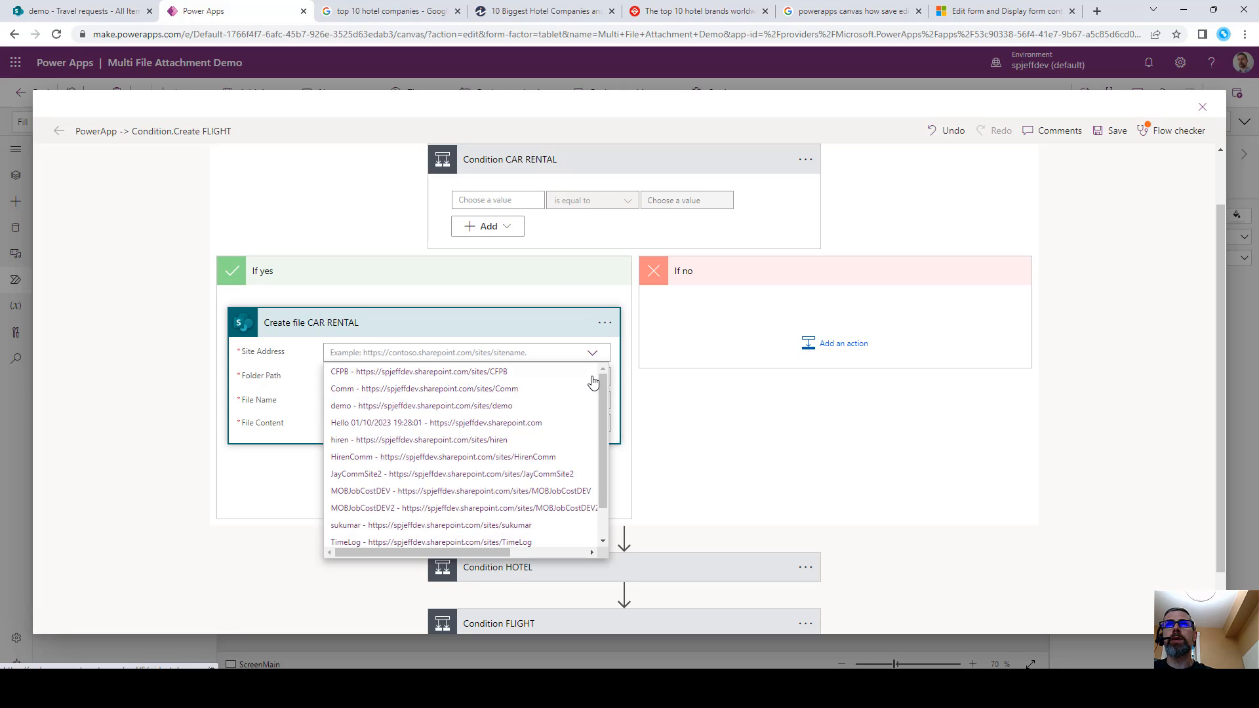
left_click(419, 405)
left_click(599, 377)
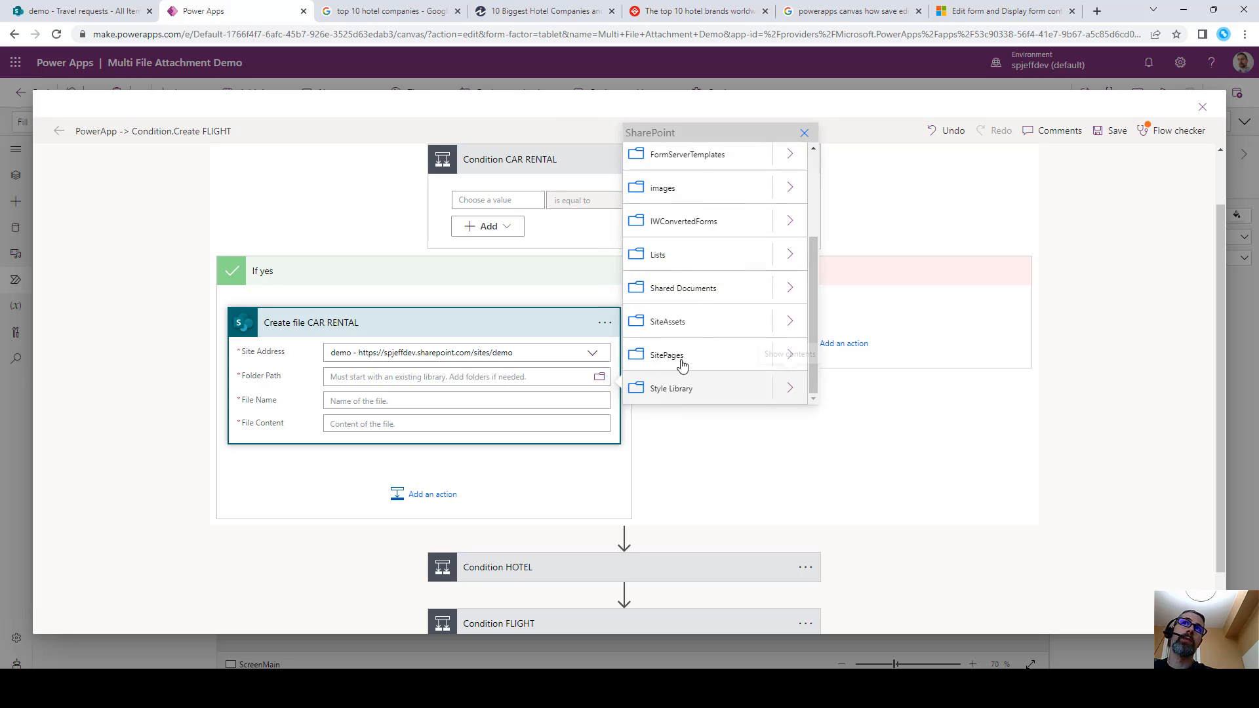
left_click(713, 288)
Set Create file CAR RENTAL's file name to "TRAVEL-CAR-RENTAL-" followed by an "Ask in PowerApps" parameter.
left_click(419, 414)
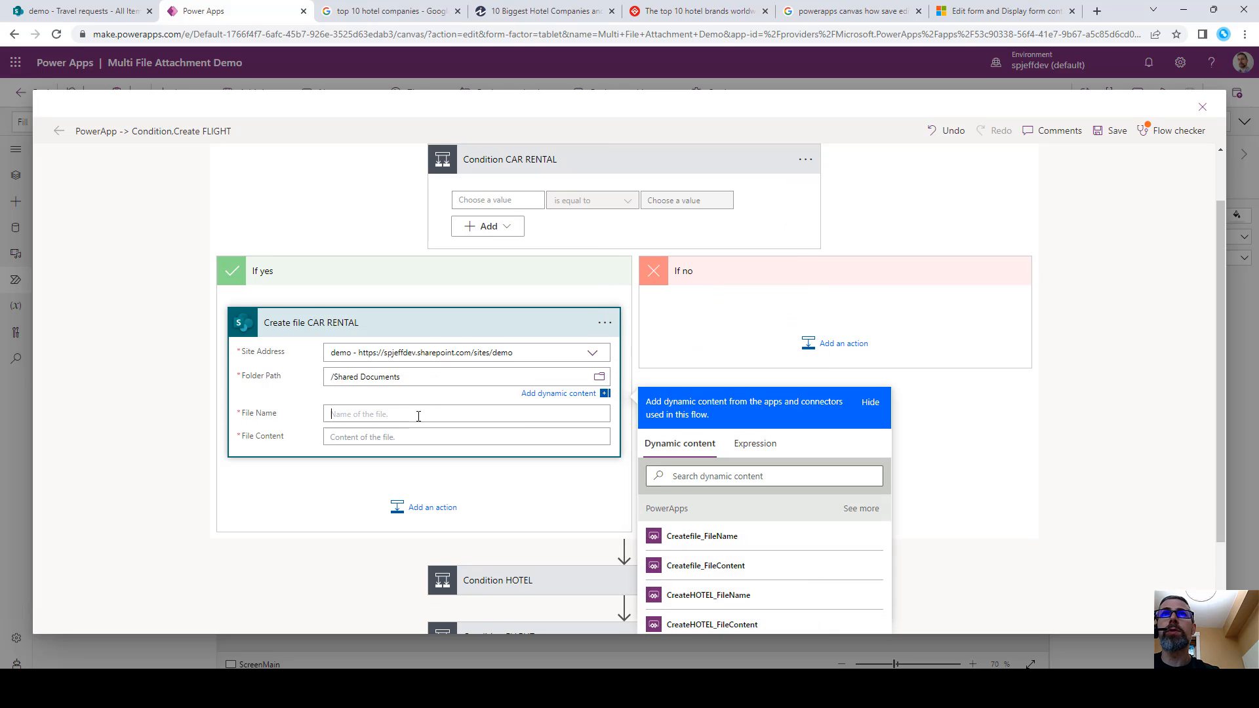
type("TRAVEL-")
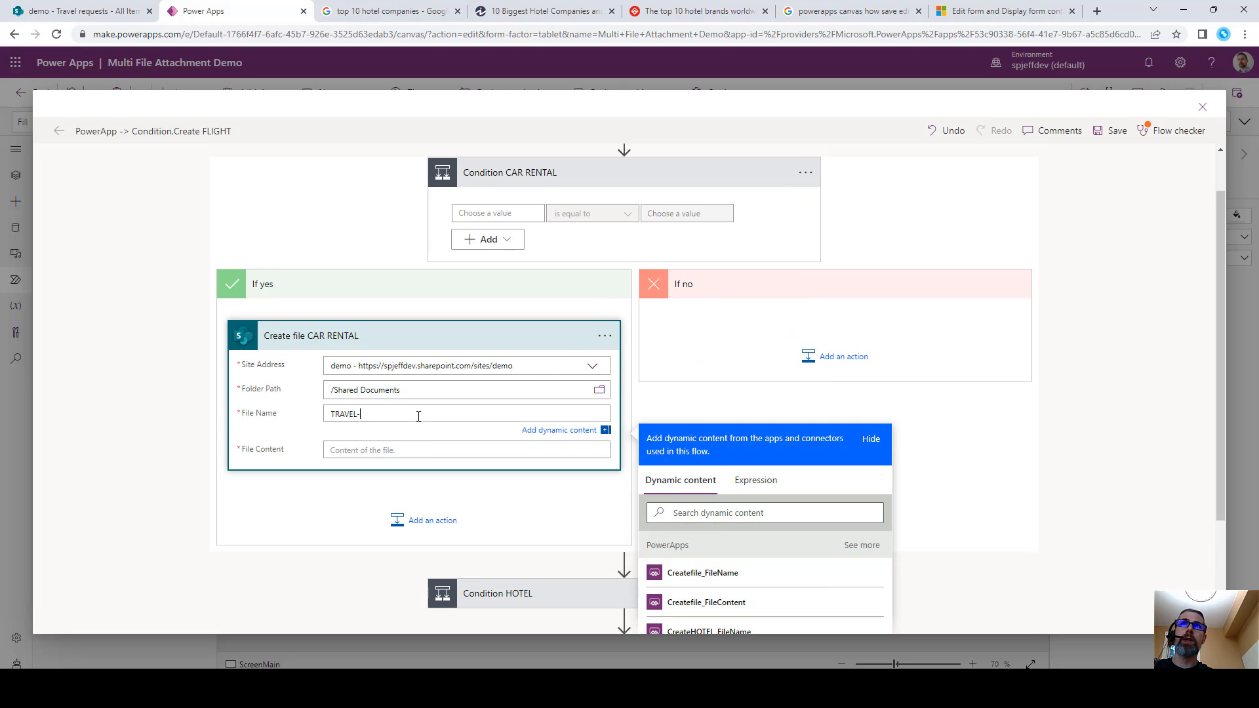
type("CAR-RENTAL-")
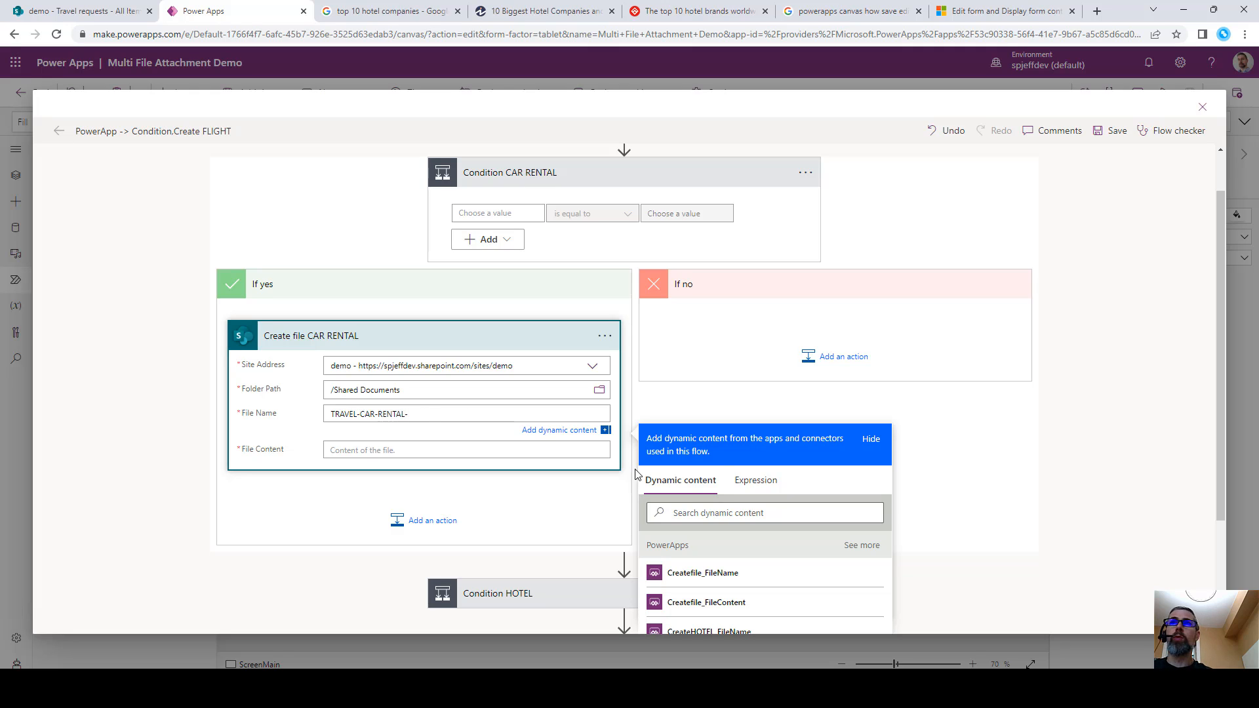
left_click(721, 513)
type("as")
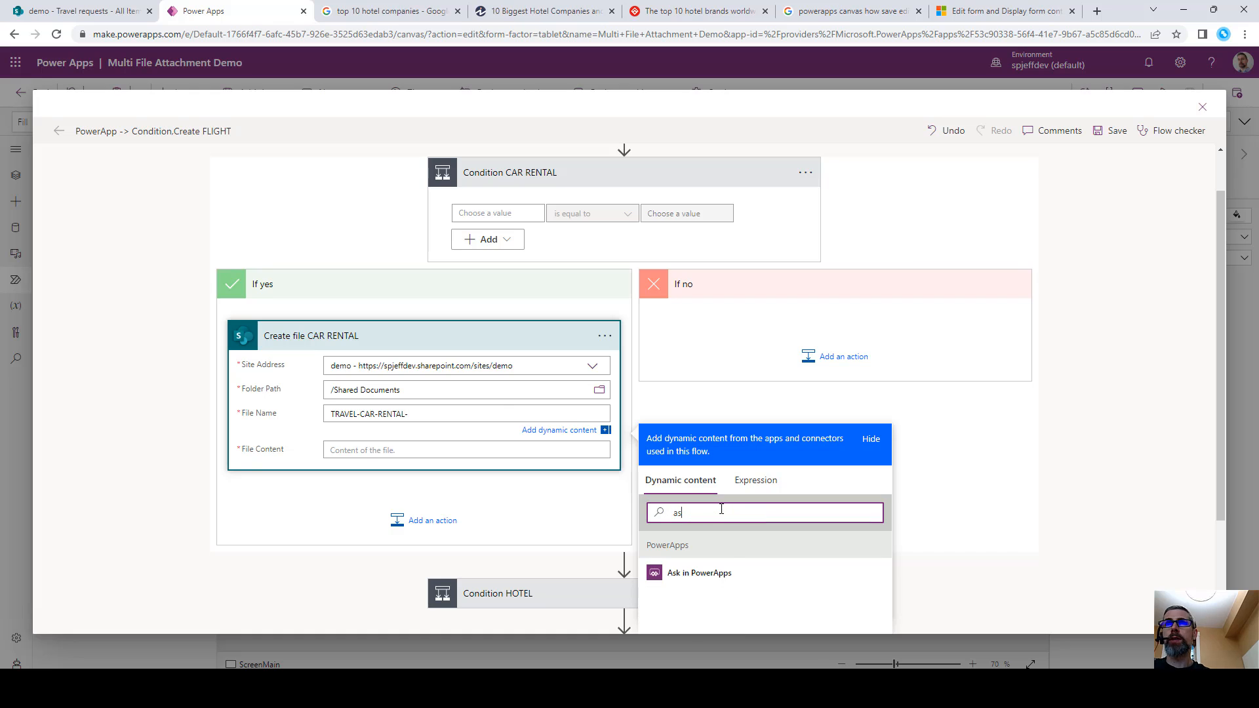
left_click(692, 574)
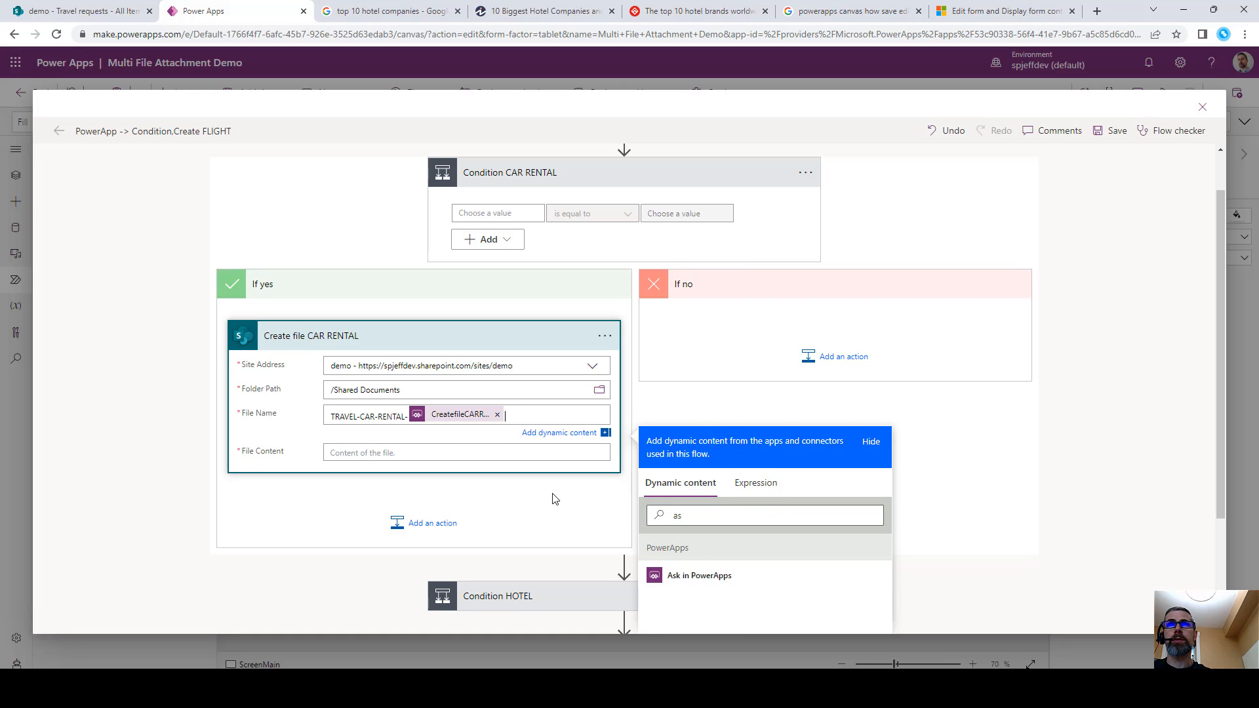
Set Create file CAR RENTAL's file content to an "Ask in PowerApps" parameter and save the flow.
left_click(463, 453)
left_click(735, 551)
type("ask")
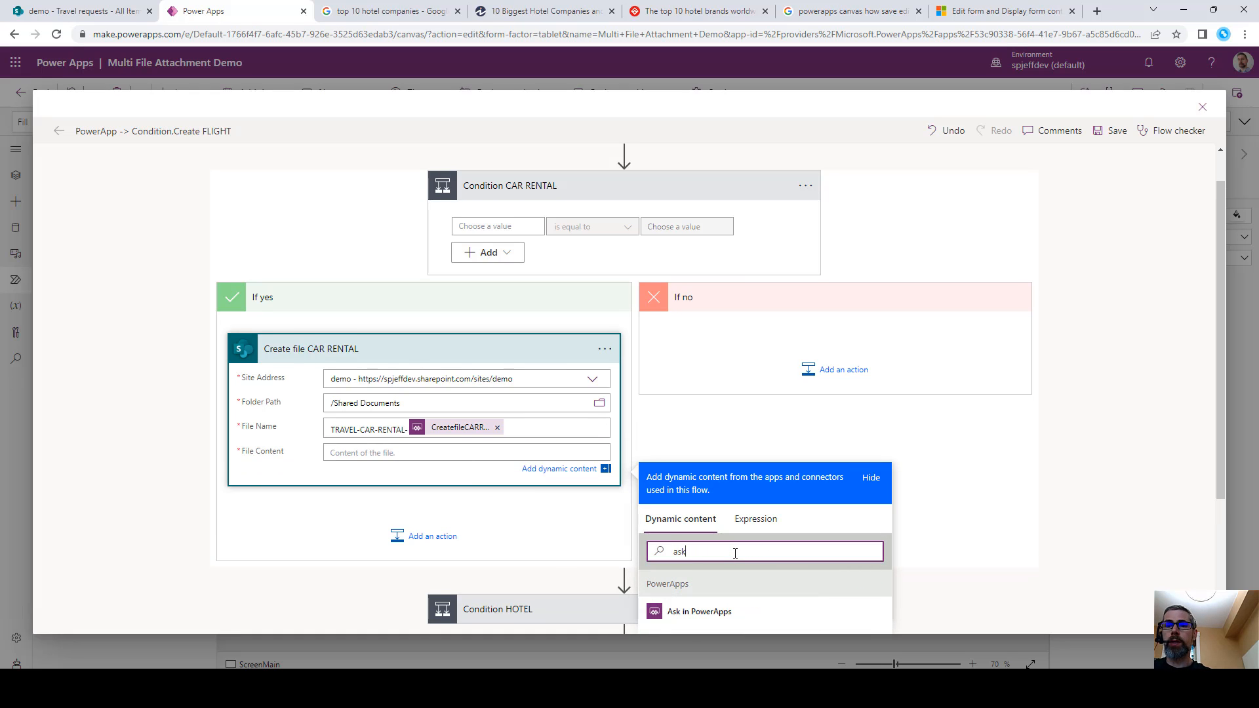
left_click(727, 613)
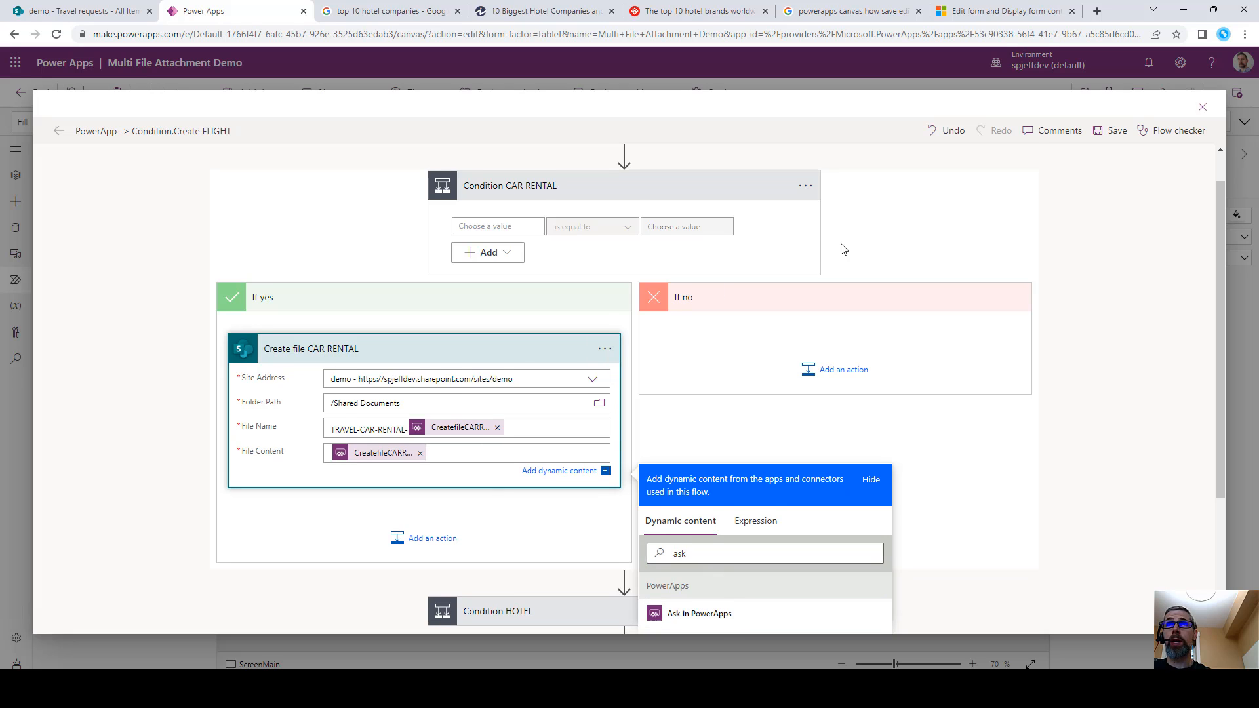
scroll(1045, 195, "up", 1)
left_click(1102, 136)
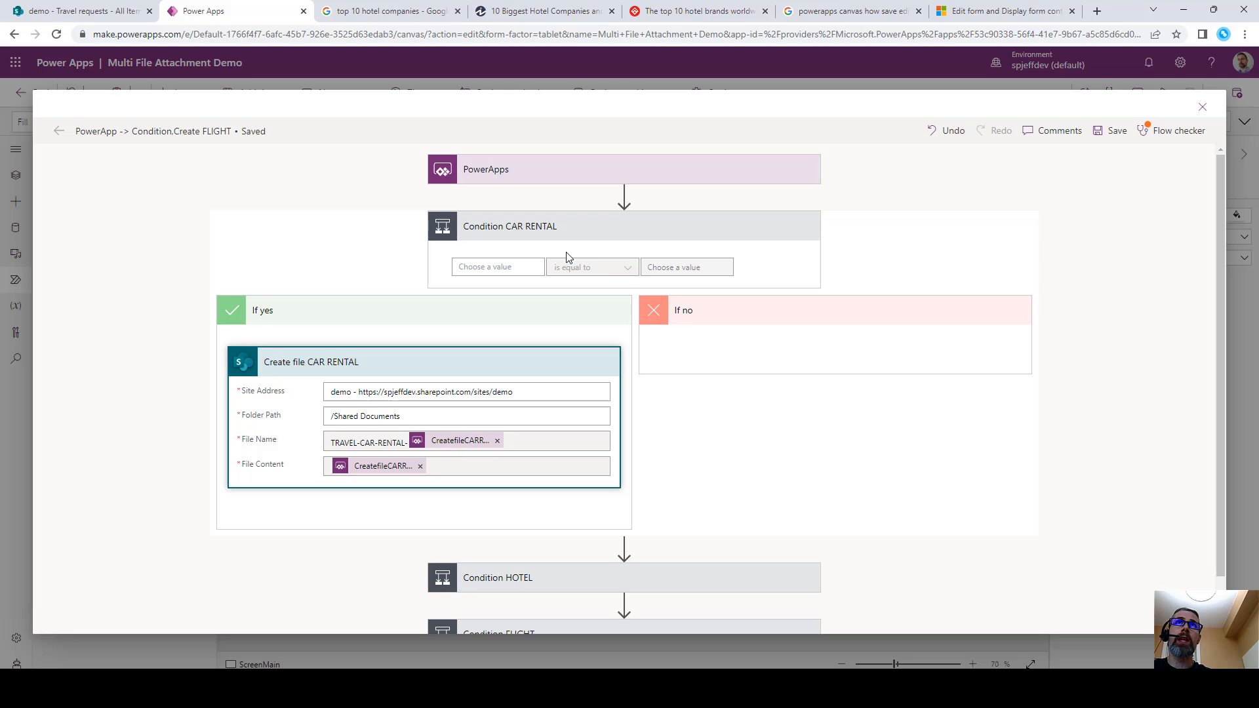
Examine the settings of Condition HOTEL, Condition FLIGHT and their Create HOTEL and Create FLIGHT actions, and save the flow.
scroll(414, 429, "down", 3)
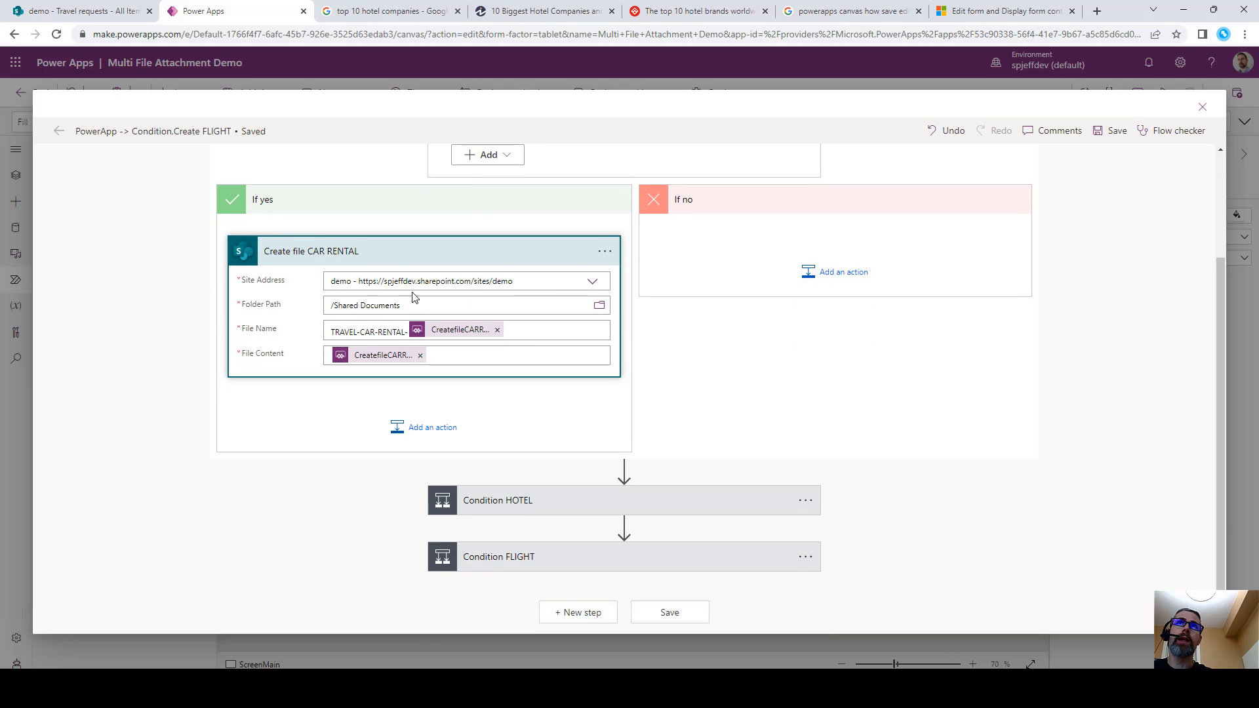
left_click(561, 500)
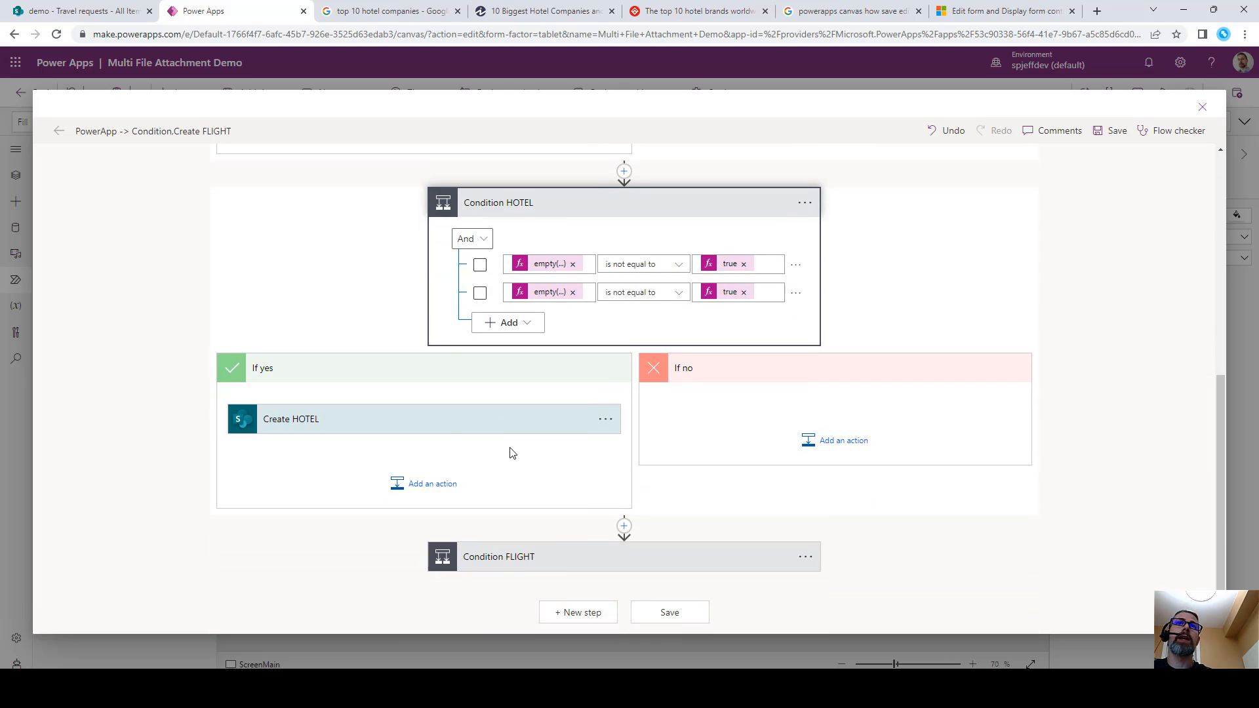
left_click(451, 425)
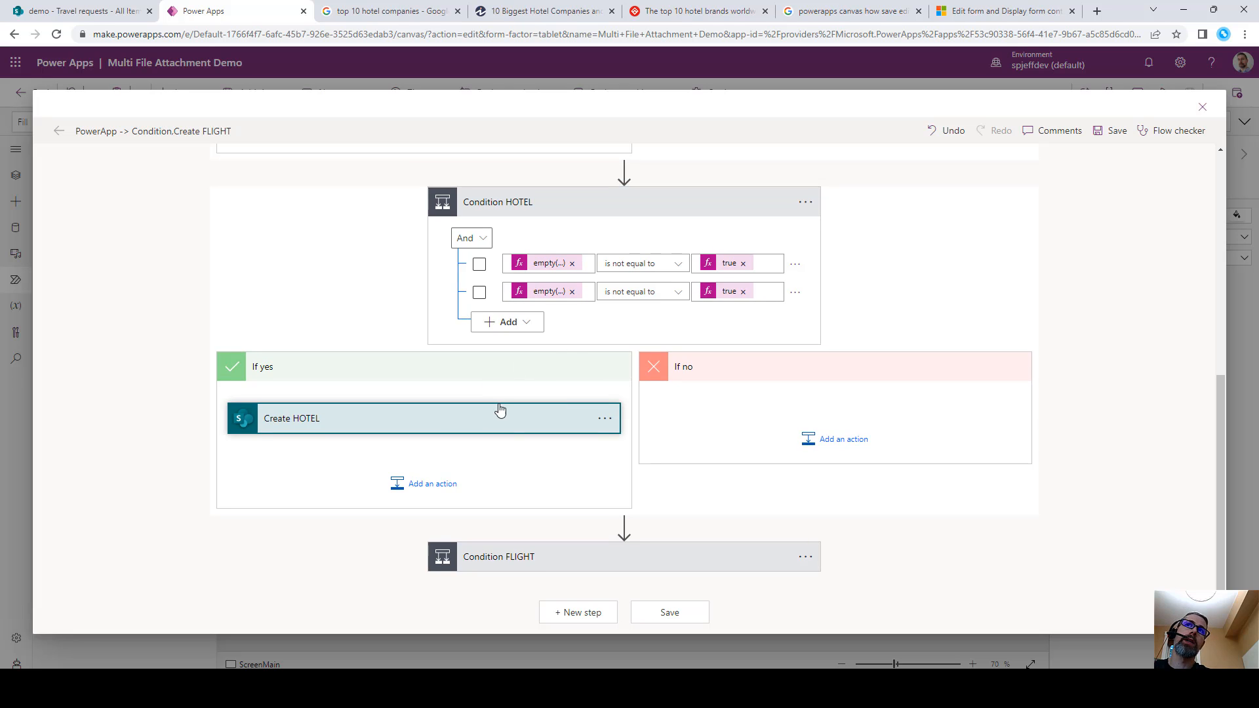
left_click(520, 416)
scroll(631, 368, "down", 2)
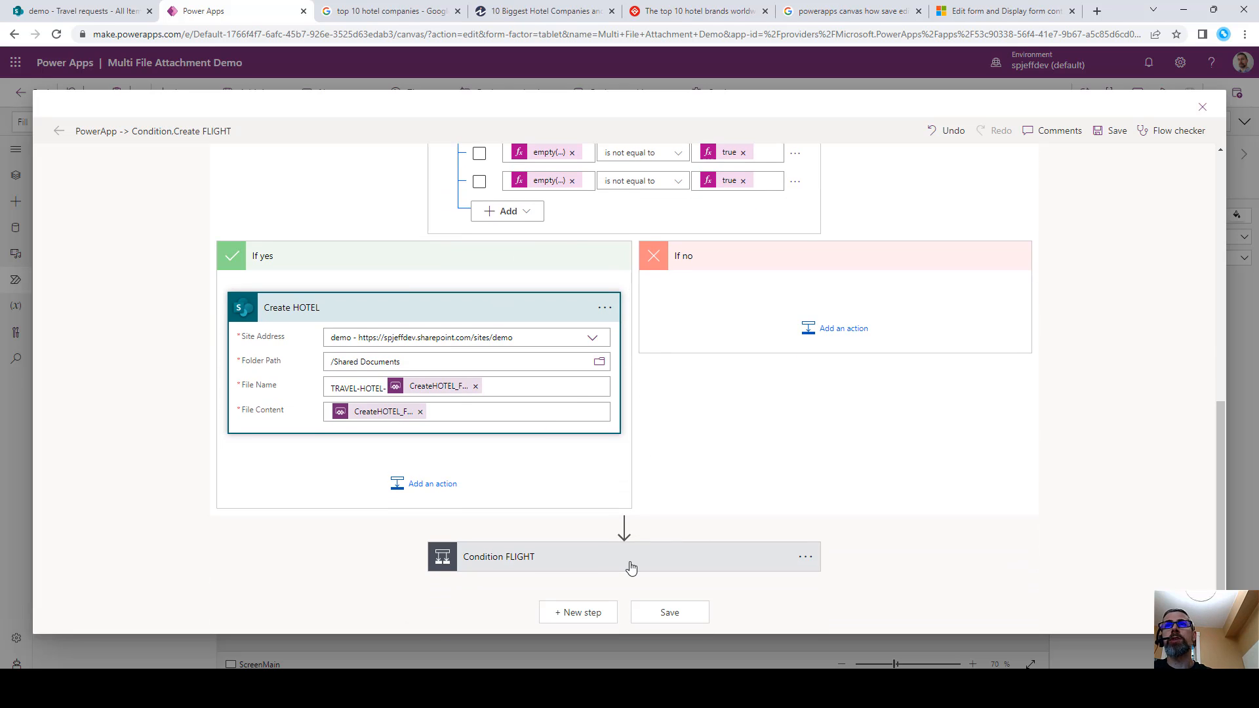
left_click(631, 568)
scroll(639, 455, "down", 3)
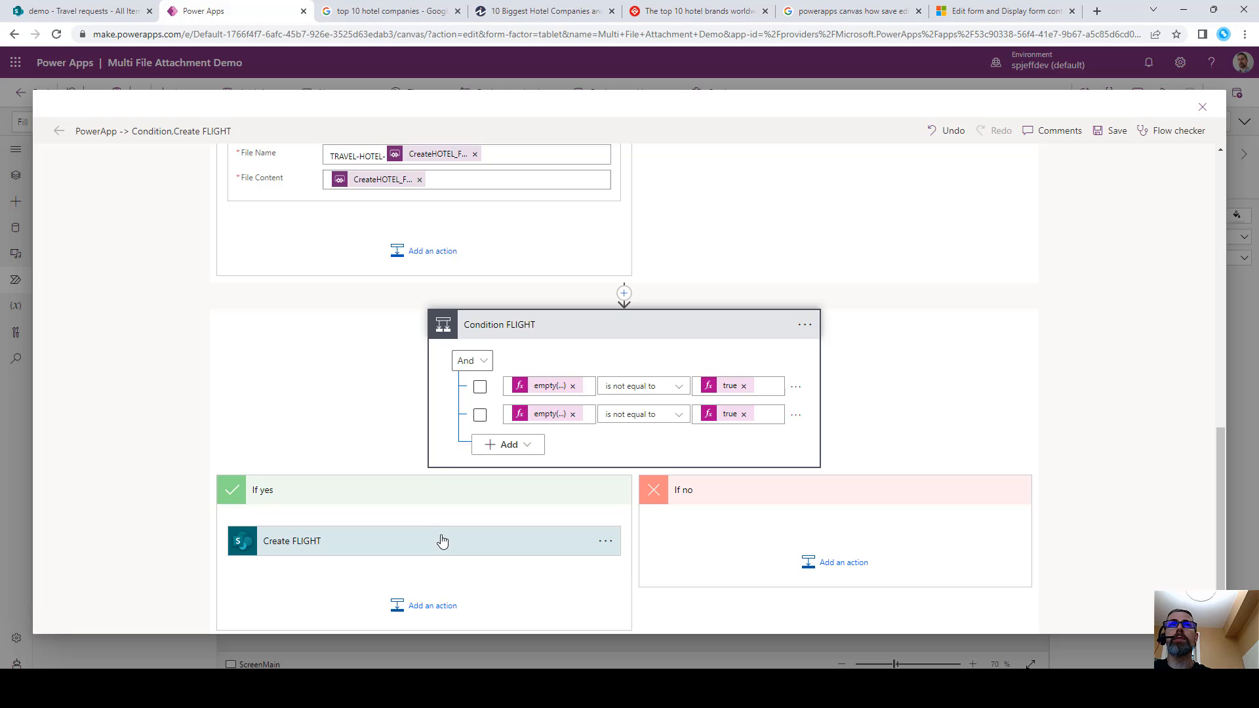
left_click(441, 540)
scroll(442, 436, "down", 3)
scroll(455, 450, "up", 12)
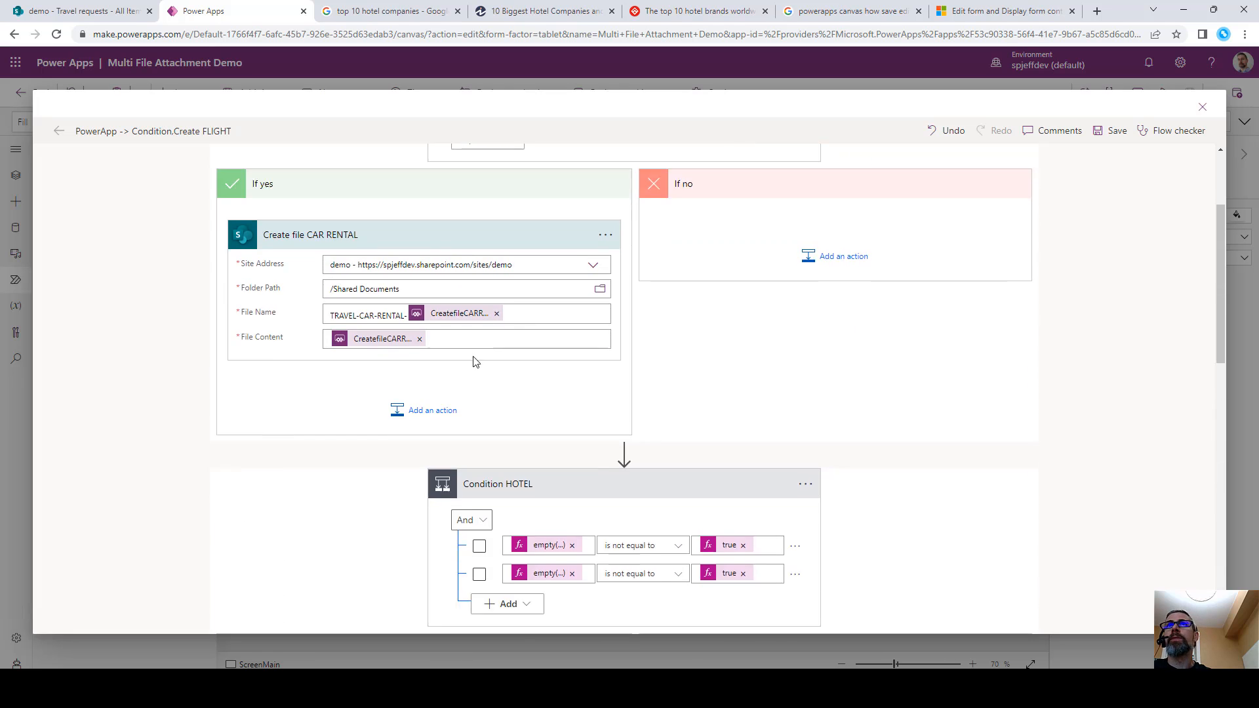
scroll(575, 231, "down", 1)
left_click(1115, 139)
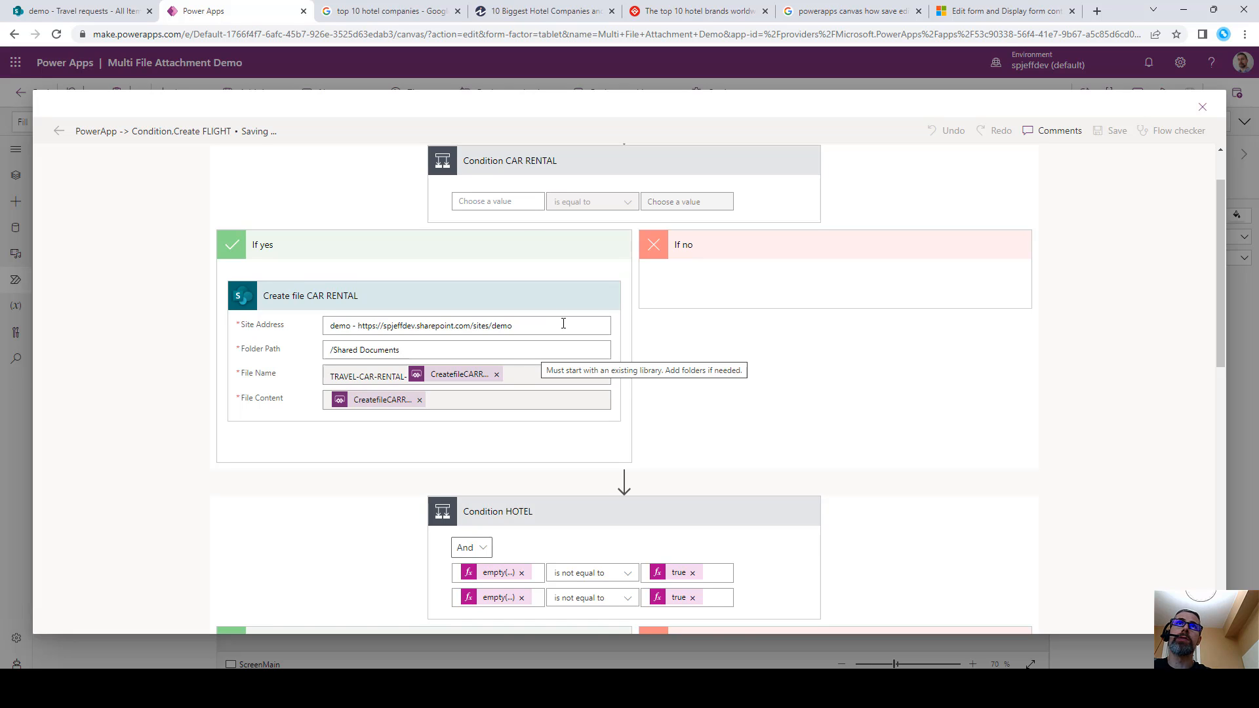
Add a second row to Condition CAR RENTAL and set the first row's value to an empty() expression on CreatefileCARRENTAL_FileName.
scroll(670, 247, "up", 1)
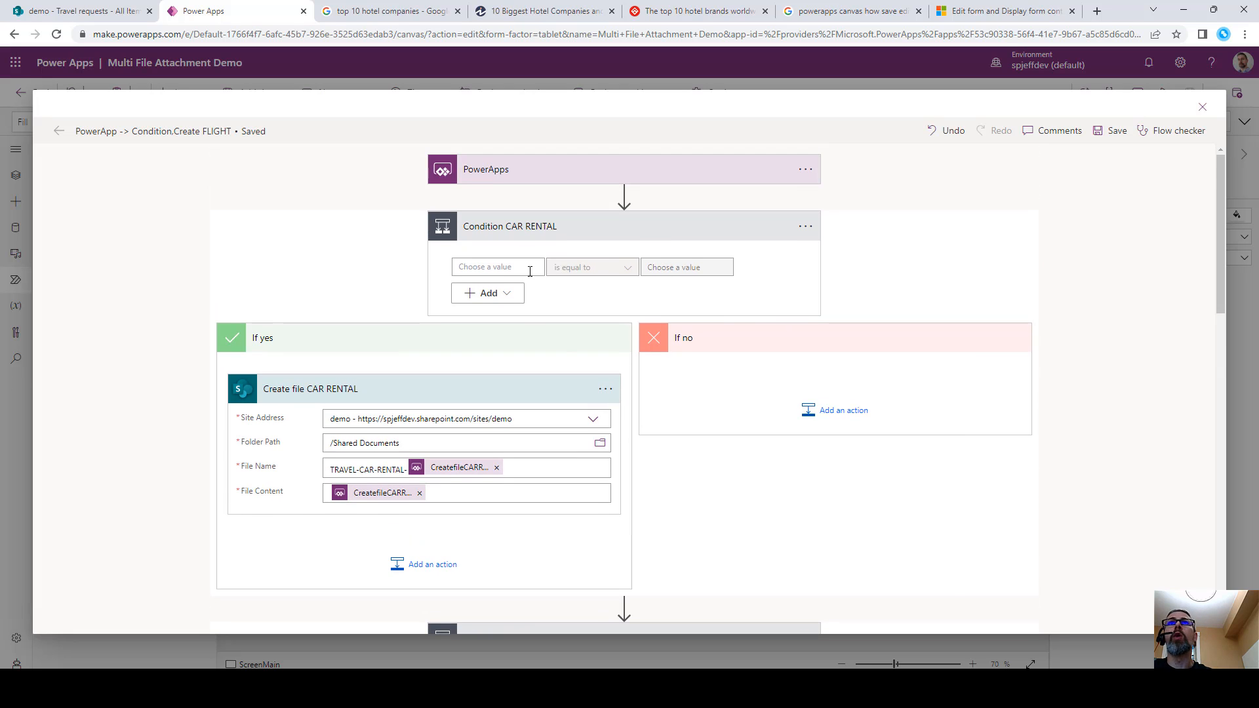
left_click(489, 293)
left_click(513, 316)
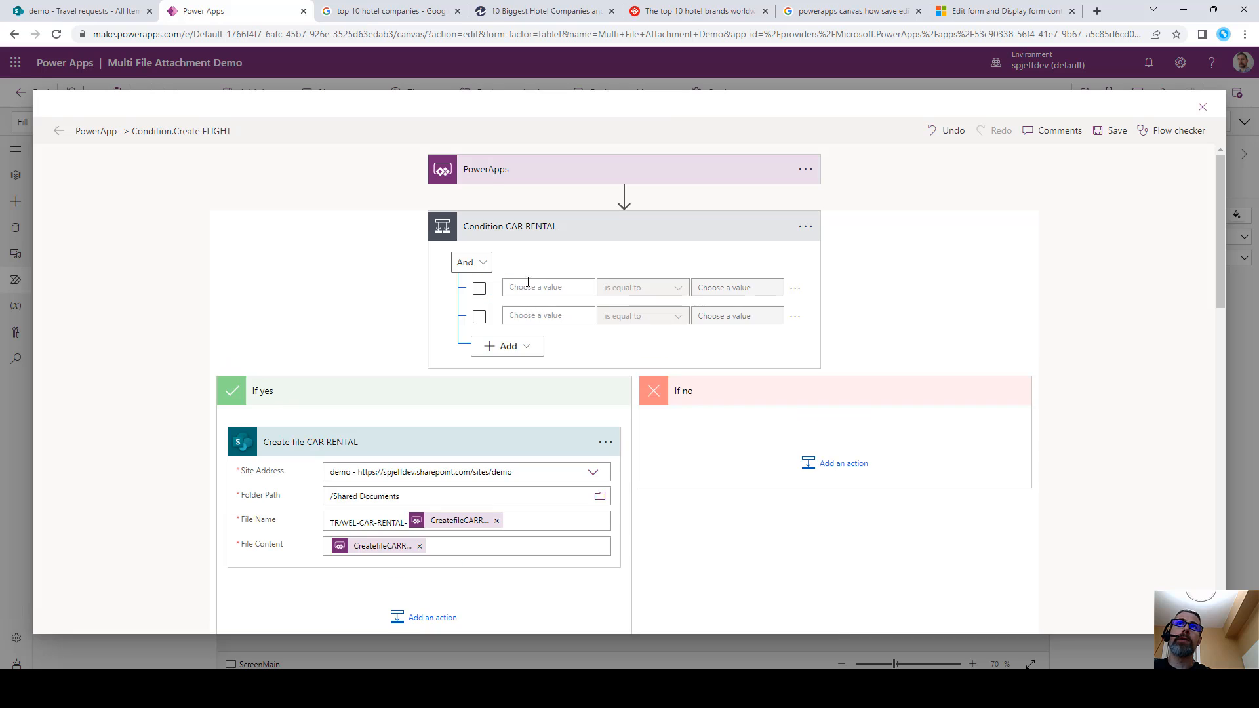
left_click(548, 287)
left_click(740, 366)
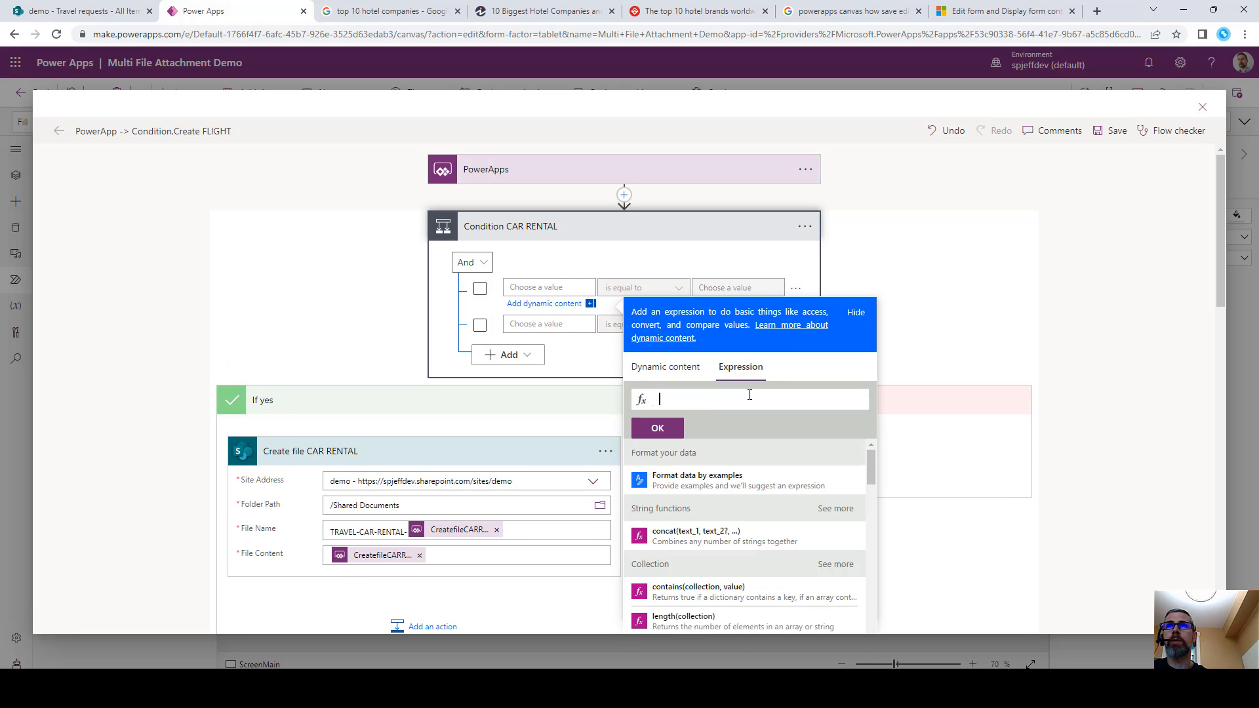
type("empty(")
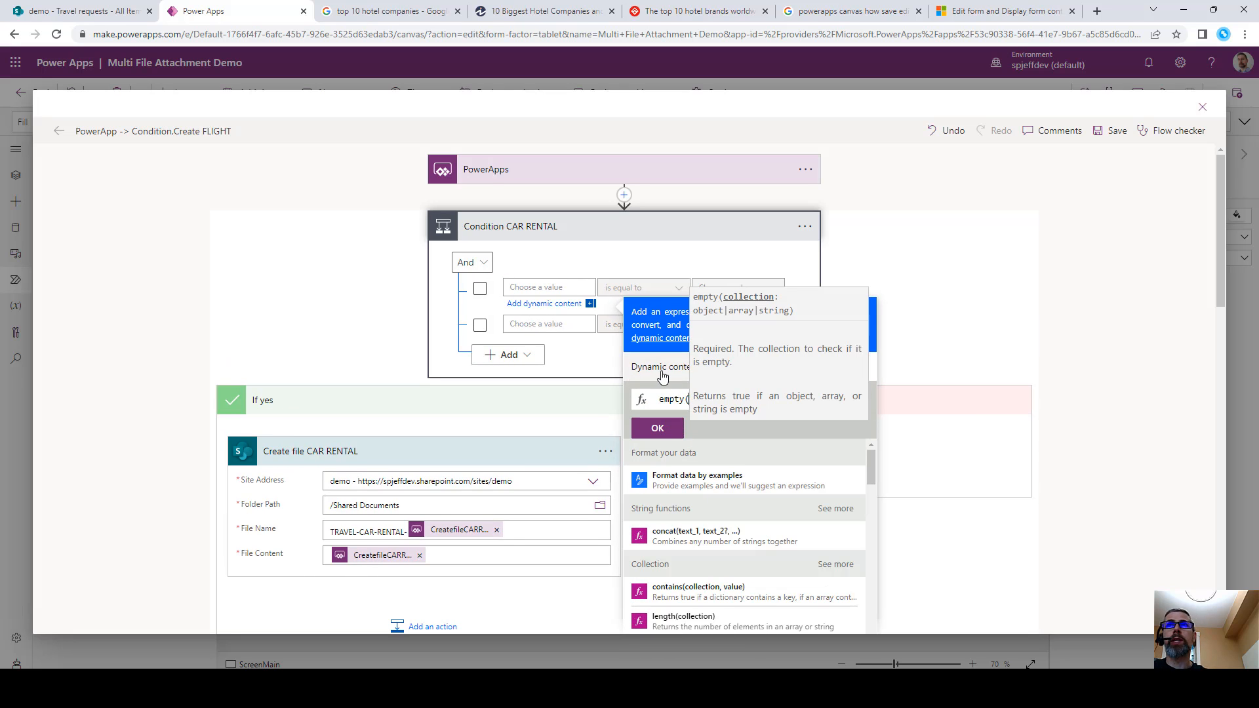
scroll(760, 531, "down", 1)
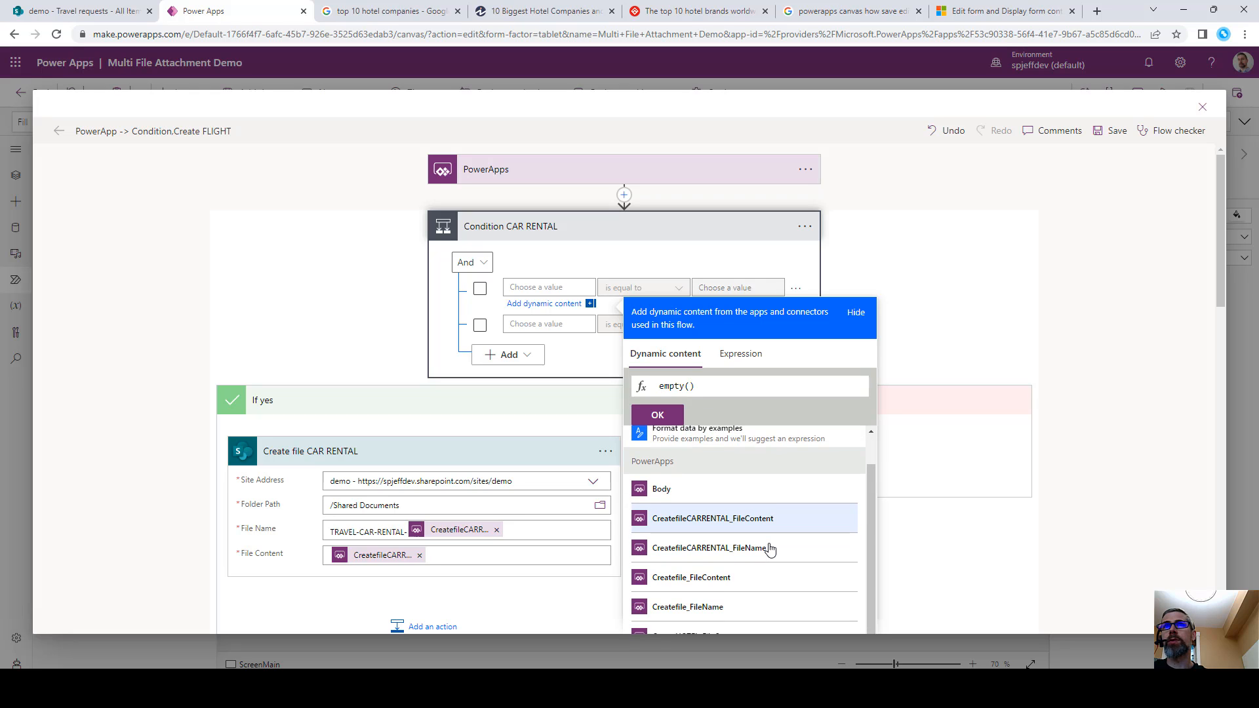
left_click(772, 548)
left_click(658, 415)
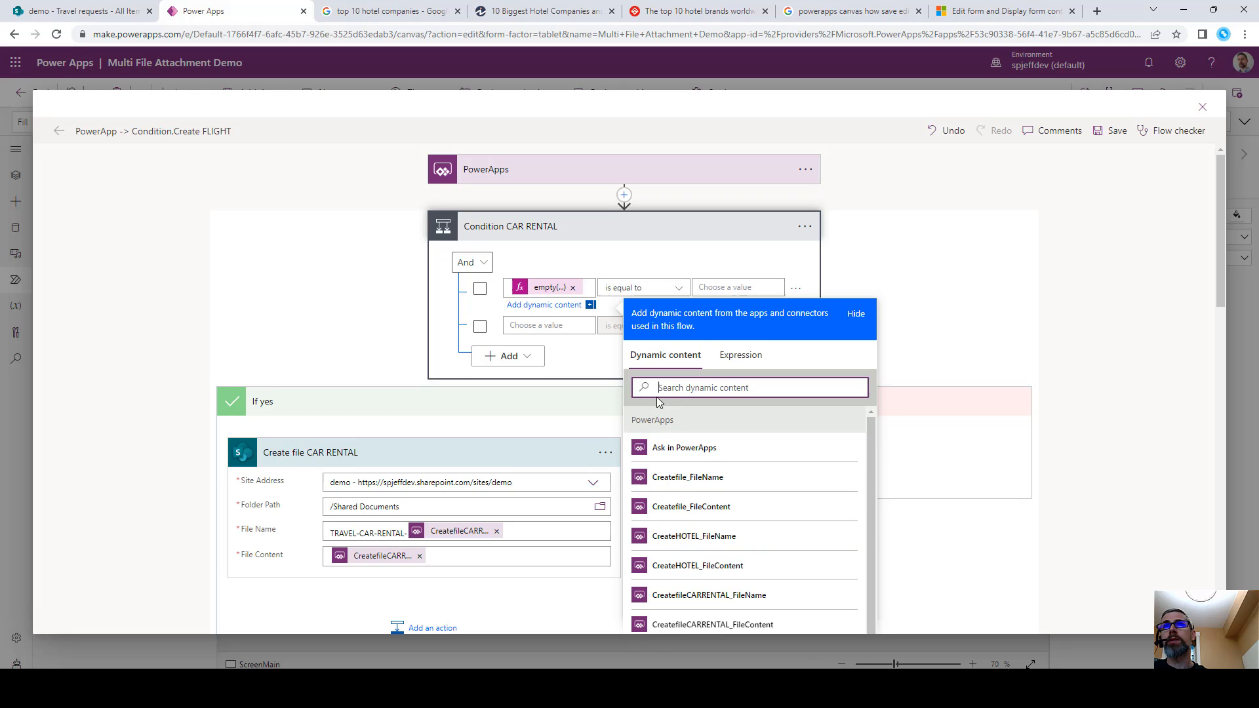
Complete the first row of Condition CAR RENTAL with "is not equal to" and the expression true.
left_click(660, 292)
left_click(649, 333)
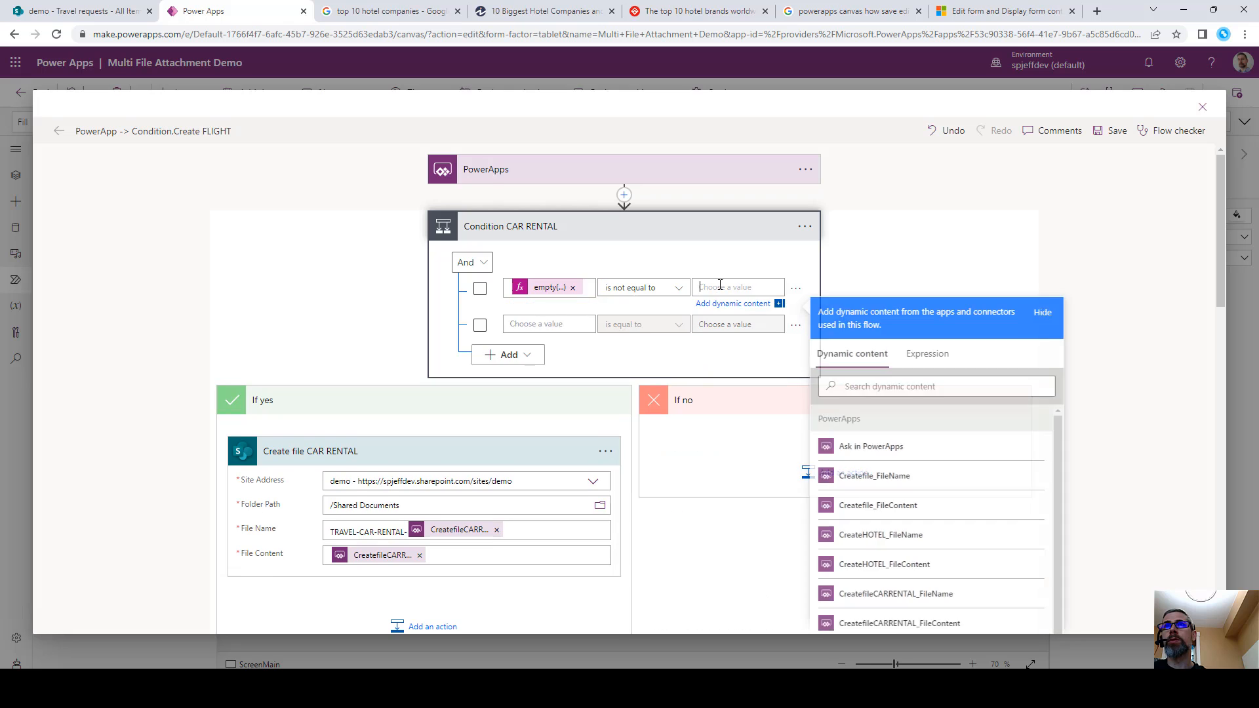
left_click(910, 360)
type("true")
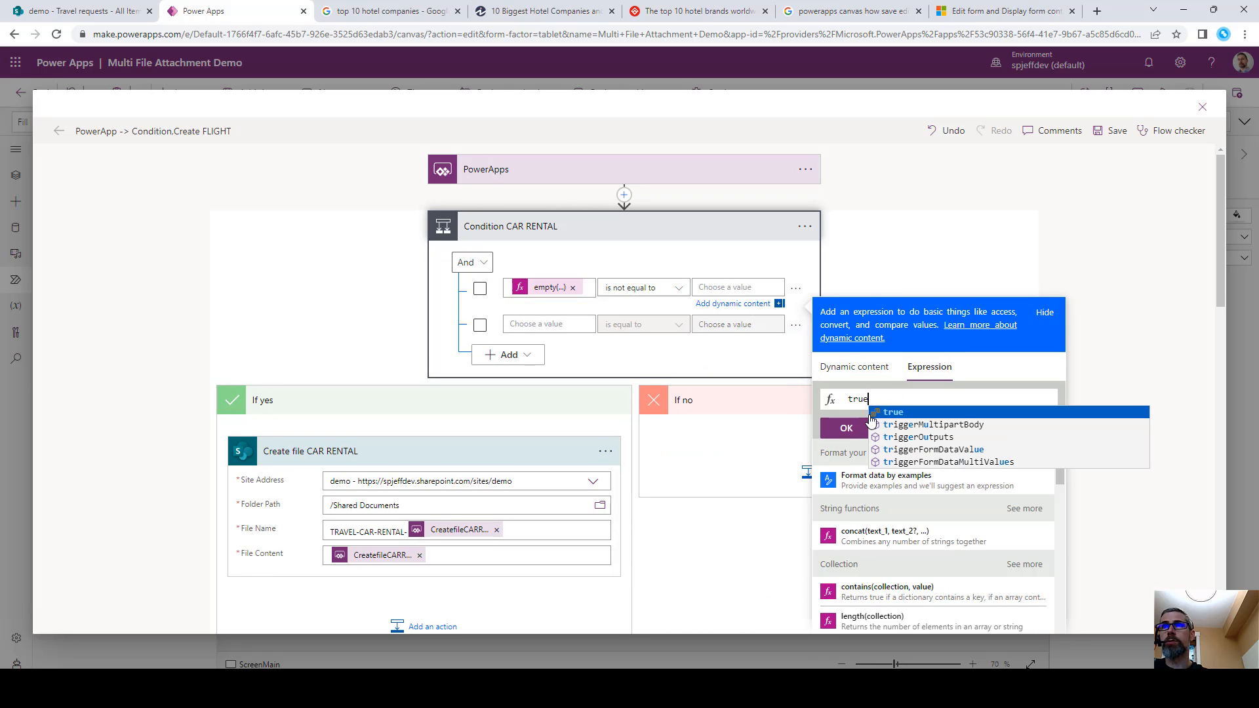
left_click(838, 430)
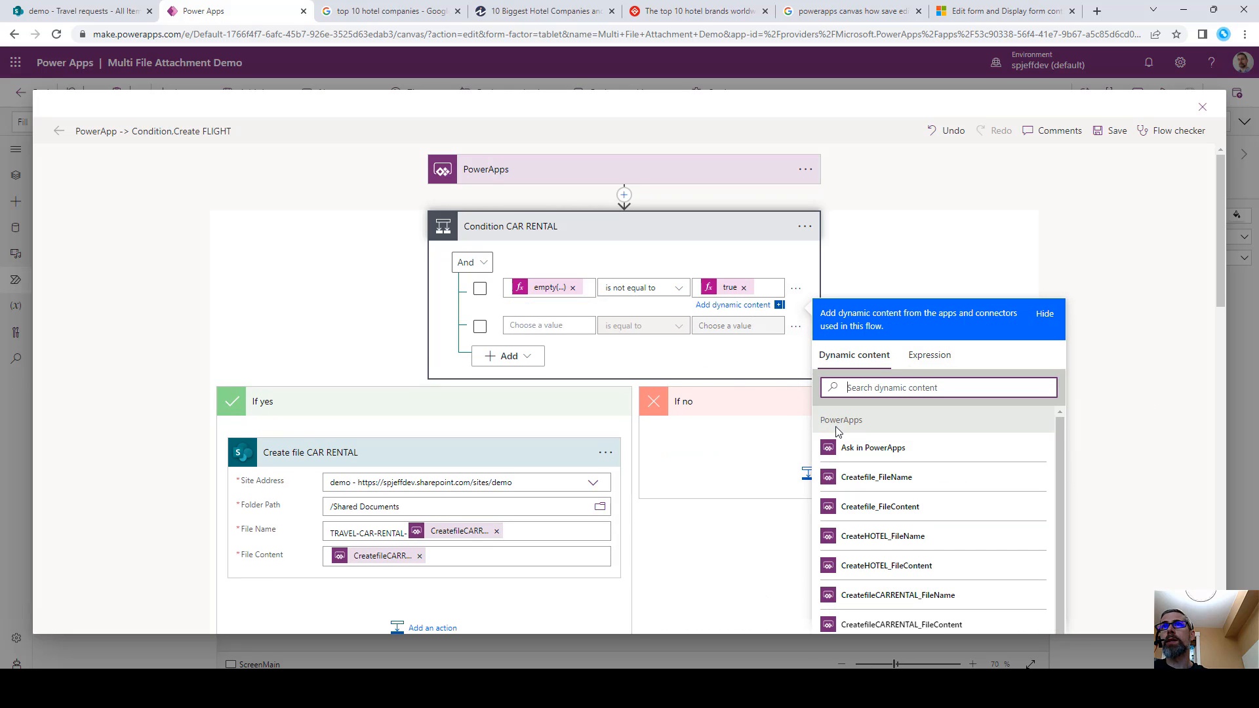
Set the second row's value in Condition CAR RENTAL to an empty() expression on CreatefileCARRENTAL_FileContent.
left_click(542, 328)
left_click(739, 377)
type("empty(")
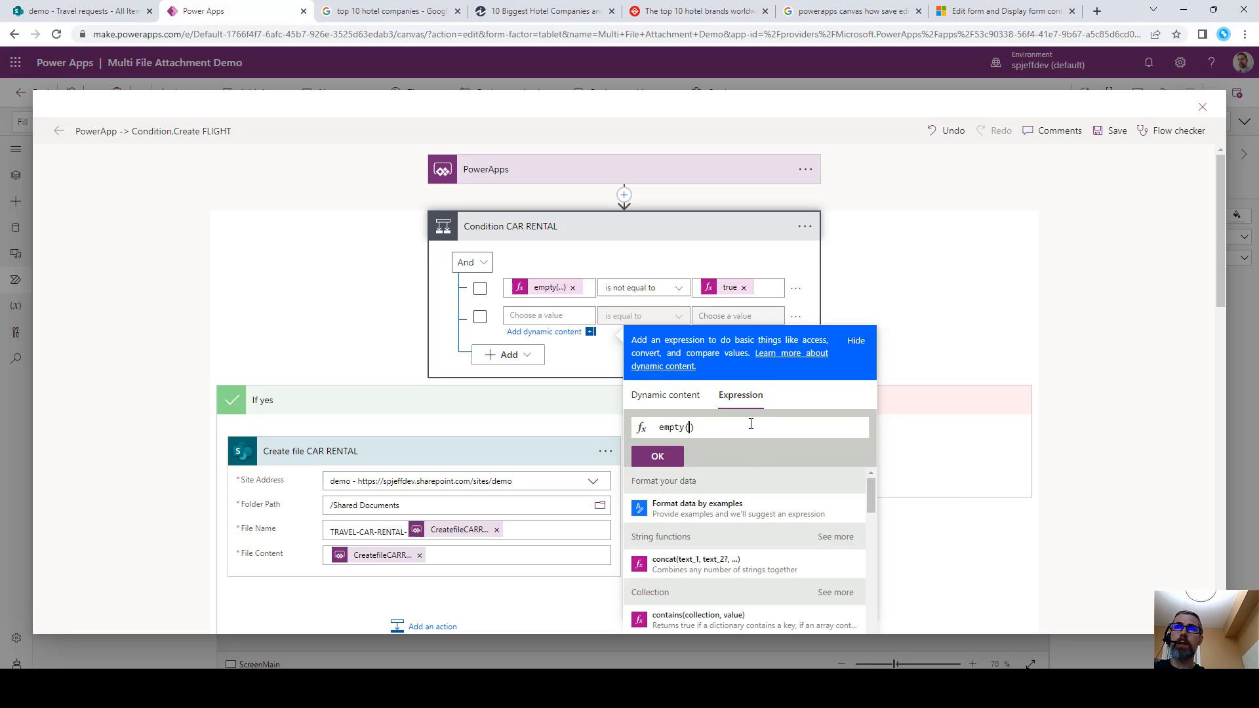
left_click(657, 395)
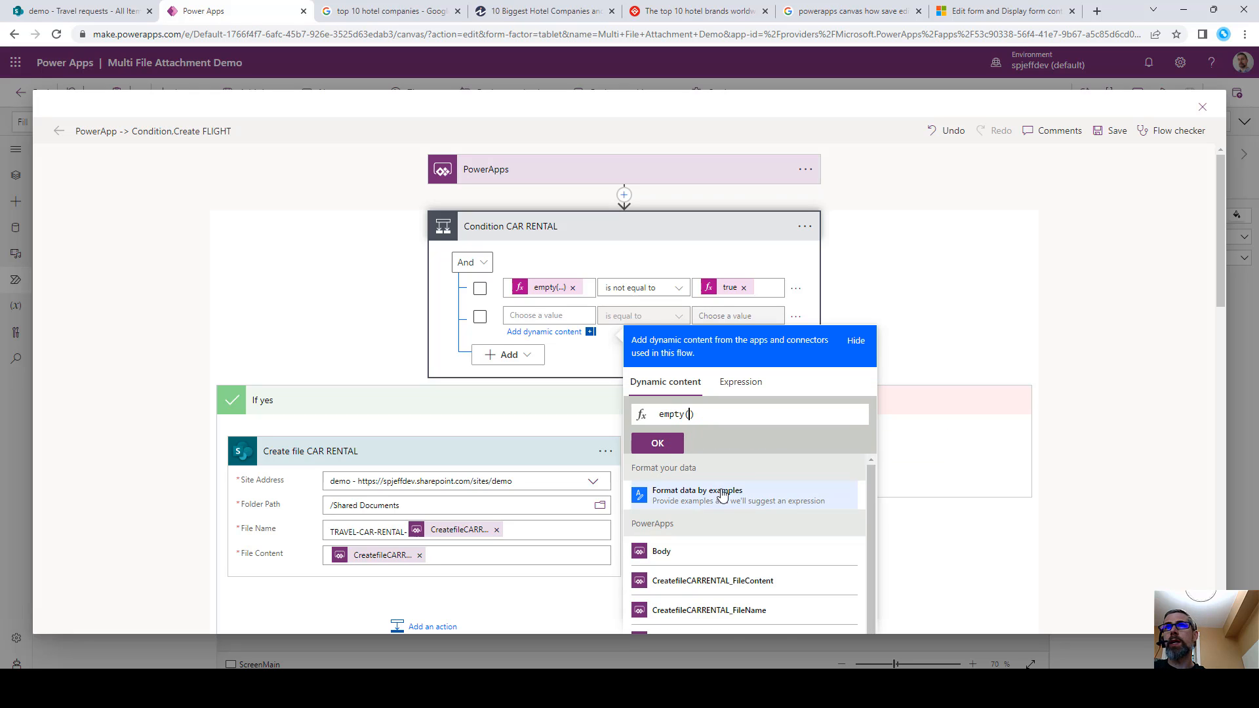
scroll(739, 512, "down", 1)
left_click(768, 548)
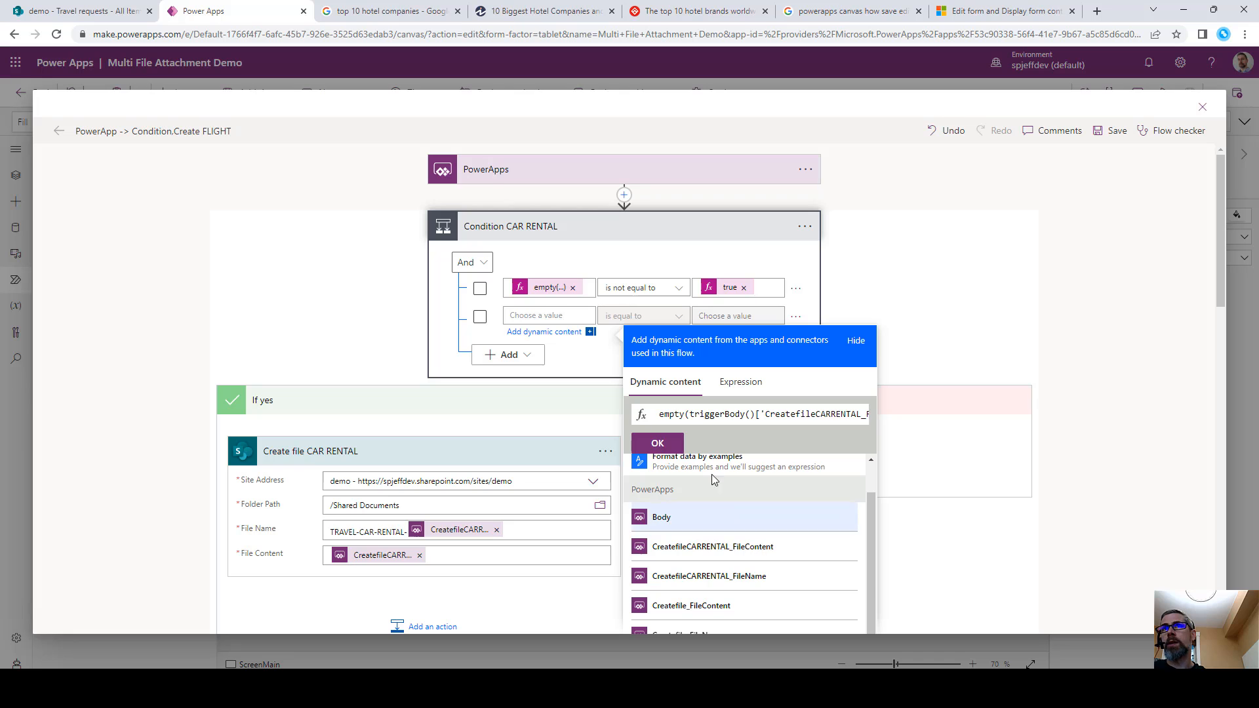
left_click(657, 443)
Complete the second row of Condition CAR RENTAL with "is not equal to" and the expression true.
left_click(647, 317)
left_click(639, 360)
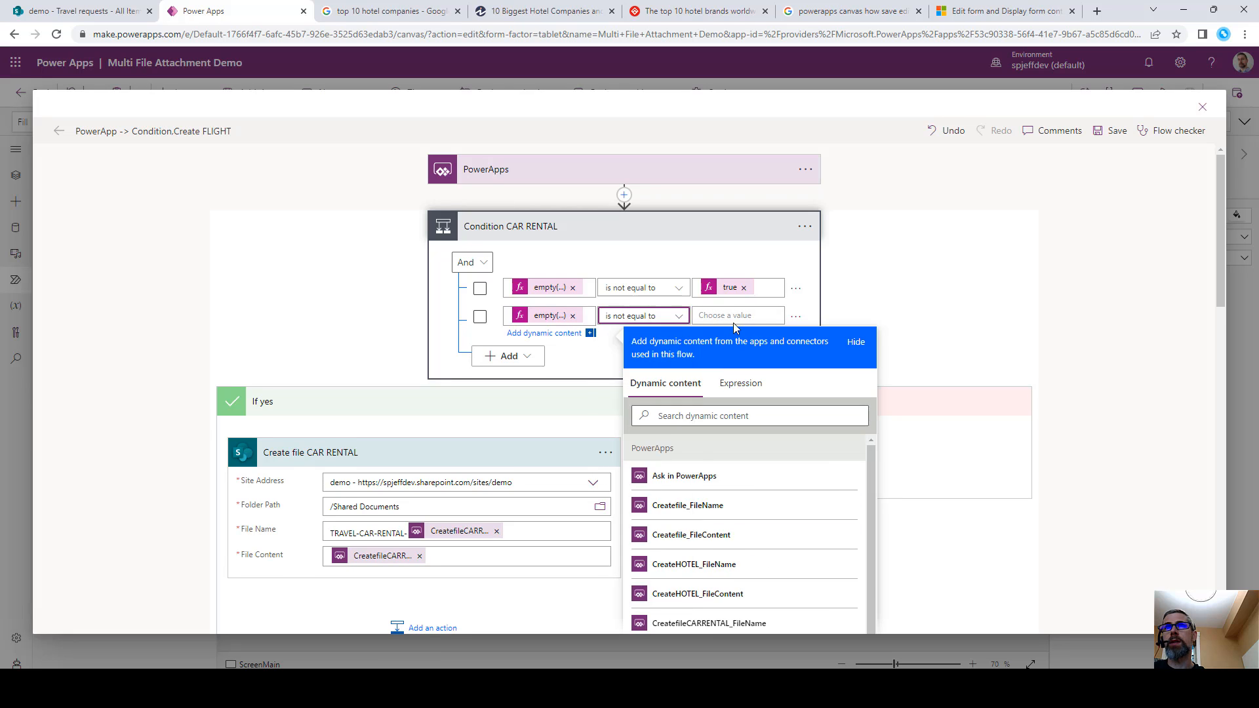
left_click(909, 387)
type("true")
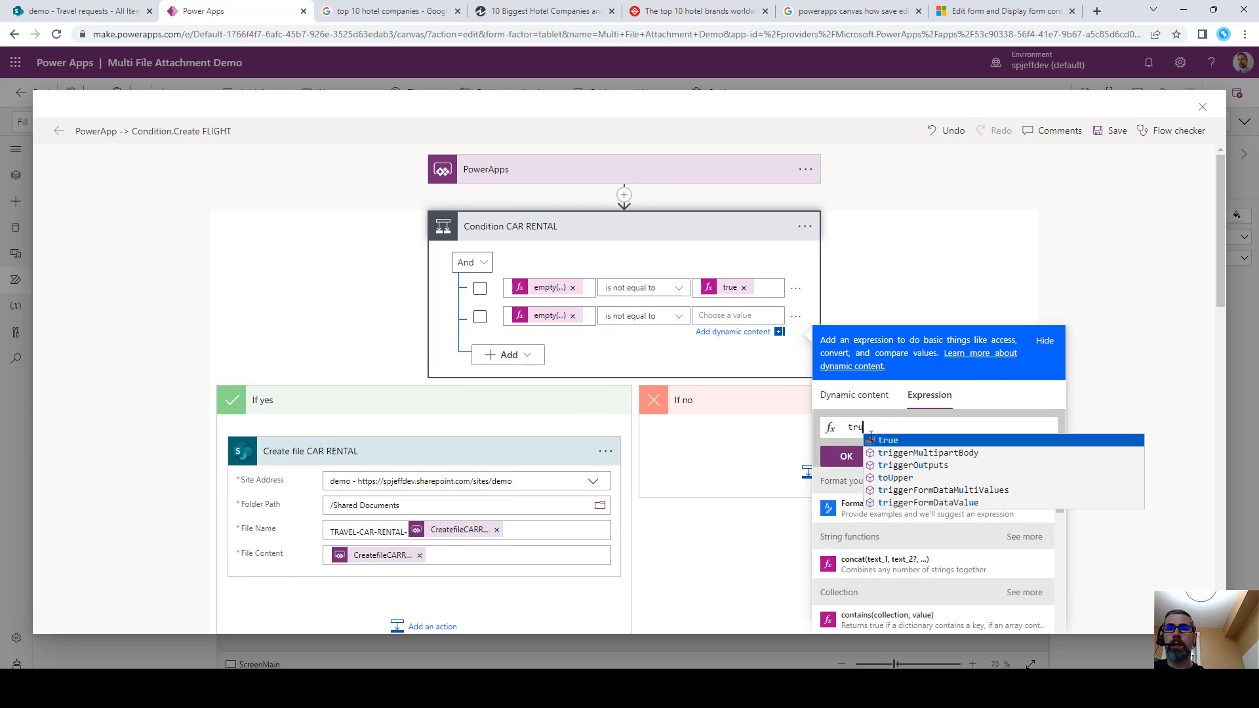
left_click(846, 454)
left_click(1066, 212)
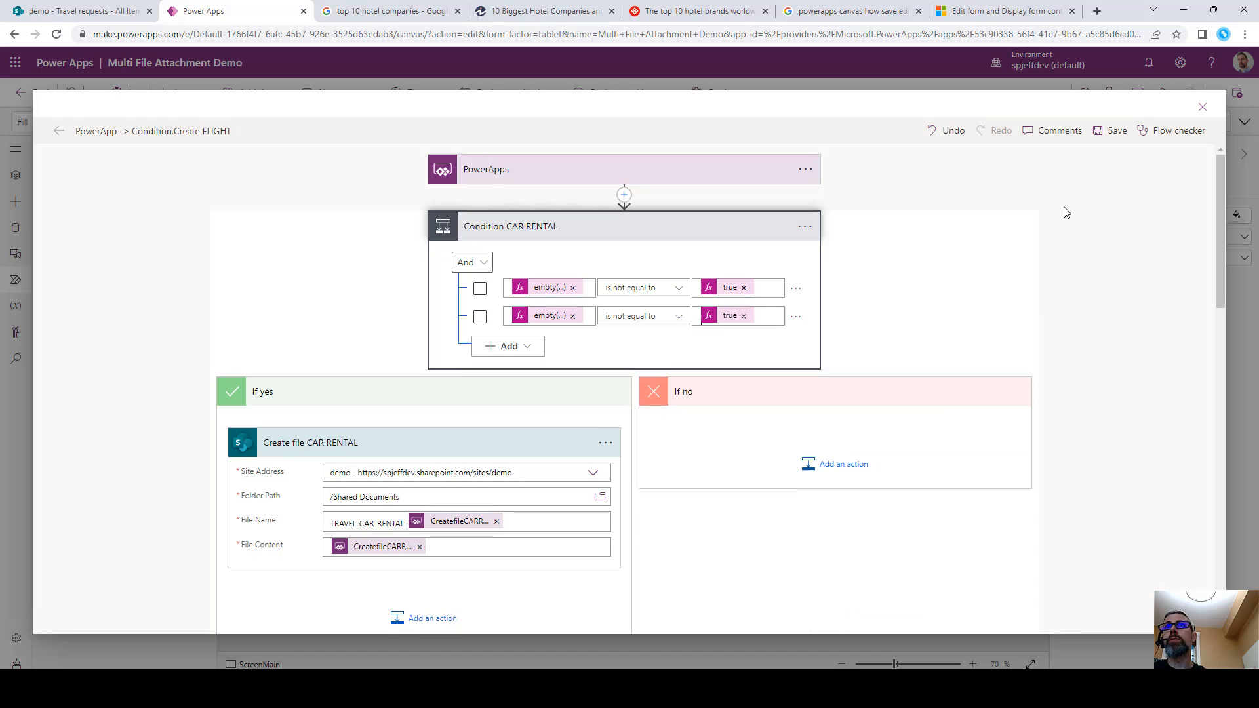
Save the flow, look over its three conditions, and close the flow editor.
left_click(1108, 130)
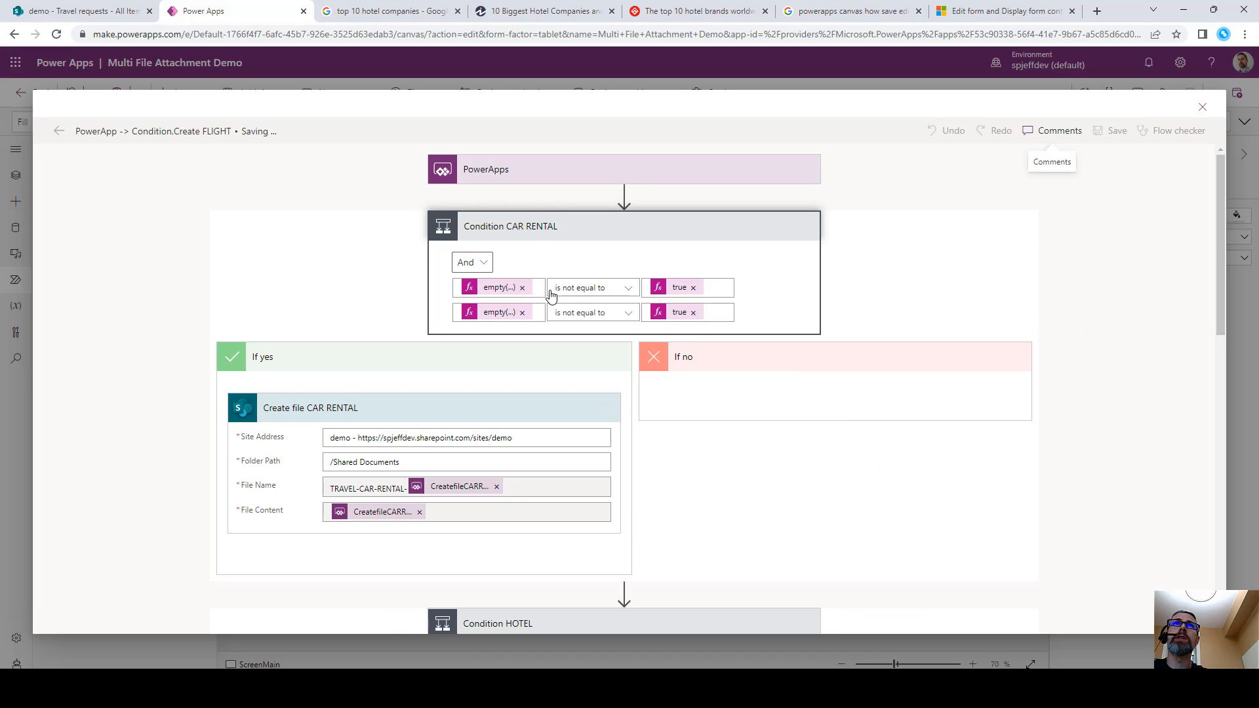
scroll(565, 293, "down", 10)
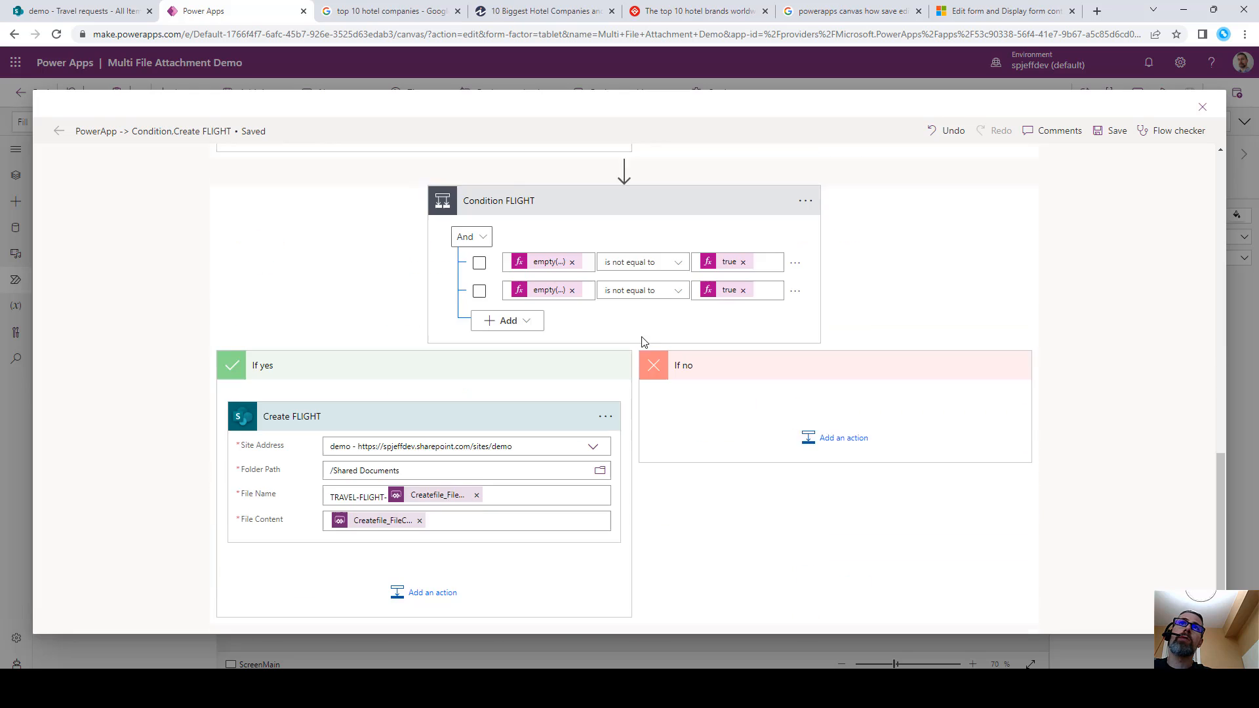
scroll(651, 346, "up", 10)
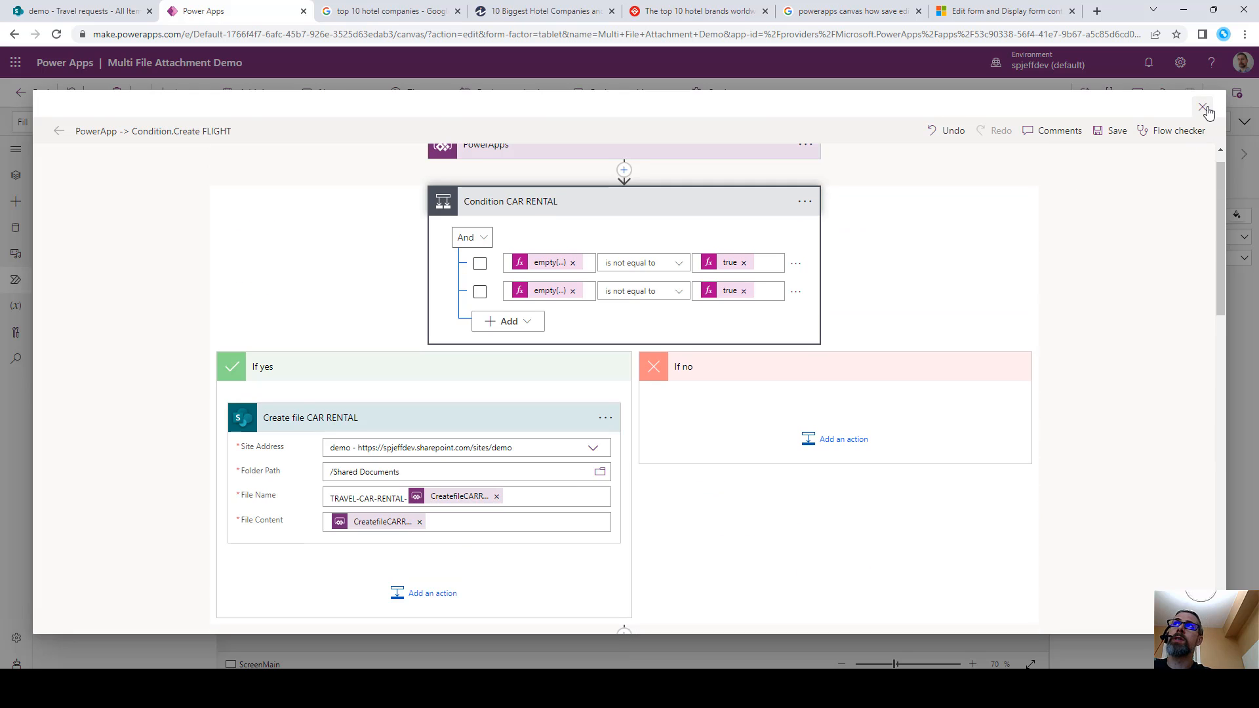
left_click(1203, 107)
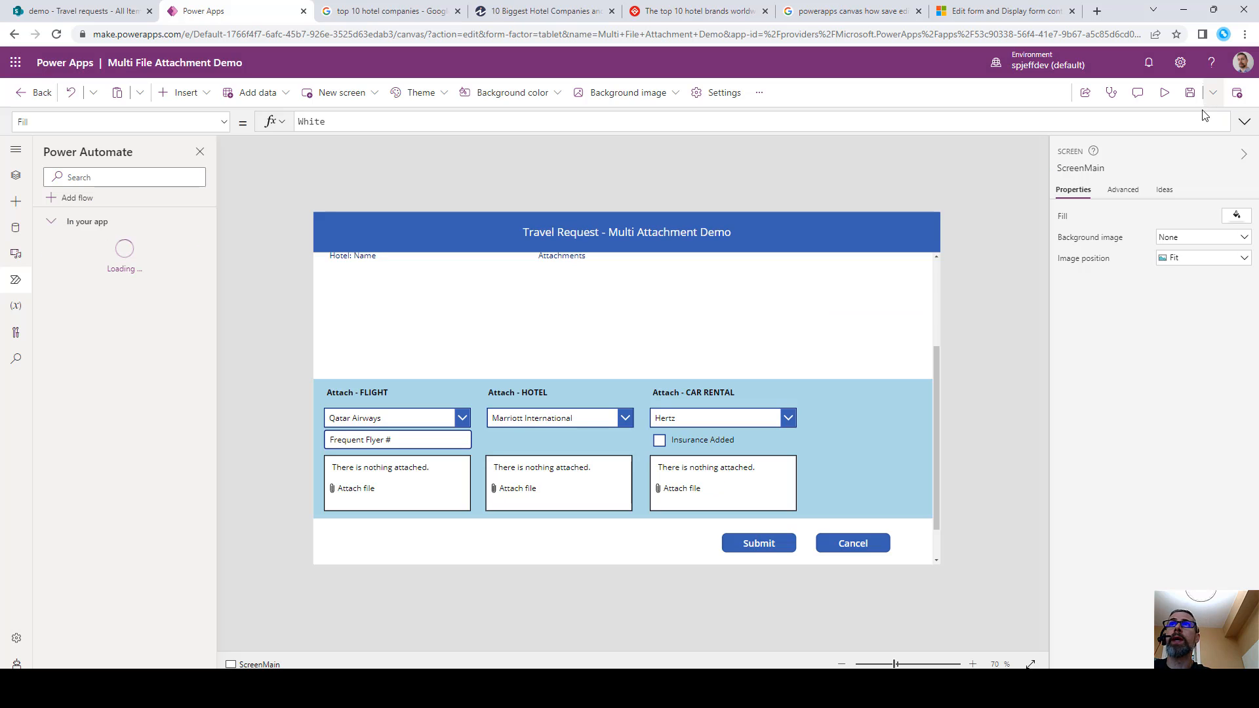
Start a flow call by entering "power" after SubmitForm(FormMain); in the Submit button's OnSelect formula.
left_click(774, 539)
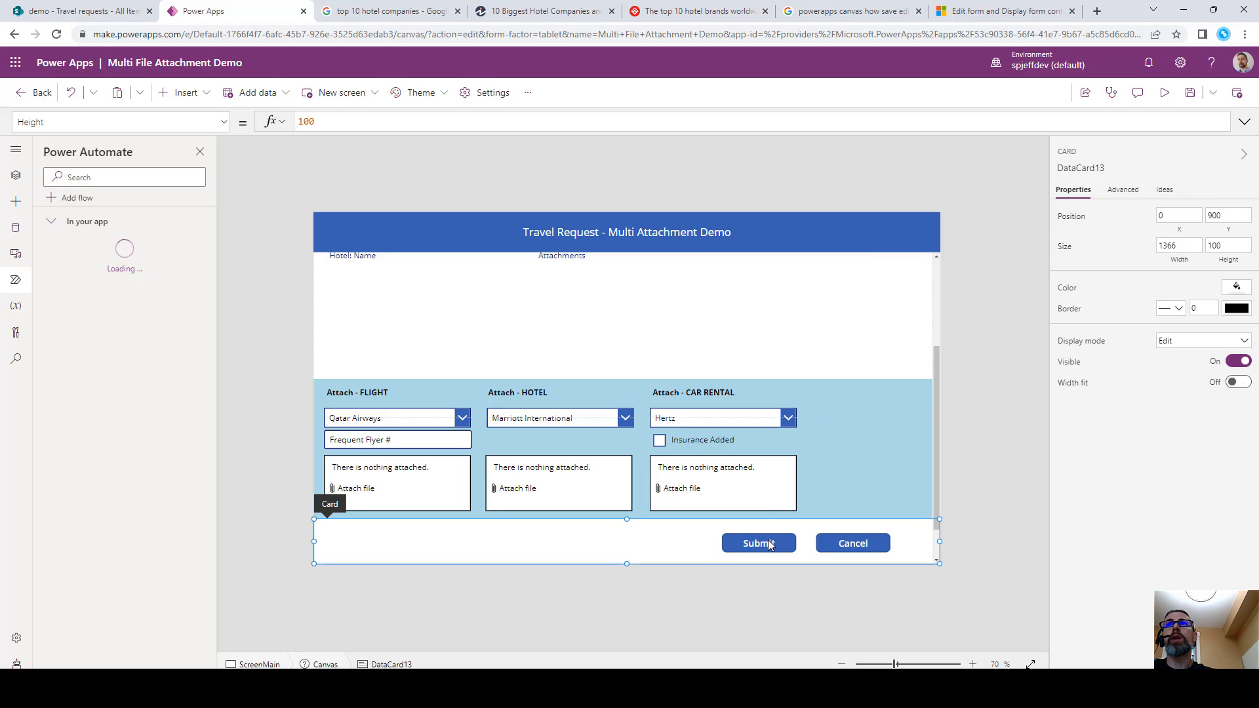
left_click(462, 130)
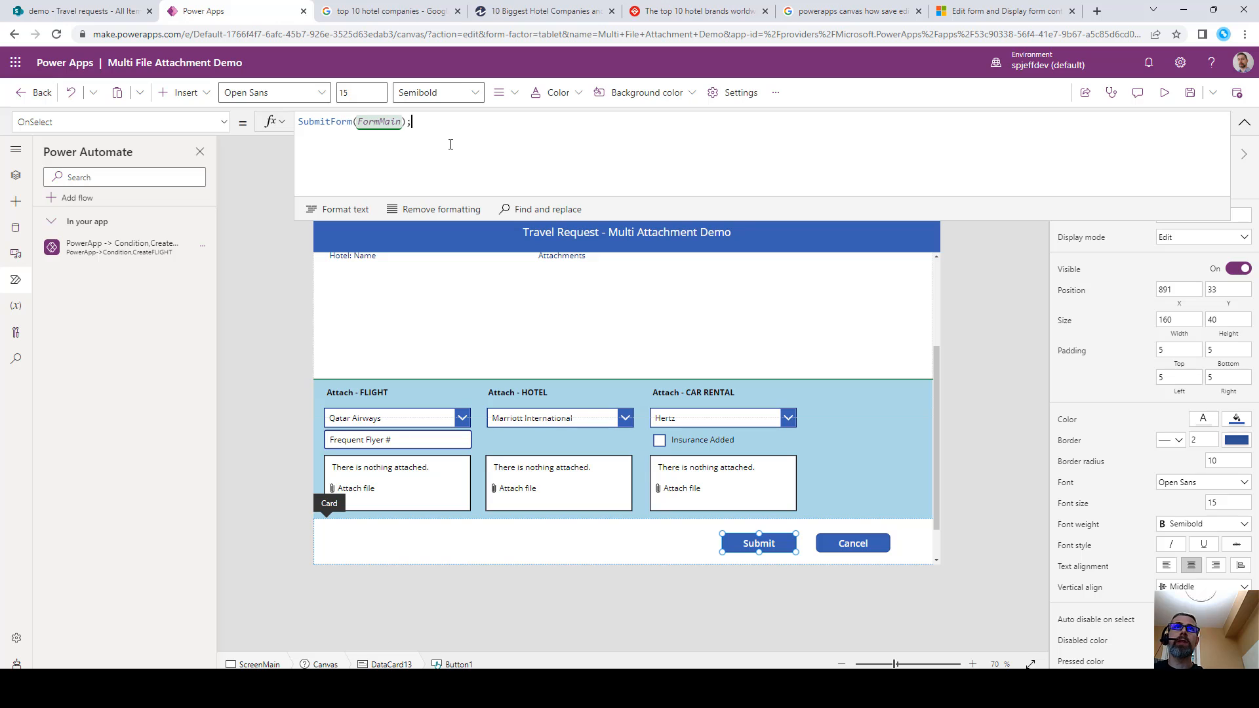
type("p")
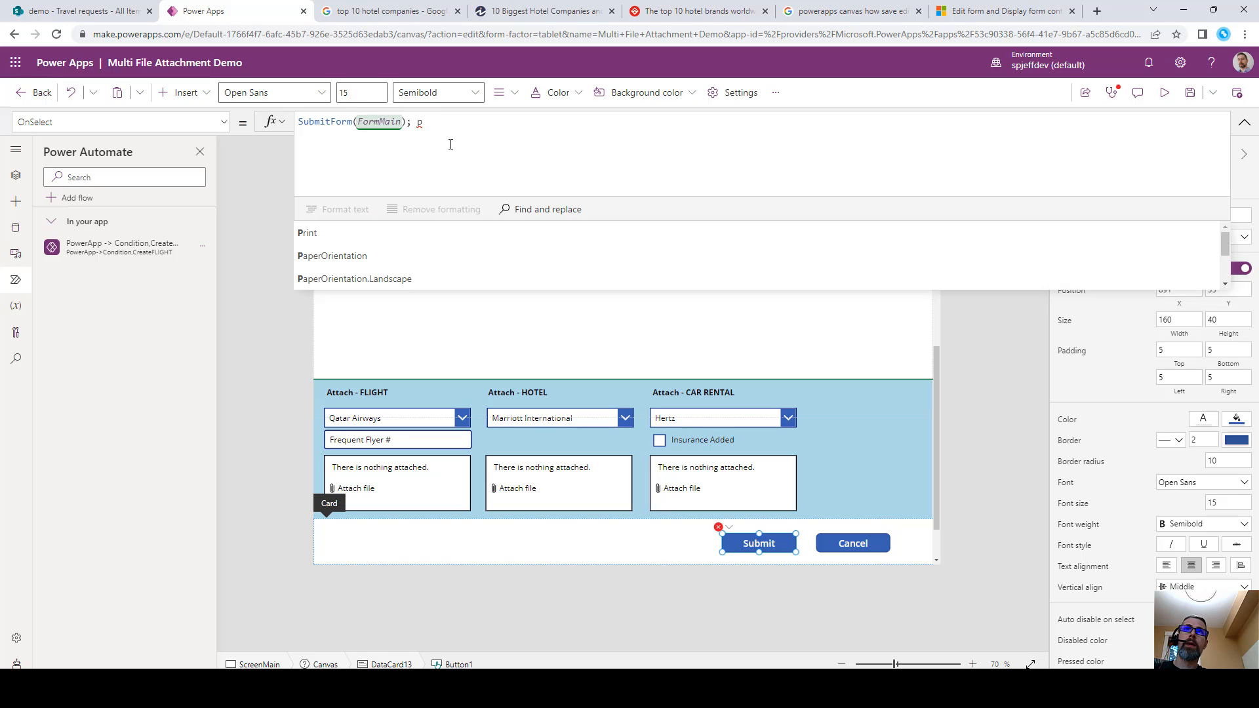
type("ower")
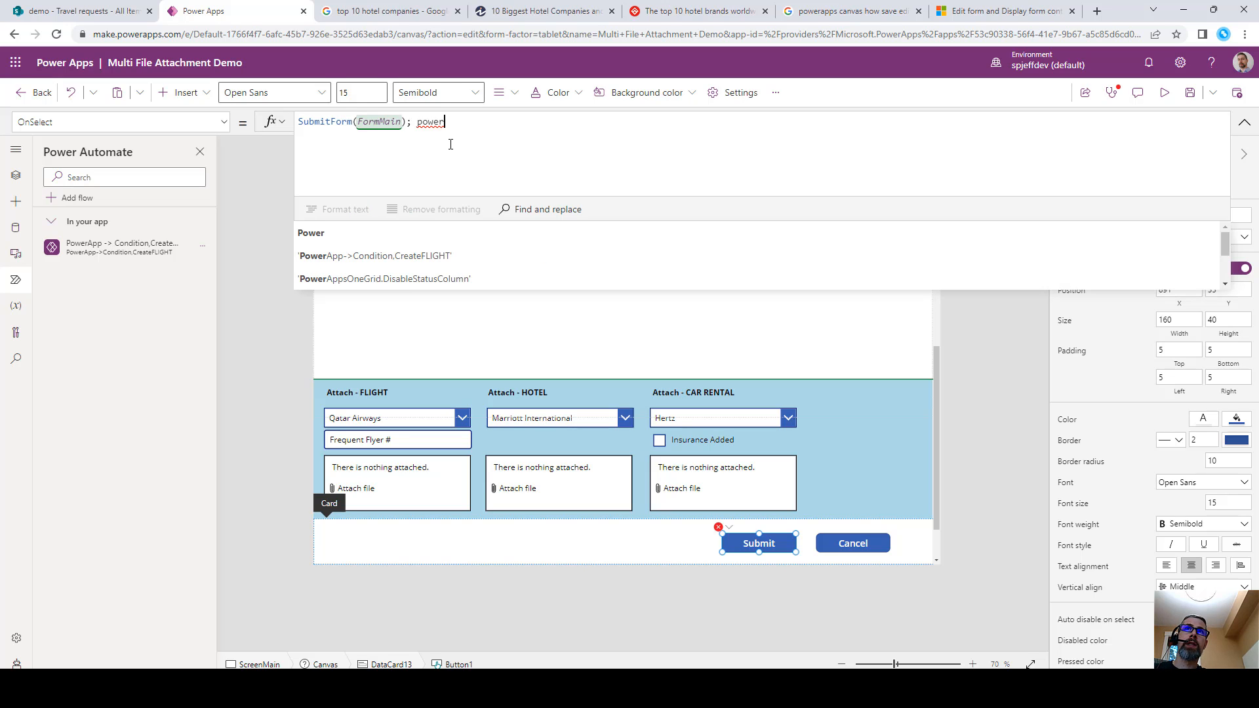
key("Down")
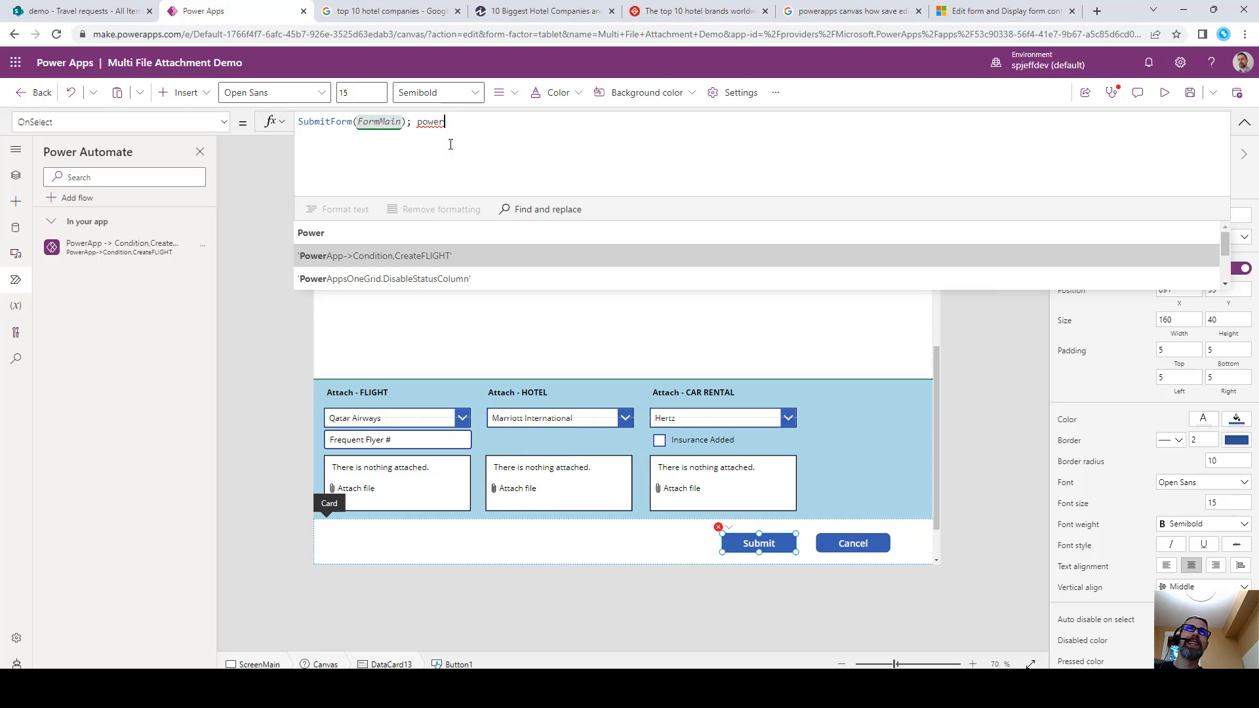
Remove the unfinished "power" text after SubmitForm(FormMain); in the Submit button's OnSelect formula.
left_click(206, 243)
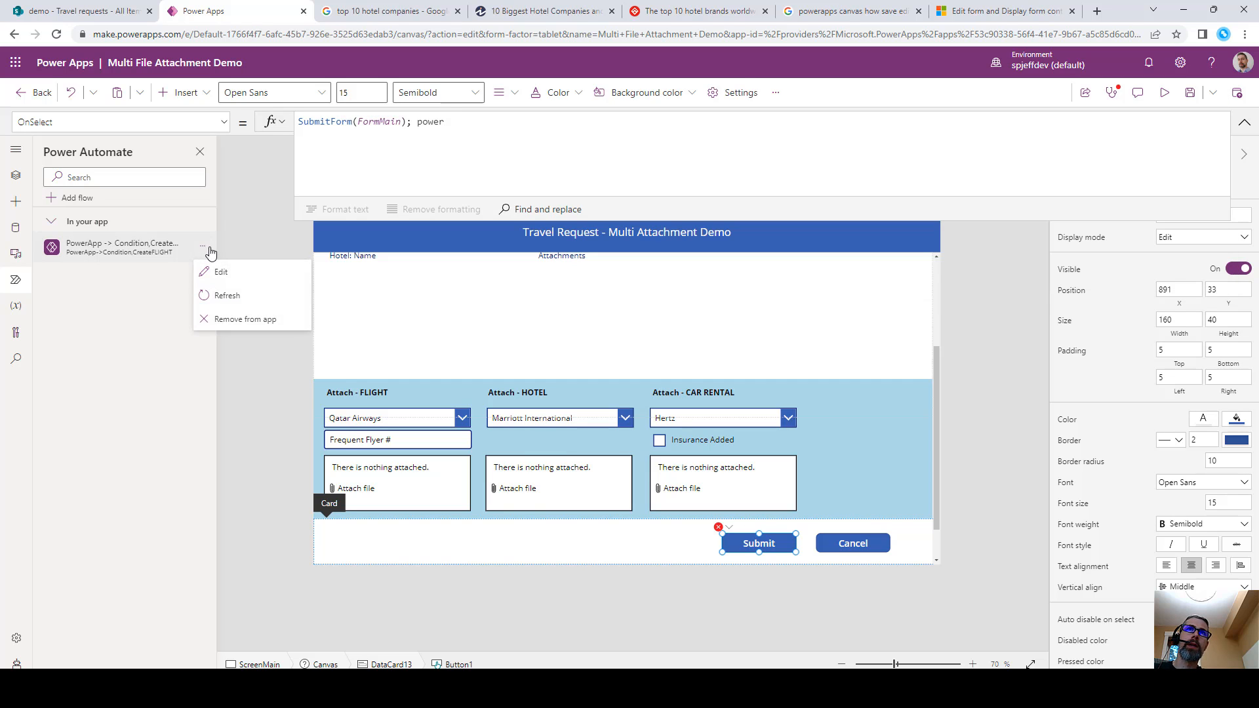
double_click(431, 122)
key("BackSpace")
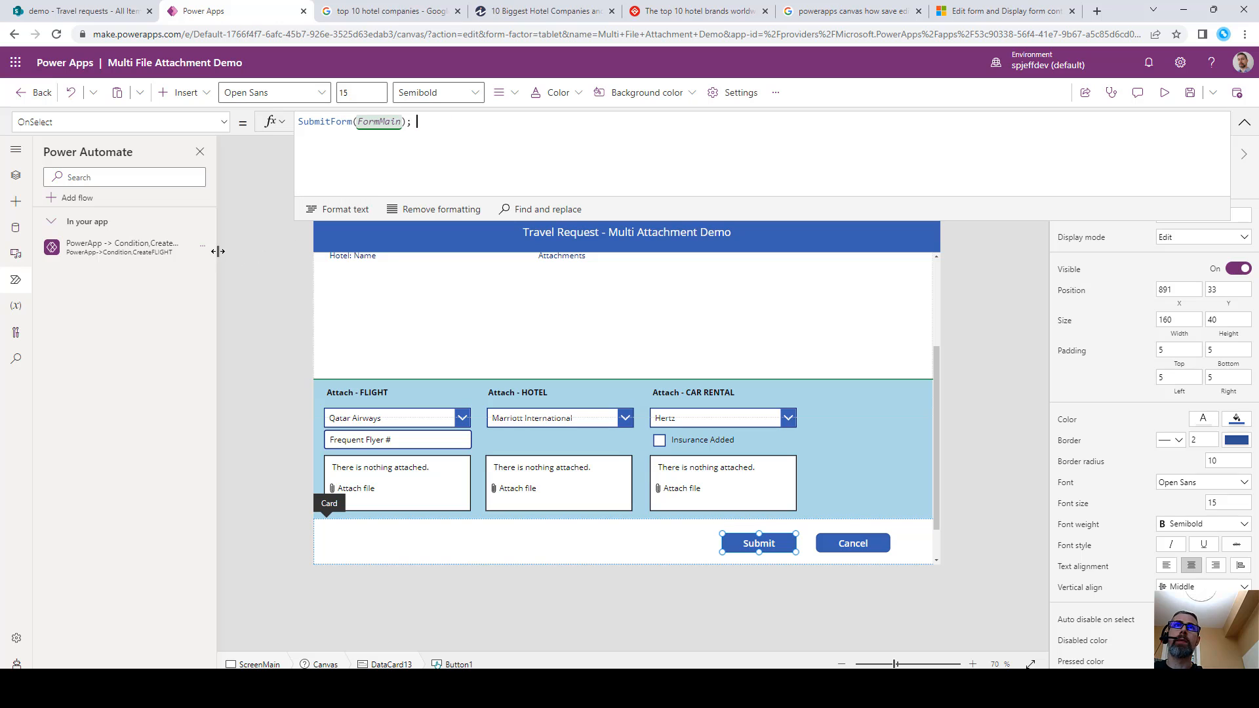
Reopen the flow for editing, rename it TravelAttachmentsUpload, save it, and close the flow editor.
left_click(204, 248)
left_click(221, 271)
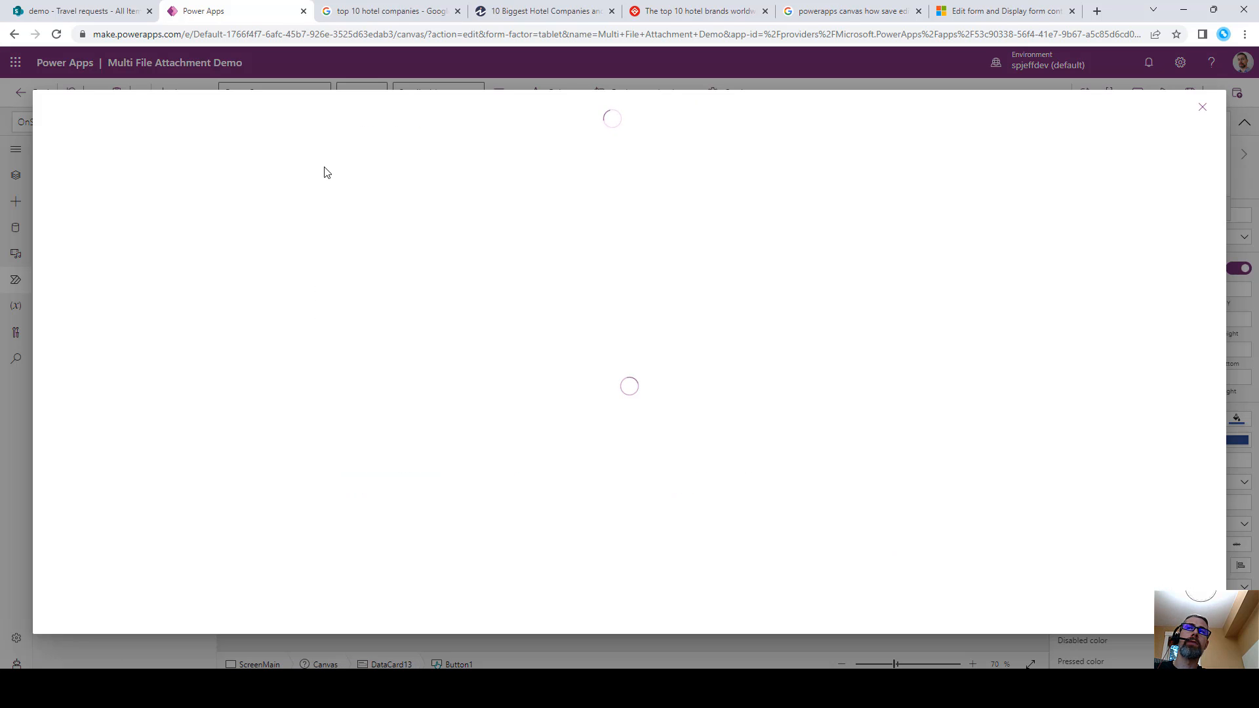
left_click(195, 137)
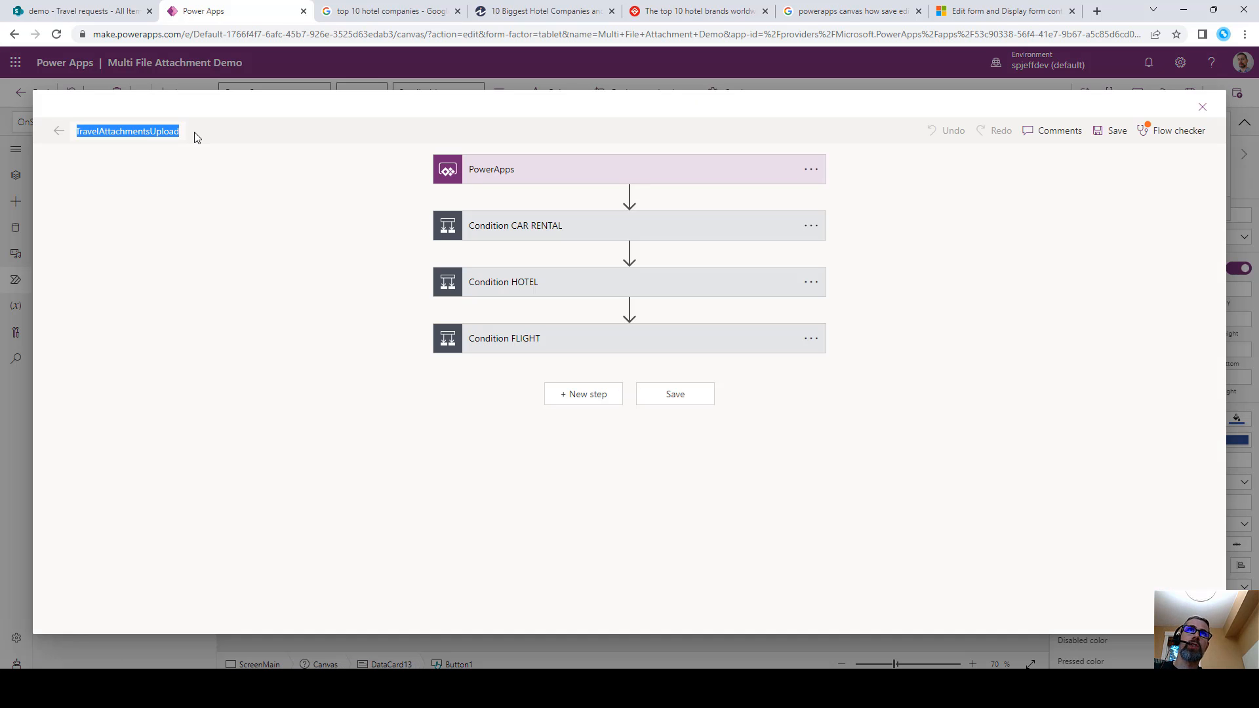
left_click(256, 175)
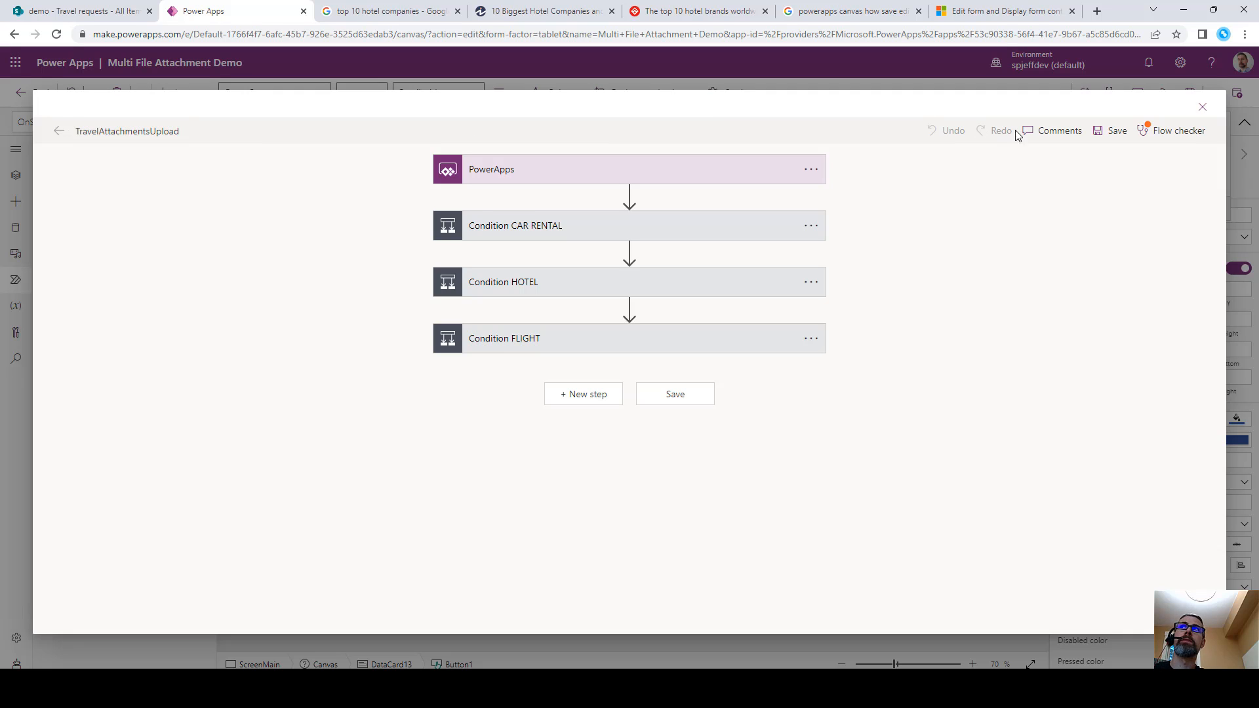
left_click(1107, 130)
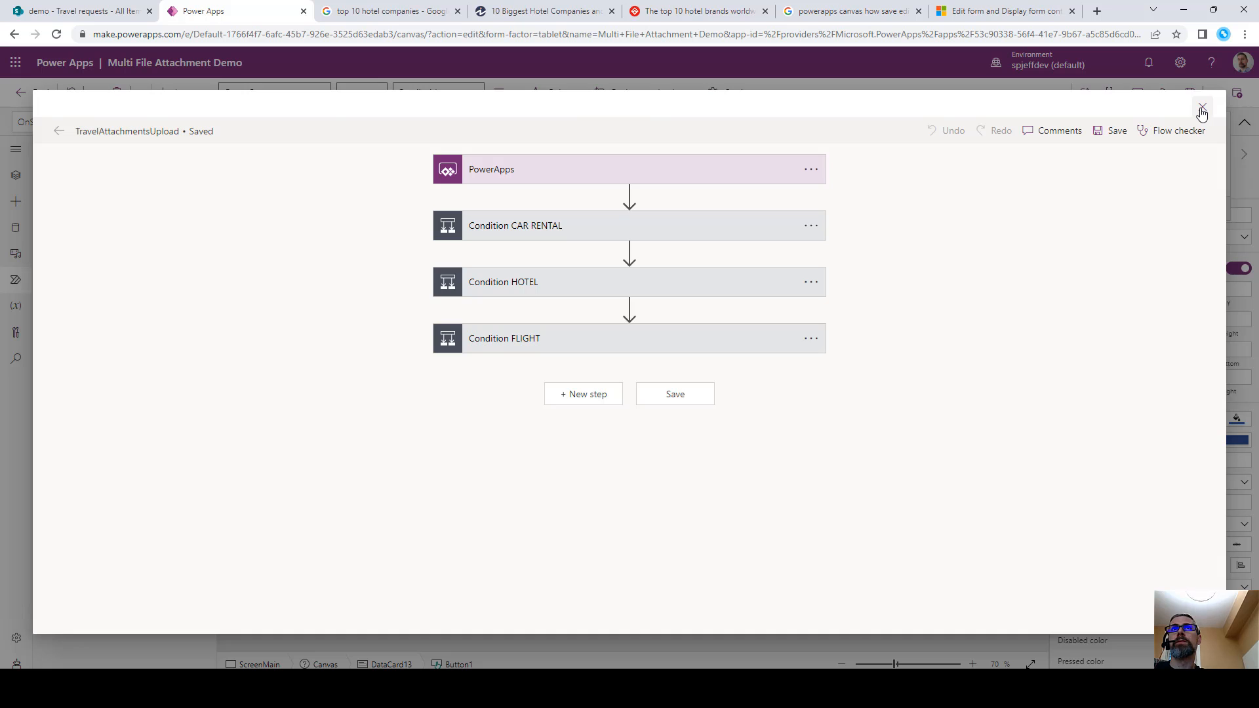
left_click(1201, 108)
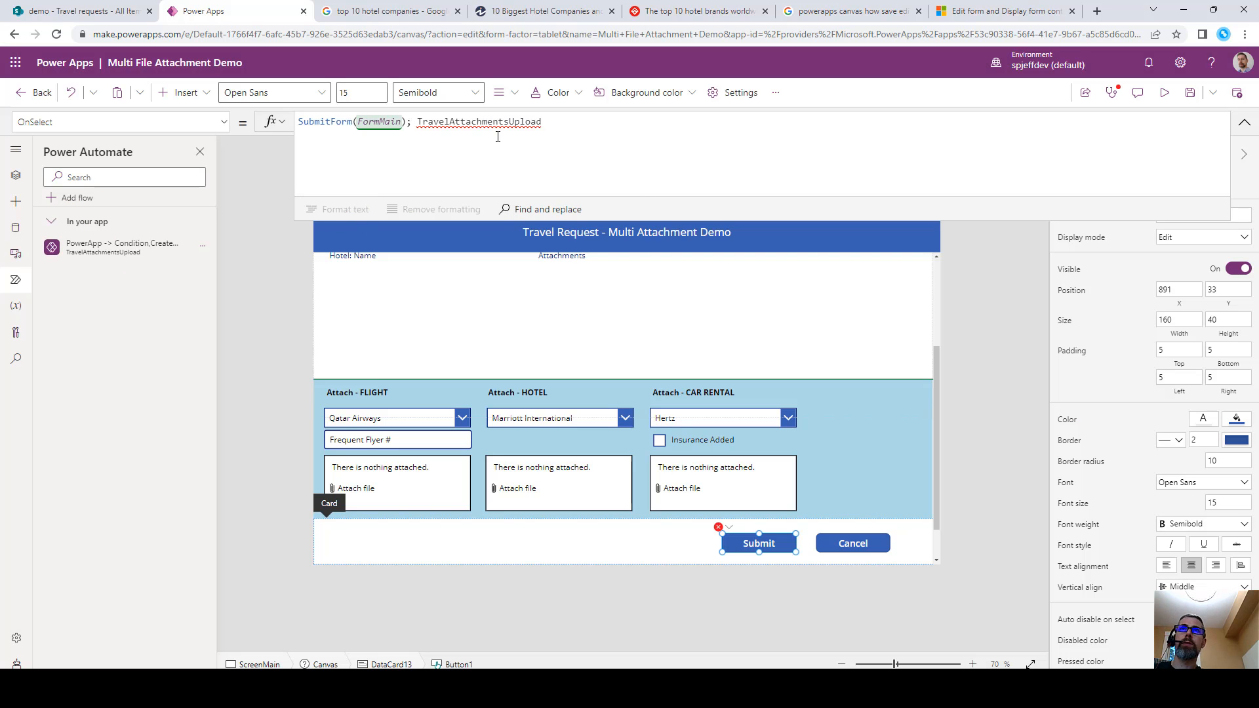
Add a TravelAttachmentsUpload.Run( call after SubmitForm(FormMain); in Submit's OnSelect formula, starting its first argument with attachFlight.
type(".run")
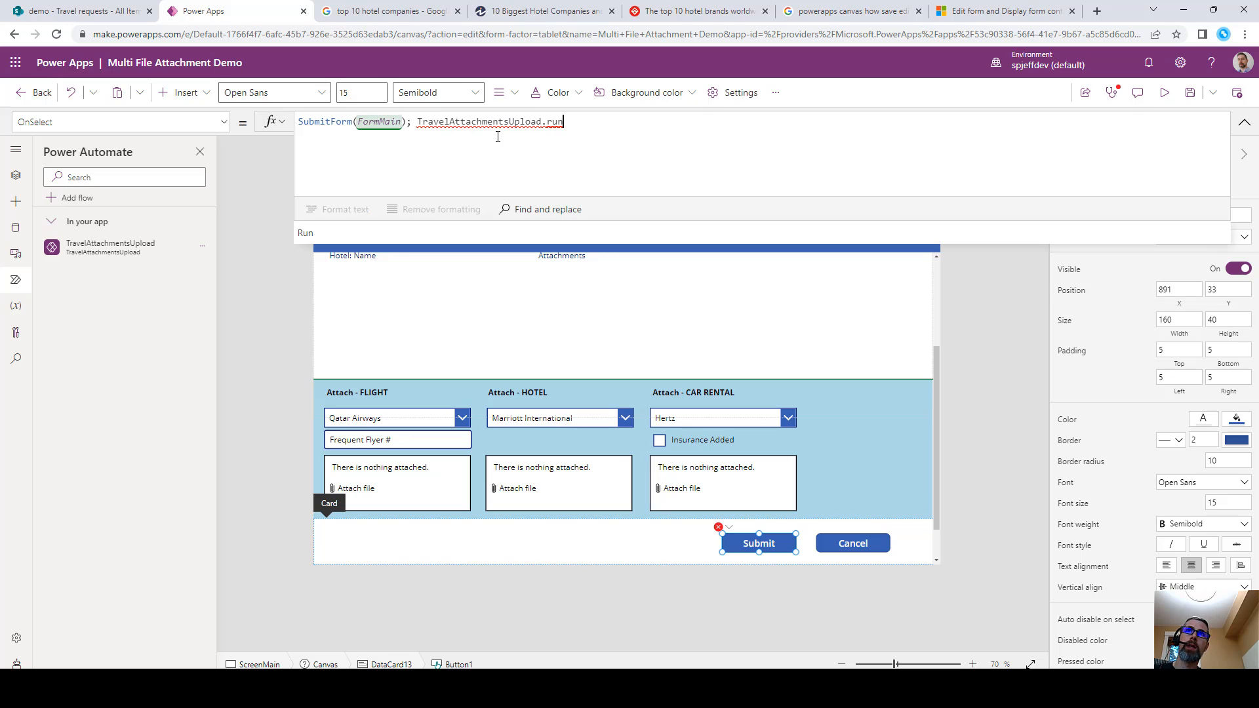
type("(")
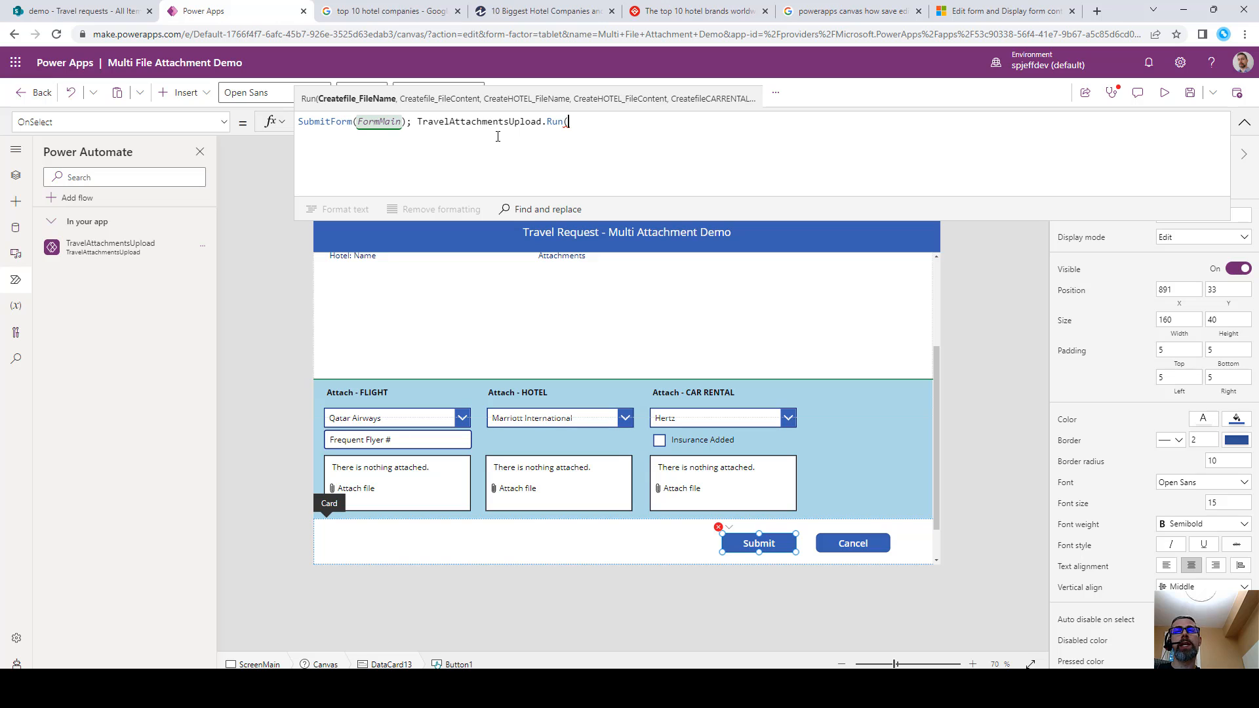
type("att")
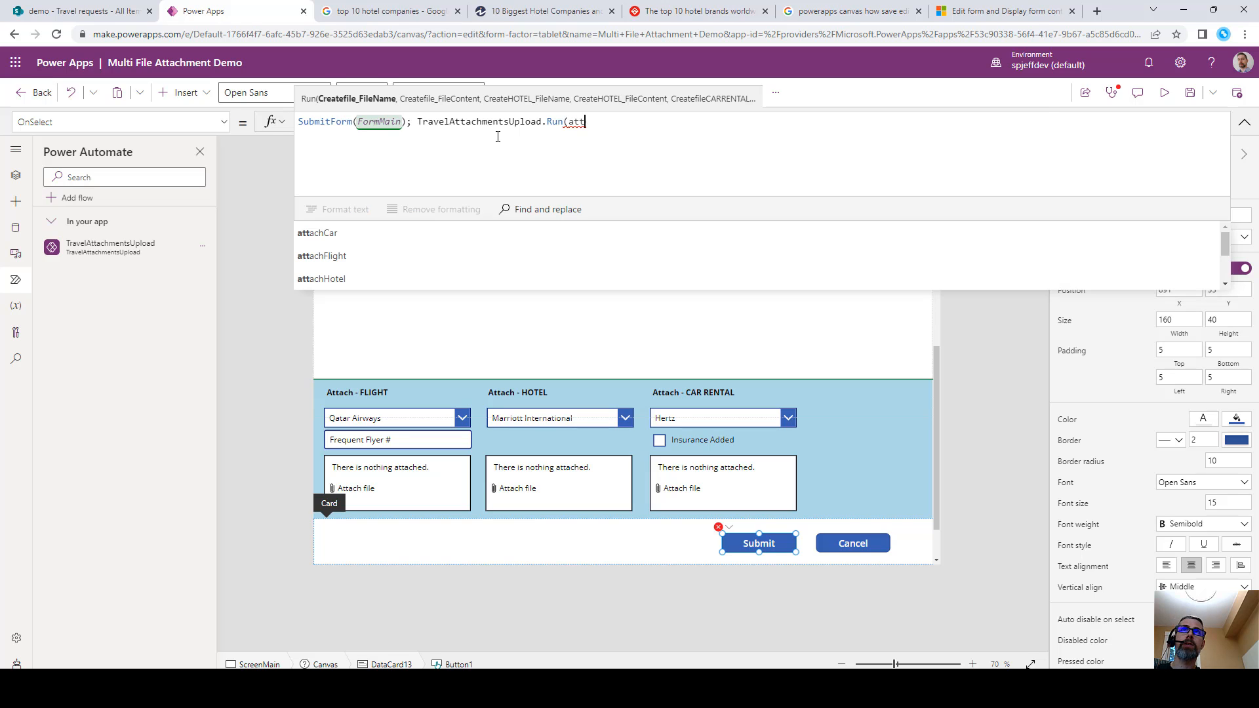
key("Down")
key("Down")
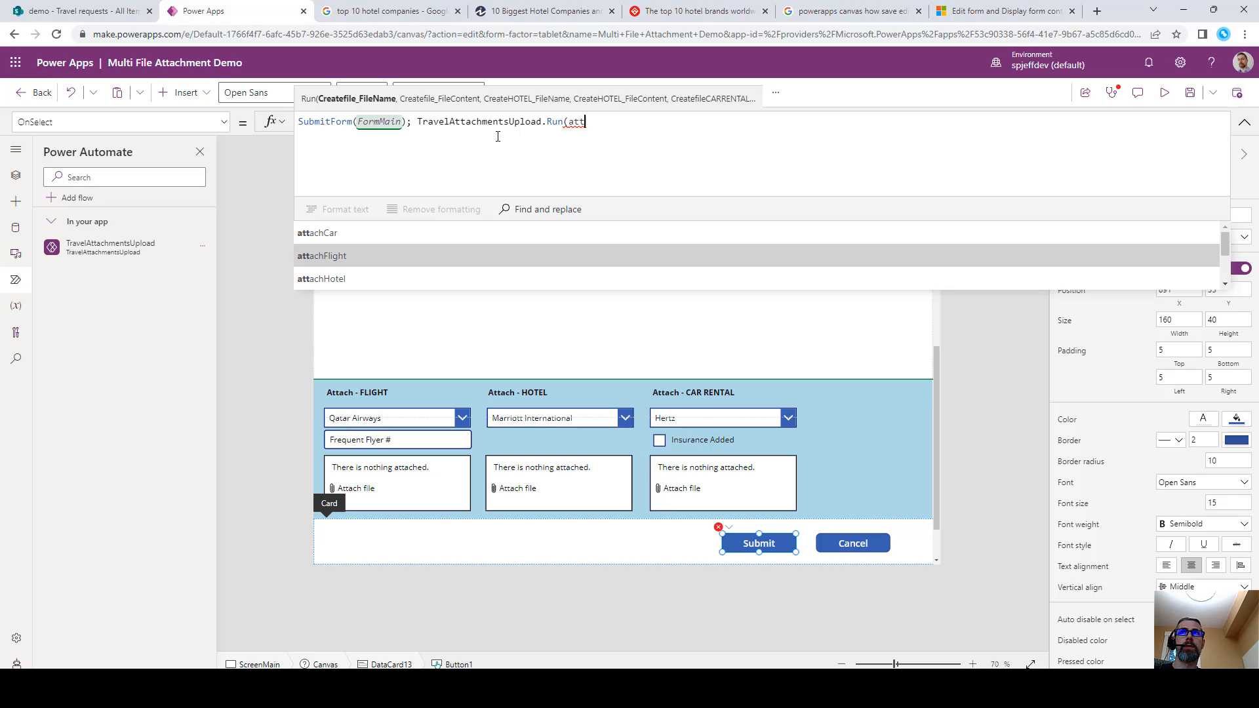
key("Tab")
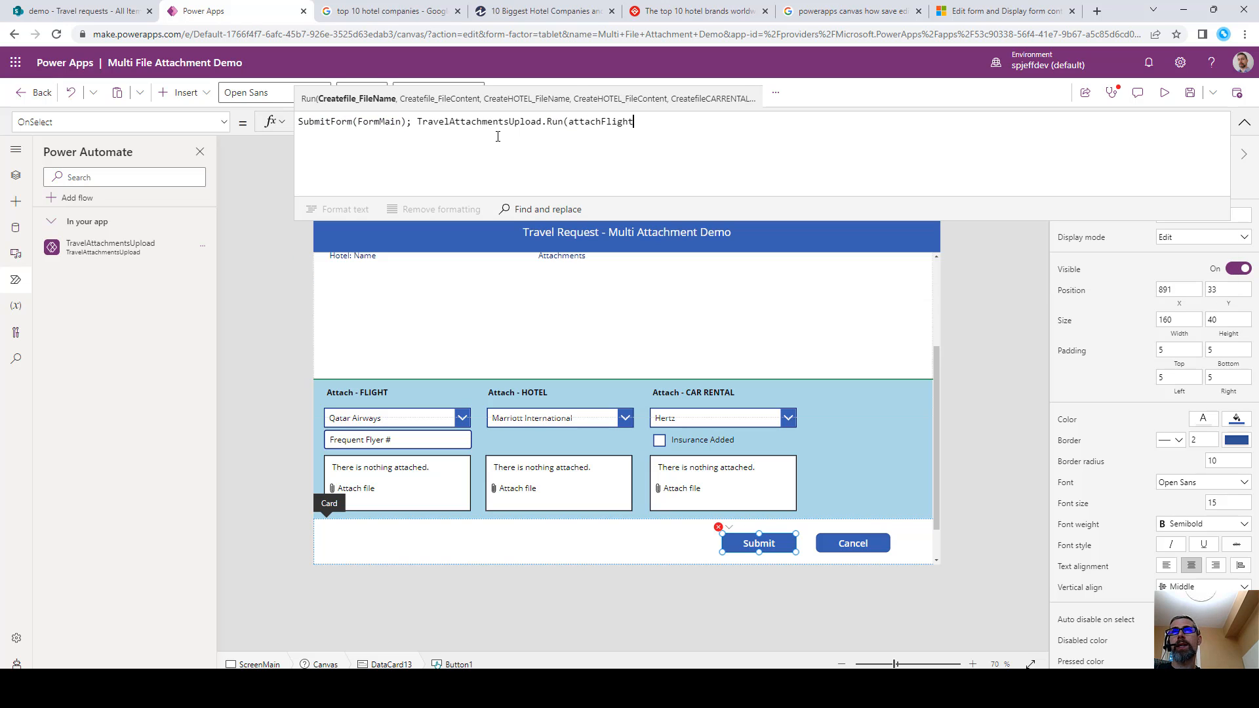
Expand the first Run argument to First(attachFlight.Attachments).Name, followed by a comma.
key("ctrl+Left")
type("First(")
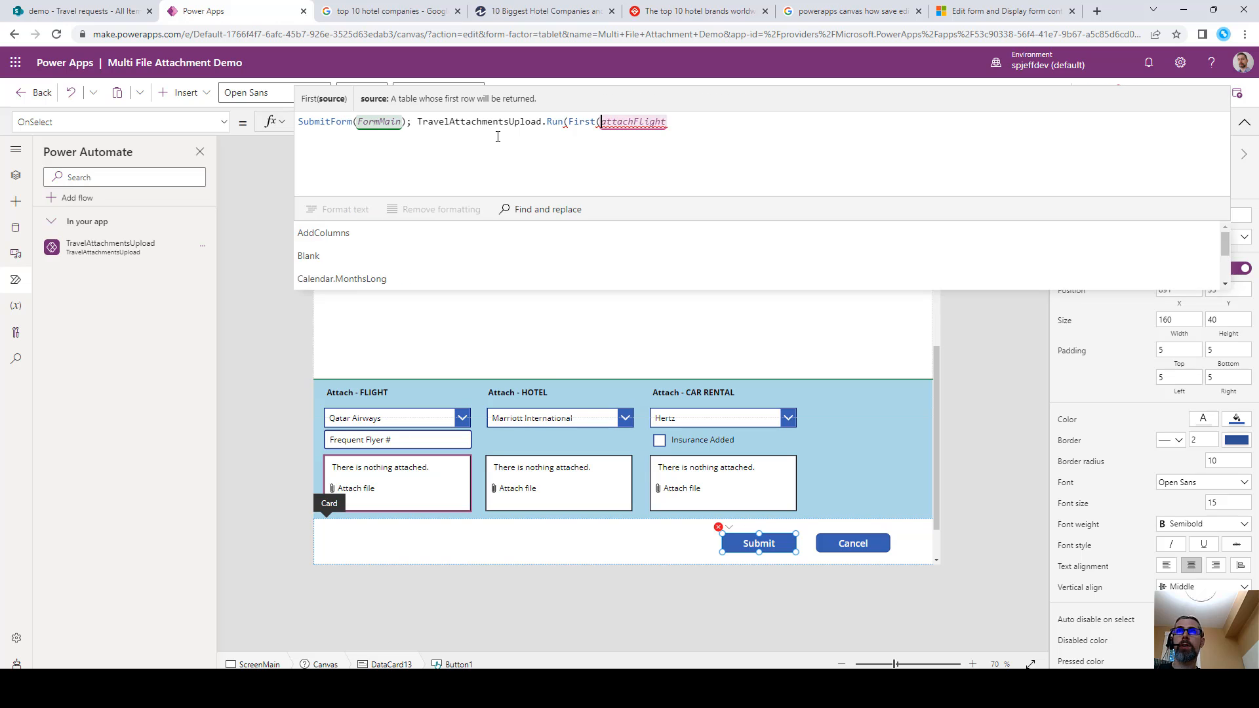
key("End")
type(".ath")
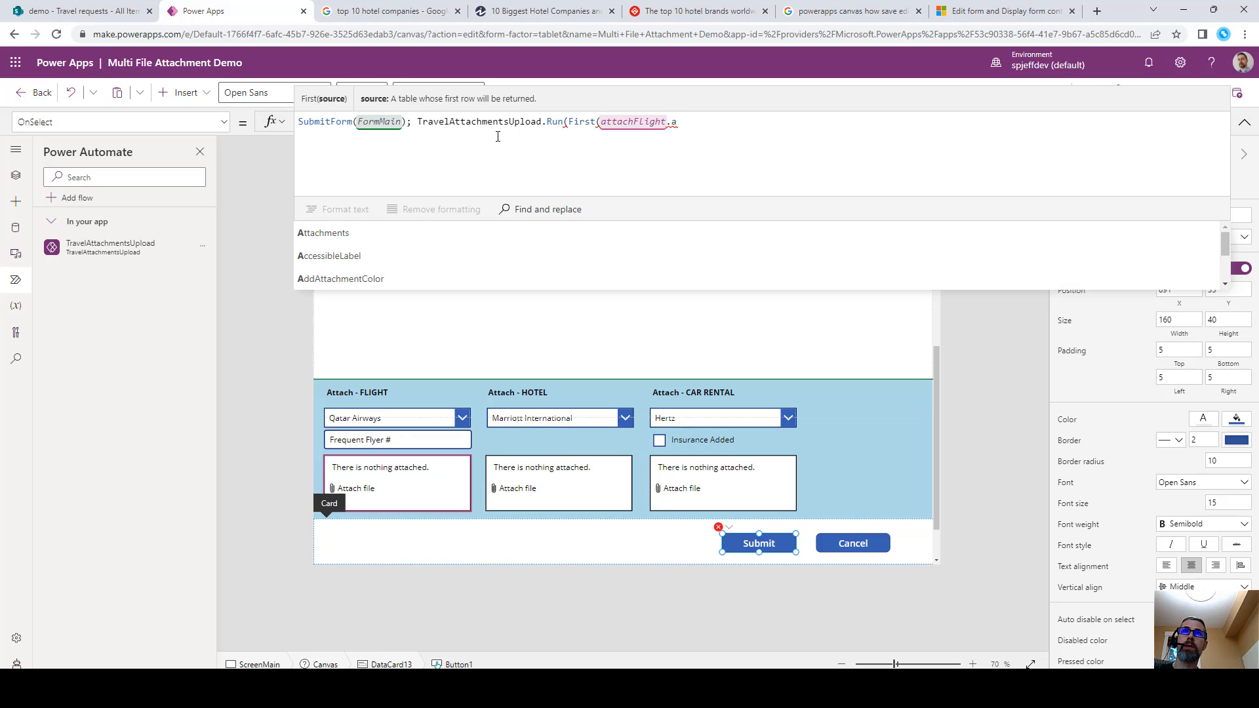
key("Tab")
type(").")
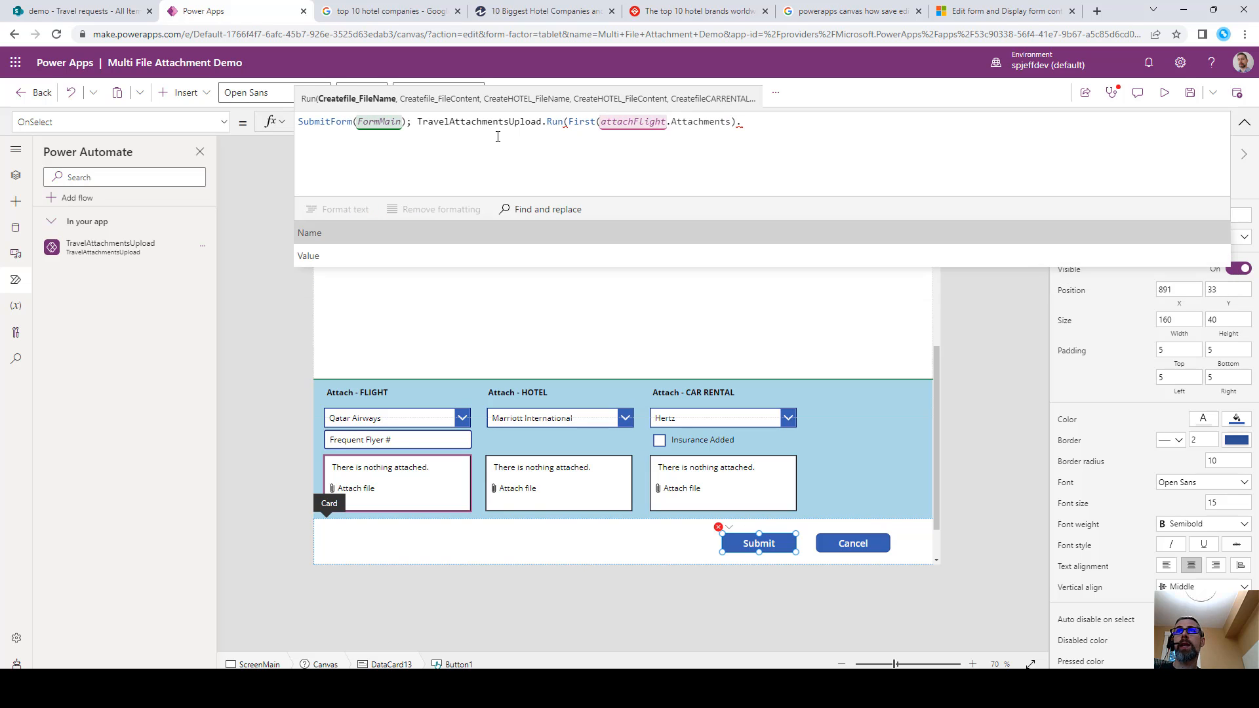
key("Tab")
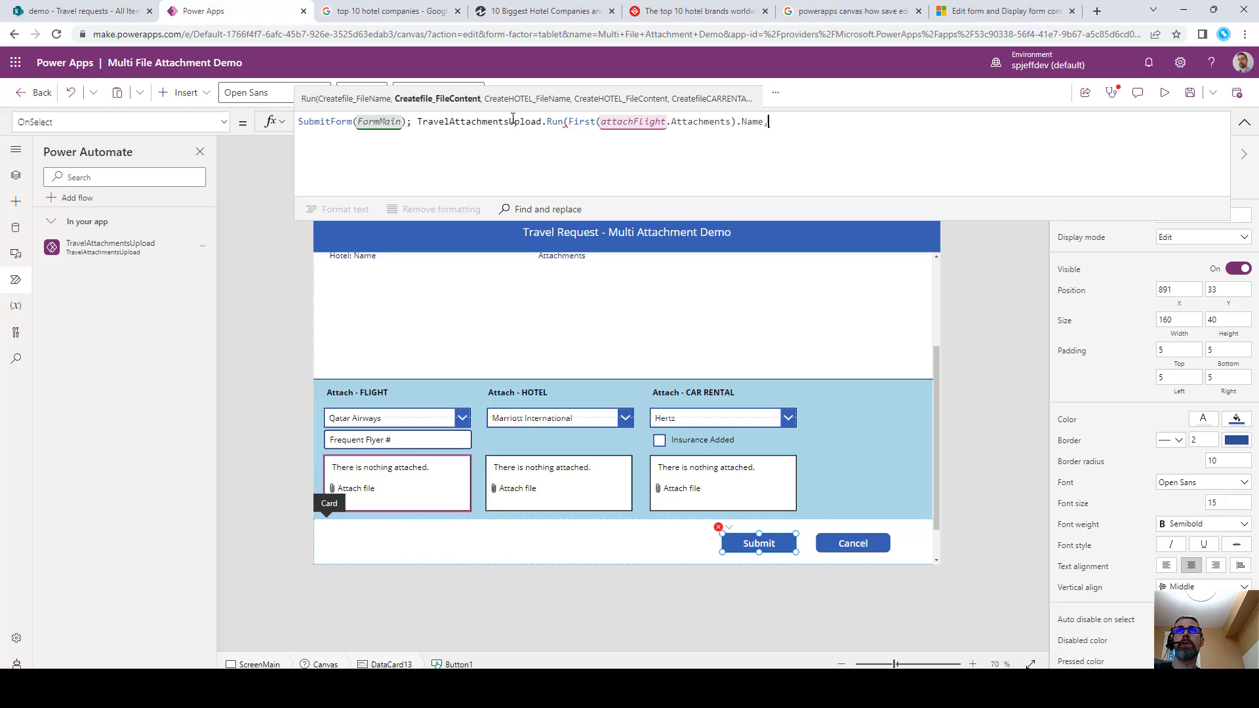
Reuse the flight Name expression to add First(attachFlight.Attachments).Value, as the second Run argument.
left_click_drag(570, 121, 764, 122)
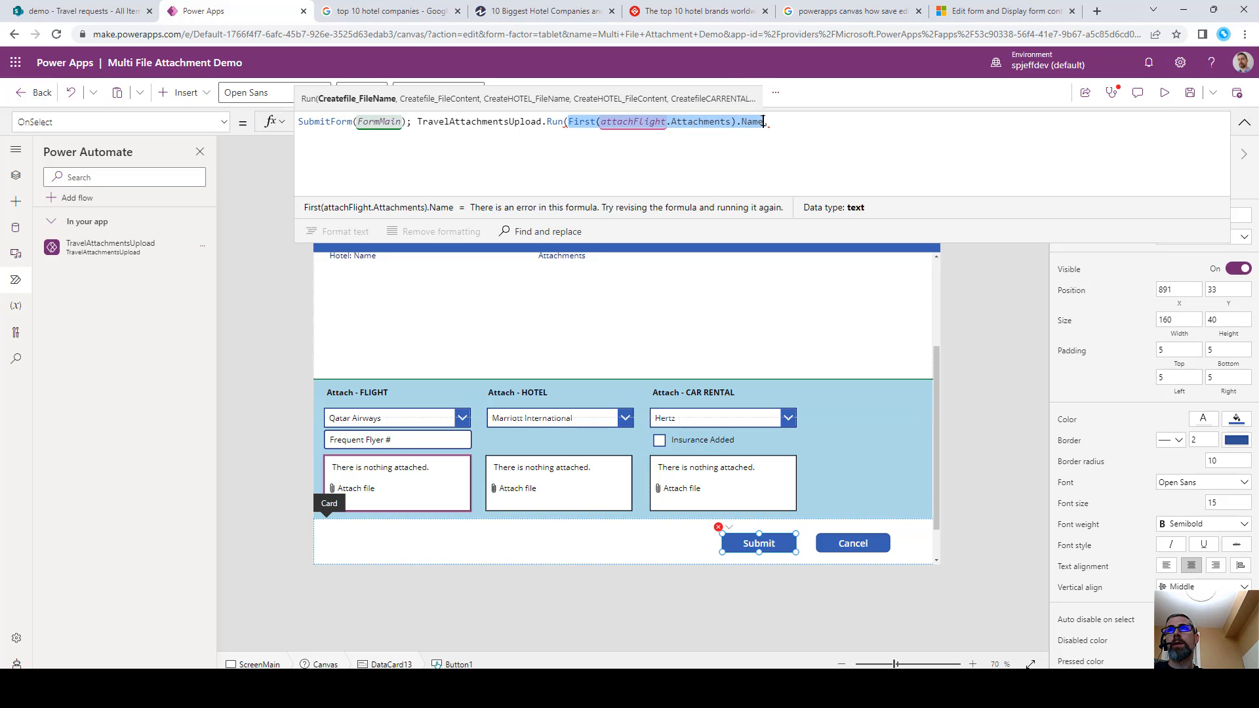
key("ctrl+c")
left_click(808, 122)
key("ctrl+v")
key("BackSpace")
key("BackSpace")
key("BackSpace")
key("BackSpace")
type("Val")
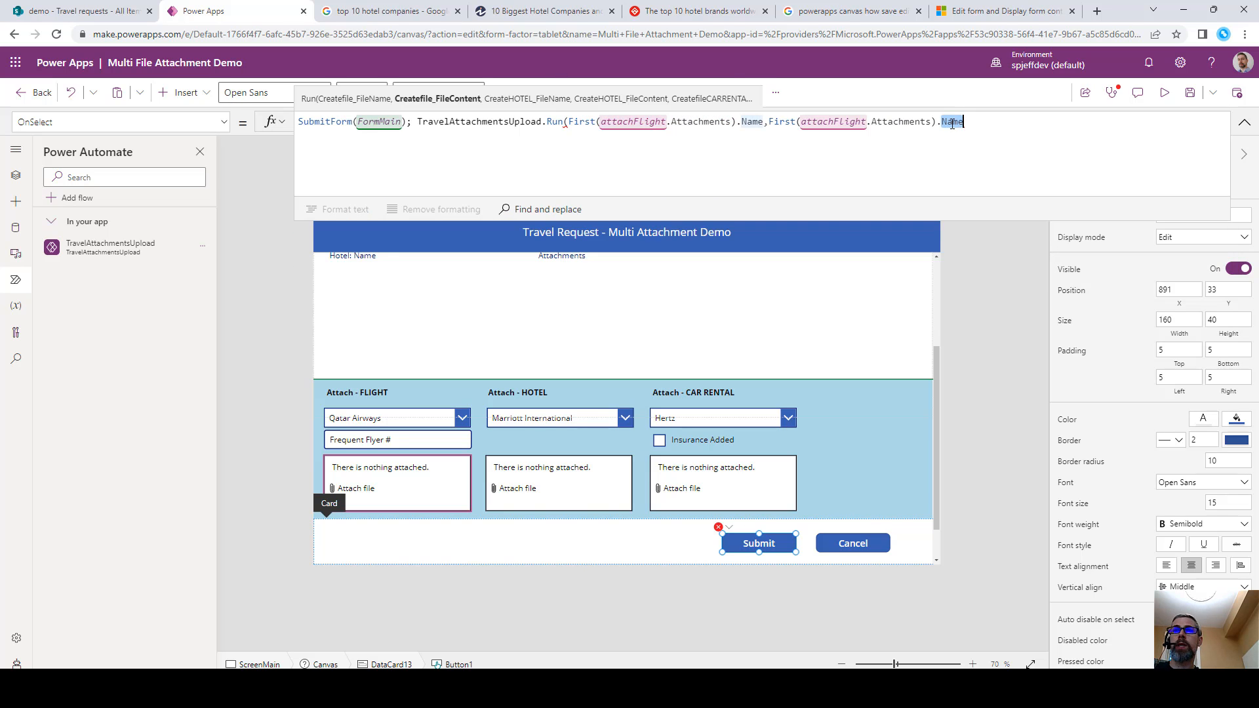
type("ue")
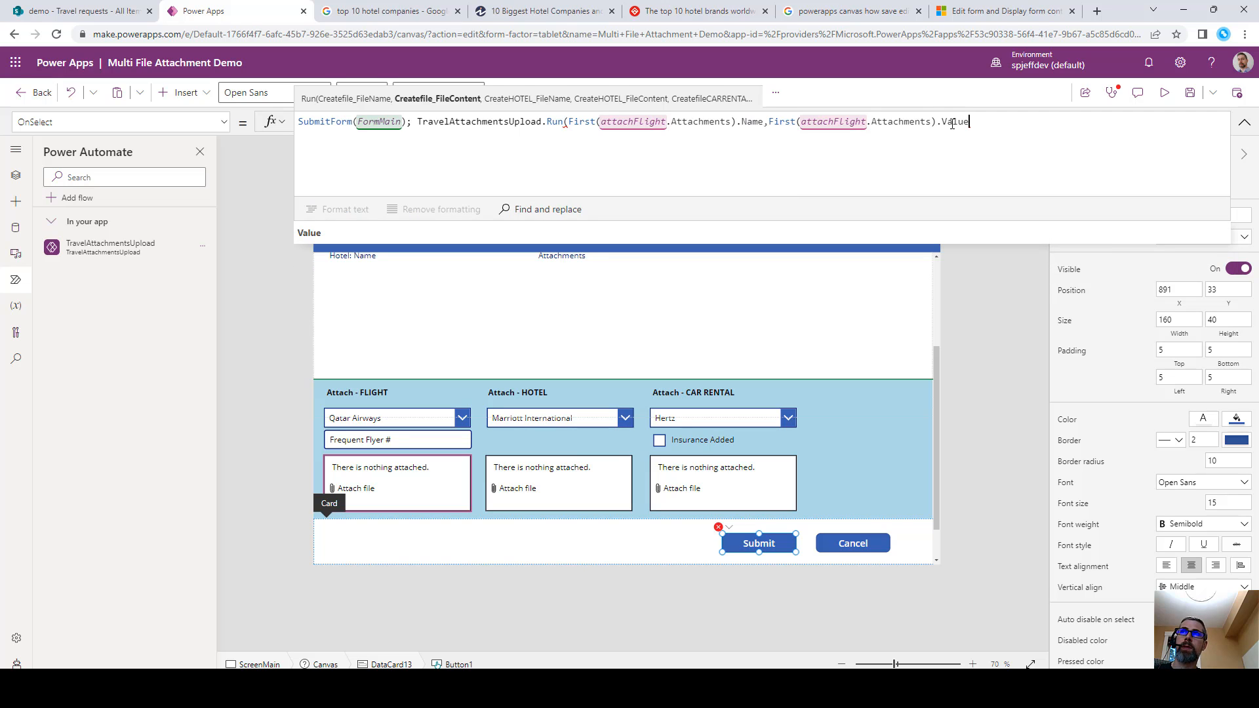
type(",")
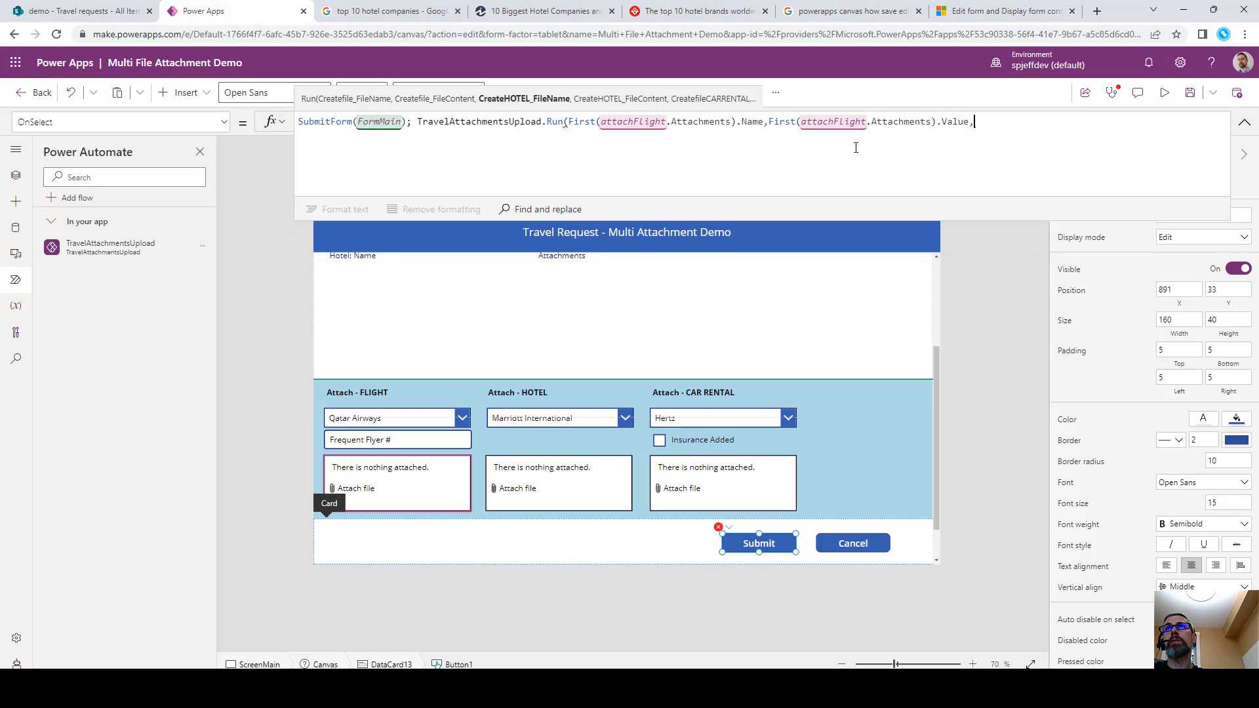
Copy the flight Name and Value arguments to a second line and replace attachFlight with attachHotel in both.
left_click_drag(568, 121, 976, 121)
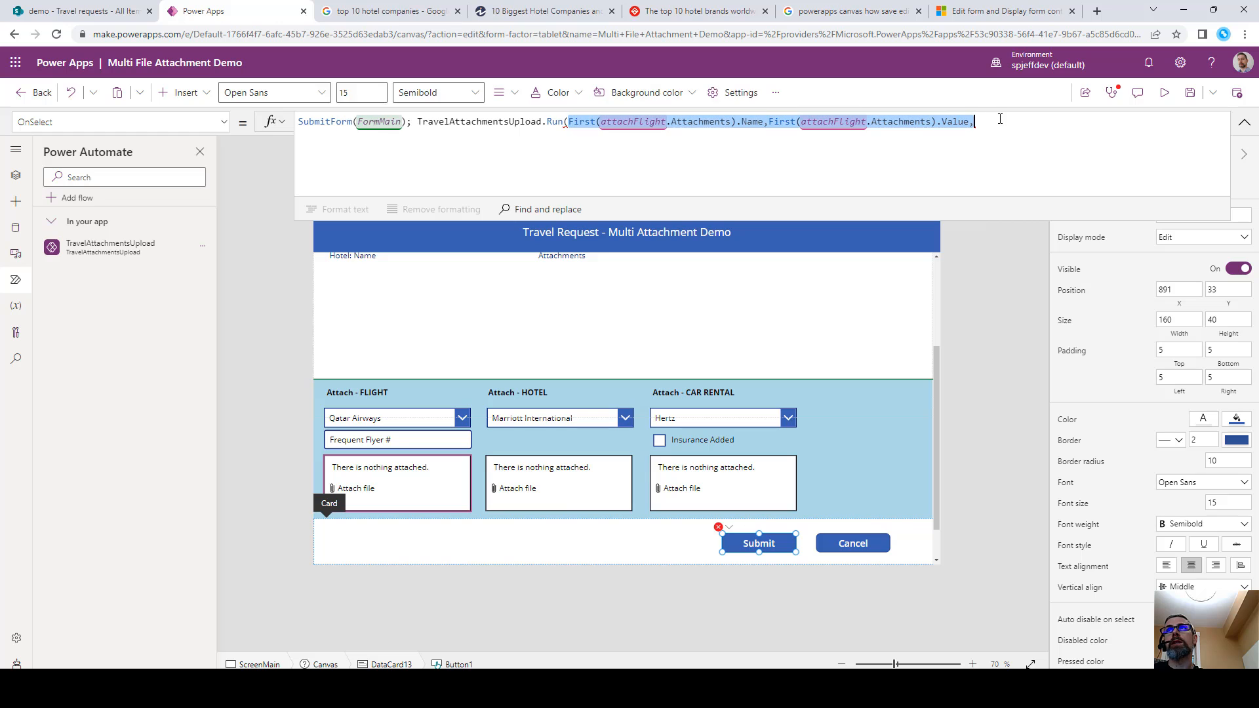
left_click(1010, 124)
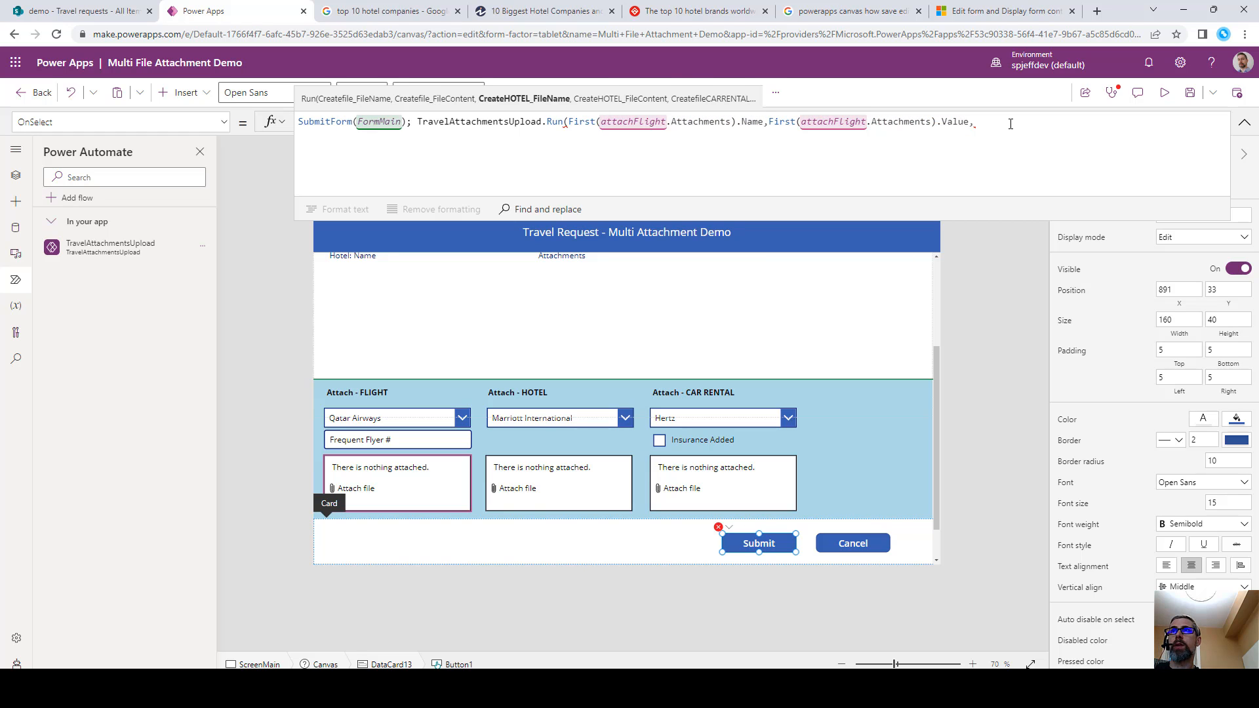
left_click(1033, 119)
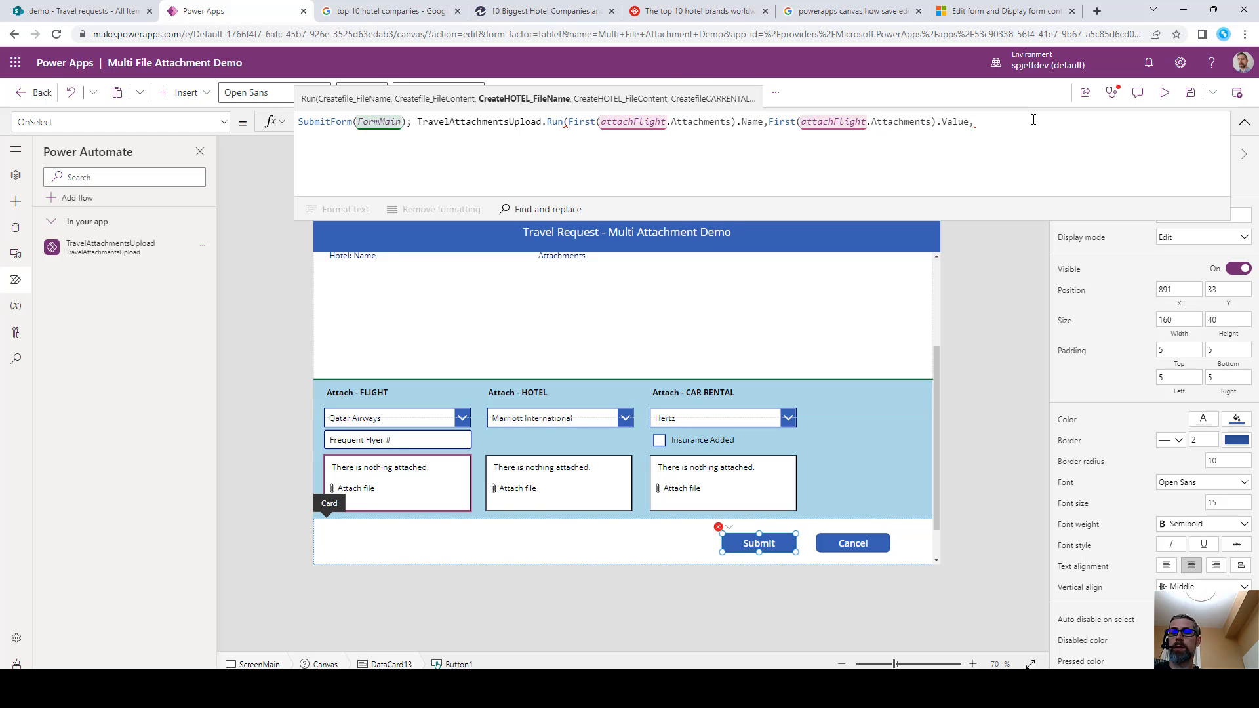
key("Return")
key("ctrl+v")
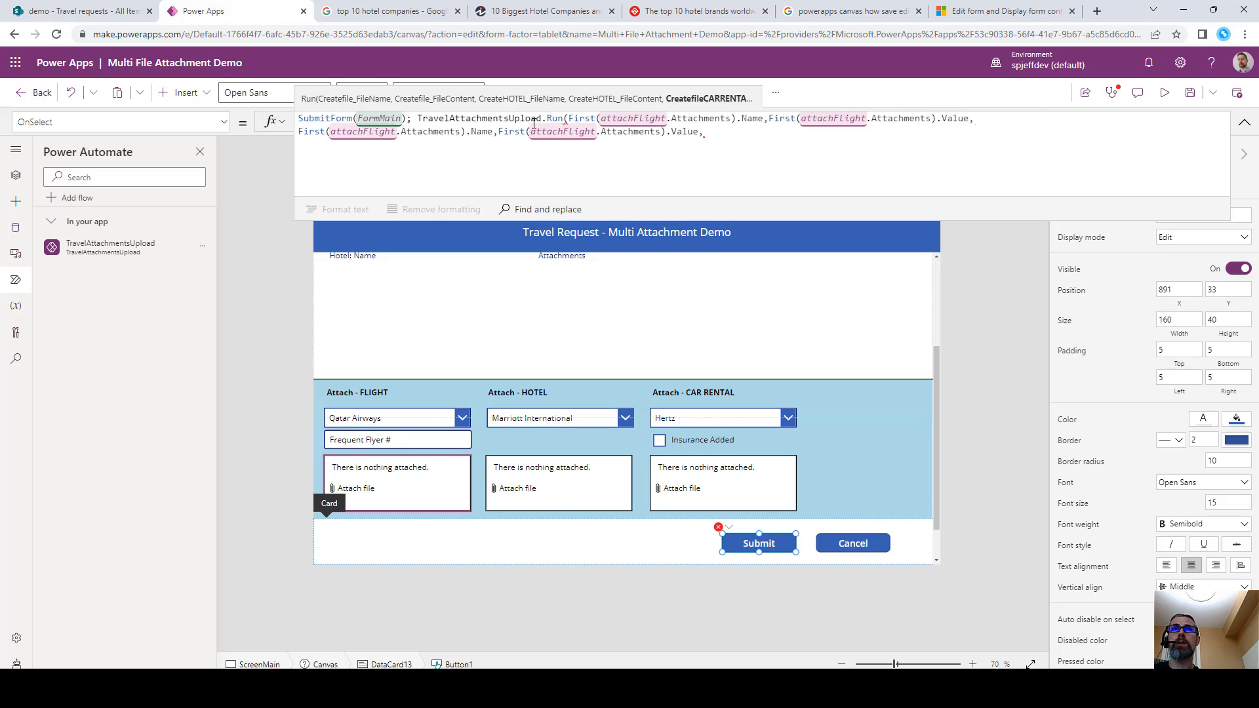
double_click(371, 133)
type("attachHot")
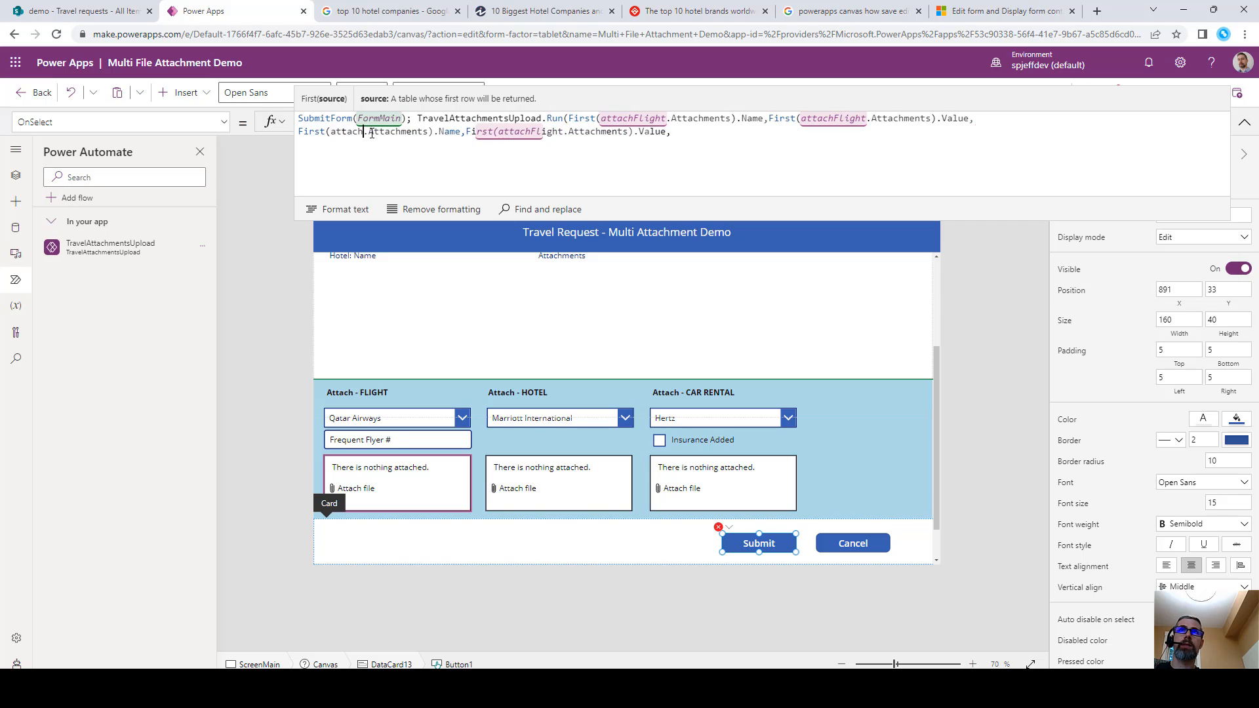
type("el")
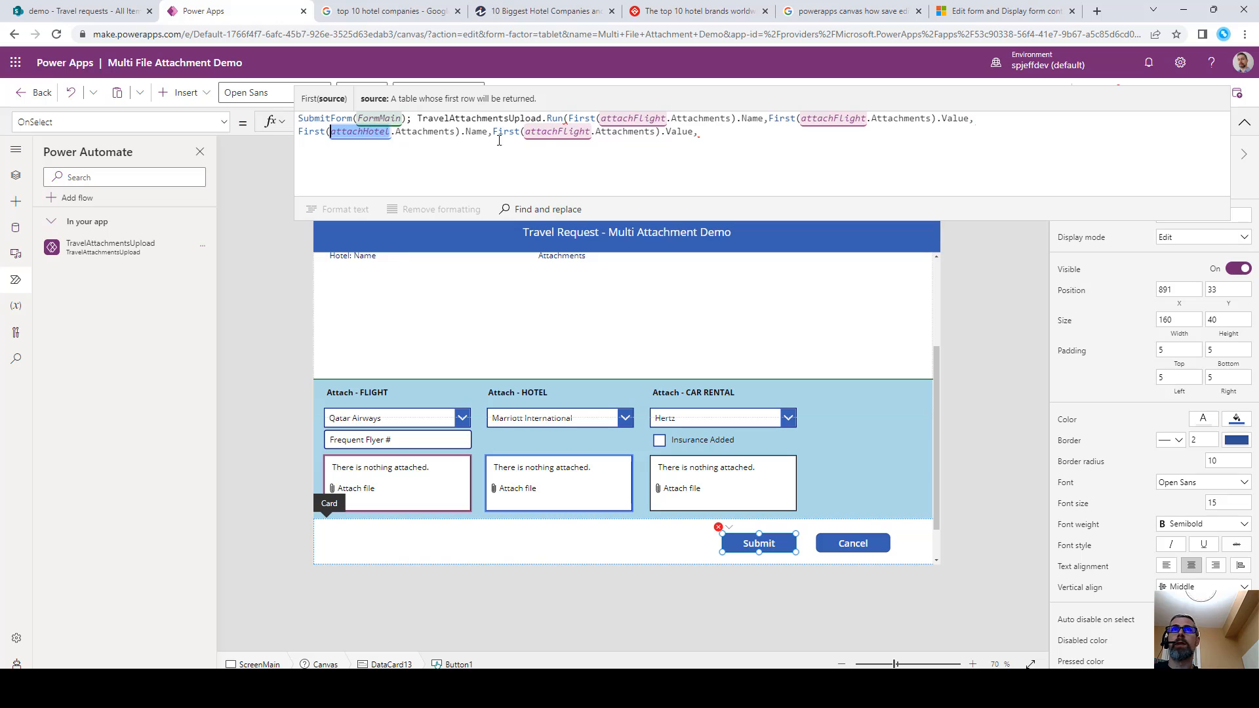
double_click(562, 133)
type("attachHotel")
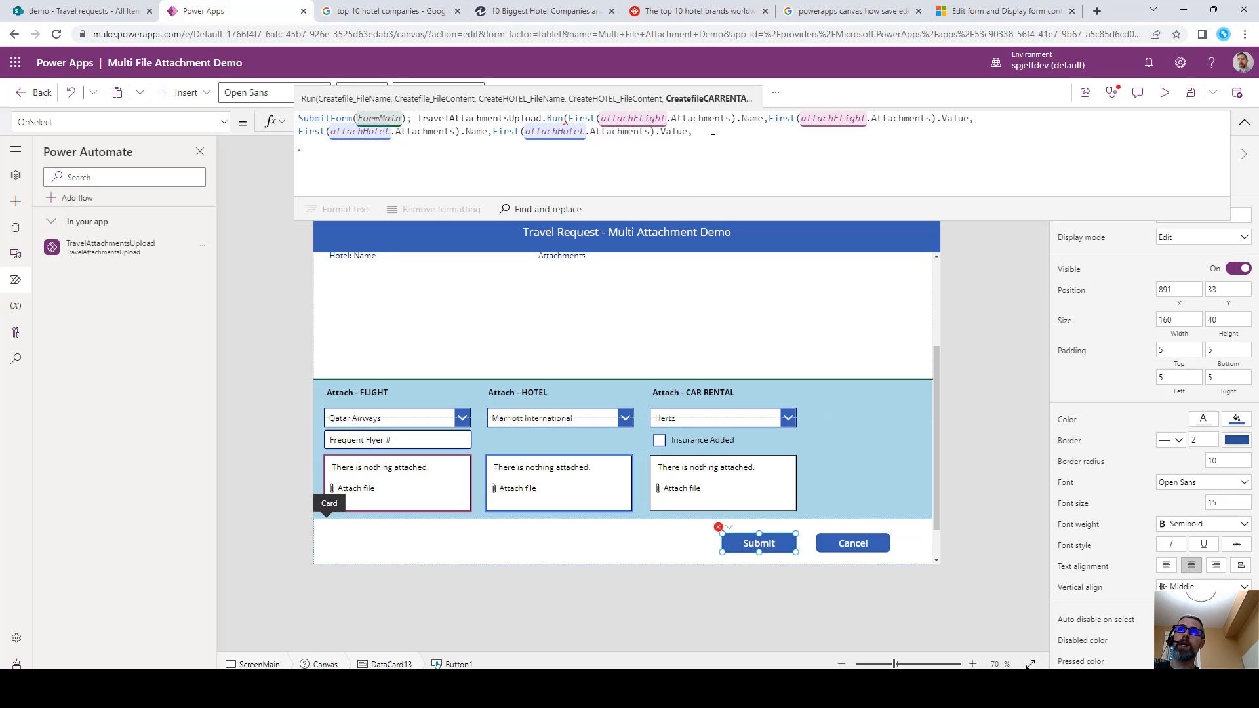
Copy the hotel argument pair to a third line and make its Name argument use attachCar.
key("shift+Return")
key("ctrl+v")
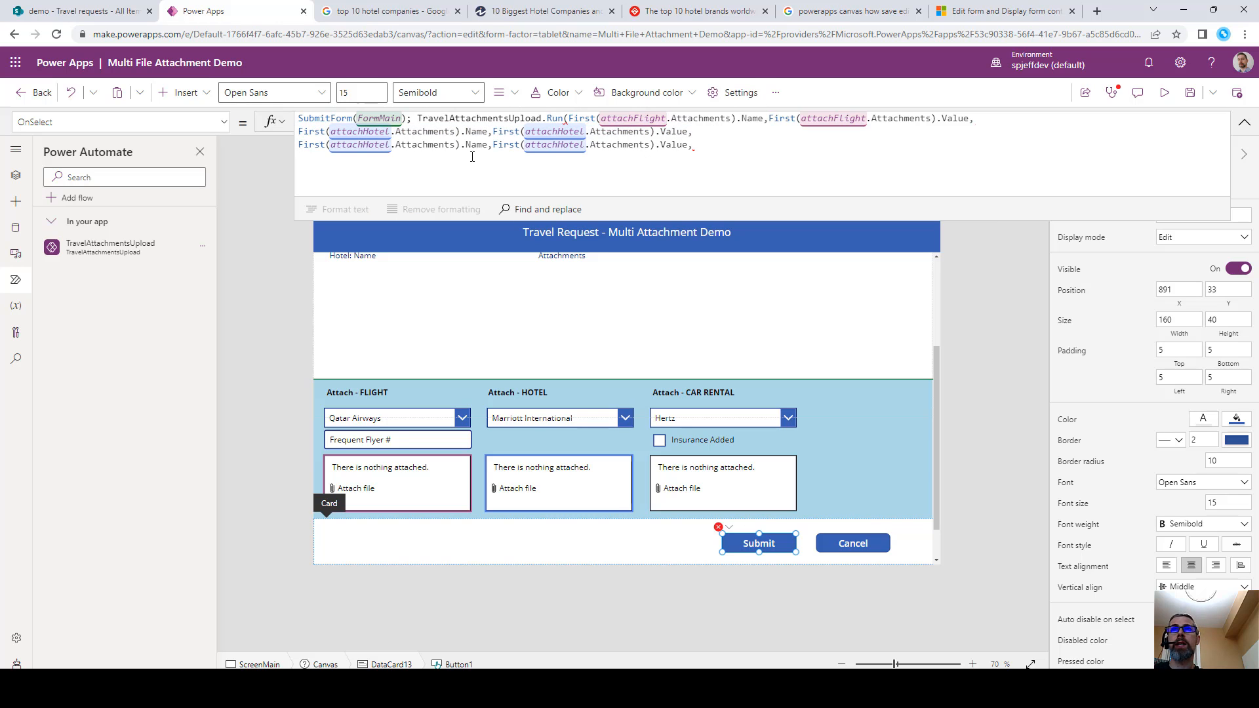
left_click(360, 145)
key("shift+Return")
type("attacat")
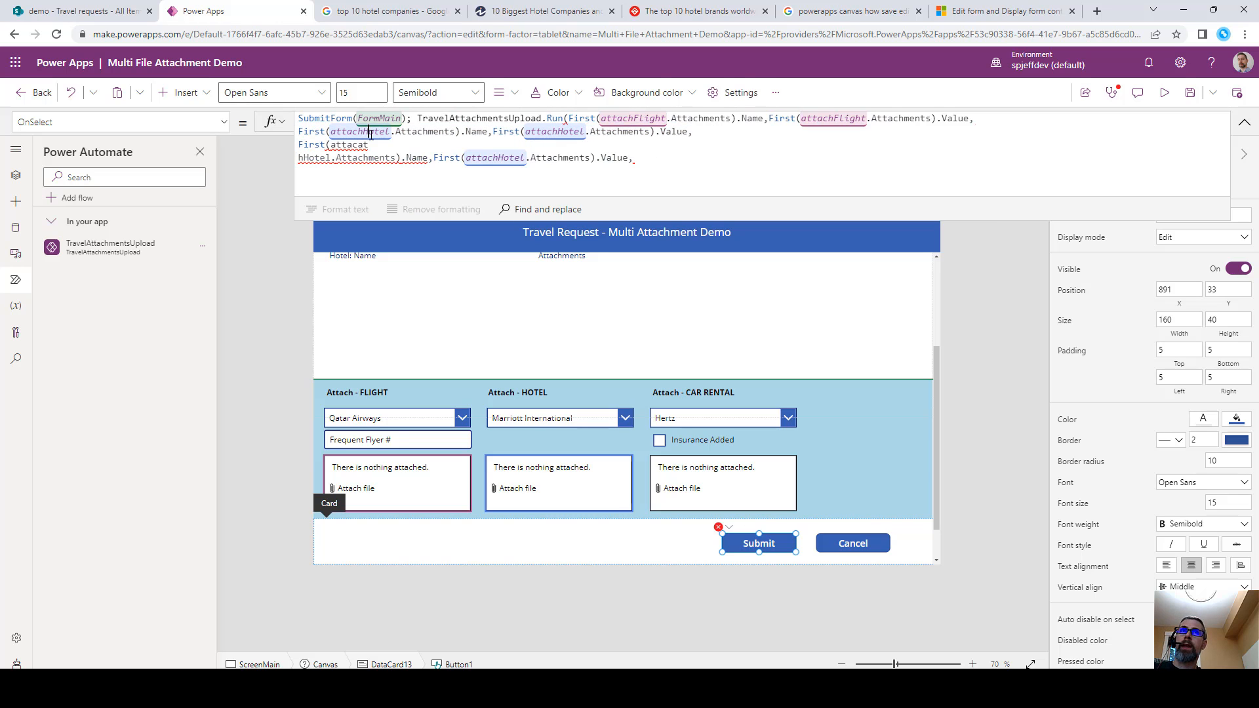
key("Delete")
type("at")
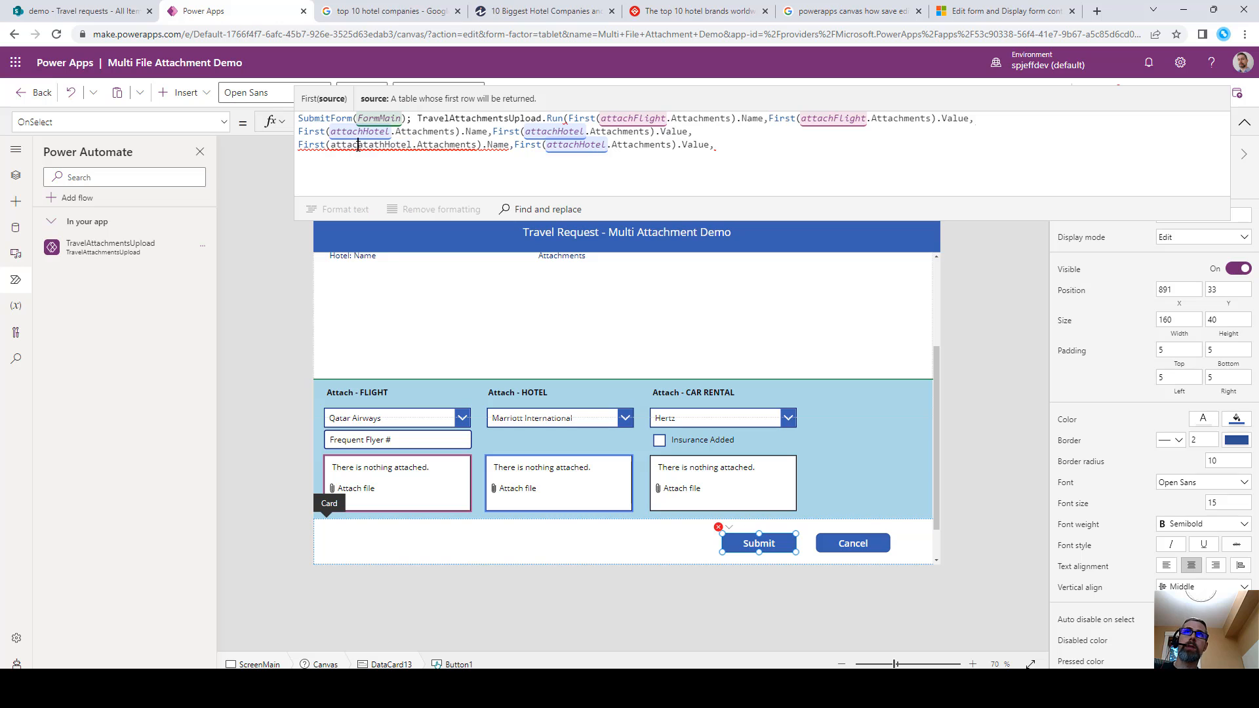
double_click(358, 146)
type("attachCar")
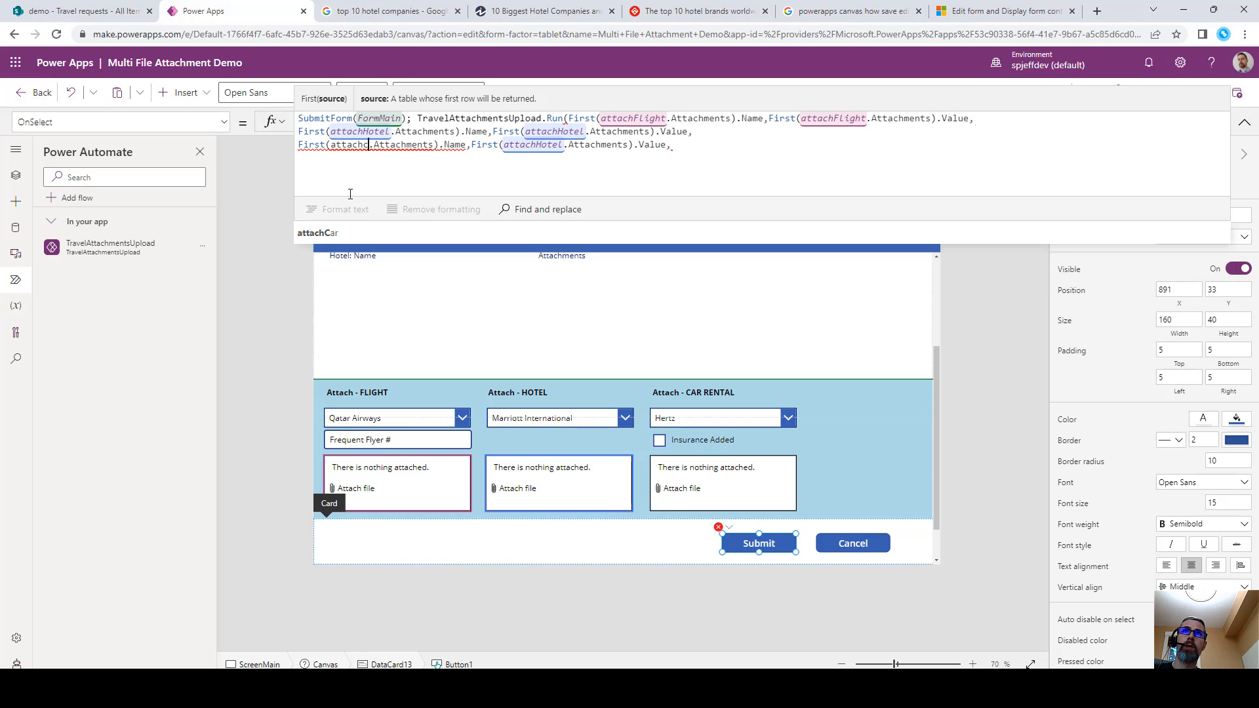
Make the third line's Value argument use attachCar, close the Run call with ); and save the app.
double_click(549, 145)
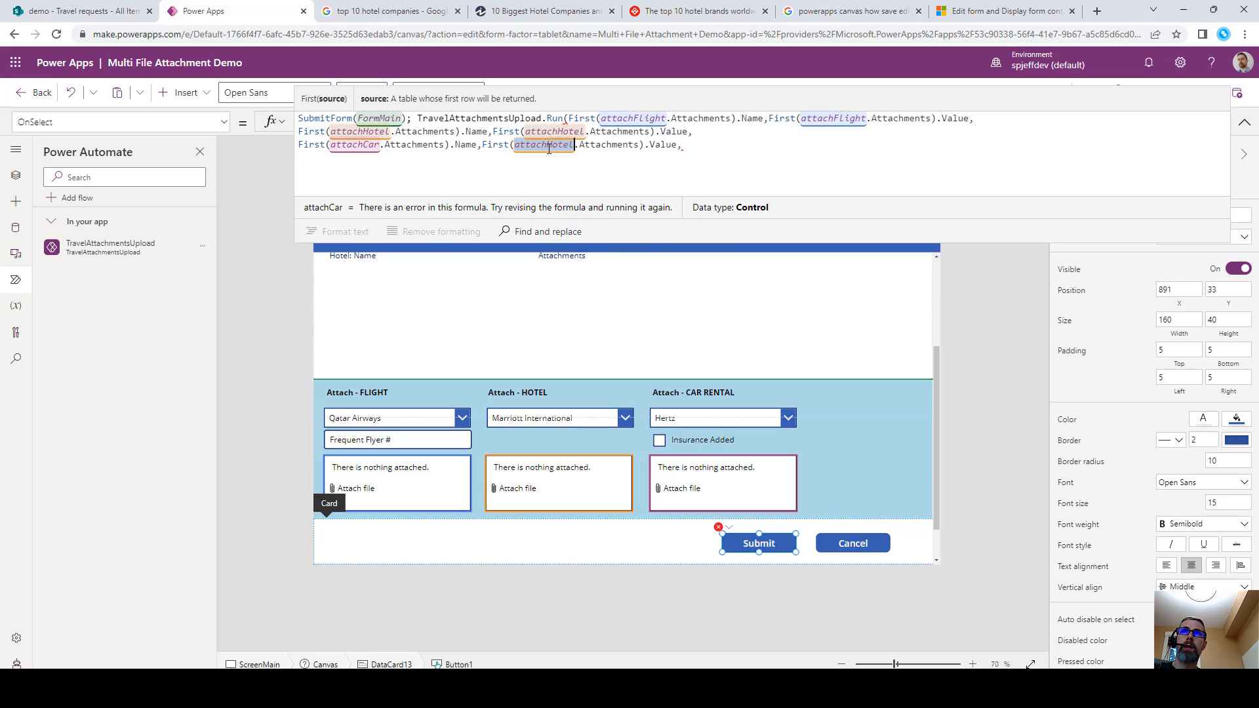
type("attachCar")
left_click(709, 154)
key("BackSpace")
type(");")
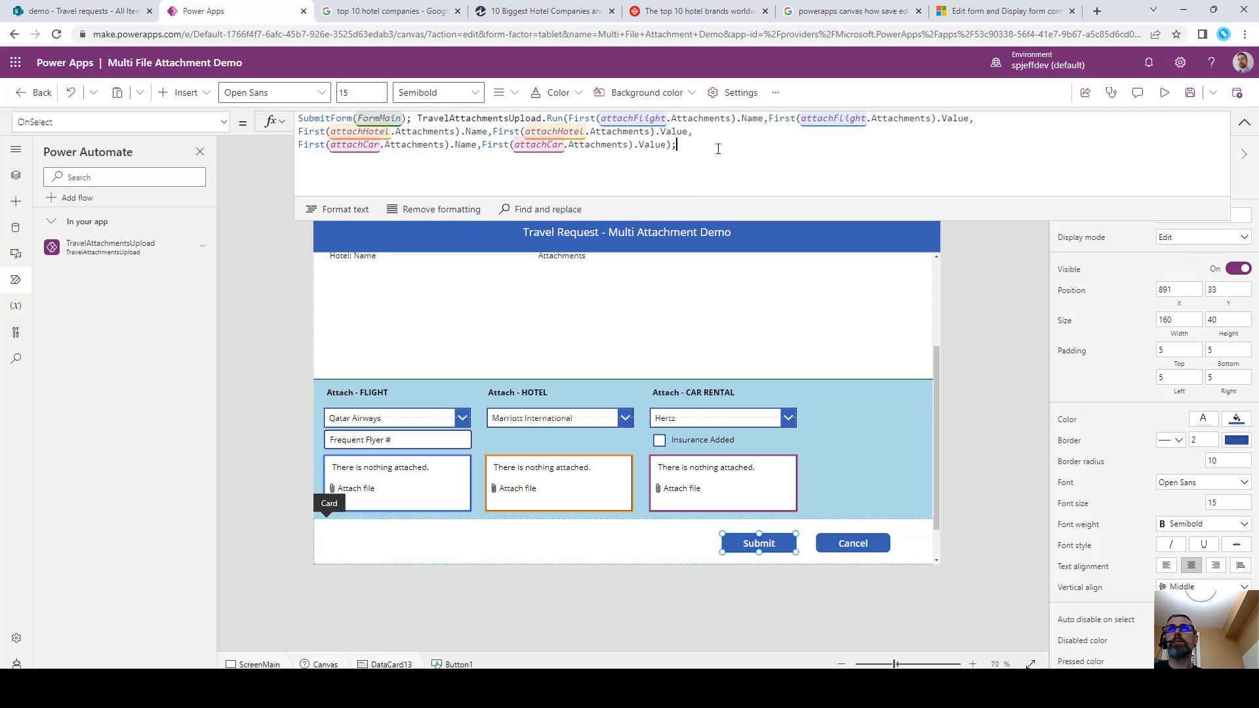
key("ctrl+s")
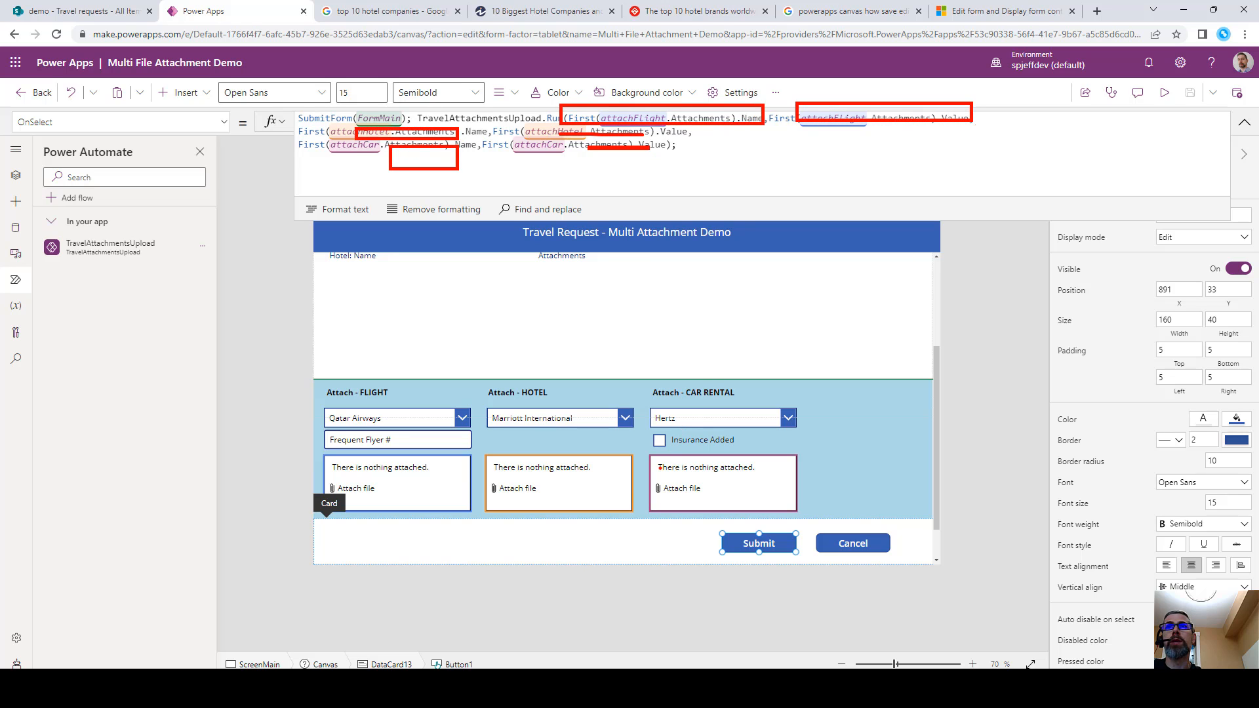
left_click(413, 480)
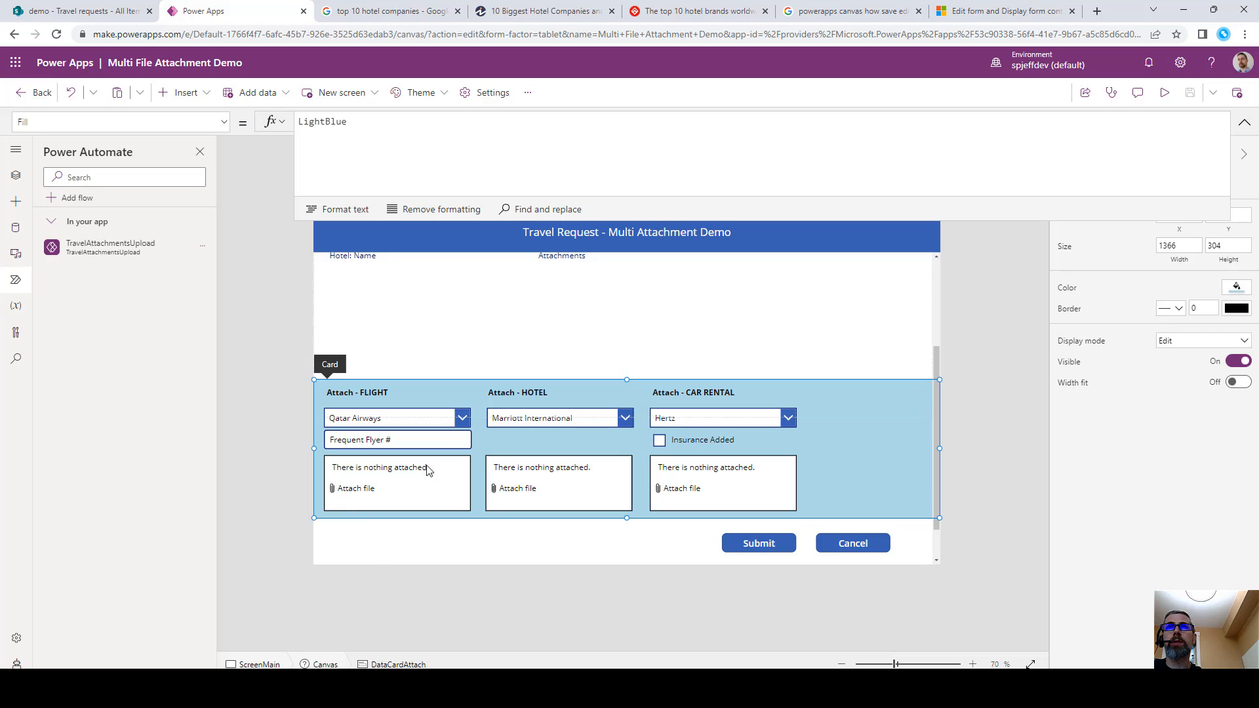
Limit the flight attachment control to a maximum of 1 attachment.
left_click(426, 471)
scroll(1158, 508, "down", 1)
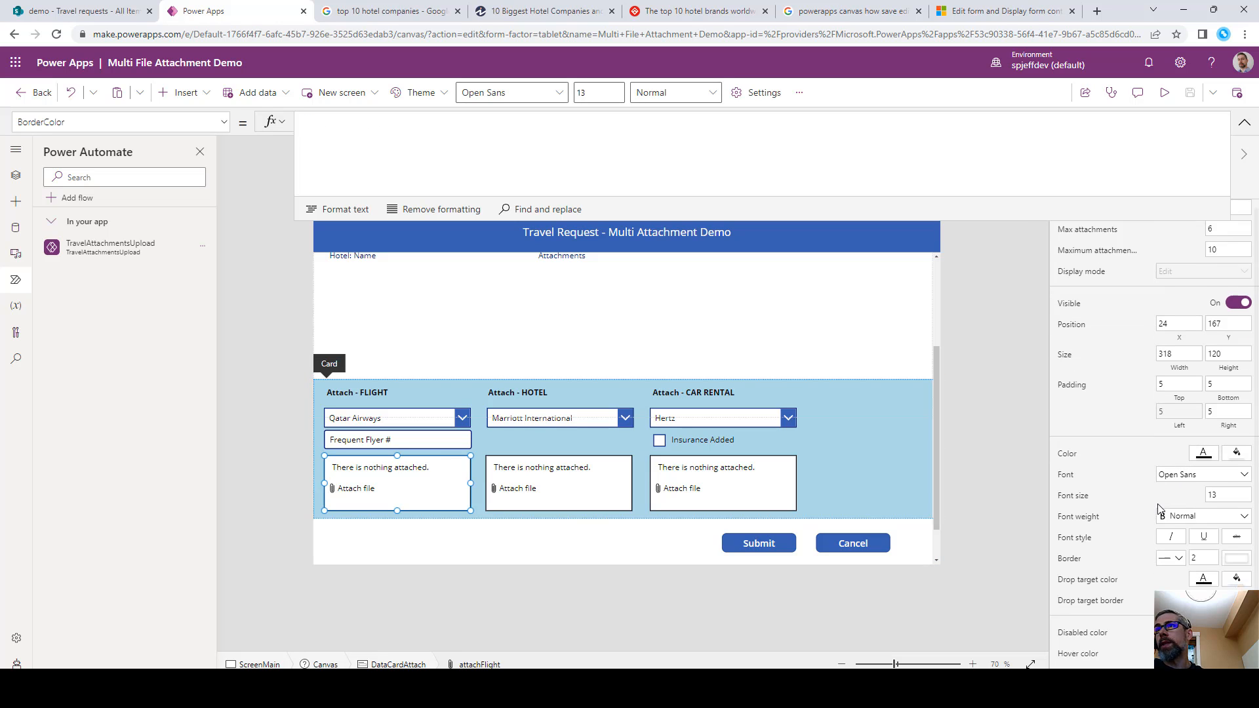
scroll(1157, 508, "down", 1)
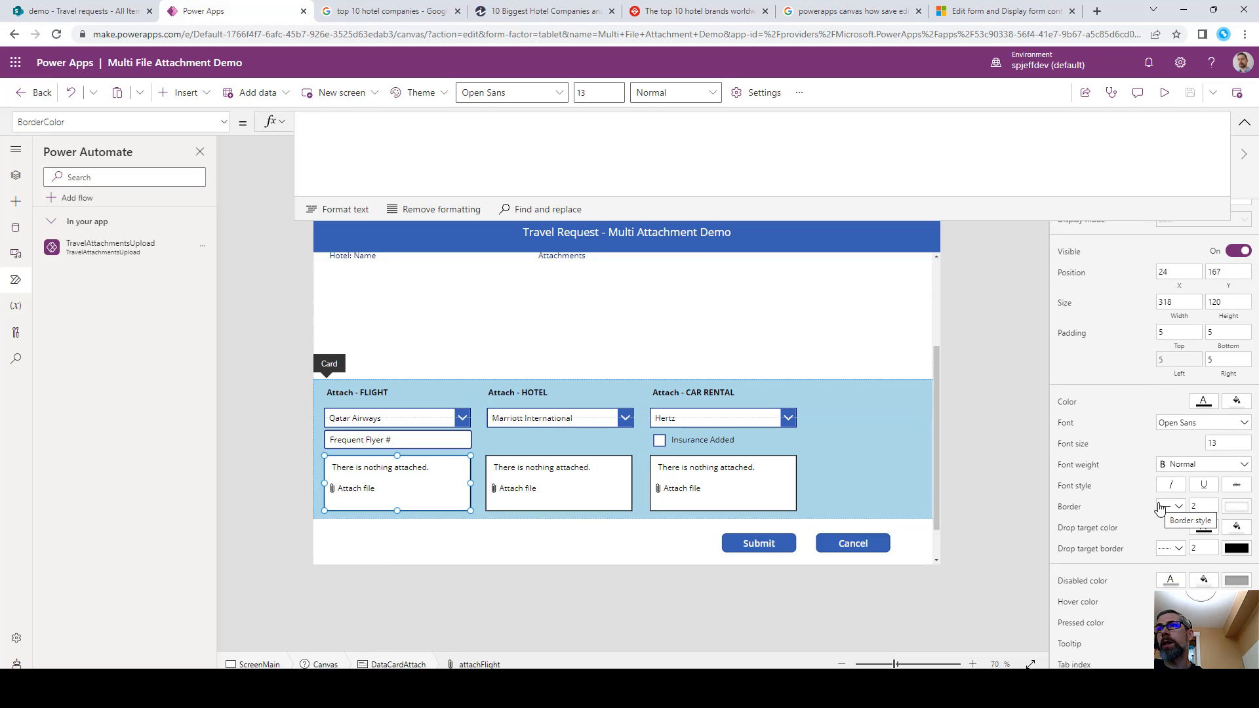
scroll(1159, 508, "up", 1)
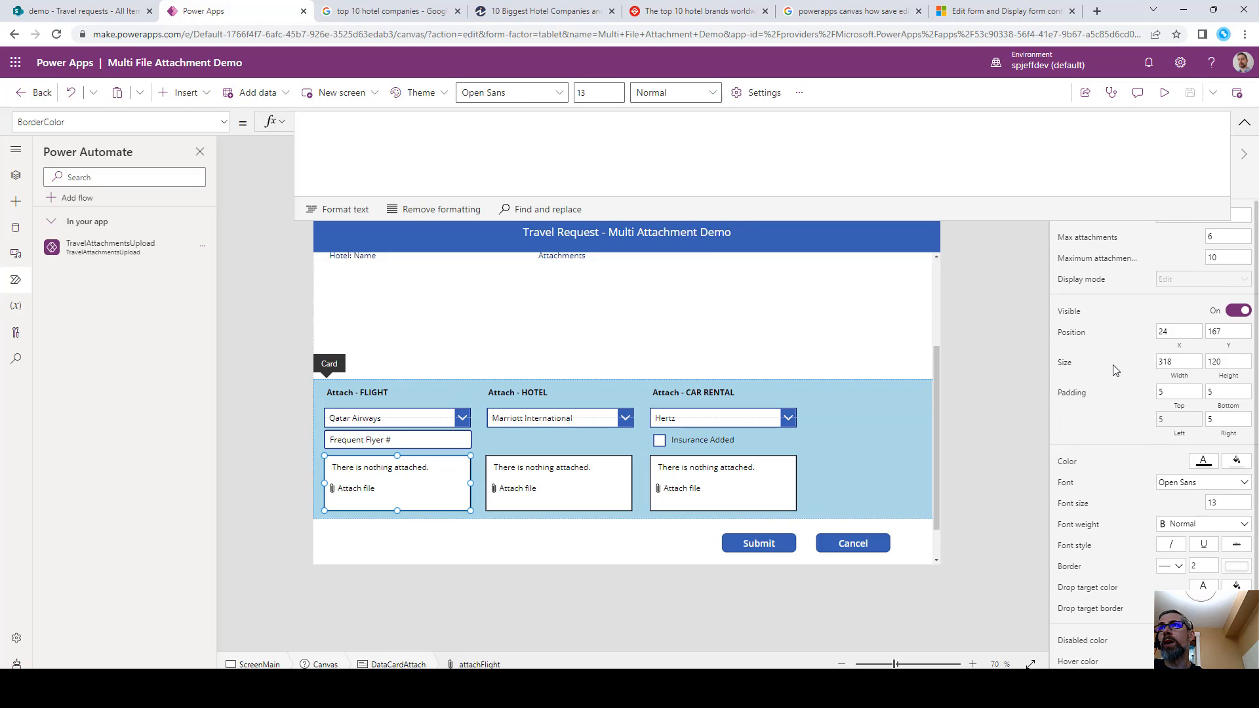
left_click(1233, 238)
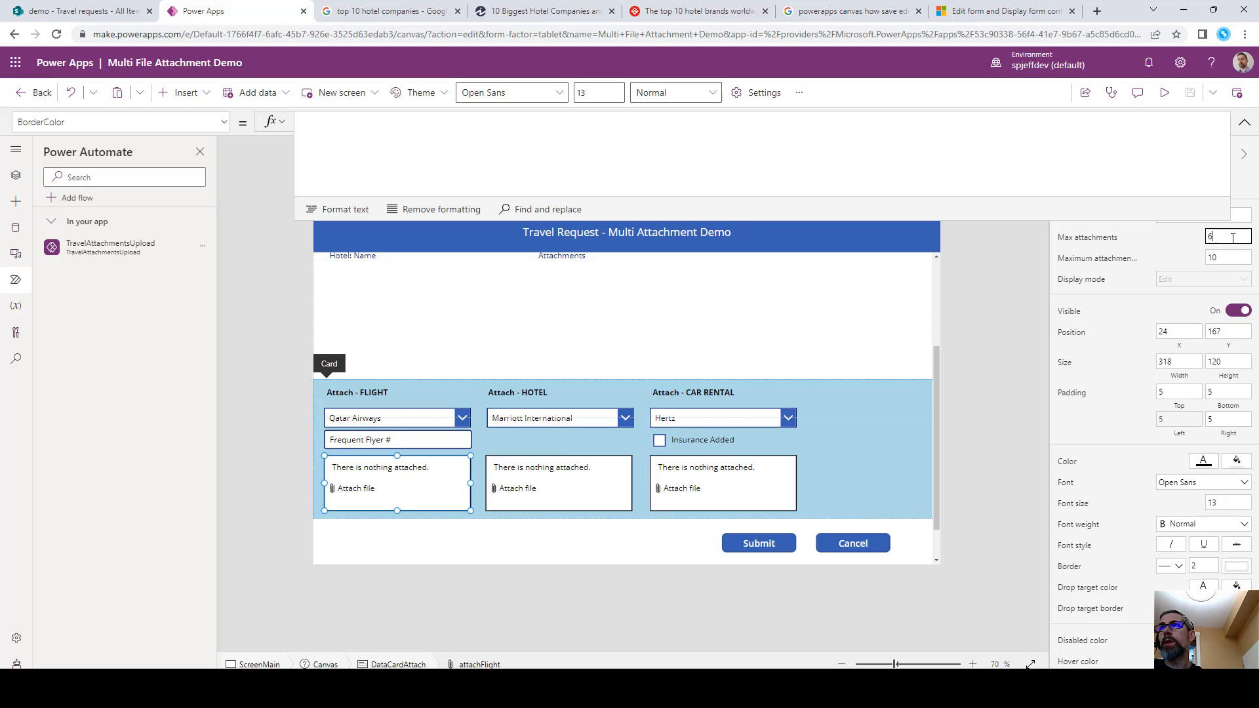
type("1")
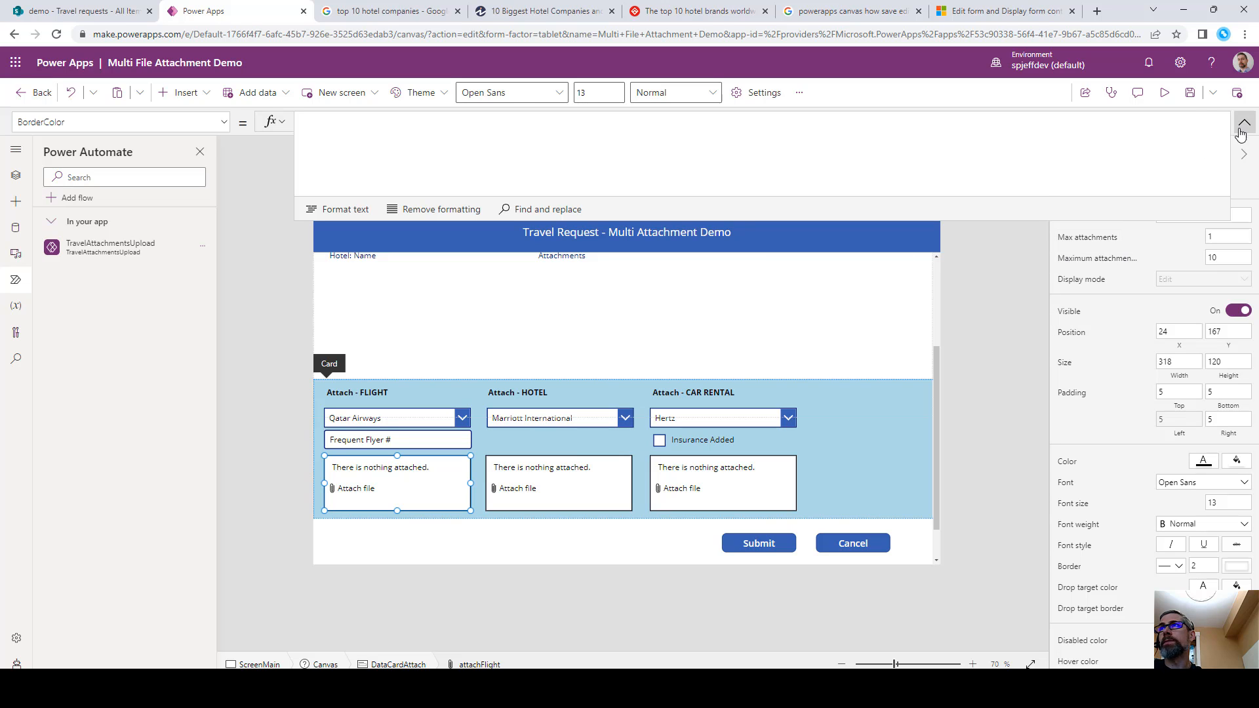
left_click(1244, 122)
Limit the hotel and car rental attachment controls to a maximum of 1 attachment each.
left_click(530, 472)
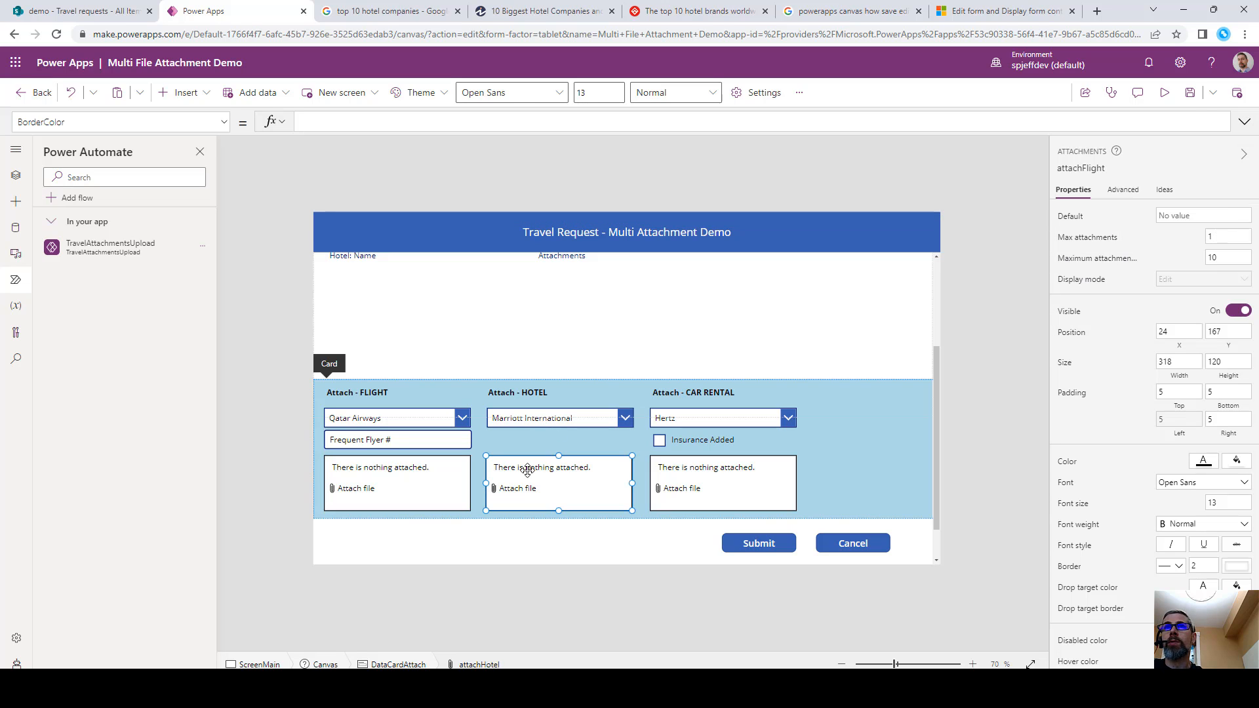
left_click(1228, 238)
type("1")
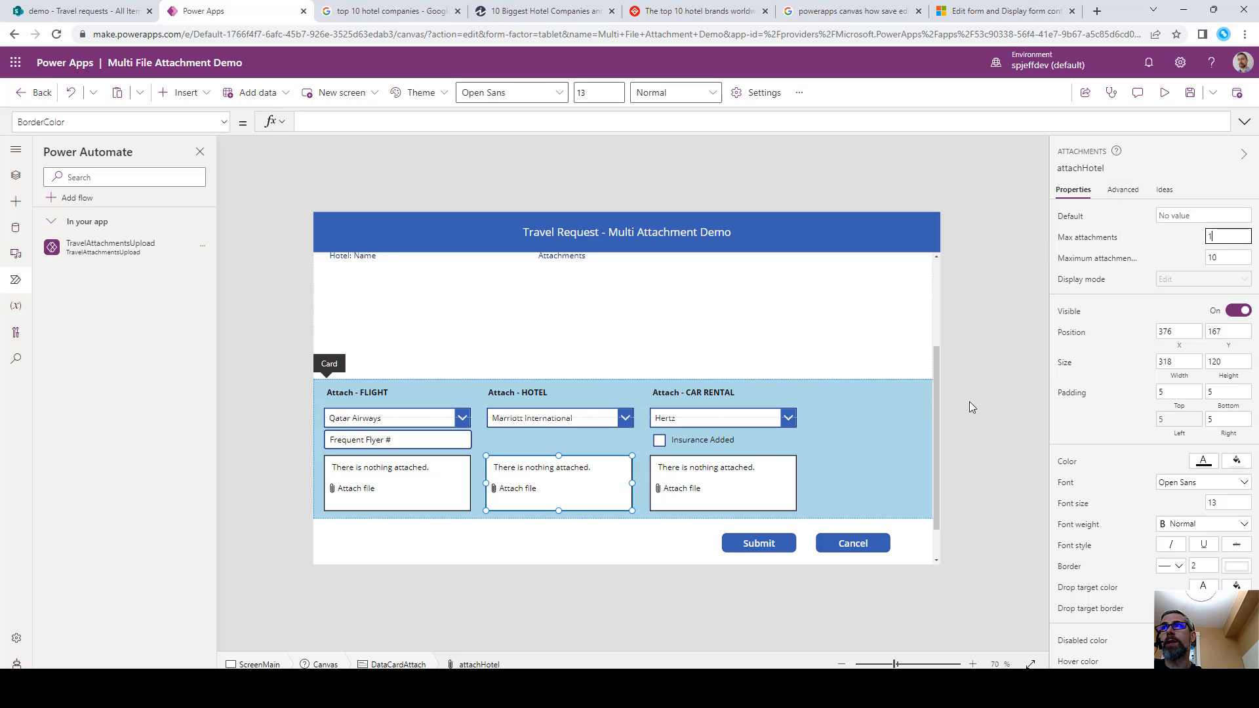
left_click(746, 462)
left_click_drag(1227, 237, 1099, 236)
type("1")
left_click(992, 292)
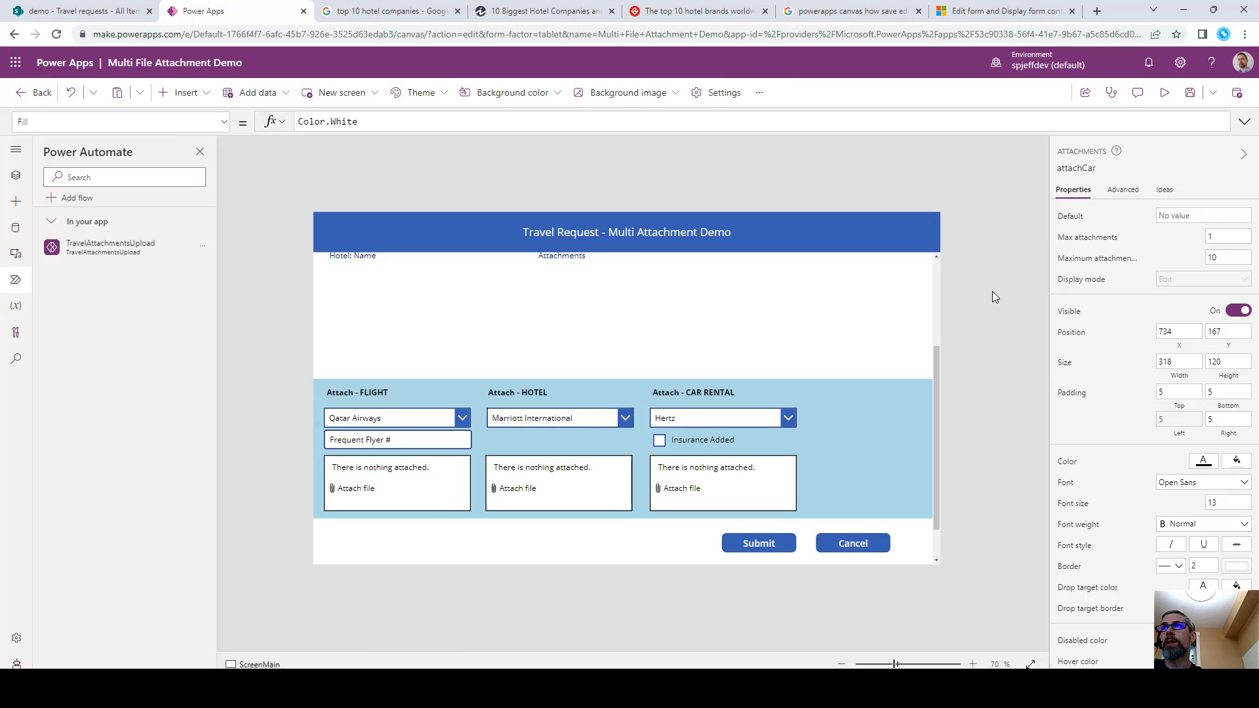
left_click(779, 467)
left_click(693, 484)
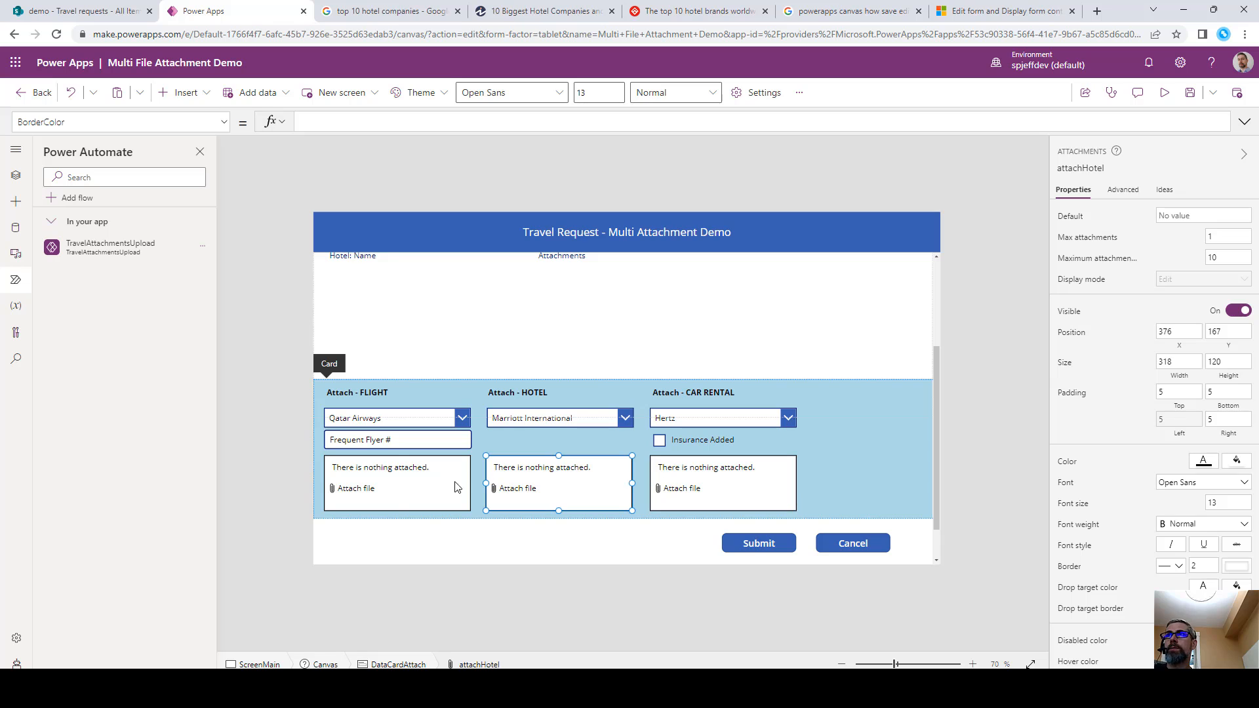
left_click(409, 485)
Review the Submit button's complete OnSelect formula and save the app.
left_click(765, 548)
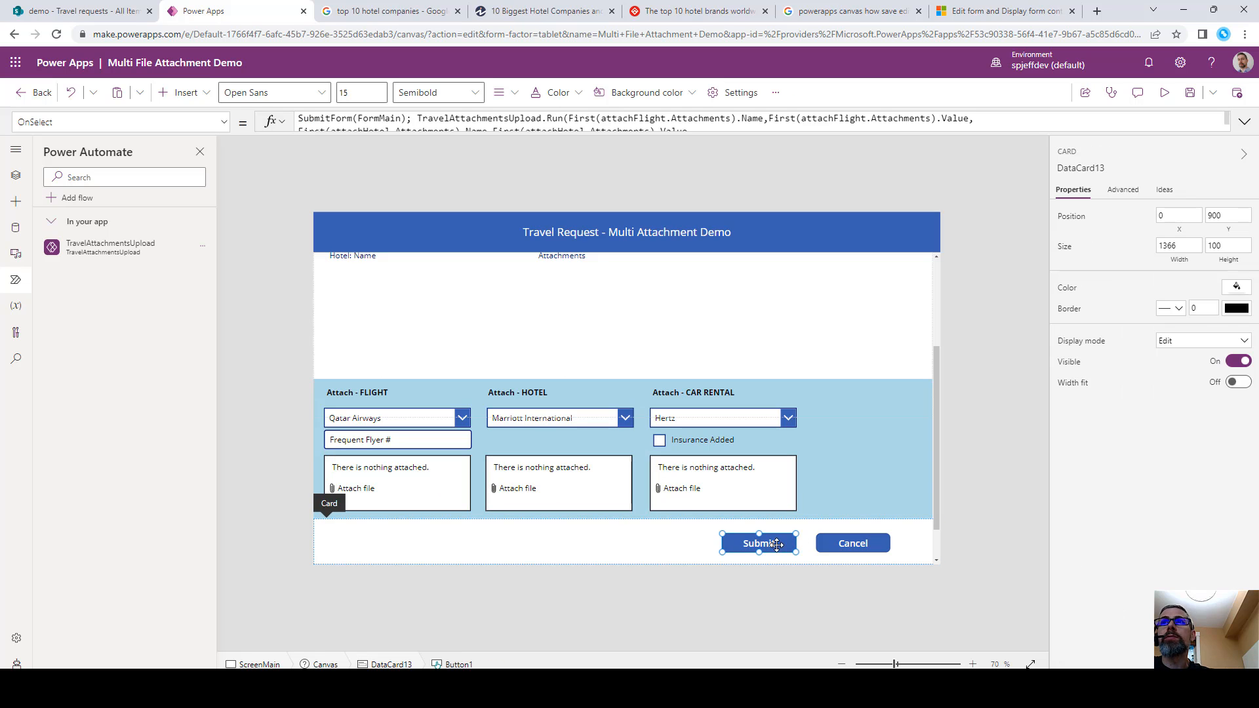
left_click(580, 121)
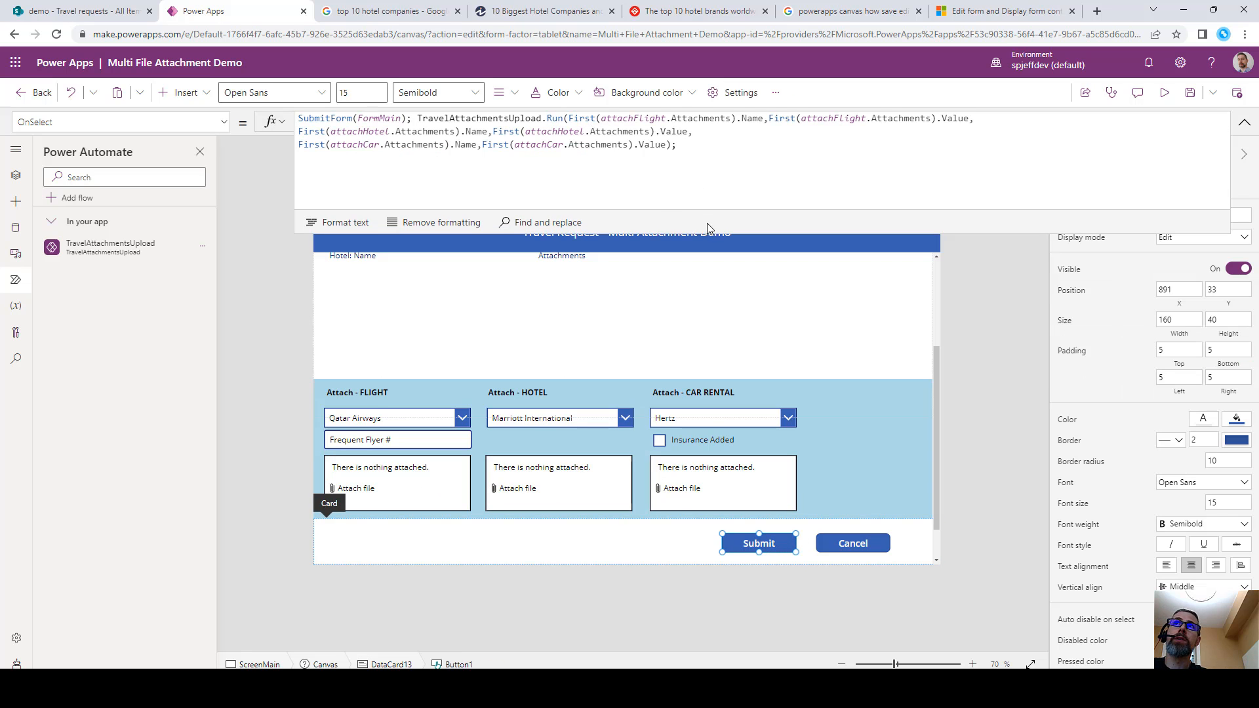
left_click_drag(711, 233, 716, 178)
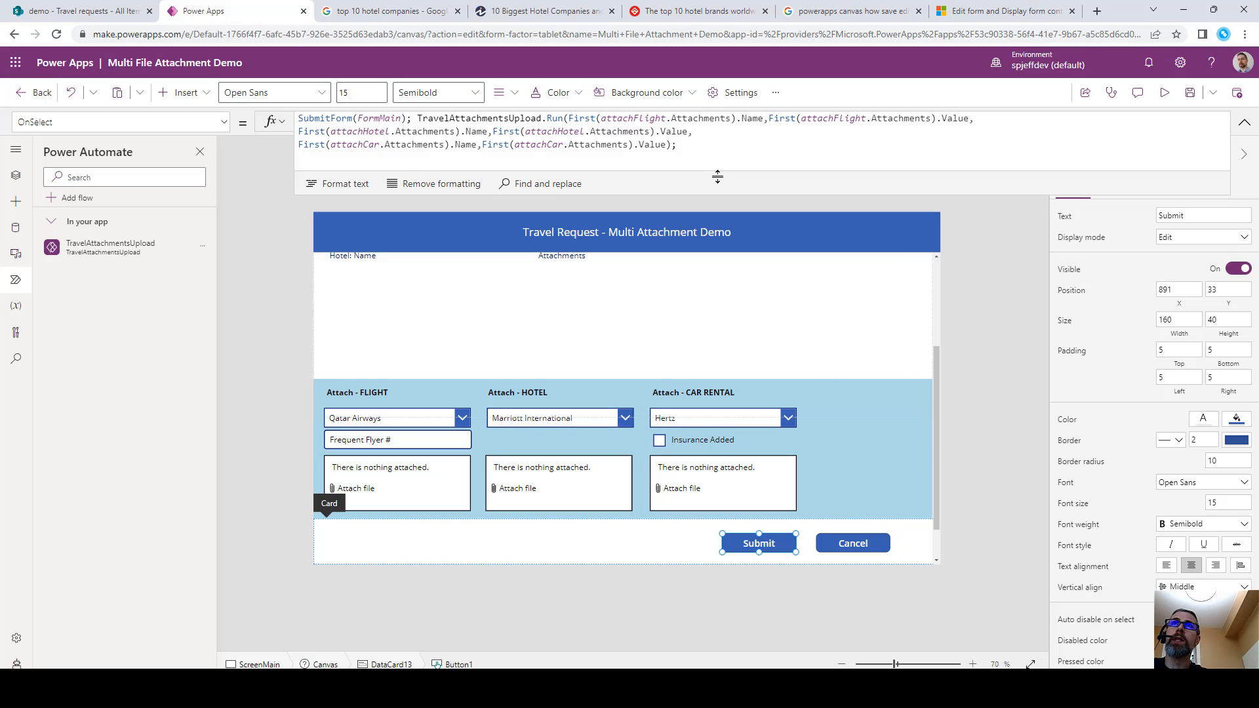
left_click(1190, 94)
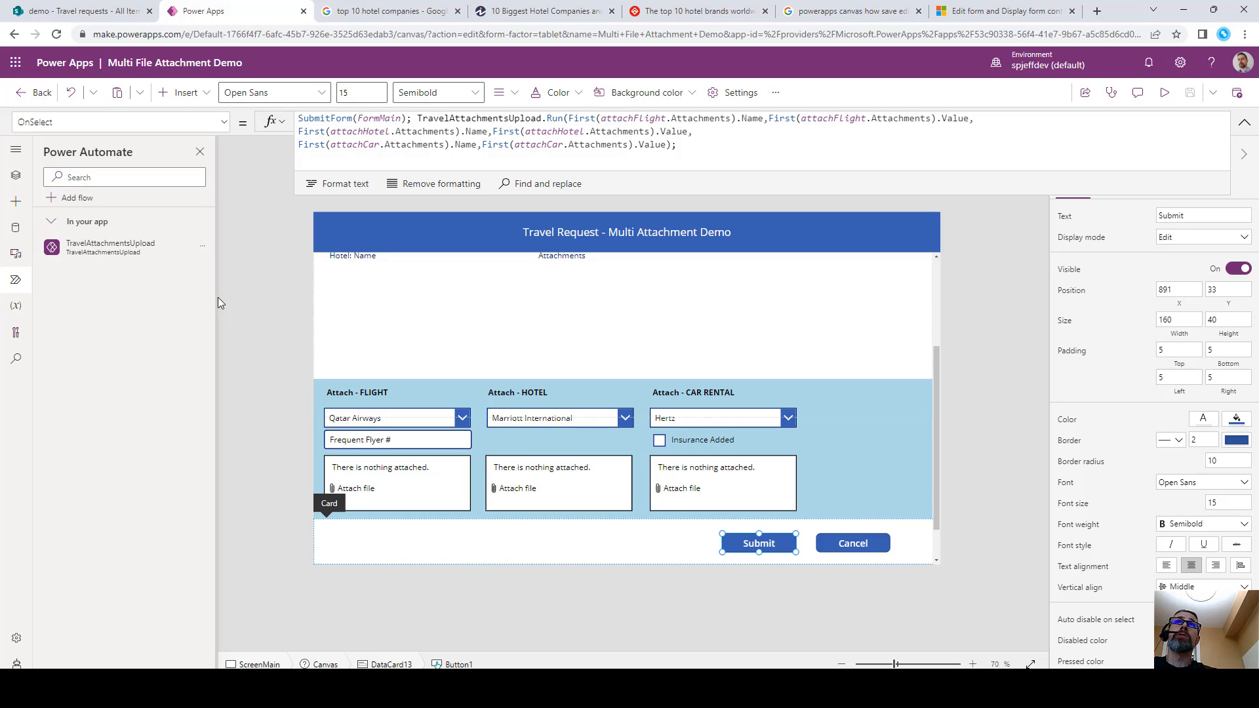
Preview the app and attach TRAVEL-Flight.pdf for the flight, TRAVEL-Hotel.pdf for the hotel and TRAVEL-Car.pdf for the car rental.
left_click(1239, 124)
left_click(945, 230)
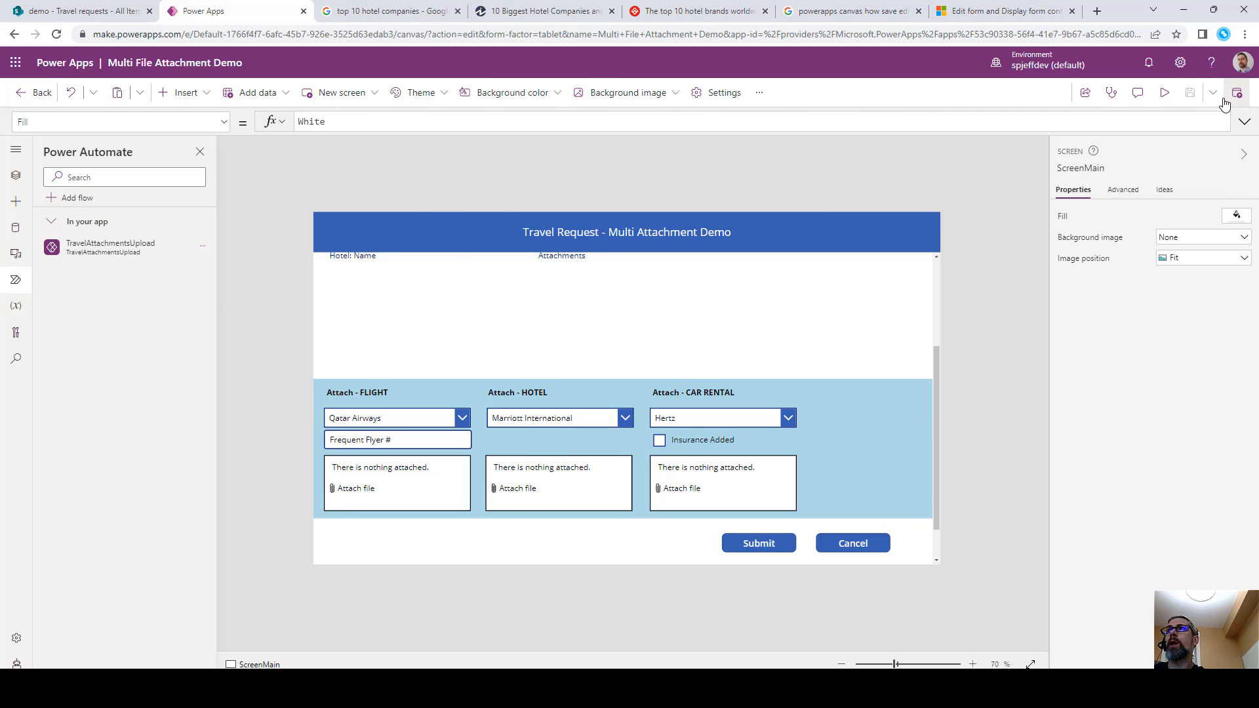
left_click(1165, 95)
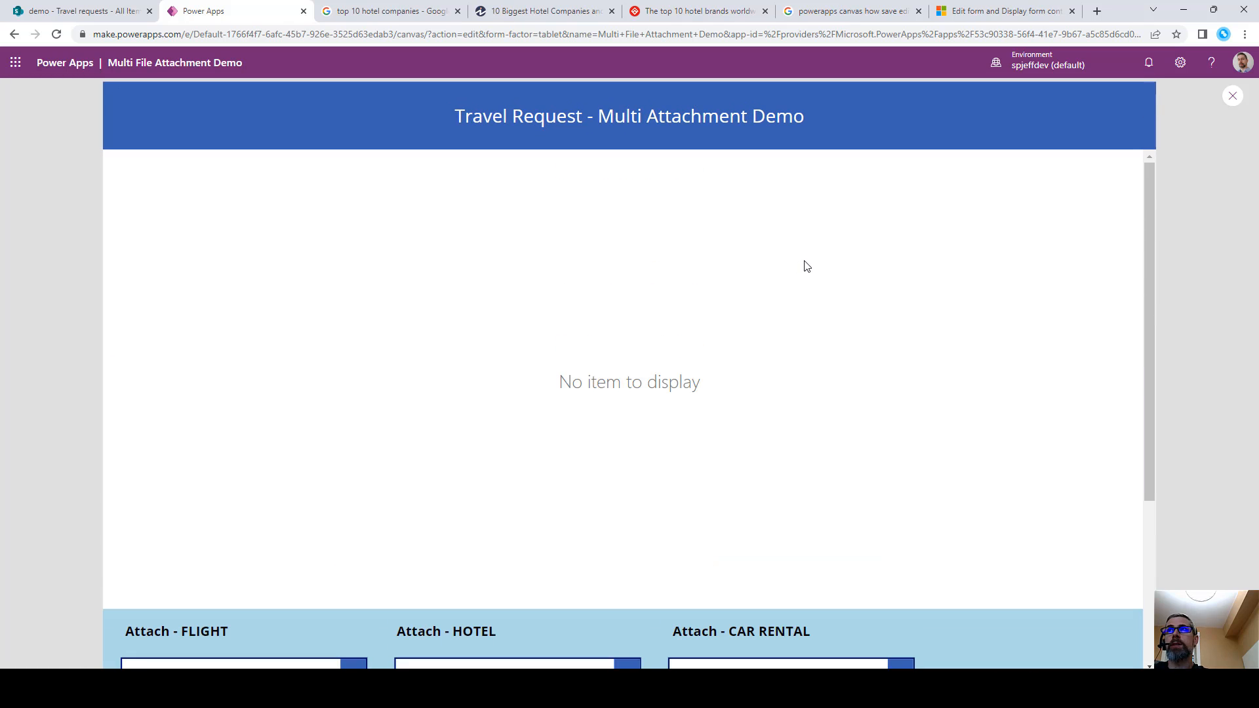
scroll(807, 265, "down", 3)
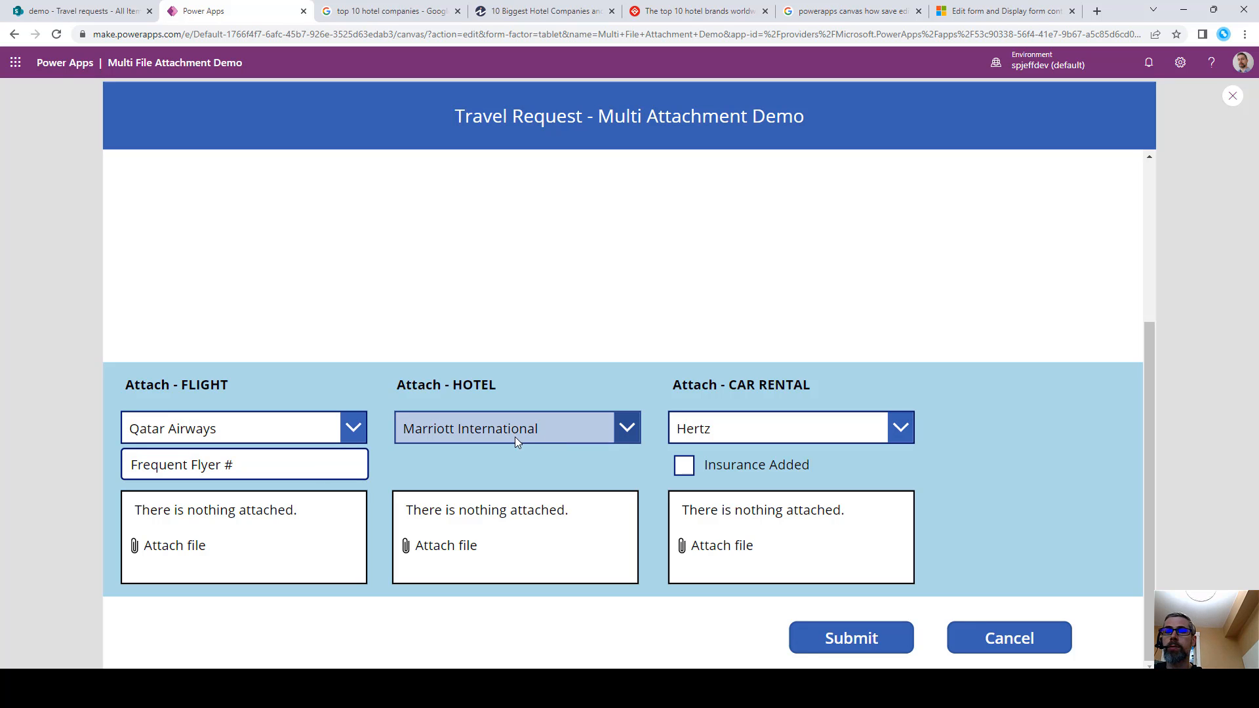
left_click(181, 547)
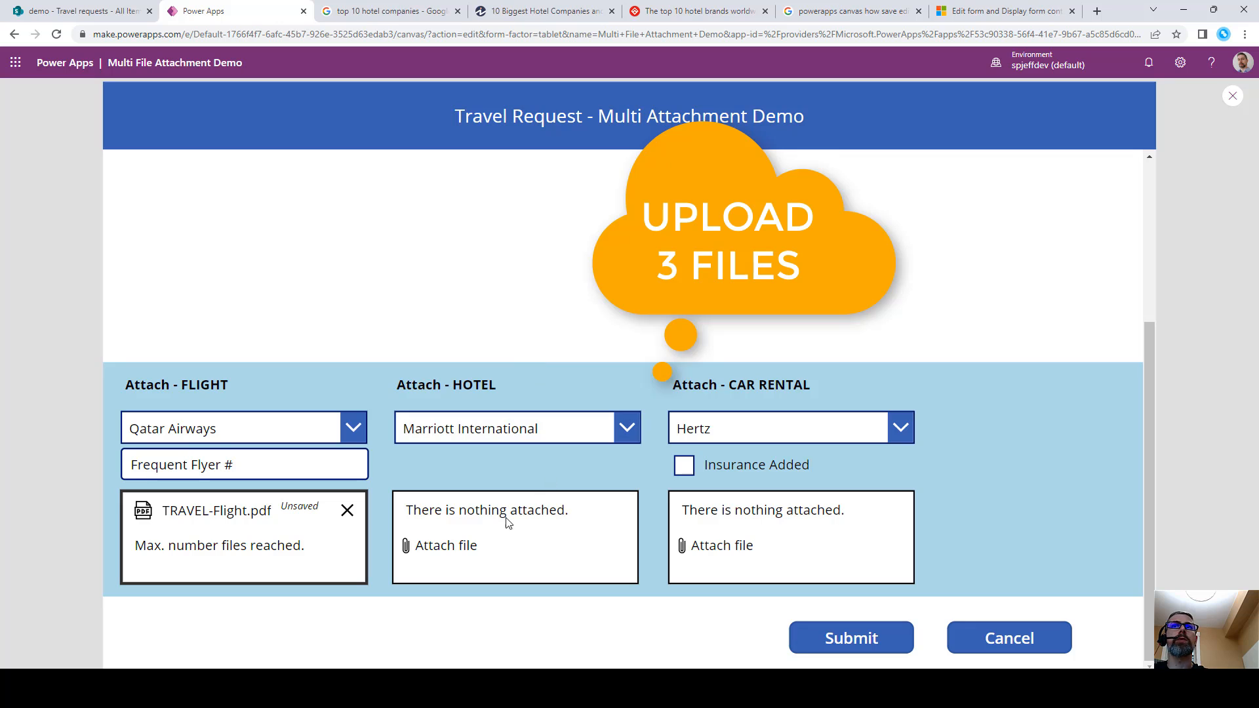
left_click(472, 549)
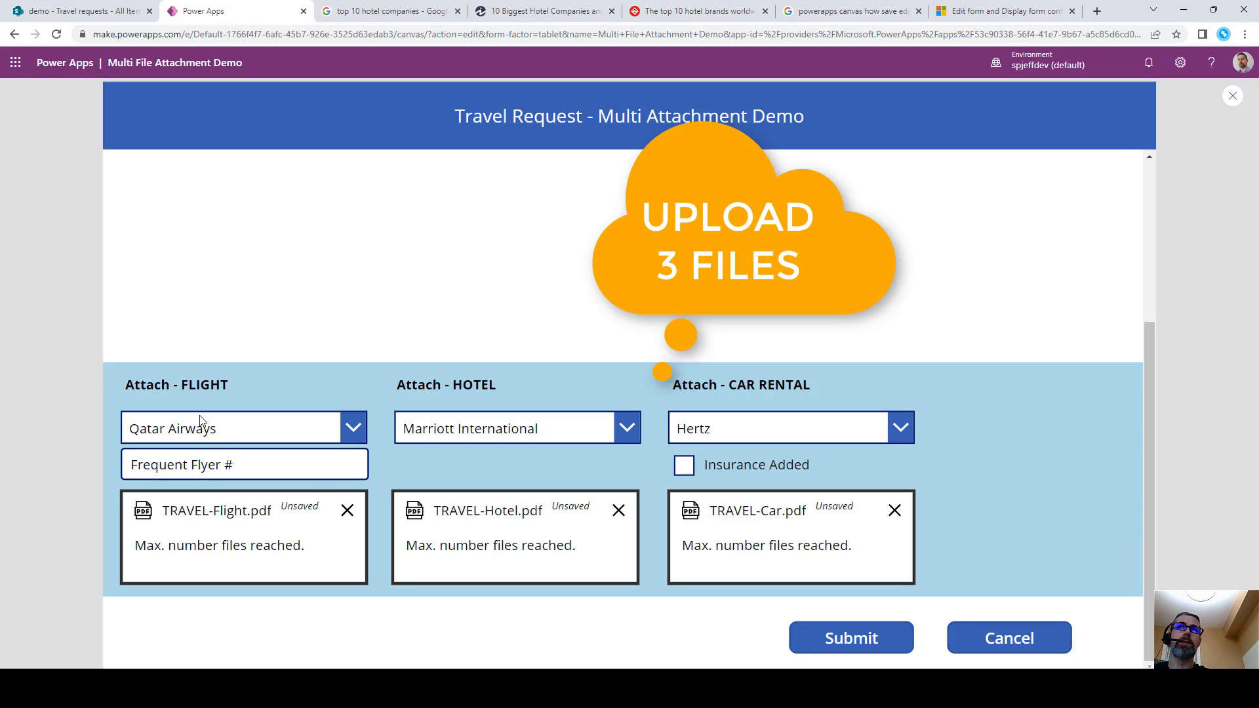
Choose Budget as the car rental company, Hilton Worldwide Holdings as the hotel and Emirates as the airline.
left_click(733, 429)
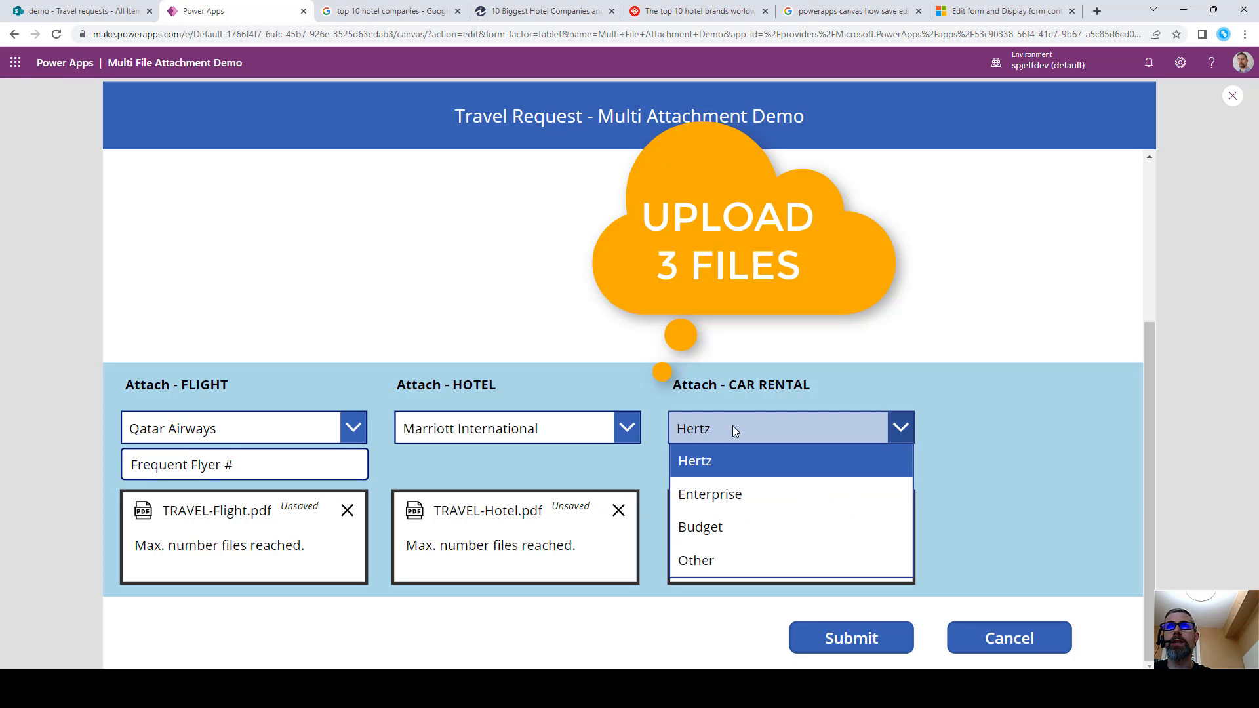
left_click(746, 529)
left_click(505, 435)
left_click(507, 497)
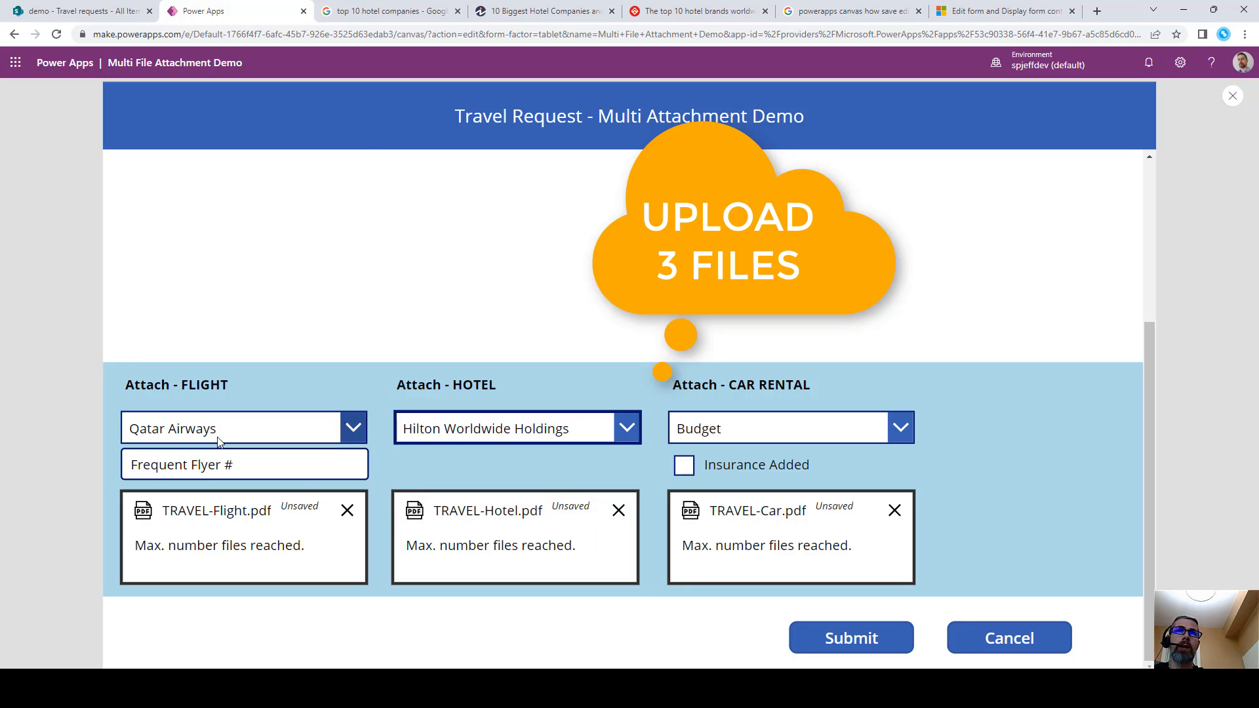
left_click(218, 427)
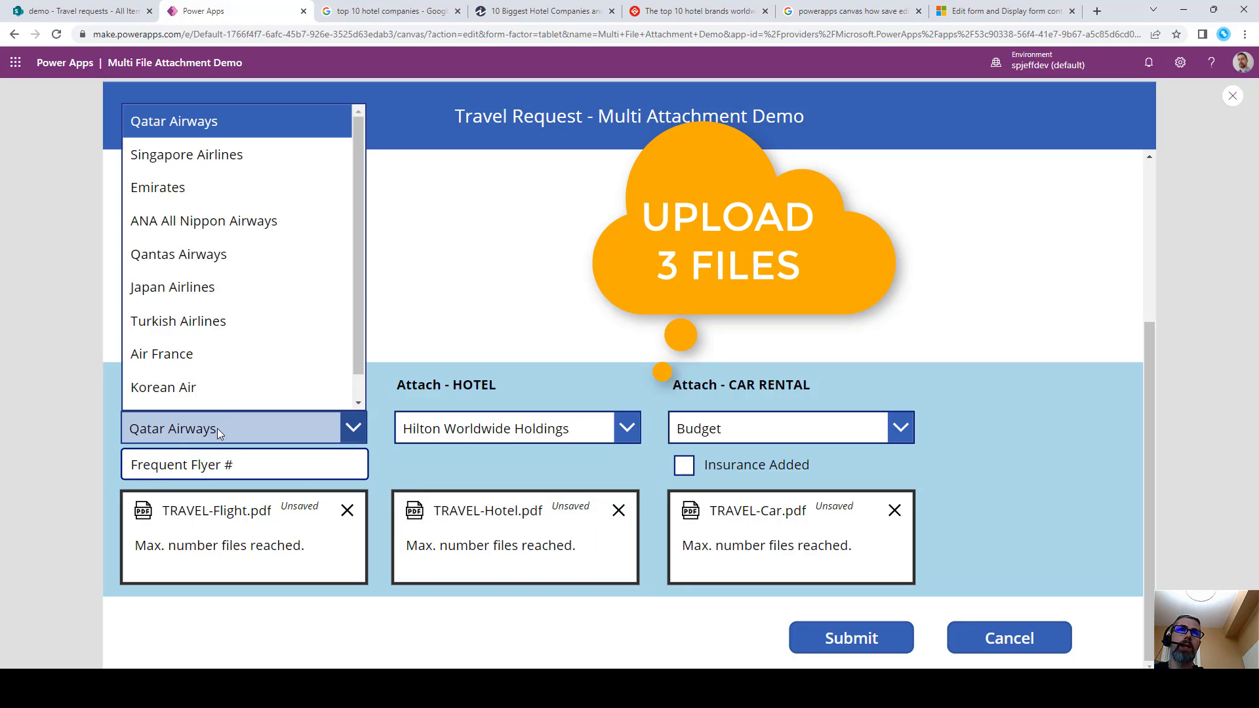
left_click(214, 191)
Enter the frequent flyer number, mark Insurance Added and submit the travel request.
left_click(252, 464)
type("123456")
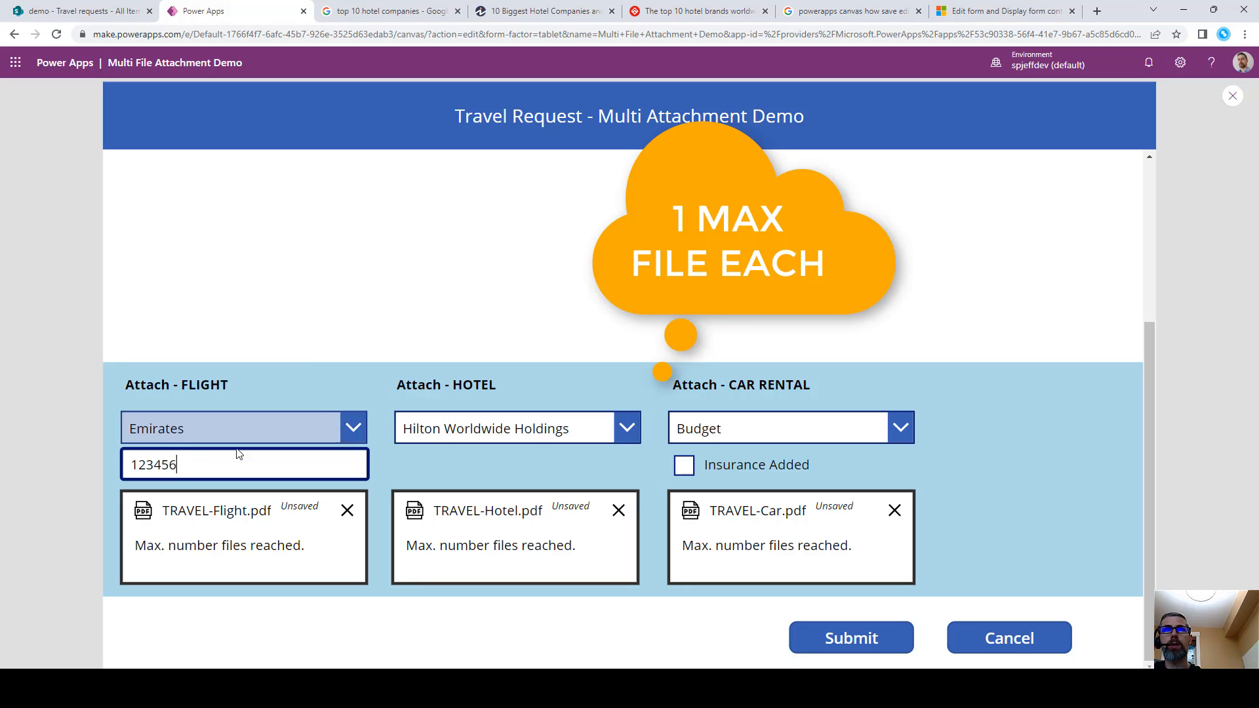
left_click(389, 347)
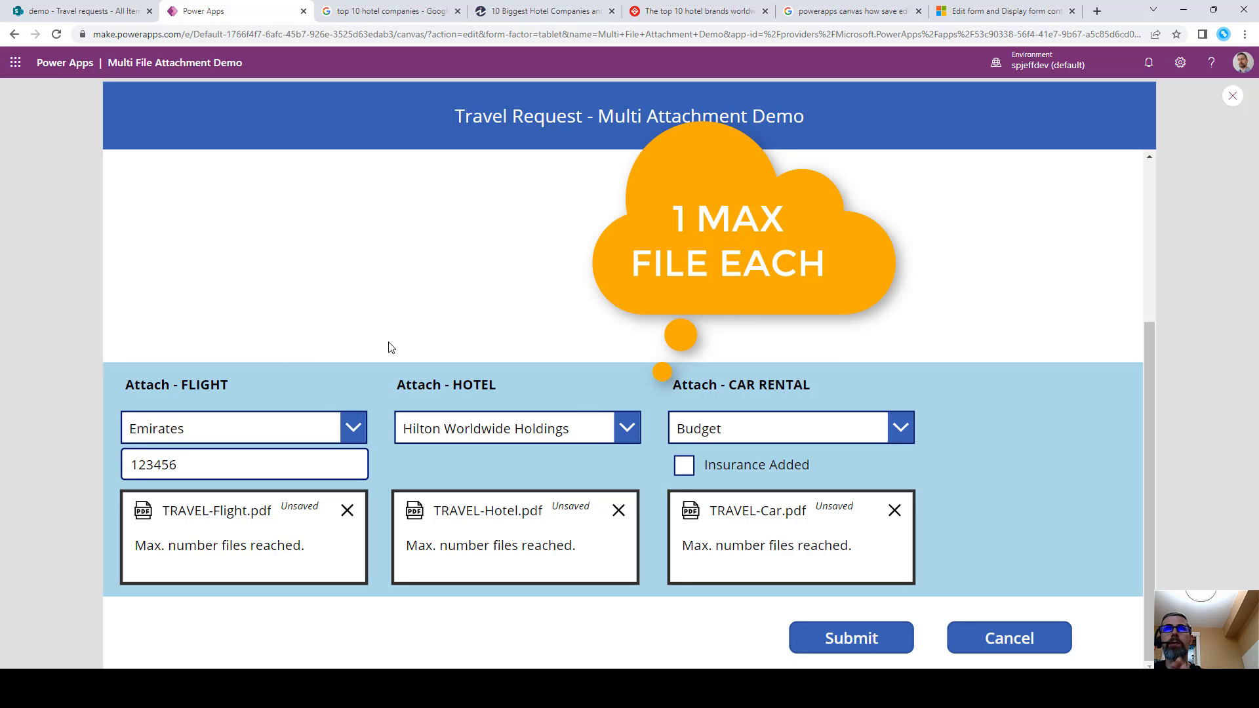
left_click(684, 465)
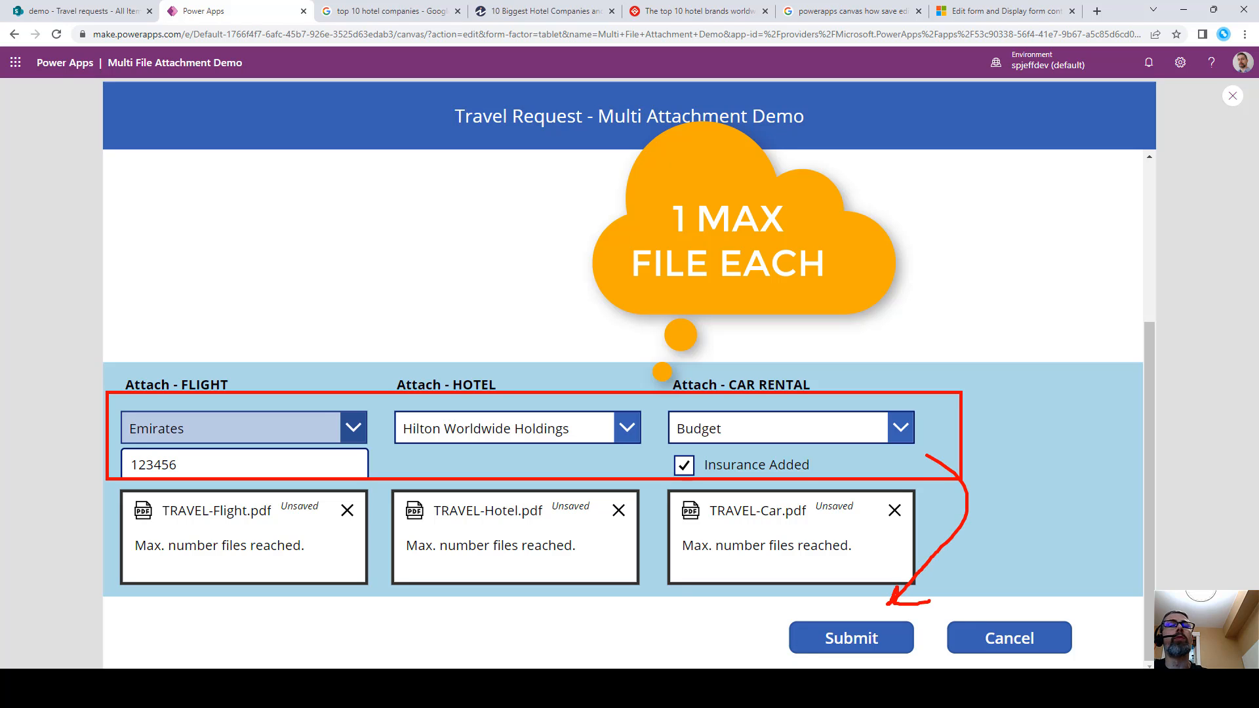
left_click(888, 637)
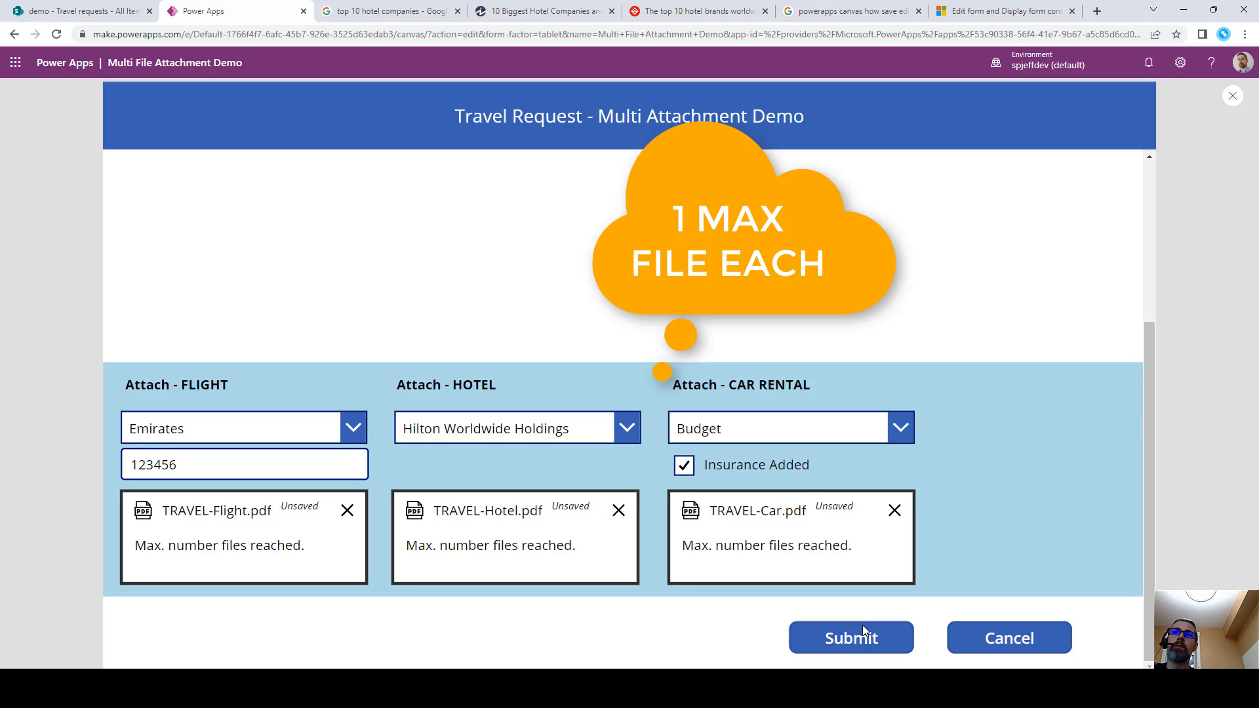
Switch to the SharePoint demo site, dismiss the new item form and check the uploaded travel files in the Documents library.
left_click(109, 20)
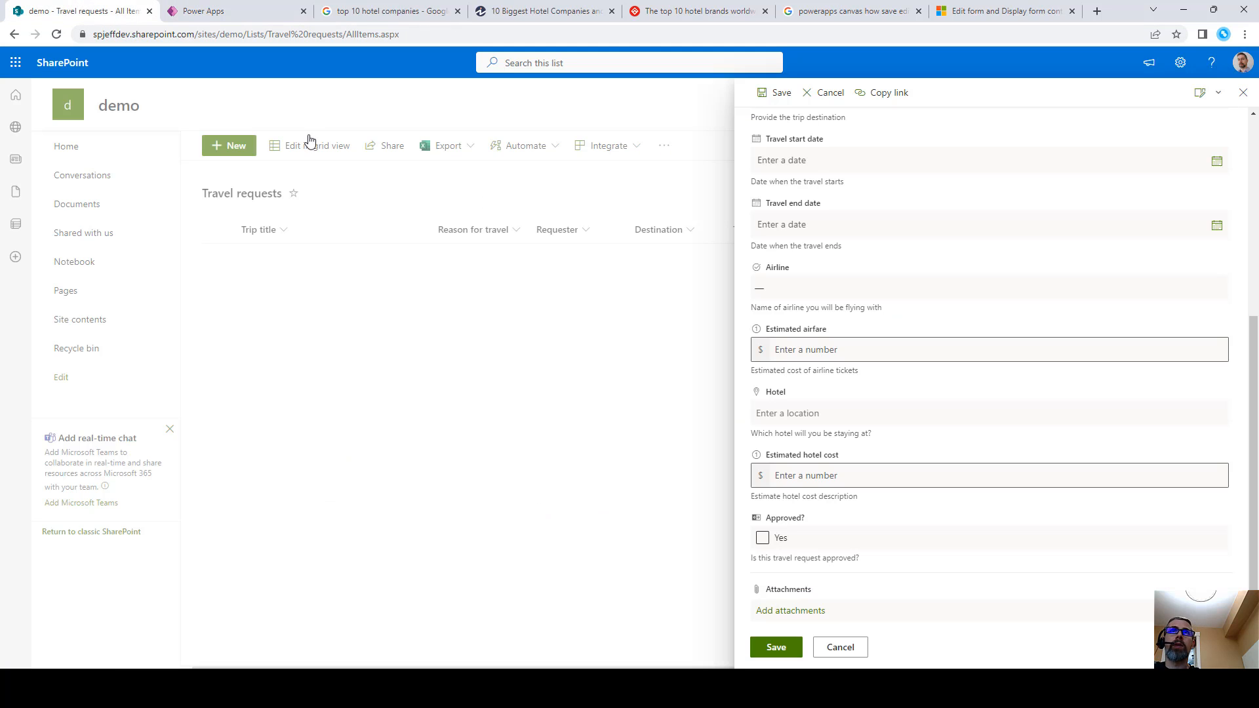
left_click(1243, 92)
left_click(82, 204)
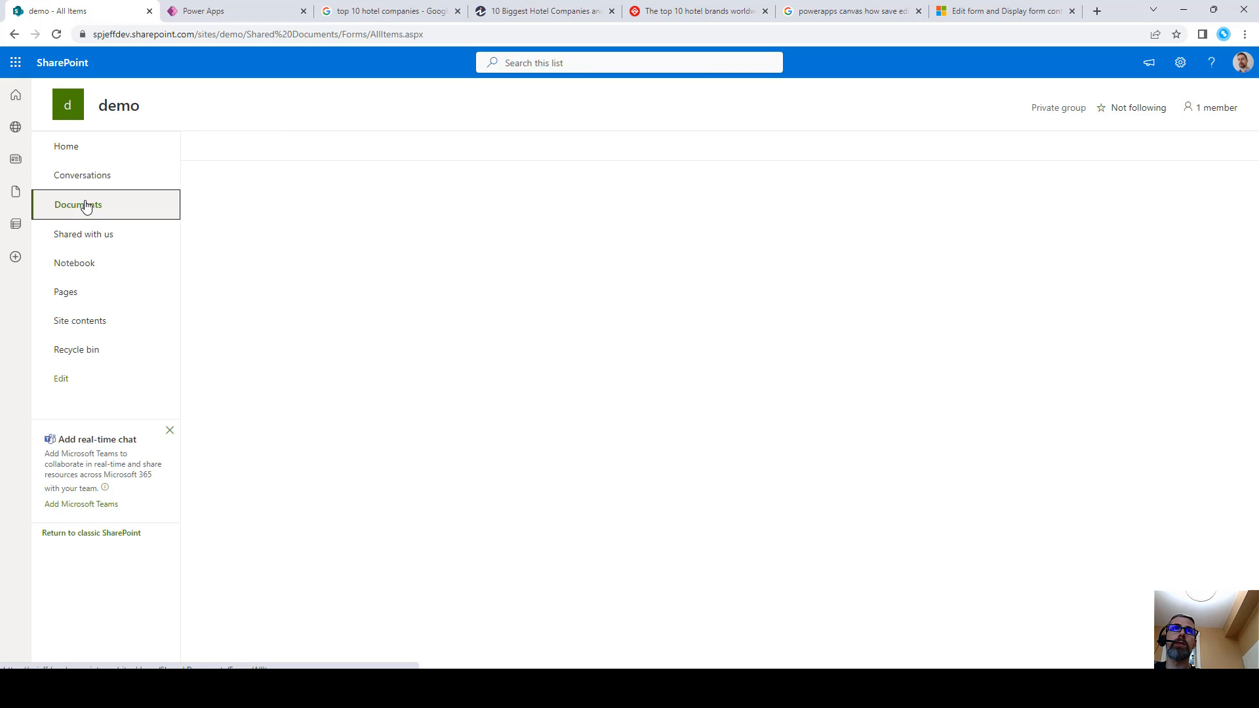
left_click(218, 229)
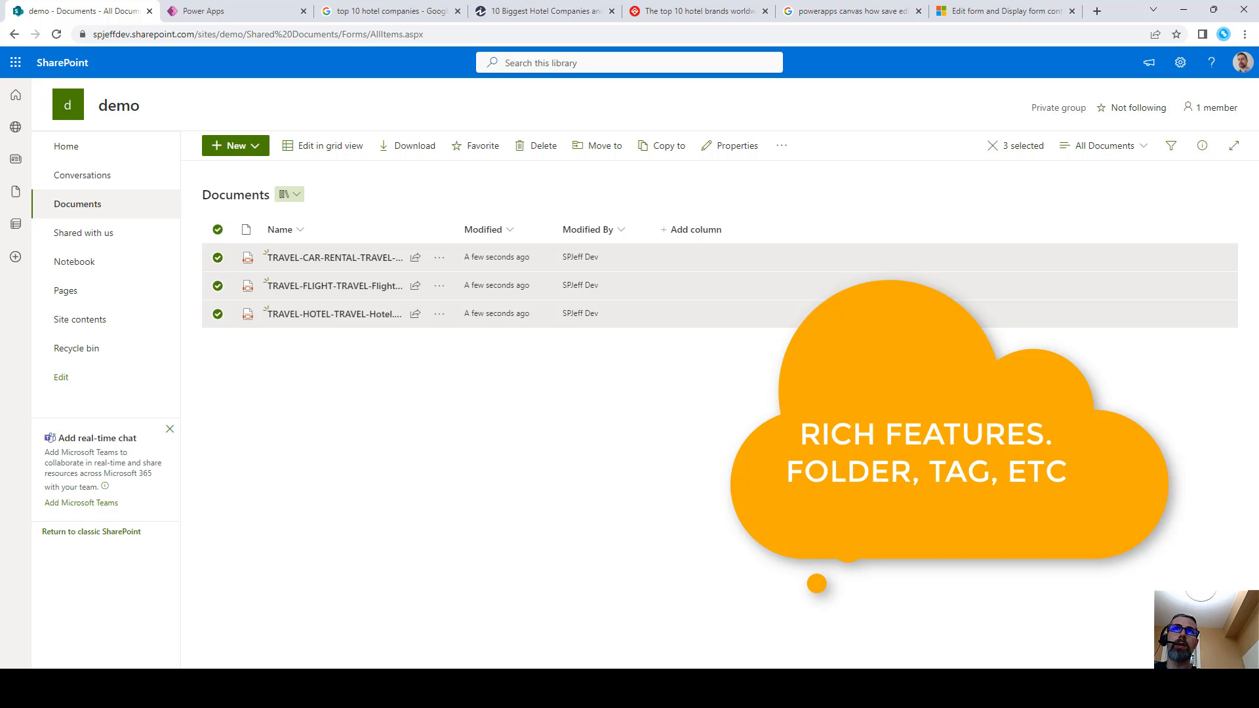
left_click_drag(250, 234, 427, 335)
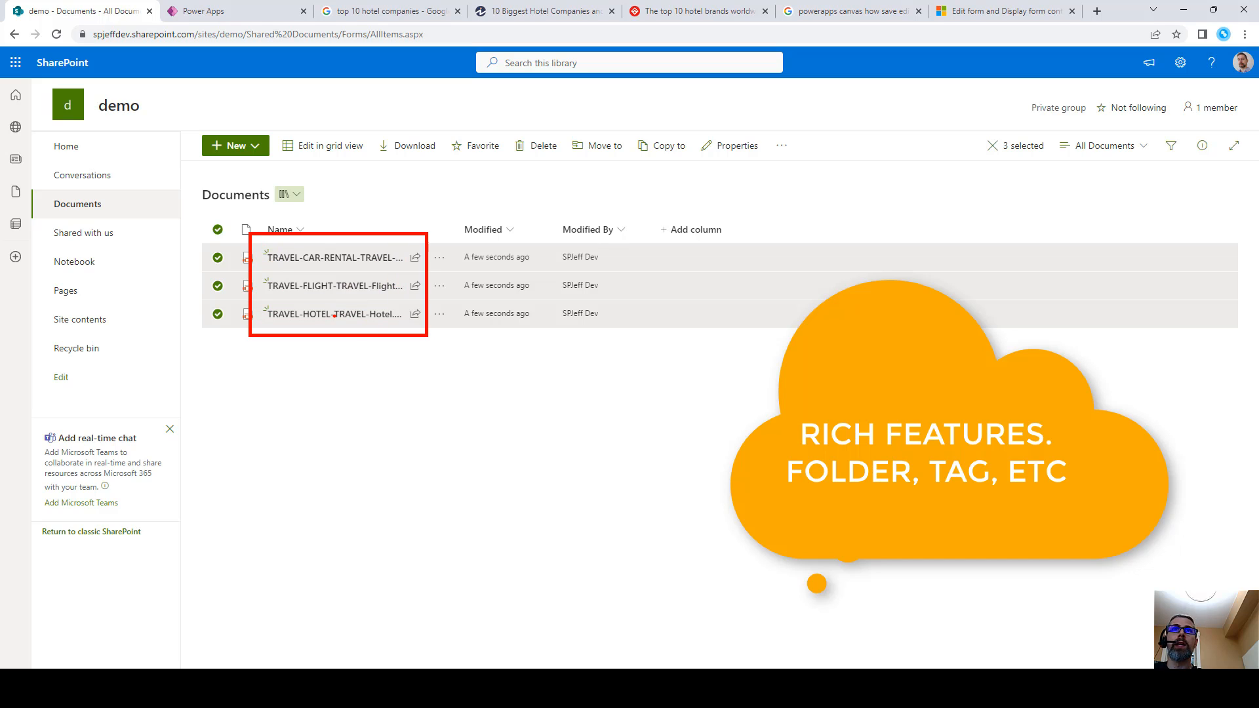
left_click_drag(330, 319, 364, 354)
left_click_drag(322, 290, 355, 324)
left_click_drag(316, 265, 346, 313)
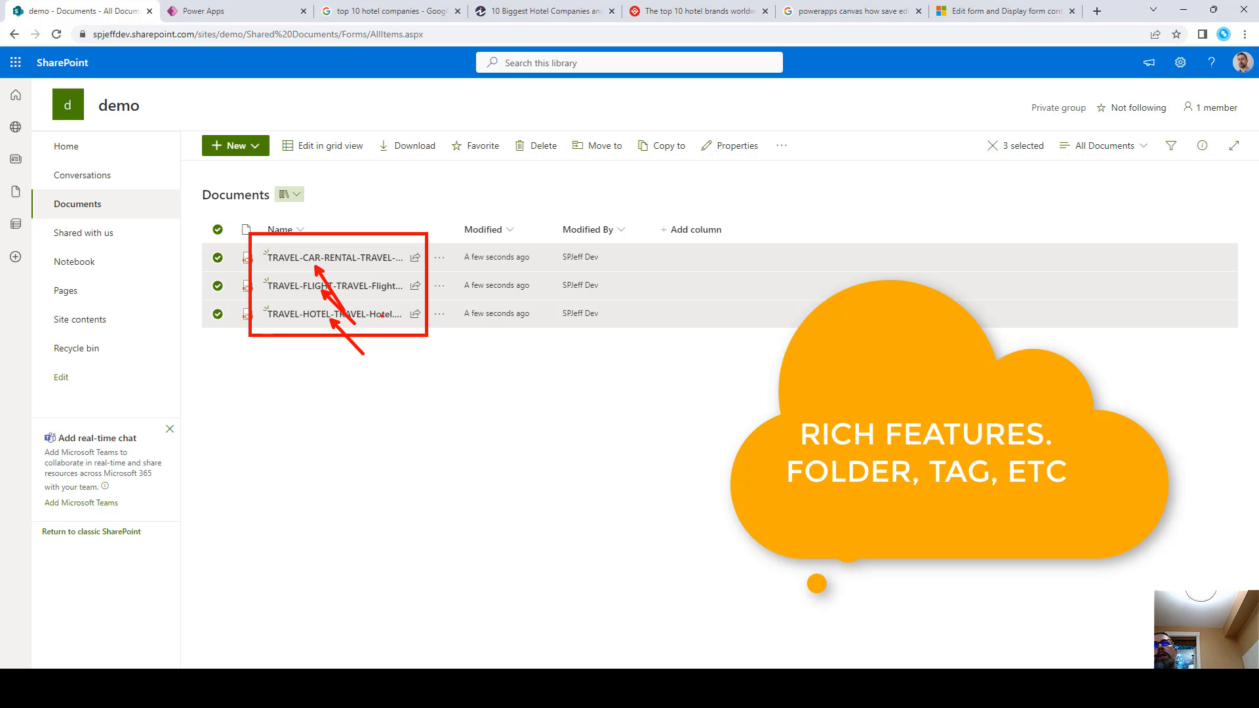
key("Escape")
Return to Power Apps, leave the app preview and open the TravelAttachmentsUpload flow for editing.
left_click(258, 18)
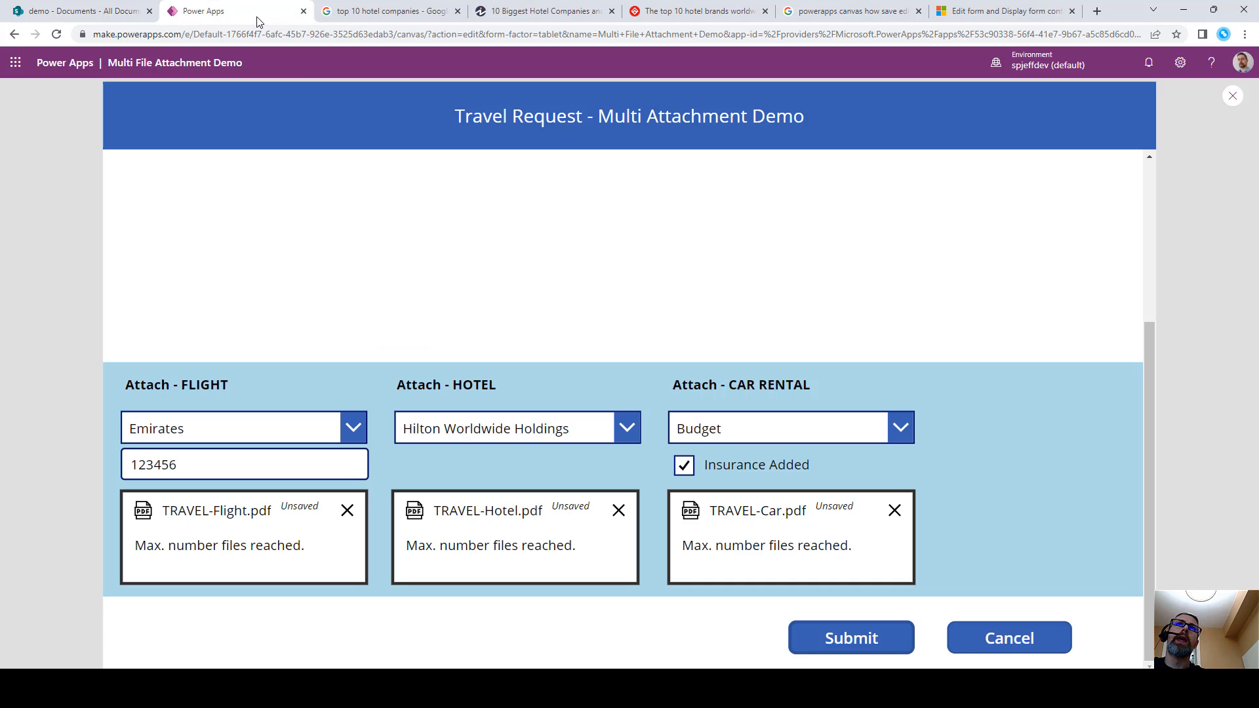
left_click(1232, 97)
left_click(762, 433)
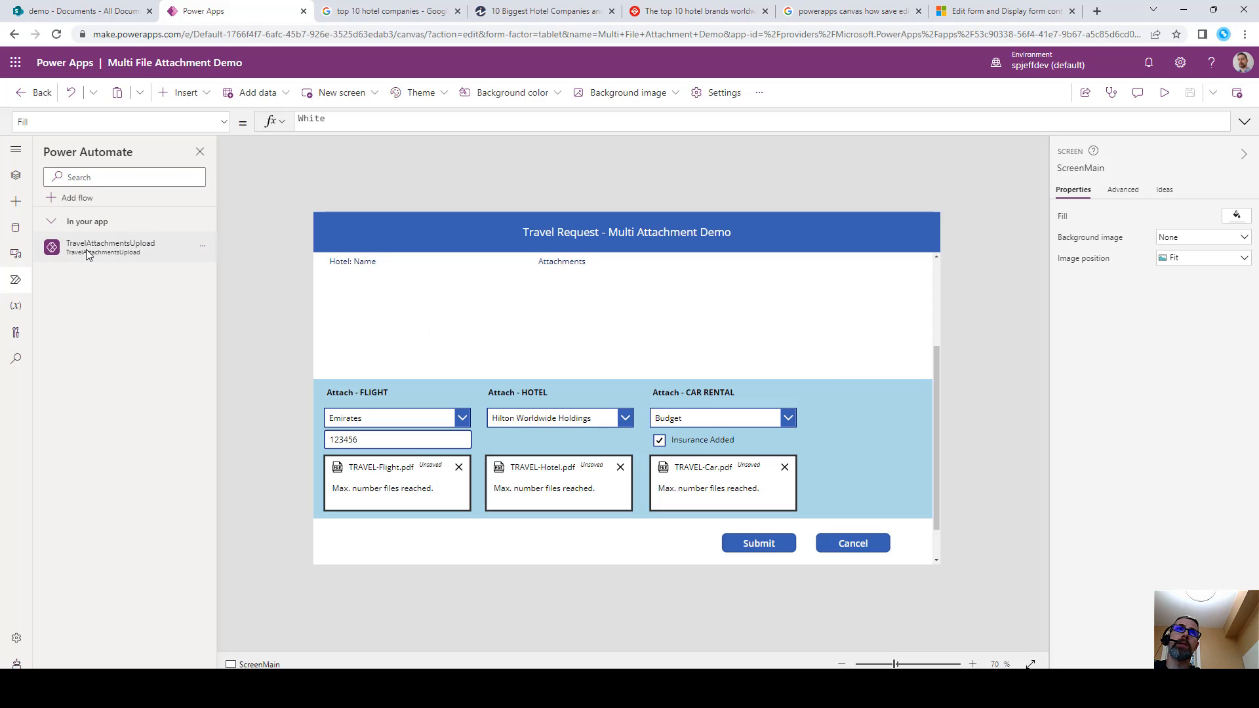
left_click(202, 245)
left_click(219, 269)
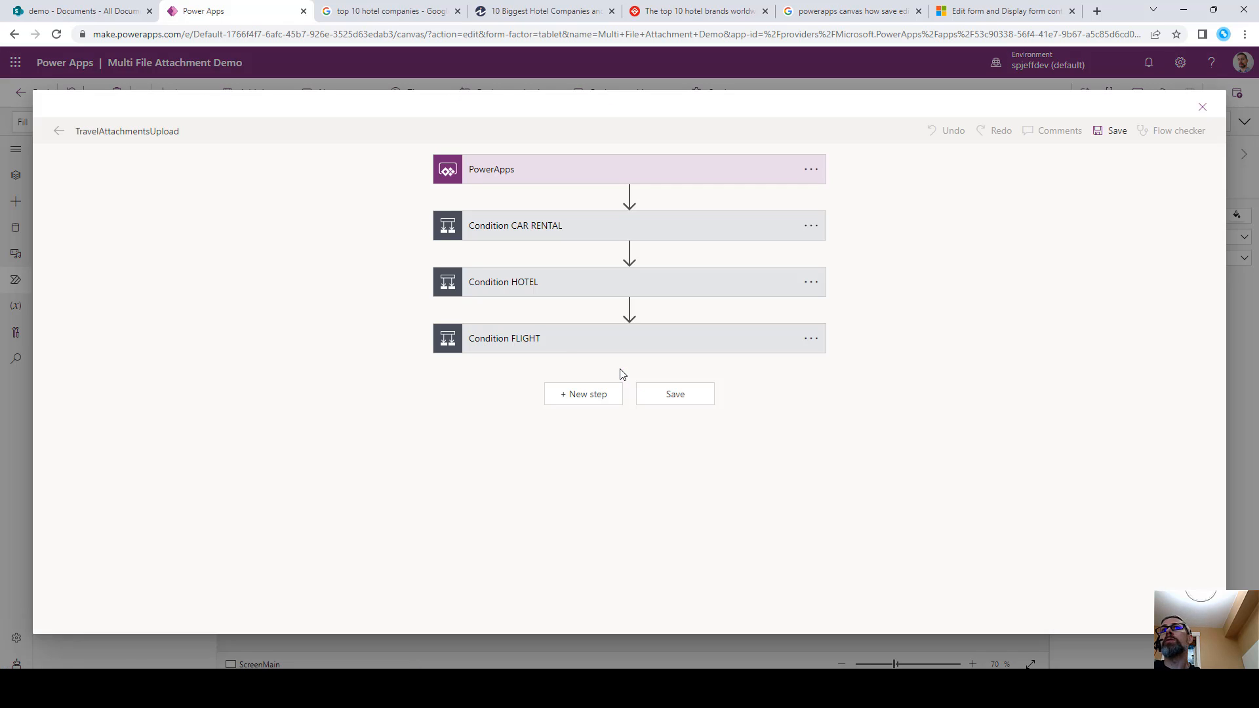
Expand the CAR RENTAL, HOTEL and FLIGHT conditions and their create-file actions to examine the SharePoint folder path, file name and file content settings.
left_click(570, 283)
left_click(489, 235)
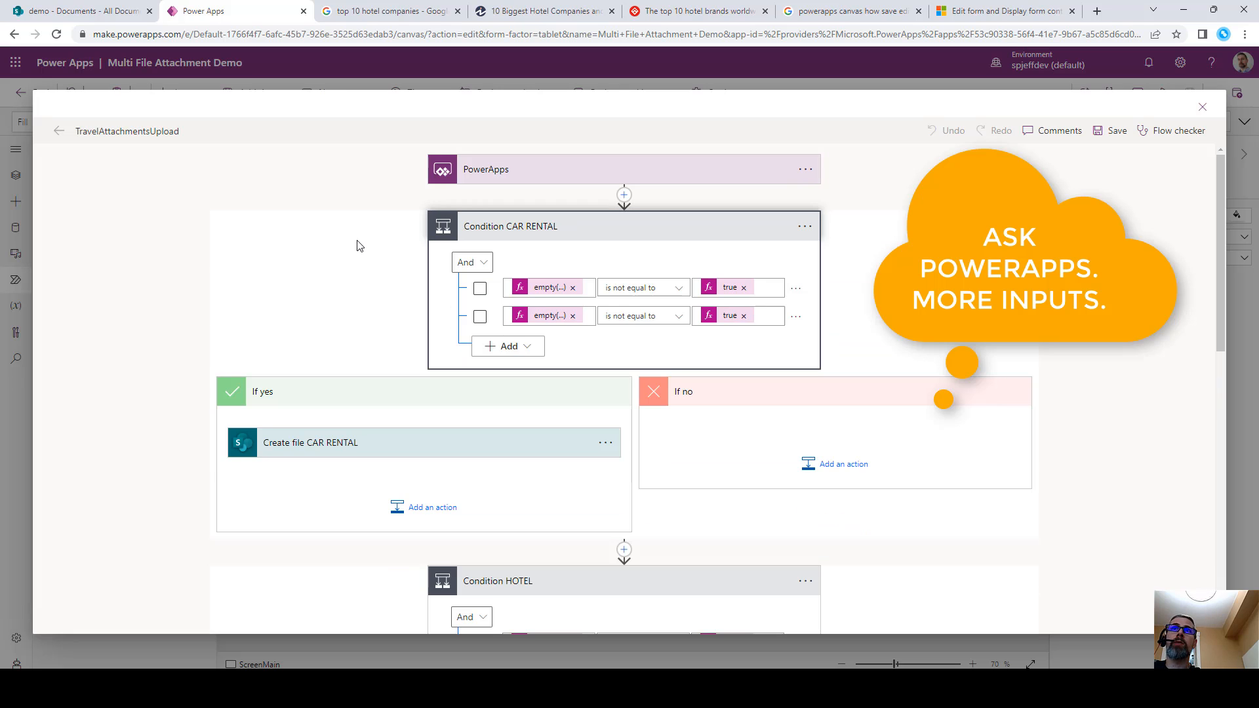
scroll(496, 316, "down", 9)
left_click(380, 563)
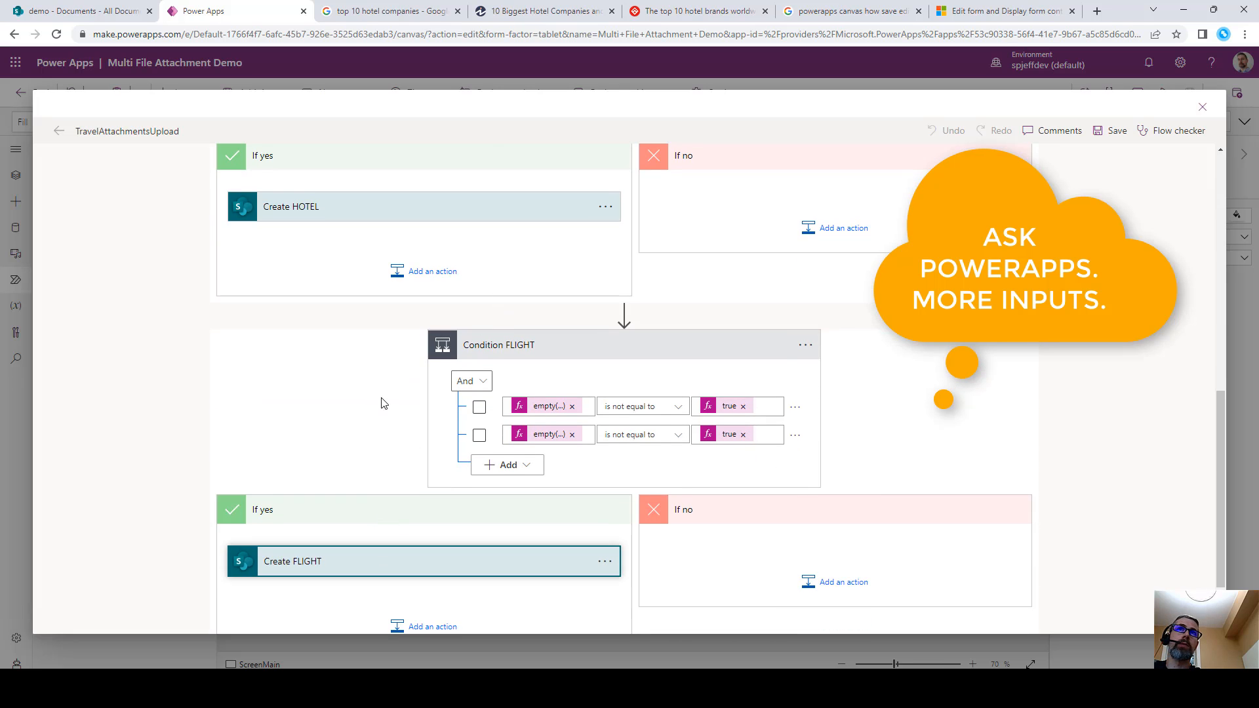
scroll(388, 394, "up", 5)
left_click(393, 342)
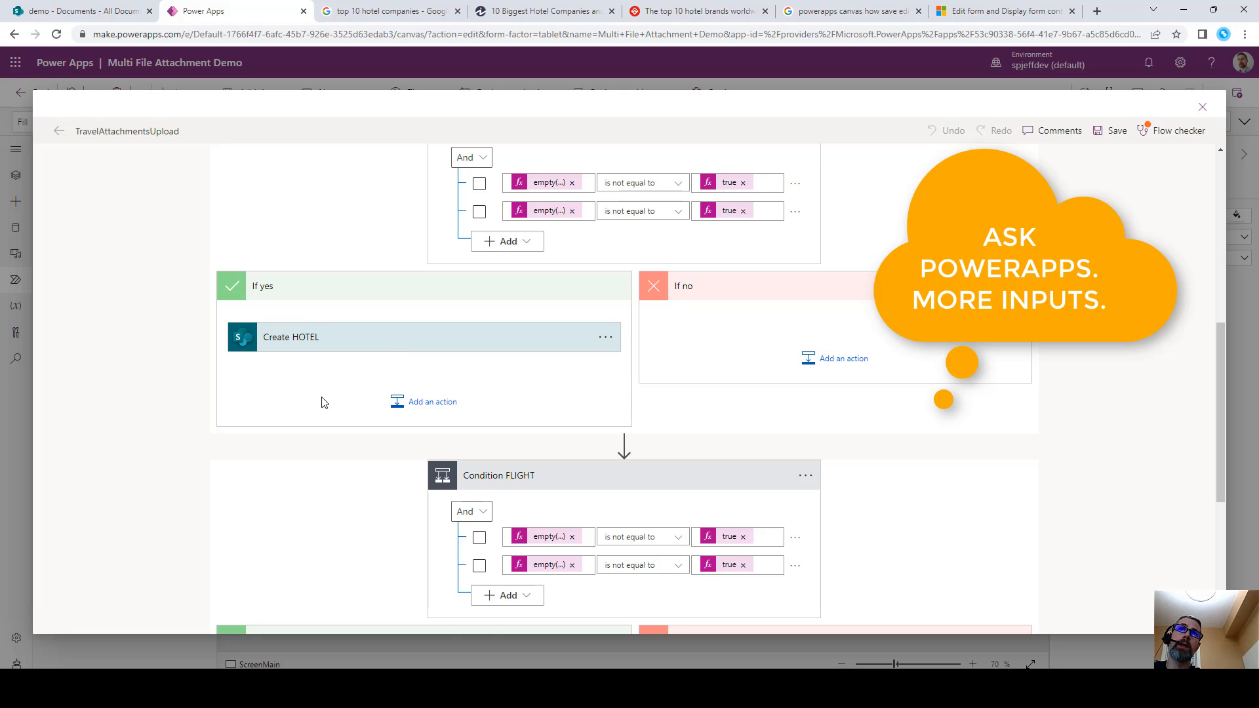
scroll(321, 396, "up", 6)
left_click(384, 321)
scroll(380, 438, "down", 10)
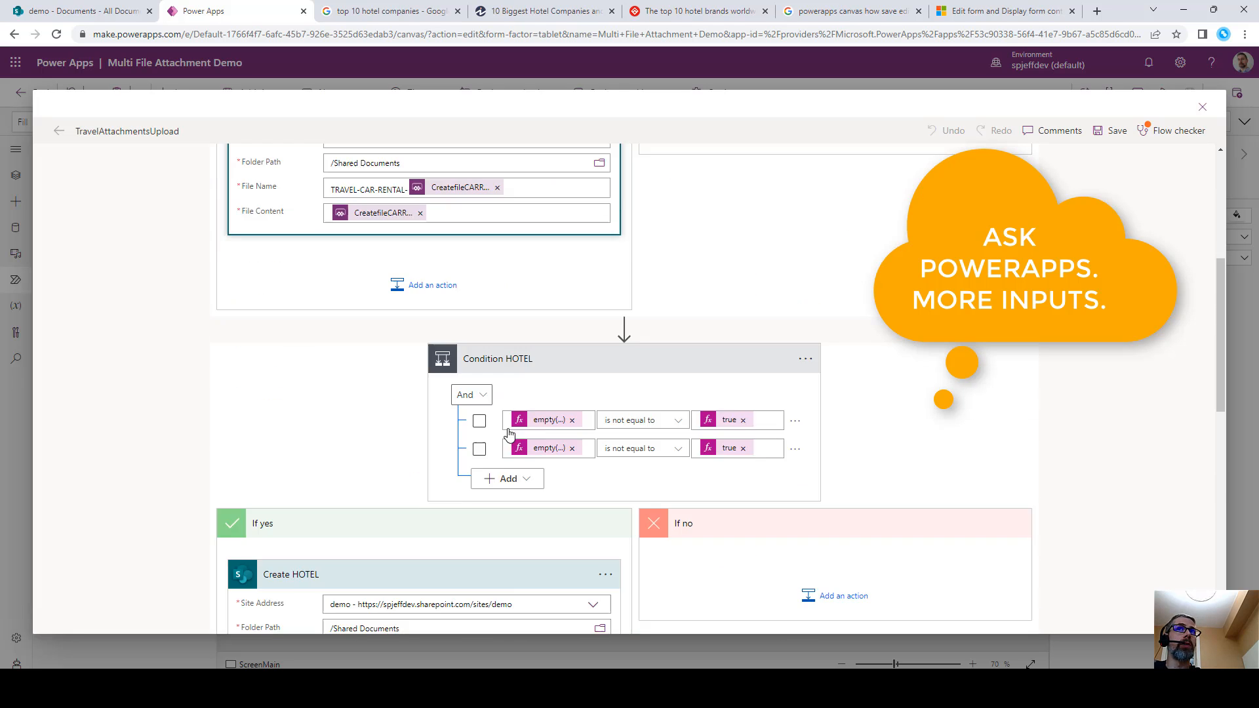
scroll(553, 453, "up", 10)
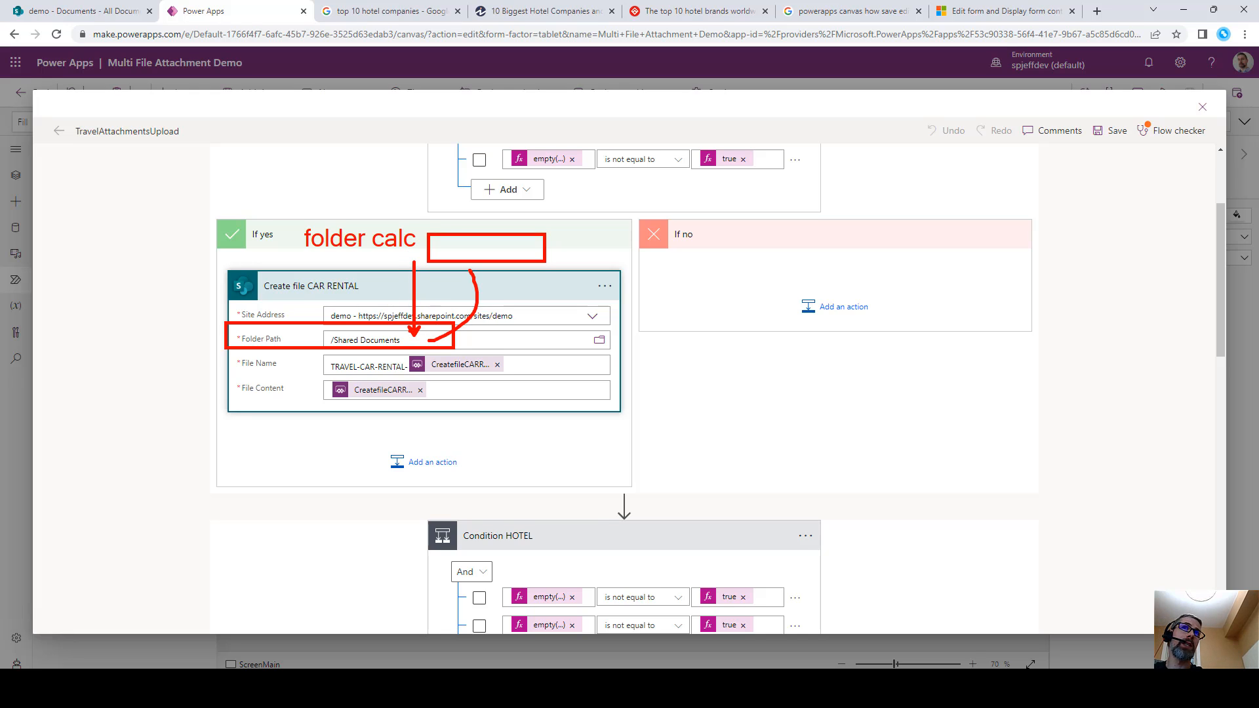
Annotate the car rental file name prefix with a box, an arrow and the note "standard file name", and clear the screen annotations.
mouse_move(318, 355)
left_mouse_down()
mouse_move(402, 379)
mouse_move(349, 443)
left_mouse_up()
type("tstandard file name")
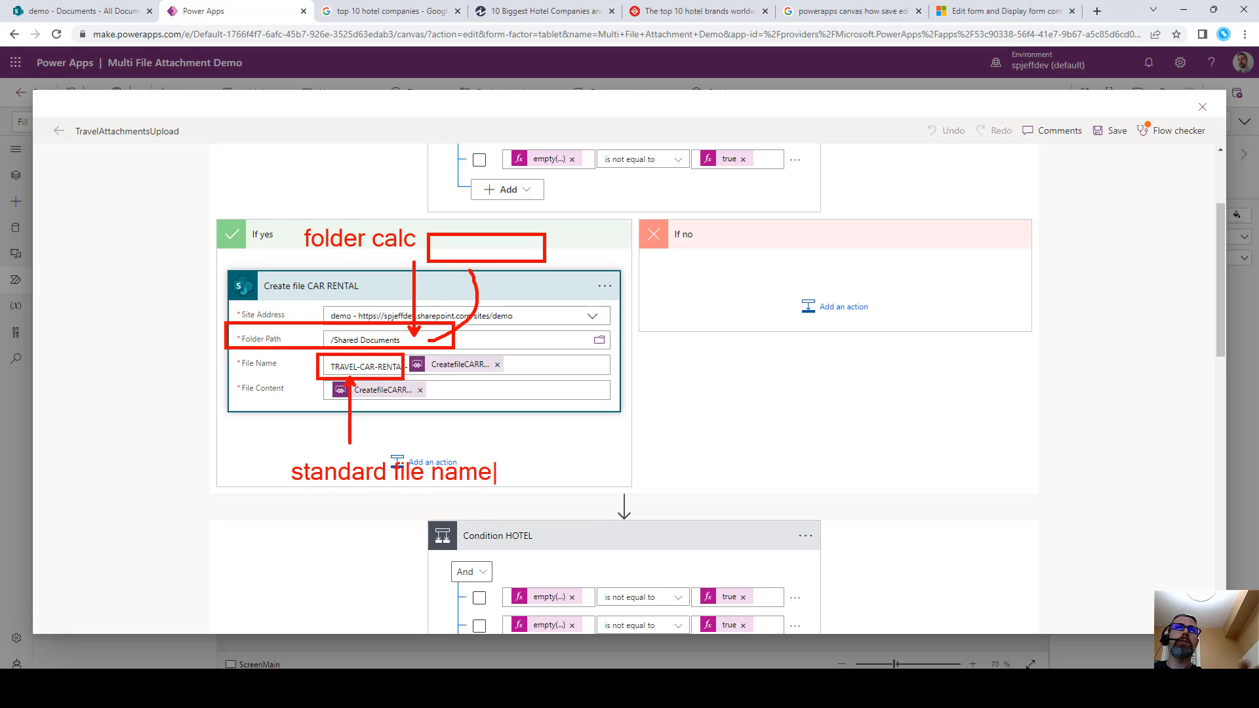
key("Escape")
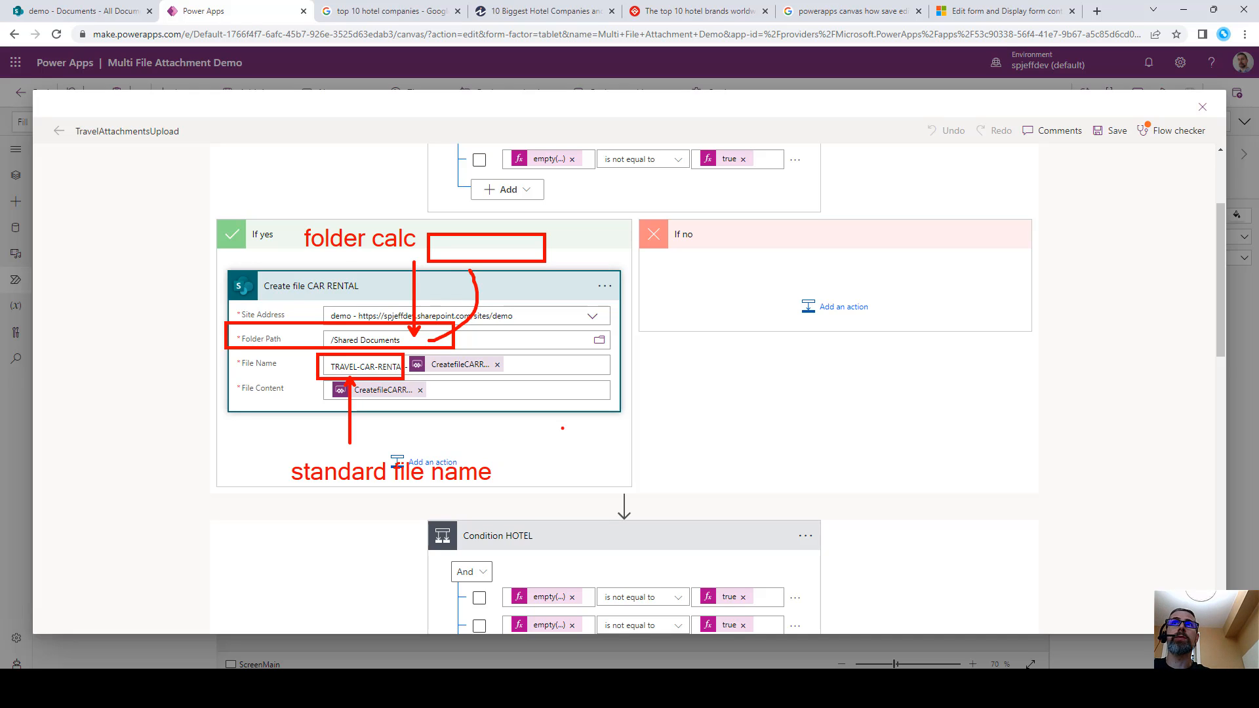
key("Escape")
Close the flow editor and switch to the demo site's Documents library in SharePoint.
left_click(1203, 107)
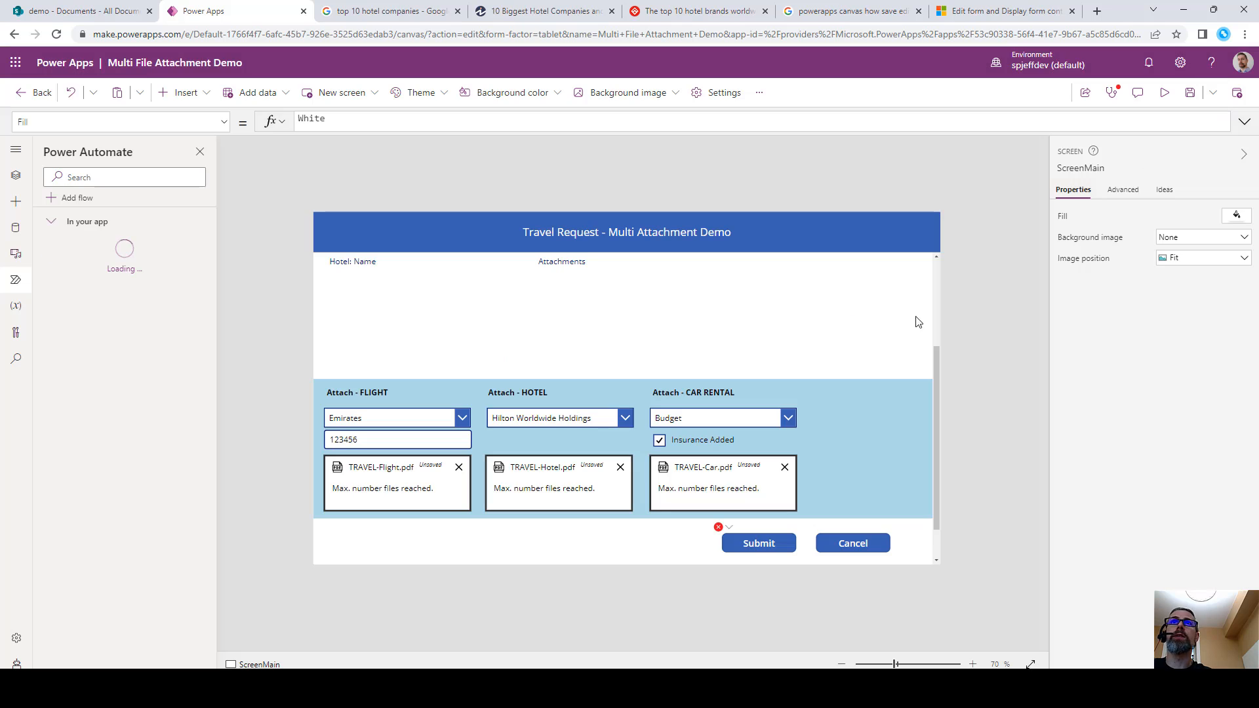
left_click(94, 18)
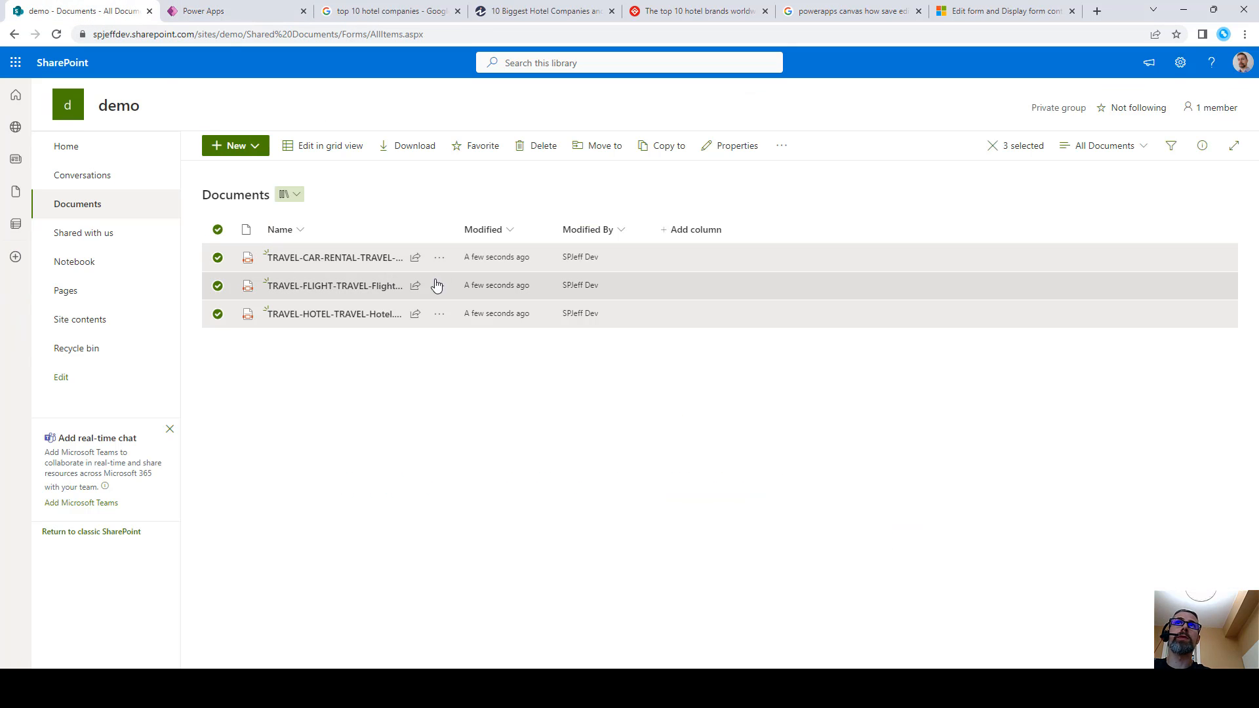
Draw four annotation boxes for extra columns beside the file list and circle the All Documents view selector.
key("ctrl+2")
left_click_drag(650, 209, 763, 350)
left_click_drag(790, 197, 859, 339)
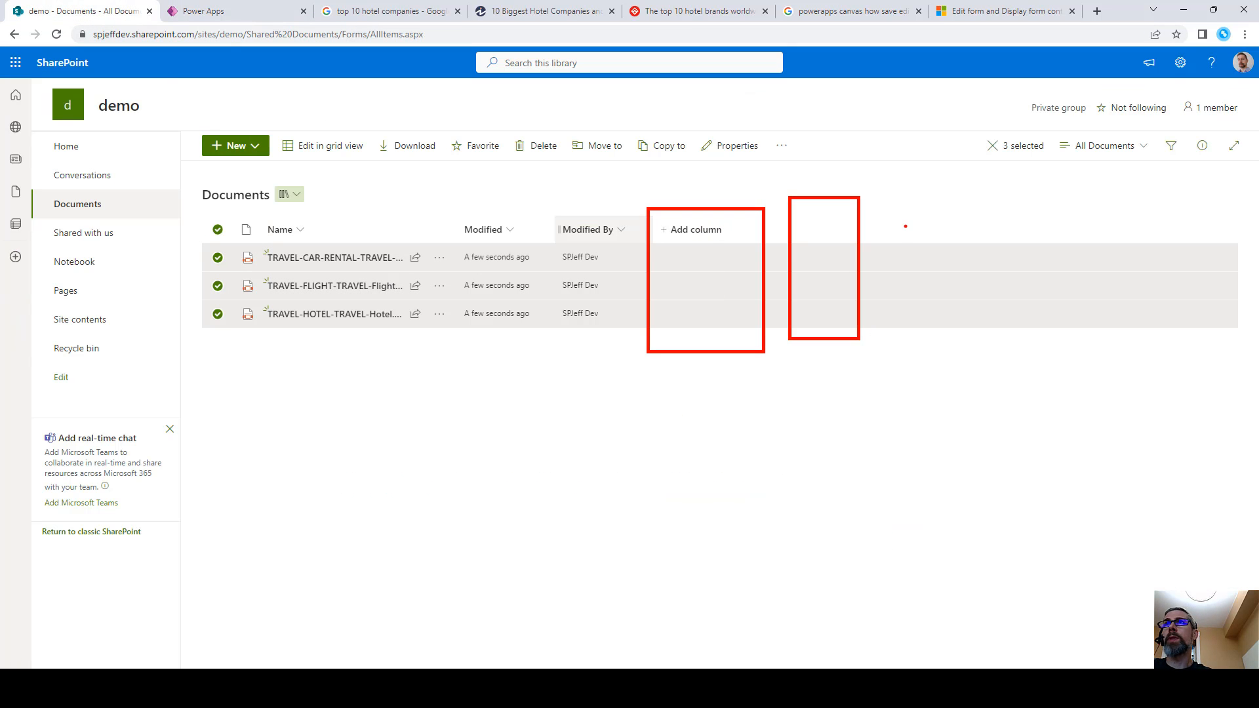
left_click_drag(894, 205, 980, 369)
left_click_drag(1006, 227, 1136, 389)
left_click_drag(1155, 190, 1052, 198)
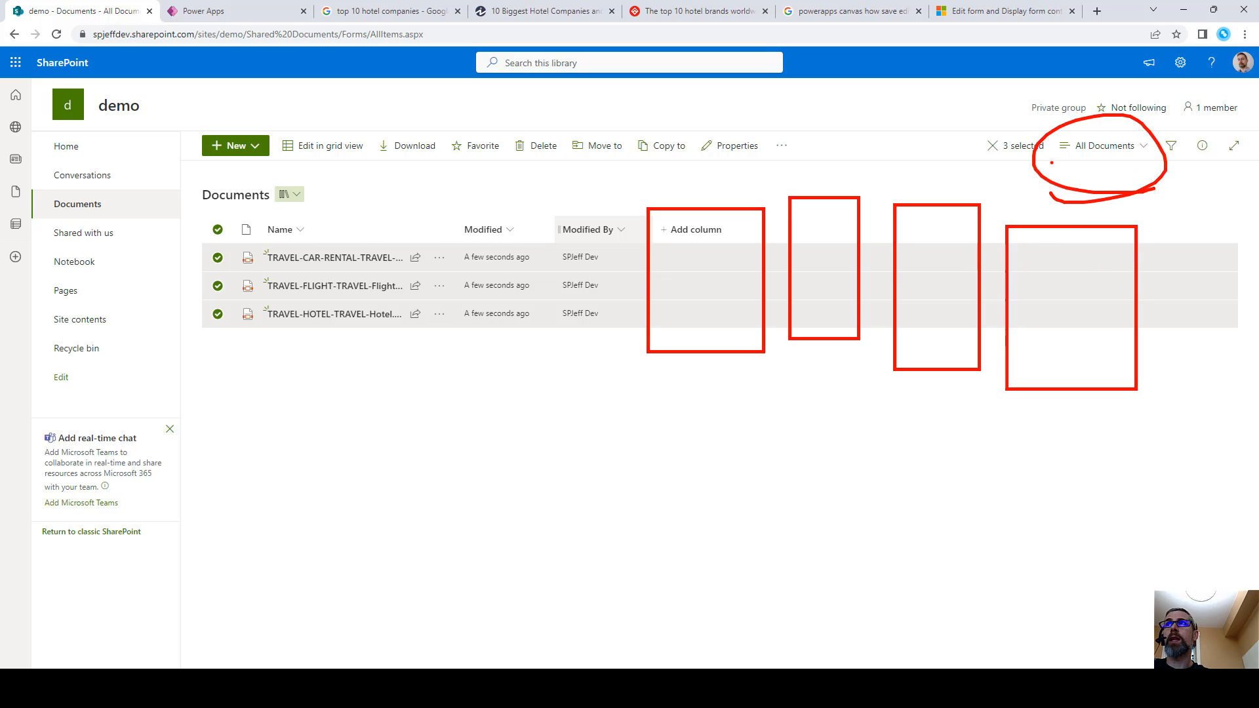
Draw an arrow to the All Documents view selector, add the notes "metadata cols" and "view", and clear the screen annotations.
left_click_drag(920, 111, 1075, 147)
type("me")
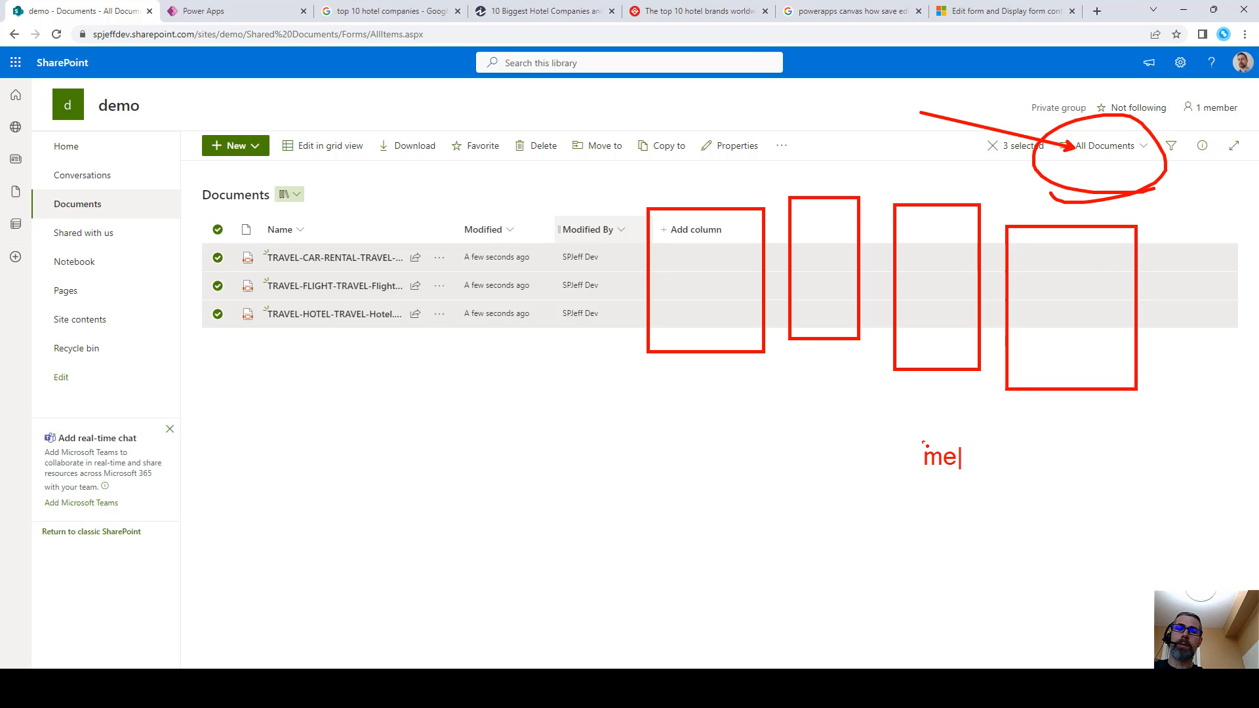
type("tadata cols")
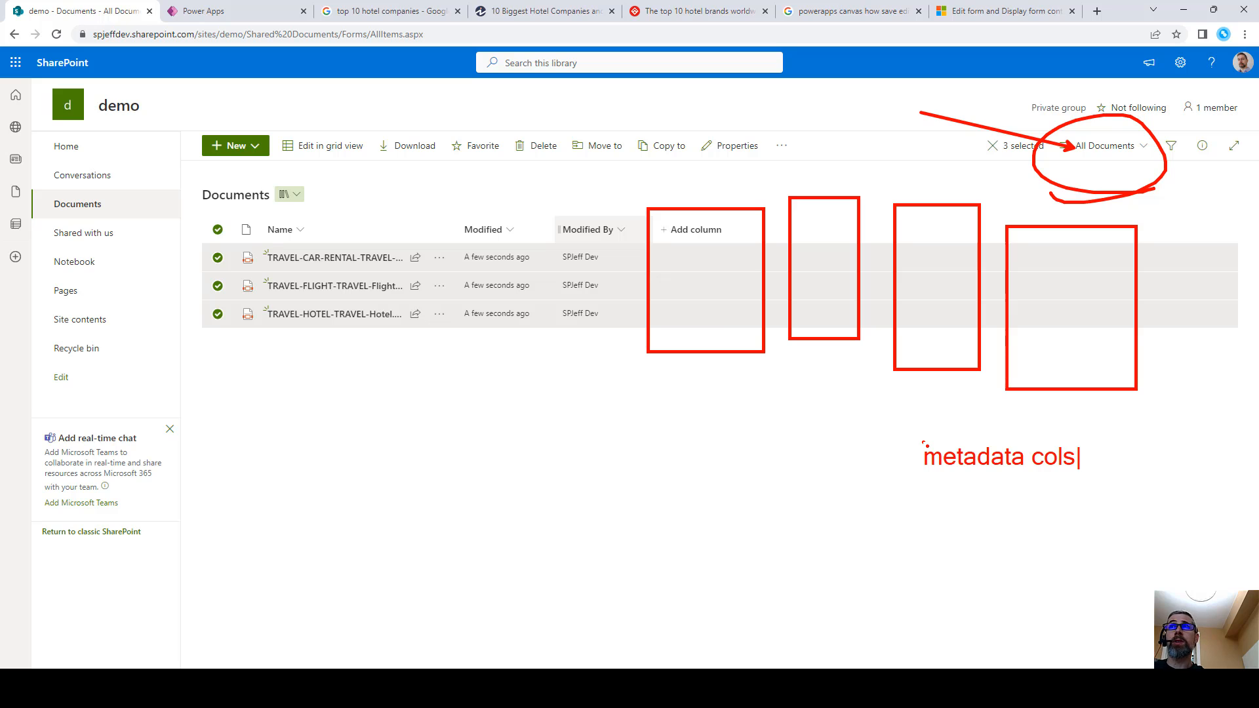
type("t")
type("view")
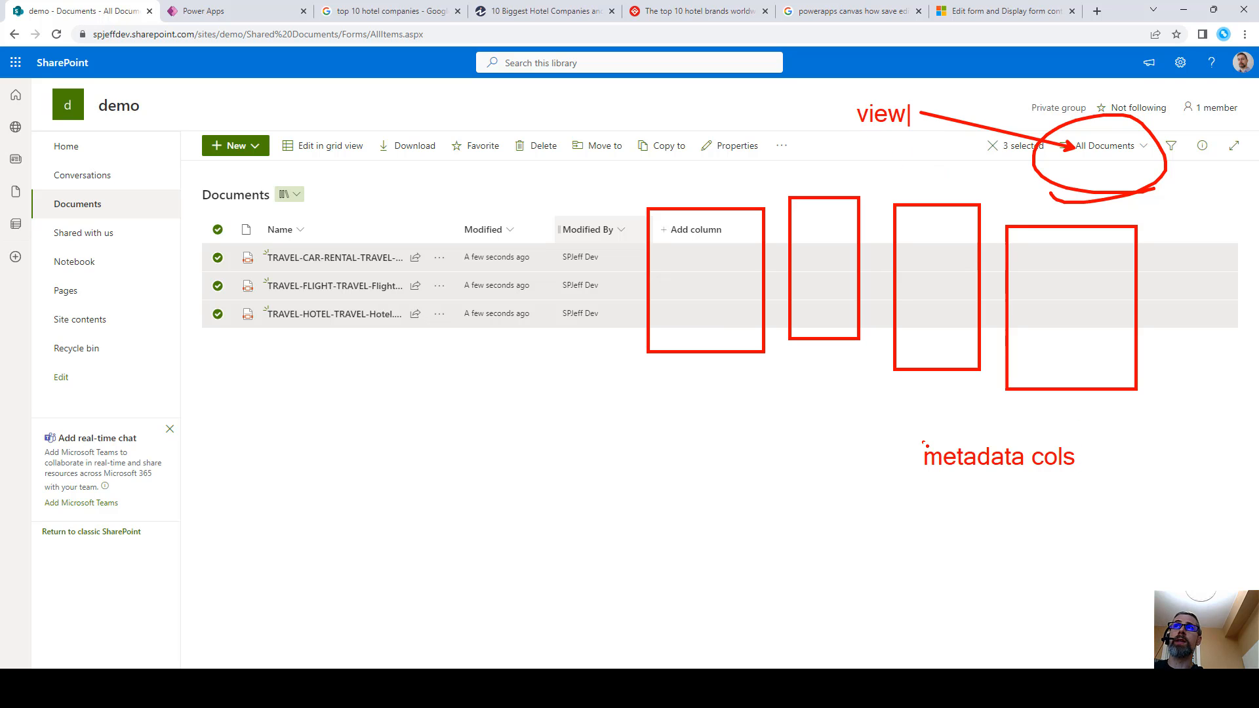
key("Escape")
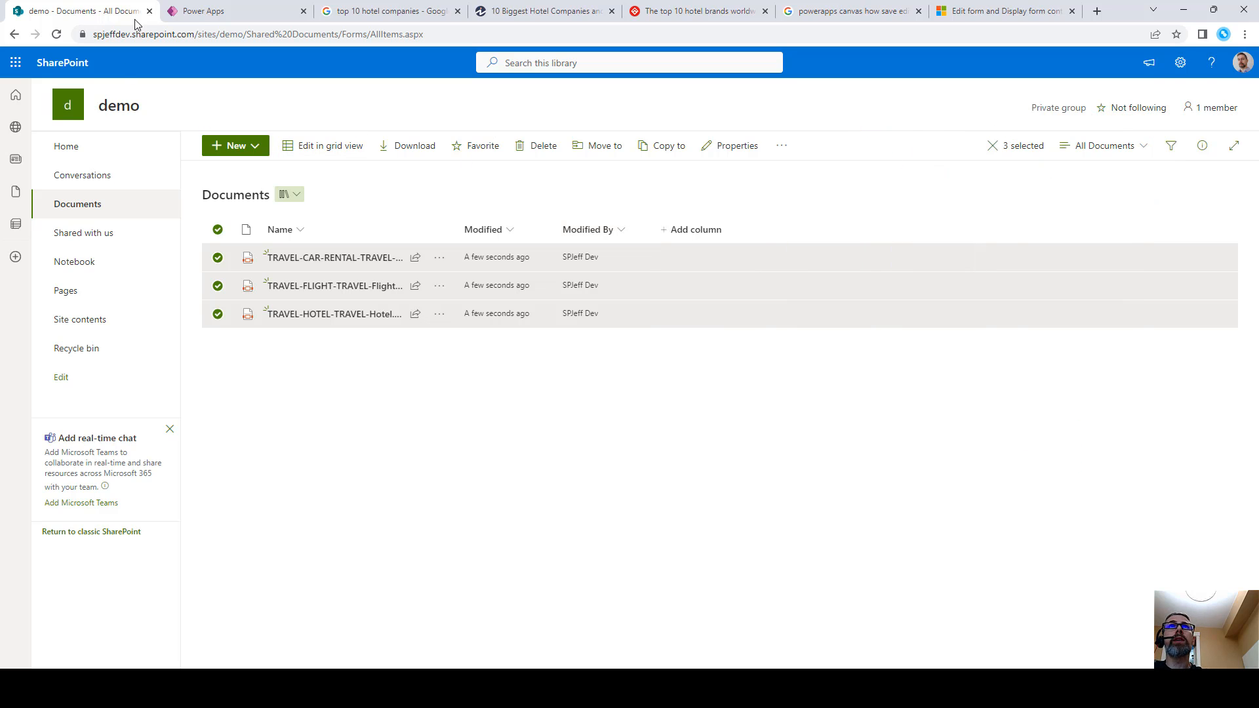
Return to the Multi File Attachment Demo app in Power Apps.
left_click(224, 11)
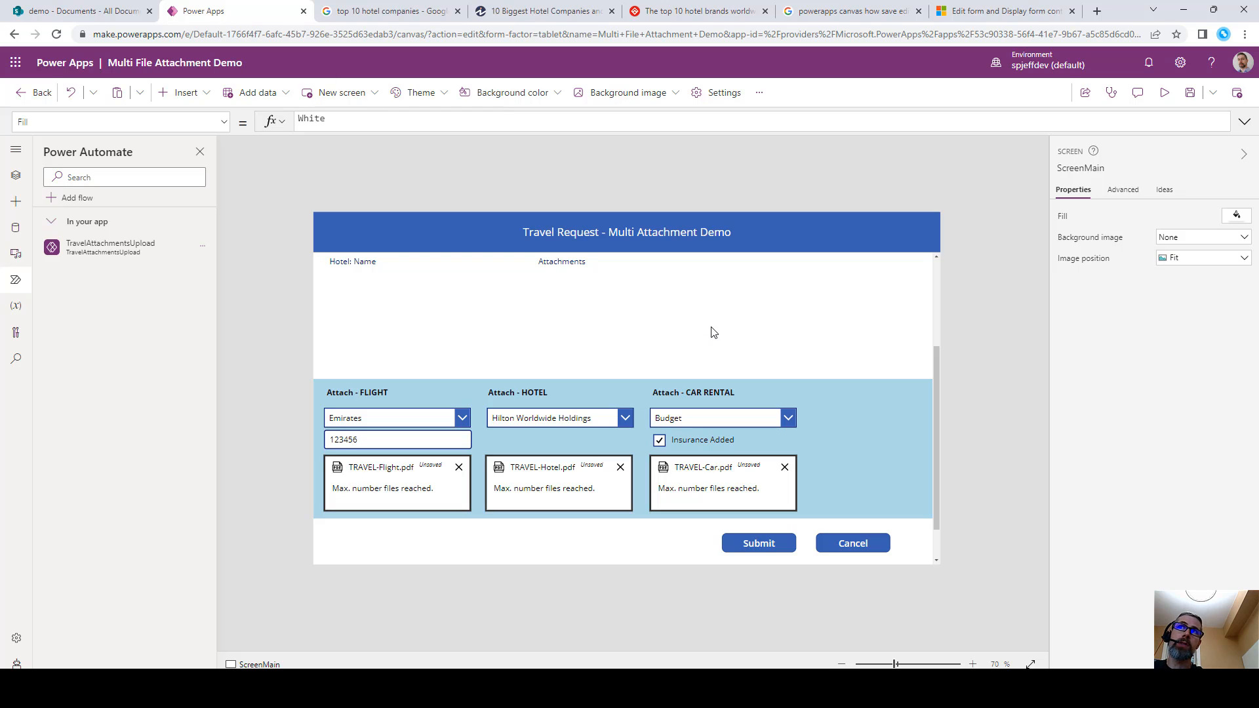